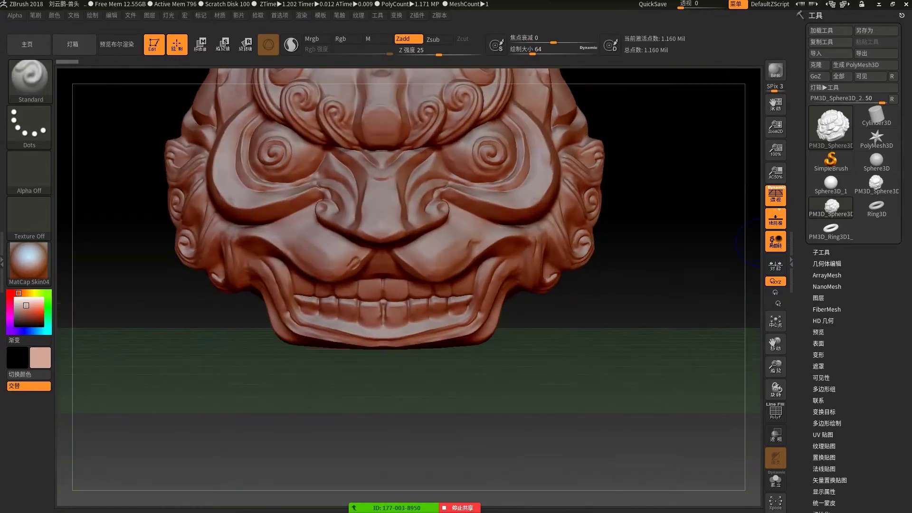
- Turn off perspective, glance at the meeting chat, and zoom in on a front view of the face
key("p")
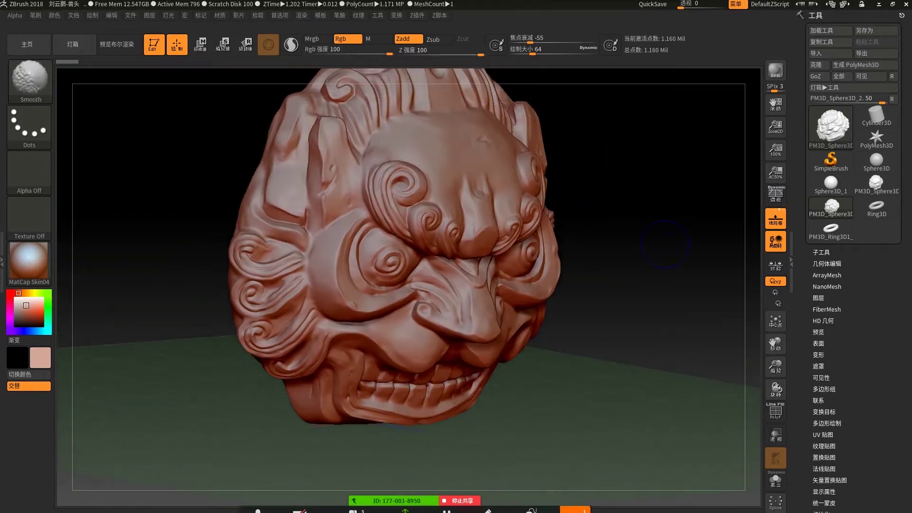
left_click(575, 499)
left_click(582, 365)
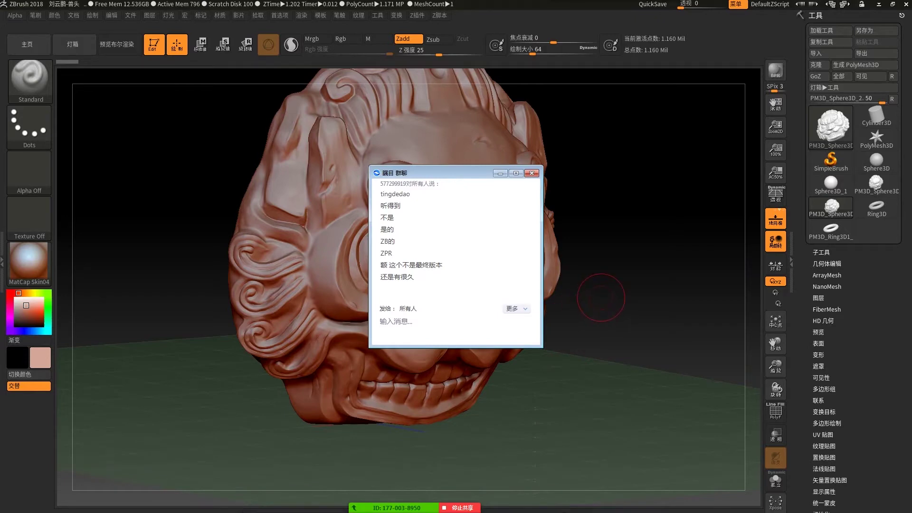
left_click(531, 173)
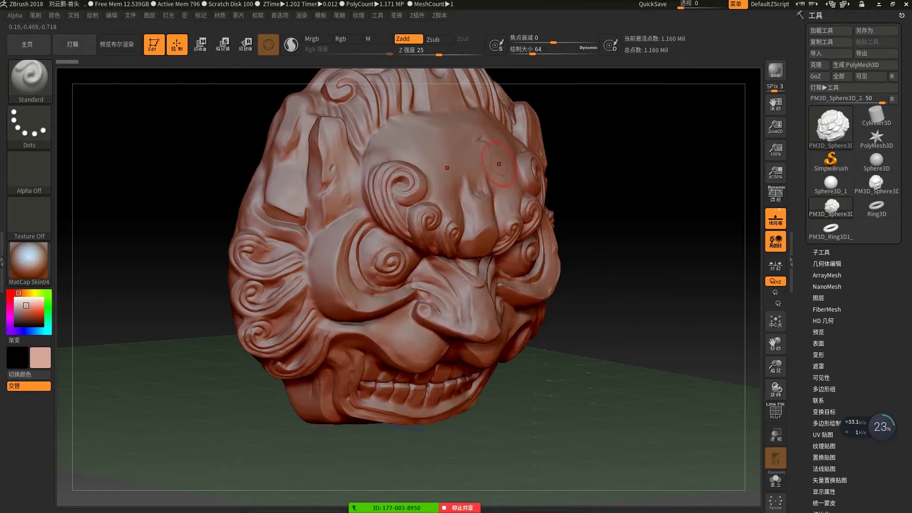
mouse_move(569, 180)
left_mouse_down("shift")
mouse_move(623, 237)
mouse_move(617, 257)
mouse_move(645, 238)
left_mouse_up("shift")
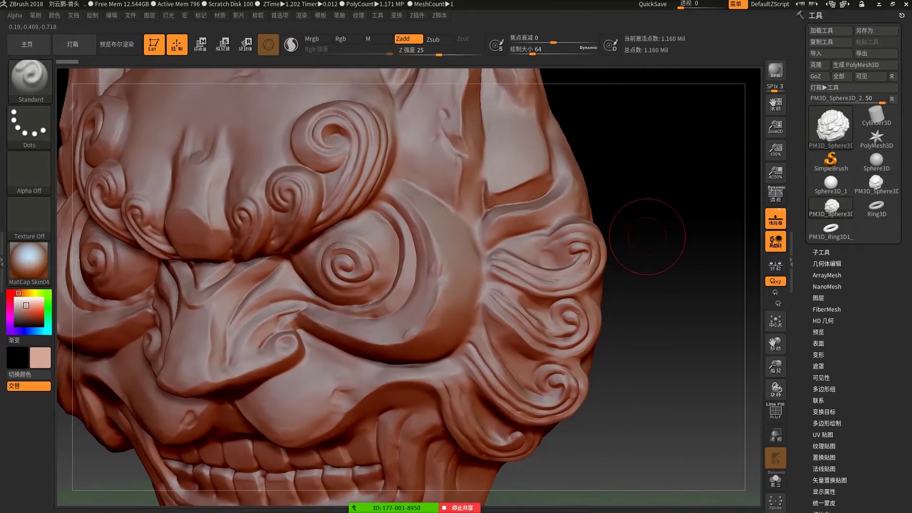
left_click_drag(653, 247, 515, 273, "alt")
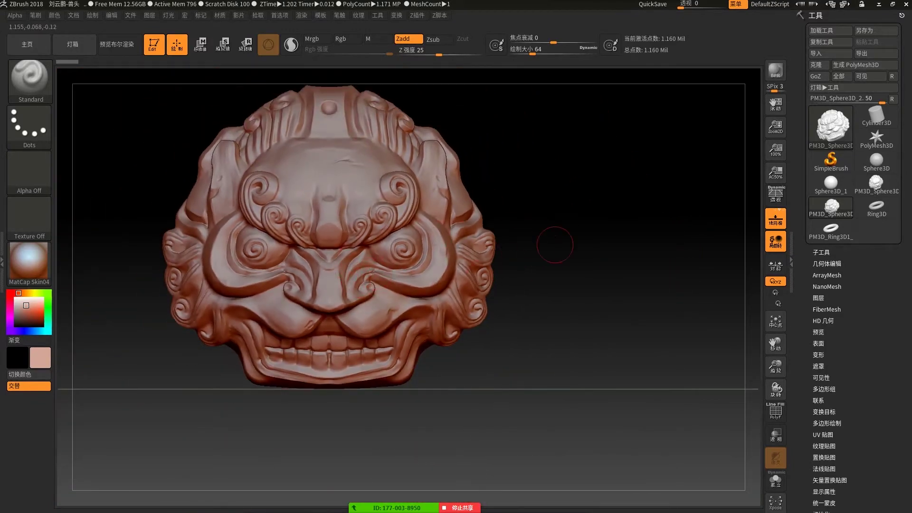
left_click_drag(555, 244, 746, 237, "alt")
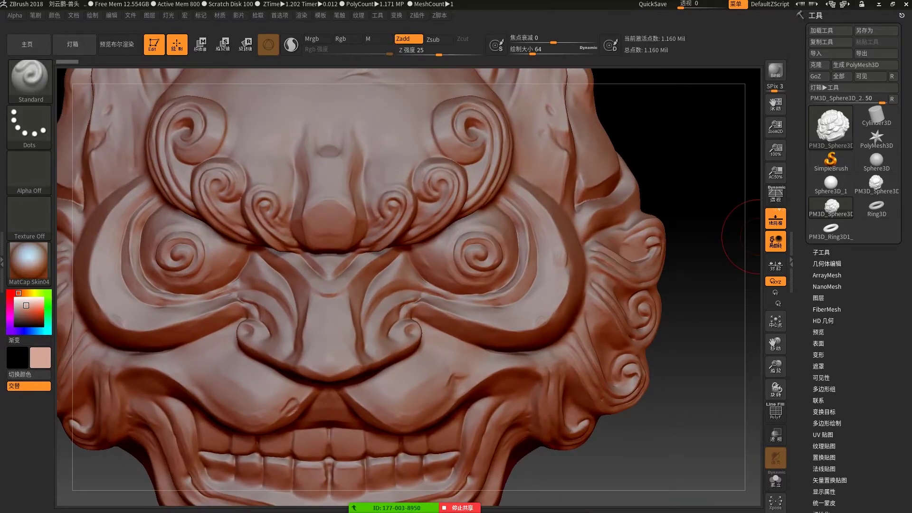
- Review the lion head's Geometry and Dynamesh settings in the Tool palette
left_click(827, 263)
scroll(851, 285, "down", 5)
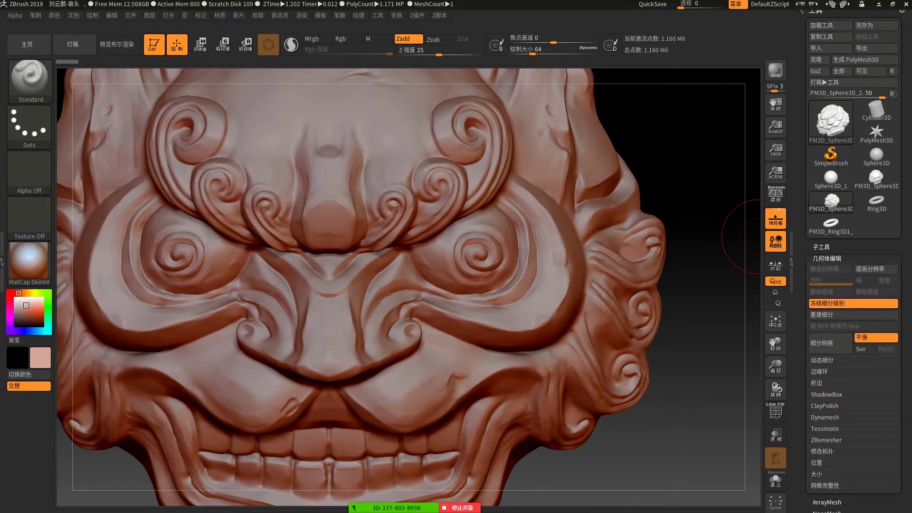
left_click(824, 310)
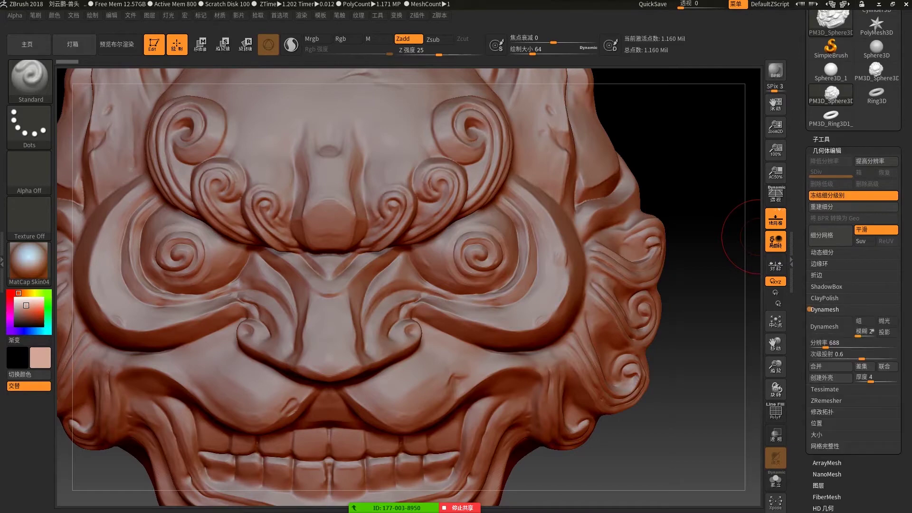
left_click(824, 310)
- Check the head's wireframe, then orbit to a close-up of the cheek and face swirls
key("shift+f")
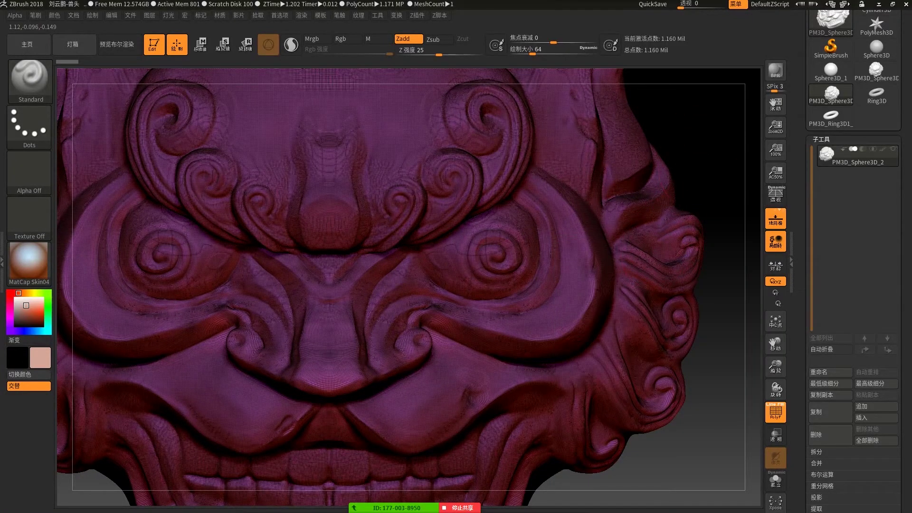
left_click_drag(721, 201, 631, 208)
key("shift+f")
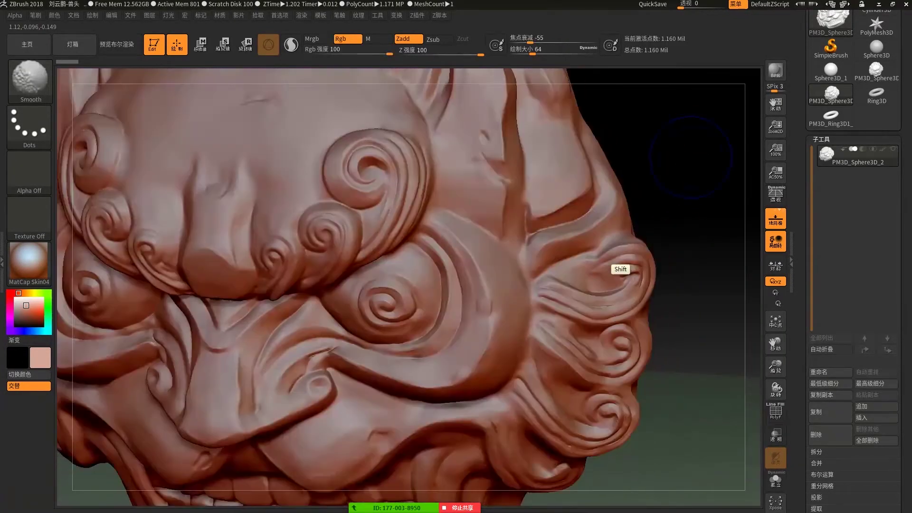
left_click_drag(617, 264, 523, 266)
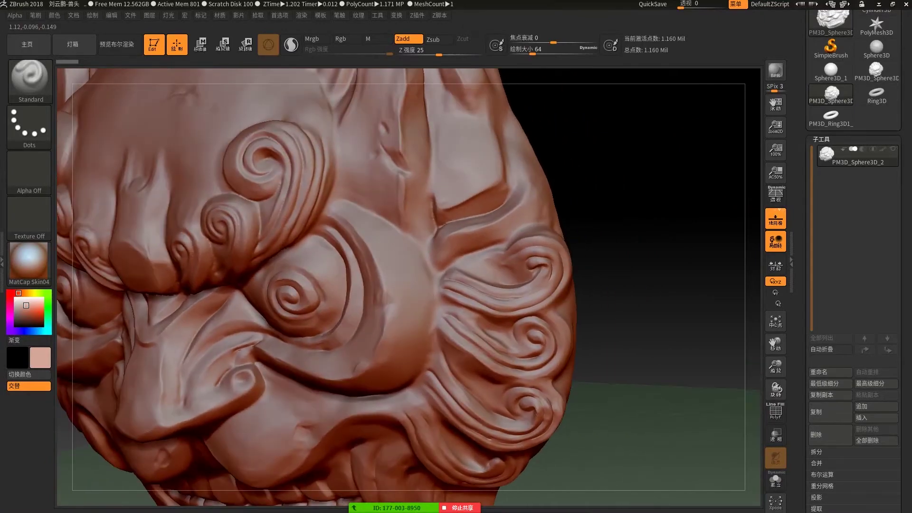
left_click_drag(674, 200, 684, 152, "alt")
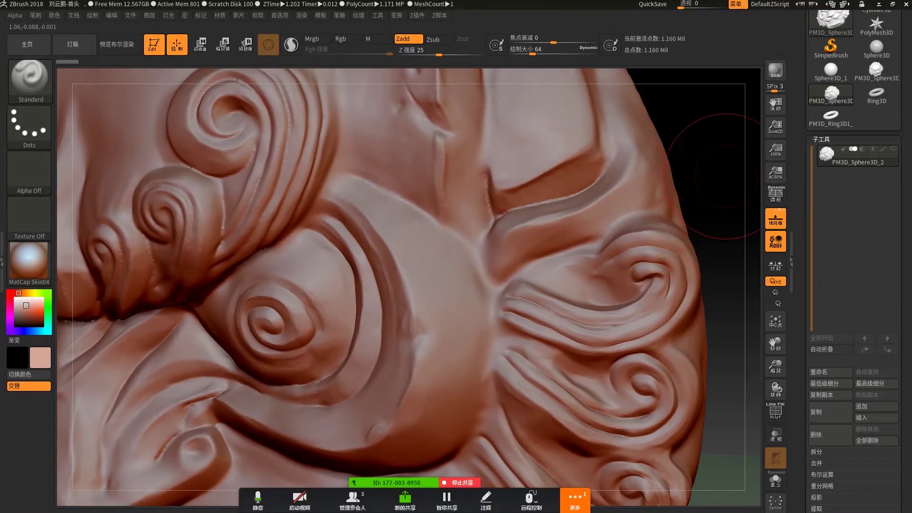
left_click_drag(725, 176, 639, 219)
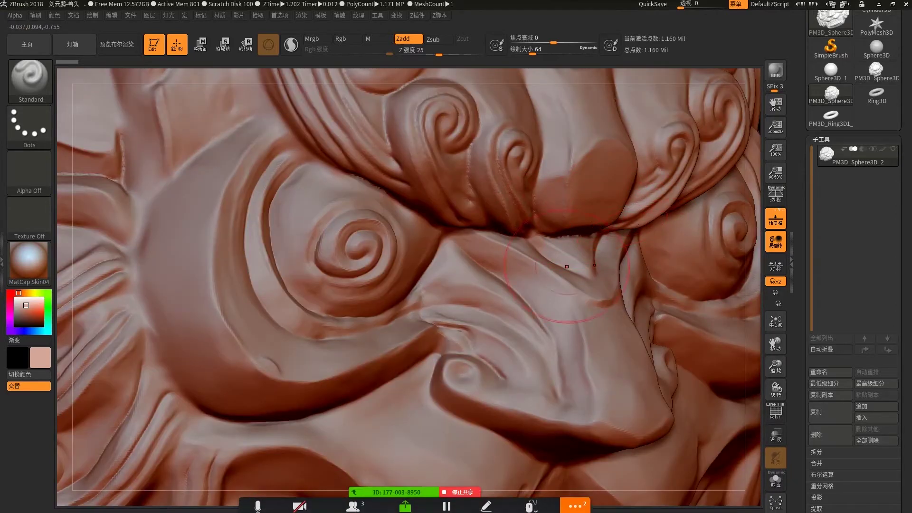
- Frame the head front-on, check the meeting chat, and zoom until the face fills the view
key("f")
left_click_drag(641, 239, 579, 242, "shift")
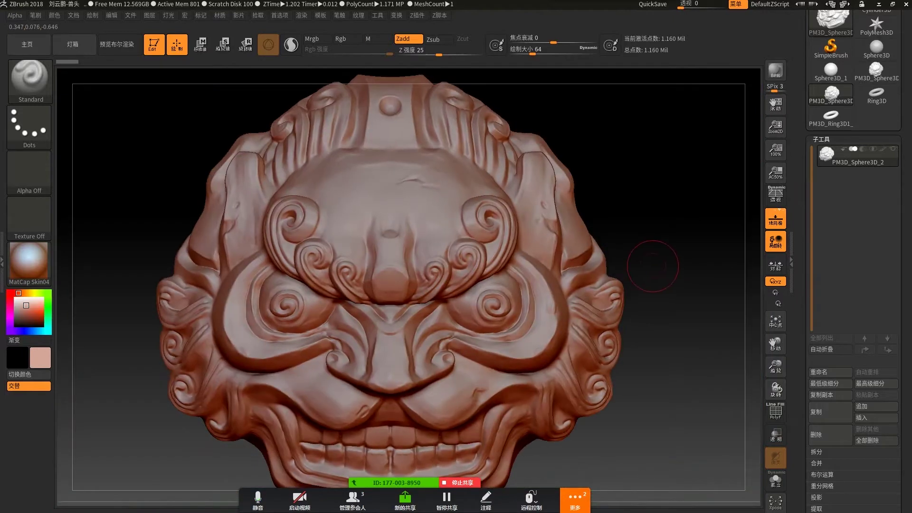
left_click_drag(652, 266, 607, 259)
left_click(575, 498)
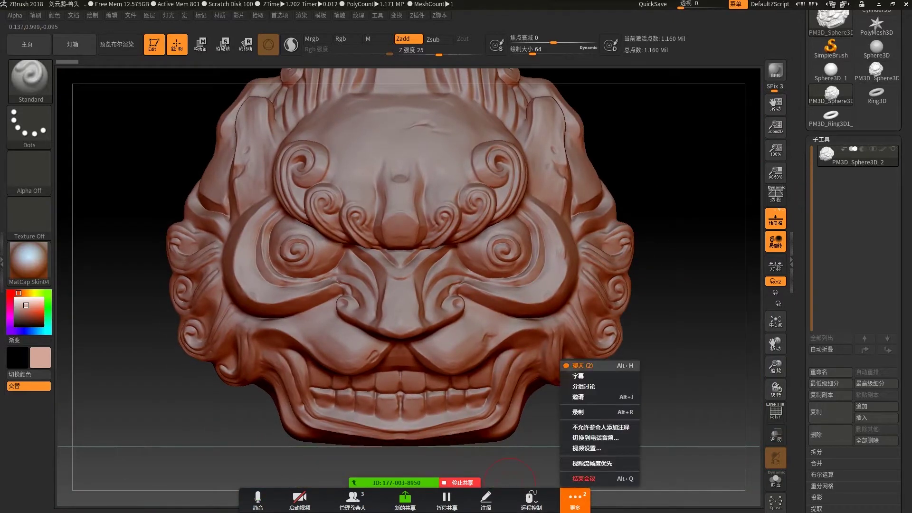
left_click(590, 366)
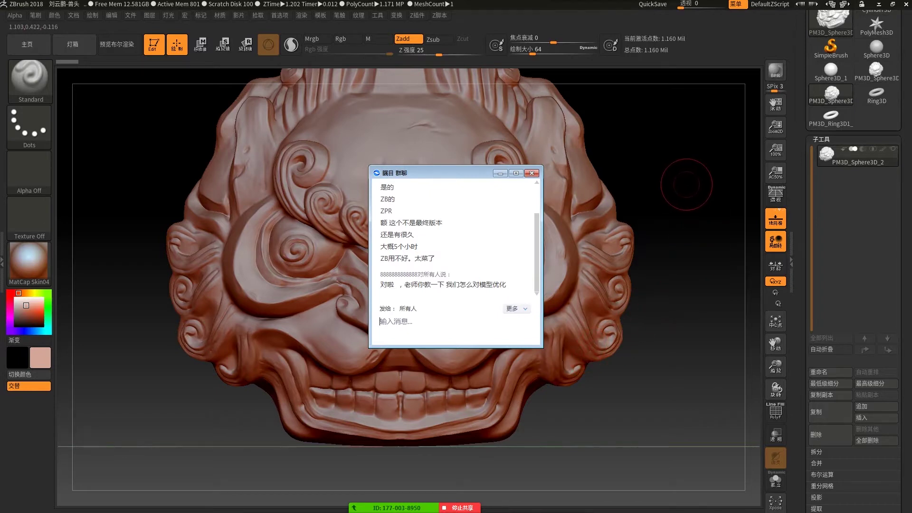
left_click(503, 164)
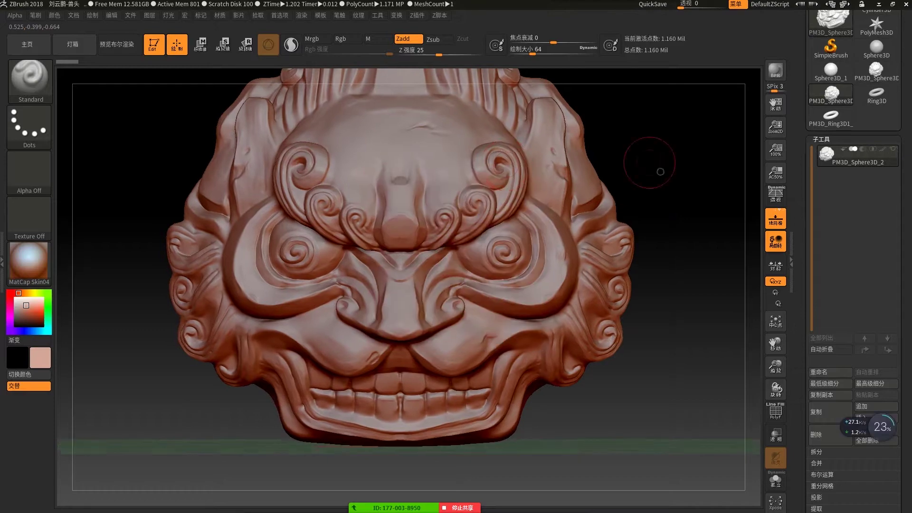
left_click_drag(652, 134, 655, 181, "alt")
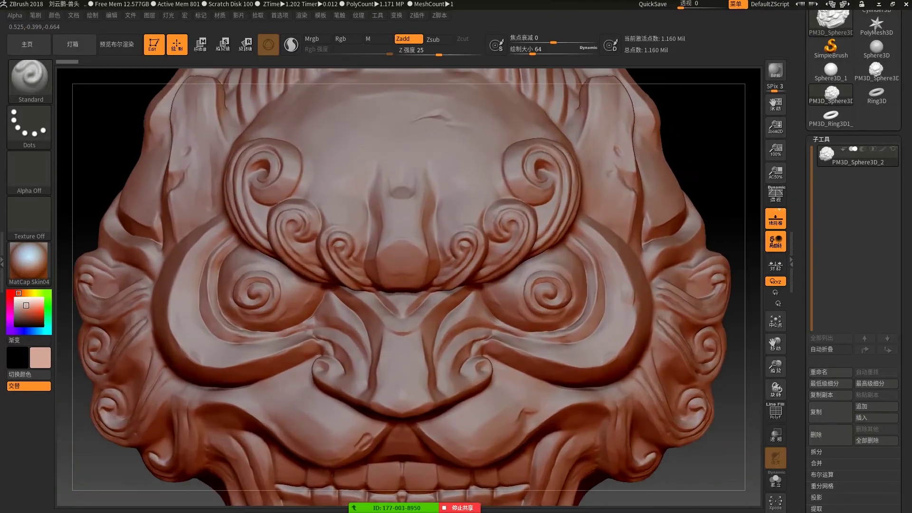
left_click_drag(502, 247, 502, 218, "alt")
- Reduce the draw size from 22 to 13 and finally to 9
key("shift+f")
key("shift+f")
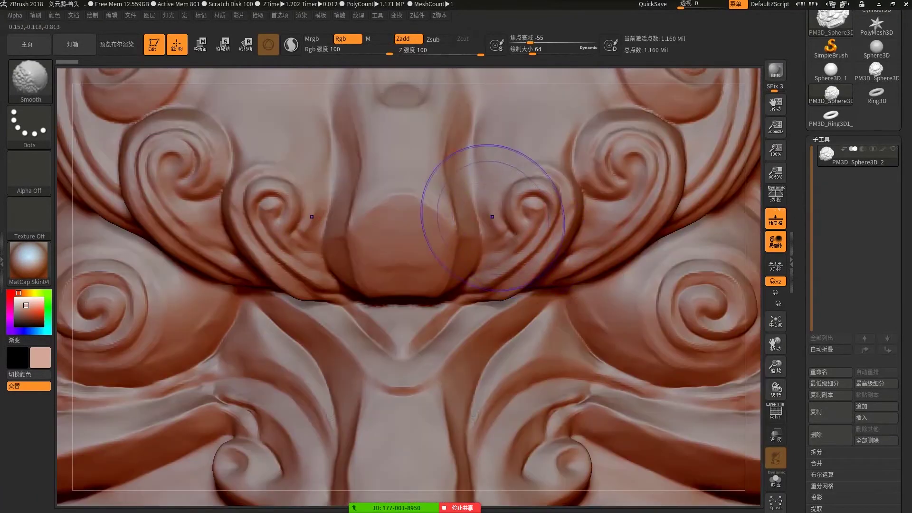
key("space")
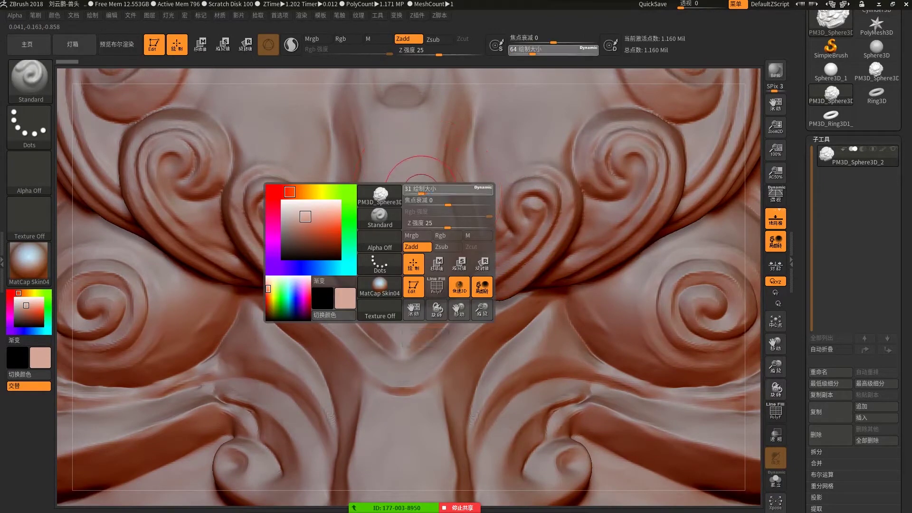
left_click_drag(420, 190, 416, 190)
key("s")
left_click_drag(624, 169, 620, 169)
key("space")
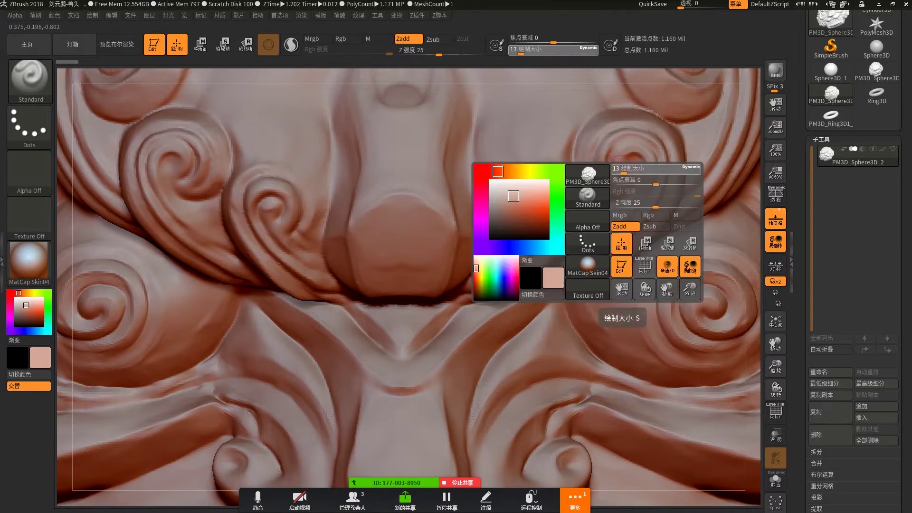
key("s")
left_click_drag(625, 169, 623, 170)
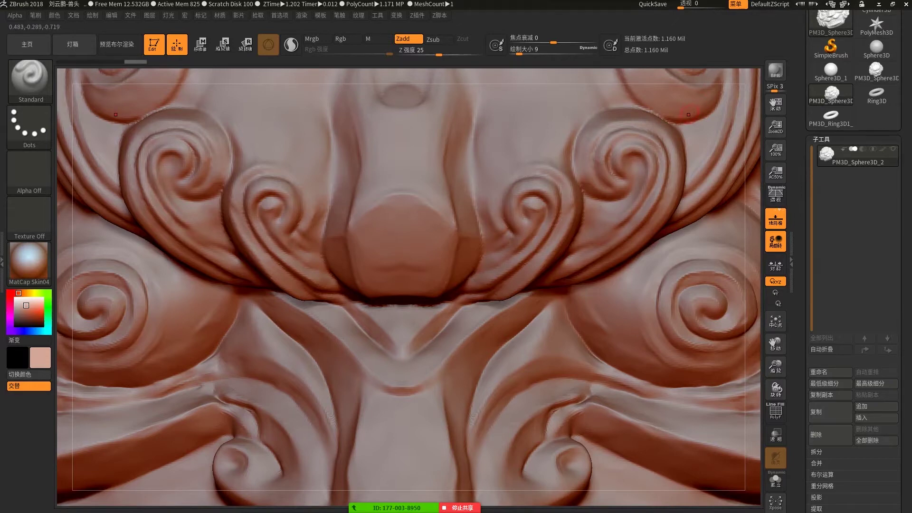
- Frame the whole lion head and switch to the Slash3 carving brush
key("f")
scroll(409, 287, "up", 3)
scroll(409, 287, "up", 3)
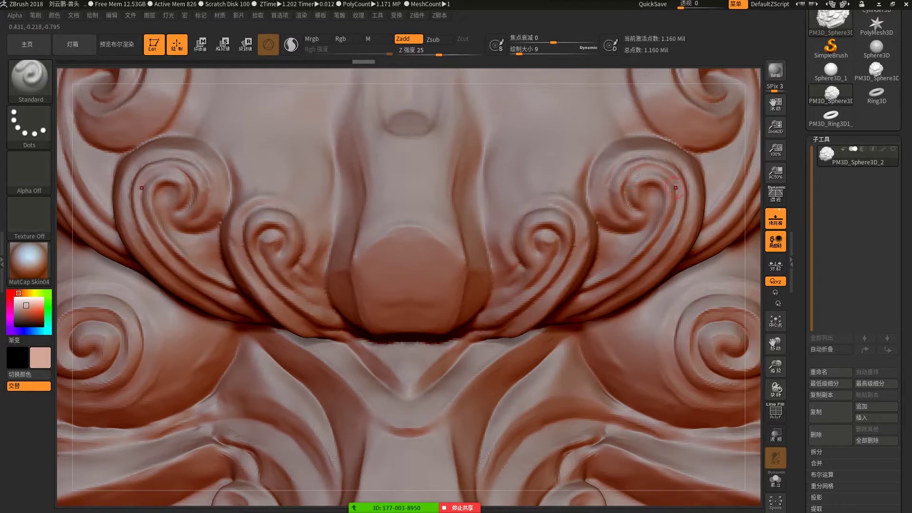
key("b")
key("s")
key("3")
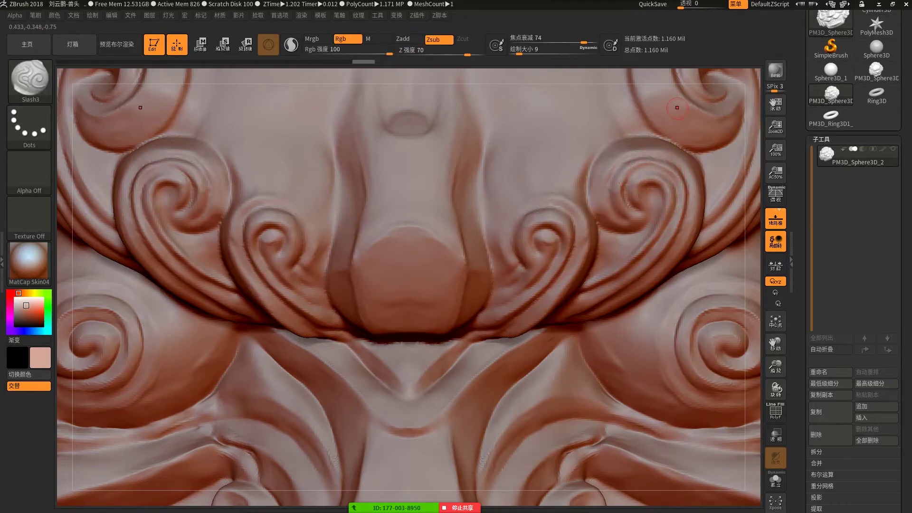
- Try the Inflat brush, zoom the document out, then switch to DamStandard
key("b")
key("i")
key("n")
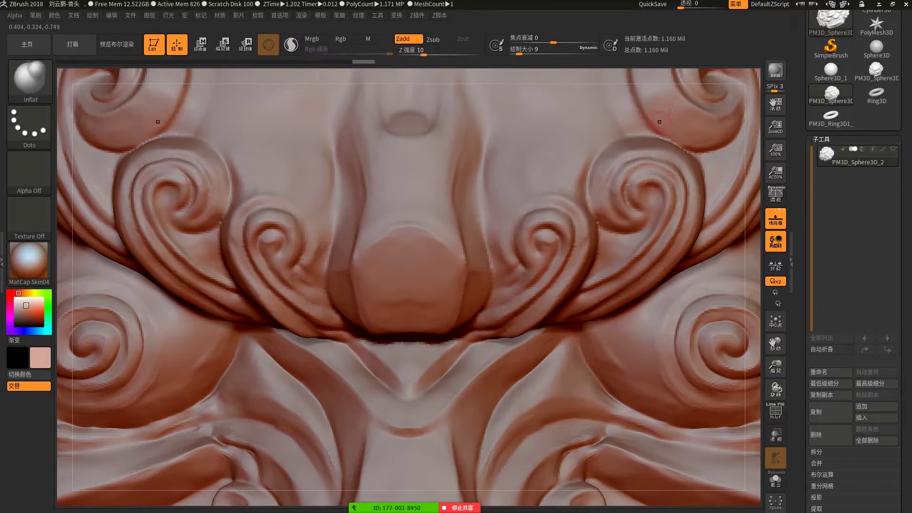
mouse_move(775, 127)
left_mouse_down()
mouse_move(726, 131)
mouse_move(709, 163)
mouse_move(639, 226)
left_mouse_up()
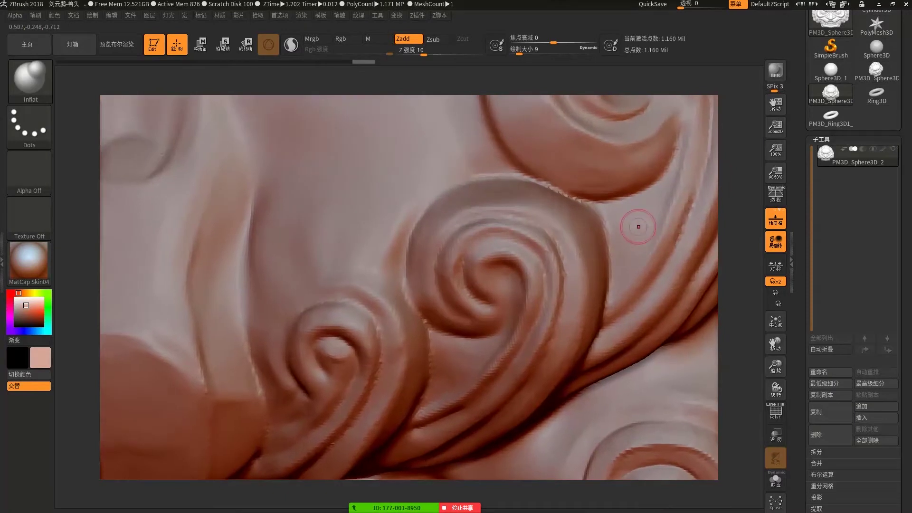
key("b")
key("d")
key("s")
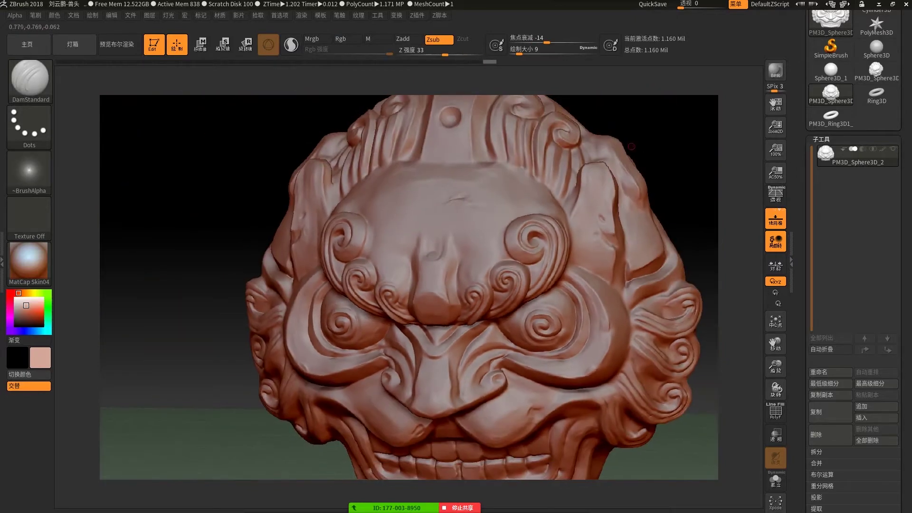
scroll(528, 310, "up", 3)
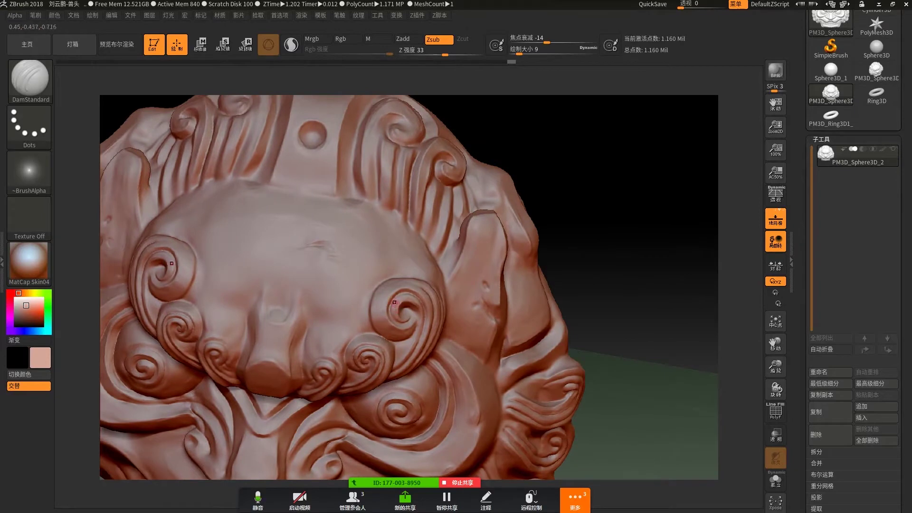
left_click_drag(566, 196, 519, 441)
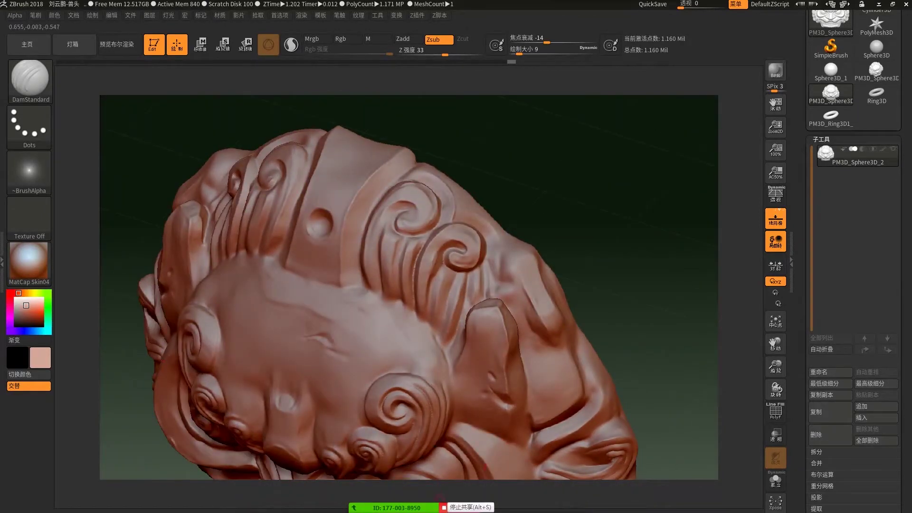
left_click(575, 498)
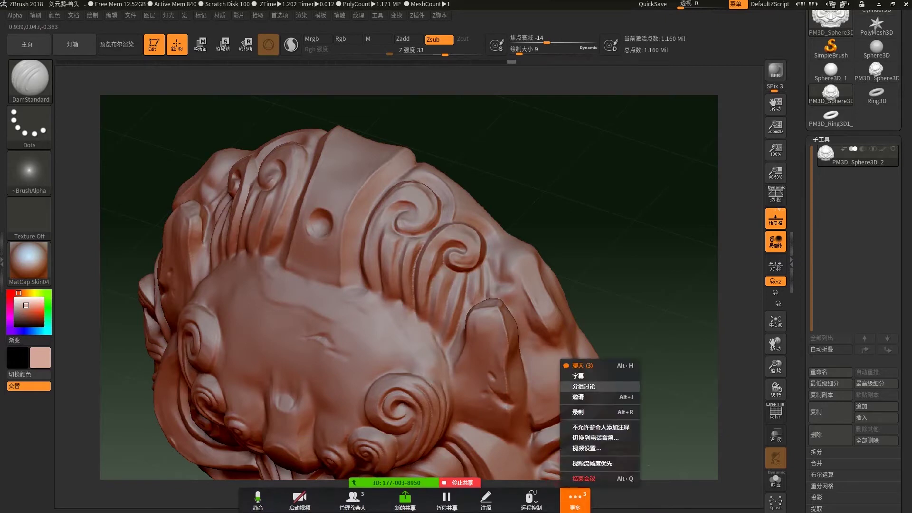
left_click(579, 365)
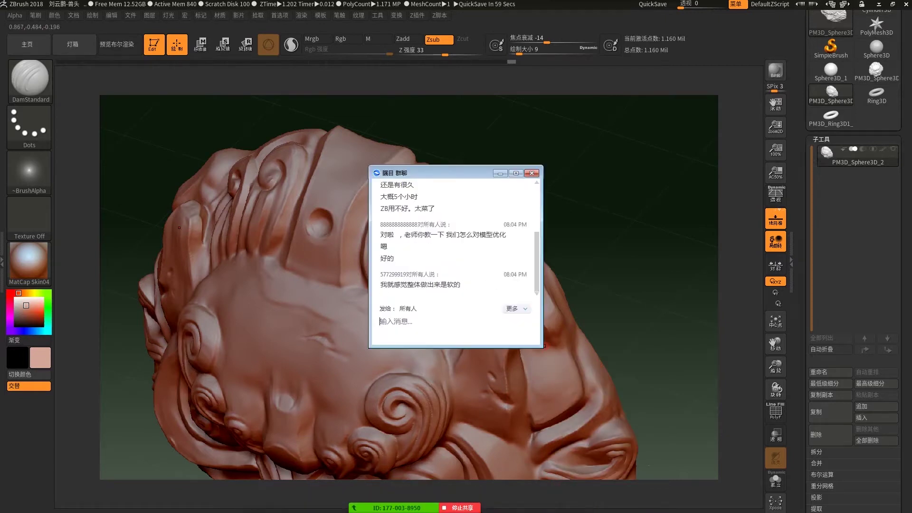
mouse_move(593, 142)
left_mouse_down("shift")
mouse_move(615, 206)
mouse_move(617, 142)
mouse_move(618, 180)
left_mouse_up("shift")
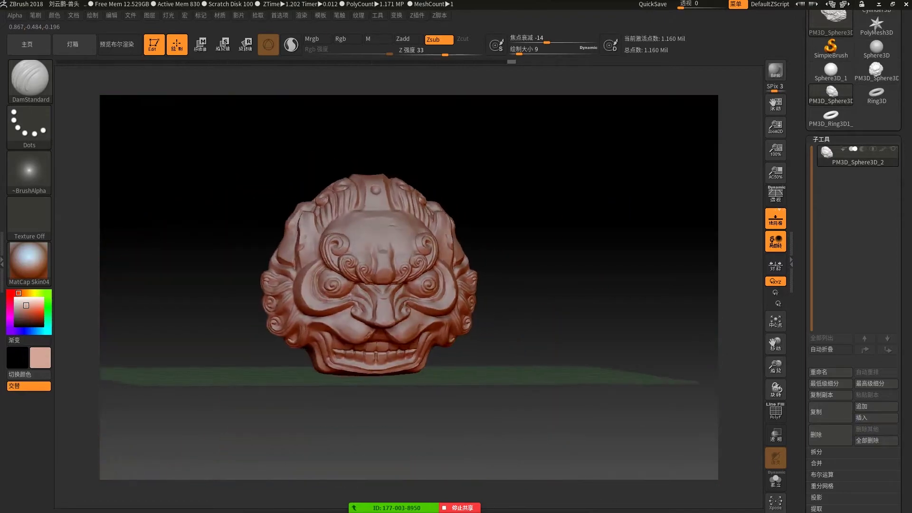
left_click_drag(568, 219, 568, 242, "alt")
mouse_move(618, 190)
left_mouse_down()
mouse_move(641, 200)
mouse_move(618, 223)
mouse_move(617, 256)
mouse_move(645, 299)
left_mouse_up()
mouse_move(617, 257)
left_mouse_down()
mouse_move(570, 237)
mouse_move(595, 227)
mouse_move(589, 294)
left_mouse_up()
left_click_drag(380, 380, 428, 279, "alt")
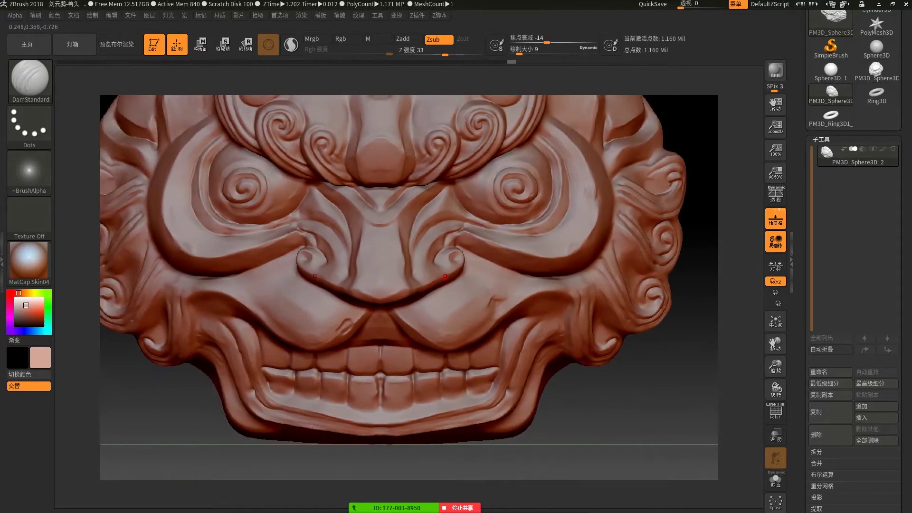
mouse_move(598, 404)
left_mouse_down()
mouse_move(641, 399)
mouse_move(575, 387)
mouse_move(401, 241)
mouse_move(467, 266)
mouse_move(608, 258)
mouse_move(581, 168)
mouse_move(670, 155)
left_mouse_up()
key("b")
key("h")
key("p")
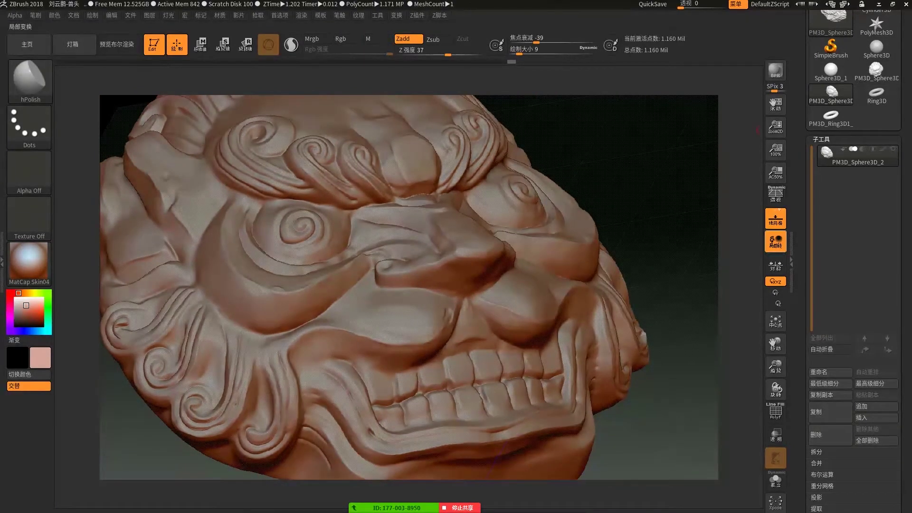
- Hide the floor grid and set the polish brush size to 33
left_click(775, 218)
key("space")
left_click_drag(631, 214, 644, 213)
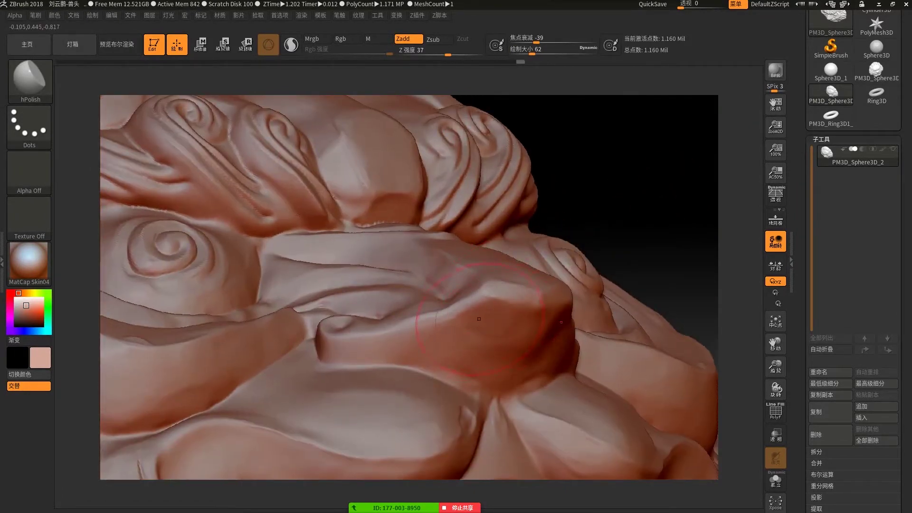
key("bracketleft")
key("bracketleft")
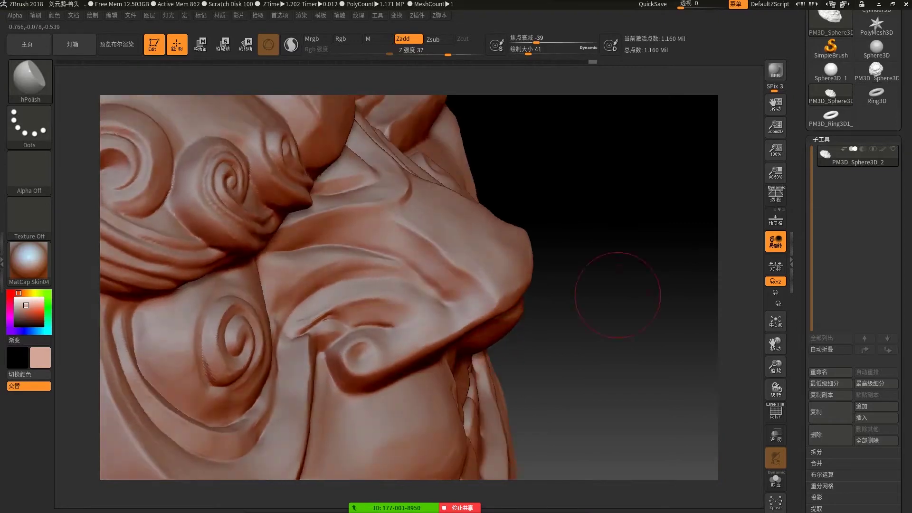
key("s")
left_click(499, 318)
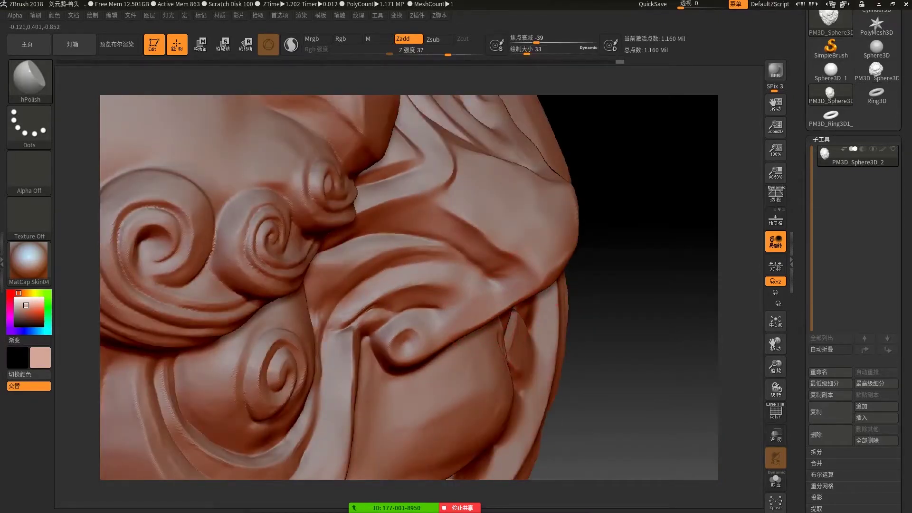
- Polish and Shift-smooth the nose, cheeks and teeth area
mouse_move(655, 227)
left_mouse_down()
mouse_move(508, 309)
mouse_move(547, 347)
left_mouse_up()
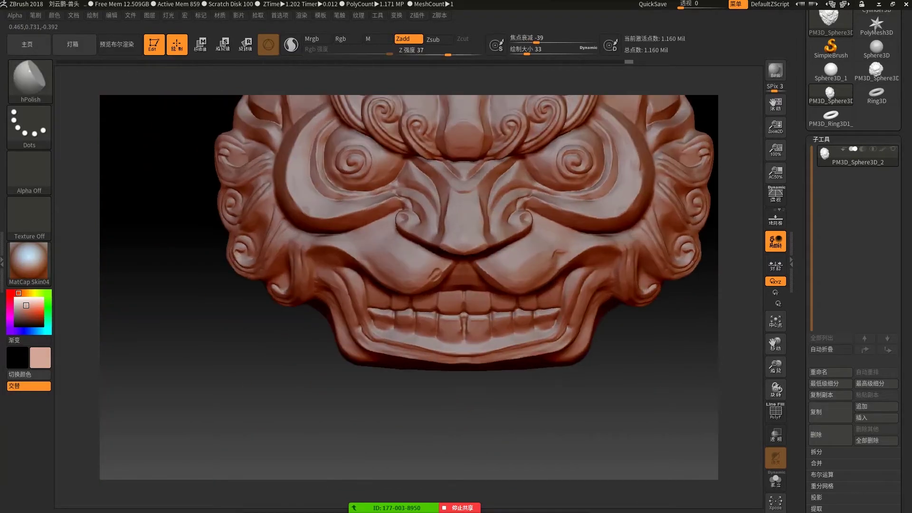
left_click_drag(490, 285, 515, 238)
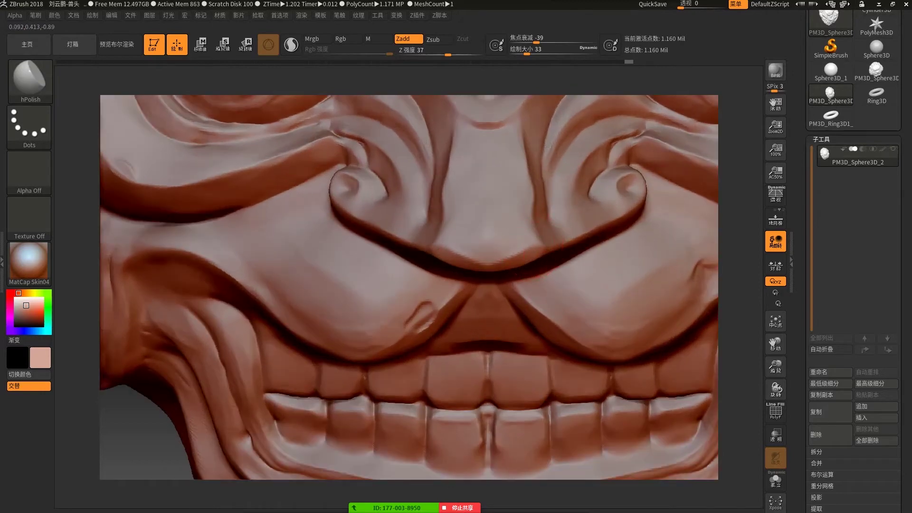
key("shift")
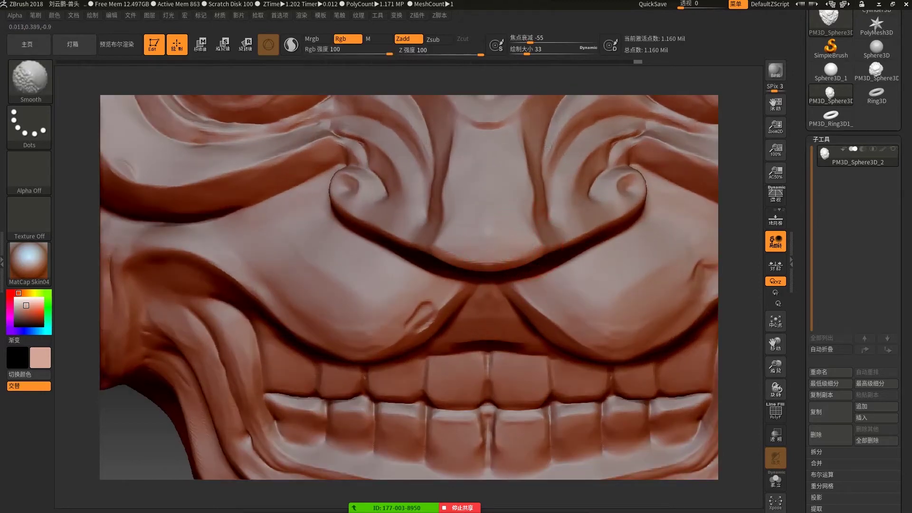
left_click_drag(611, 150, 586, 335, "alt")
mouse_move(513, 247)
left_mouse_down()
mouse_move(503, 295)
mouse_move(503, 247)
left_mouse_up()
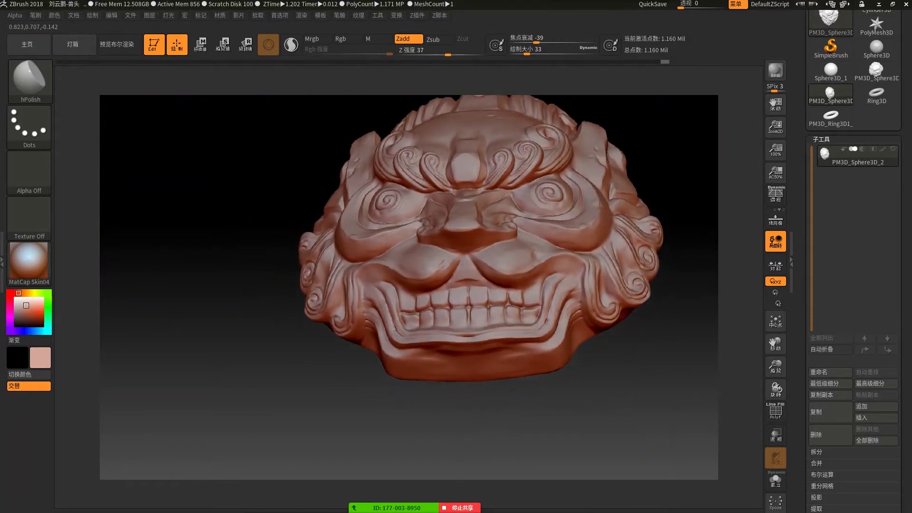
- Switch to DamStandard at size 49 and frame the face from eyes to chin
key("b")
key("d")
key("s")
mouse_move(468, 309)
left_mouse_down("alt")
mouse_move(467, 280)
mouse_move(479, 286)
left_mouse_up("alt")
key("s")
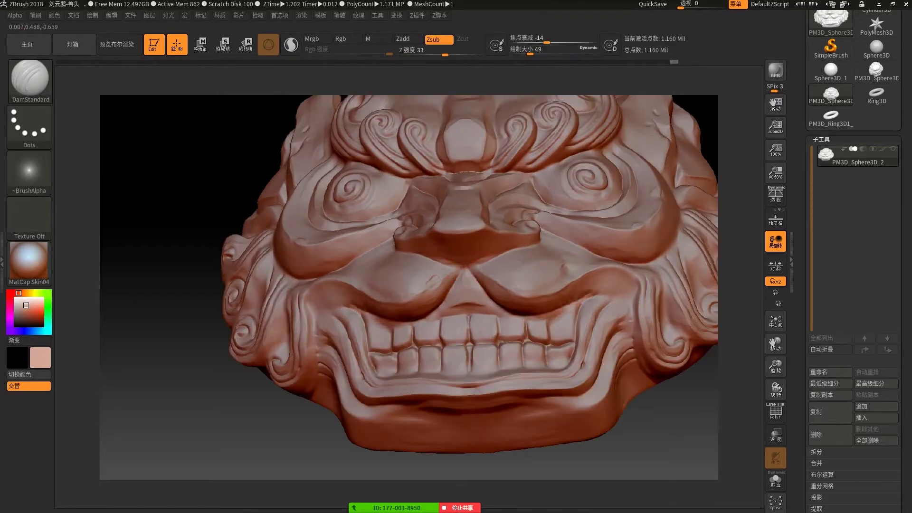
left_click_drag(645, 456, 554, 292)
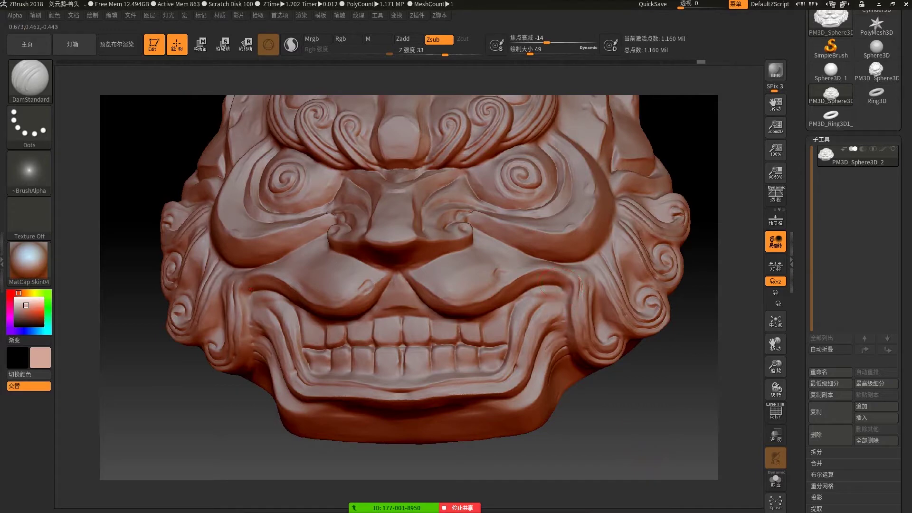
mouse_move(536, 296)
left_mouse_down("alt")
mouse_move(536, 247)
mouse_move(503, 266)
mouse_move(522, 247)
mouse_move(523, 200)
left_mouse_up("alt")
left_click_drag(518, 294, 535, 306)
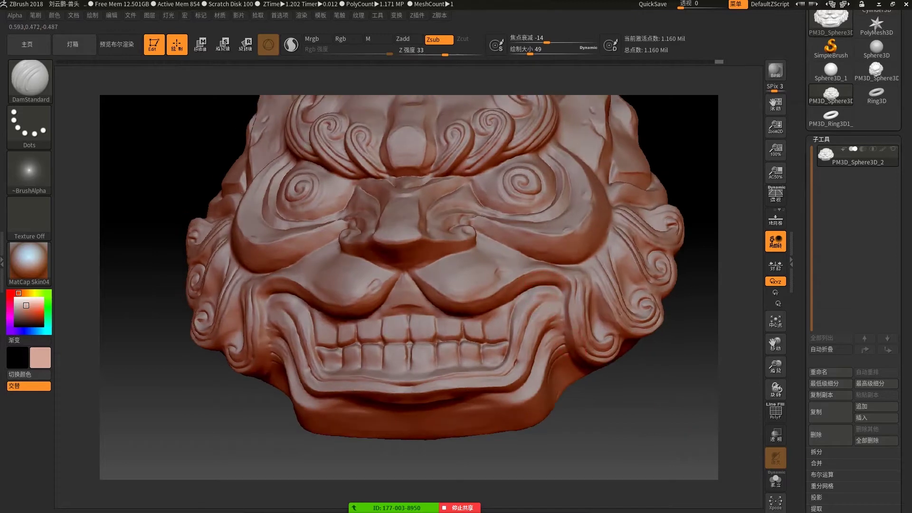
mouse_move(538, 283)
left_mouse_down("alt")
mouse_move(538, 247)
mouse_move(527, 297)
left_mouse_up("alt")
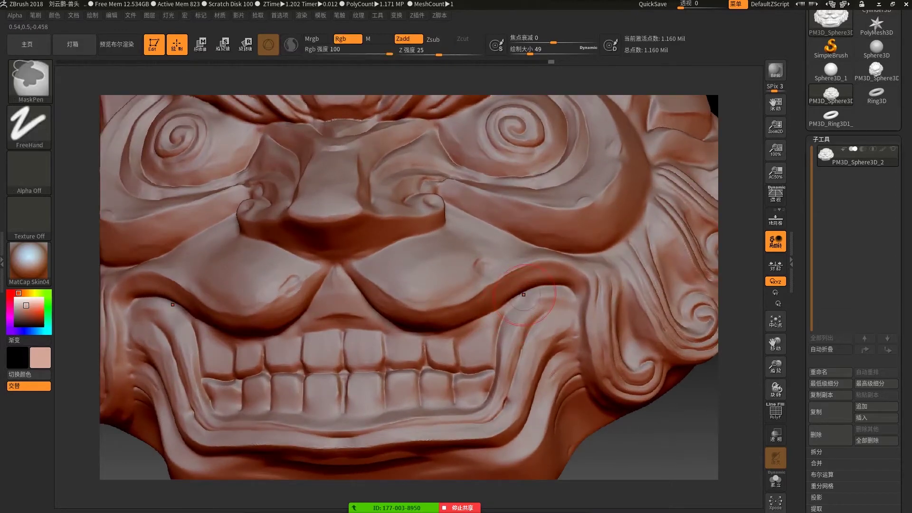
- Shrink the DamStandard brush from 35 to 23, then set it to 27
key("space")
left_click_drag(522, 296, 522, 299)
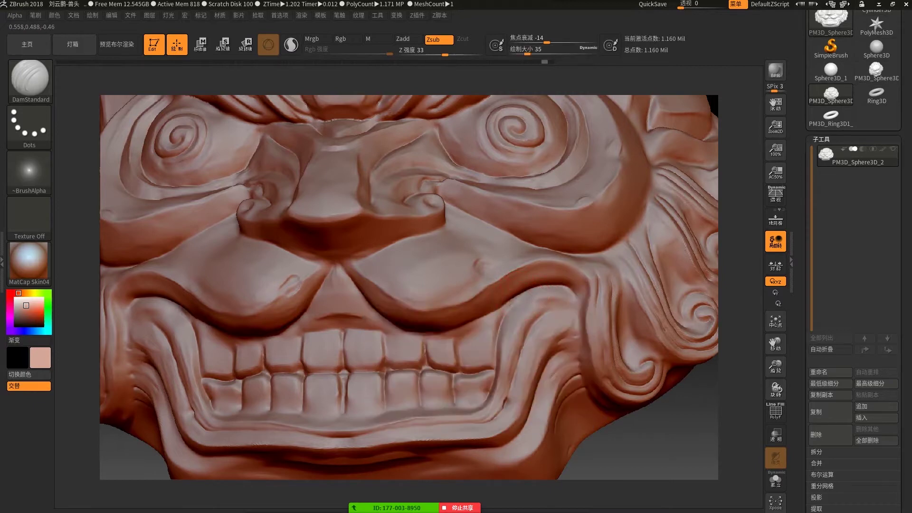
key("space")
left_click_drag(524, 297, 523, 298)
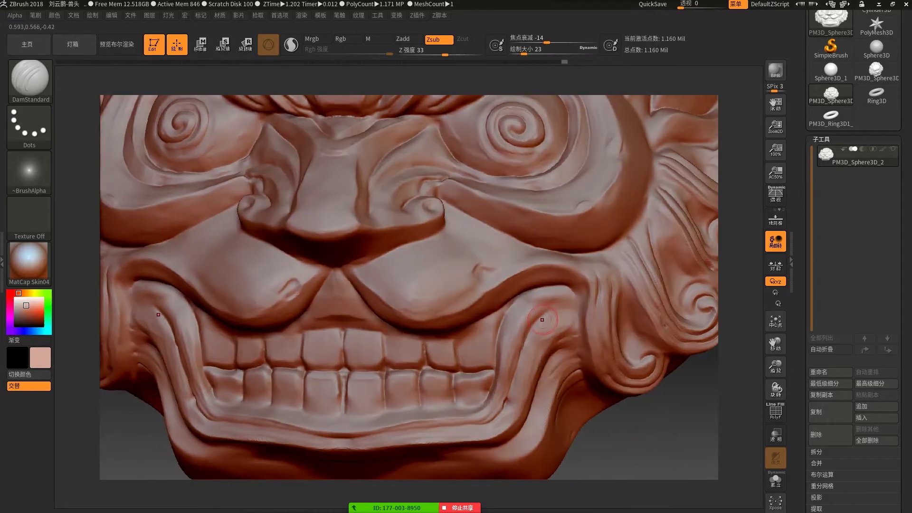
key("s")
left_click_drag(572, 296, 574, 295)
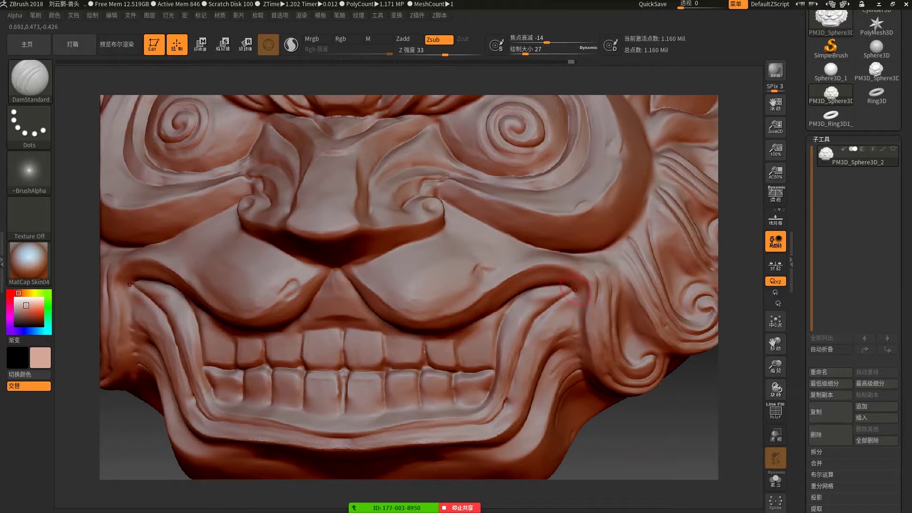
- Review the right-side curls, frame the whole head, and apply BasicMaterial
left_click_drag(597, 443, 567, 300)
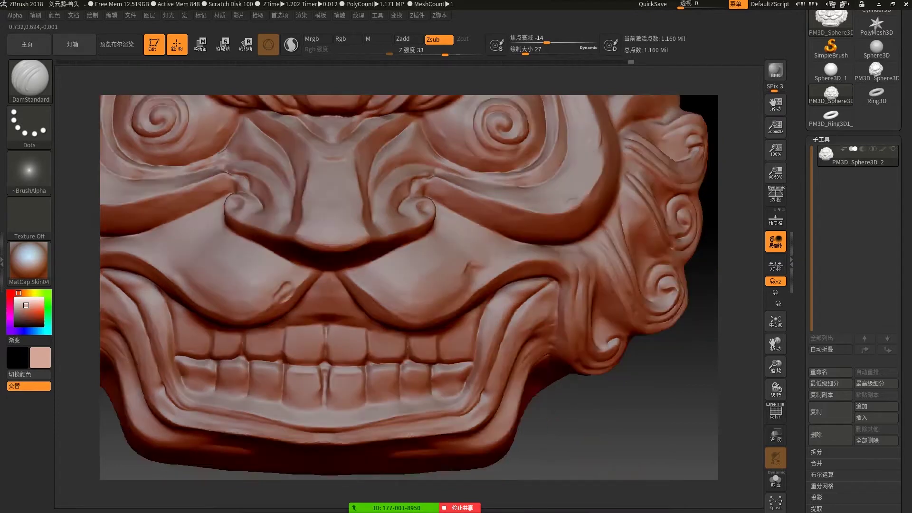
mouse_move(548, 314)
left_mouse_down("alt")
mouse_move(589, 394)
mouse_move(570, 390)
left_mouse_up("alt")
key("f")
left_click(29, 263)
left_click(133, 416)
- Set the model colour to white and turn the head to a straight front view
key("shift")
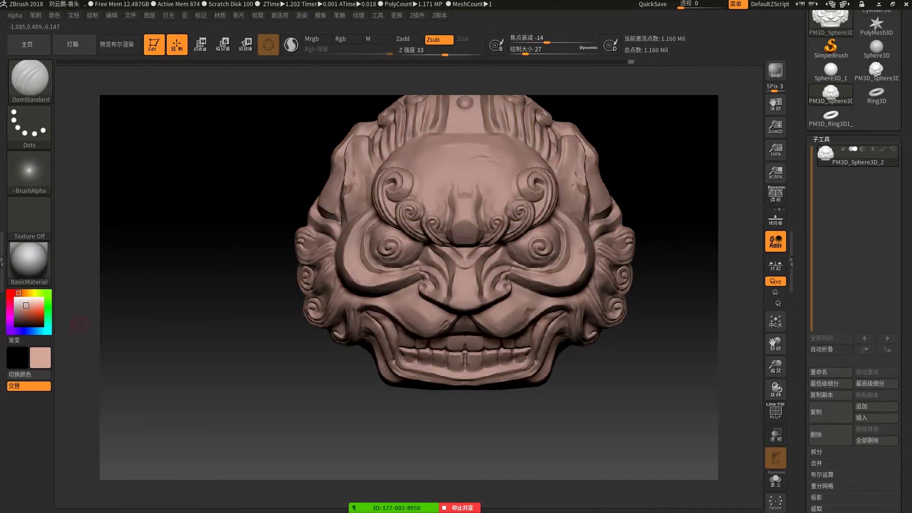
left_click_drag(25, 304, 15, 301)
mouse_move(150, 311)
left_mouse_down()
mouse_move(625, 431)
mouse_move(625, 332)
mouse_move(599, 375)
left_mouse_up()
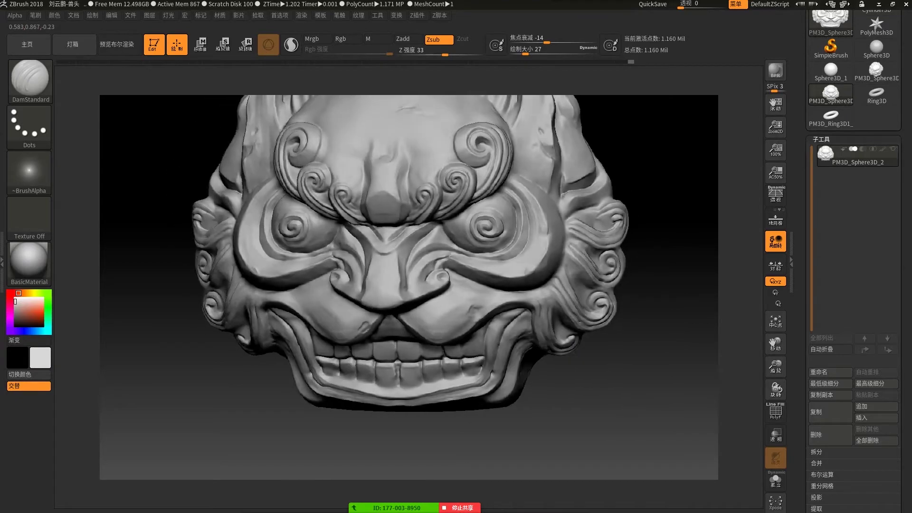
mouse_move(617, 361)
left_mouse_down()
mouse_move(662, 336)
mouse_move(694, 332)
mouse_move(682, 342)
mouse_move(612, 281)
mouse_move(698, 258)
left_mouse_up()
- Orbit close around the side curls and swirls, then frame the whole head face-on
key("s")
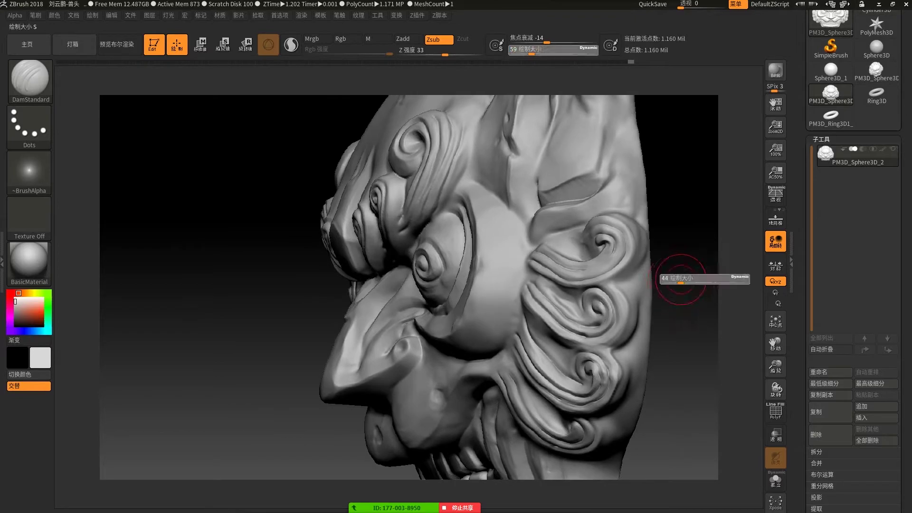
mouse_move(550, 305)
left_mouse_down()
mouse_move(548, 348)
mouse_move(600, 265)
mouse_move(616, 259)
left_mouse_up()
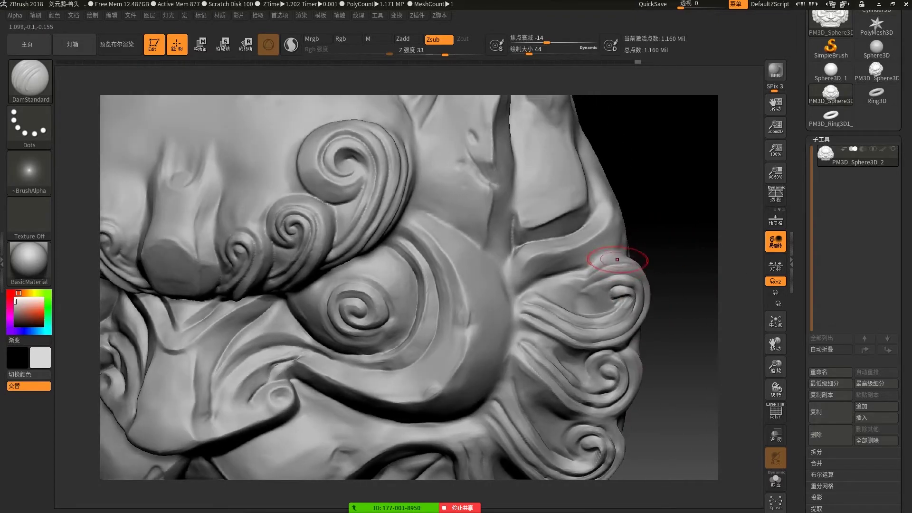
left_click_drag(629, 259, 610, 265)
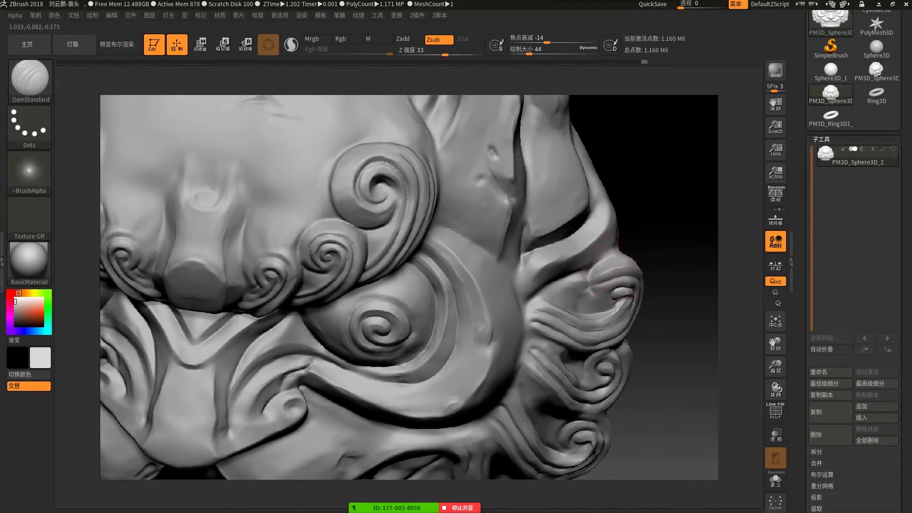
mouse_move(671, 230)
left_mouse_down()
mouse_move(655, 223)
mouse_move(626, 300)
mouse_move(561, 265)
left_mouse_up()
left_click_drag(618, 251, 671, 244)
key("f")
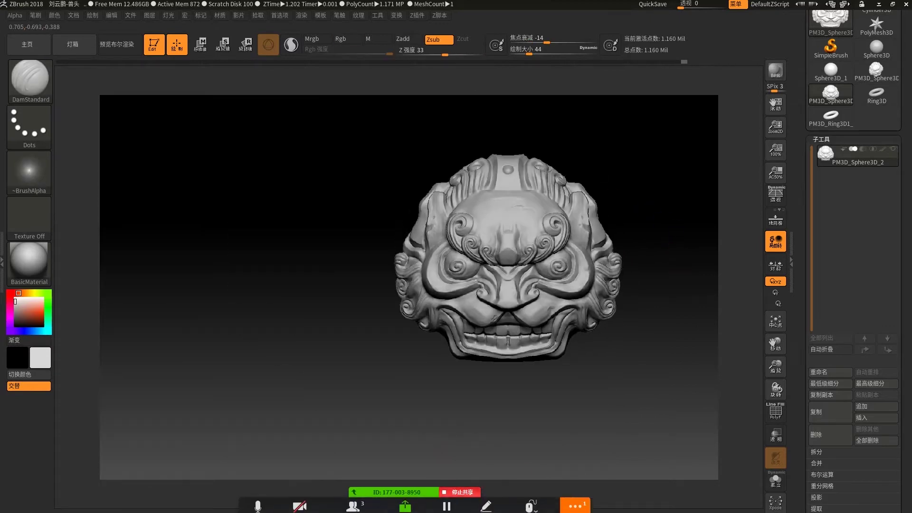
- Check the meeting chat, toggle the wireframe, and duplicate the lion head subtool
left_click(576, 498)
left_click(571, 366)
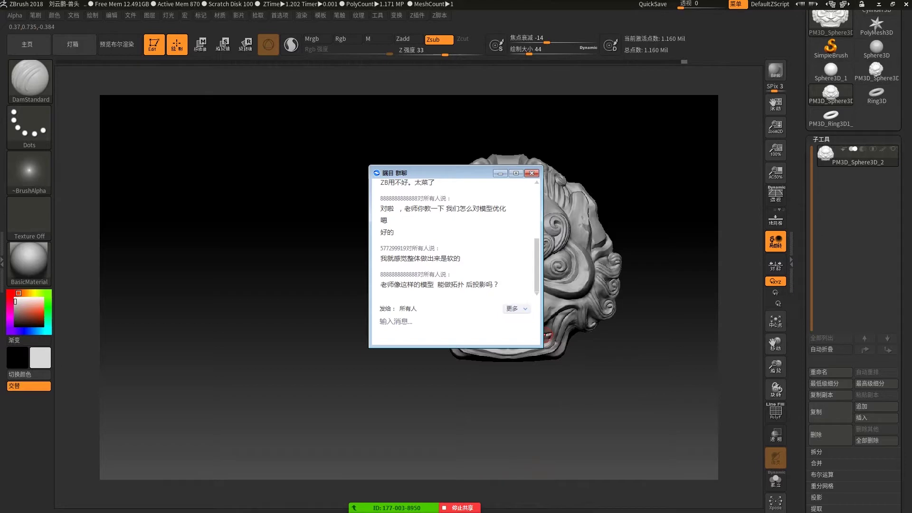
left_click(500, 173)
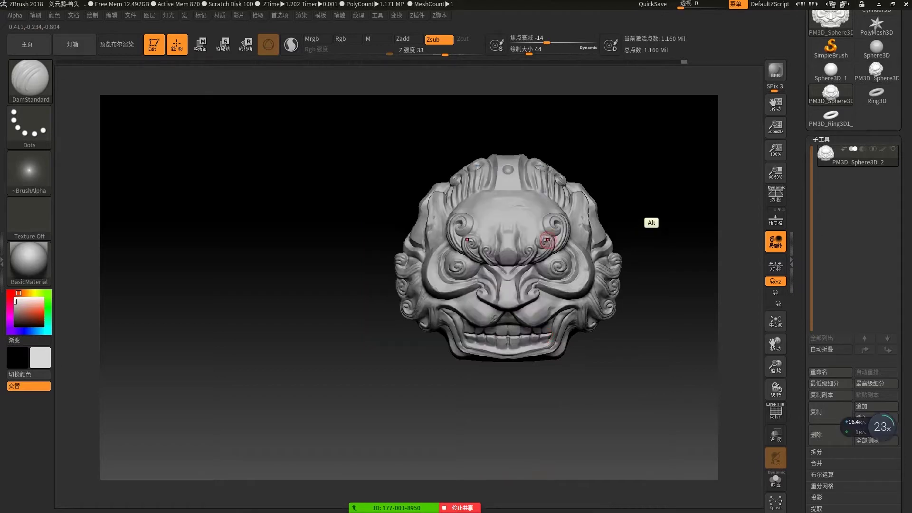
left_click_drag(546, 240, 634, 257, "alt")
key("shift+f")
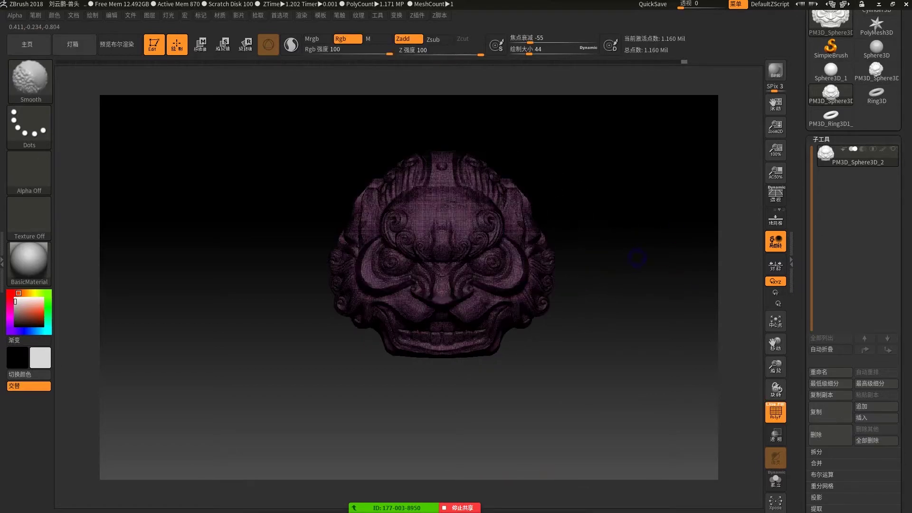
key("shift+f")
left_click(819, 412)
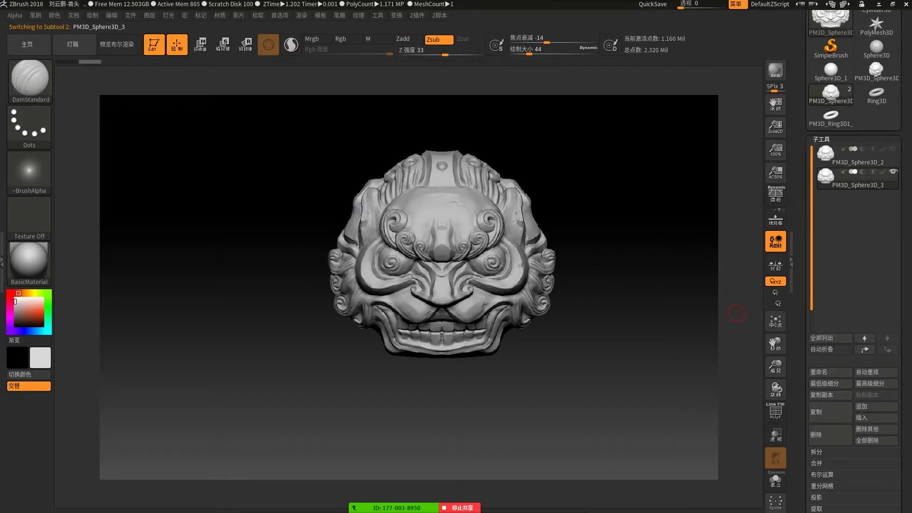
scroll(853, 285, "down", 3)
scroll(853, 285, "down", 3)
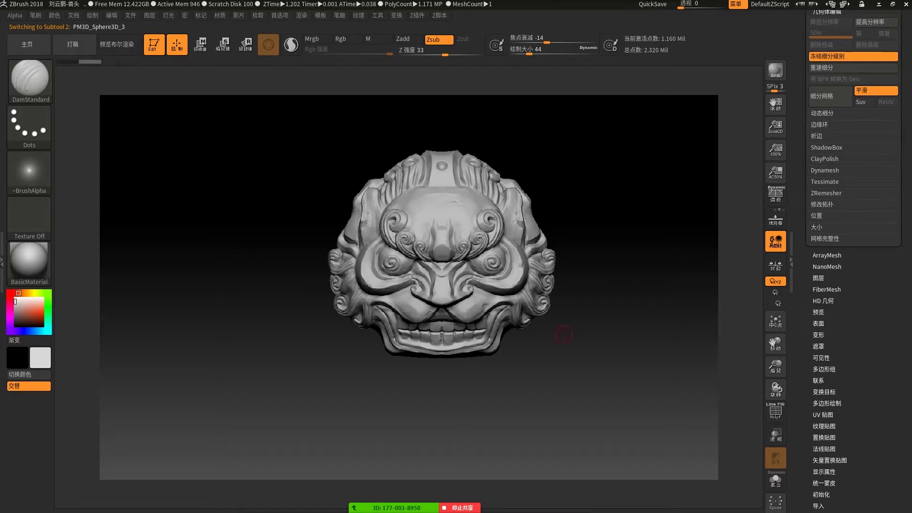
- Pick the ZRemesherGuides brush, enable perspective, and expand Modify Topology and ZRemesher settings
key("b")
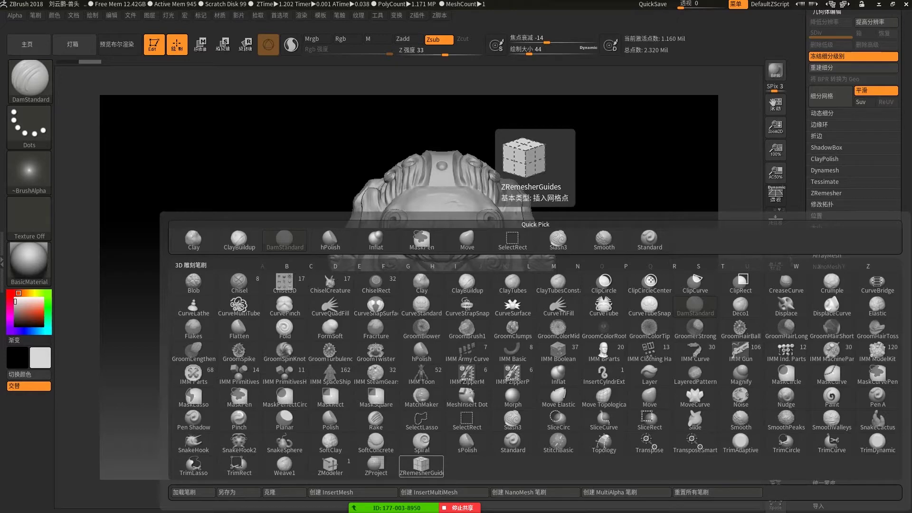
left_click(421, 466)
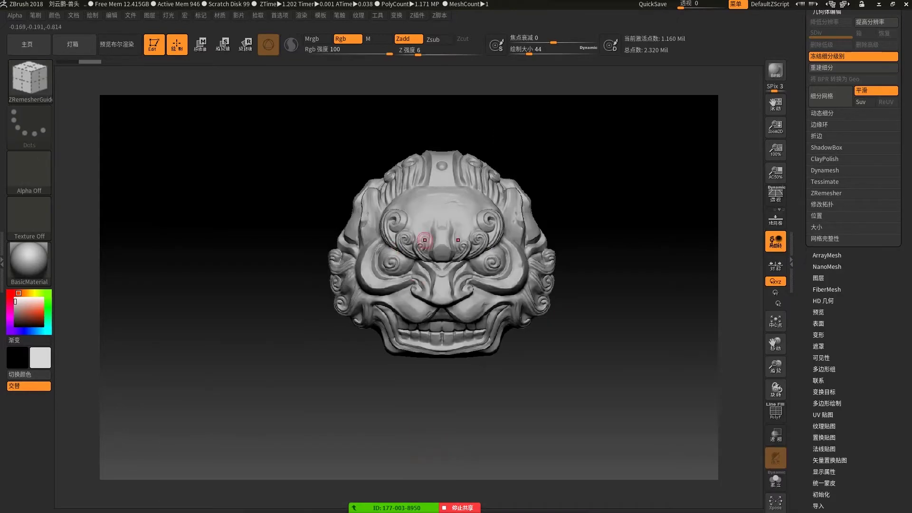
left_click(775, 193)
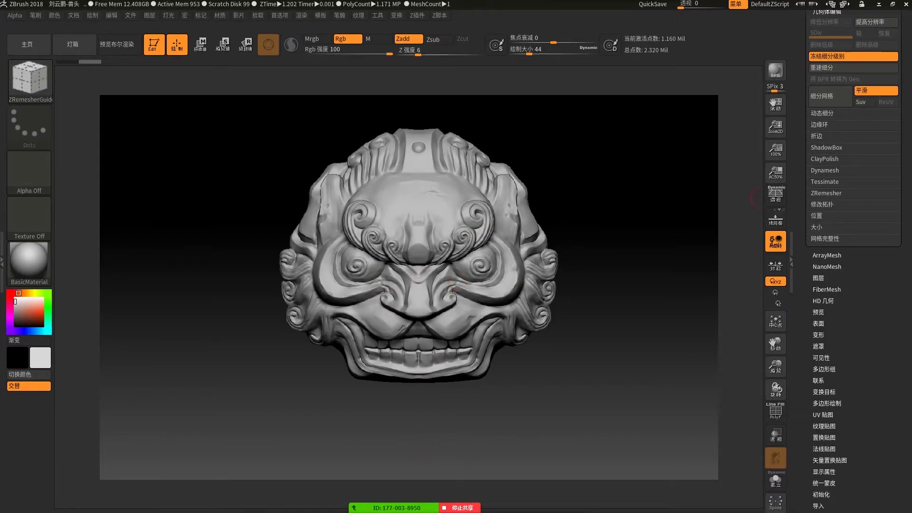
left_click(822, 204)
left_click(826, 193)
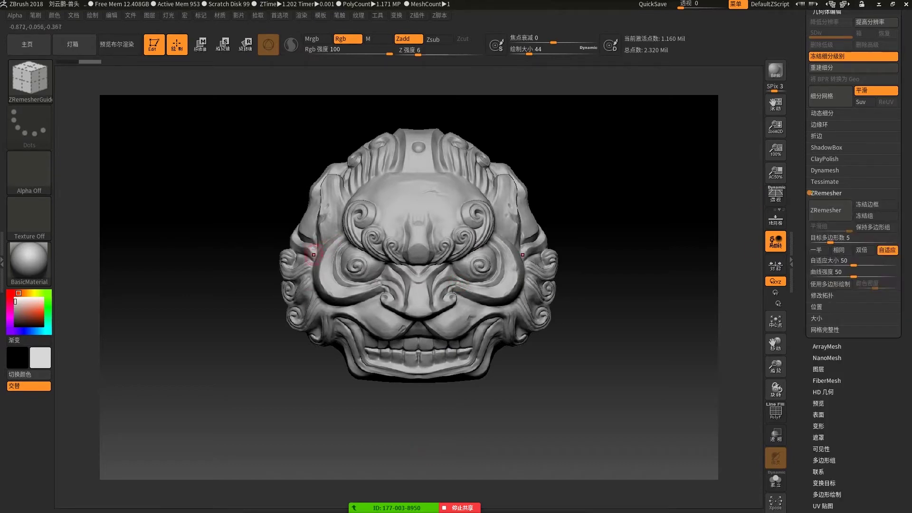
- Draw four vertical guide curves down the face and horizontal ones across the cheeks
left_click_drag(278, 244, 552, 241)
left_click_drag(385, 183, 382, 368)
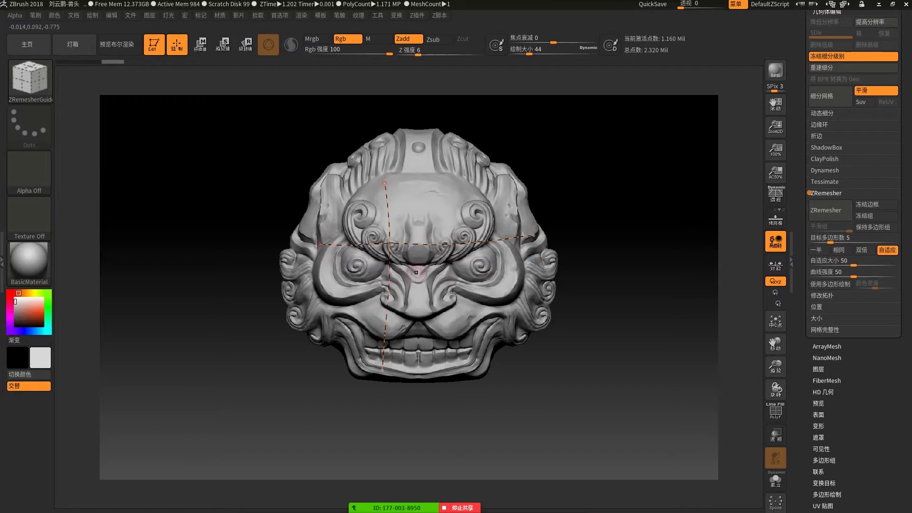
left_click_drag(424, 191, 429, 351)
left_click_drag(457, 187, 468, 353)
left_click_drag(497, 193, 515, 348)
left_click_drag(298, 294, 552, 287)
left_click_drag(352, 200, 357, 252)
- Lower the target polygon count to 0.21878 and start ZRemesher
left_click(825, 210)
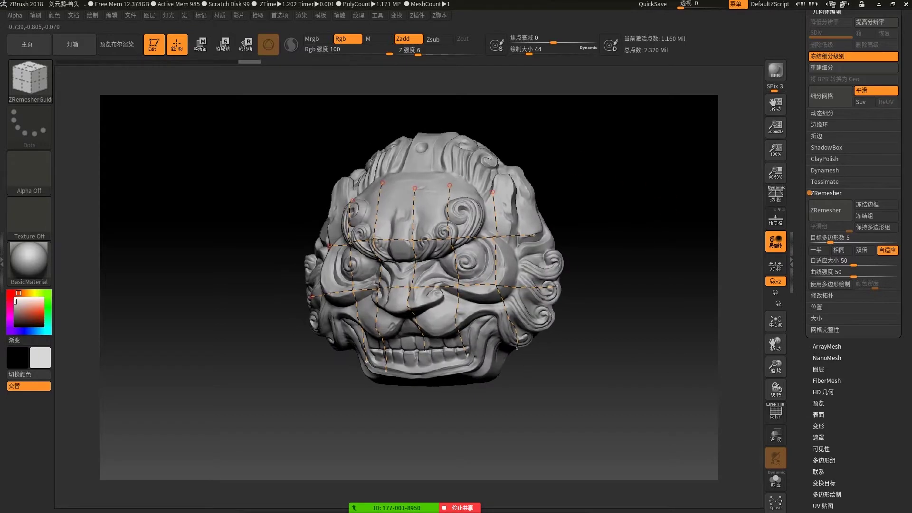
left_click_drag(836, 238, 820, 238)
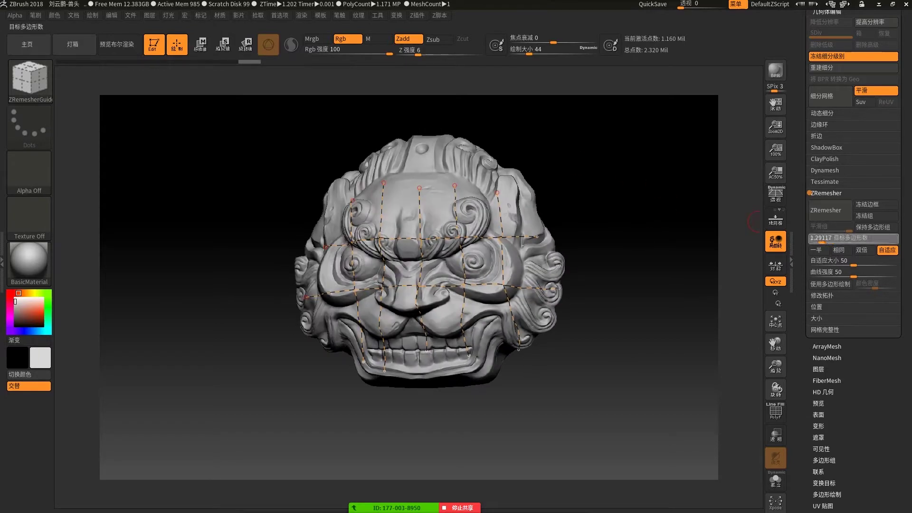
left_click_drag(814, 237, 817, 238)
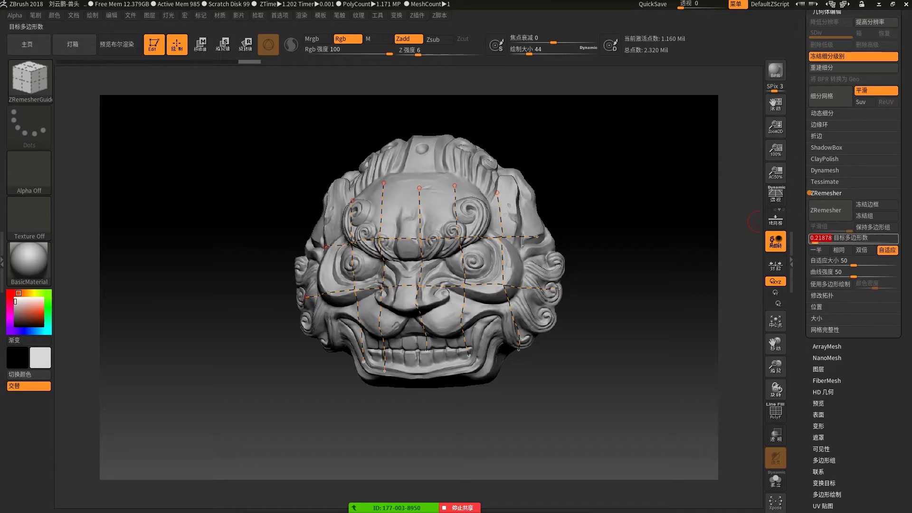
left_click(825, 210)
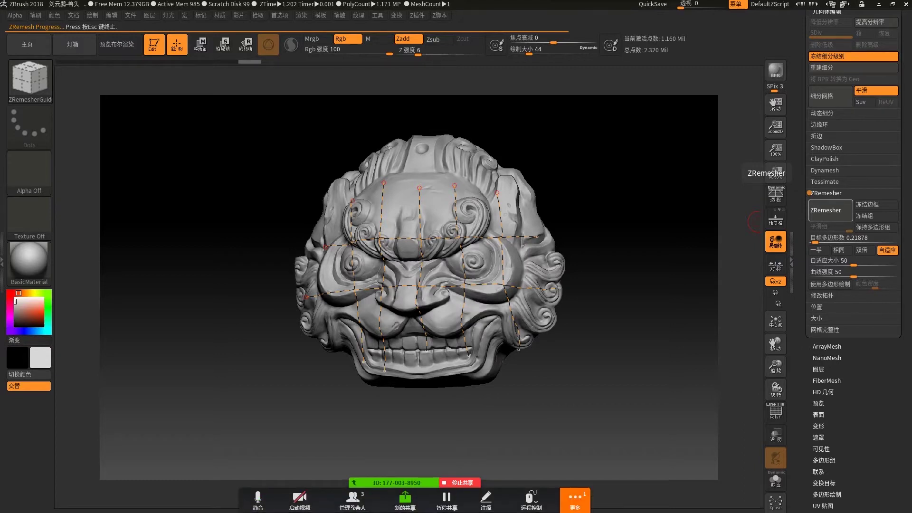
- Wait for ZRemesher to finish while reading and closing the meeting group chat
left_click(575, 498)
left_click(596, 376)
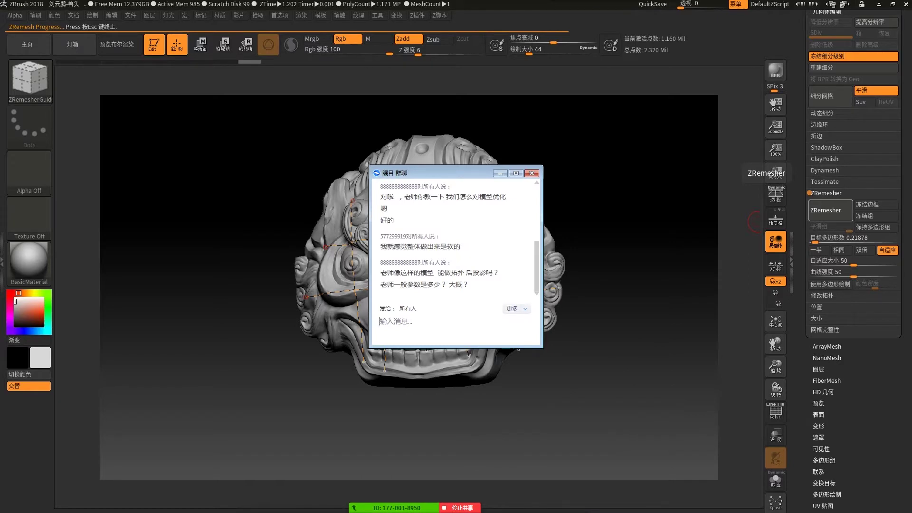
left_click(500, 172)
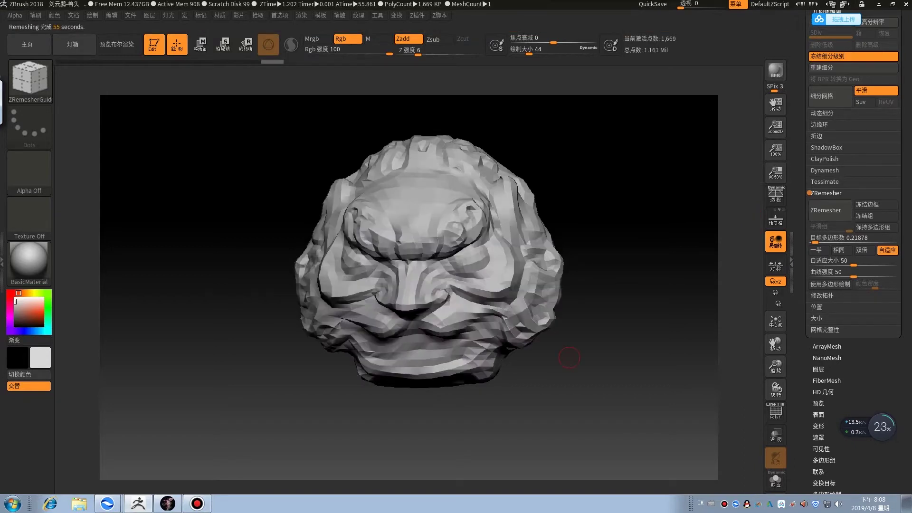
- Show the PolyF wireframe and remesh the head twice with ZRemesher at the same polygon count
left_click(776, 411)
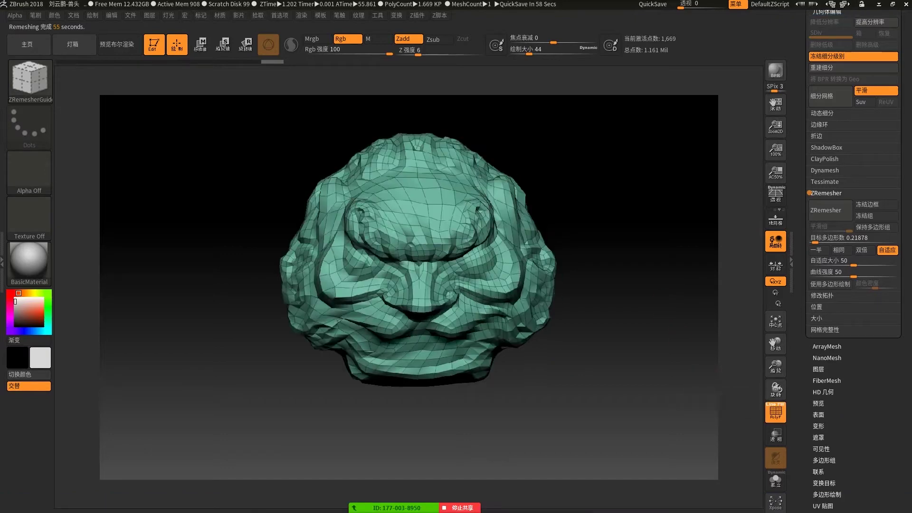
key("f")
mouse_move(698, 157)
left_mouse_down("alt")
mouse_move(698, 180)
mouse_move(747, 220)
left_mouse_up("alt")
mouse_move(670, 243)
left_mouse_down()
mouse_move(671, 204)
mouse_move(714, 208)
mouse_move(645, 394)
mouse_move(755, 303)
left_mouse_up()
left_click(839, 250)
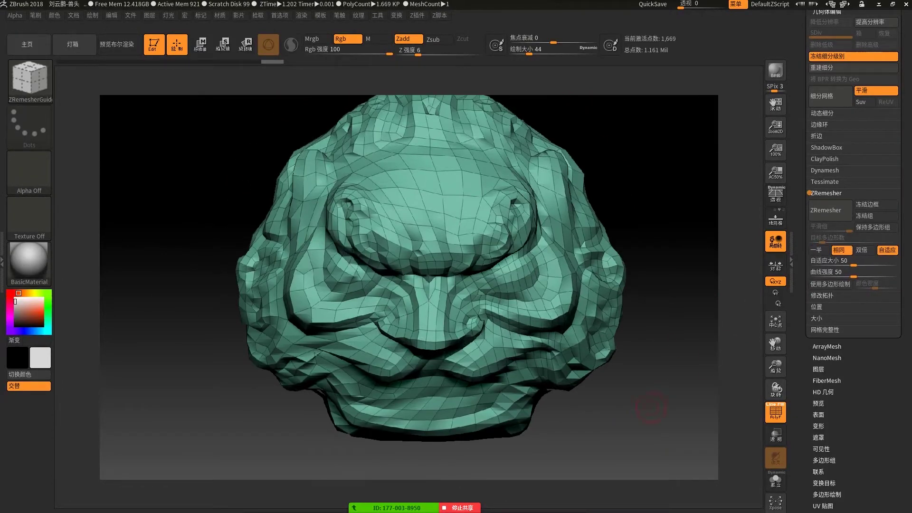
left_click(826, 210)
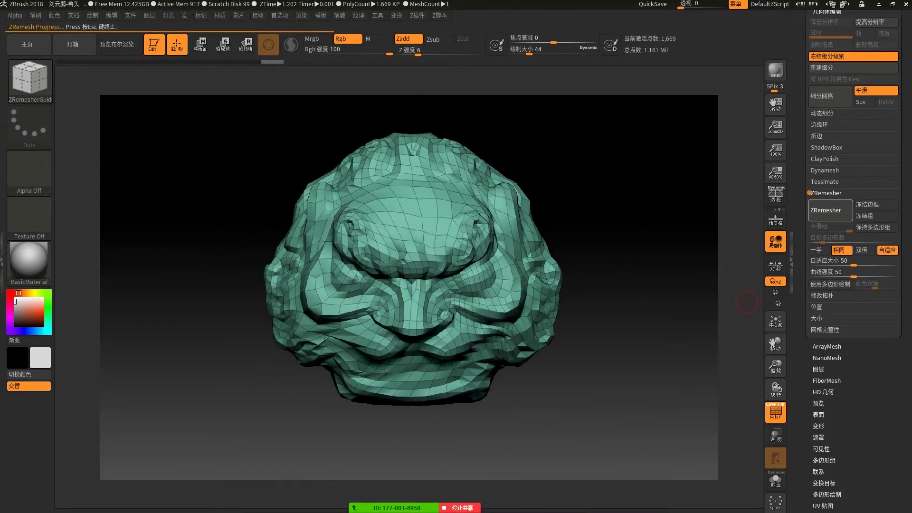
mouse_move(646, 251)
left_mouse_down()
mouse_move(636, 252)
mouse_move(657, 249)
left_mouse_up()
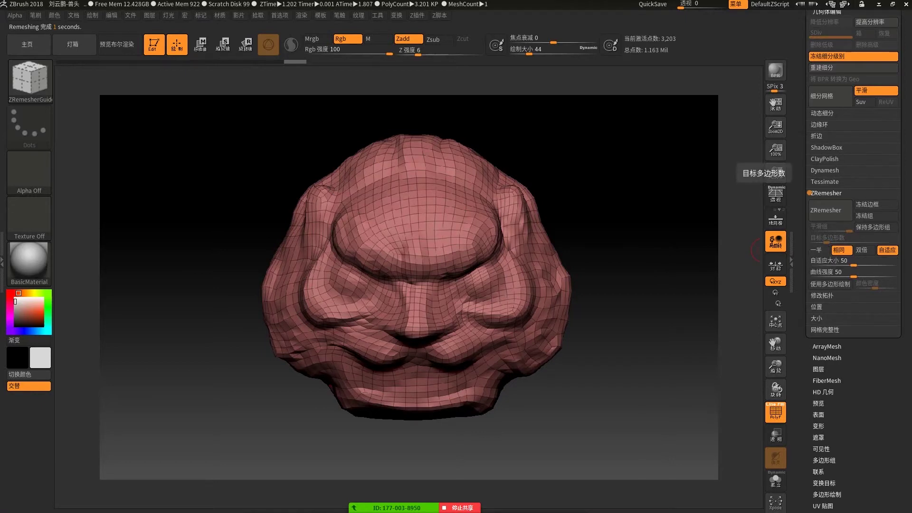
left_click(827, 211)
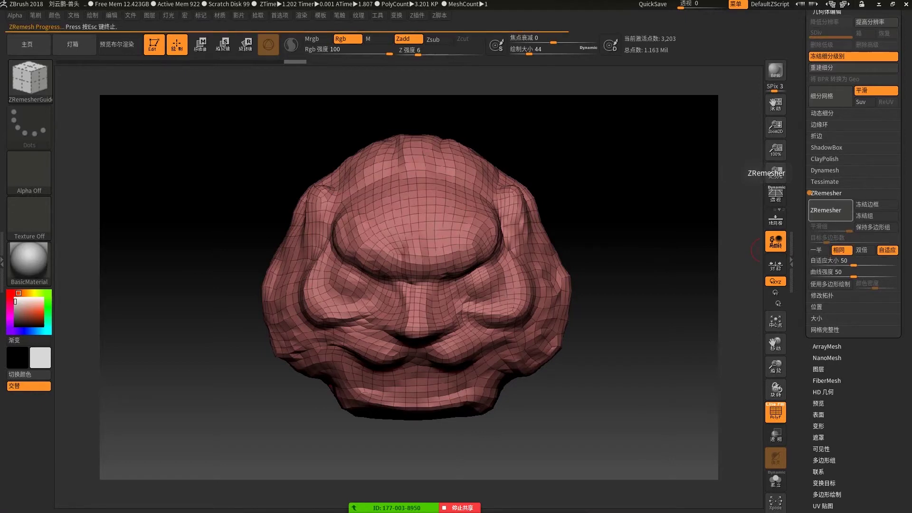
- Remesh the head with ZRemesher set to half the polygon count
mouse_move(692, 326)
left_mouse_down()
mouse_move(285, 302)
mouse_move(655, 366)
mouse_move(660, 328)
mouse_move(419, 267)
left_mouse_up()
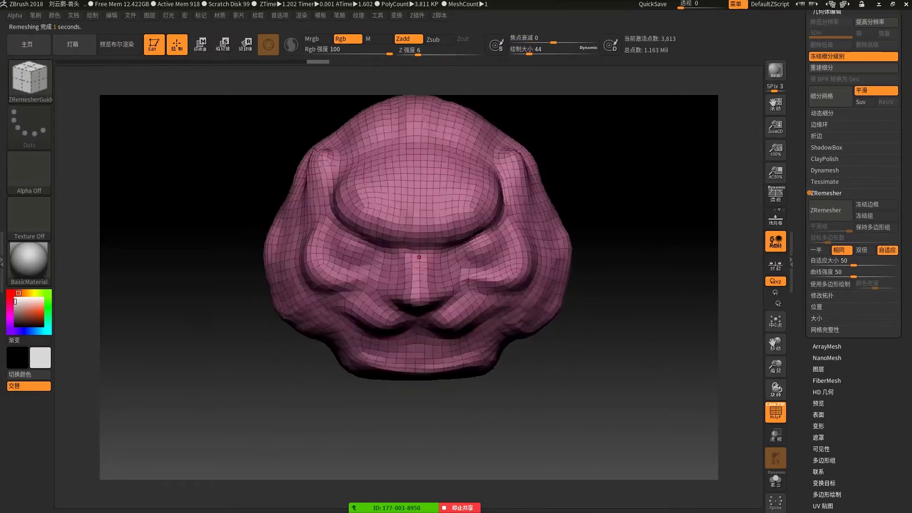
left_click_drag(630, 326, 669, 336)
left_click(816, 250)
left_click_drag(665, 309, 665, 361)
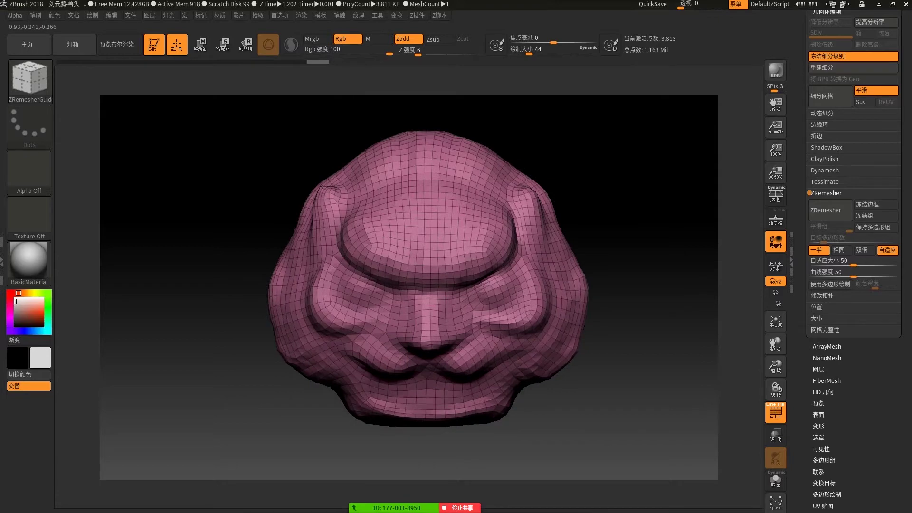
key("shift+f")
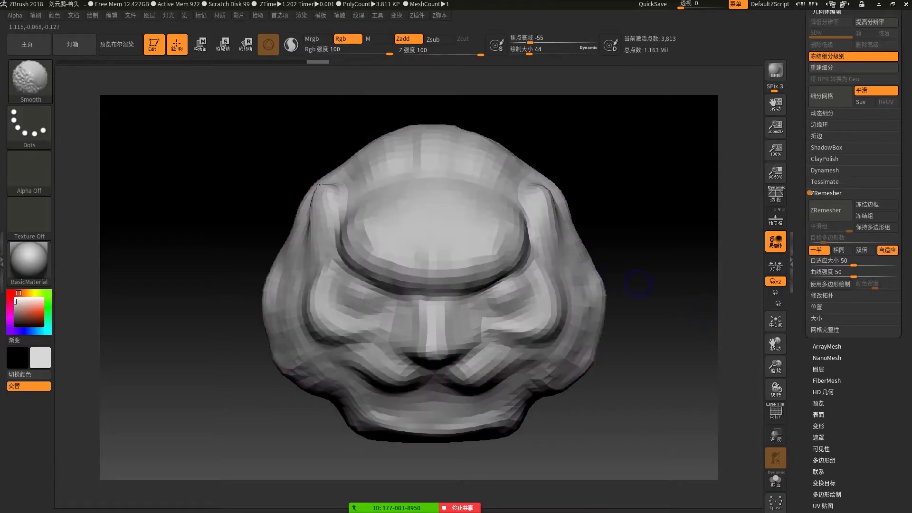
key("shift+f")
key("b")
key("z")
key("r")
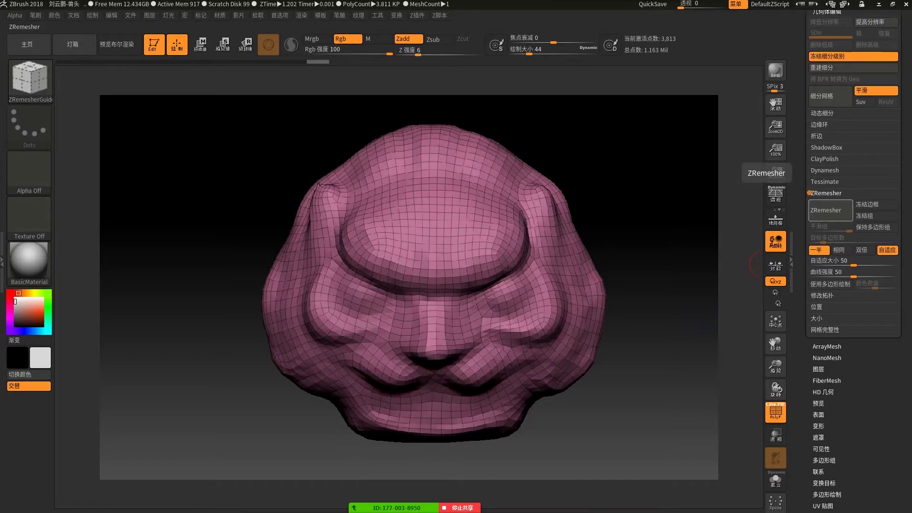
left_click(830, 210)
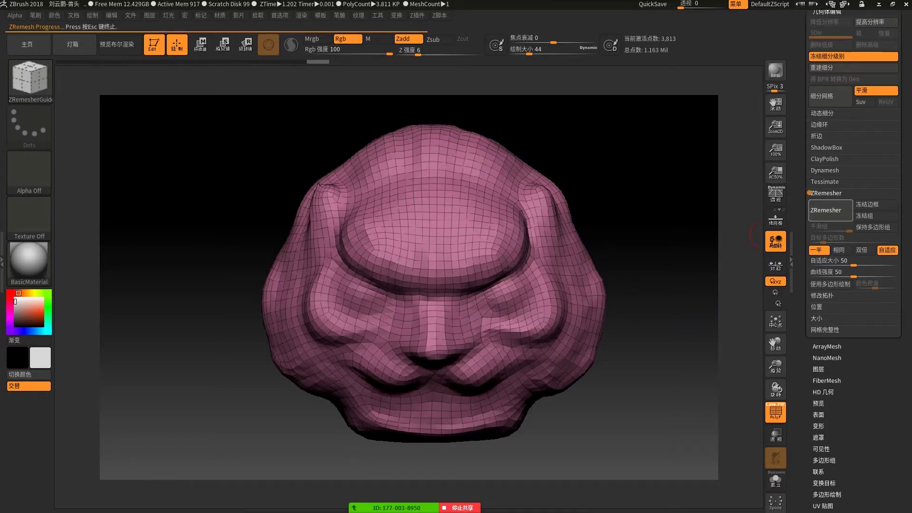
- Remesh twice more at the same count to reach about 1.67K polygons, then hide PolyF
left_click_drag(671, 316, 299, 180)
mouse_move(612, 237)
left_mouse_down()
mouse_move(475, 228)
mouse_move(547, 238)
mouse_move(755, 233)
left_mouse_up()
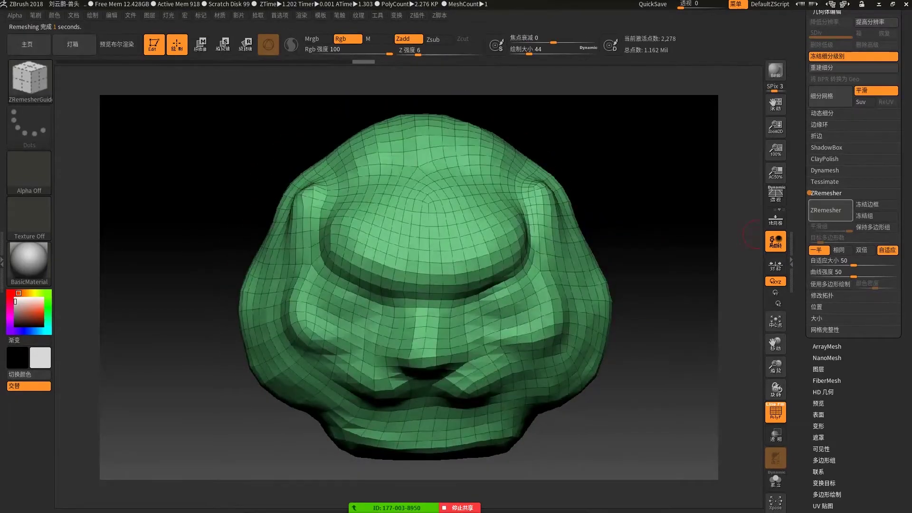
left_click(826, 209)
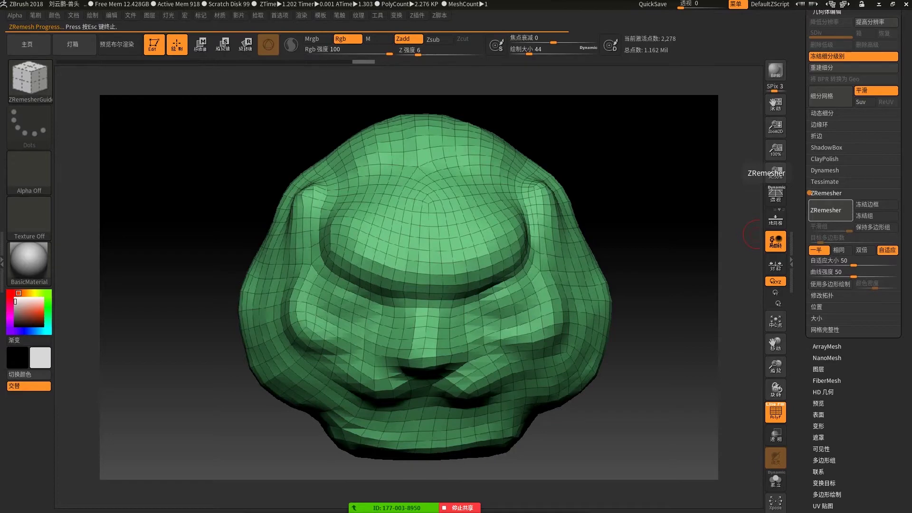
mouse_move(708, 319)
left_mouse_down()
mouse_move(627, 309)
mouse_move(546, 247)
mouse_move(536, 223)
mouse_move(583, 331)
left_mouse_up()
mouse_move(439, 301)
left_mouse_down()
mouse_move(560, 288)
mouse_move(513, 290)
left_mouse_up()
left_click(841, 250)
left_click(826, 210)
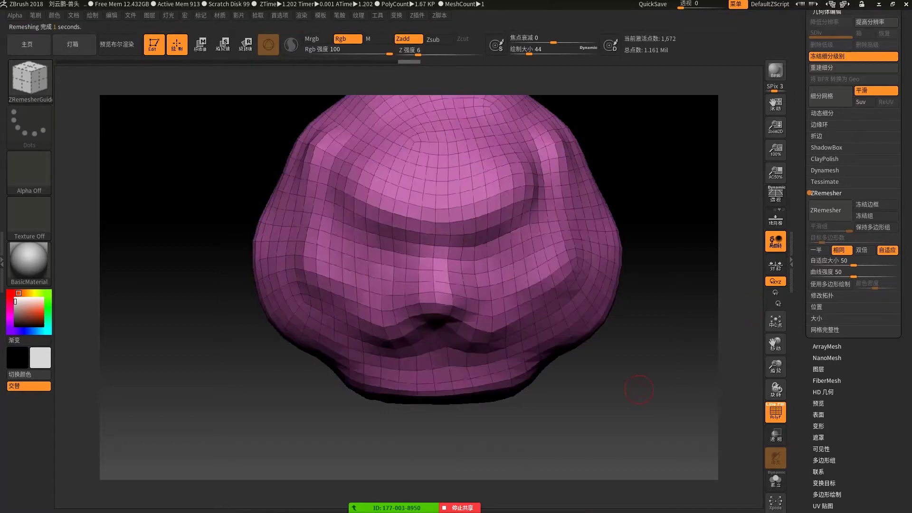
mouse_move(665, 238)
left_mouse_down()
mouse_move(662, 276)
mouse_move(684, 281)
mouse_move(665, 280)
left_mouse_up()
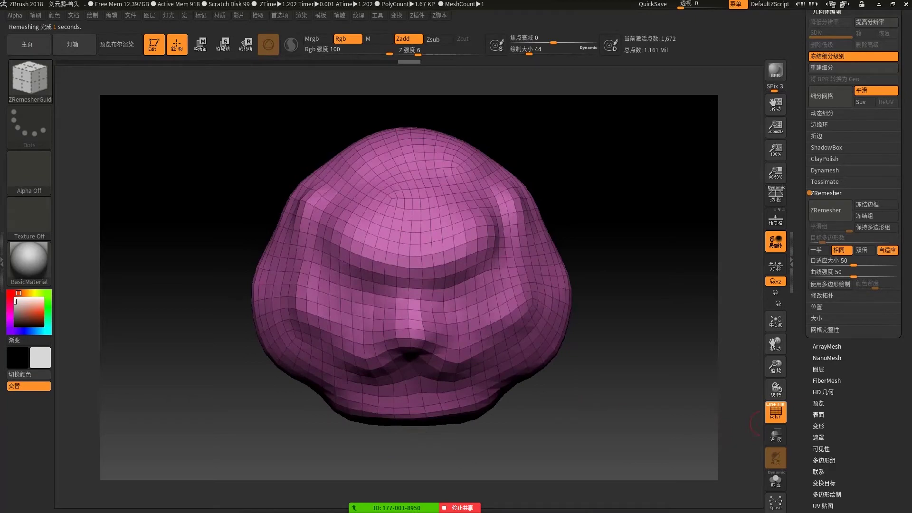
left_click(775, 412)
scroll(853, 285, "up", 5)
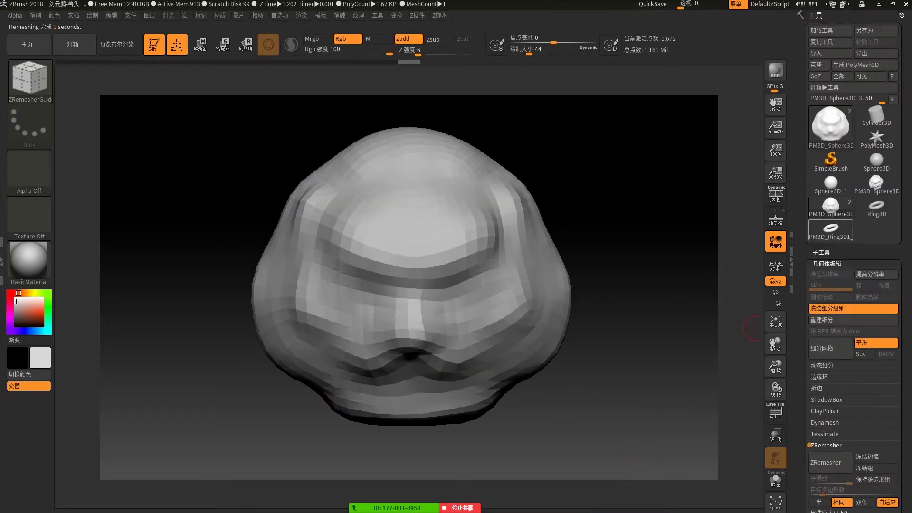
left_click(821, 252)
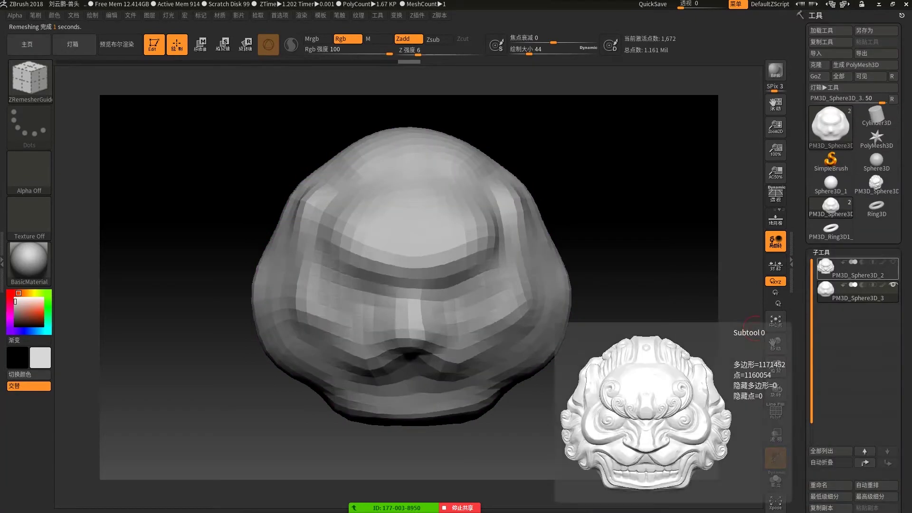
left_click(850, 268)
left_click_drag(618, 285, 475, 285)
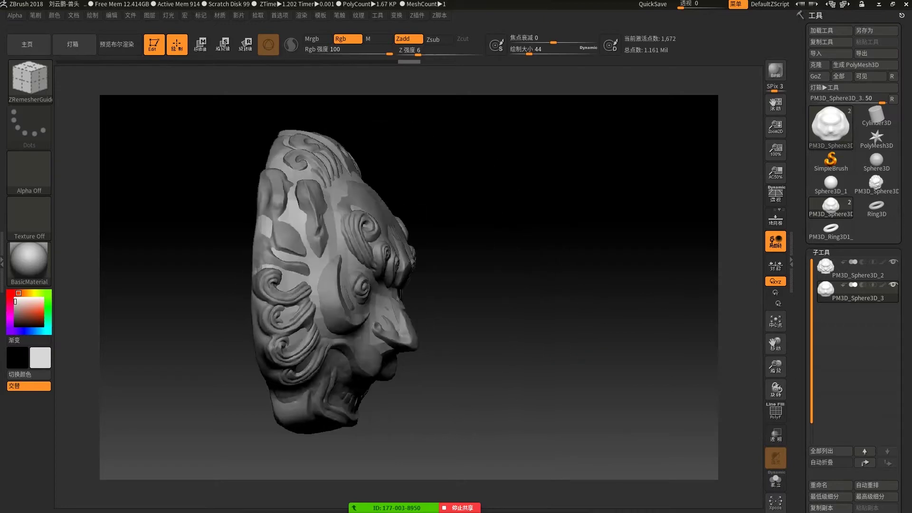
left_click_drag(617, 349, 753, 349)
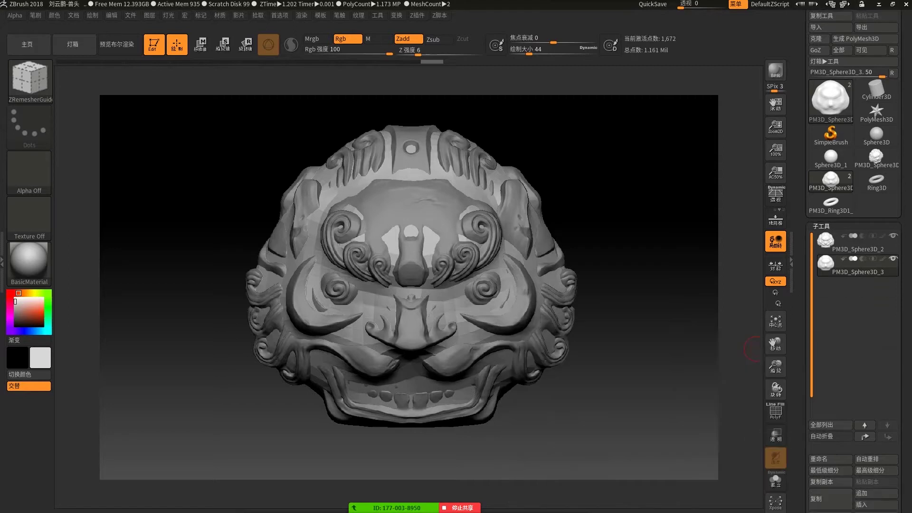
left_click(893, 236)
scroll(855, 237, "down", 3)
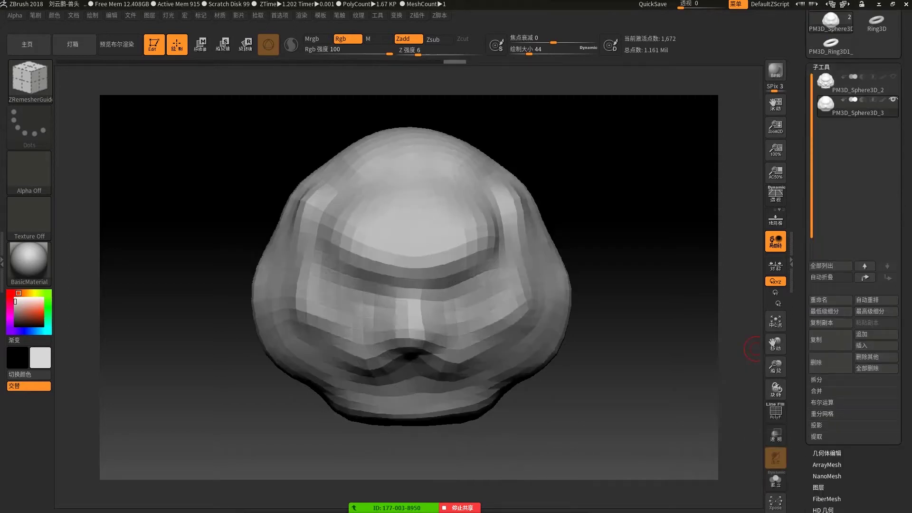
left_click(826, 453)
scroll(830, 222, "up", 2)
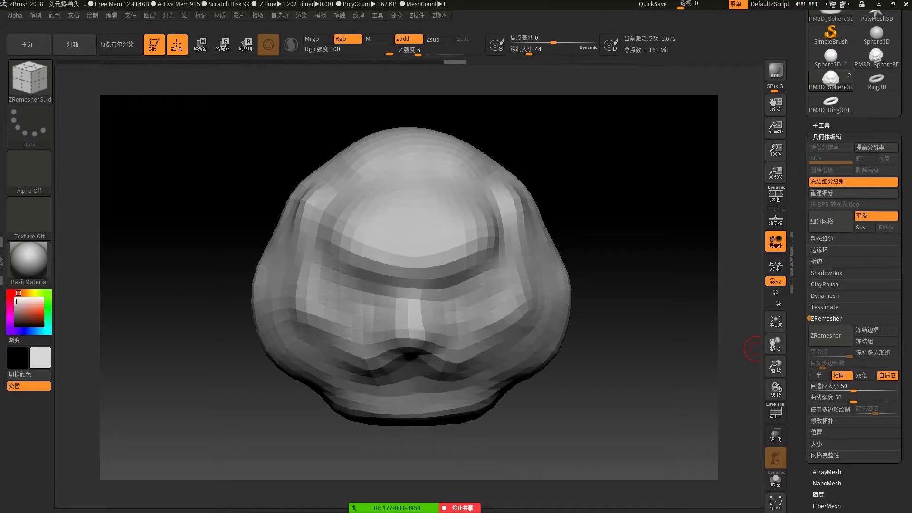
double_click(831, 222)
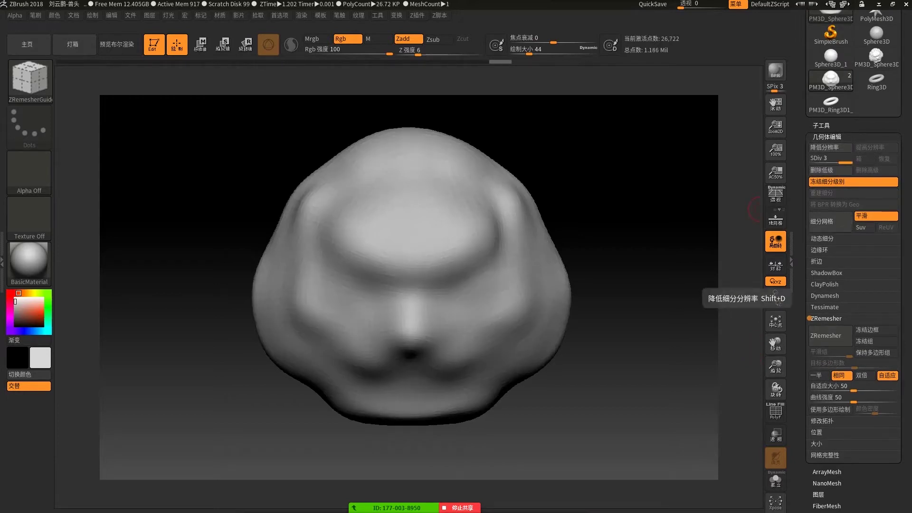
left_click(820, 126)
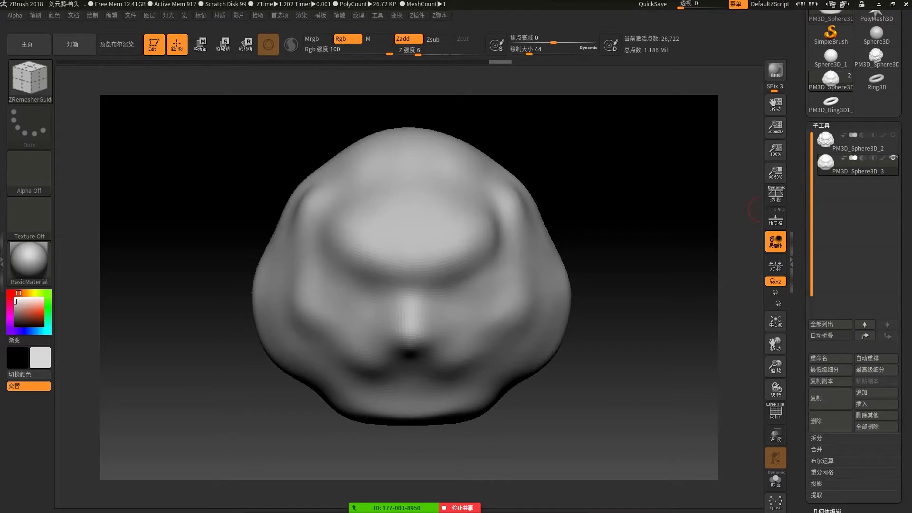
key("Up")
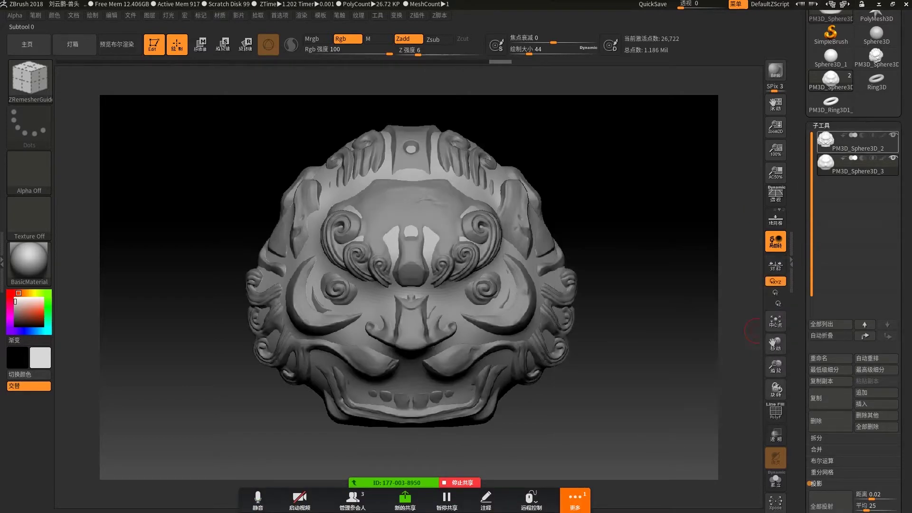
left_click(575, 499)
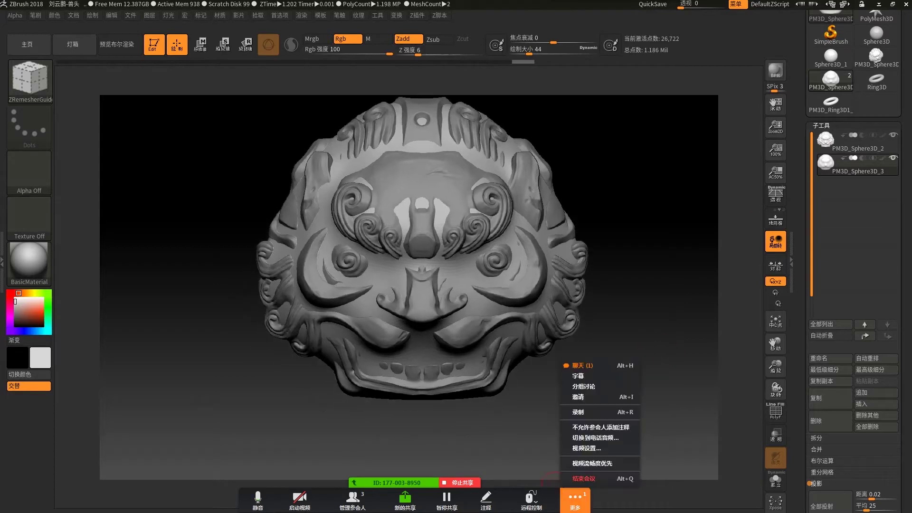
left_click(580, 365)
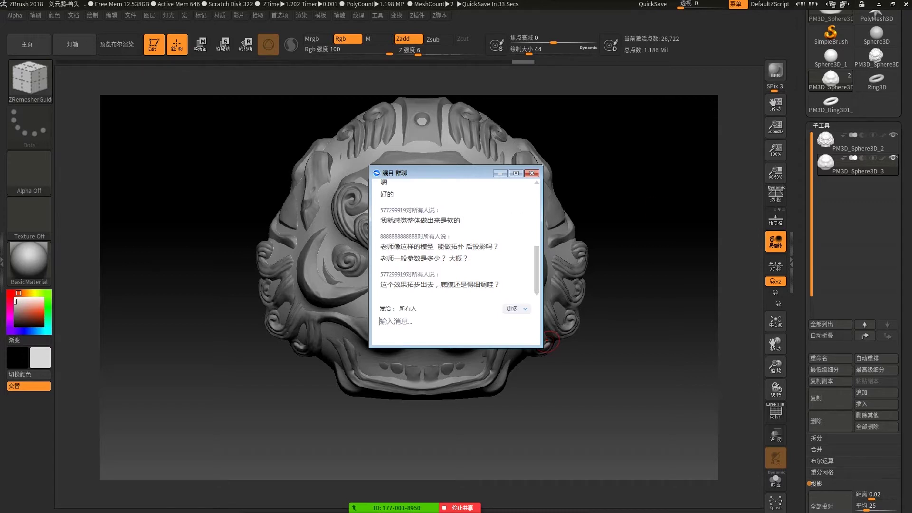
scroll(850, 428, "down", 3)
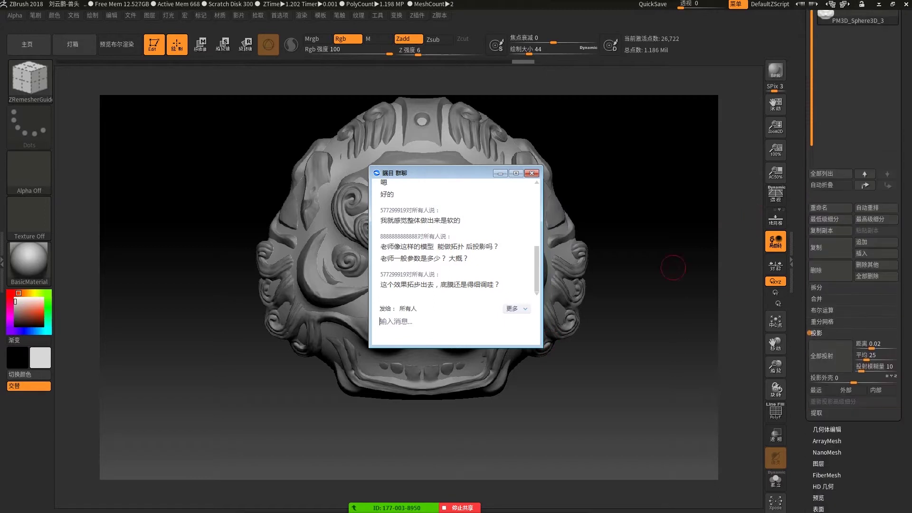
left_click(544, 183)
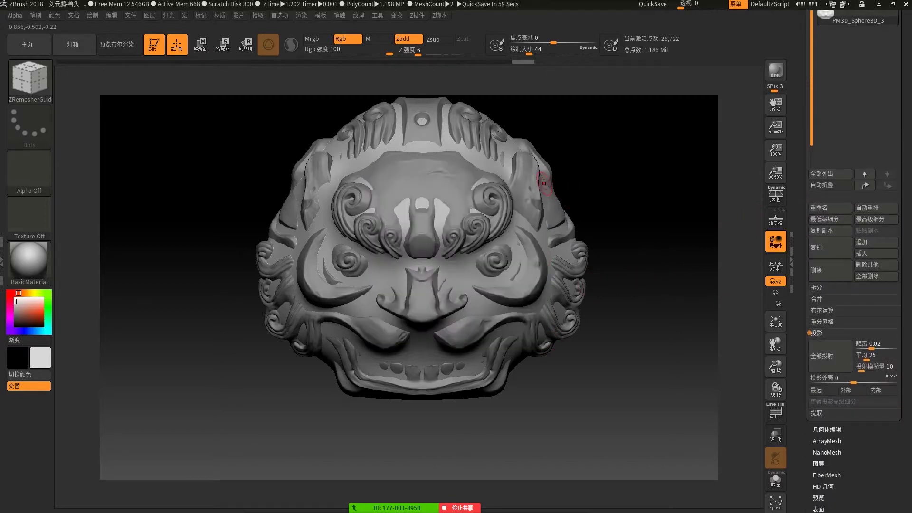
- Project the lion head's detail onto the sphere base and compare it in Solo against the original
left_click(830, 355)
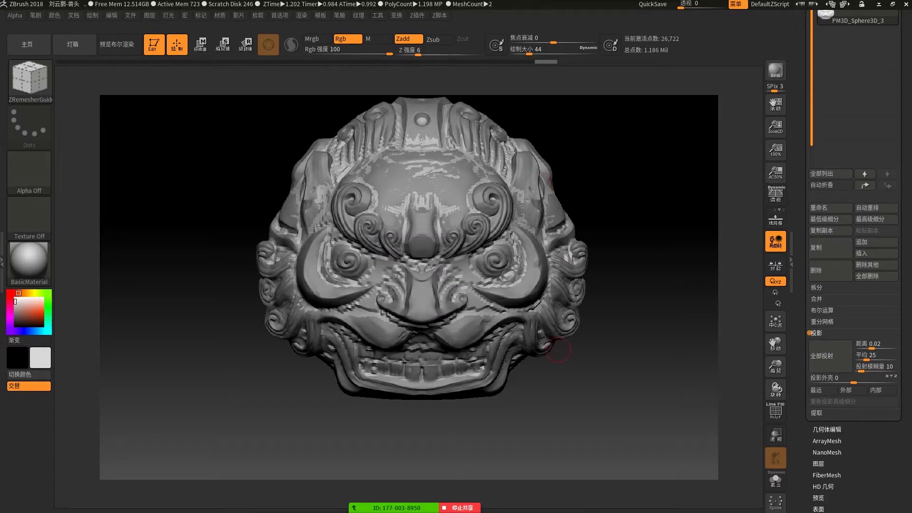
left_click(775, 479)
mouse_move(600, 433)
left_mouse_down()
mouse_move(688, 428)
mouse_move(618, 427)
mouse_move(637, 459)
left_mouse_up()
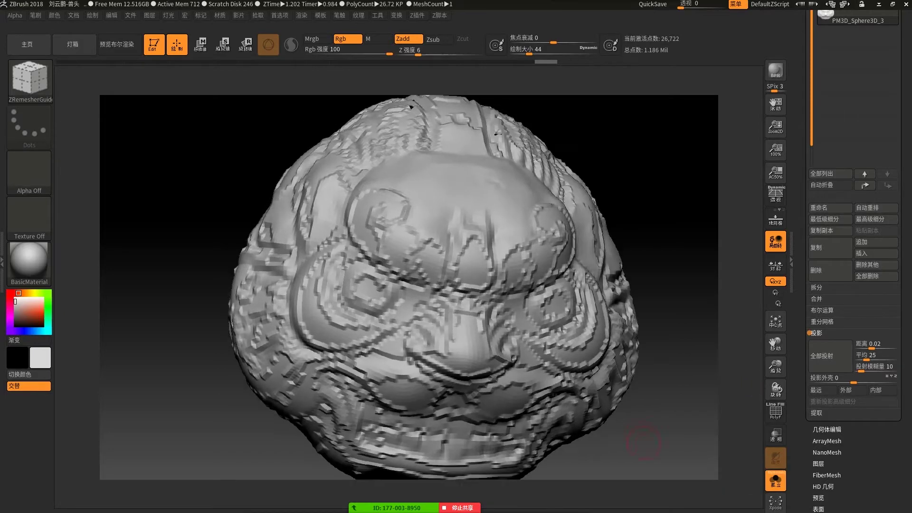
left_click(775, 480)
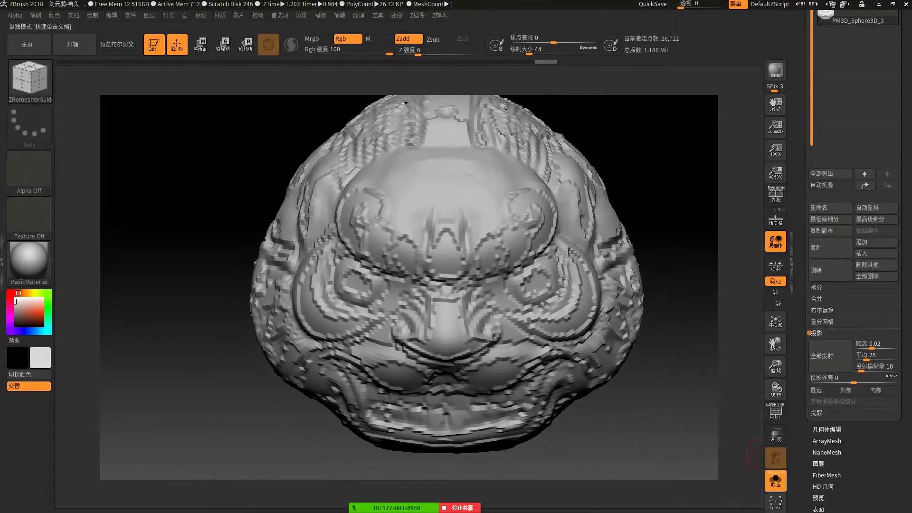
left_click_drag(636, 456, 633, 387, "alt")
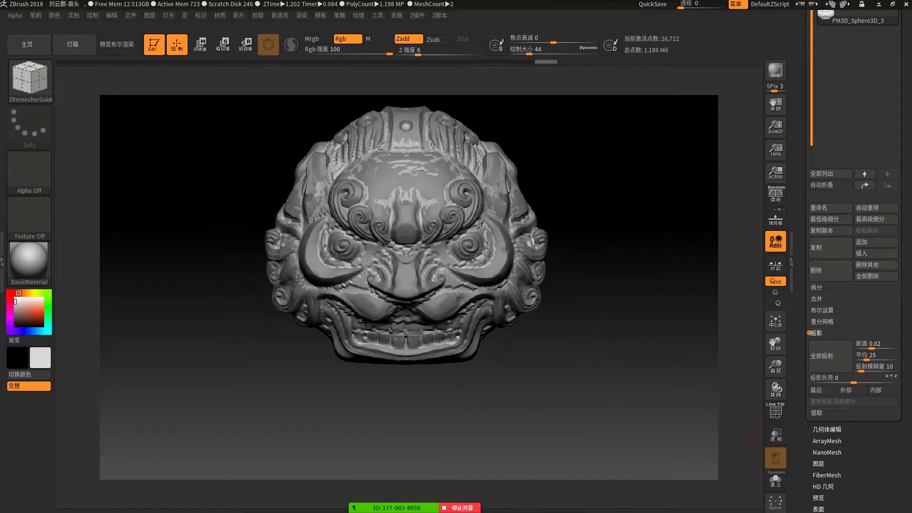
left_click(775, 480)
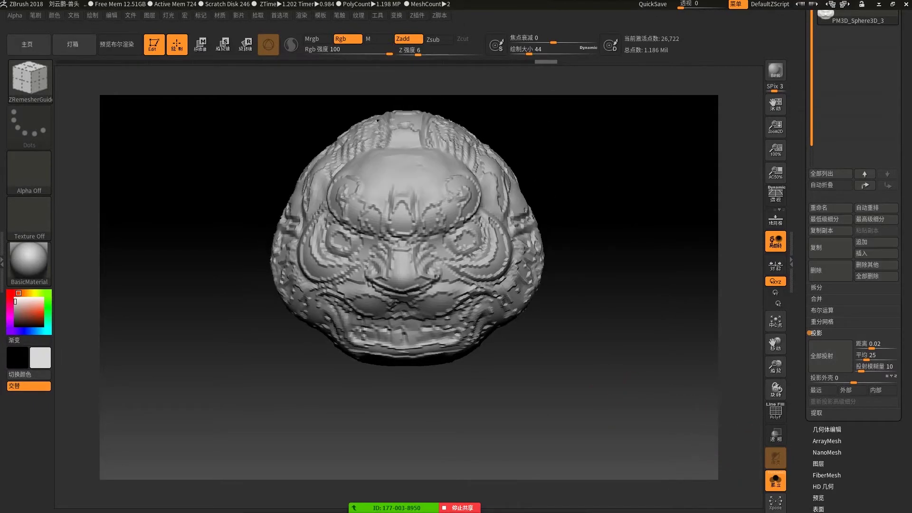
- Smooth the projected sphere's face, sides and bottom into a soft blob, ending in a front view
key("s")
left_click_drag(621, 393, 594, 394, "alt")
mouse_move(570, 237)
left_mouse_down("shift")
mouse_move(499, 309)
mouse_move(380, 309)
mouse_move(404, 181)
mouse_move(498, 161)
mouse_move(584, 280)
left_mouse_up("shift")
left_click_drag(508, 365, 380, 370, "shift")
left_click_drag(214, 285, 308, 285, "shift")
left_click_drag(285, 394, 425, 399)
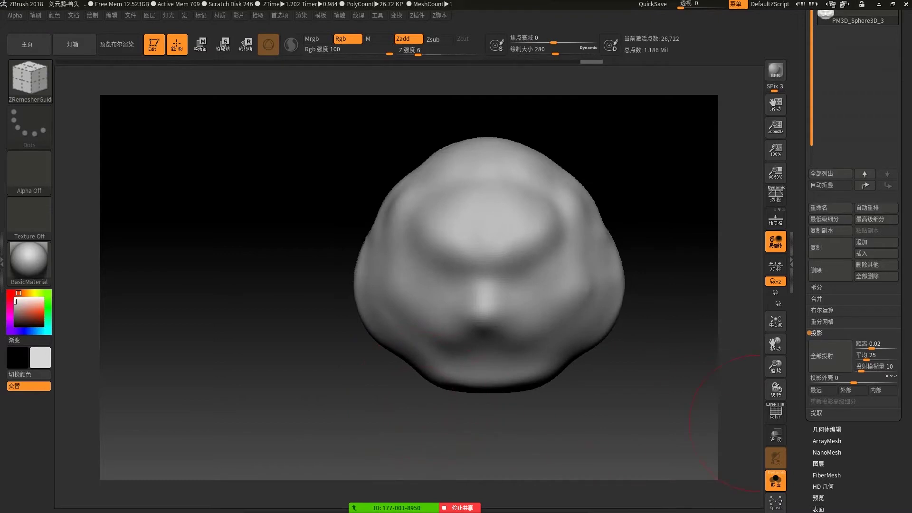
left_click(827, 429)
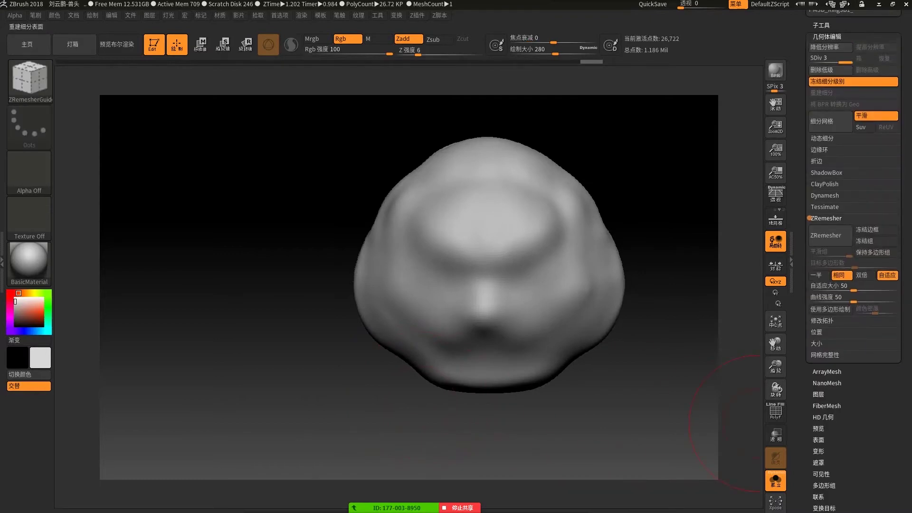
- Turn Solo off and run Project All again to put the lion's face and swirls onto the smoothed base
left_click(775, 480)
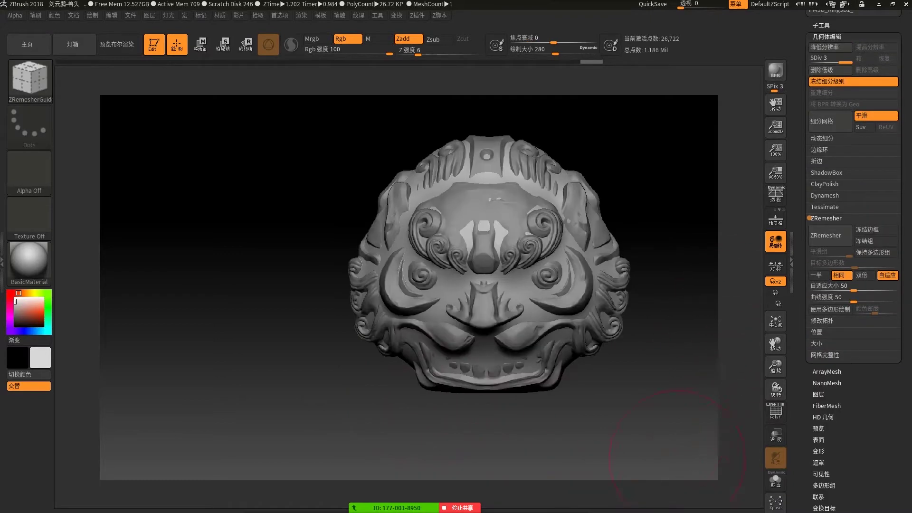
key("shift+f")
key("shift+f")
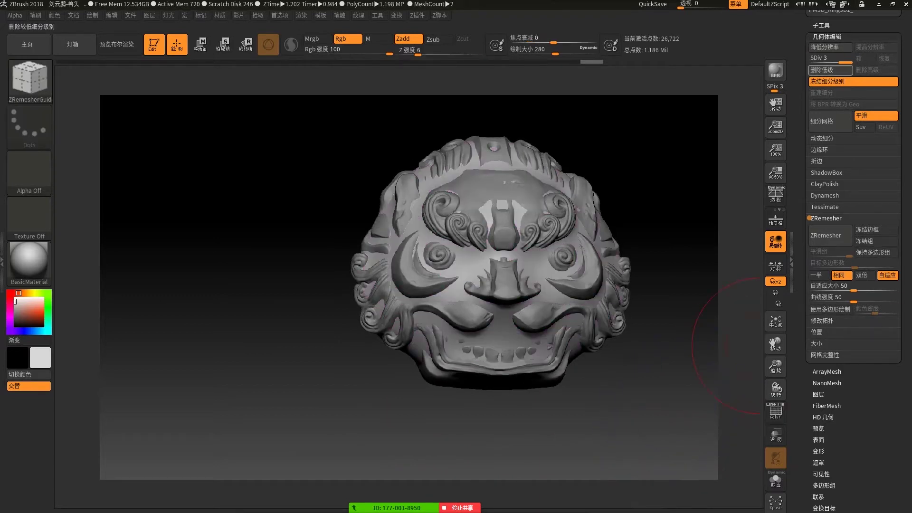
left_click(822, 320)
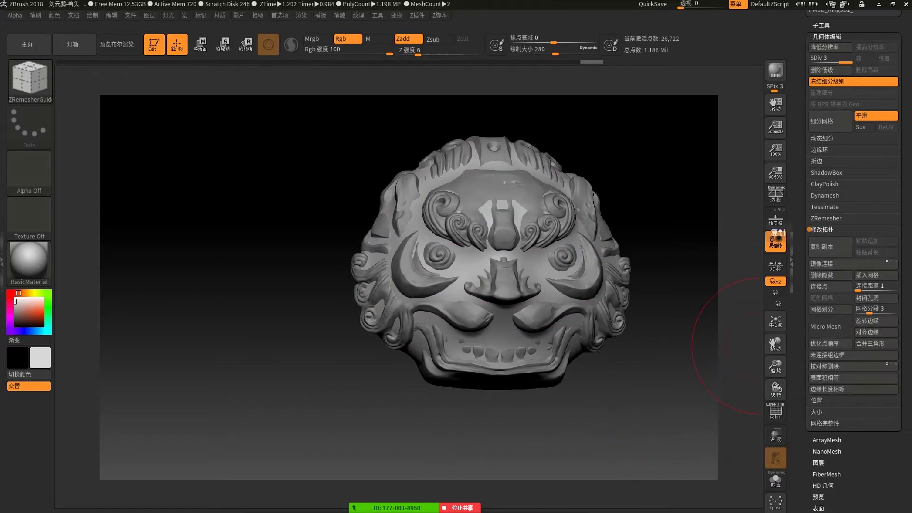
left_click(821, 25)
left_click(823, 406)
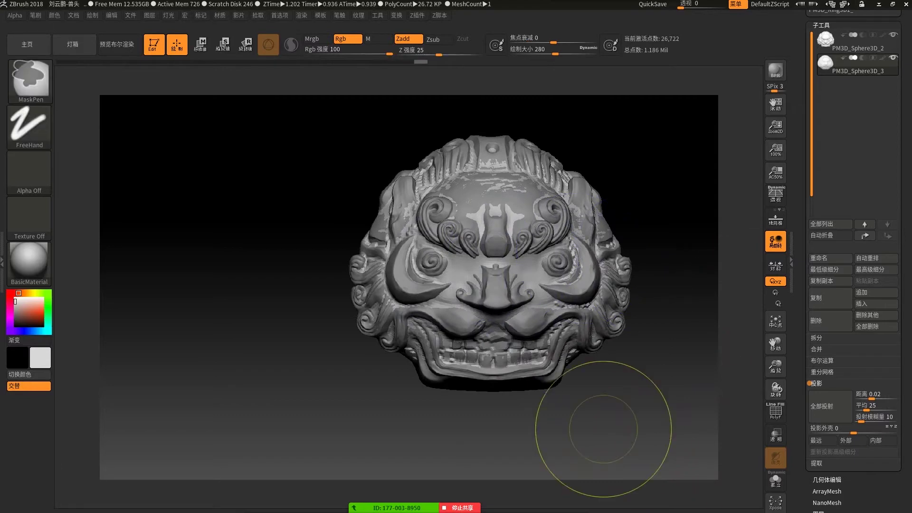
- Subdivide the base head twice to 427,522 points, running Project All after each level
key("ctrl+d")
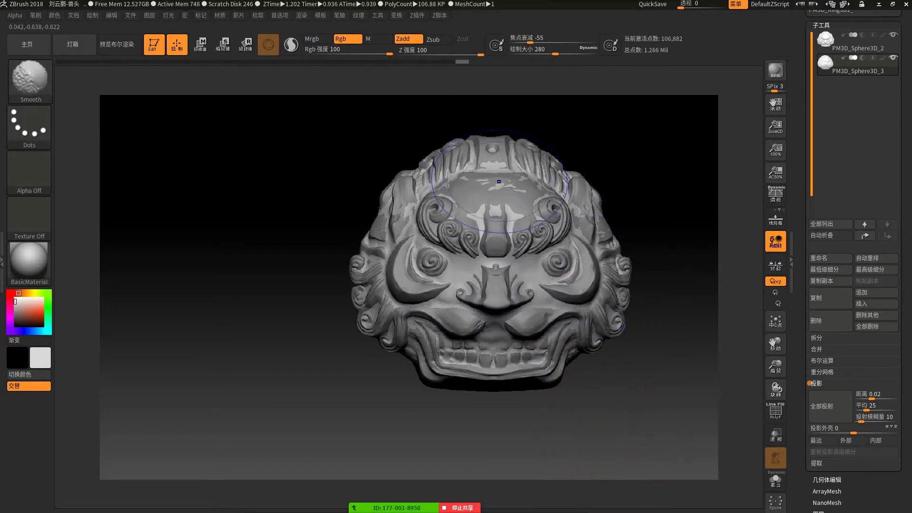
key("shift")
left_click(831, 406)
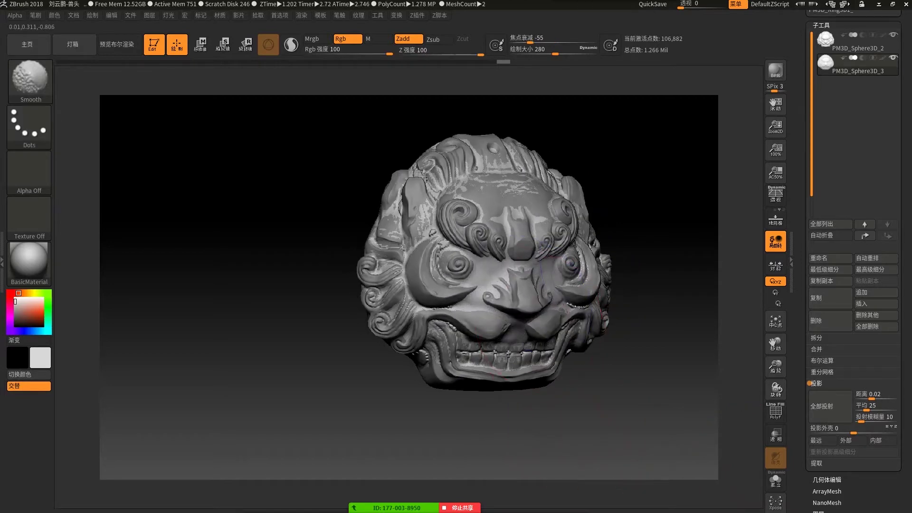
key("ctrl")
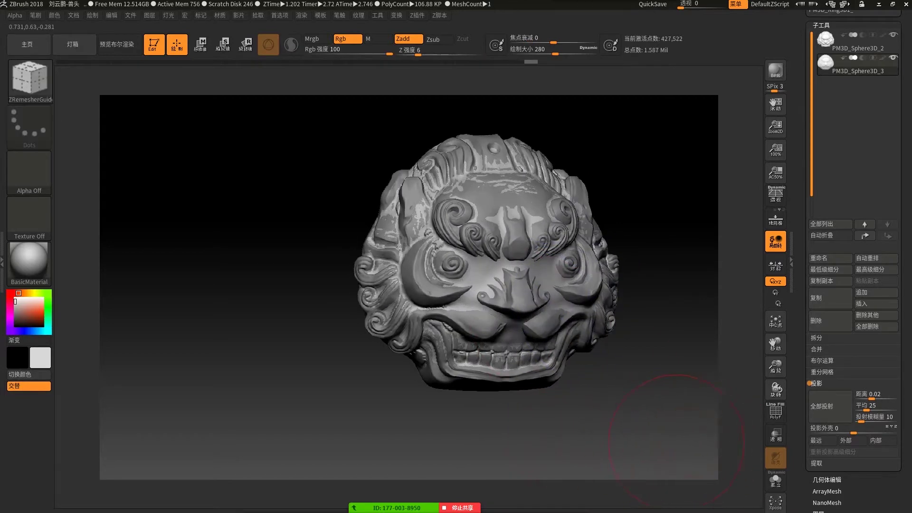
left_click(830, 406)
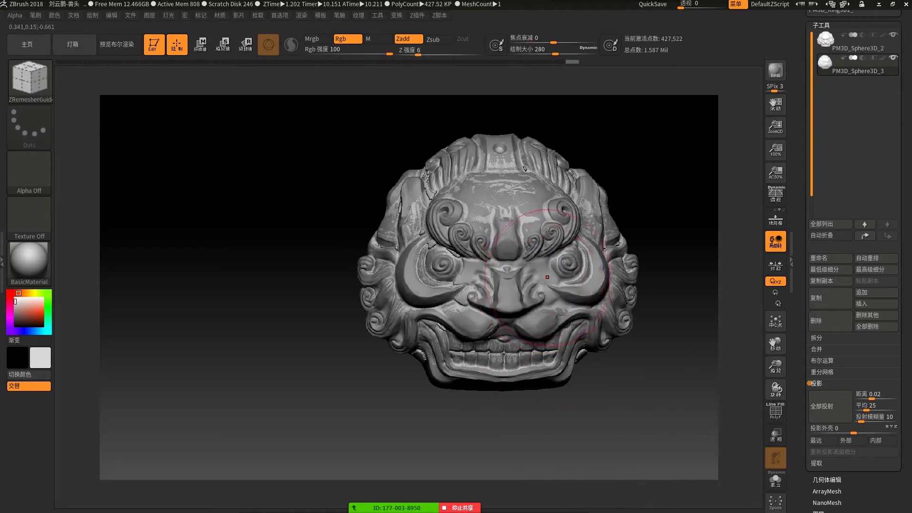
- Cycle through the Standard and Move brushes and settle on the ClayBuildup brush
key("b")
key("s")
key("t")
key("b")
key("m")
key("v")
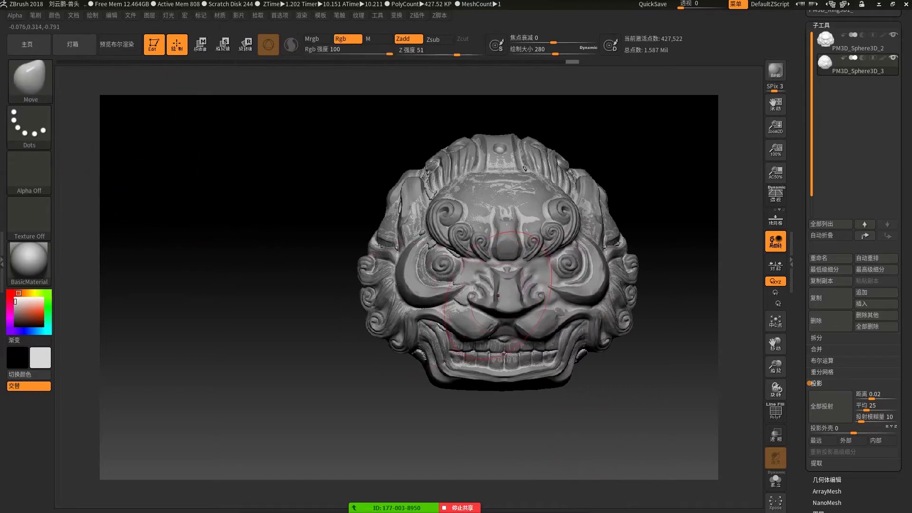
key("b")
key("s")
key("t")
key("b")
key("c")
key("b")
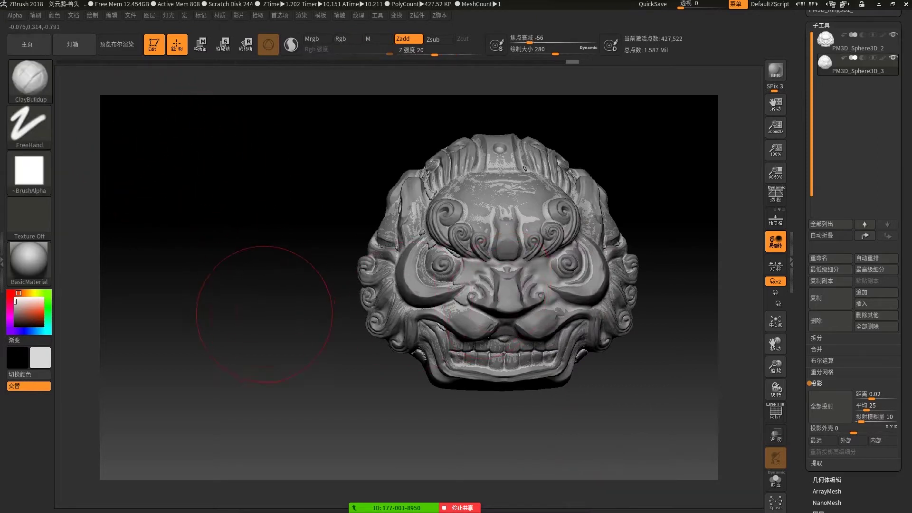
- Build up clay on the nose bridge and cheeks, then inspect the head from several angles
mouse_move(548, 275)
left_mouse_down()
mouse_move(522, 269)
mouse_move(517, 254)
mouse_move(508, 264)
left_mouse_up()
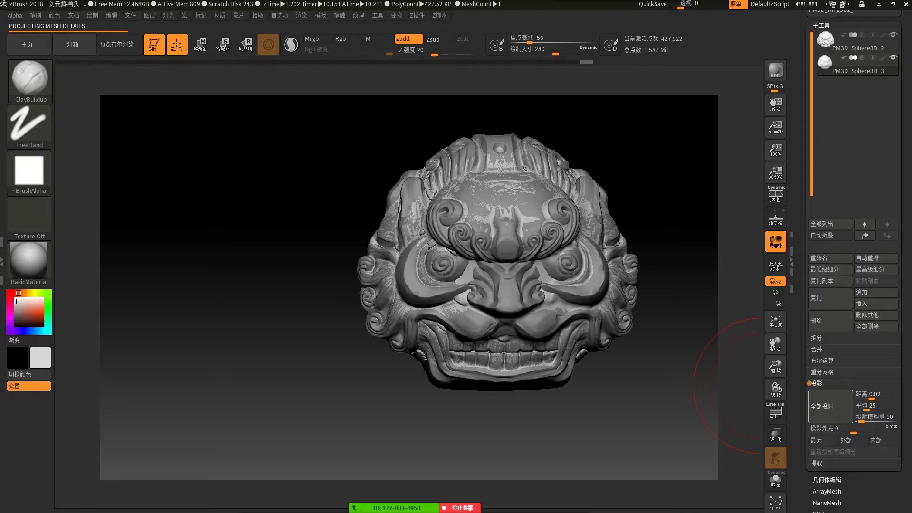
mouse_move(651, 163)
left_mouse_down()
mouse_move(698, 185)
mouse_move(665, 143)
left_mouse_up()
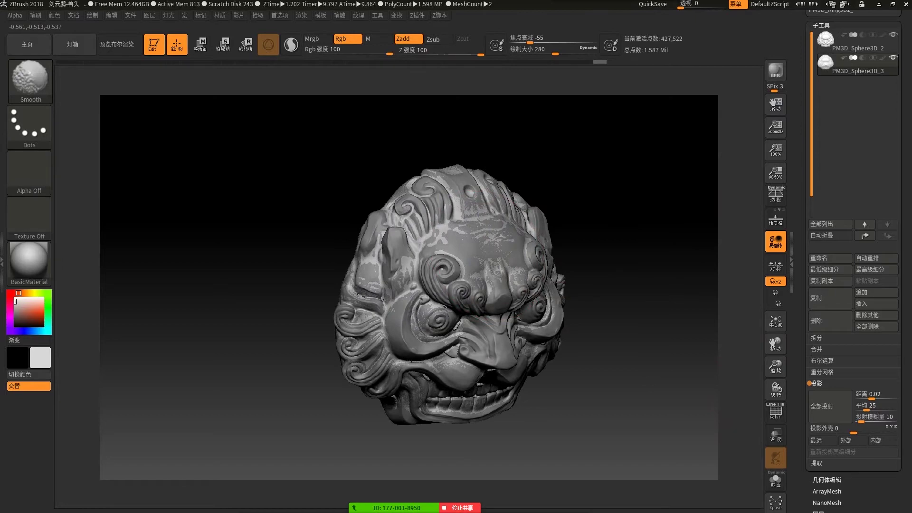
left_click_drag(594, 266, 494, 266, "shift")
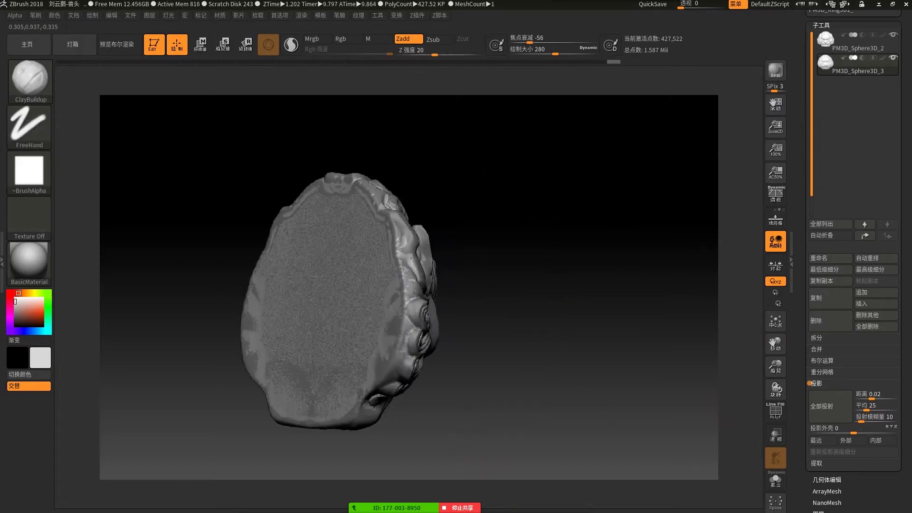
left_click_drag(406, 218, 395, 233)
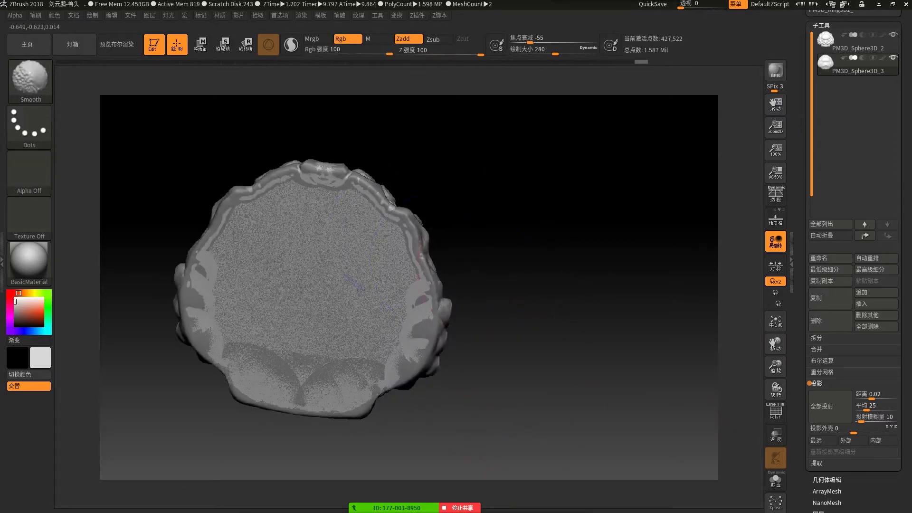
left_click_drag(618, 266, 494, 266, "shift")
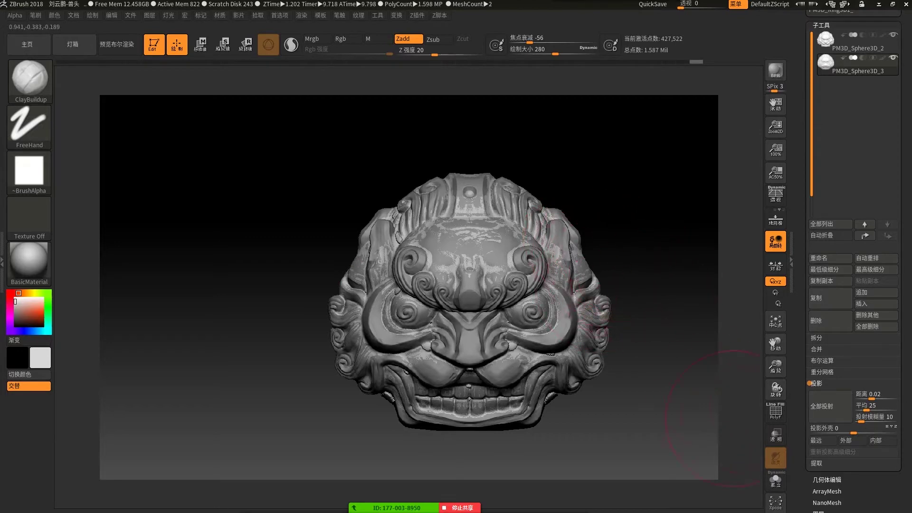
- Smooth the soloed copy's nose, left cheek and upper ornament, then drop to its lowest subdivision level
left_click(775, 481)
left_click_drag(446, 328, 474, 285, "shift")
mouse_move(484, 361)
left_mouse_down("shift")
mouse_move(408, 327)
mouse_move(342, 342)
mouse_move(352, 394)
left_mouse_up("shift")
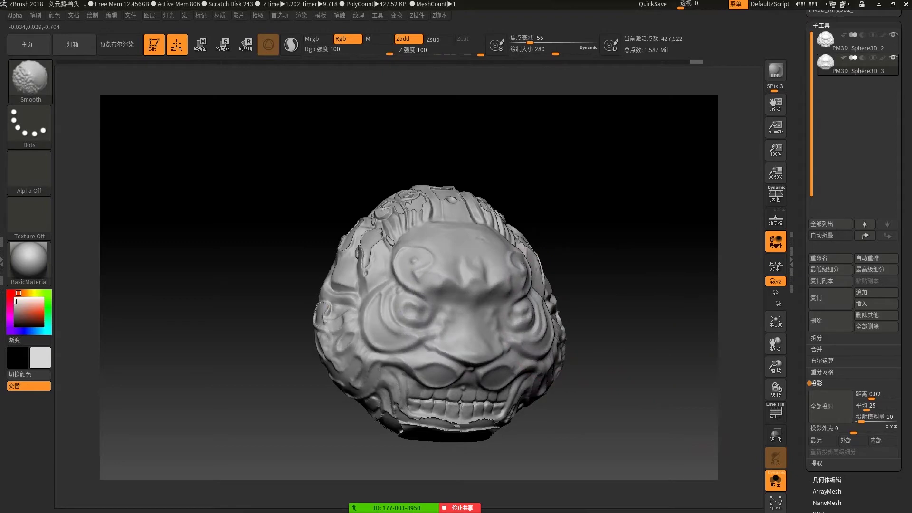
left_click_drag(380, 237, 420, 197, "shift")
key("shift+d")
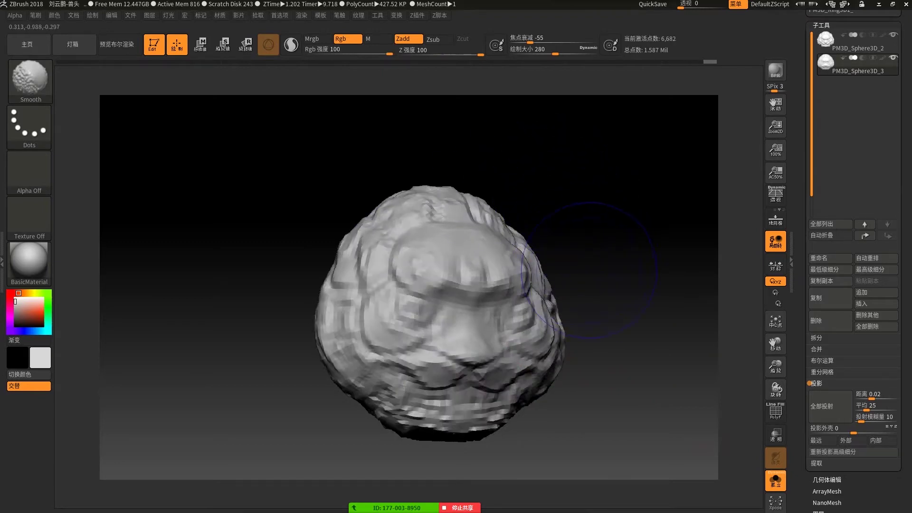
key("shift+d")
key("shift+d")
key("shift+d")
left_click_drag(612, 285, 649, 324)
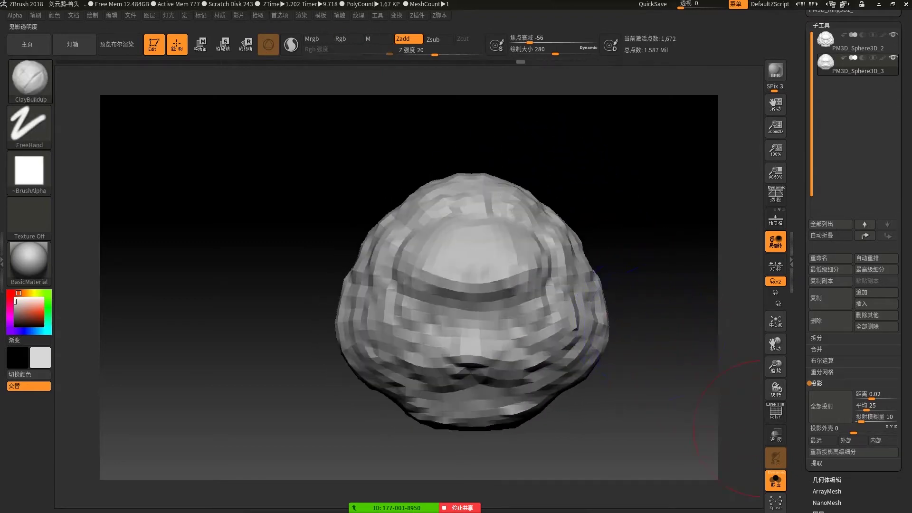
left_click(776, 480)
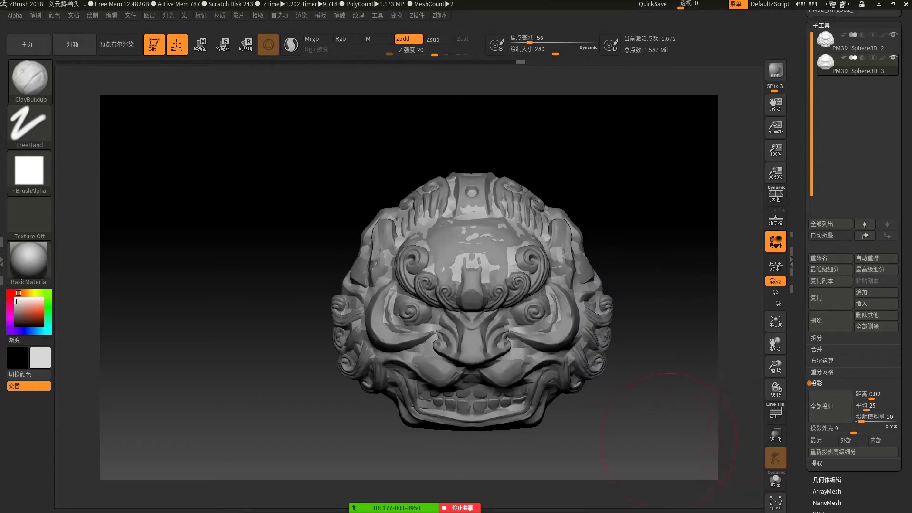
- Subdivide the copy one level and smooth away its face detail and top
key("ctrl+d")
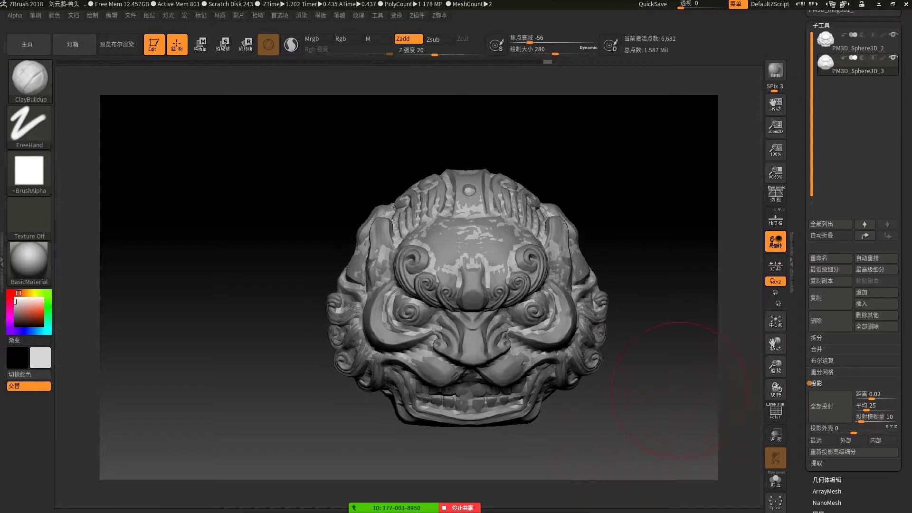
left_click_drag(403, 238, 546, 332, "shift")
left_click_drag(380, 328, 551, 327, "shift")
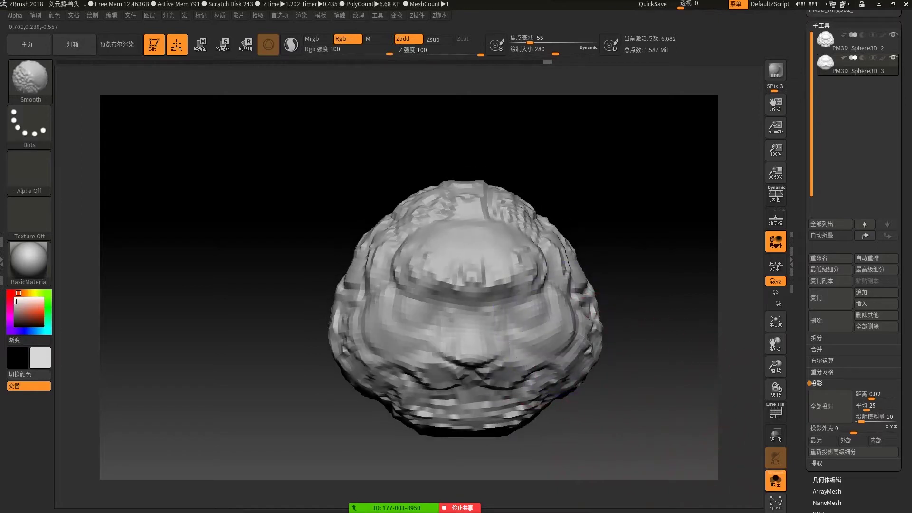
left_click_drag(389, 352, 546, 361, "shift")
left_click_drag(441, 332, 386, 289, "shift")
left_click_drag(390, 247, 542, 247, "shift")
left_click_drag(418, 204, 513, 295, "shift")
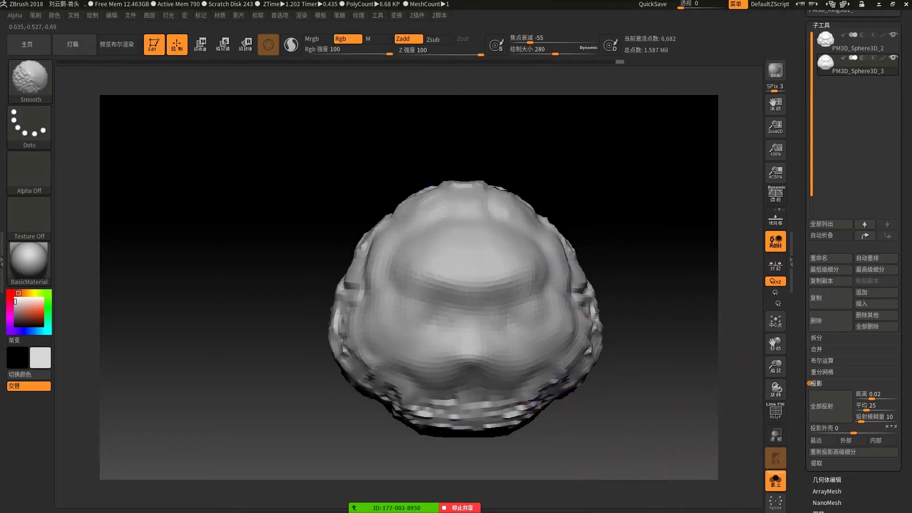
left_click_drag(361, 276, 580, 285, "shift")
- Smooth the head's bottom and sides, then Project All the original's carved detail onto the copy
left_click_drag(404, 413, 585, 342, "shift")
left_click_drag(580, 304, 380, 214, "shift")
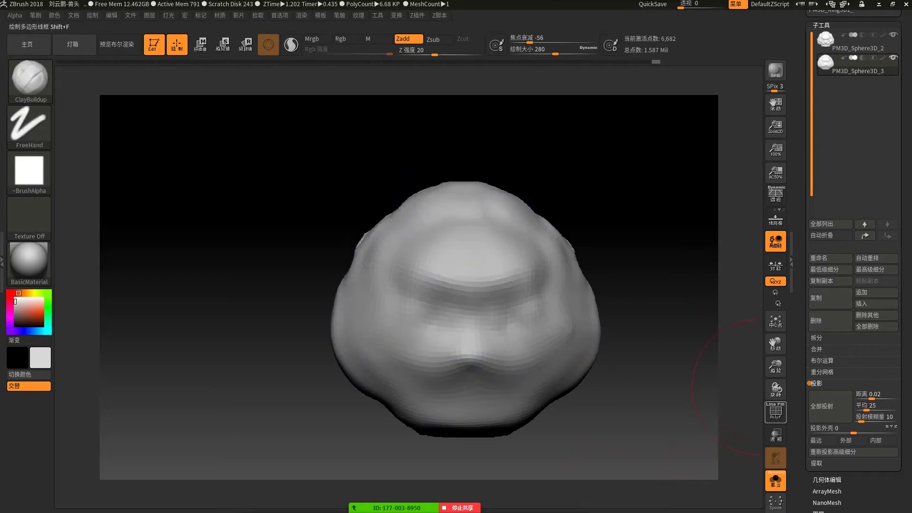
left_click(775, 481)
left_click(828, 406)
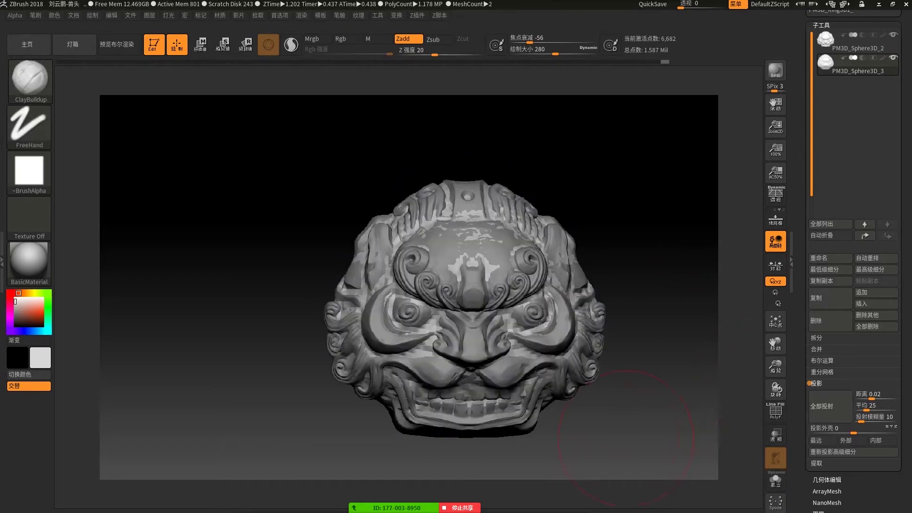
mouse_move(593, 375)
left_mouse_down()
mouse_move(759, 399)
mouse_move(602, 388)
left_mouse_up()
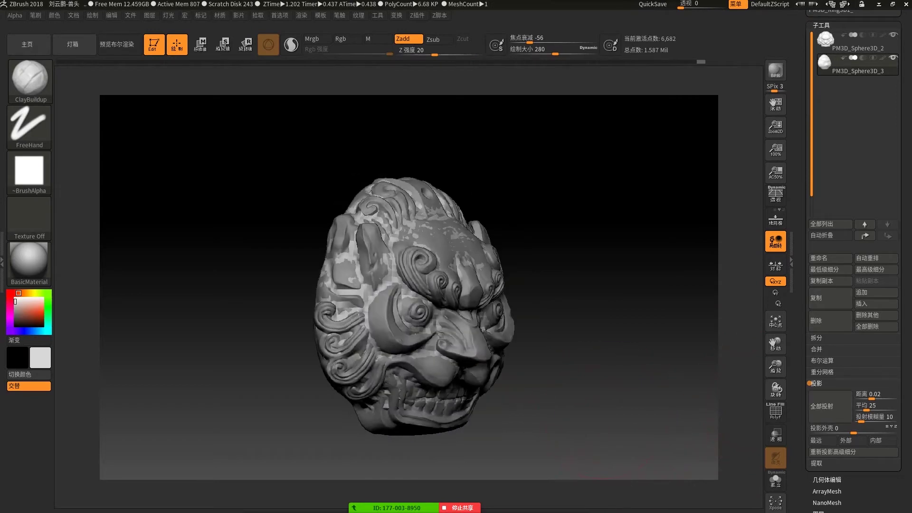
- Switch to the Move brush, push the mouth and jaw, and enlarge the brush to 90
key("b")
key("m")
key("v")
left_click_drag(546, 387, 522, 384)
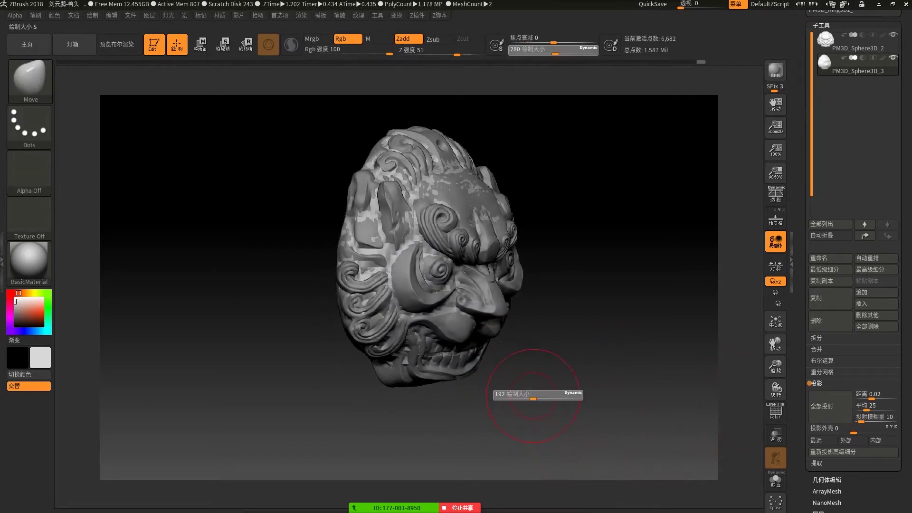
mouse_move(444, 326)
left_mouse_down()
mouse_move(480, 354)
mouse_move(468, 332)
mouse_move(579, 386)
mouse_move(563, 385)
mouse_move(517, 351)
left_mouse_up()
key("s")
mouse_move(545, 396)
left_mouse_down()
mouse_move(502, 363)
mouse_move(517, 365)
mouse_move(510, 352)
mouse_move(409, 287)
mouse_move(399, 266)
mouse_move(404, 294)
mouse_move(387, 288)
left_mouse_up()
key("s")
key("s")
- Round the wrinkled nose into a smooth bulge and smooth the mottled forehead above it
left_click_drag(304, 285, 383, 285)
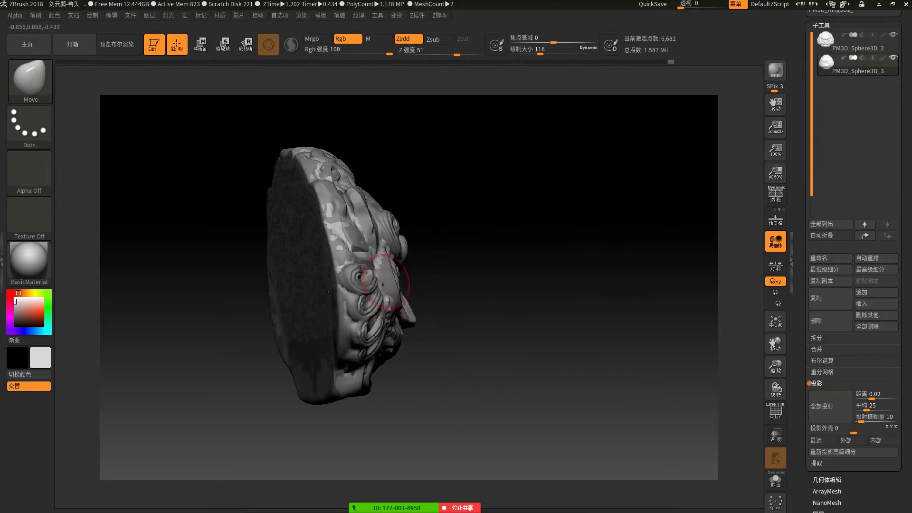
left_click_drag(362, 260, 374, 212)
left_click_drag(603, 348, 550, 366)
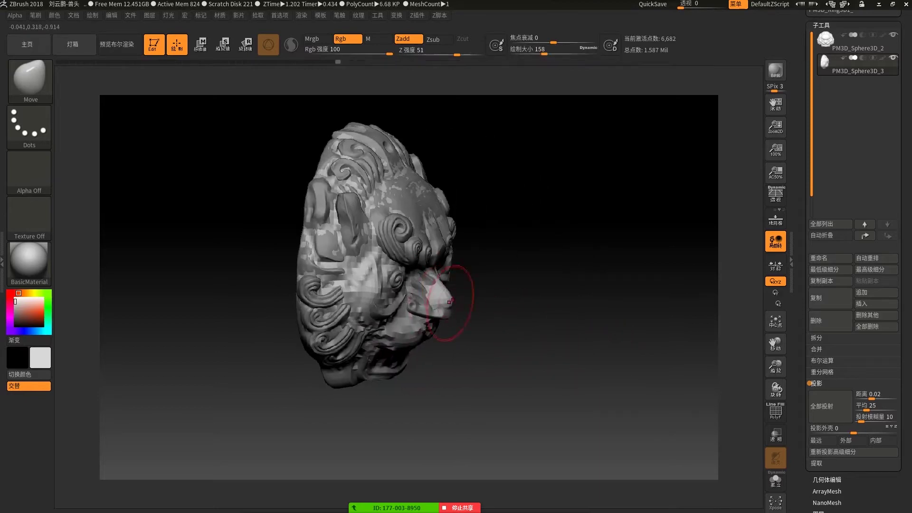
right_click_drag(439, 303, 466, 288)
mouse_move(466, 289)
left_mouse_down("shift")
mouse_move(446, 304)
mouse_move(475, 309)
mouse_move(427, 314)
mouse_move(463, 308)
left_mouse_up("shift")
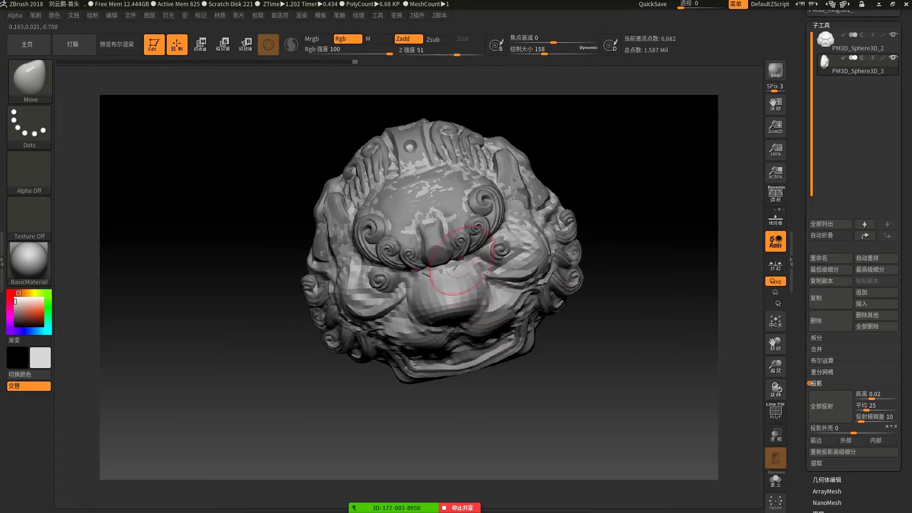
left_click_drag(417, 223, 466, 185, "shift")
left_click_drag(390, 199, 456, 171, "shift")
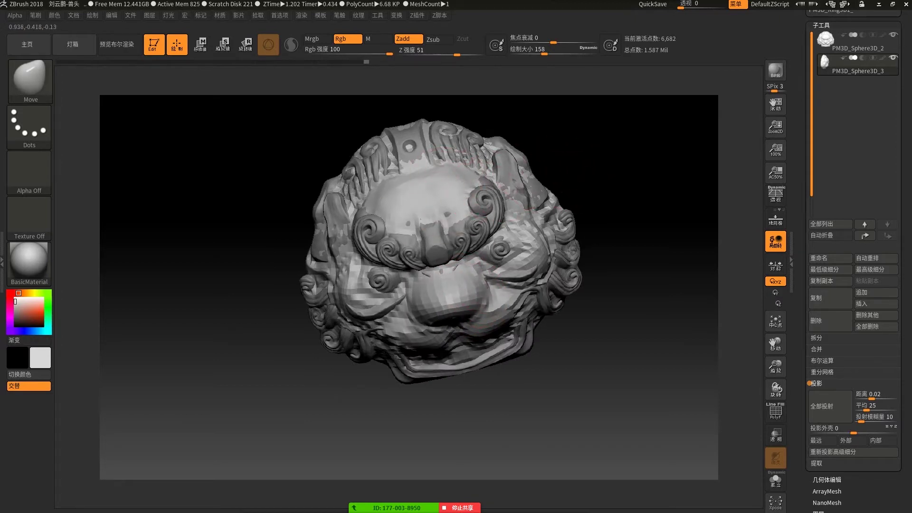
- Orbit the head to inspect the reshaped nose and forehead from top, side and front
right_click_drag(434, 157, 510, 256)
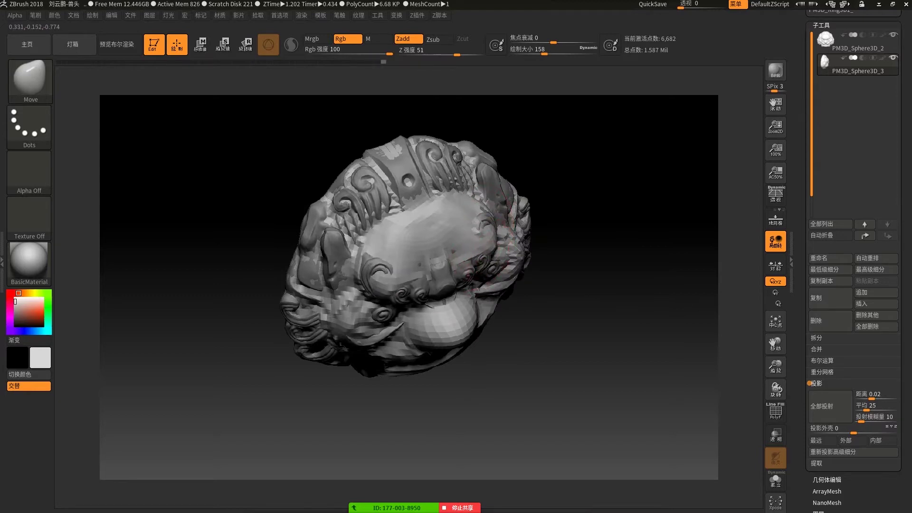
mouse_move(451, 266)
right_mouse_down()
mouse_move(480, 256)
mouse_move(442, 289)
right_mouse_up()
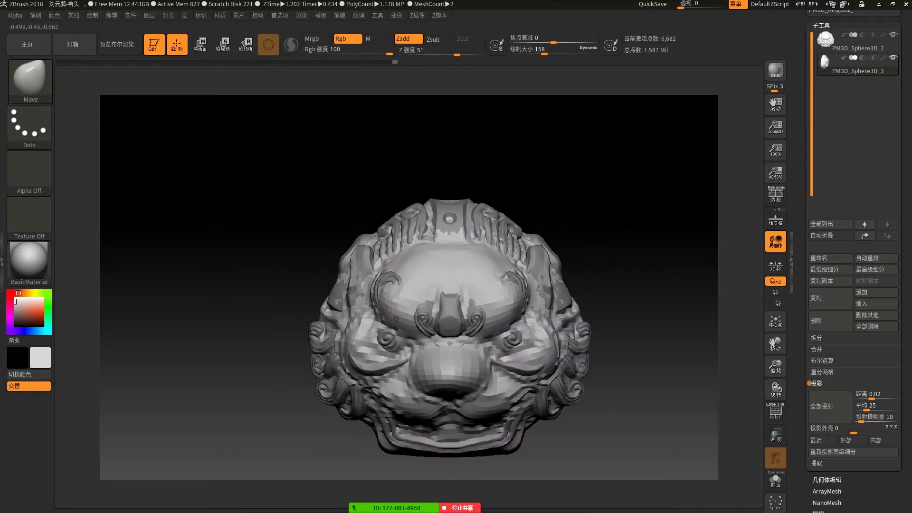
mouse_move(449, 277)
right_mouse_down()
mouse_move(473, 217)
mouse_move(435, 258)
mouse_move(462, 275)
right_mouse_up()
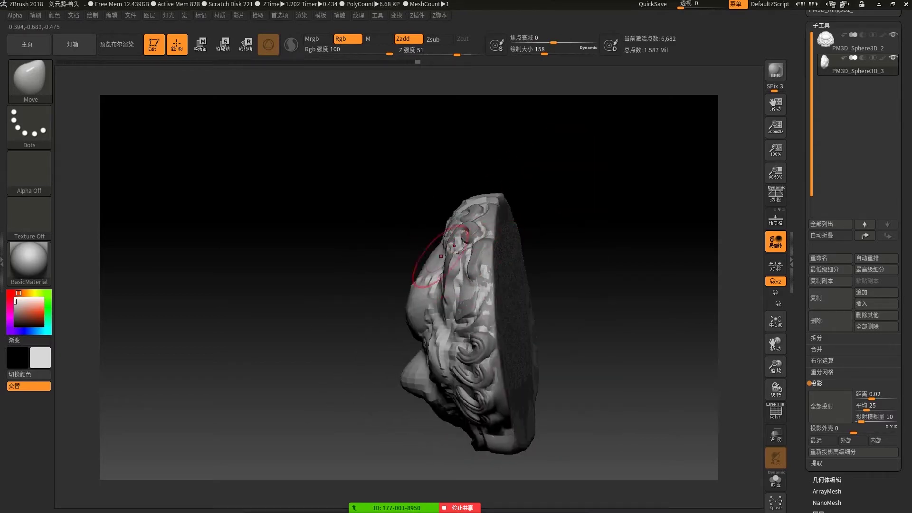
right_click_drag(534, 214, 560, 216)
right_click_drag(430, 237, 437, 260)
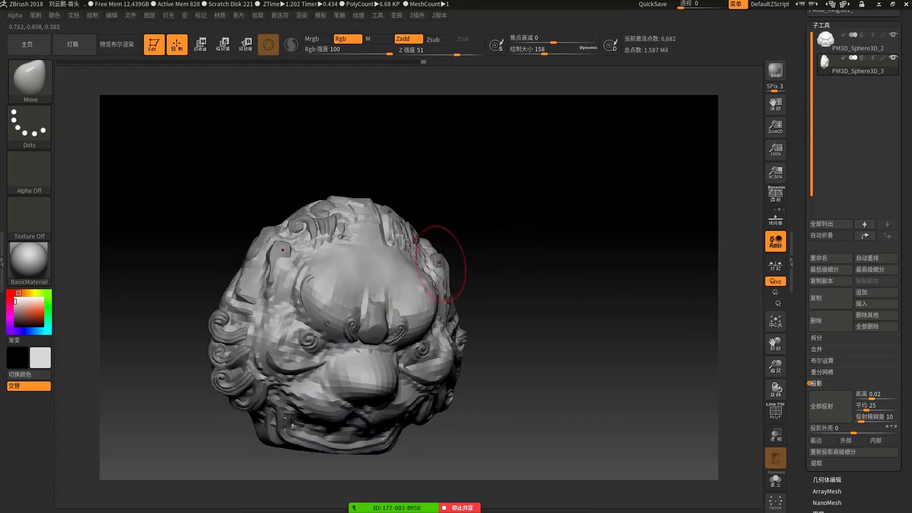
- Smooth the nose and muzzle, then re-project the original detail with Project All
right_click_drag(621, 341, 704, 375)
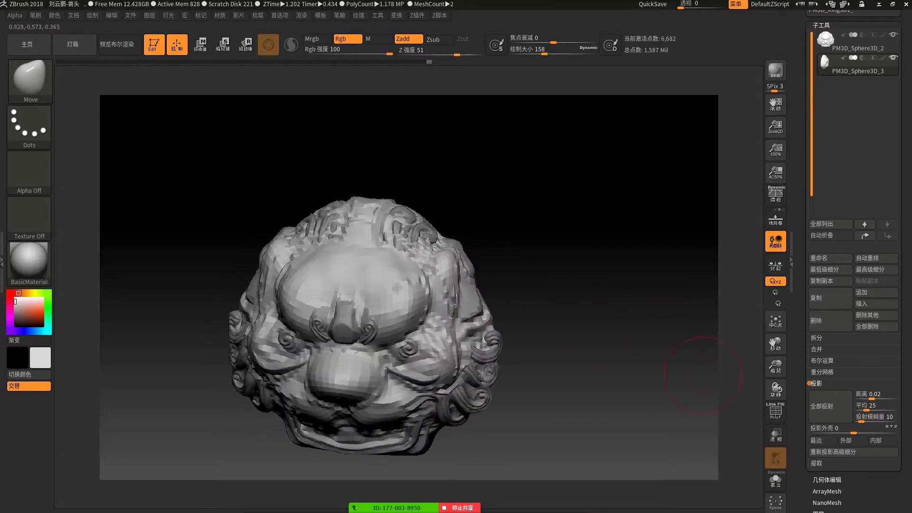
right_click_drag(763, 418, 428, 285)
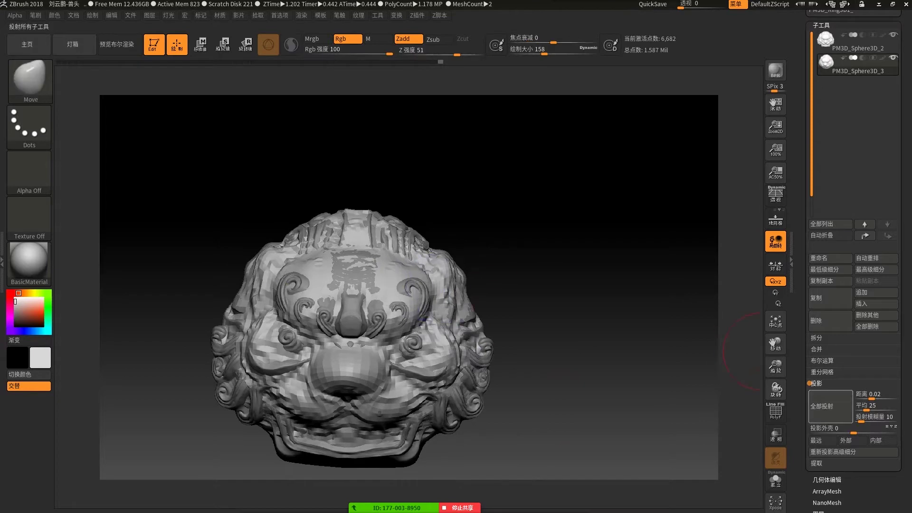
right_click_drag(570, 327, 428, 307)
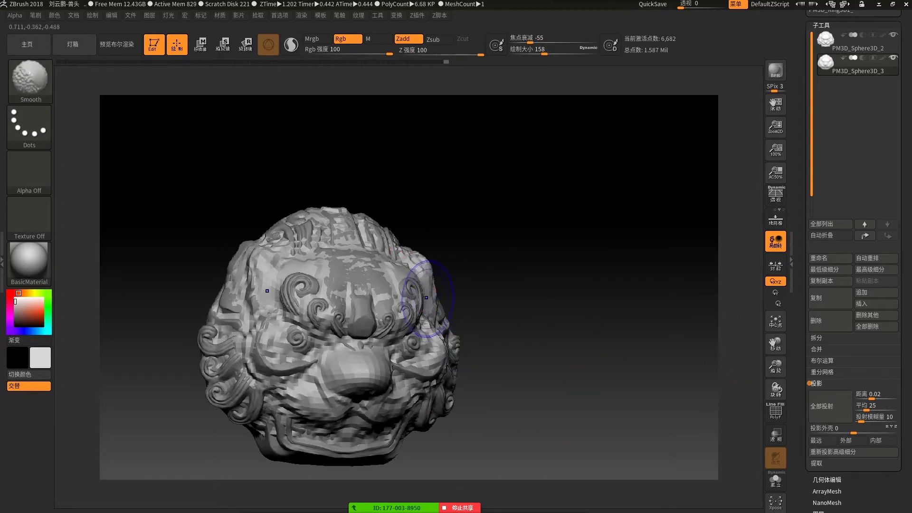
right_click_drag(550, 302, 458, 336)
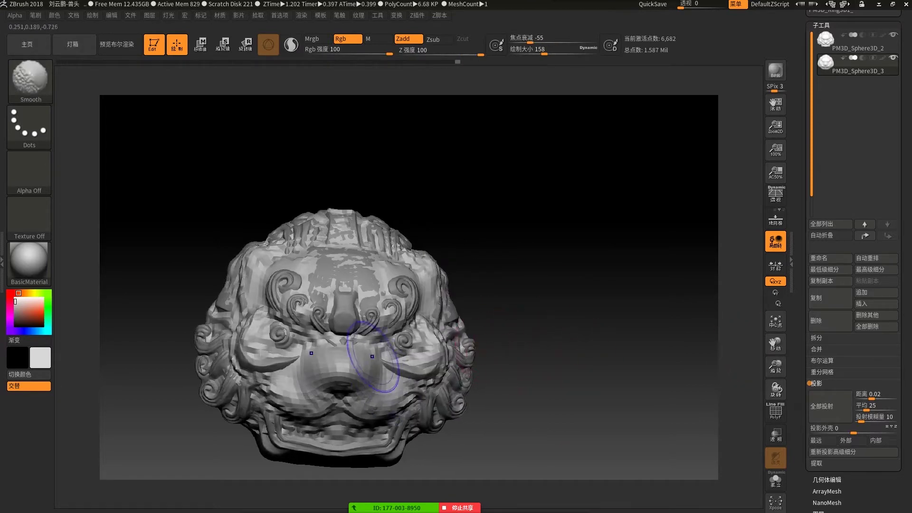
left_click_drag(376, 361, 366, 366, "shift")
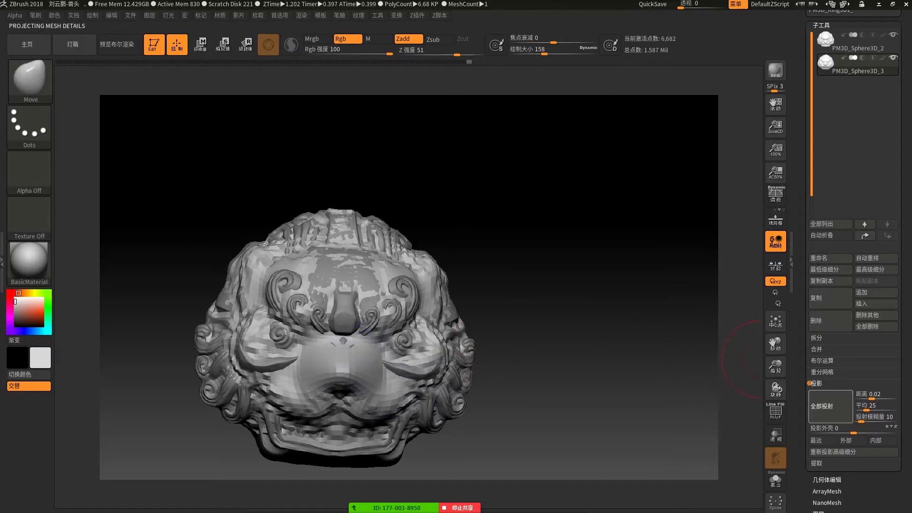
left_click_drag(775, 389, 776, 380)
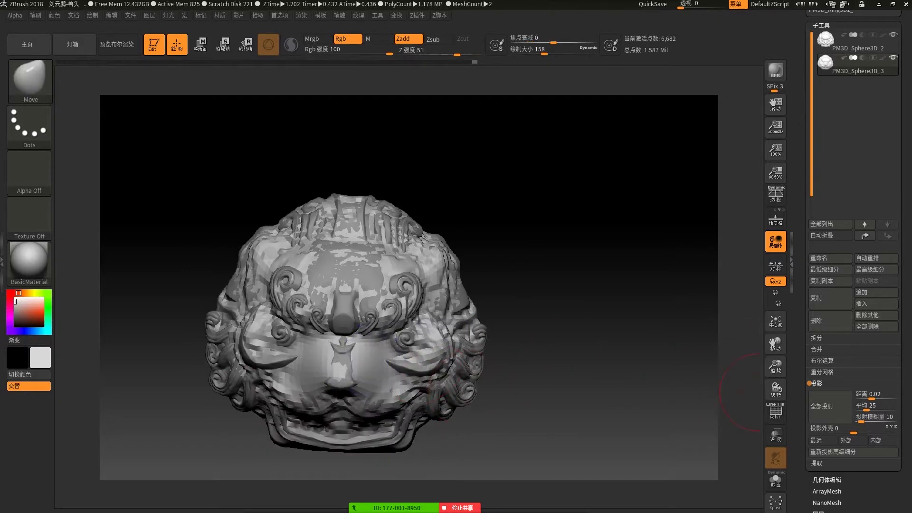
left_click(826, 407)
left_click_drag(775, 389, 807, 389)
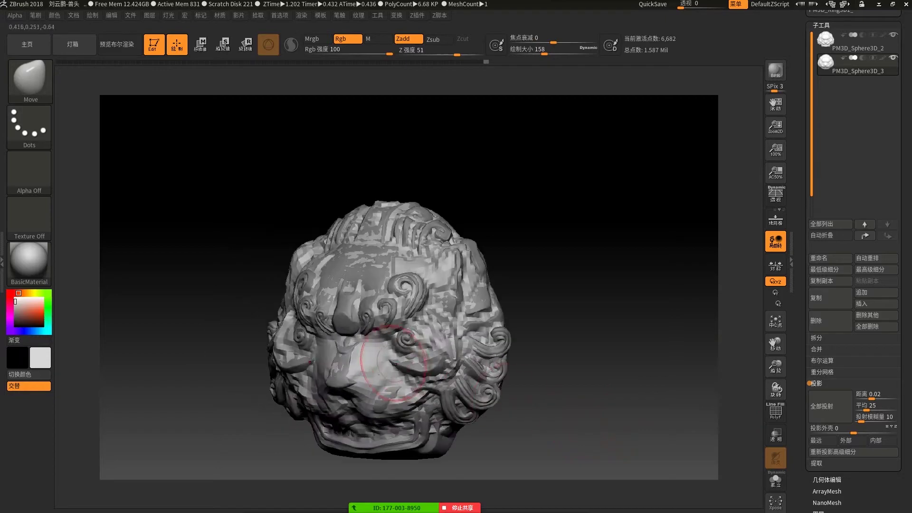
mouse_move(308, 359)
left_mouse_down()
mouse_move(394, 366)
mouse_move(408, 352)
left_mouse_up()
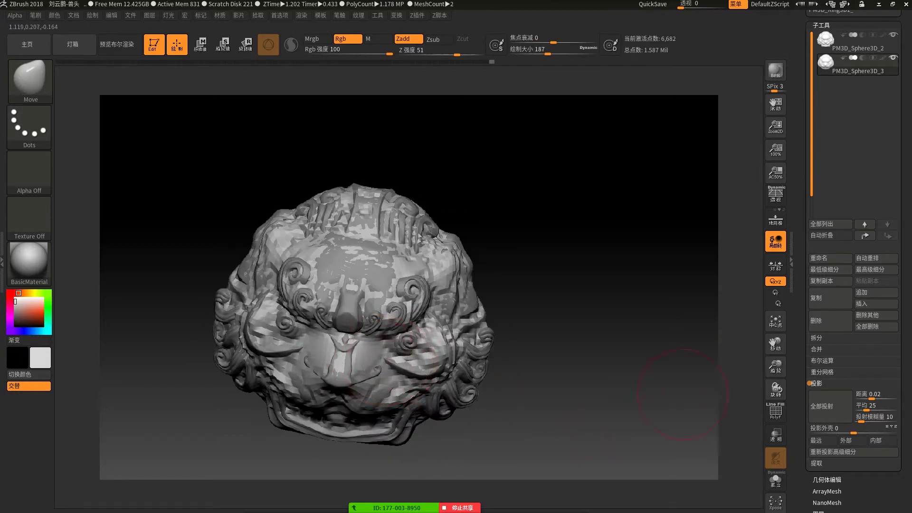
- Keep smoothing the nose, mouth and muzzle evenly on both sides until the nose reads as a bulge
left_click_drag(570, 228, 570, 285)
left_click_drag(371, 323, 309, 337, "shift")
left_click_drag(323, 390, 351, 332, "shift")
mouse_move(570, 285)
left_mouse_down("alt")
mouse_move(593, 213)
mouse_move(523, 219)
left_mouse_up("alt")
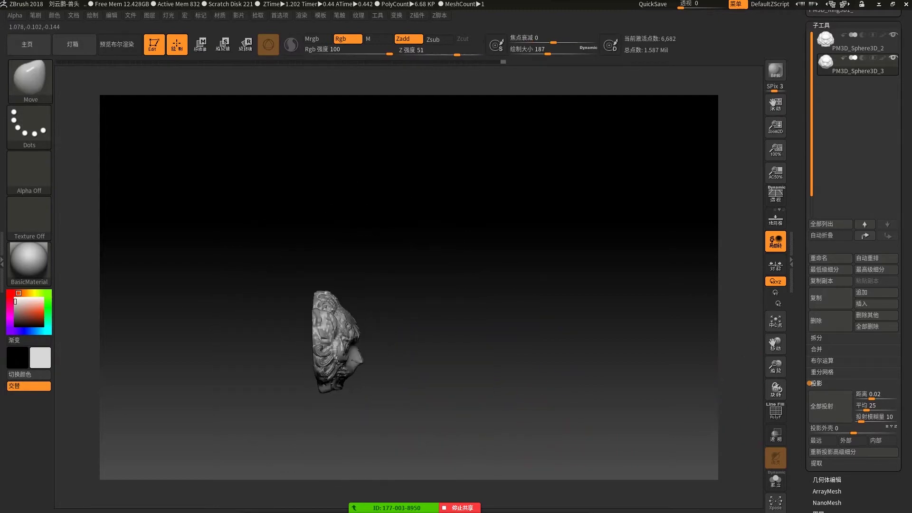
left_click_drag(570, 190, 593, 333, "alt")
mouse_move(570, 238)
left_mouse_down()
mouse_move(255, 344)
mouse_move(228, 332)
left_mouse_up()
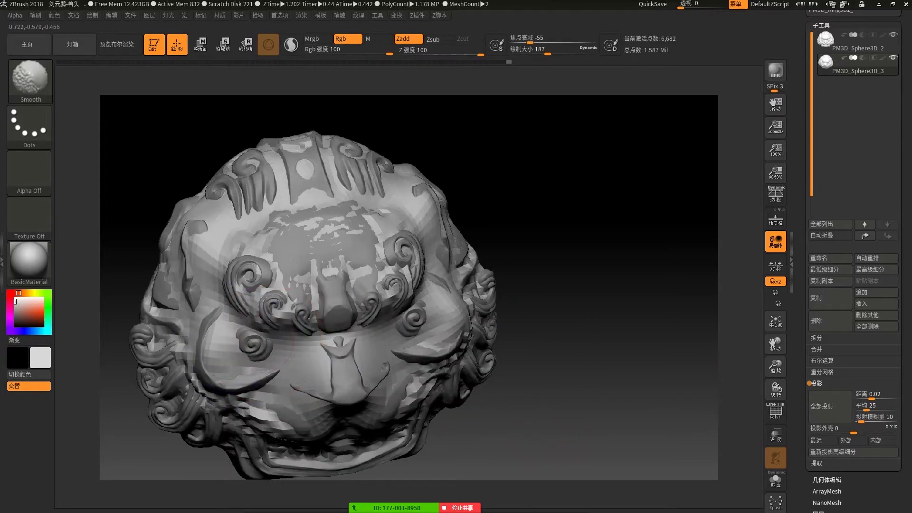
left_click_drag(569, 238, 584, 266, "shift")
left_click_drag(551, 304, 497, 342, "alt")
left_click(775, 480)
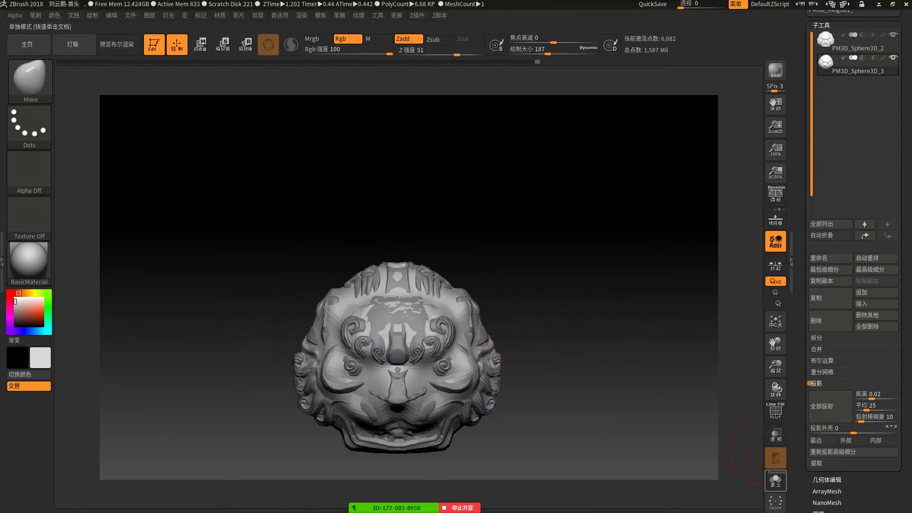
- Smooth the copy's rough lower and left edges and drop it to a lower subdivision level
left_click_drag(617, 238, 617, 309)
mouse_move(394, 344)
left_mouse_down("shift")
mouse_move(316, 323)
mouse_move(327, 268)
left_mouse_up("shift")
left_click_drag(375, 379, 449, 383, "shift")
left_click_drag(513, 195, 483, 244)
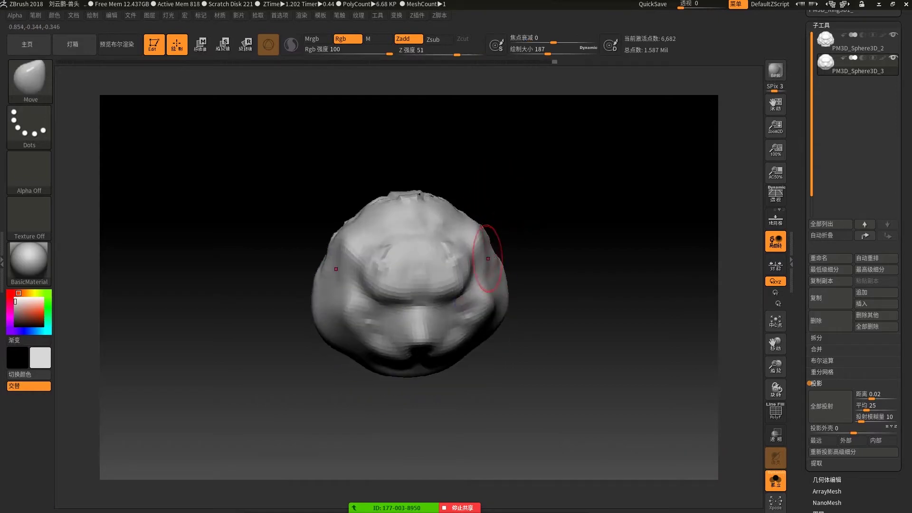
key("shift+d")
mouse_move(519, 204)
left_mouse_down()
mouse_move(571, 258)
mouse_move(625, 285)
mouse_move(646, 233)
left_mouse_up()
key("shift+f")
key("shift+f")
mouse_move(641, 285)
left_mouse_down()
mouse_move(546, 285)
mouse_move(641, 332)
mouse_move(569, 332)
left_mouse_up()
left_click_drag(618, 308, 546, 308)
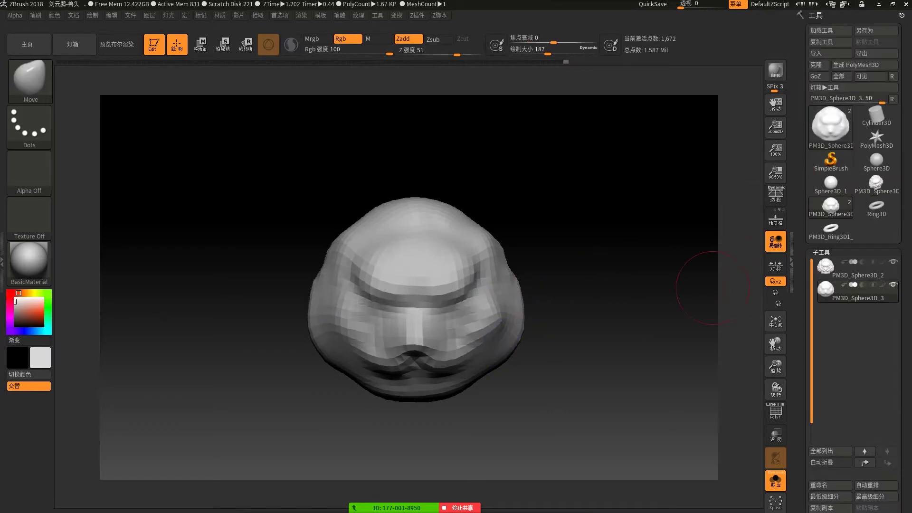
left_click_drag(570, 255, 537, 251)
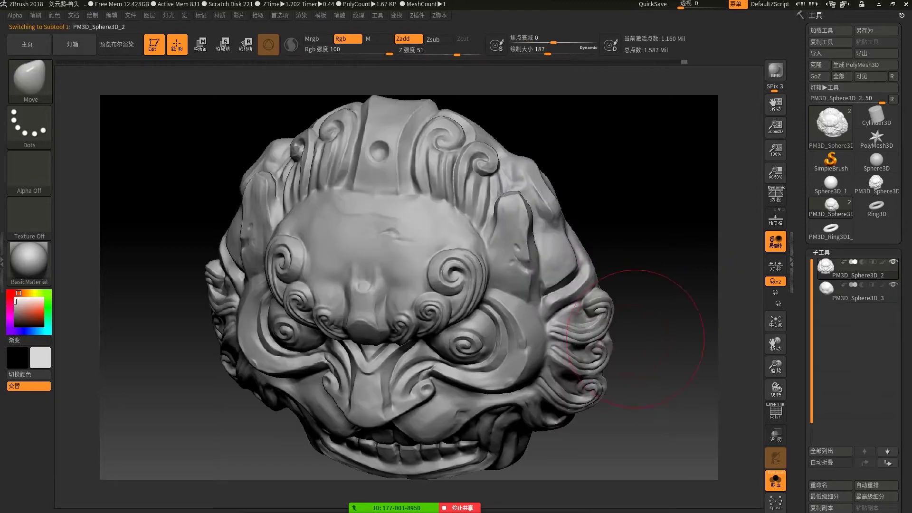
- Inspect the lion head's side curls and front from several angles
mouse_move(674, 245)
left_mouse_down()
mouse_move(375, 238)
mouse_move(632, 247)
mouse_move(617, 246)
mouse_move(564, 163)
mouse_move(495, 176)
left_mouse_up()
key("s")
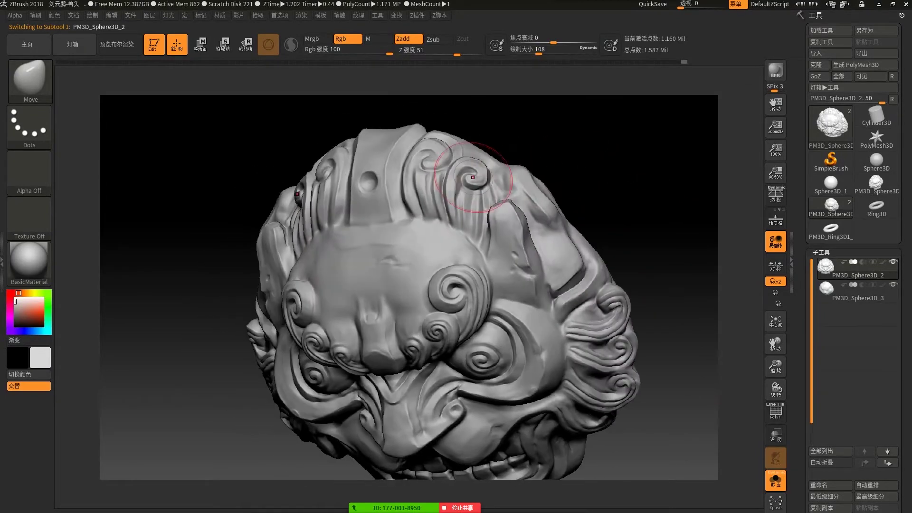
mouse_move(578, 107)
left_mouse_down("alt")
mouse_move(523, 181)
mouse_move(416, 264)
mouse_move(591, 163)
left_mouse_up("alt")
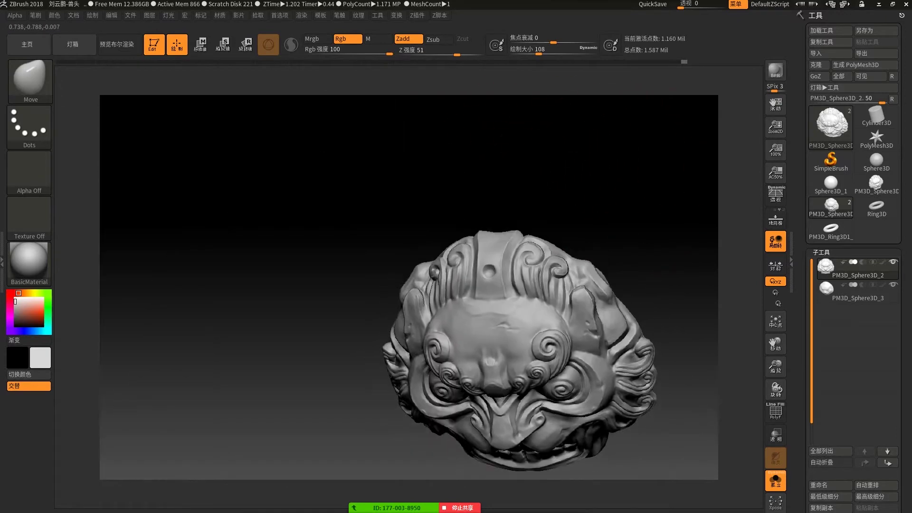
mouse_move(688, 452)
left_mouse_down()
mouse_move(689, 370)
mouse_move(501, 306)
left_mouse_up()
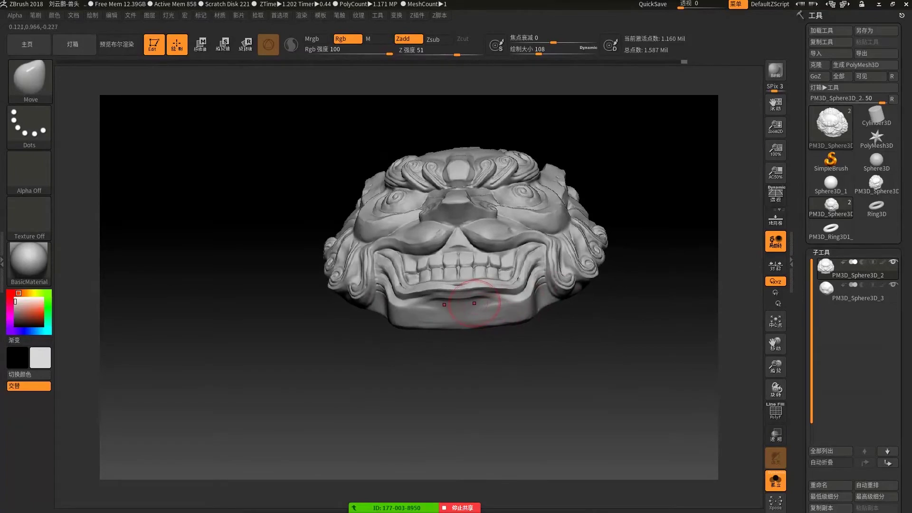
mouse_move(471, 350)
left_mouse_down()
mouse_move(480, 385)
mouse_move(438, 366)
mouse_move(522, 366)
left_mouse_up()
left_click_drag(589, 430, 569, 407, "alt")
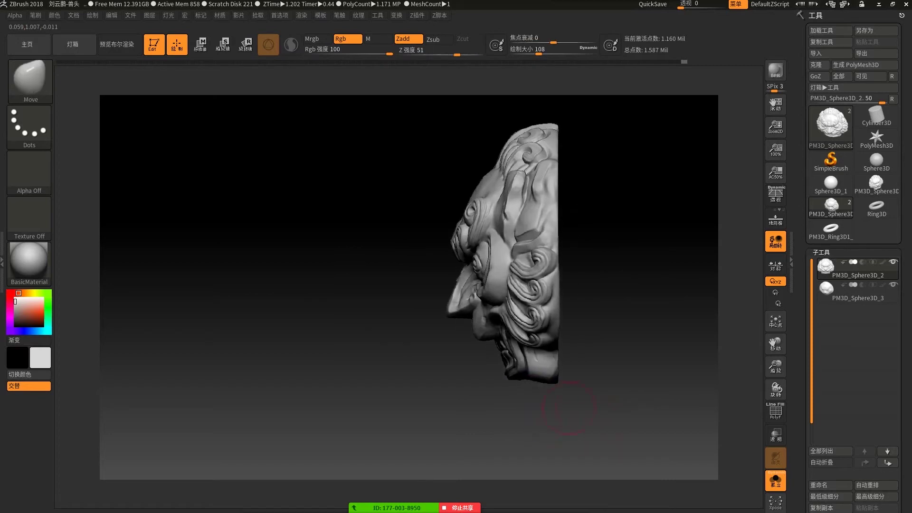
mouse_move(618, 380)
left_mouse_down()
mouse_move(570, 380)
mouse_move(618, 379)
left_mouse_up()
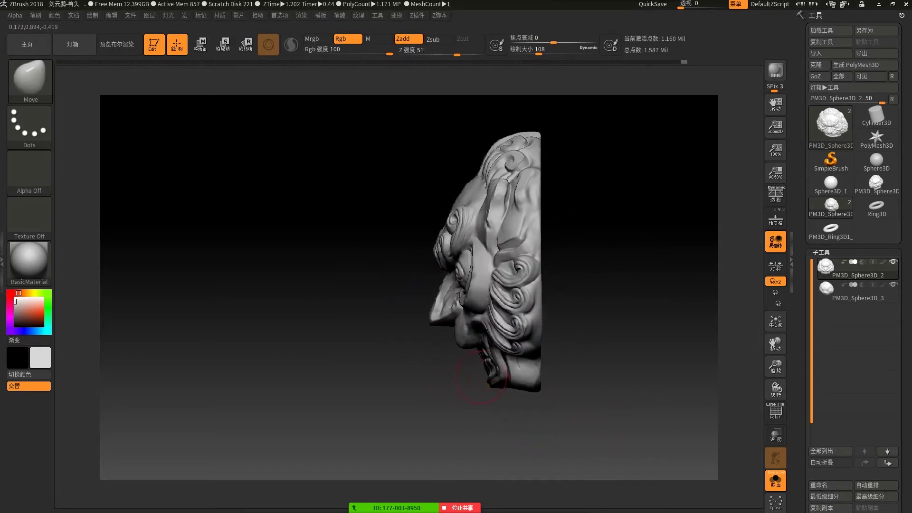
left_click_drag(474, 380, 593, 371)
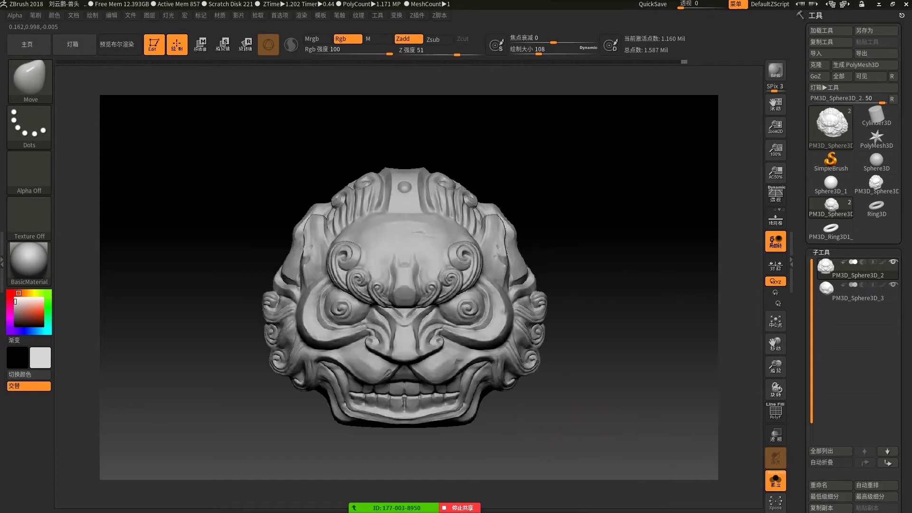
- Raise the Move brush draw size to 163 while turning the head between profiles
mouse_move(546, 404)
left_mouse_down()
mouse_move(598, 409)
mouse_move(626, 397)
left_mouse_up()
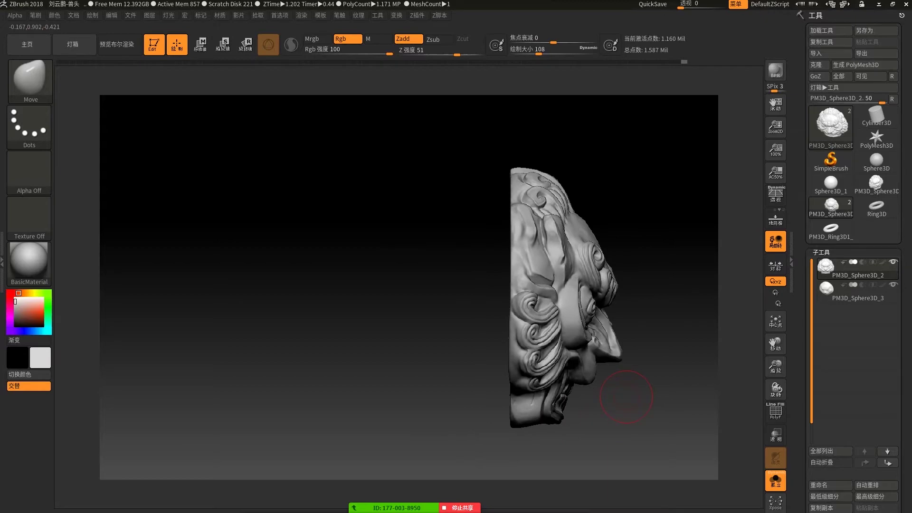
left_click_drag(632, 361, 422, 285)
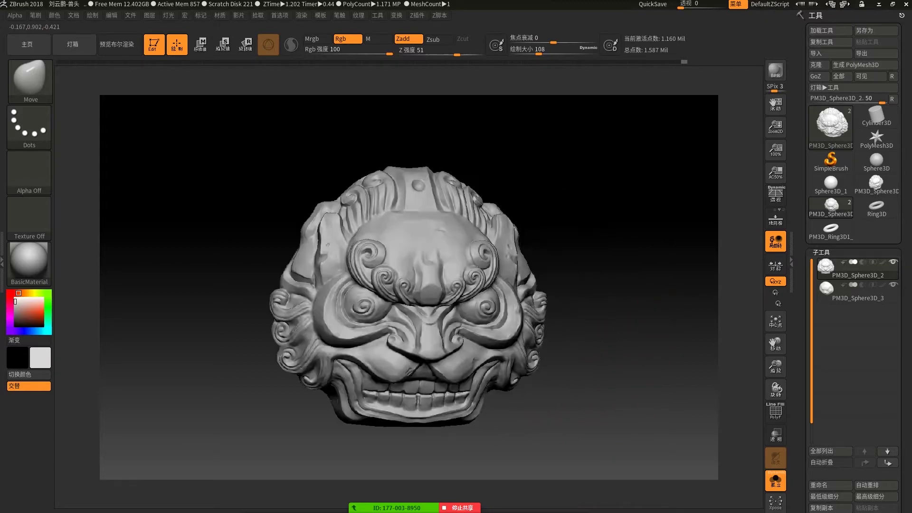
key("bracketright")
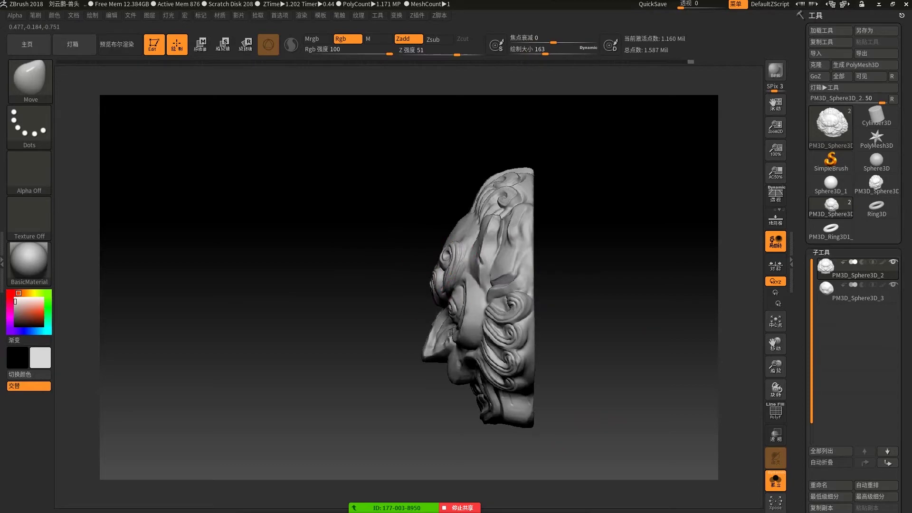
left_click_drag(385, 297, 443, 291)
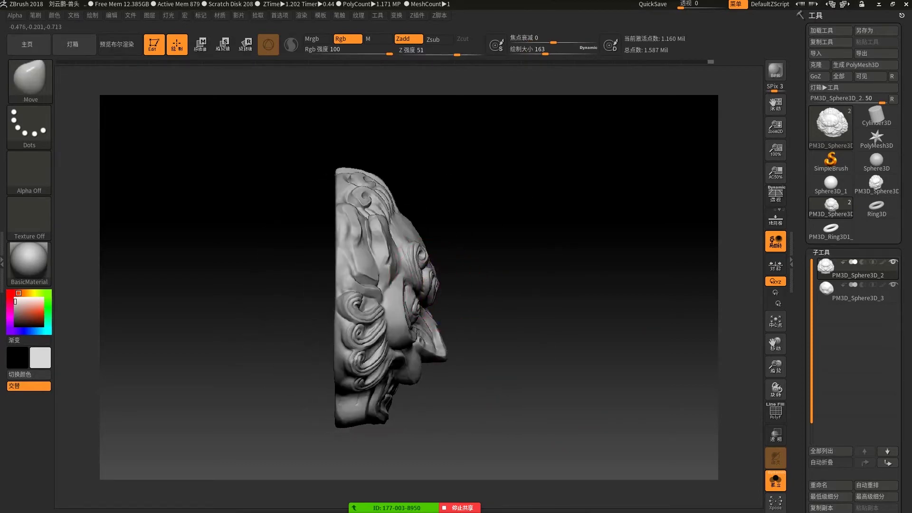
mouse_move(456, 285)
left_mouse_down()
mouse_move(389, 312)
mouse_move(493, 347)
left_mouse_up()
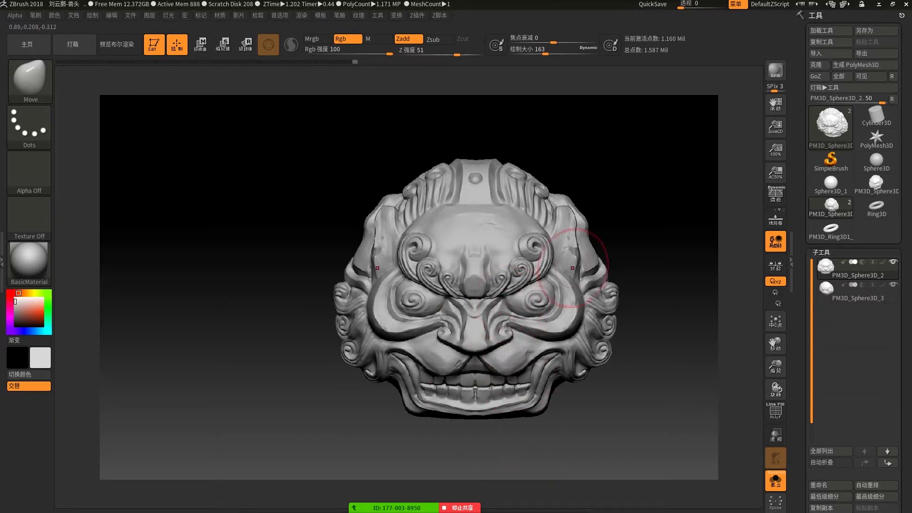
left_click_drag(678, 284, 430, 313, "alt")
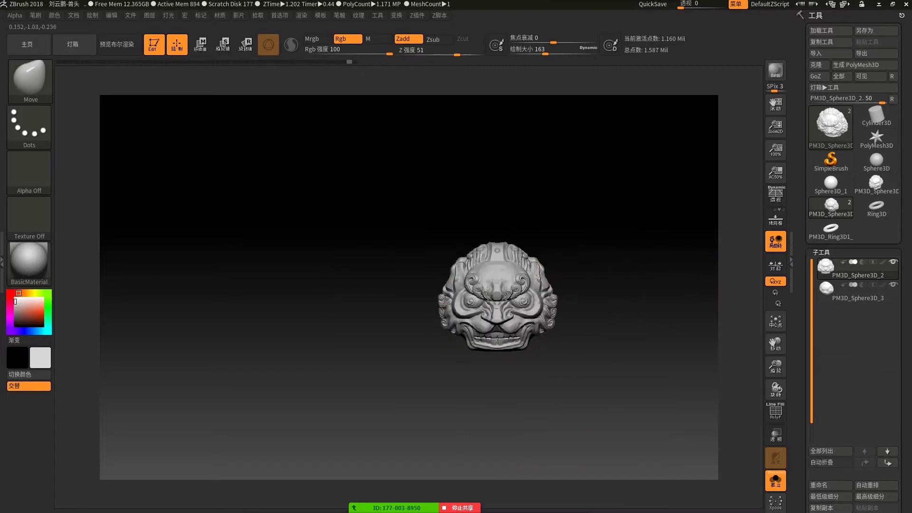
left_click_drag(605, 335, 536, 332, "alt")
mouse_move(551, 223)
left_mouse_down()
mouse_move(551, 266)
mouse_move(617, 332)
mouse_move(753, 163)
left_mouse_up()
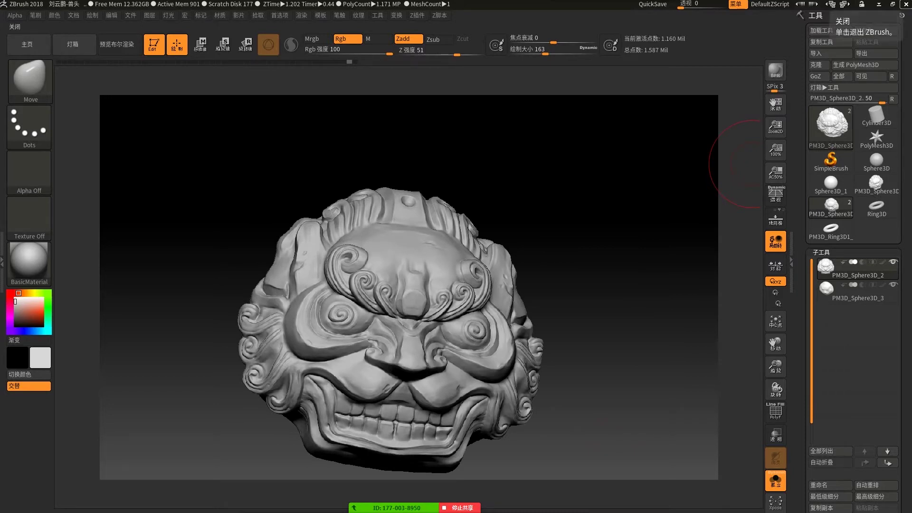
- Quit ZBrush, send the reply 是啊 in the zbrush特训 QQ group, and close the chat
left_click(906, 4)
left_click(465, 294)
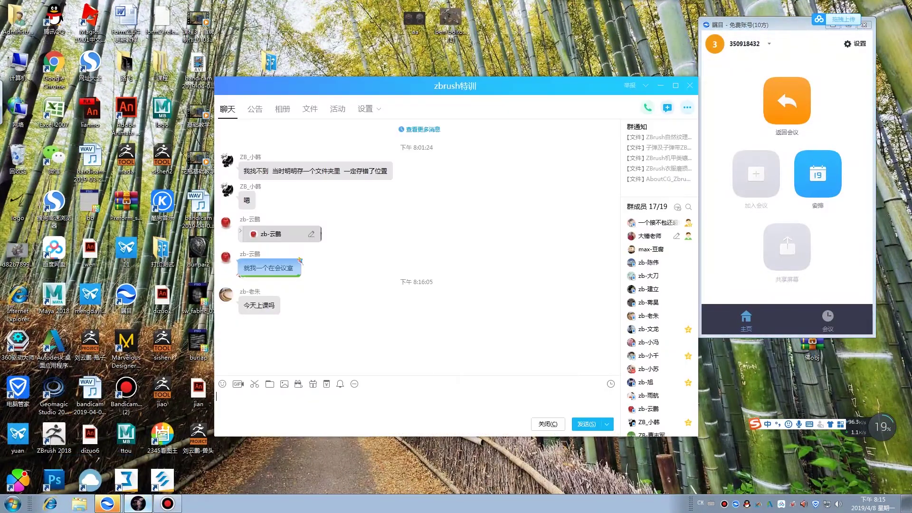
type("是啊")
key("Return")
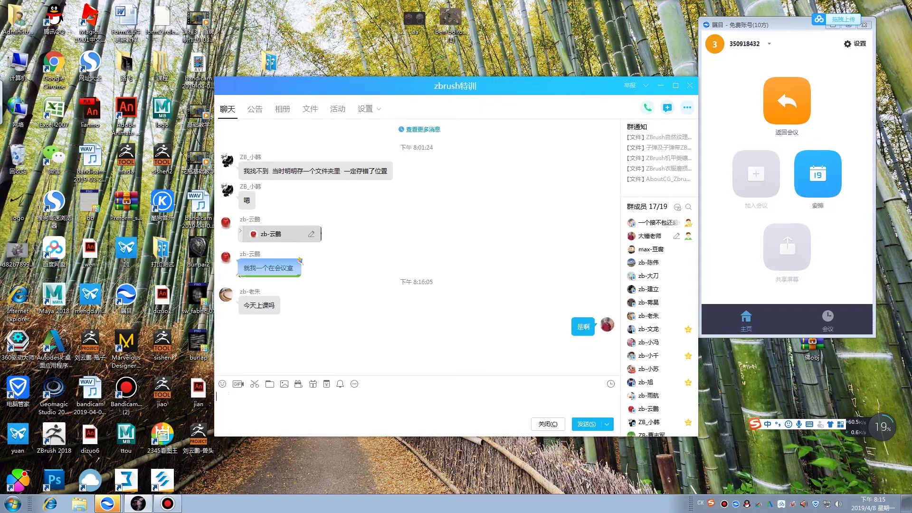
key("alt+c")
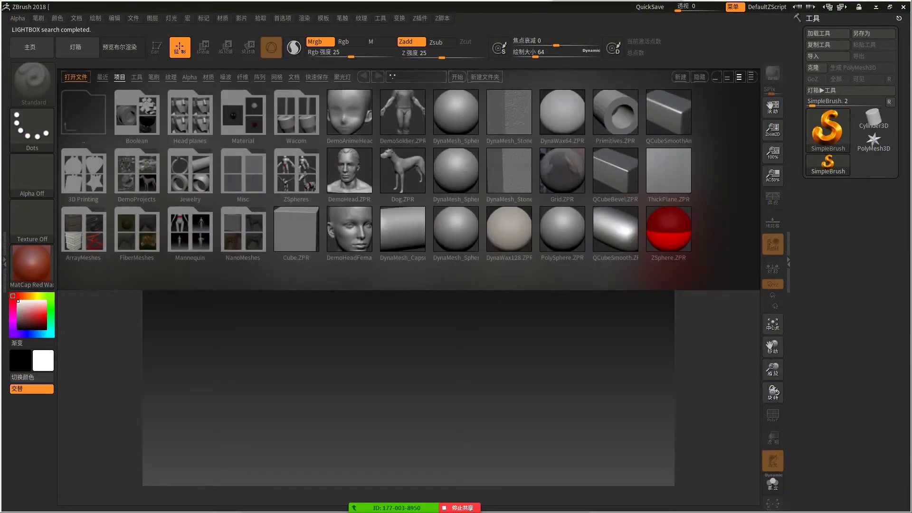
- Load the 课程4 ZTool from Desktop > 课程 > 课程4 onto the canvas
key("comma")
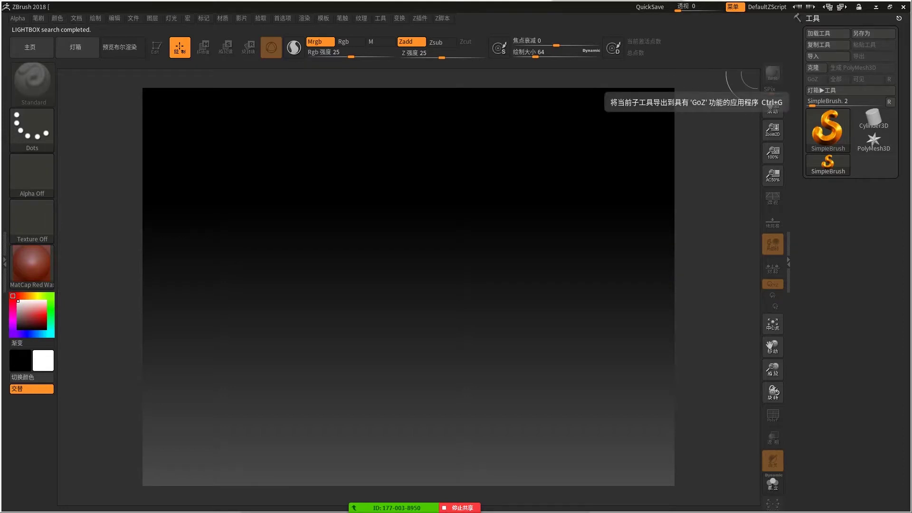
left_click(827, 33)
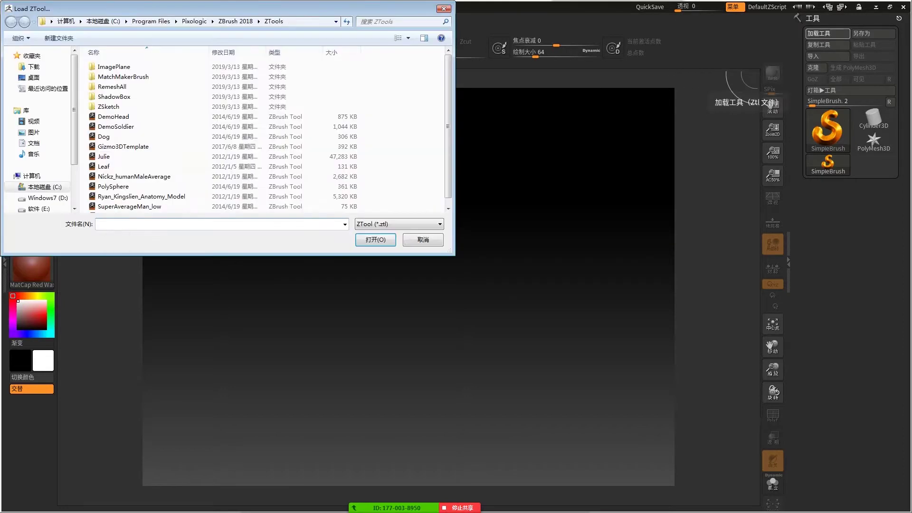
left_click(33, 77)
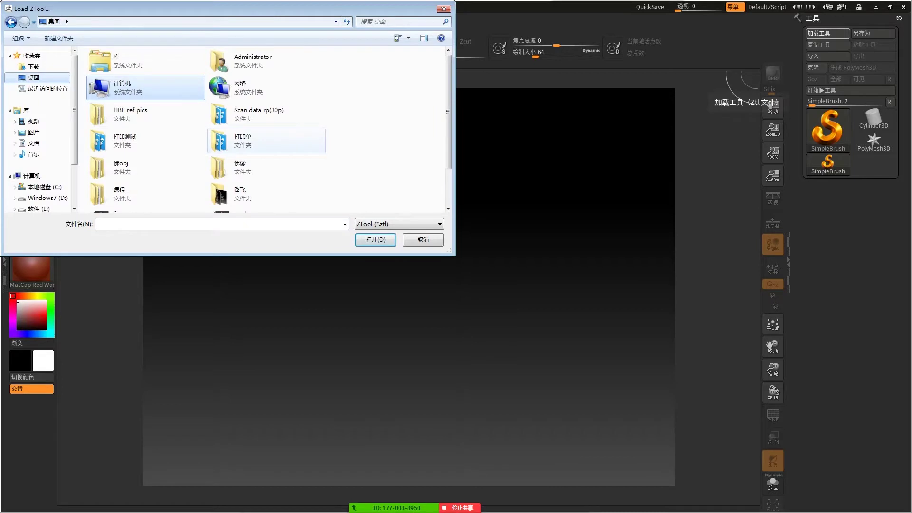
scroll(266, 190, "down", 2)
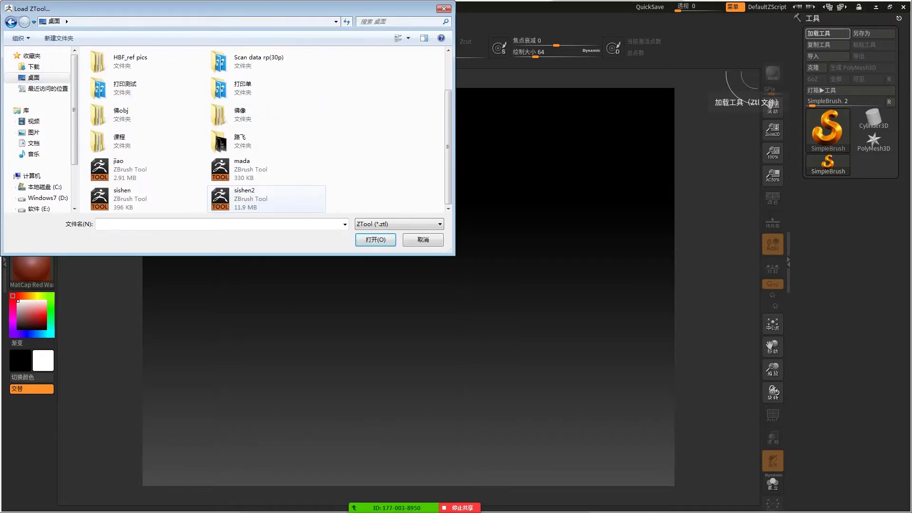
double_click(119, 140)
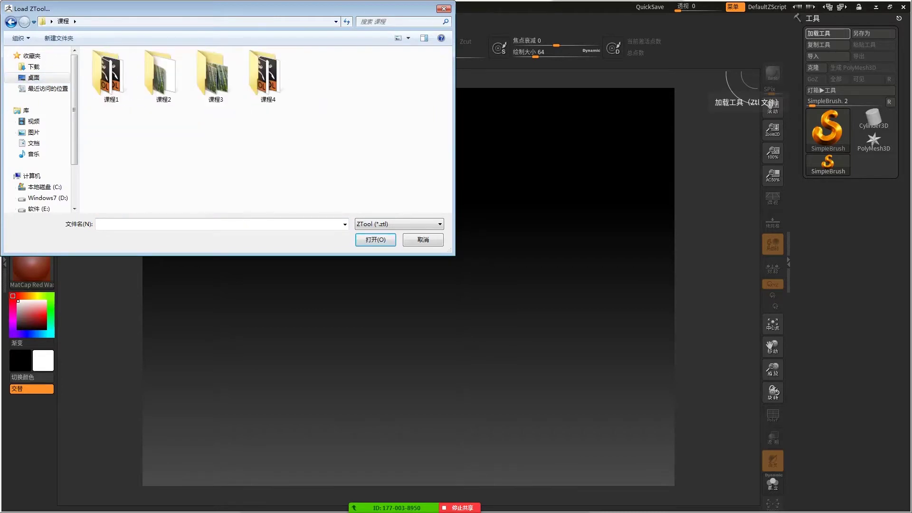
double_click(264, 76)
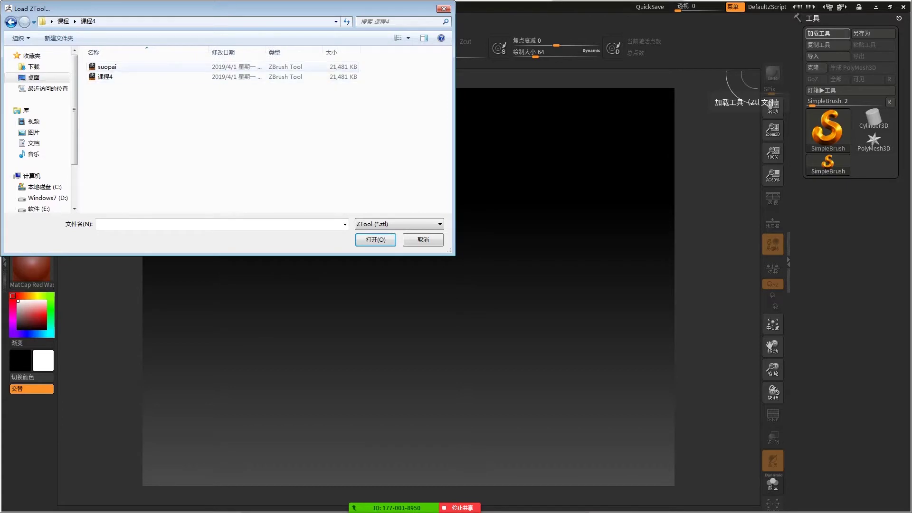
double_click(265, 76)
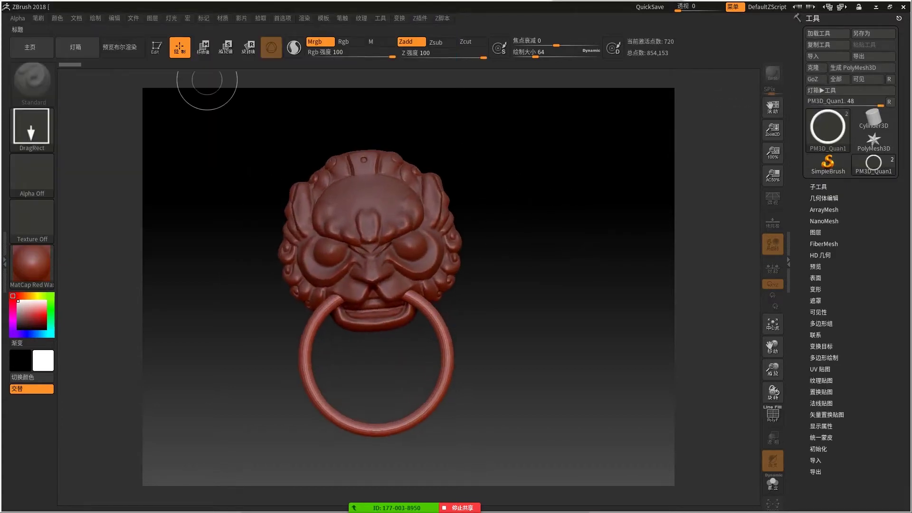
- Put the lion knocker in Edit mode and inspect it from the front and sides
key("t")
key("f")
left_click_drag(580, 279, 579, 237, "alt")
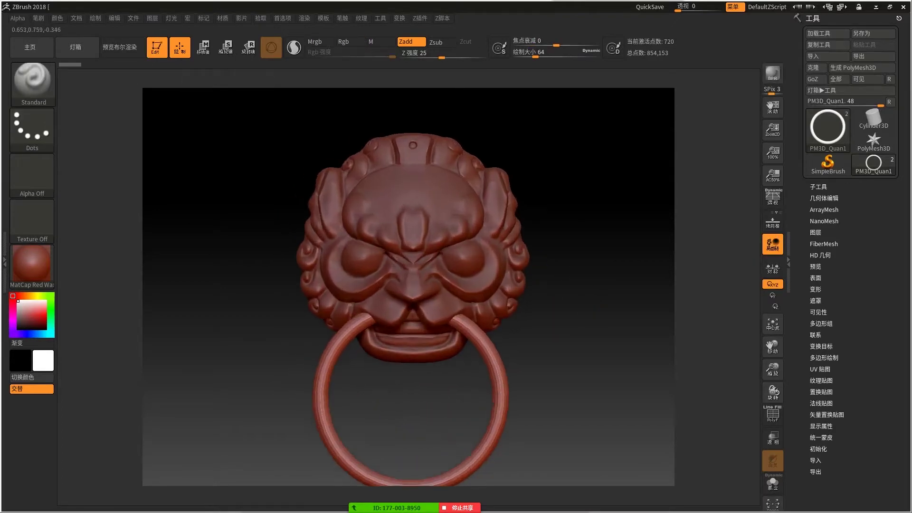
left_click_drag(606, 264, 546, 264)
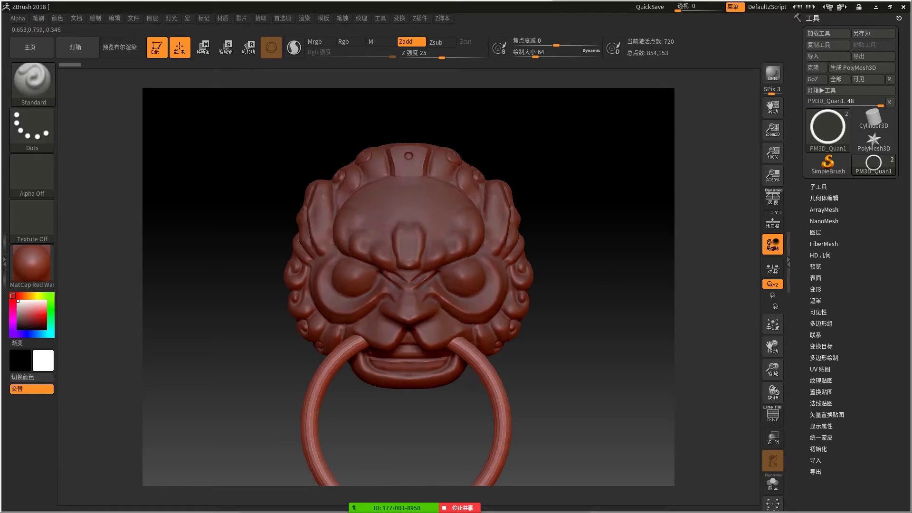
left_click_drag(606, 285, 607, 228, "alt")
left_click_drag(143, 299, 110, 299)
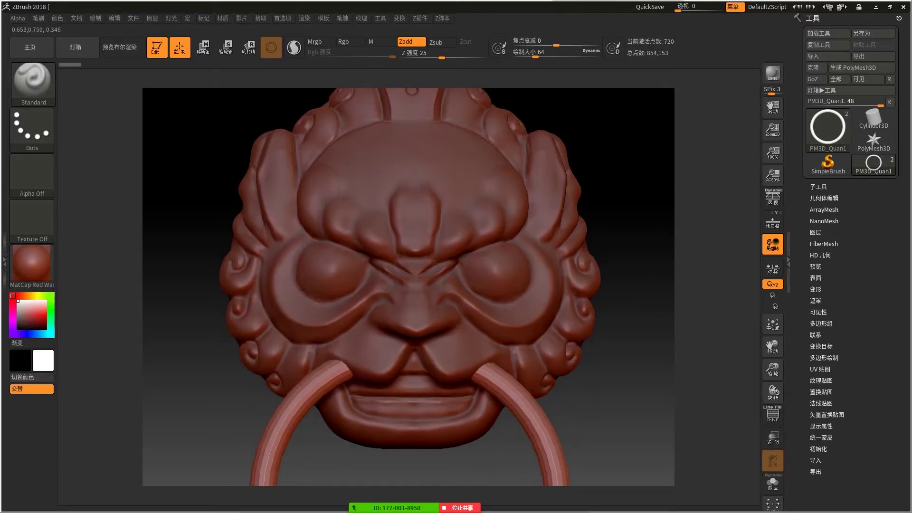
- Switch the knocker to grey BasicMaterial and reframe it near front view
left_click(32, 266)
left_click(135, 418)
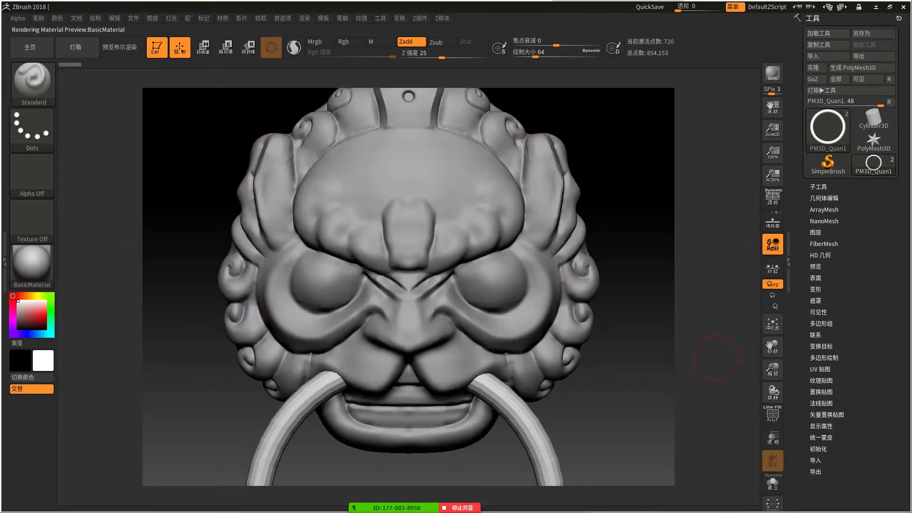
mouse_move(607, 266)
left_mouse_down("alt")
mouse_move(614, 351)
mouse_move(614, 333)
left_mouse_up("alt")
mouse_move(585, 277)
left_mouse_down()
mouse_move(566, 310)
mouse_move(576, 306)
mouse_move(572, 315)
mouse_move(591, 325)
left_mouse_up()
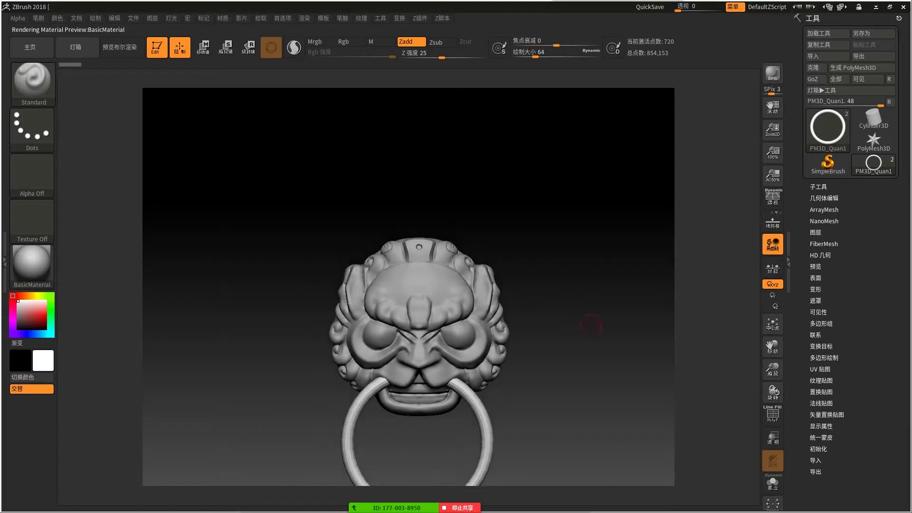
- Start a texture import and browse into Desktop > 课程 > 课程4
left_click(380, 18)
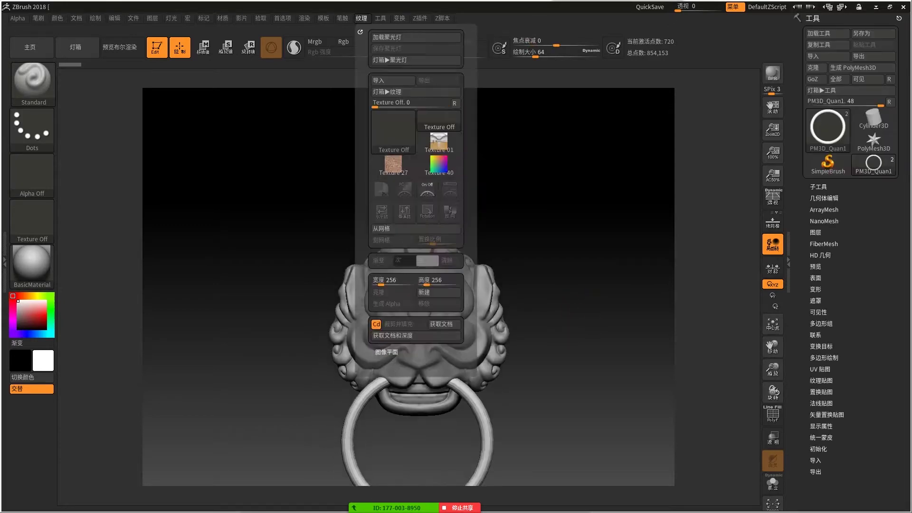
left_click(393, 132)
left_click(393, 132)
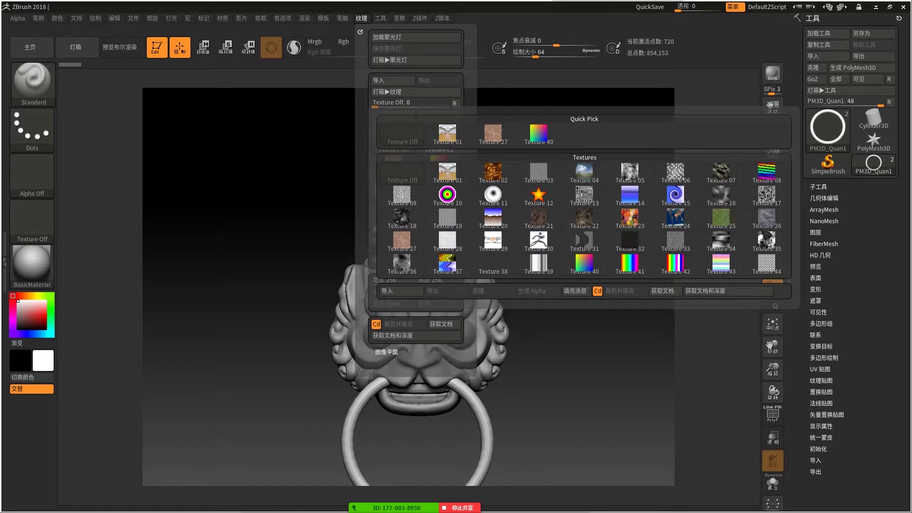
left_click(402, 290)
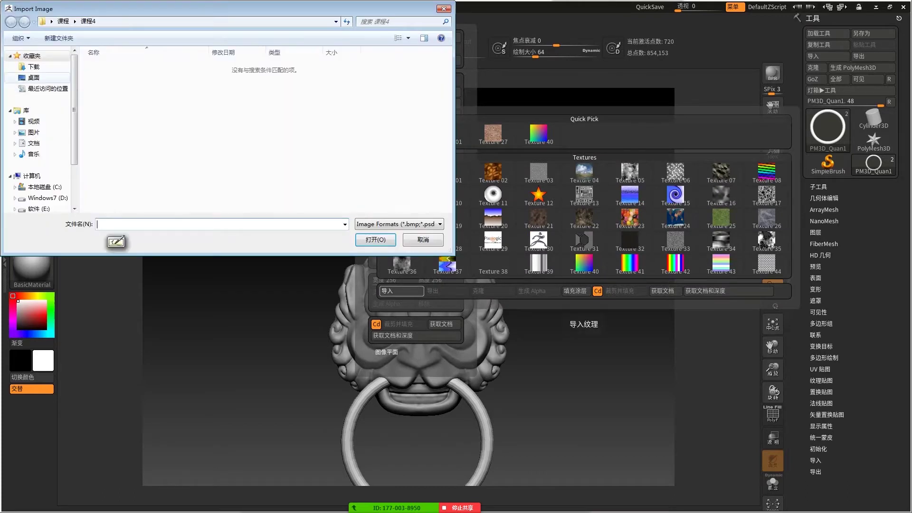
left_click(33, 77)
scroll(256, 142, "down", 3)
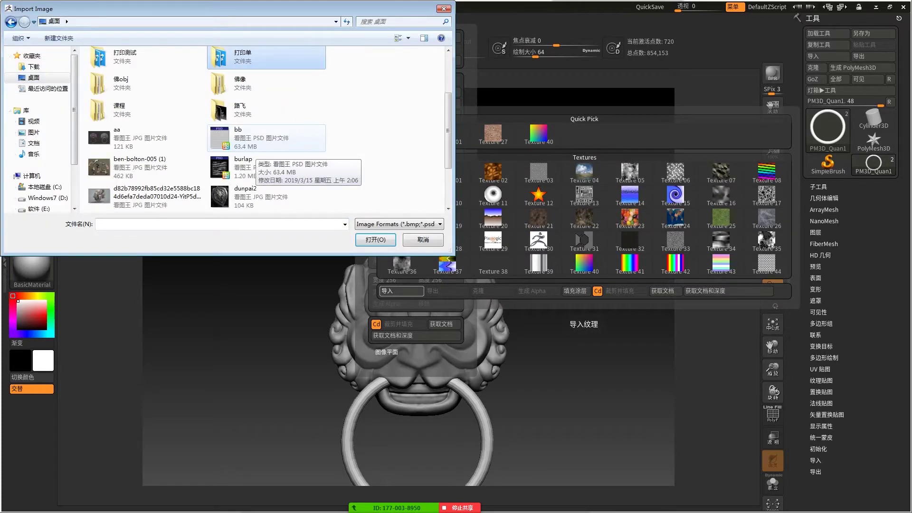
double_click(99, 109)
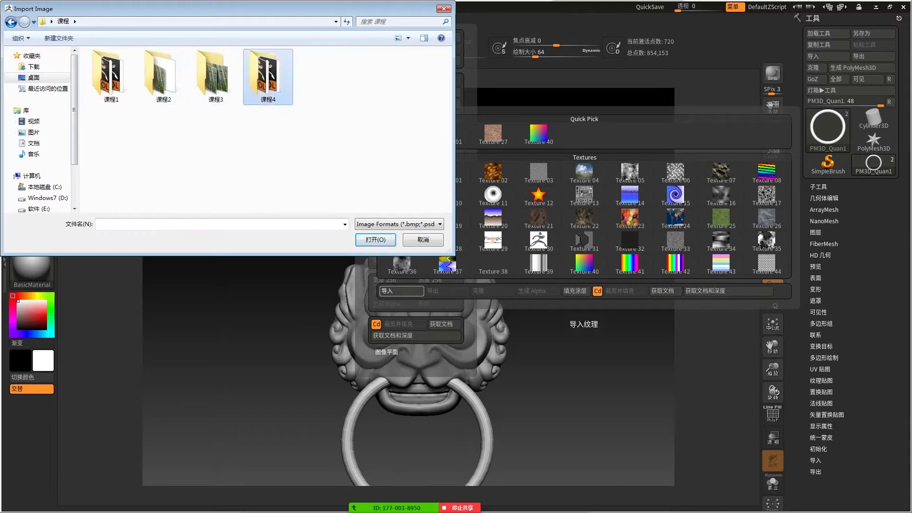
double_click(268, 76)
- Look through the 课程1, 课程2 and 课程3 folders for the reference image
left_click(11, 22)
double_click(110, 76)
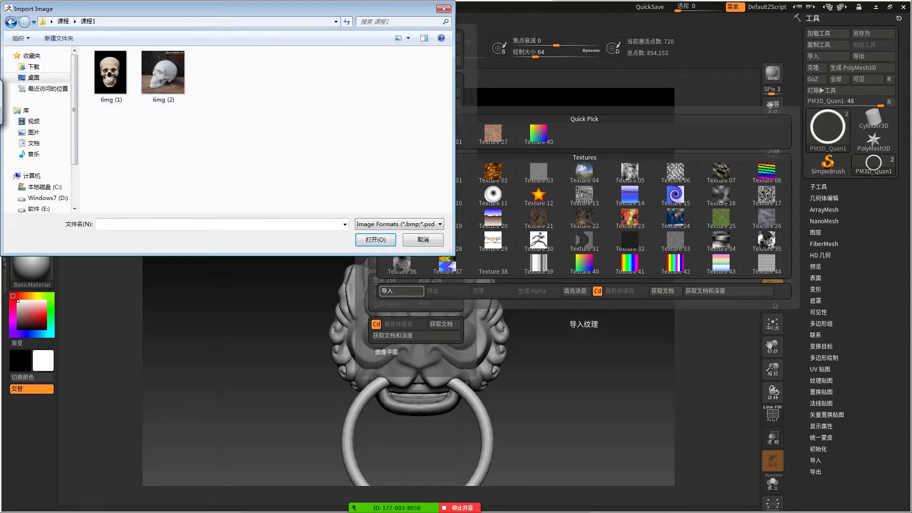
left_click(11, 22)
double_click(164, 76)
left_click(10, 21)
double_click(215, 76)
left_click(11, 22)
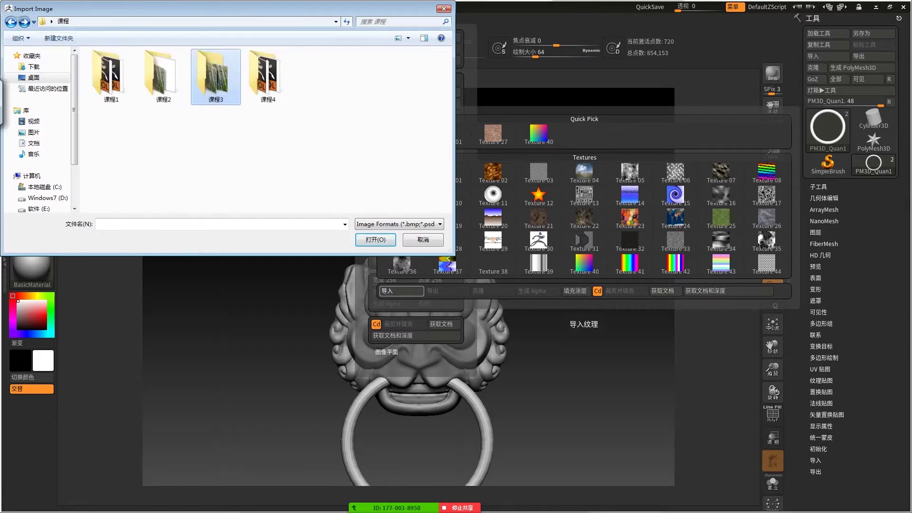
- Import the Desktop image aa as the new texture
left_click(33, 77)
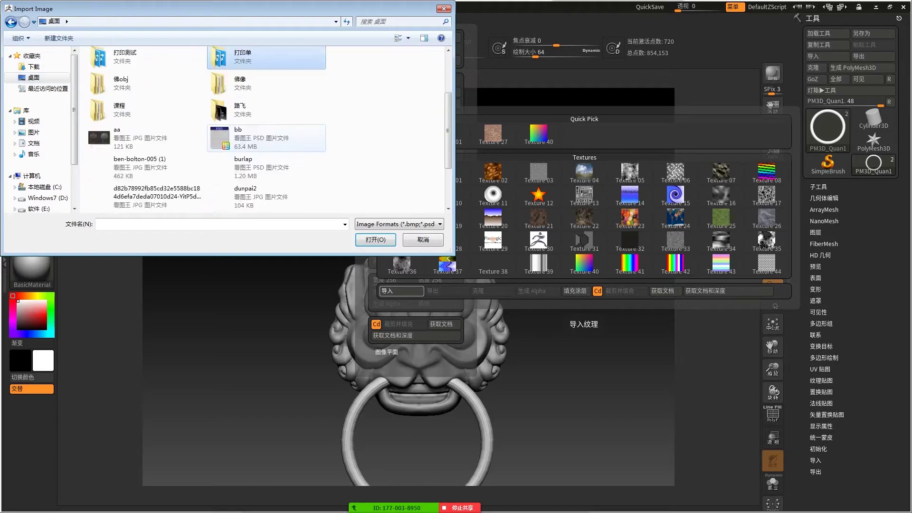
scroll(266, 139, "down", 3)
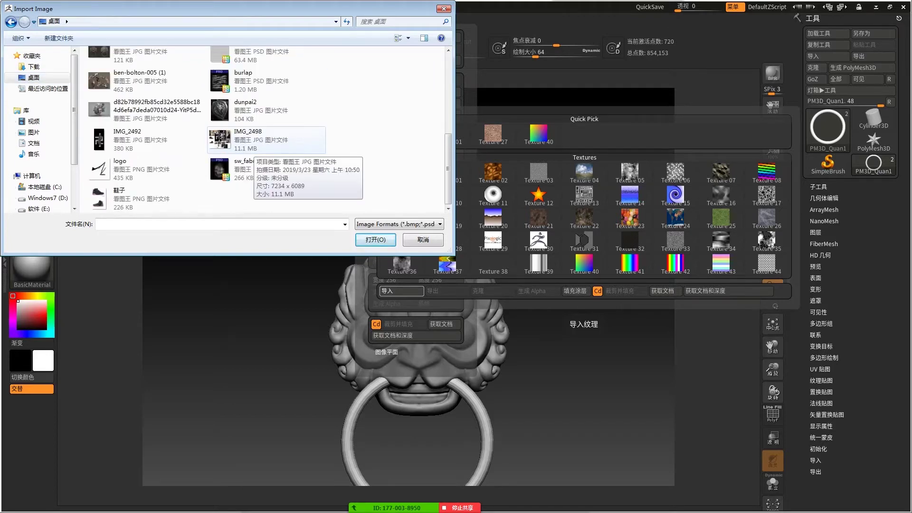
scroll(247, 147, "up", 3)
left_click(114, 54)
left_click(375, 240)
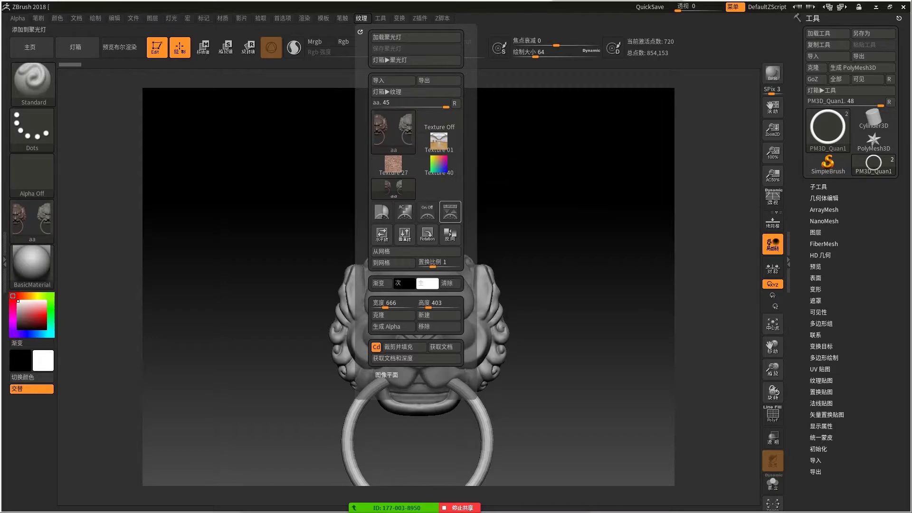
- Add the aa texture to Spotlight, shrink it and pin it in the canvas's upper-left
left_click(393, 60)
key("comma")
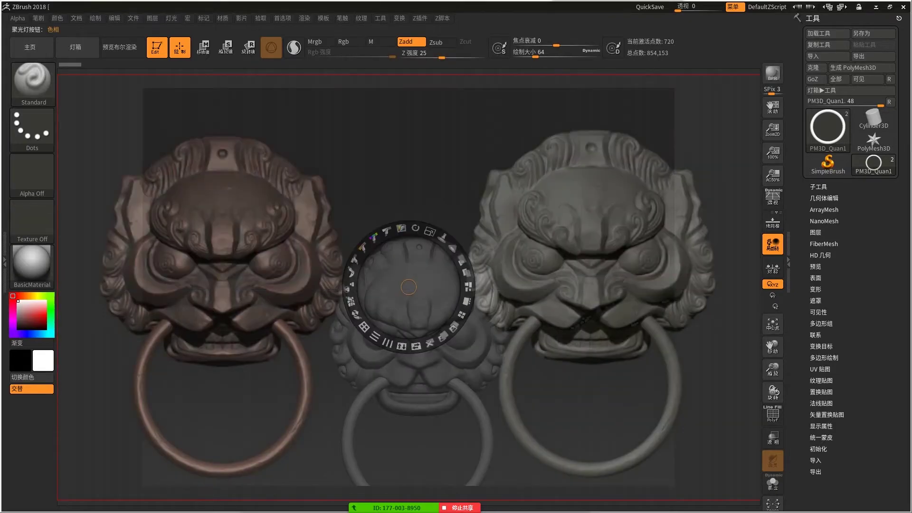
mouse_move(429, 231)
left_mouse_down()
mouse_move(408, 287)
mouse_move(295, 194)
mouse_move(240, 196)
mouse_move(244, 187)
left_mouse_up()
mouse_move(263, 130)
left_mouse_down()
mouse_move(220, 134)
mouse_move(266, 135)
left_mouse_up()
left_click_drag(240, 189, 204, 152)
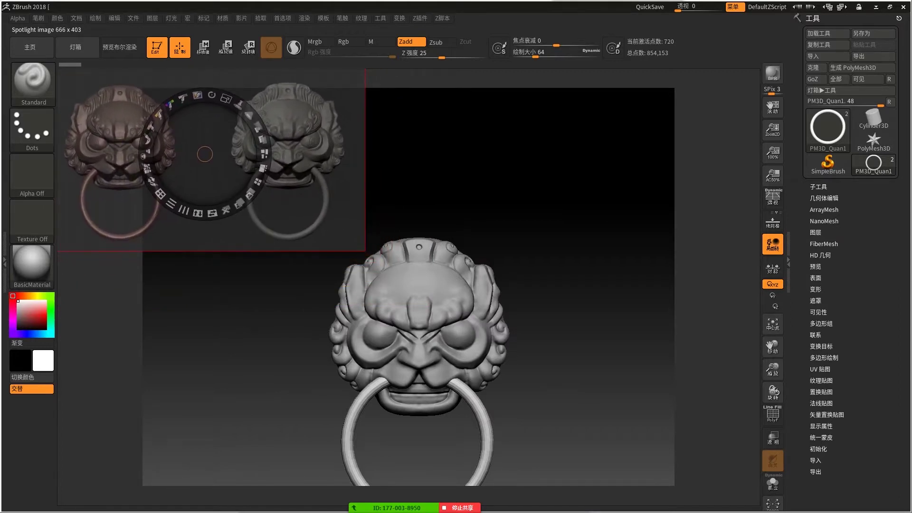
left_click(572, 177)
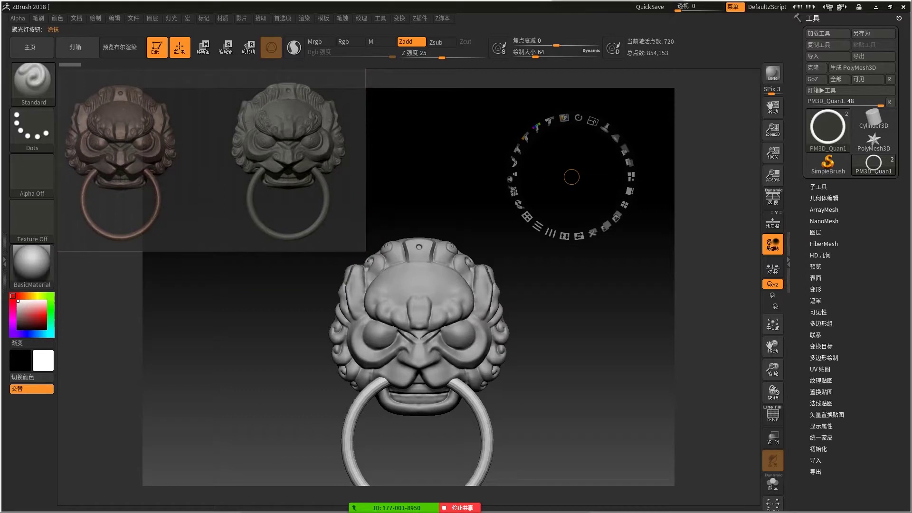
left_click(223, 175)
key("shift+z")
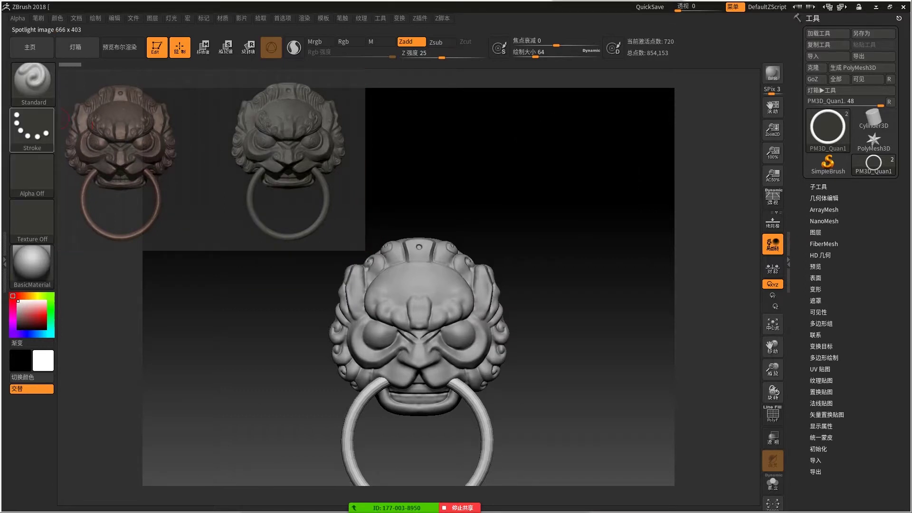
left_click(38, 18)
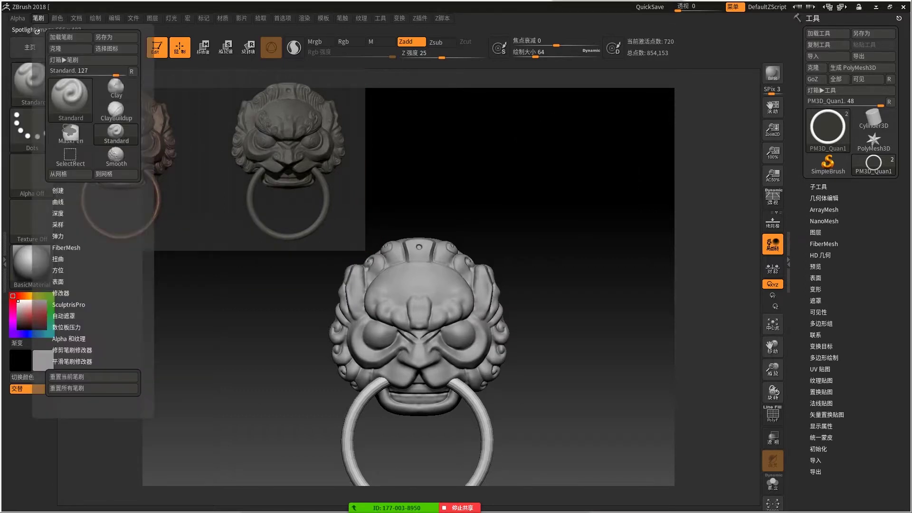
- Close the brush menu and reposition the lion knocker to a larger front-on view
left_click(57, 225)
left_click(93, 326)
left_click_drag(618, 316, 611, 271, "alt")
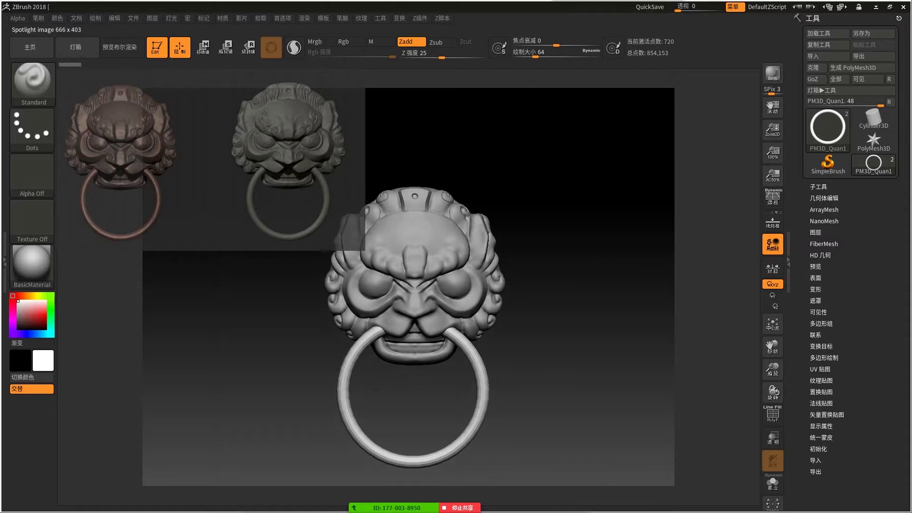
left_click_drag(236, 226, 247, 228)
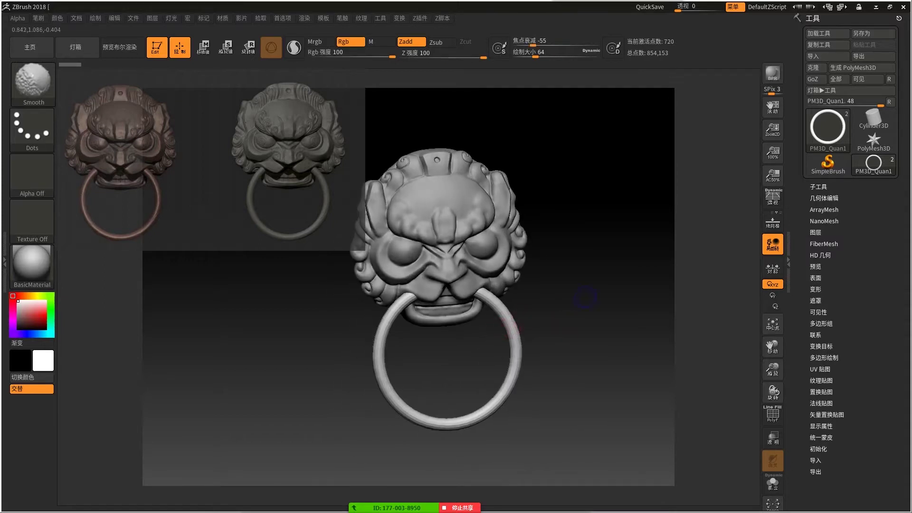
mouse_move(584, 291)
left_mouse_down()
mouse_move(543, 317)
mouse_move(564, 340)
mouse_move(544, 357)
left_mouse_up()
mouse_move(591, 320)
left_mouse_down()
mouse_move(518, 366)
mouse_move(639, 347)
mouse_move(631, 326)
mouse_move(628, 356)
mouse_move(619, 223)
left_mouse_up()
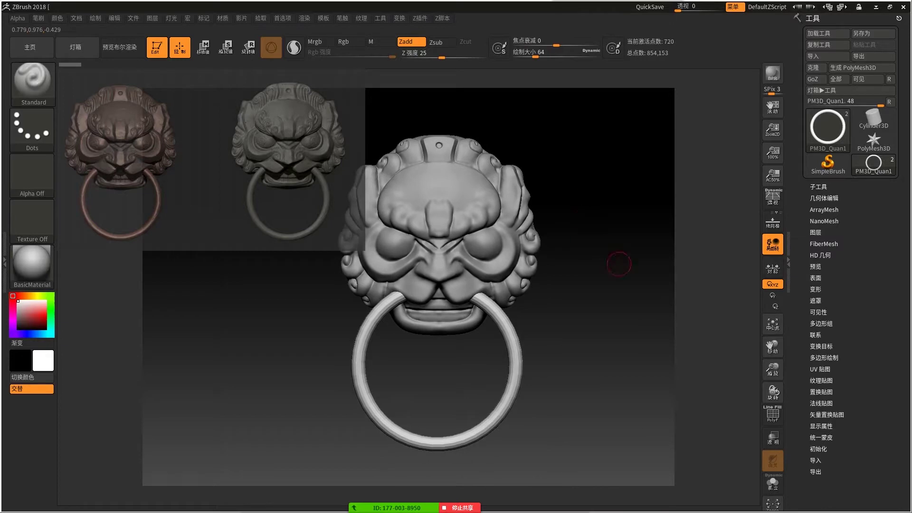
- Draw a Ring3D primitive on the canvas and fit it to the view
left_click(818, 186)
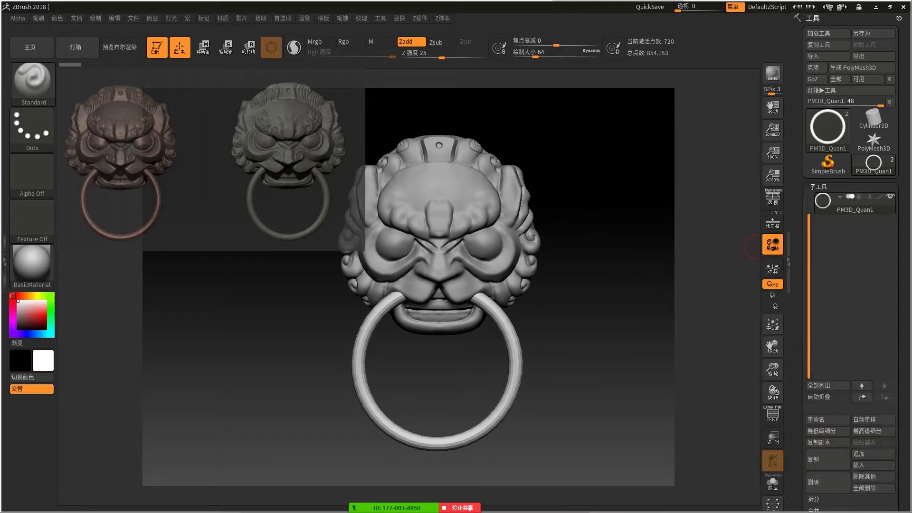
left_click(818, 187)
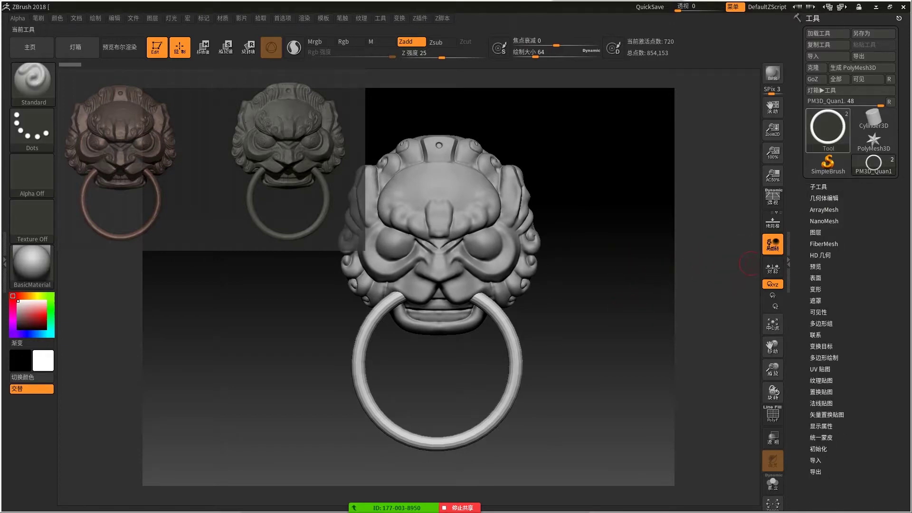
left_click(827, 127)
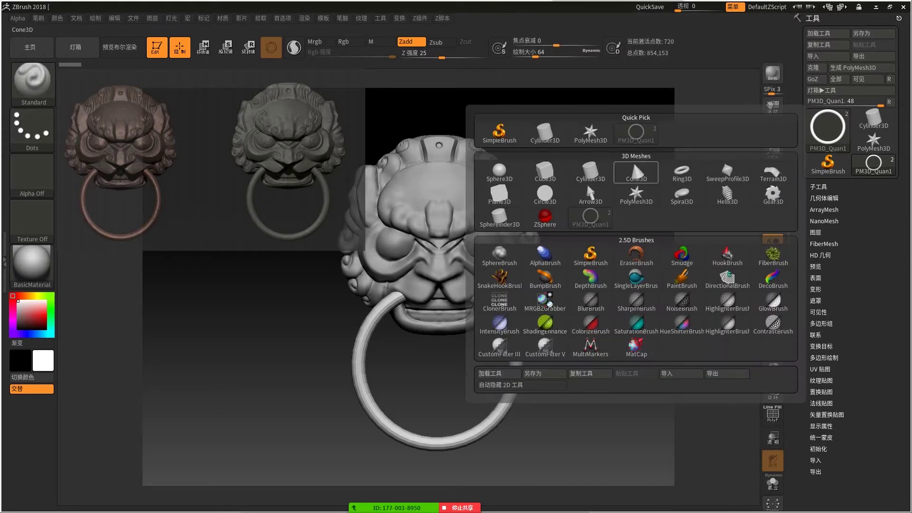
left_click(681, 171)
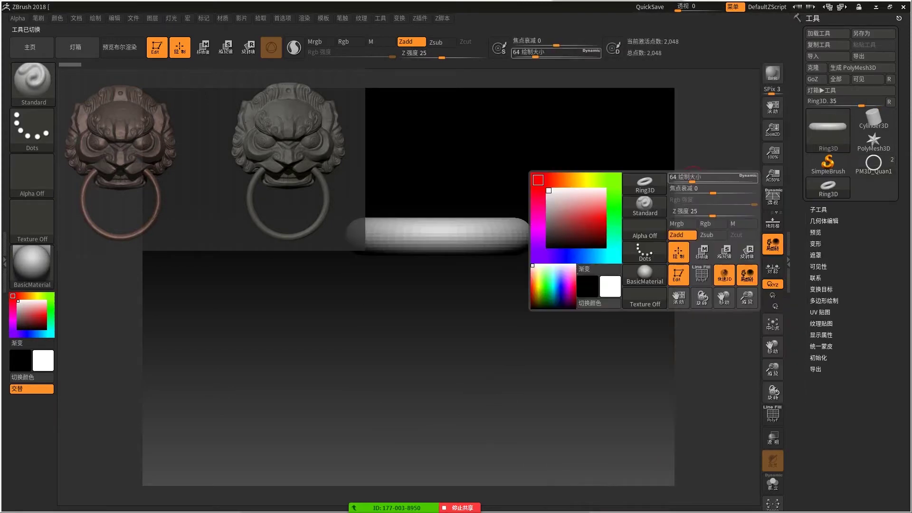
left_click_drag(452, 249, 569, 356)
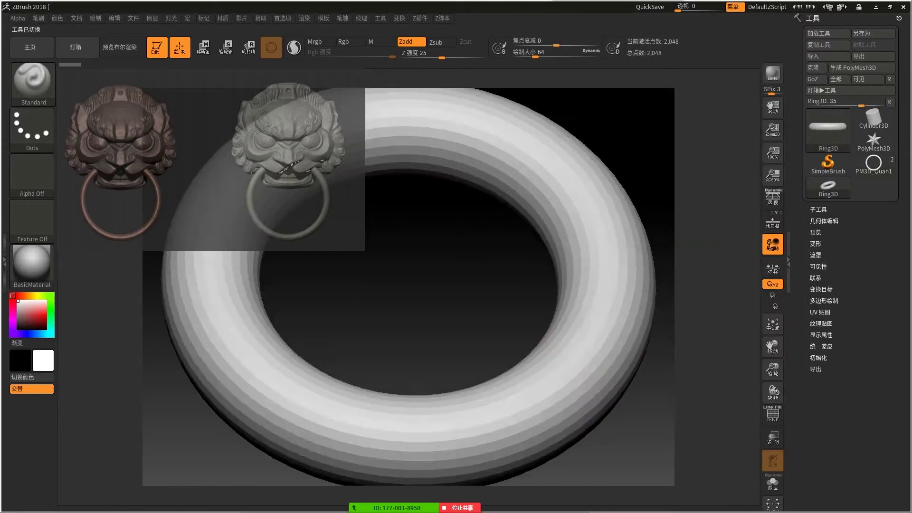
key("f")
- Set the Ring3D Small Radius to 14, after trying 6 and 12, then redraw the lion model
left_click(818, 357)
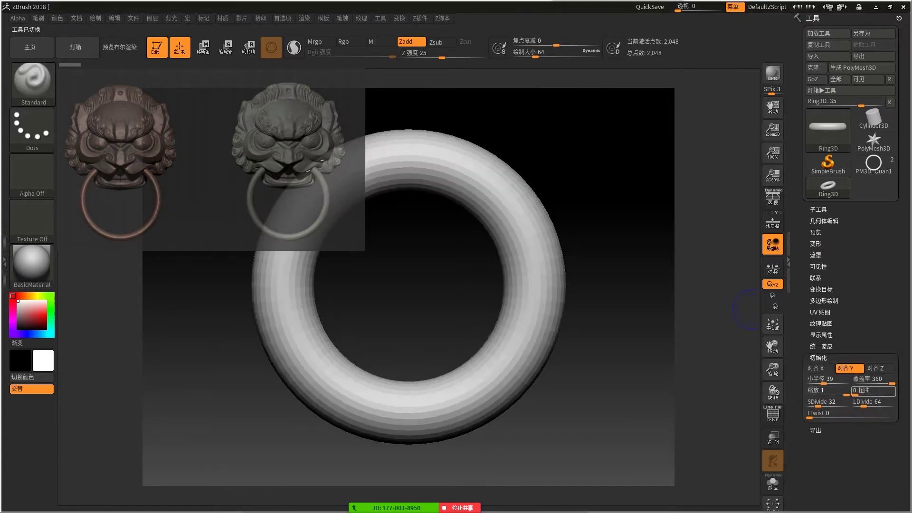
left_click(817, 379)
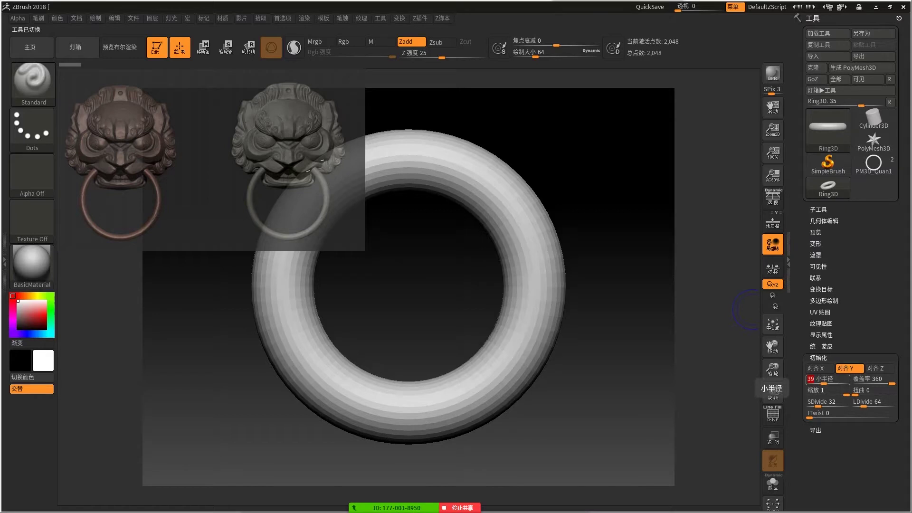
type("6")
key("Return")
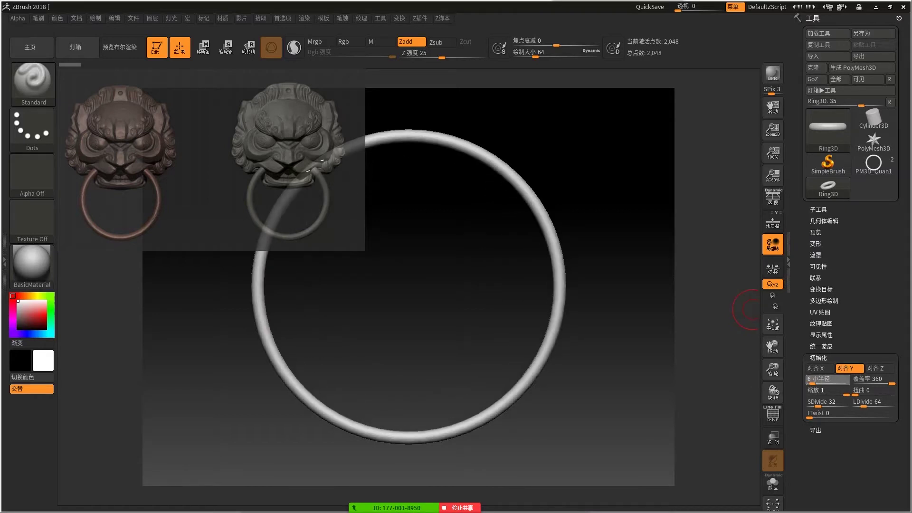
left_click(809, 379)
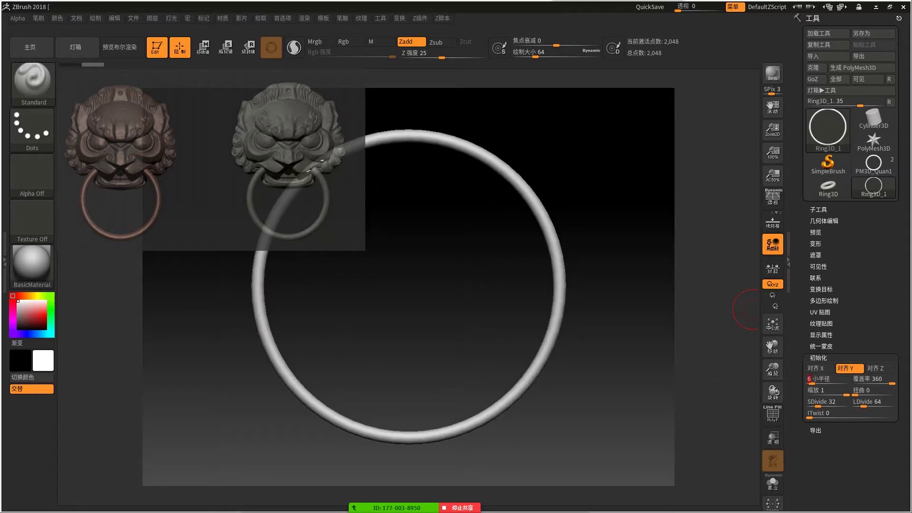
type("12")
key("Return")
mouse_move(729, 336)
left_mouse_down("alt")
mouse_move(526, 315)
mouse_move(507, 271)
mouse_move(456, 228)
left_mouse_up("alt")
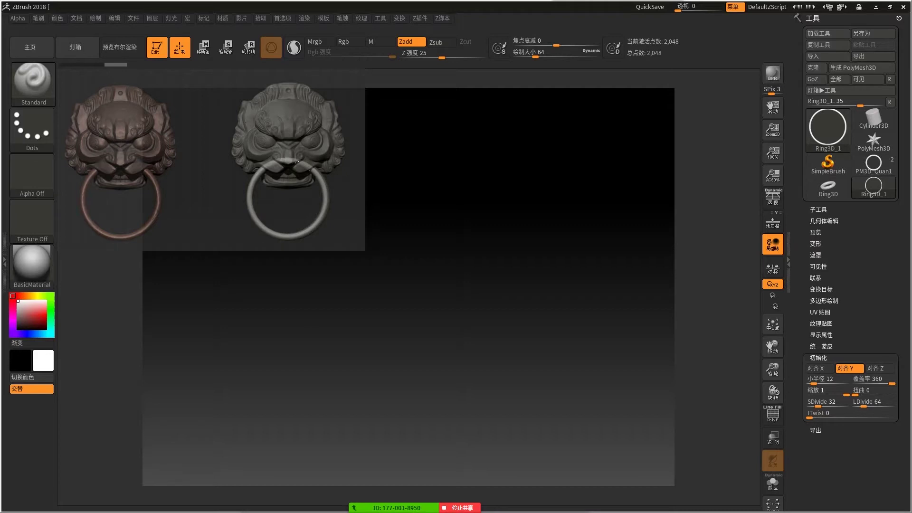
key("Tab")
type("1")
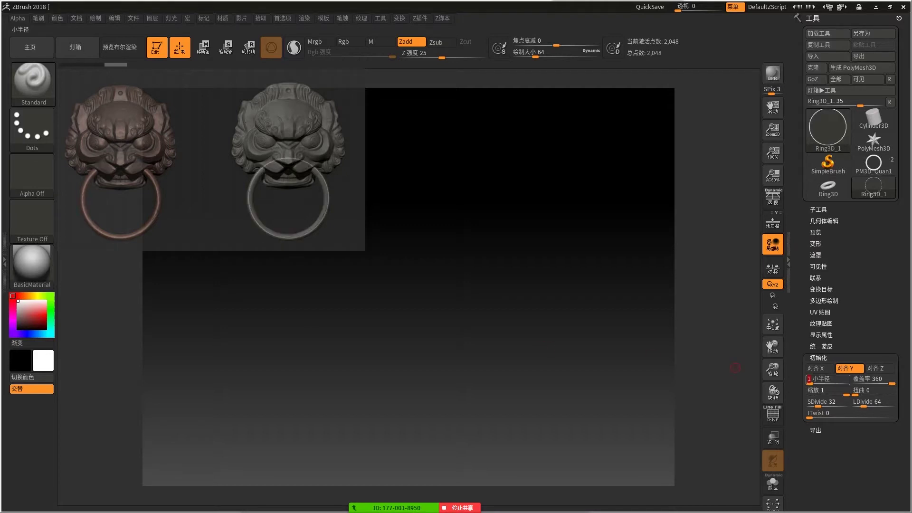
type("4")
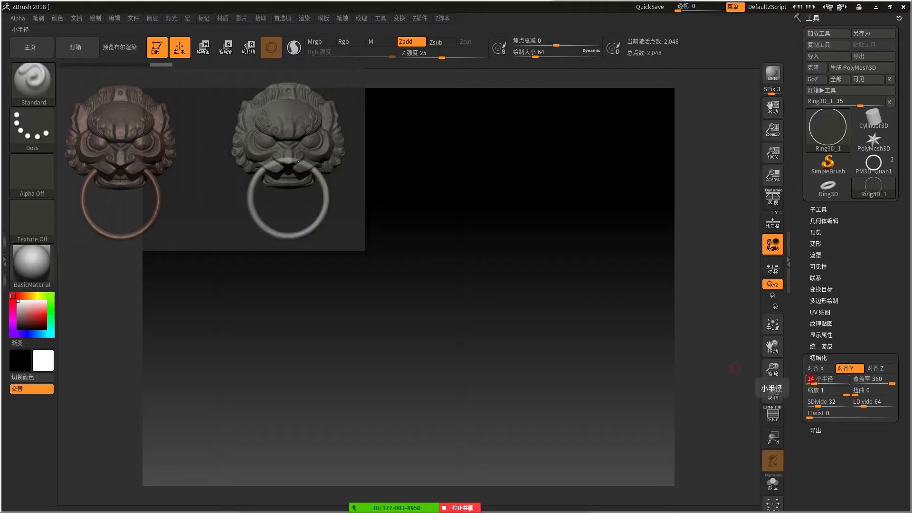
key("Return")
key("Return")
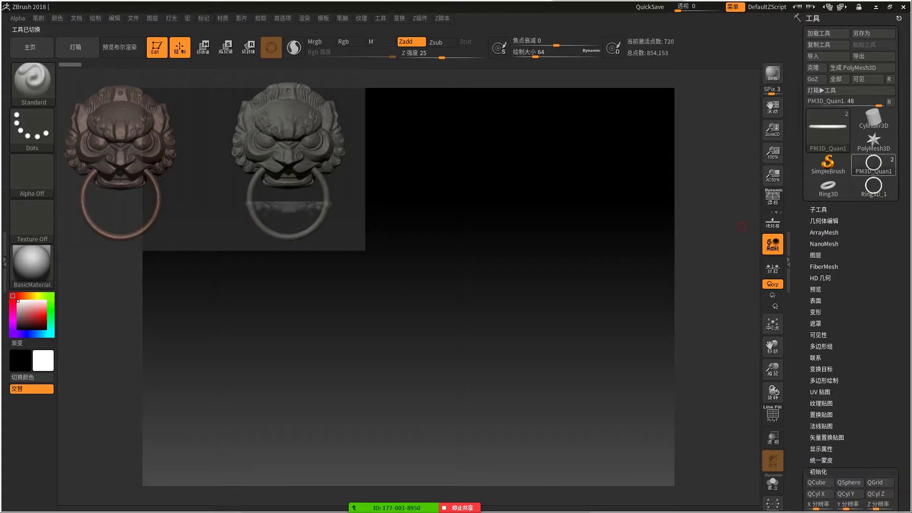
mouse_move(485, 313)
left_mouse_down()
mouse_move(700, 353)
mouse_move(631, 275)
mouse_move(737, 367)
left_mouse_up()
- Insert Ring3D as a subtool of the lion model and compare it with the standalone ring
left_click(818, 210)
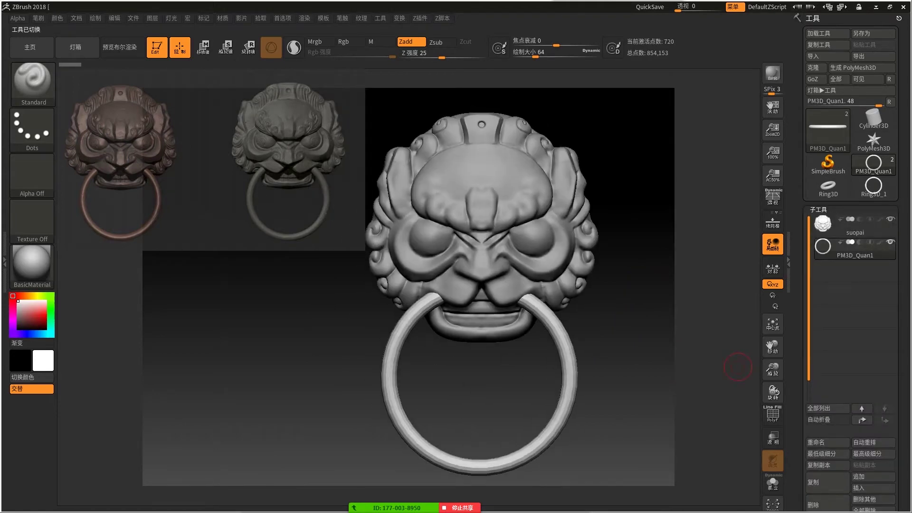
left_click(860, 487)
left_click(682, 315)
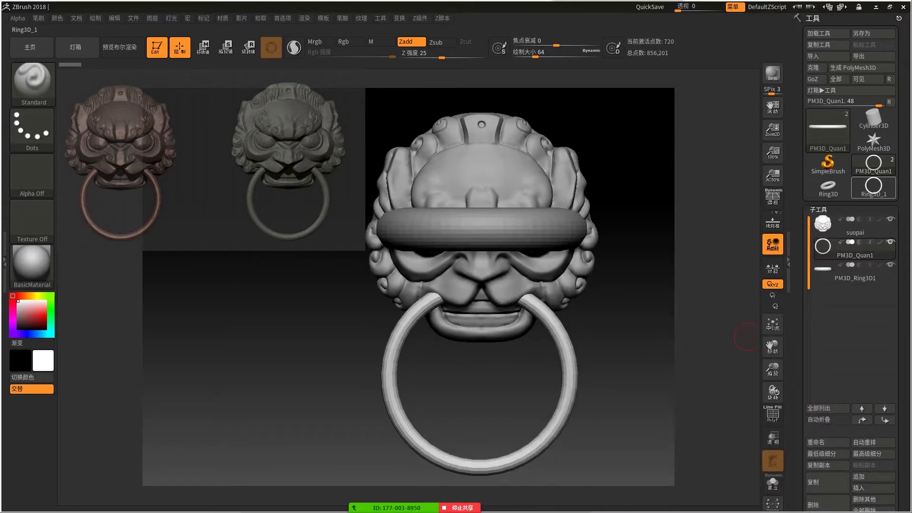
left_click(873, 185)
left_click_drag(722, 403, 750, 309)
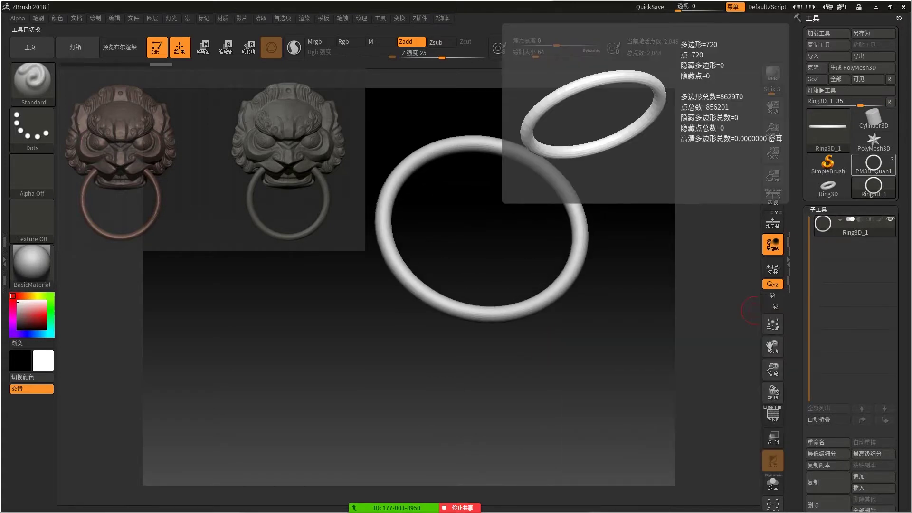
left_click(873, 163)
left_click_drag(751, 311, 668, 327, "shift")
- Delete the inserted PM3D_Ring3D1 subtool
left_click(855, 273)
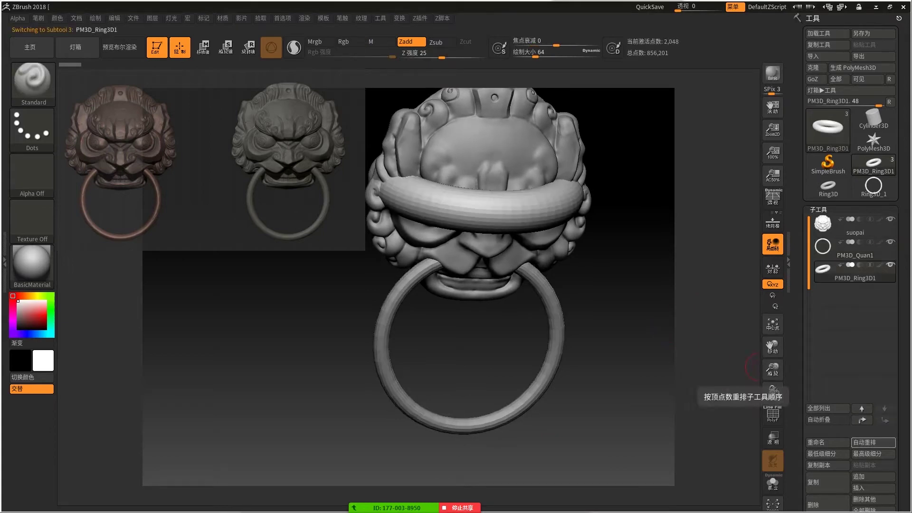
left_click(827, 504)
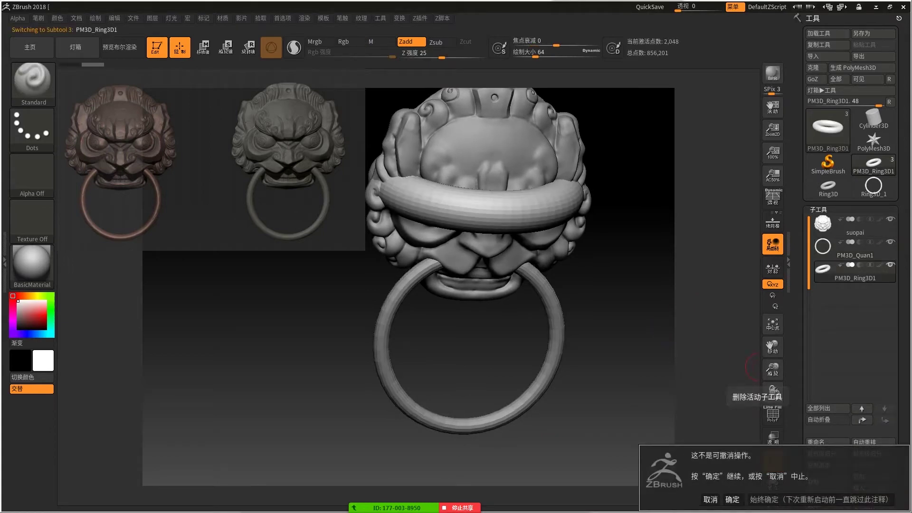
left_click(732, 499)
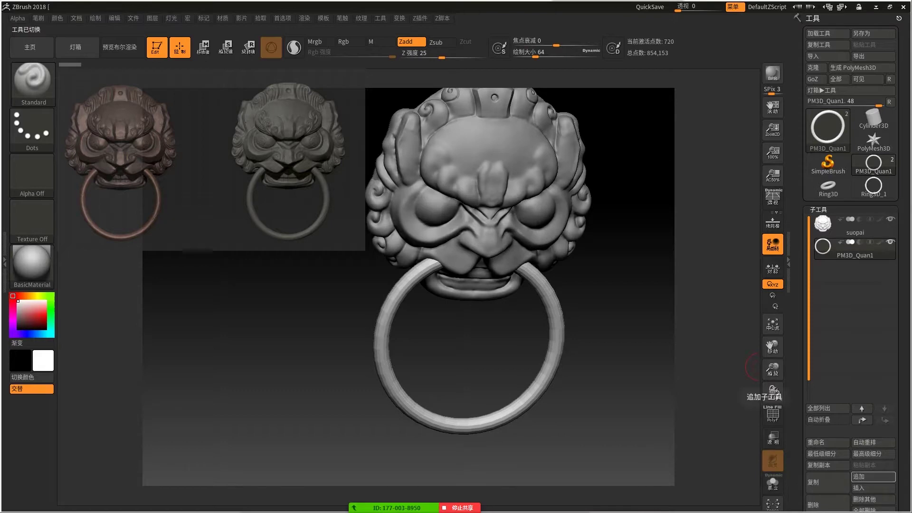
- Append a Ring3D subtool, rotate it 90° upright and lower it below the mouth
left_click(873, 476)
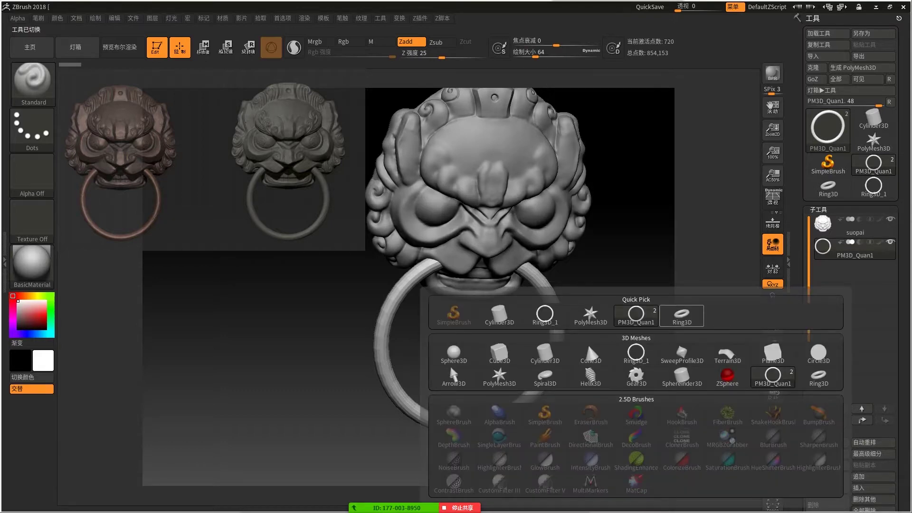
left_click(545, 313)
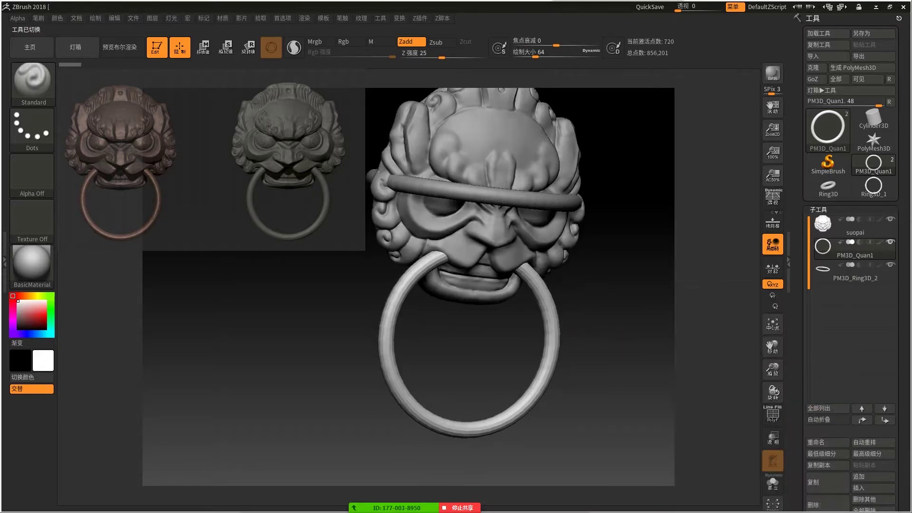
mouse_move(637, 320)
left_mouse_down("alt")
mouse_move(605, 285)
mouse_move(499, 262)
left_mouse_up("alt")
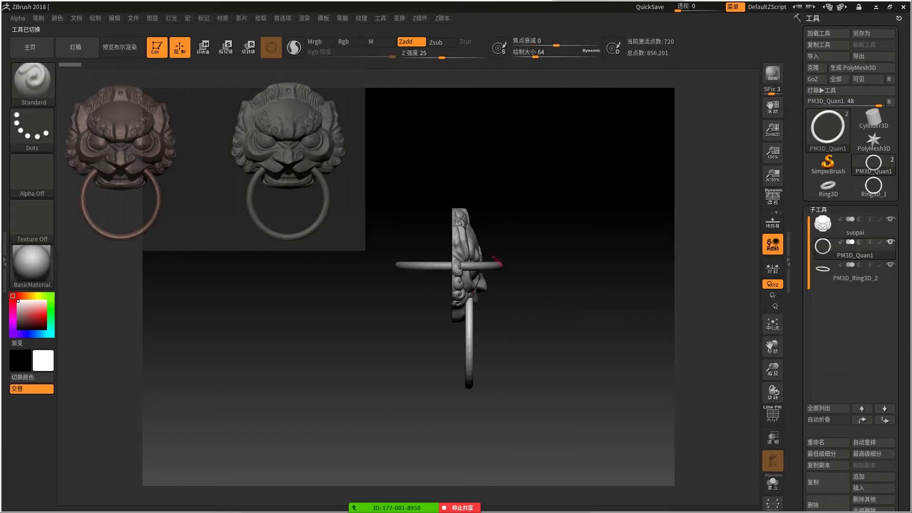
left_click(490, 270, "alt")
key("w")
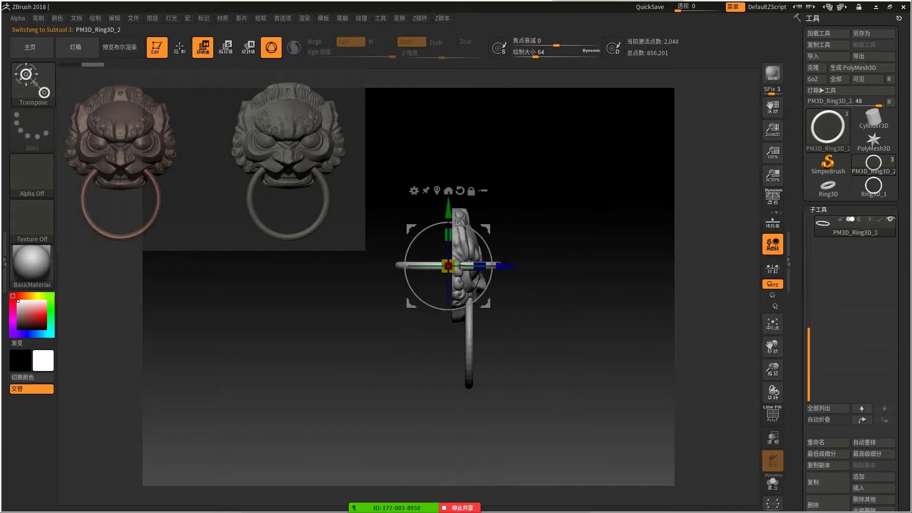
left_click_drag(492, 263, 448, 311)
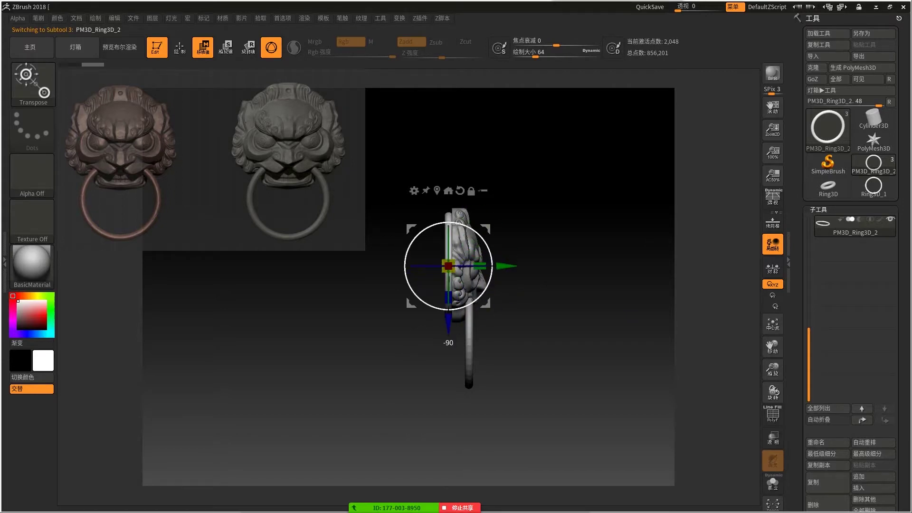
left_click_drag(570, 266, 522, 266, "shift")
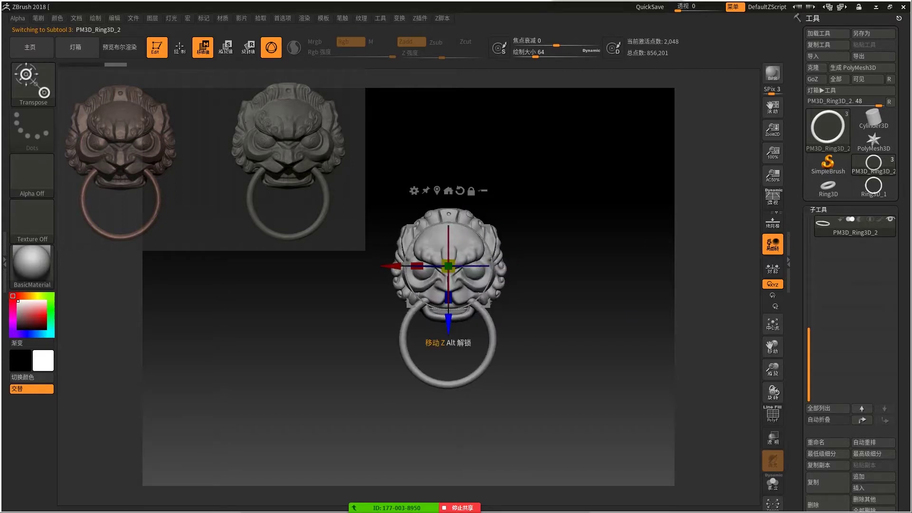
left_click_drag(449, 366, 448, 398)
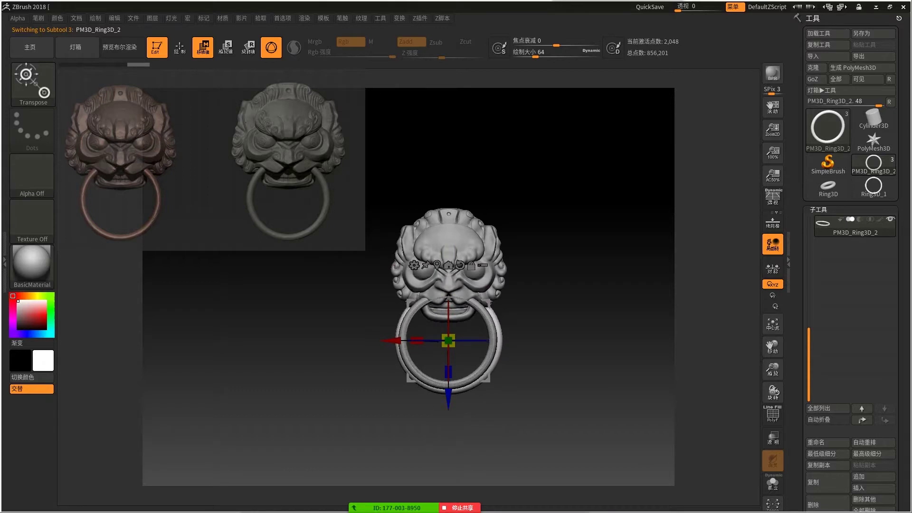
- Slide the new ring forward, scale it down slightly and nudge its depth
left_click_drag(570, 266, 523, 266, "shift")
mouse_move(496, 340)
left_mouse_down()
mouse_move(512, 341)
mouse_move(501, 340)
left_mouse_up()
left_click_drag(522, 266, 570, 266, "shift")
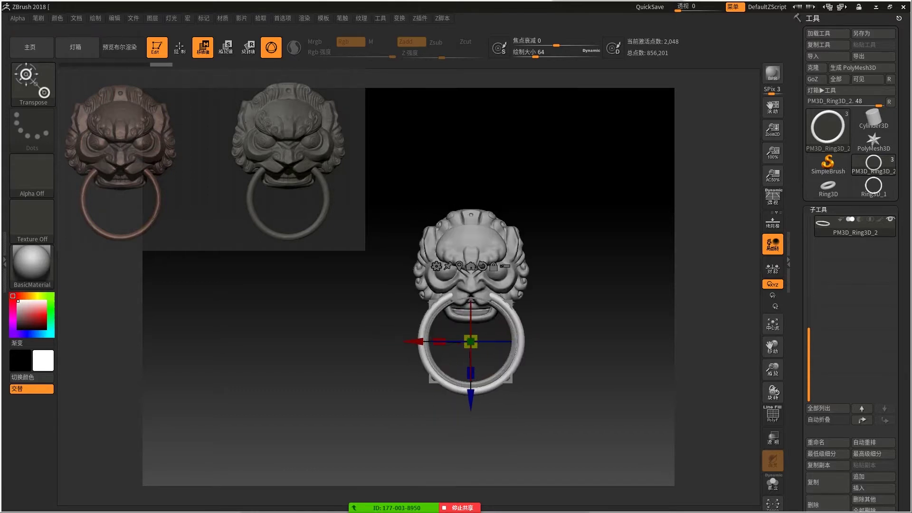
left_click_drag(618, 214, 618, 166, "alt")
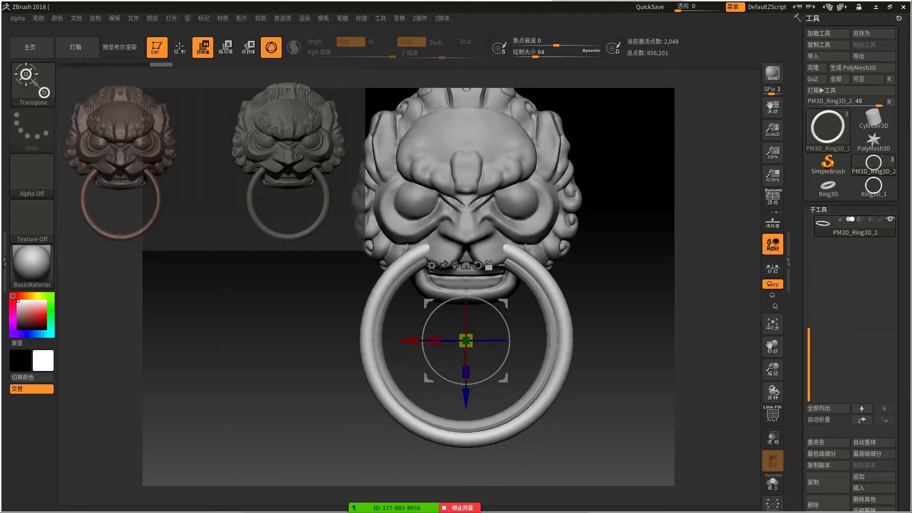
left_click_drag(466, 340, 463, 342)
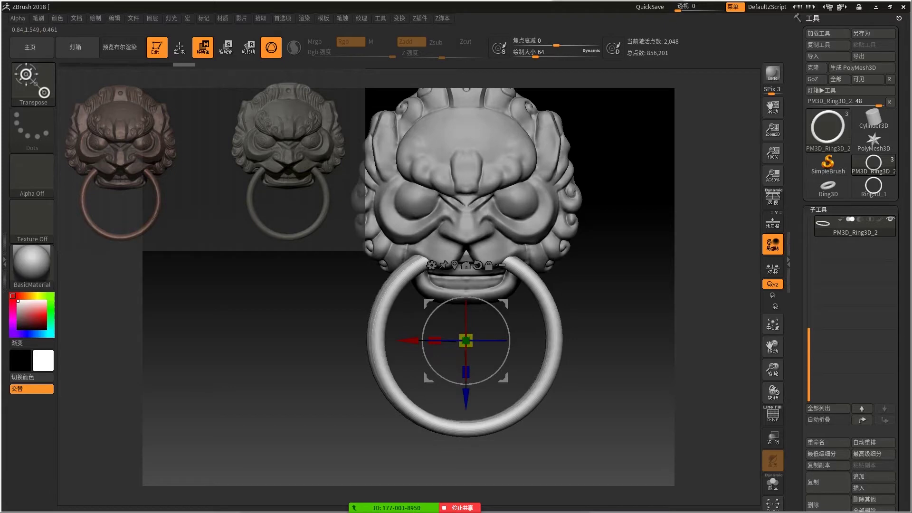
left_click_drag(617, 285, 569, 285, "shift")
left_click_drag(496, 340, 494, 341)
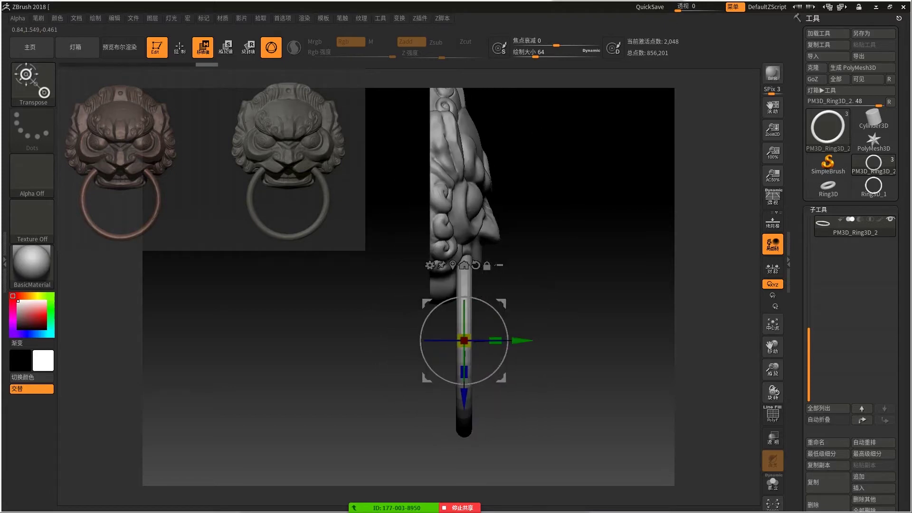
left_click_drag(569, 285, 617, 285, "shift")
left_click_drag(809, 375, 808, 285)
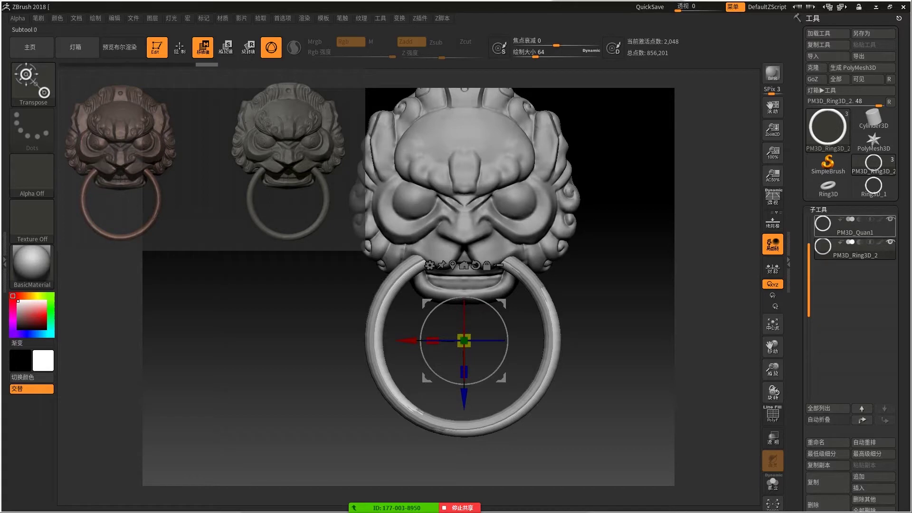
- Delete the old PM3D_Quan1 ring subtool
left_click(850, 227)
left_click(813, 504)
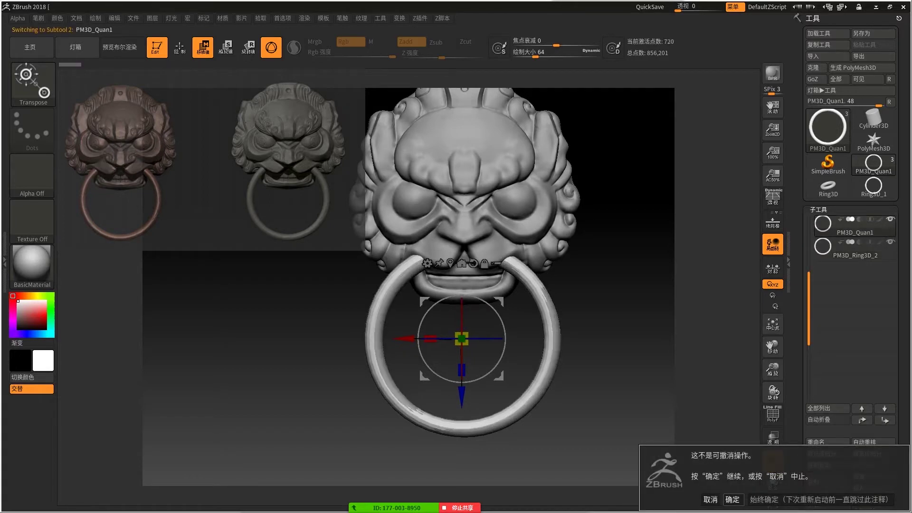
left_click(732, 499)
left_click_drag(665, 361, 571, 359, "shift")
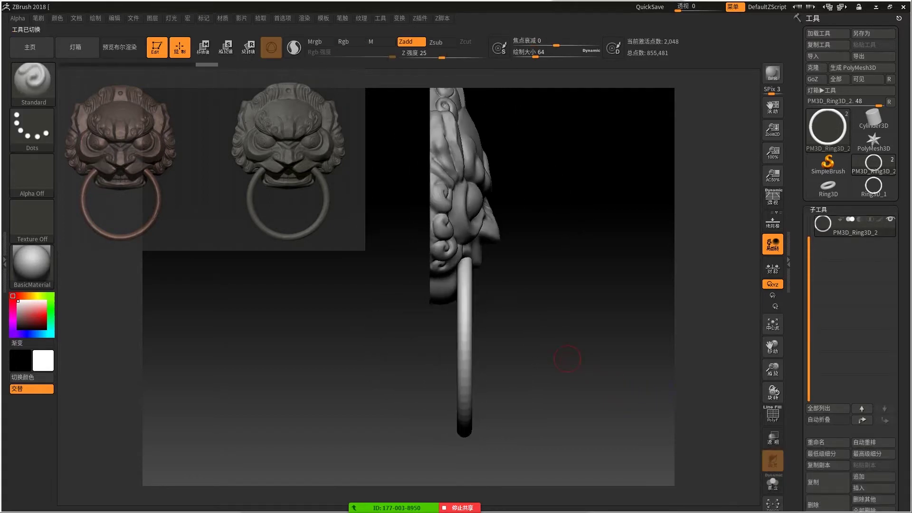
- Check the ring's placement from front and side, then make suopai active with a larger brush
key("w")
left_click_drag(571, 359, 665, 361, "shift")
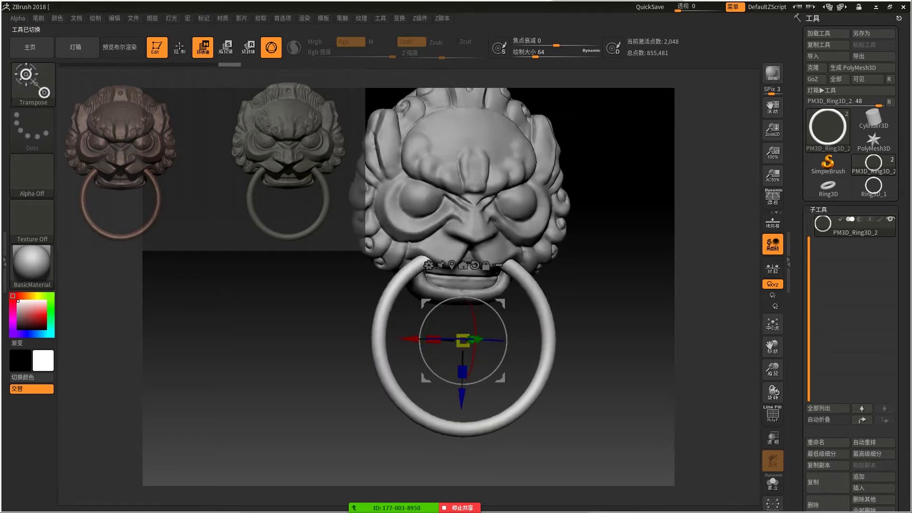
left_click_drag(617, 380, 625, 399, "alt")
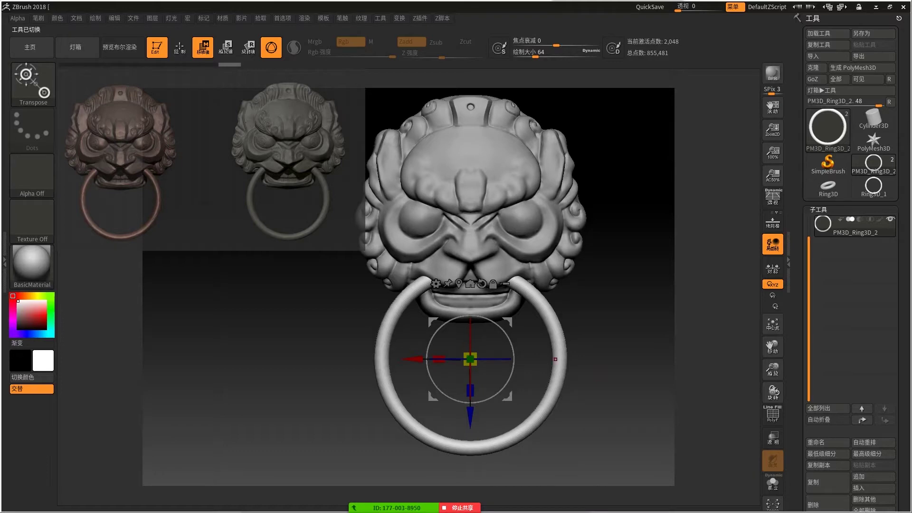
mouse_move(617, 361)
left_mouse_down("shift")
mouse_move(674, 361)
mouse_move(617, 361)
left_mouse_up("shift")
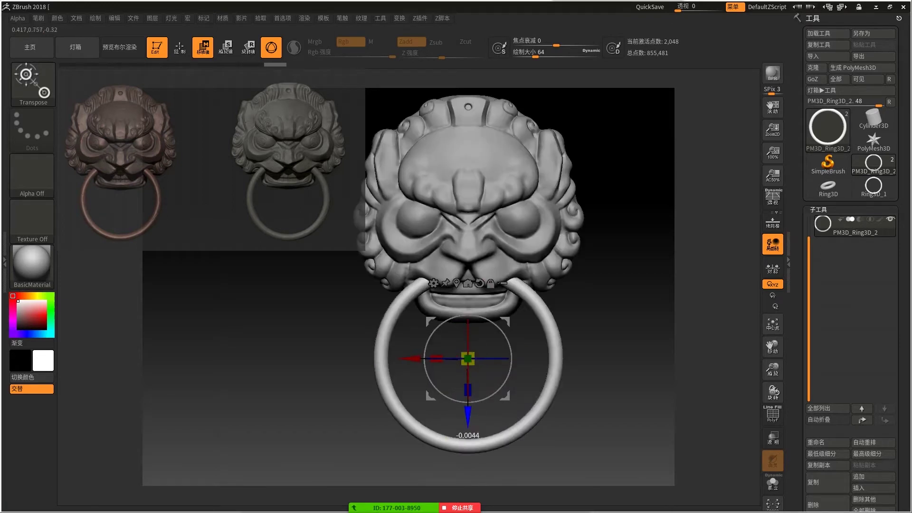
key("q")
mouse_move(642, 350)
left_mouse_down("alt")
mouse_move(617, 320)
mouse_move(621, 360)
left_mouse_up("alt")
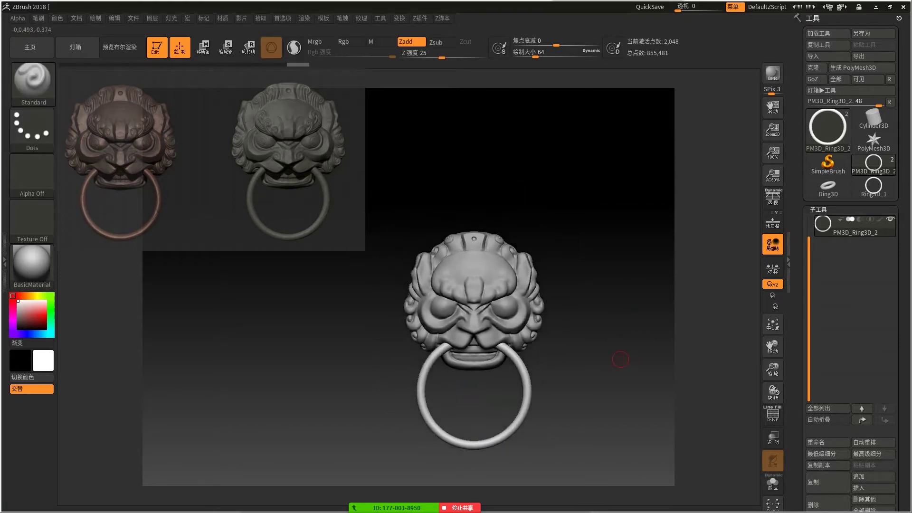
mouse_move(564, 241)
left_mouse_down("alt")
mouse_move(620, 285)
mouse_move(541, 298)
mouse_move(615, 295)
mouse_move(601, 255)
mouse_move(620, 304)
left_mouse_up("alt")
key("s")
left_click(541, 293, "alt")
- Switch to the Move brush (B M V) and bring the lion head to a frontal view
key("b")
key("m")
key("v")
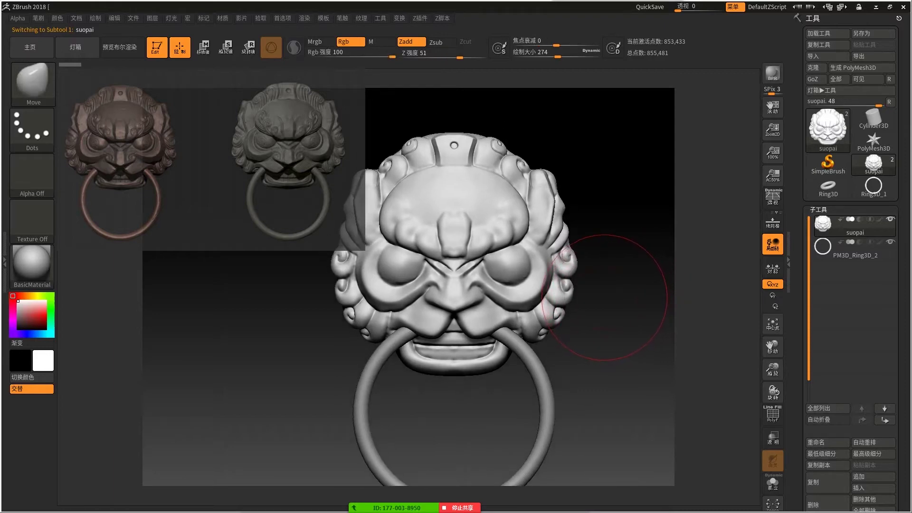
mouse_move(622, 323)
left_mouse_down()
mouse_move(557, 331)
mouse_move(552, 293)
left_mouse_up()
key("s")
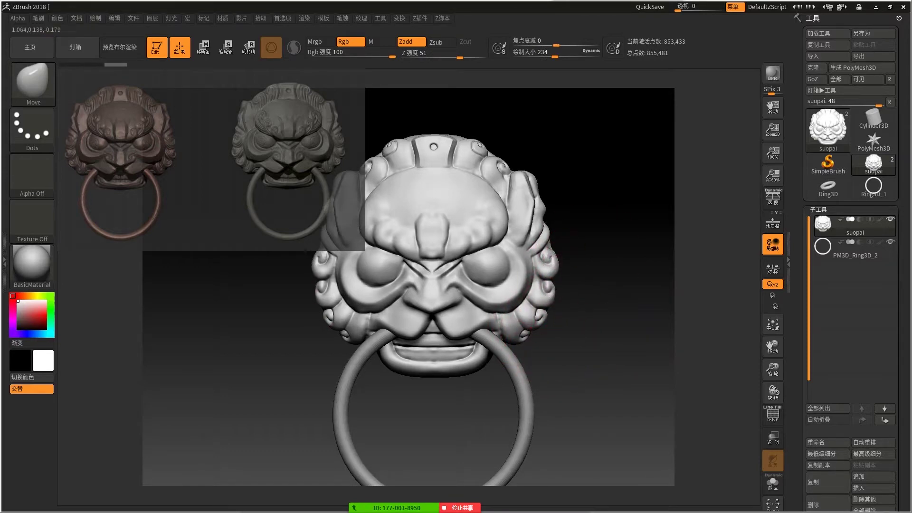
mouse_move(570, 266)
left_mouse_down()
mouse_move(590, 224)
mouse_move(609, 261)
left_mouse_up()
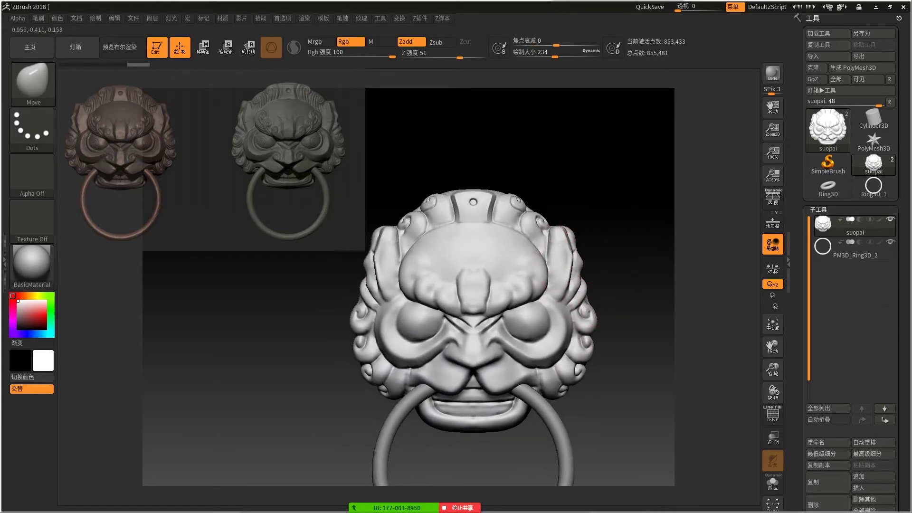
left_click_drag(479, 189, 528, 228, "alt")
- Shrink the Move brush and zoom in so the face fills the view
key("s")
mouse_move(528, 202)
left_mouse_down()
mouse_move(517, 202)
mouse_move(550, 247)
mouse_move(664, 232)
left_mouse_up()
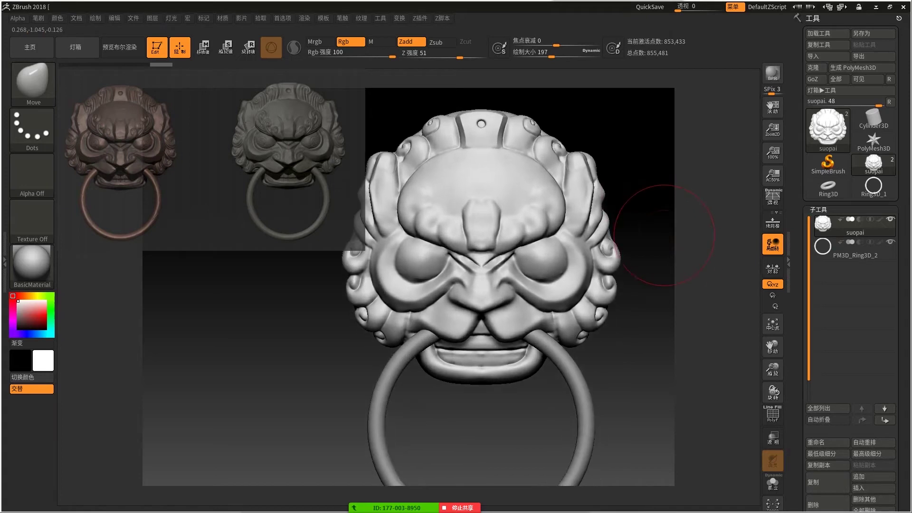
key("s")
left_click_drag(664, 244, 632, 244)
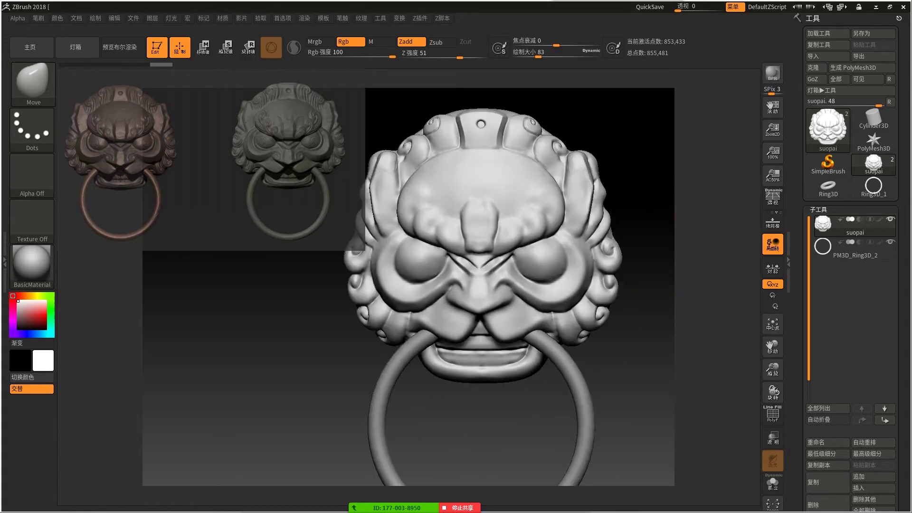
left_click_drag(710, 252, 724, 292, "alt")
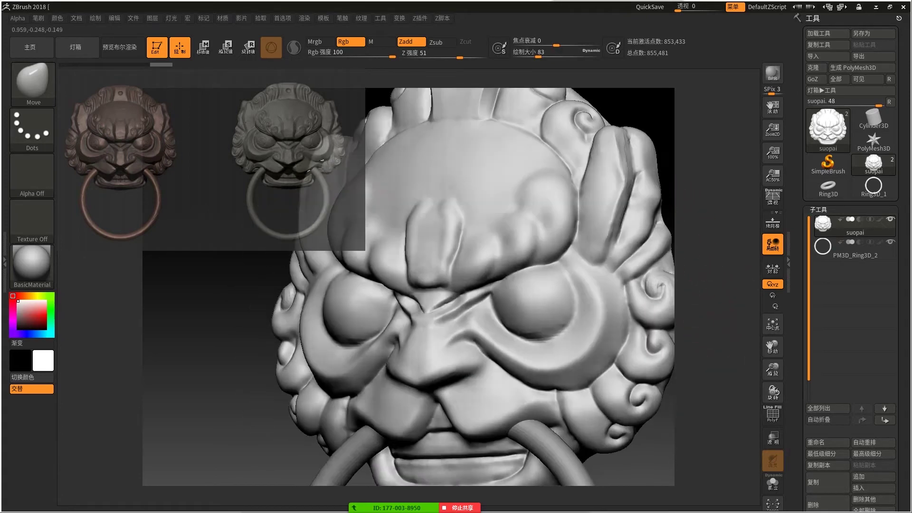
mouse_move(724, 292)
left_mouse_down()
mouse_move(665, 304)
mouse_move(581, 296)
left_mouse_up()
key("bracketleft")
key("bracketleft")
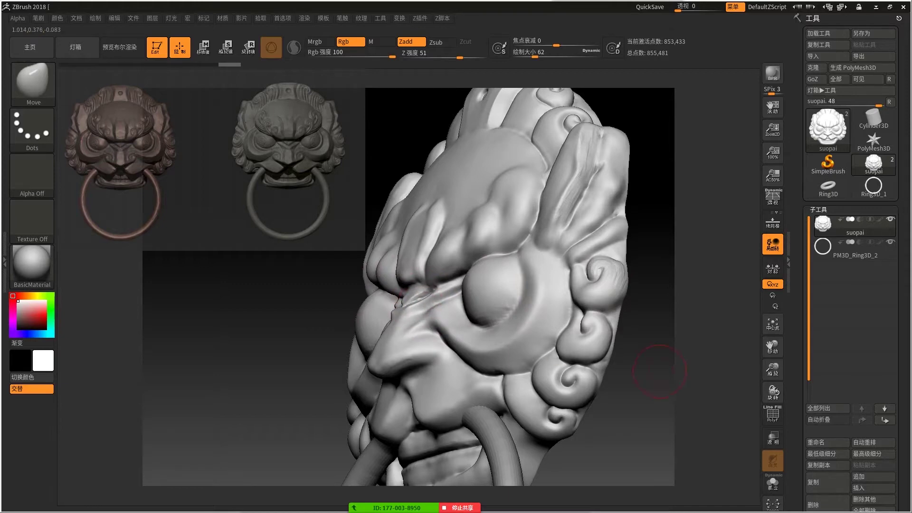
left_click_drag(659, 371, 424, 315)
- At draw size 37, push and pull the head's silhouette and brow, checking profile and front
type("s37")
key("Return")
left_click_drag(350, 294, 362, 305)
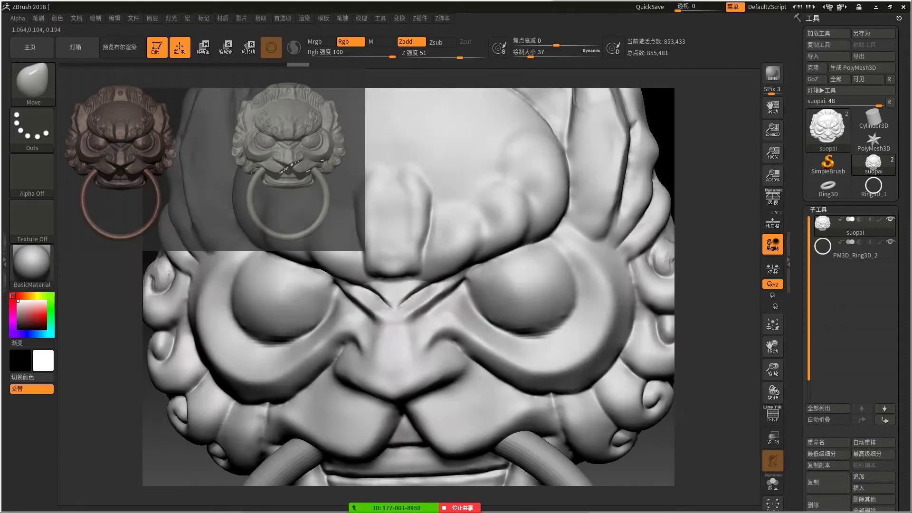
left_click_drag(703, 332, 475, 332, "shift")
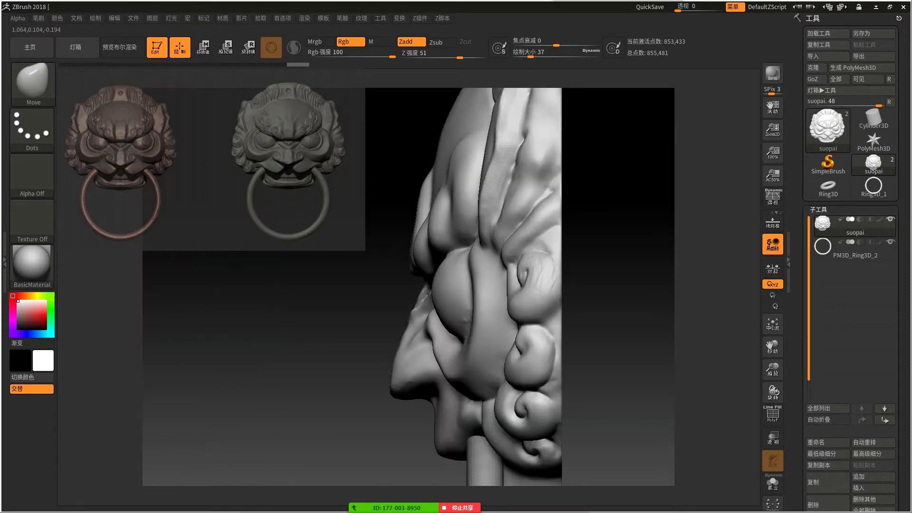
left_click_drag(617, 285, 533, 278)
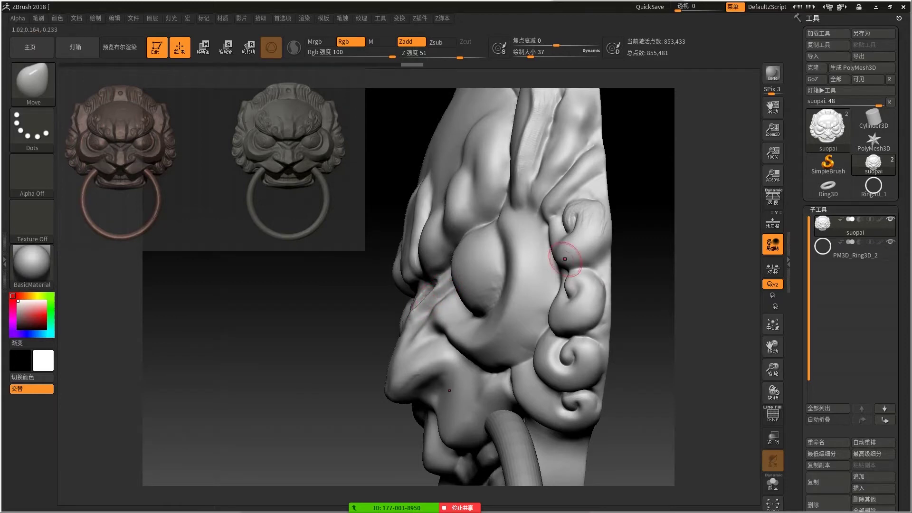
left_click_drag(618, 285, 427, 285, "shift")
key("f")
left_click_drag(618, 237, 523, 313)
- Switch to DamStandard at draw size 35 and smooth away the old curl detail beside the nose
key("b")
key("d")
key("s")
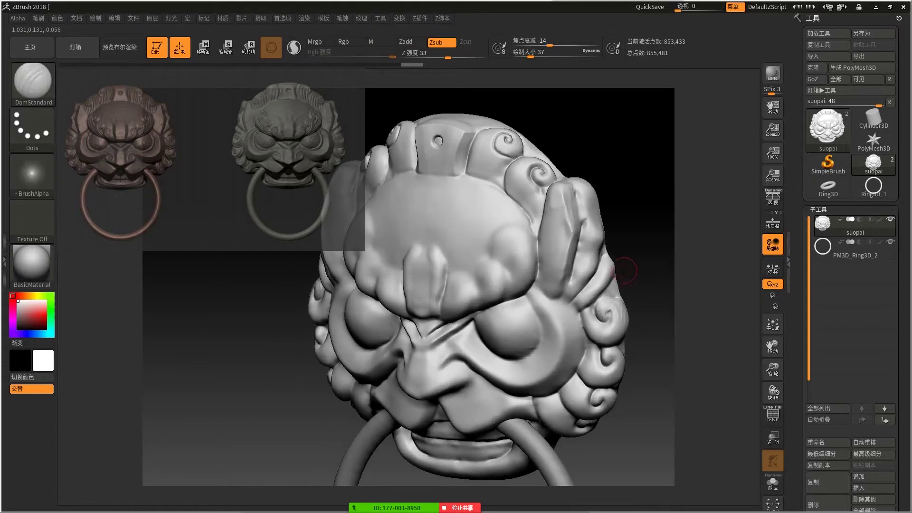
left_click_drag(651, 229, 703, 289)
mouse_move(532, 247)
right_mouse_down()
mouse_move(636, 240)
mouse_move(737, 258)
mouse_move(546, 240)
right_mouse_up()
key("s")
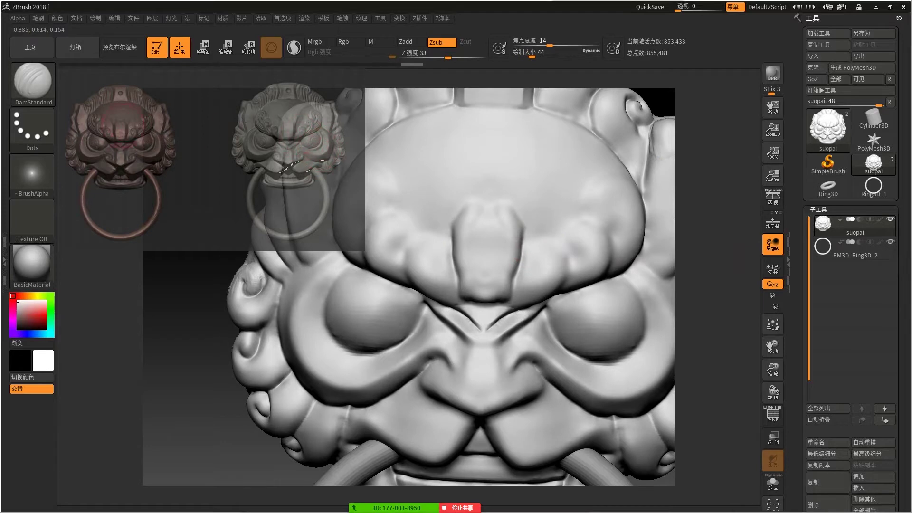
right_click_drag(621, 220, 541, 242)
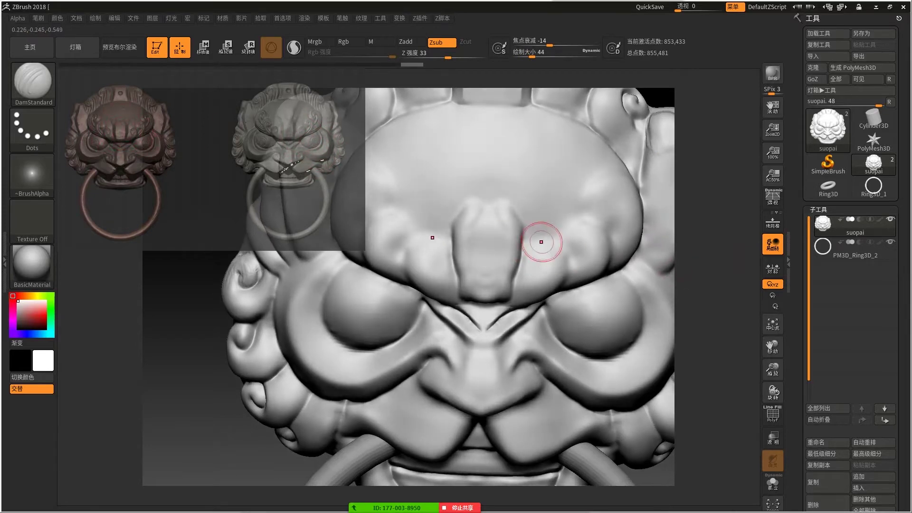
right_click_drag(671, 260, 582, 261)
key("space")
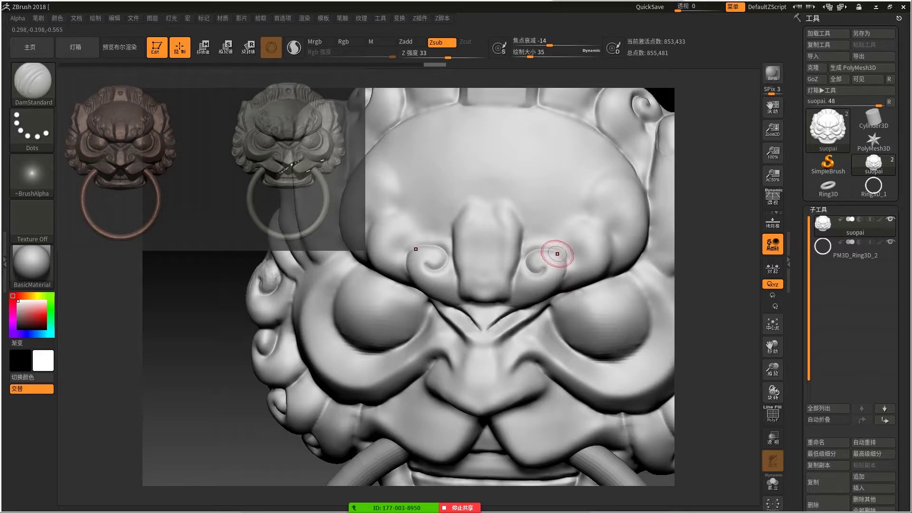
left_click_drag(551, 257, 539, 266, "shift")
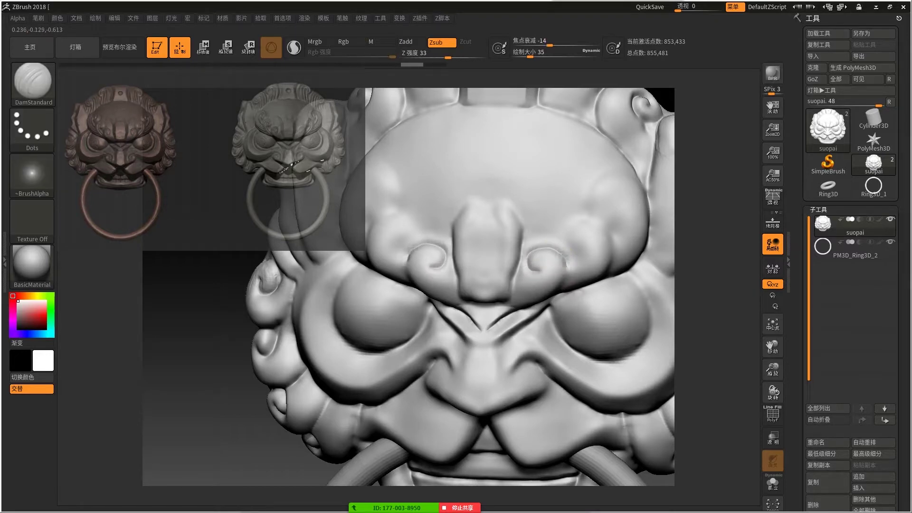
- Carve mirrored grooves into the brow curls beside the nose, deepening the right curl
mouse_move(603, 273)
right_mouse_down("ctrl")
mouse_move(711, 287)
mouse_move(563, 240)
right_mouse_up("ctrl")
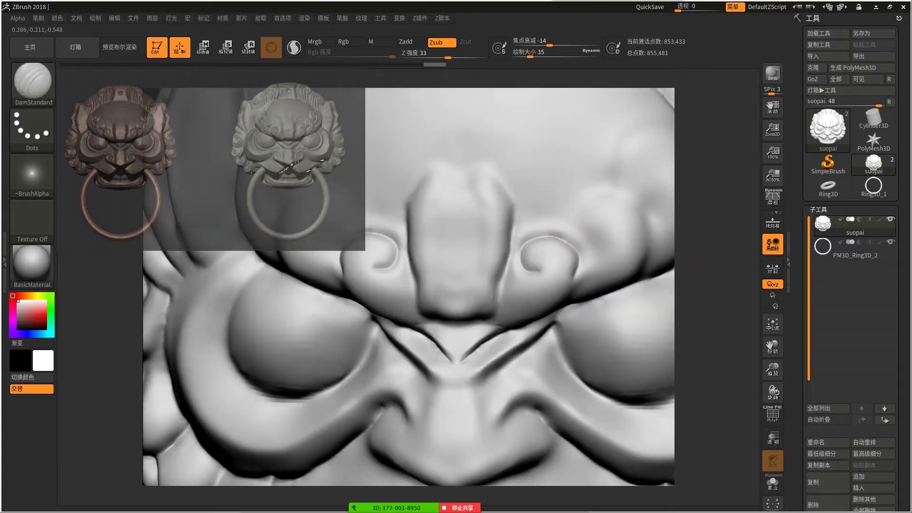
left_click_drag(577, 259, 573, 277)
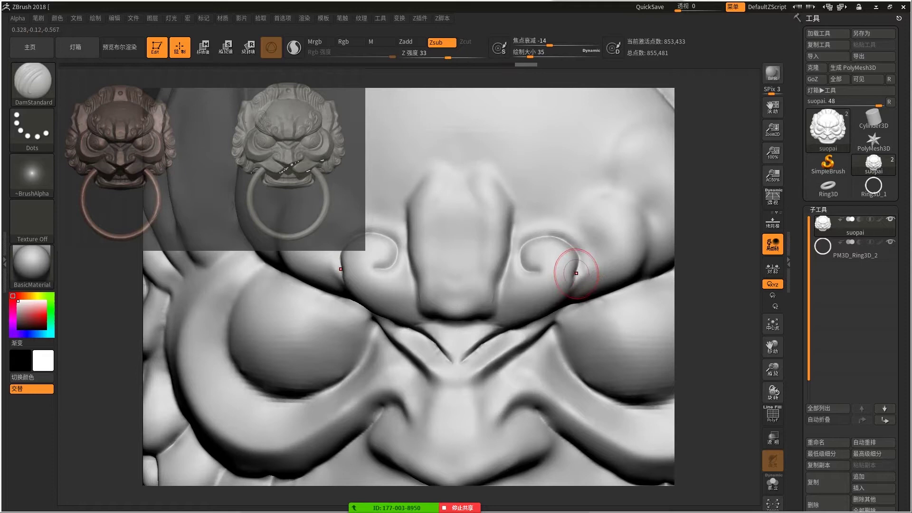
right_click_drag(575, 285, 577, 270)
left_click_drag(576, 274, 564, 304)
right_click_drag(564, 304, 591, 268)
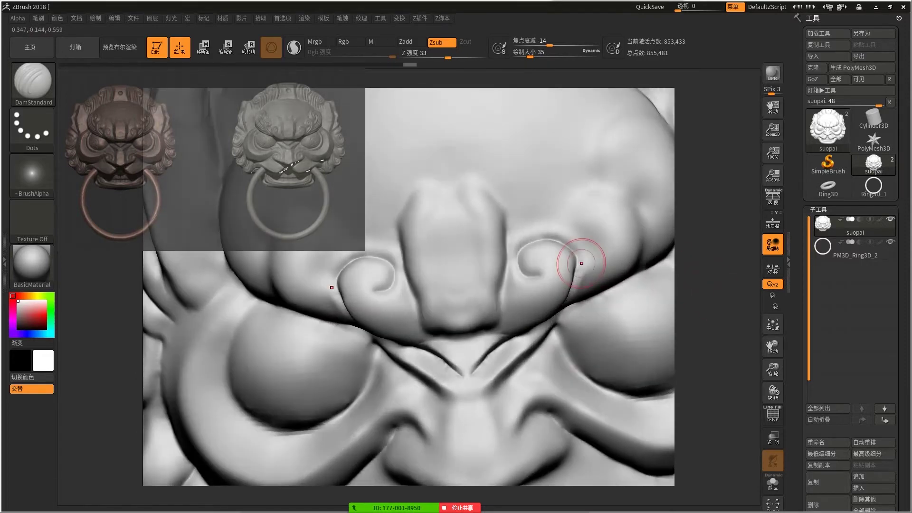
left_click_drag(575, 270, 573, 288)
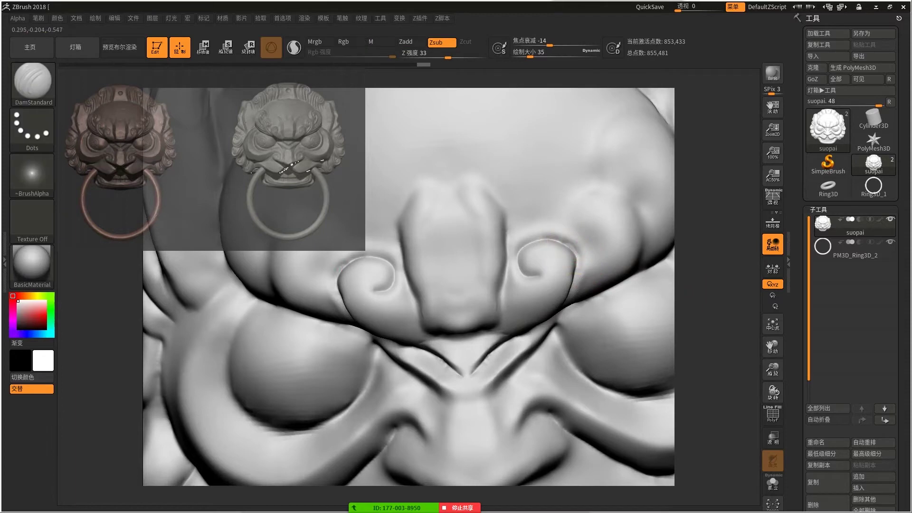
right_click_drag(578, 257, 565, 247)
- Sharpen the right brow curl's spiral and carve a deeper crease along the inner curl
key("ctrl")
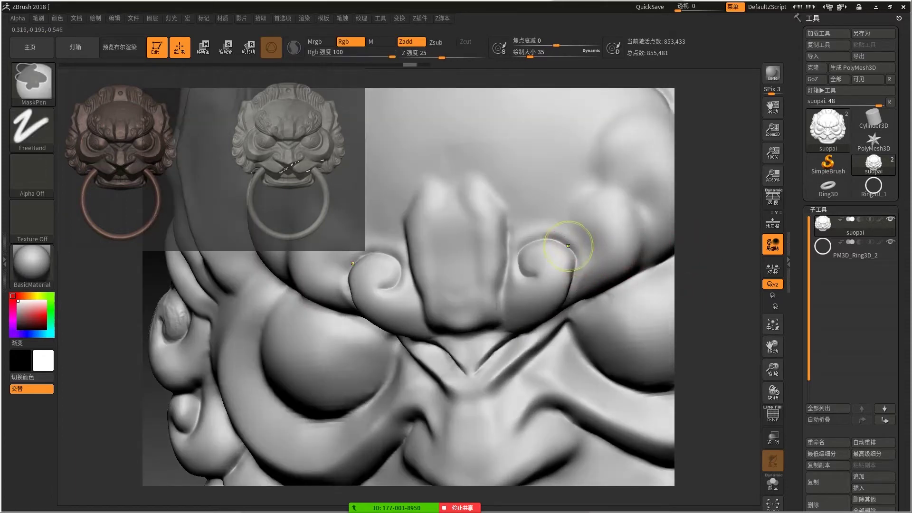
right_click_drag(559, 262, 523, 246)
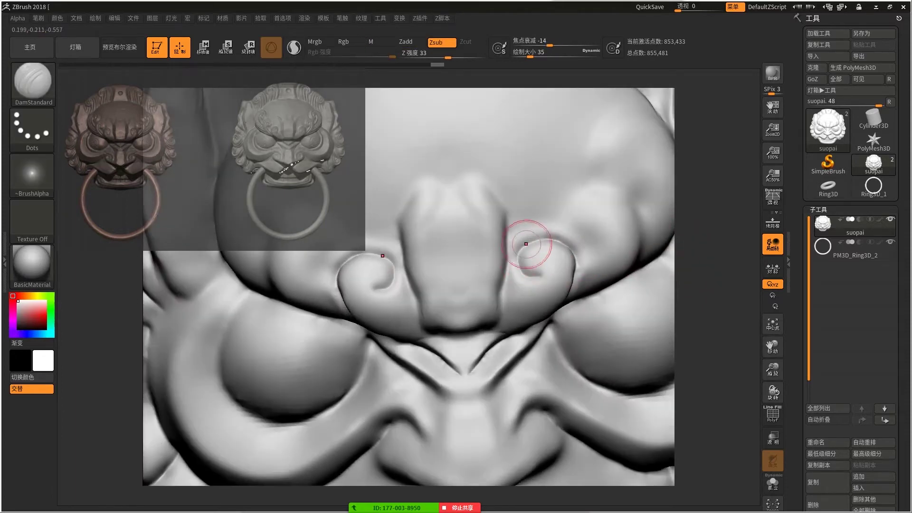
left_click_drag(515, 256, 522, 273)
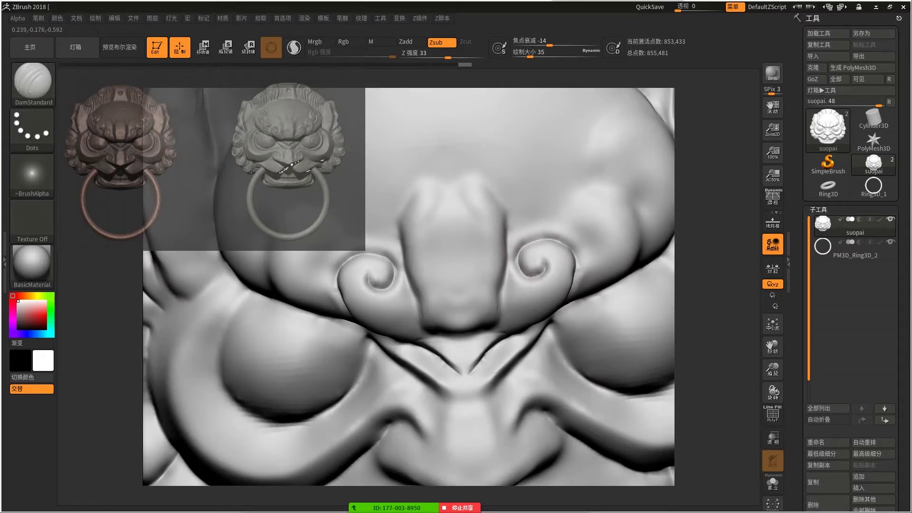
right_click_drag(644, 260, 549, 265)
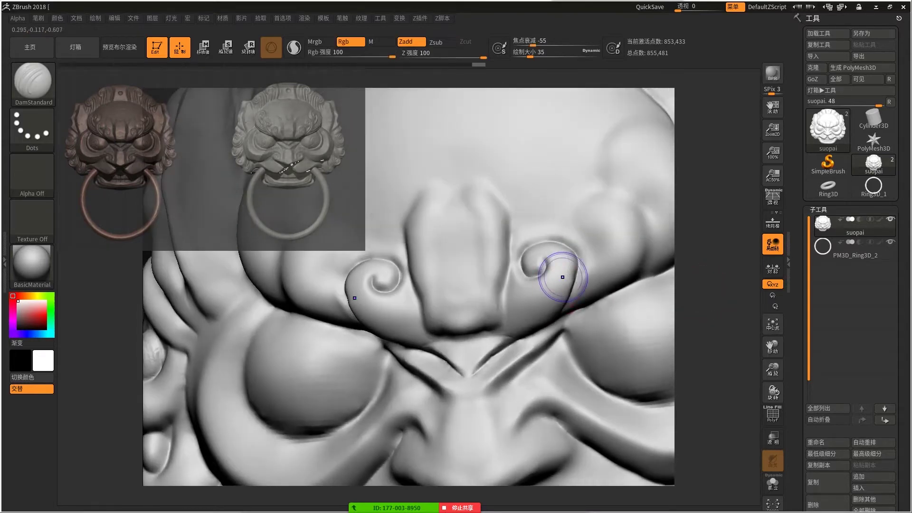
right_click_drag(709, 287, 703, 332)
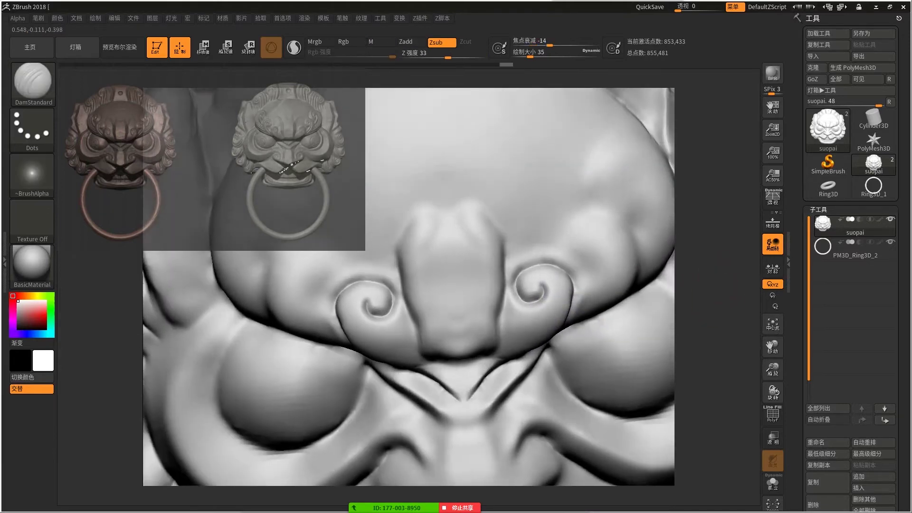
- Frame the lion head and inspect the carved forehead curls from several angles
key("f")
mouse_move(655, 254)
right_mouse_down("ctrl")
mouse_move(705, 345)
mouse_move(694, 366)
mouse_move(557, 273)
right_mouse_up("ctrl")
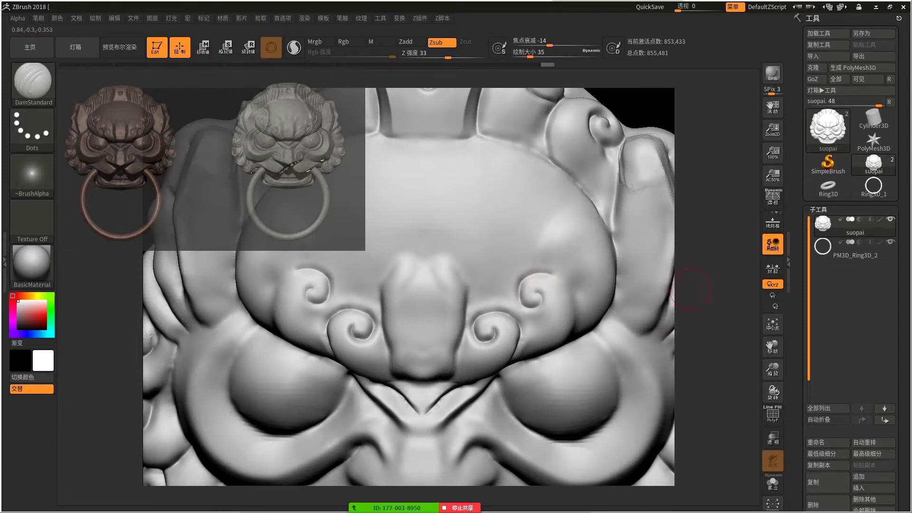
right_click_drag(551, 276, 554, 275)
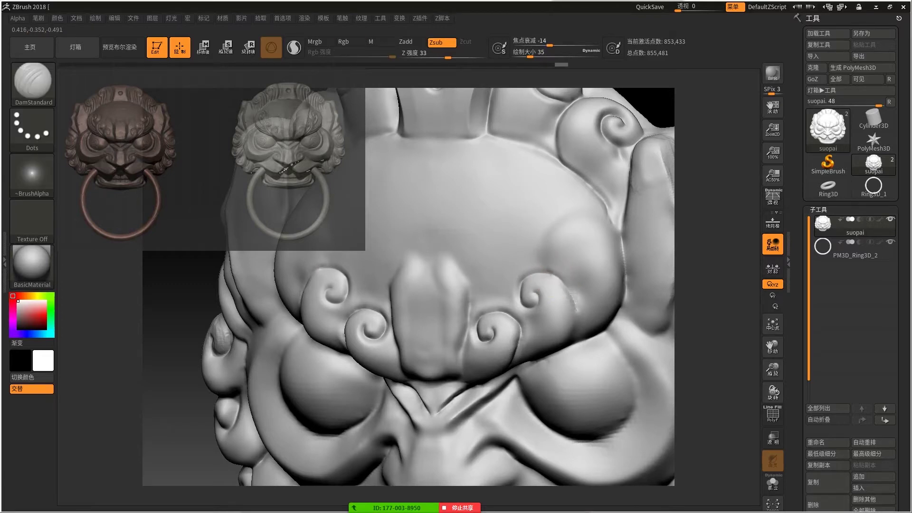
right_click_drag(606, 321, 593, 267)
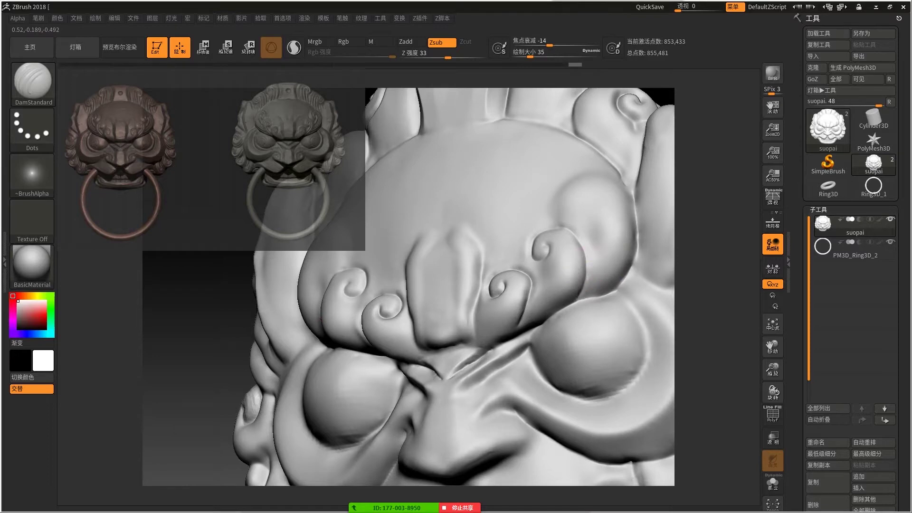
right_click_drag(603, 276, 602, 333)
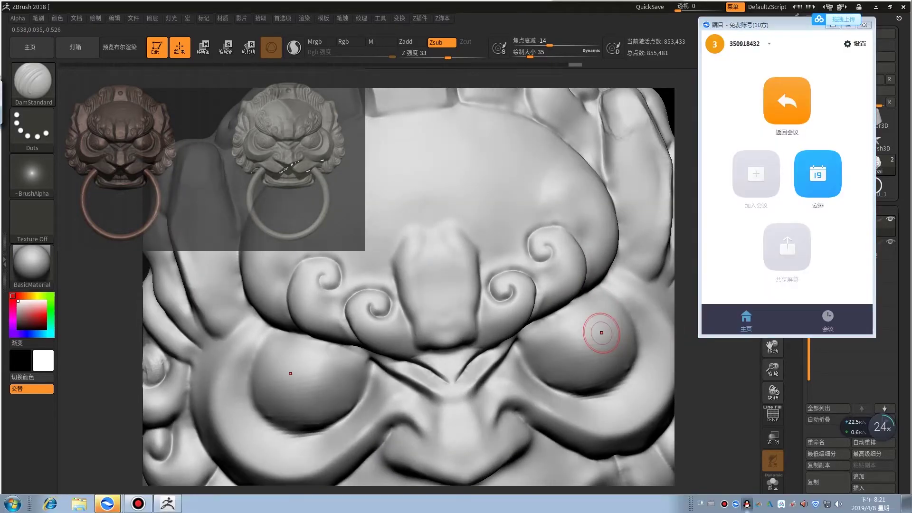
key("ctrl+alt+z")
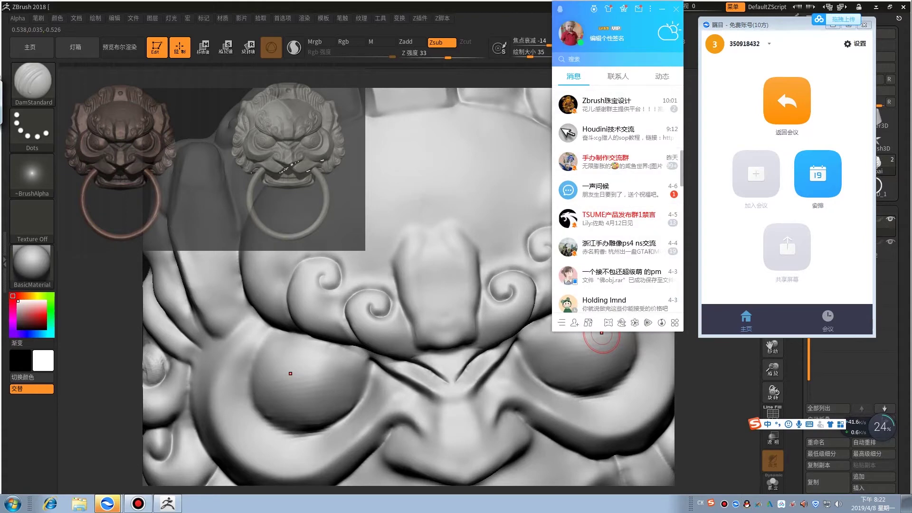
scroll(617, 159, "up", 2)
scroll(618, 159, "up", 3)
scroll(617, 159, "up", 3)
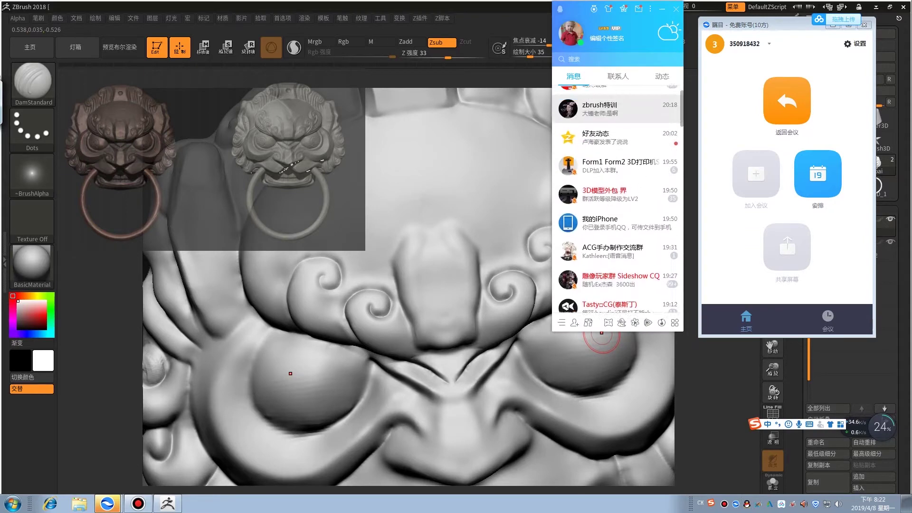
scroll(618, 159, "up", 3)
double_click(616, 155)
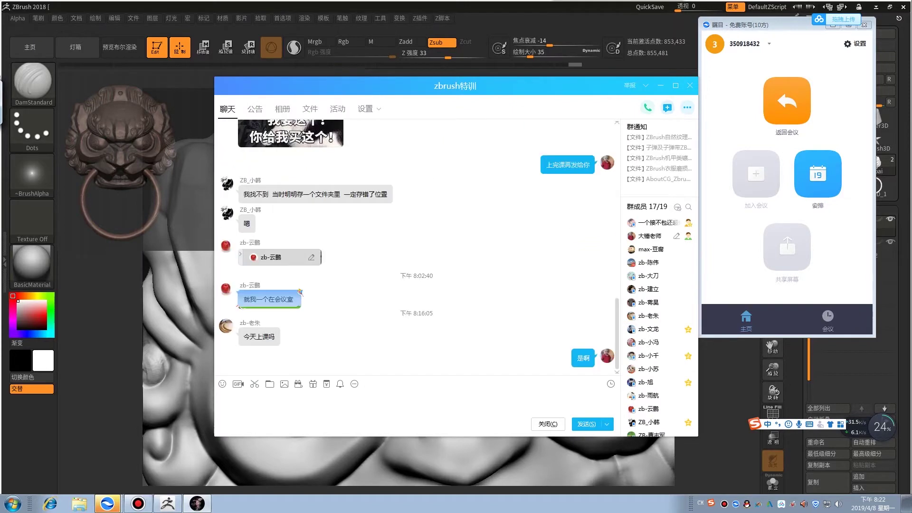
scroll(418, 247, "up", 3)
scroll(417, 247, "up", 3)
scroll(417, 246, "up", 3)
scroll(417, 247, "up", 3)
scroll(418, 247, "up", 3)
scroll(418, 247, "up", 3)
scroll(418, 247, "up", 3)
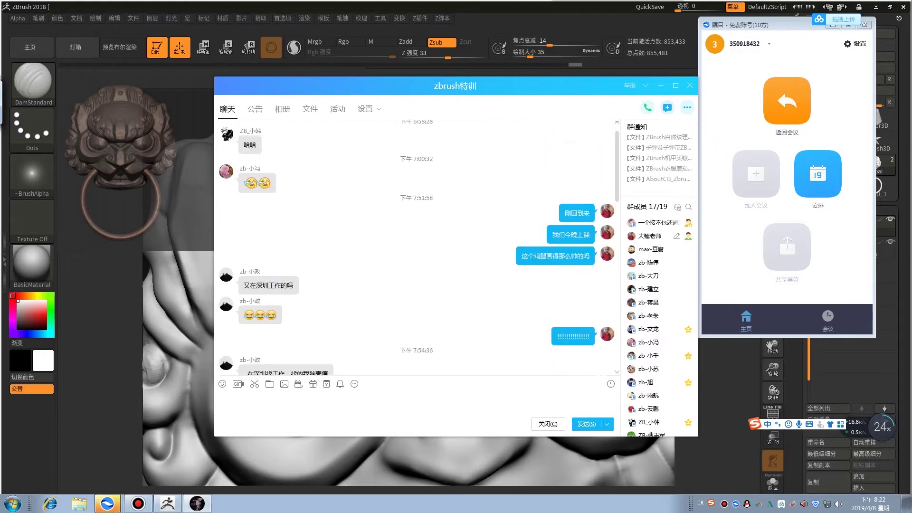
scroll(418, 247, "up", 3)
scroll(418, 247, "up", 2)
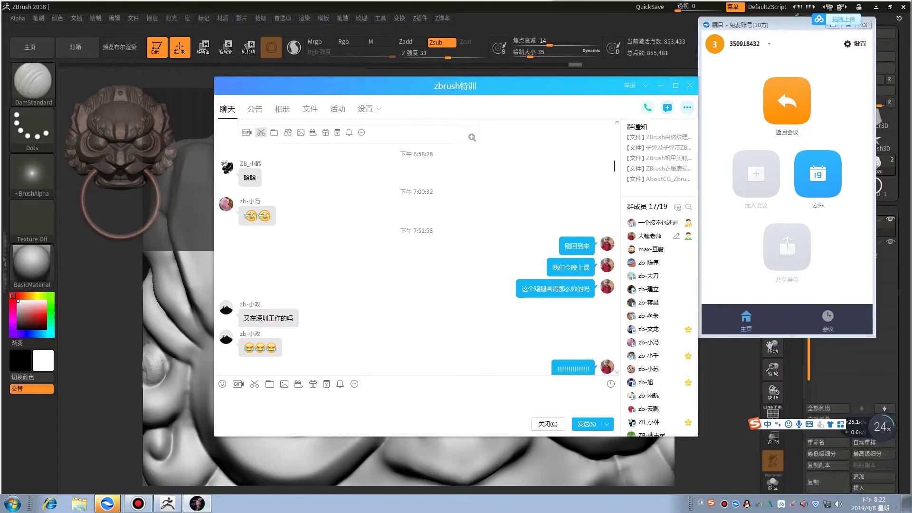
left_click(660, 85)
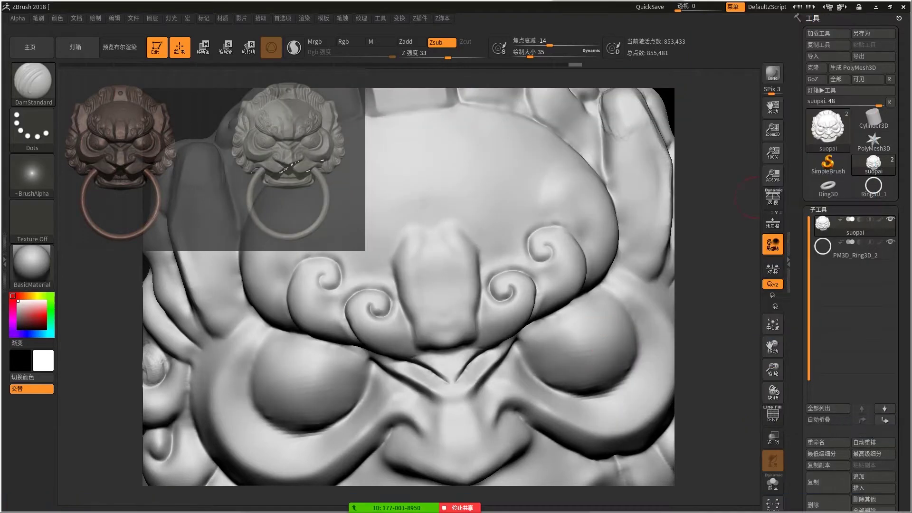
- Smooth and rework the upper curl on the right side of the forehead
mouse_move(605, 218)
left_mouse_down("shift")
mouse_move(617, 218)
mouse_move(524, 207)
mouse_move(574, 211)
left_mouse_up("shift")
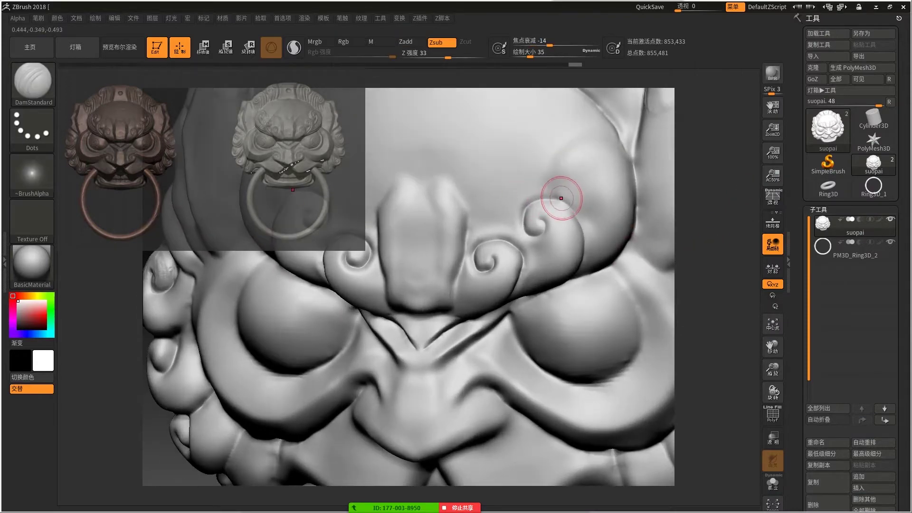
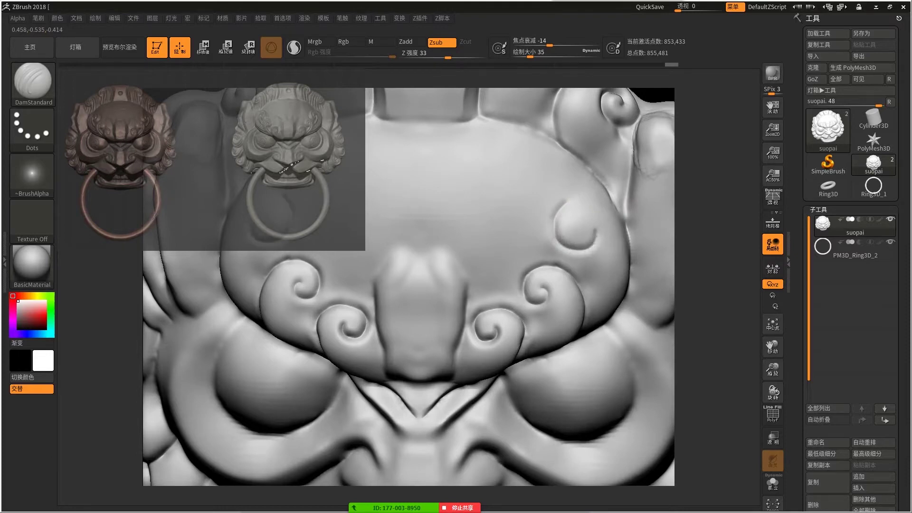
- Carve two DamStandard strokes into the right curl-to-cheek crease, orbiting to view it from below
left_click_drag(738, 249, 572, 201)
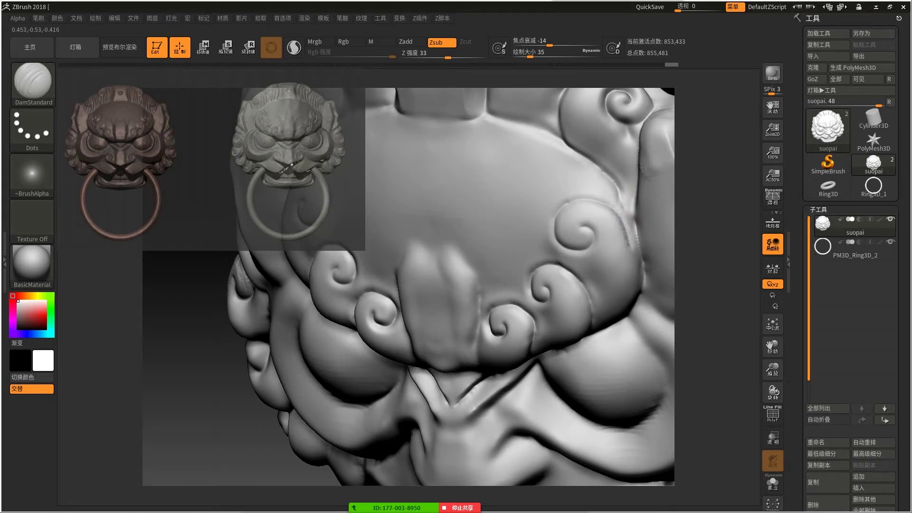
left_click_drag(728, 270, 621, 240)
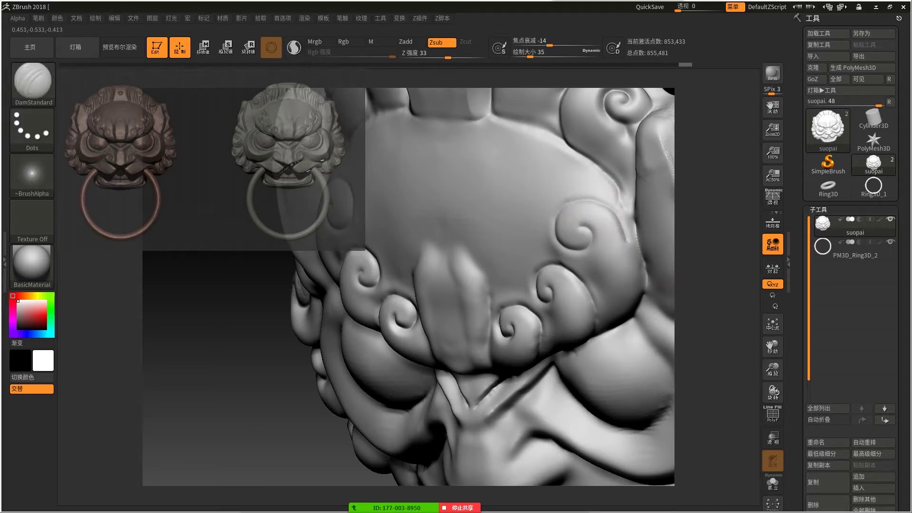
mouse_move(634, 298)
left_mouse_down("shift")
mouse_move(618, 266)
mouse_move(639, 292)
left_mouse_up("shift")
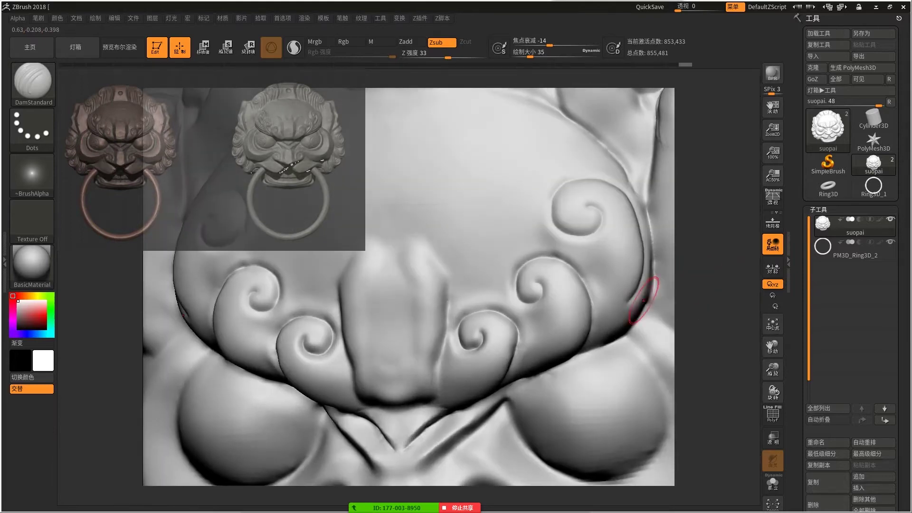
left_click_drag(597, 327, 634, 298)
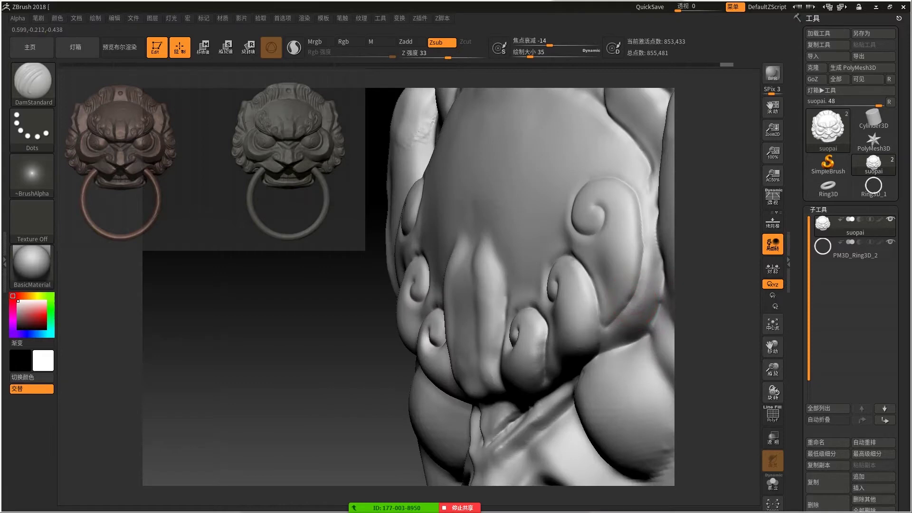
mouse_move(700, 301)
left_mouse_down()
mouse_move(716, 285)
mouse_move(607, 240)
left_mouse_up()
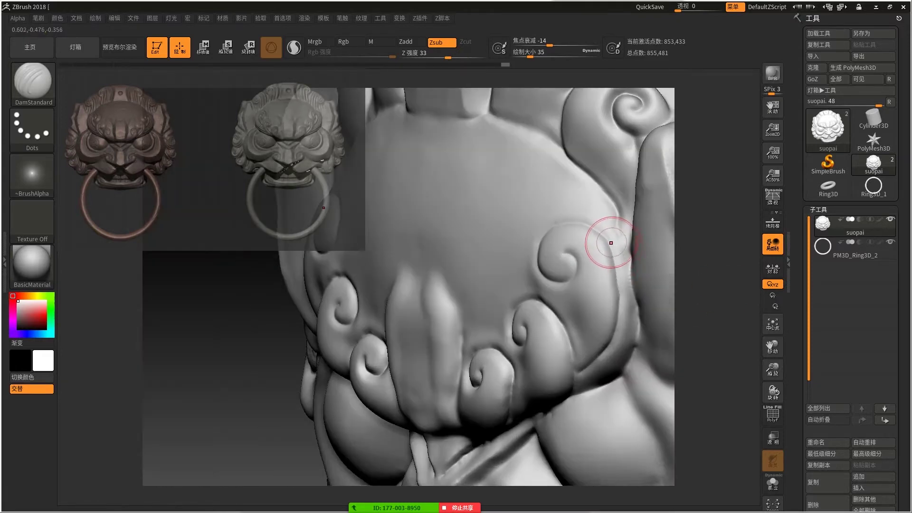
left_click_drag(625, 290, 615, 239)
left_click_drag(620, 323, 617, 279)
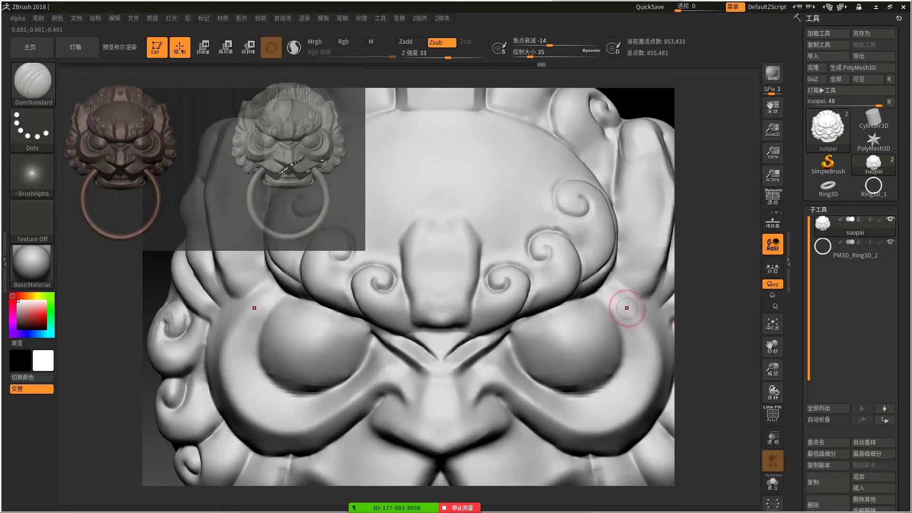
right_click_drag(647, 193, 520, 271)
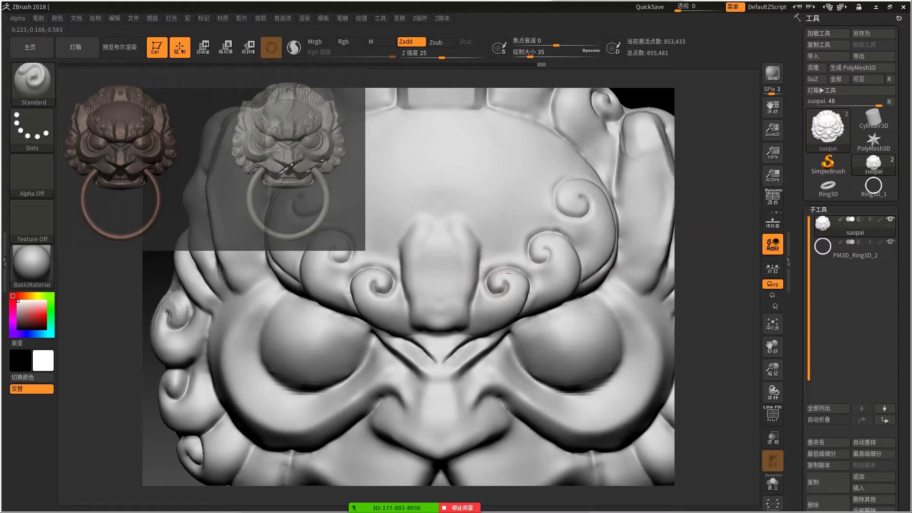
- Enlarge the Standard brush and re-sculpt the right brow curl, softening its centre and crispening it
key("bracketright")
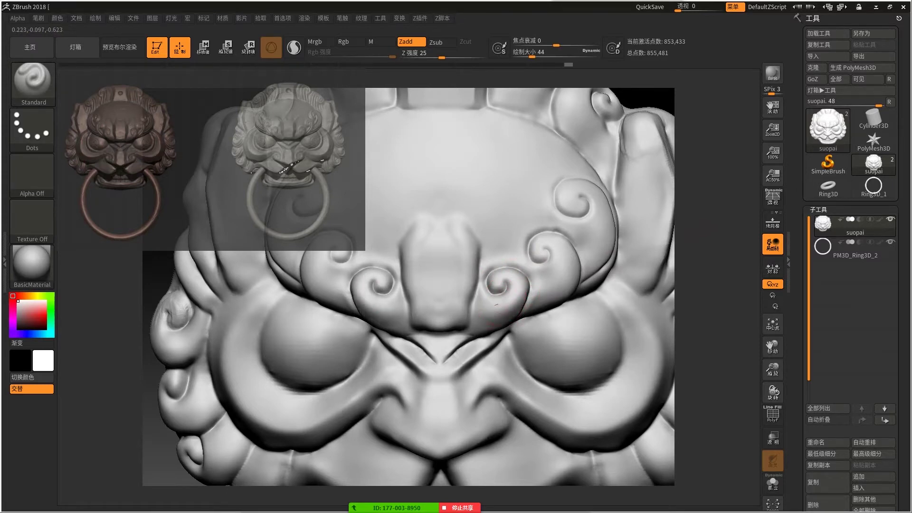
left_click(515, 305)
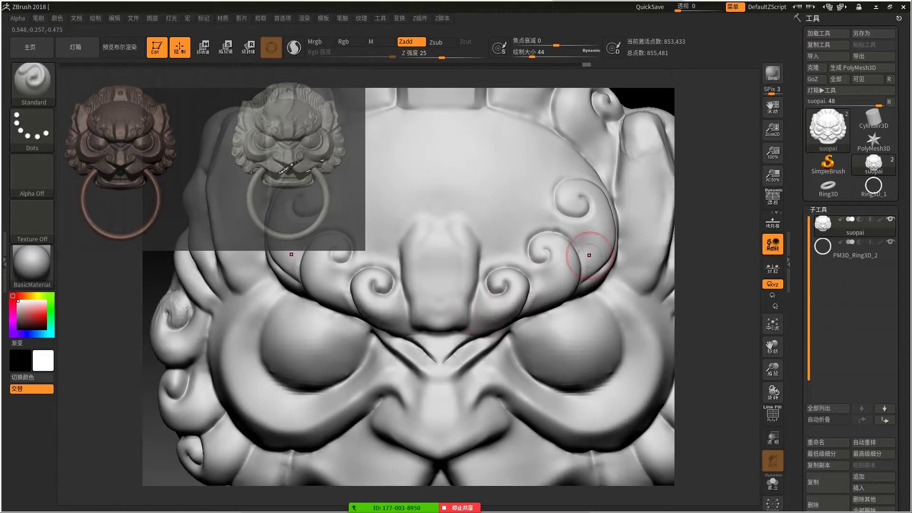
left_click_drag(677, 257, 679, 280)
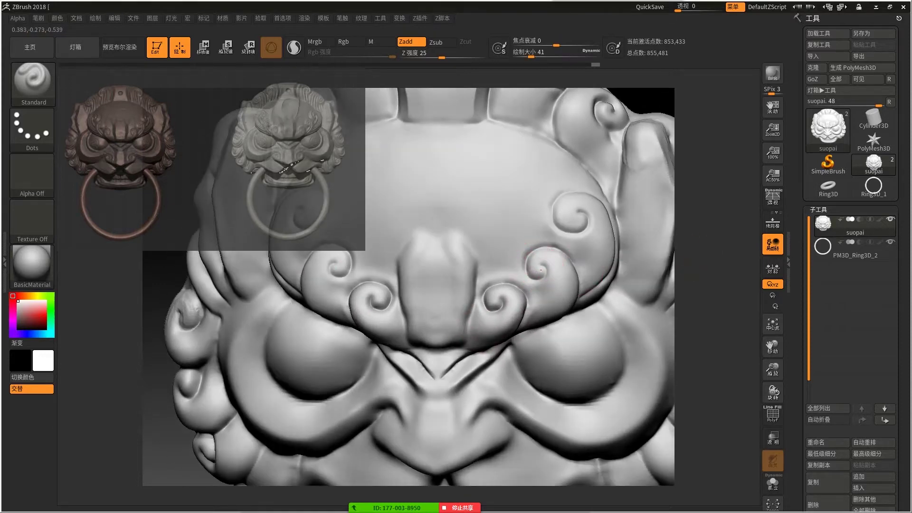
left_click(541, 269)
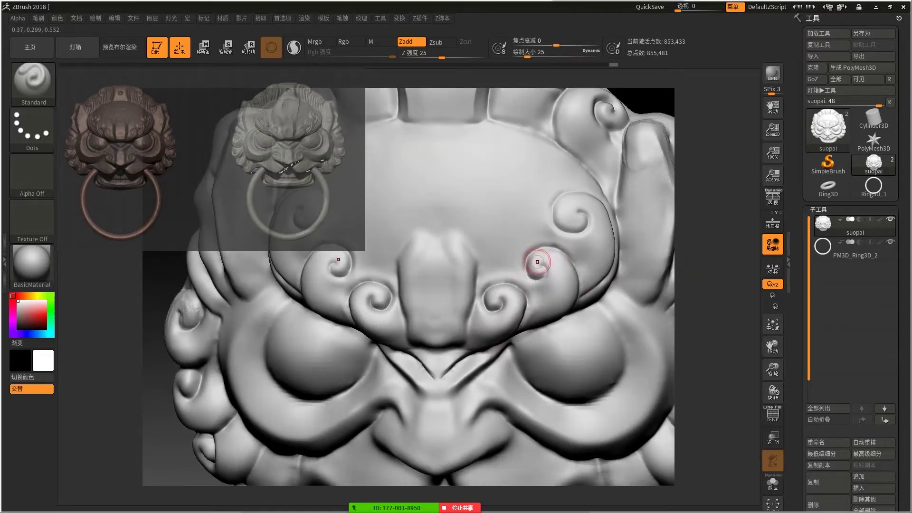
left_click_drag(550, 259, 546, 259)
left_click_drag(546, 278, 543, 255)
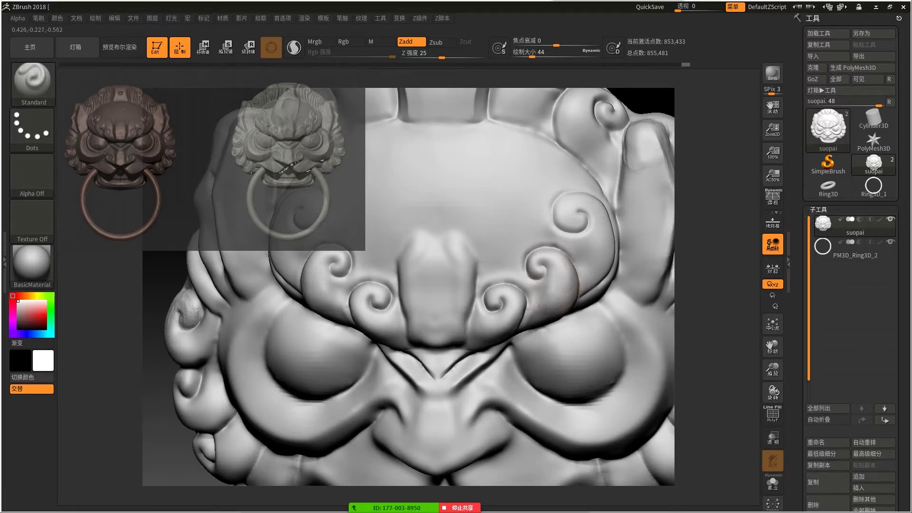
- Orbit left and right to check the curls, then load the DamStandard brush
right_click_drag(545, 303, 590, 284)
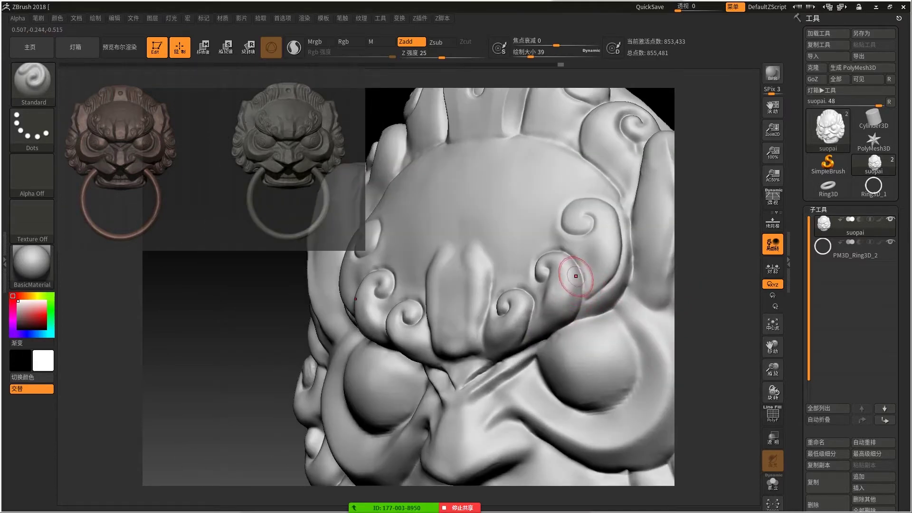
mouse_move(655, 271)
right_mouse_down()
mouse_move(617, 266)
mouse_move(561, 313)
right_mouse_up()
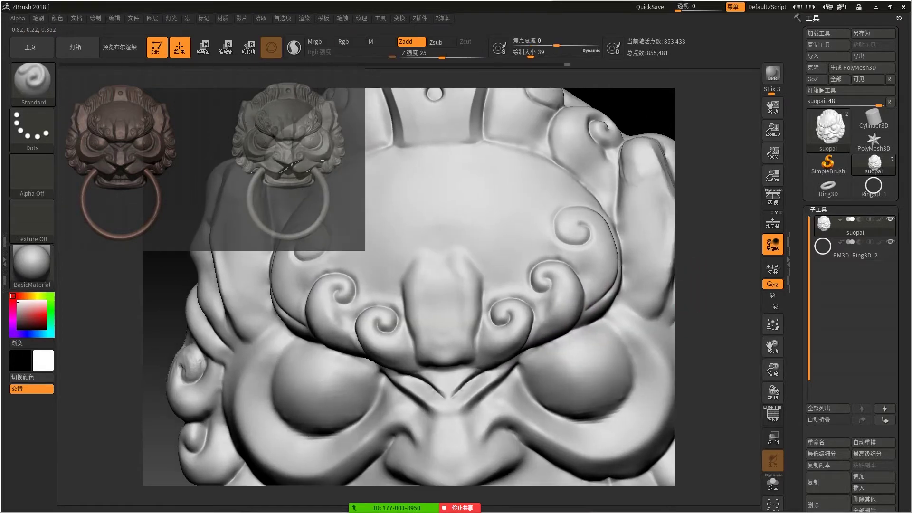
mouse_move(560, 311)
right_mouse_down()
mouse_move(612, 296)
mouse_move(674, 297)
right_mouse_up()
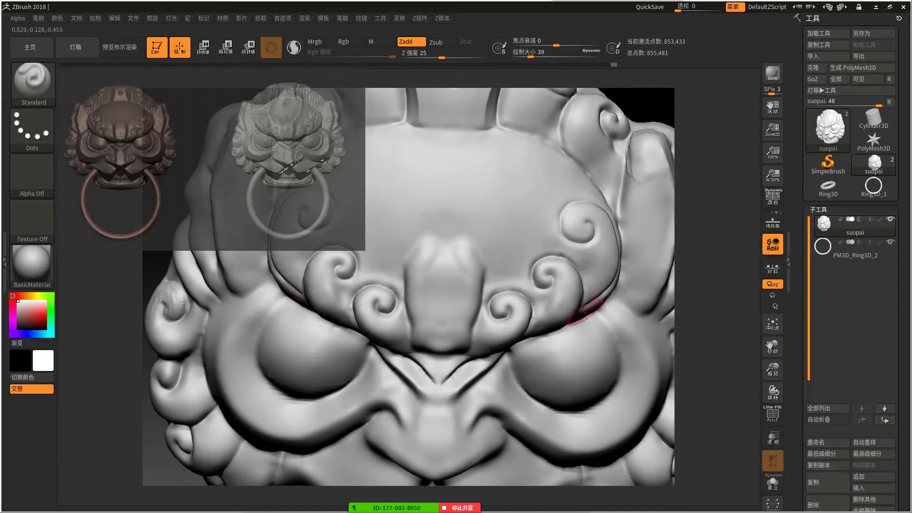
right_click_drag(546, 284, 499, 287)
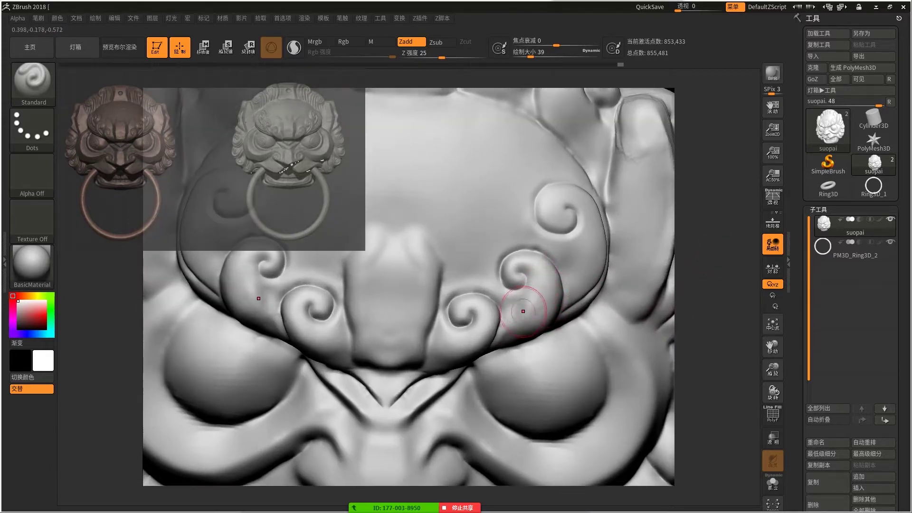
key("b")
key("d")
key("s")
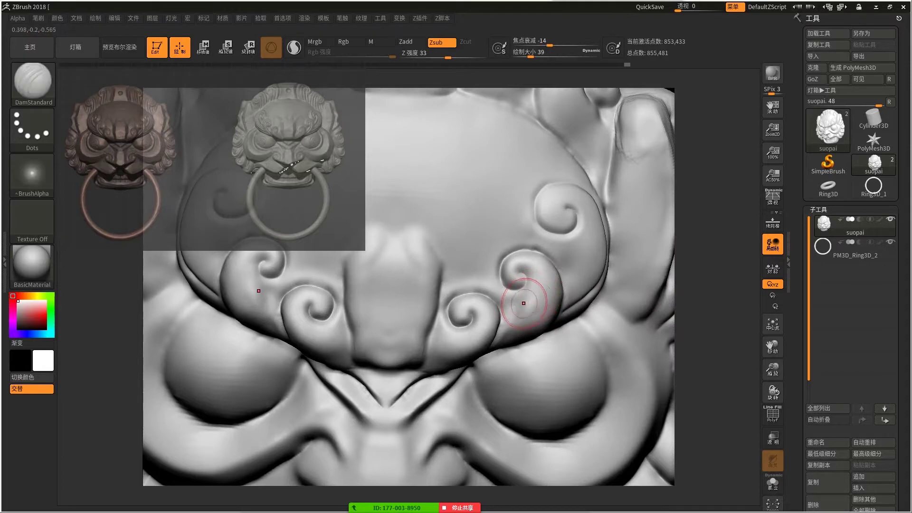
- Carve sharper spiral creases into the right curl and the upper-right curl with DamStandard
left_click_drag(526, 285, 527, 281)
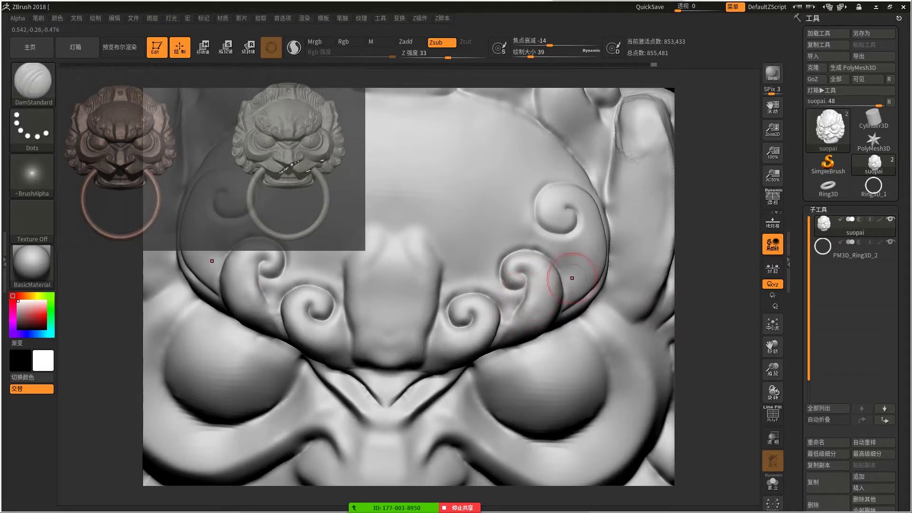
right_click_drag(572, 278, 569, 235)
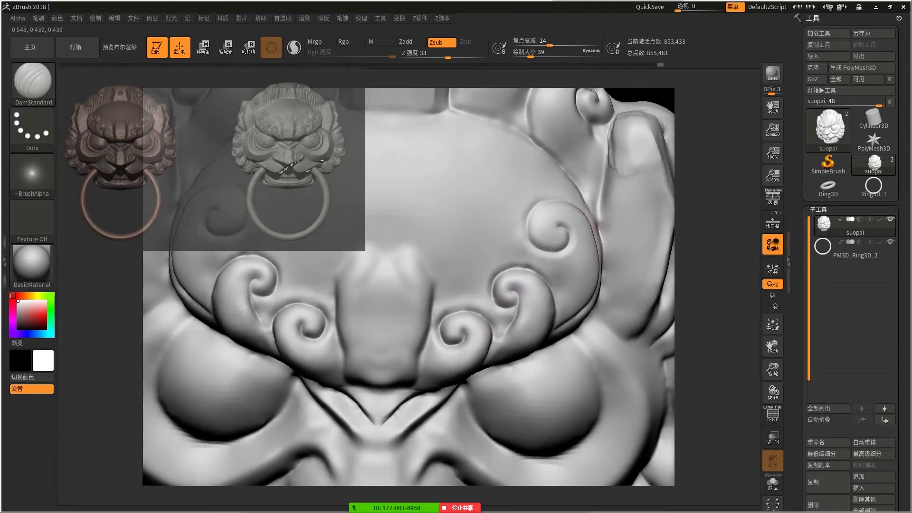
right_click_drag(550, 306, 571, 248)
left_click_drag(571, 248, 571, 259)
right_click_drag(707, 266, 584, 237)
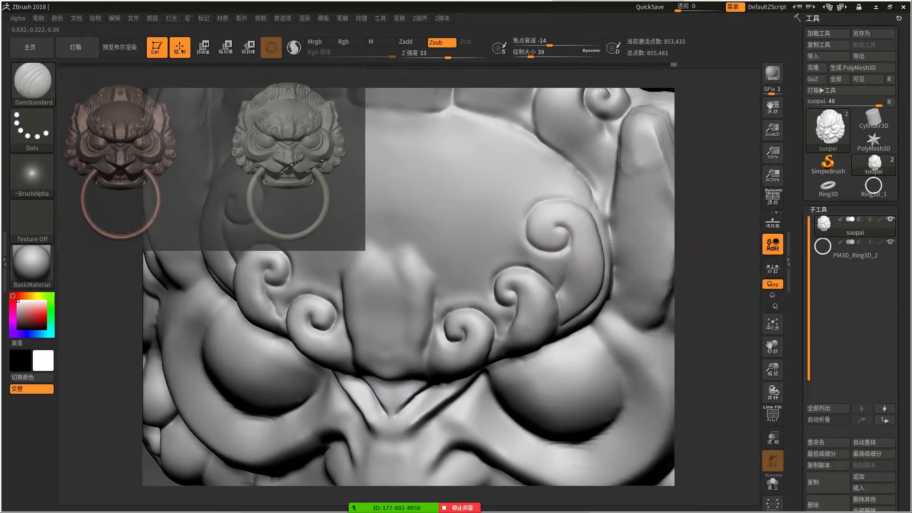
right_click_drag(713, 261, 589, 235)
- Reshape the upper-right curl's outer rim with the Standard brush
key("b")
key("s")
key("t")
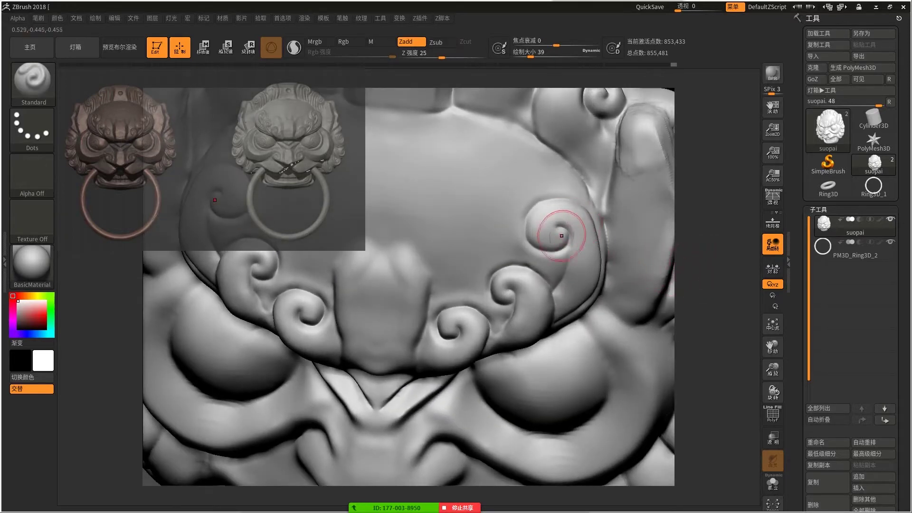
mouse_move(543, 235)
left_mouse_down()
mouse_move(589, 263)
mouse_move(575, 295)
left_mouse_up()
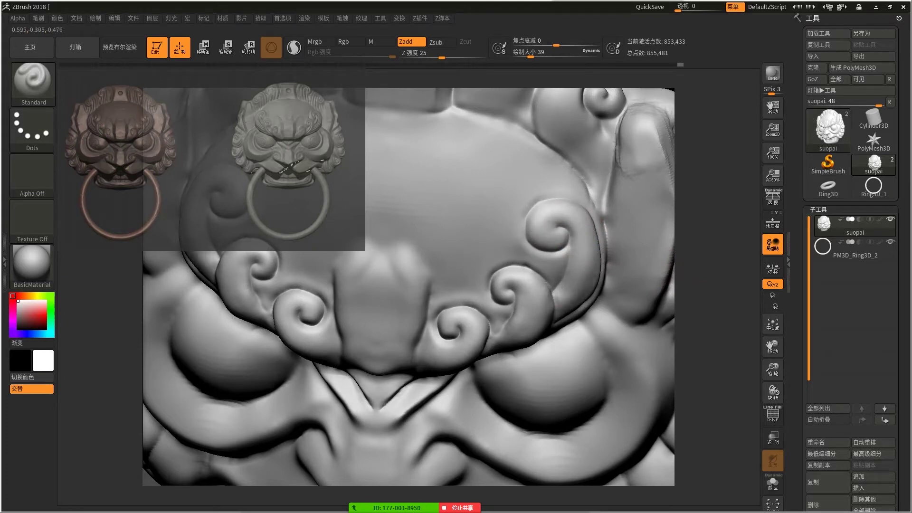
right_click_drag(570, 261, 602, 265)
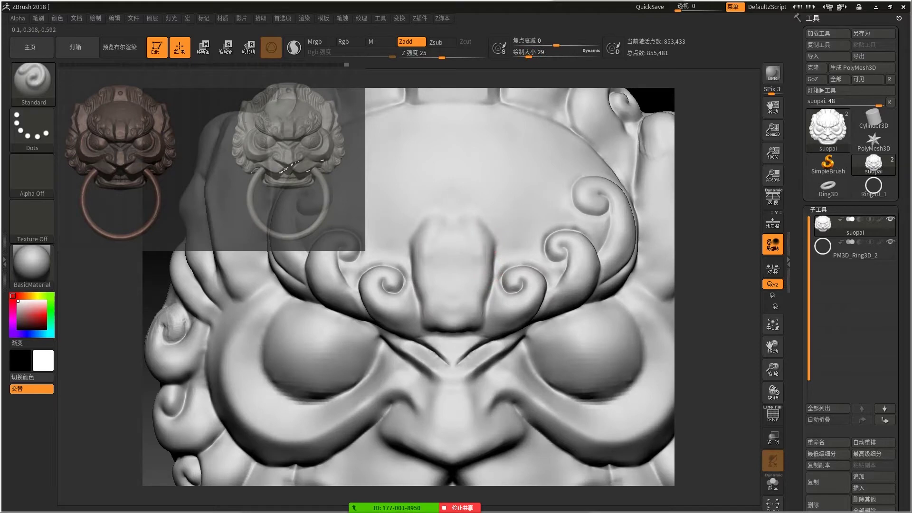
- Raise mirrored vertical ridges down both sides of the forehead tab with three strokes
left_click_drag(474, 263, 475, 311)
left_click_drag(479, 247, 479, 304)
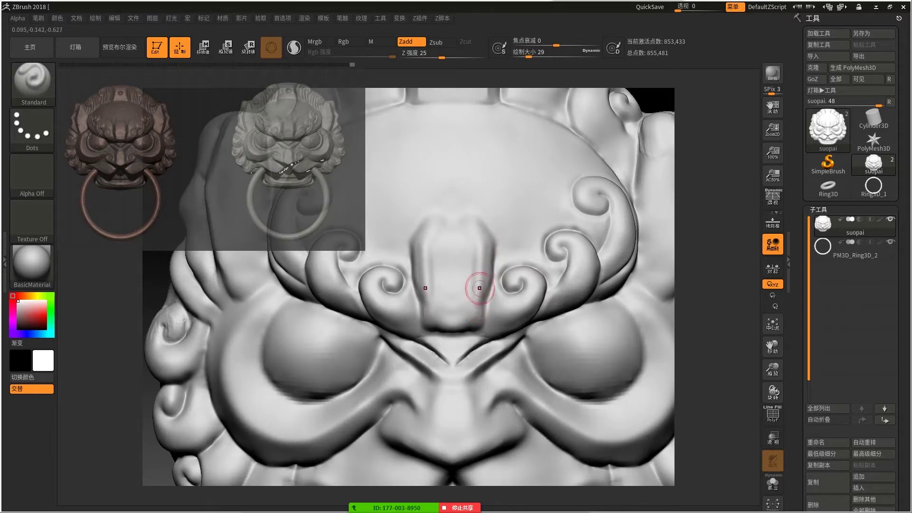
left_click_drag(477, 293, 475, 323)
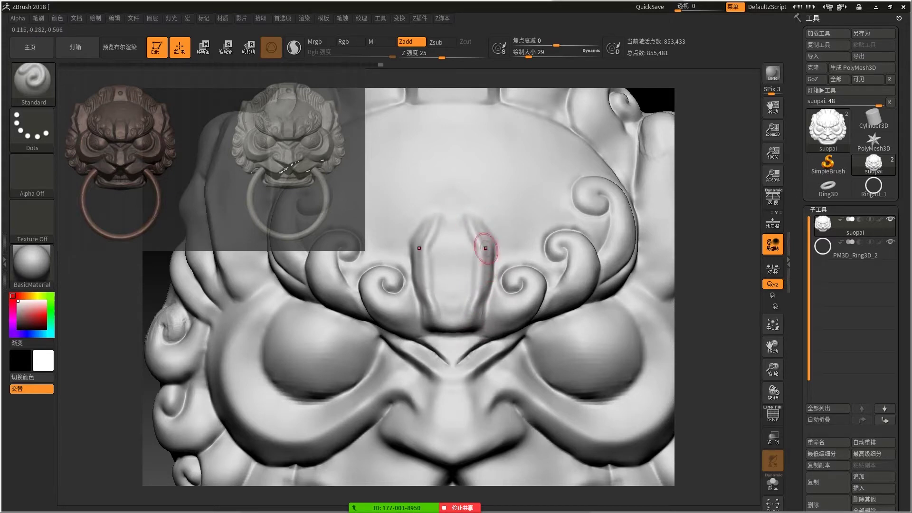
mouse_move(553, 279)
right_mouse_down()
mouse_move(561, 285)
mouse_move(474, 236)
right_mouse_up()
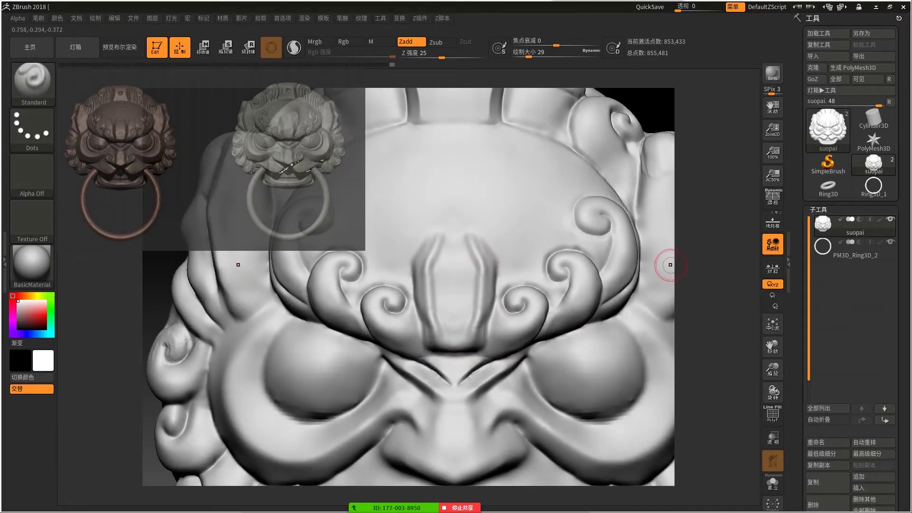
right_click_drag(708, 265, 590, 285)
key("b")
key("c")
key("b")
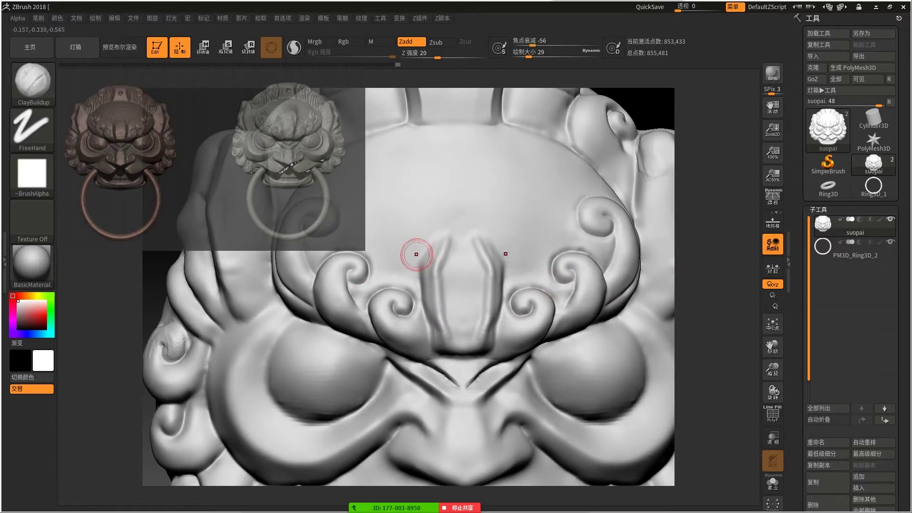
- Build up clay along the forehead tab's top and smooth out the stroke marks
mouse_move(464, 273)
left_mouse_down()
mouse_move(463, 248)
mouse_move(455, 337)
left_mouse_up()
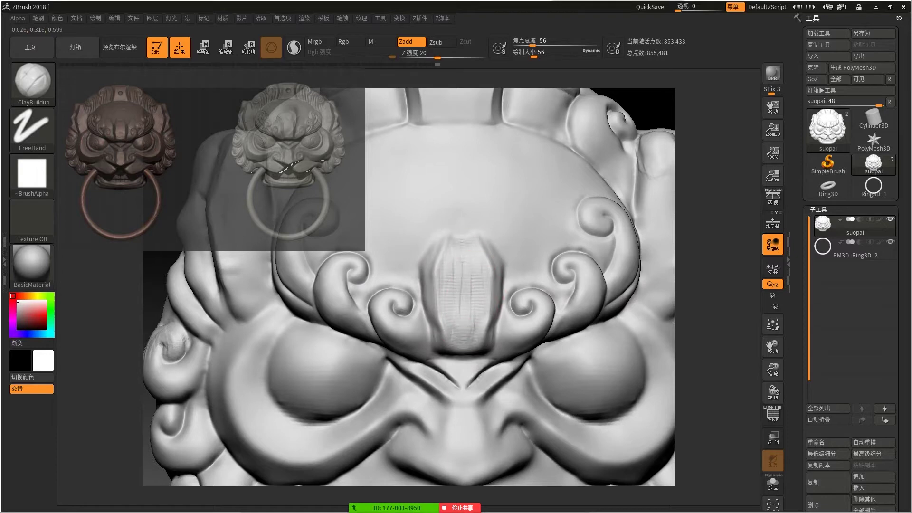
right_click_drag(480, 331, 584, 279, "shift")
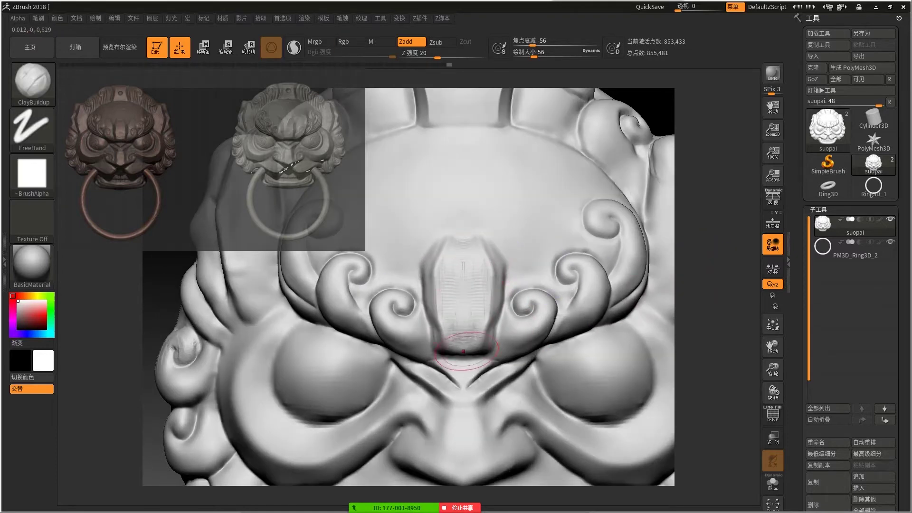
left_click_drag(468, 274, 470, 324)
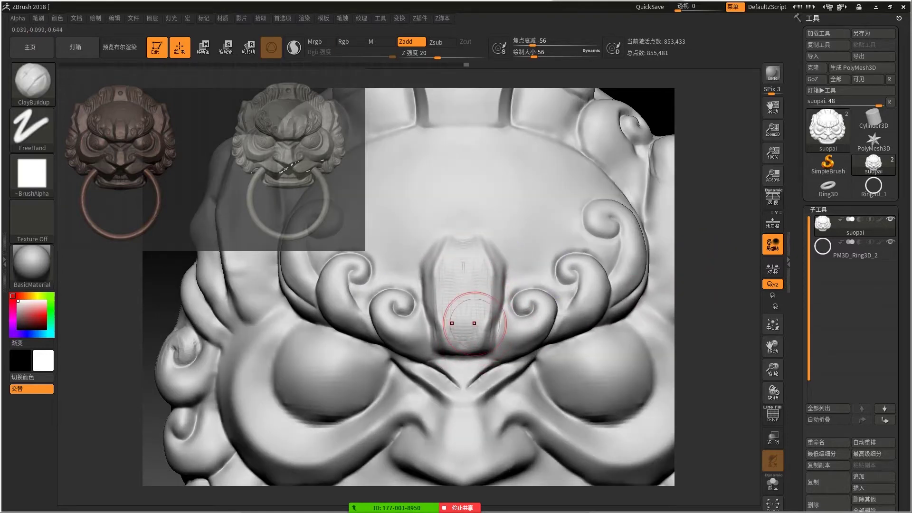
key("f")
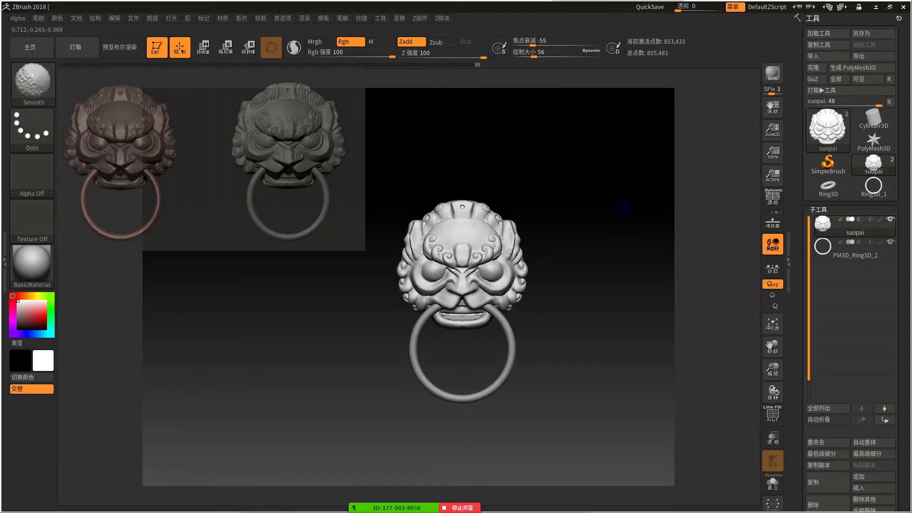
scroll(509, 290, "up", 5)
scroll(509, 290, "up", 1)
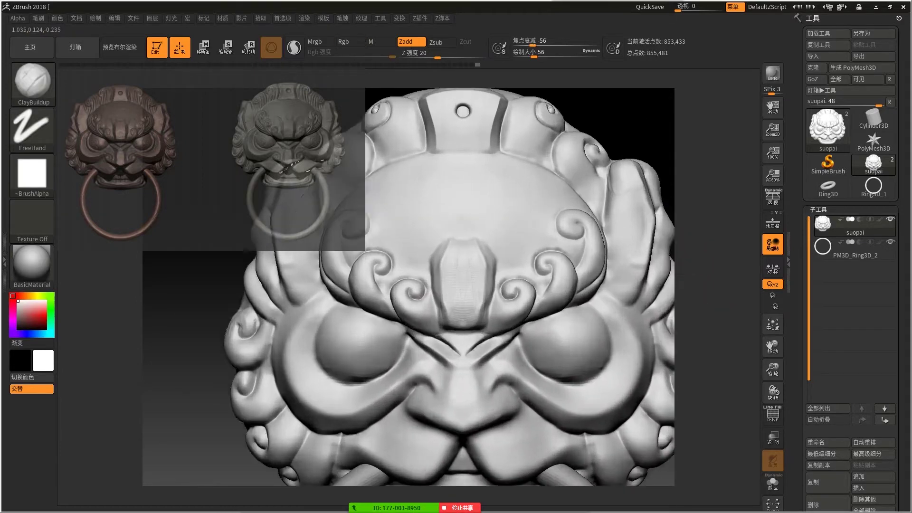
scroll(509, 290, "up", 2)
left_click_drag(509, 290, 501, 265, "shift")
key("bracketleft")
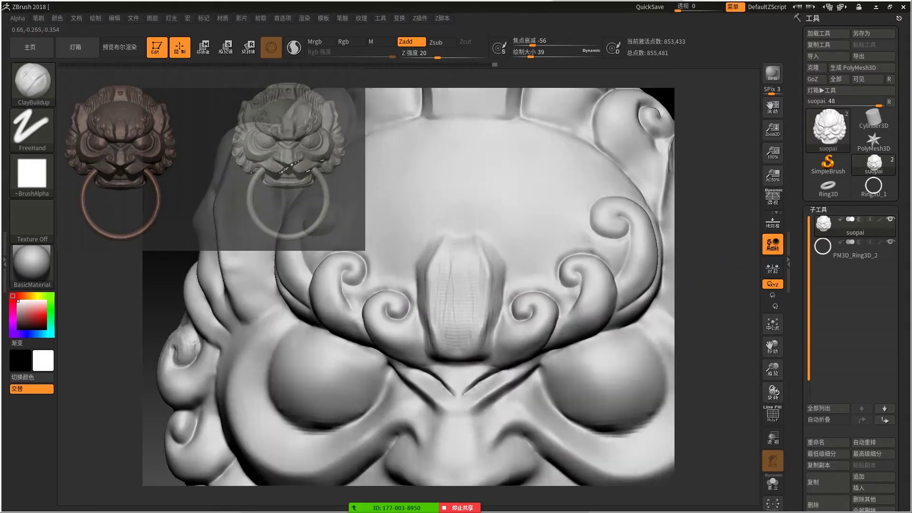
- Set the ClayBuildup draw size to 20 and tilt the model to check the tab's top edge
left_click_drag(616, 285, 461, 350)
key("s")
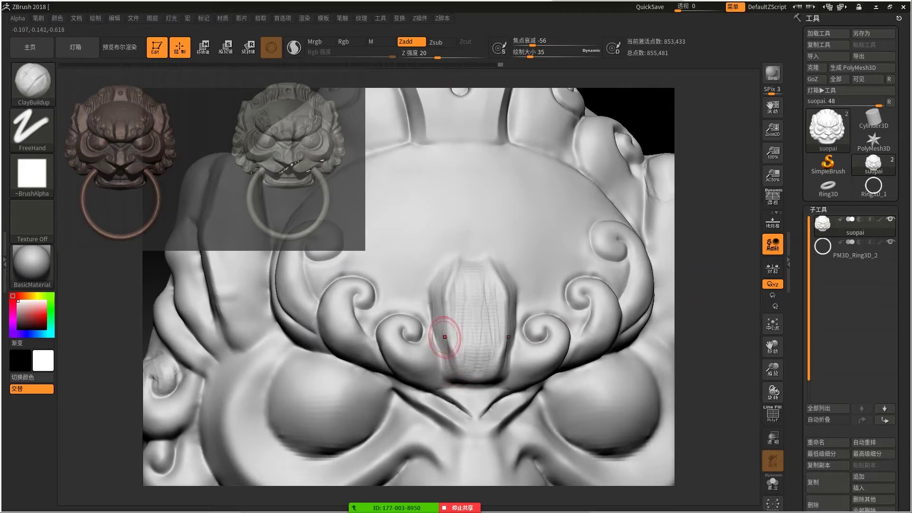
key("s")
left_click_drag(461, 364, 457, 365)
key("ctrl+z")
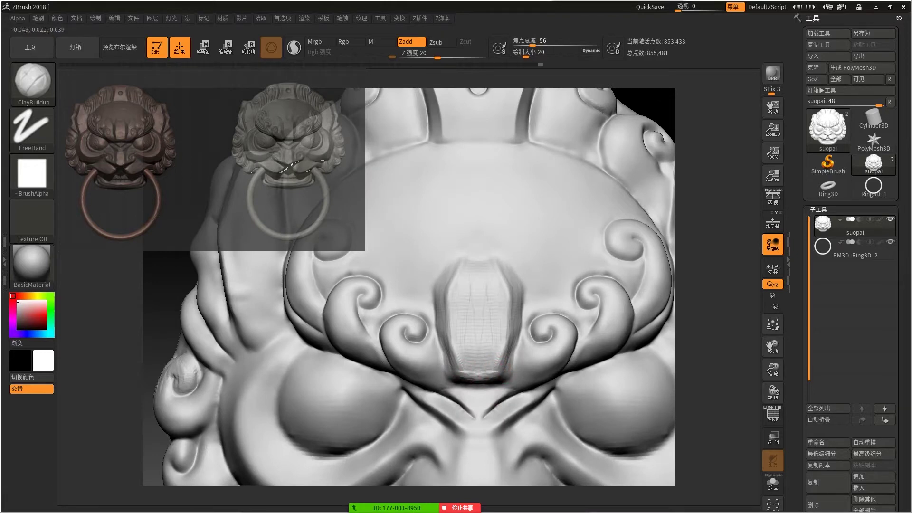
left_click_drag(709, 336, 526, 313)
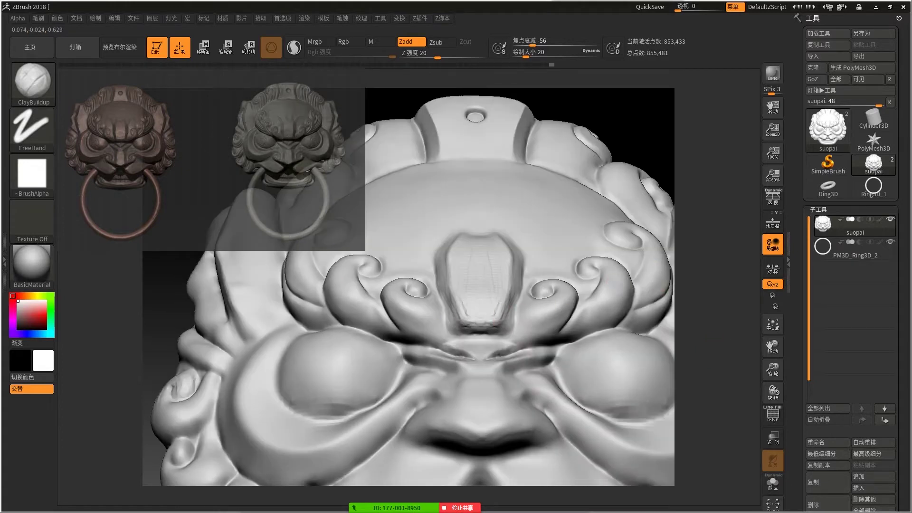
right_click_drag(519, 315, 674, 332)
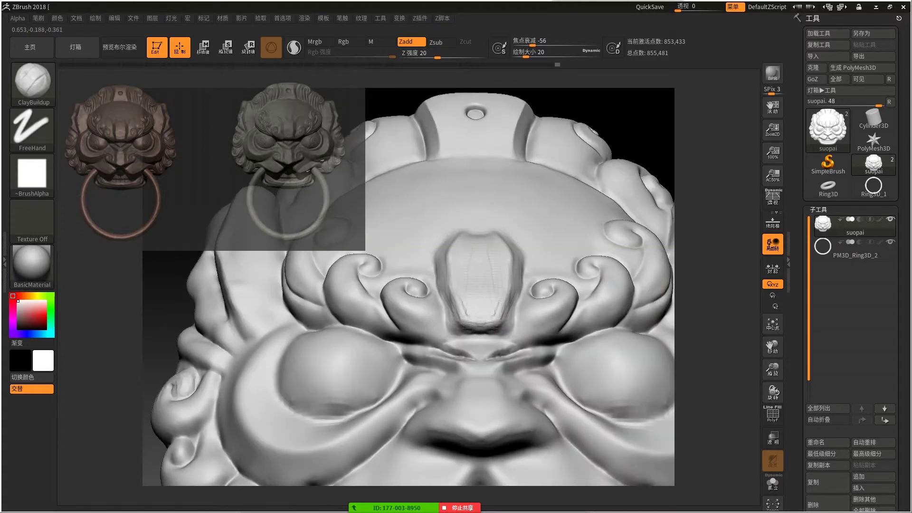
- Shift-smooth the forehead tab's edges, top and upper surface
key("shift")
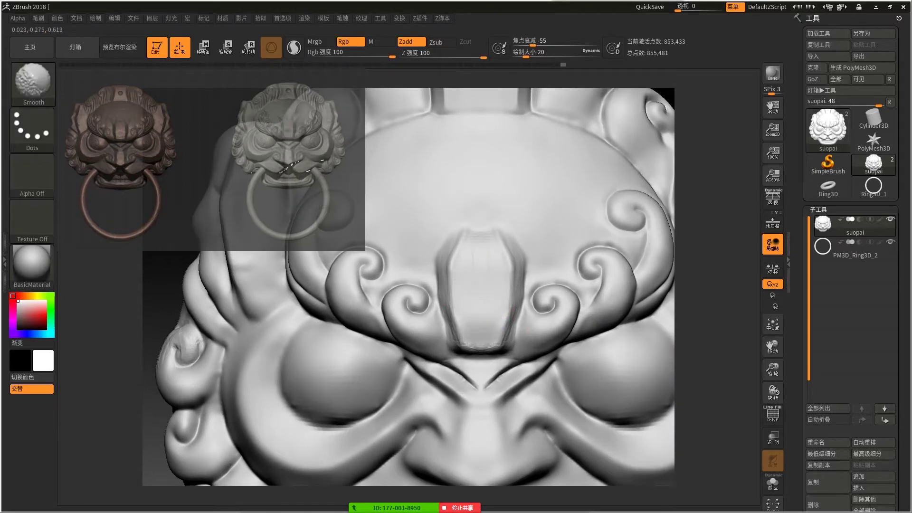
right_click_drag(519, 350, 598, 351)
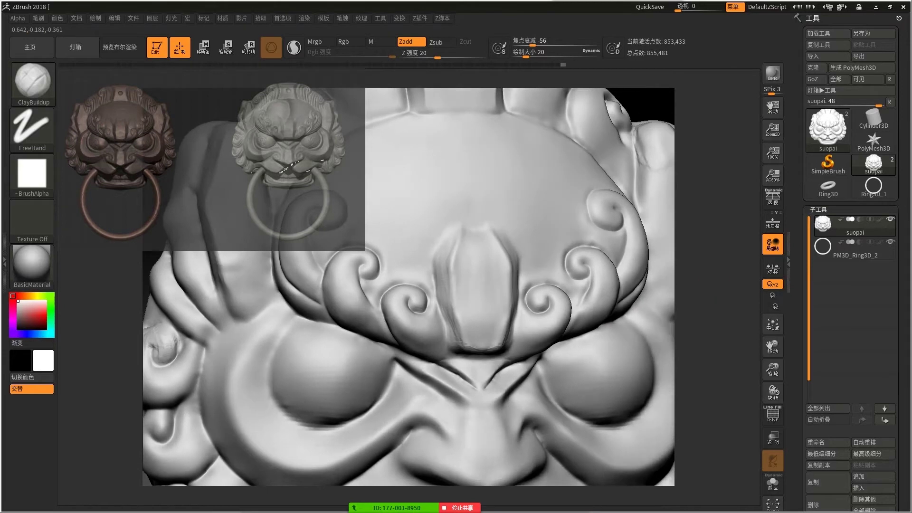
right_click_drag(459, 266, 459, 250, "alt")
key("shift")
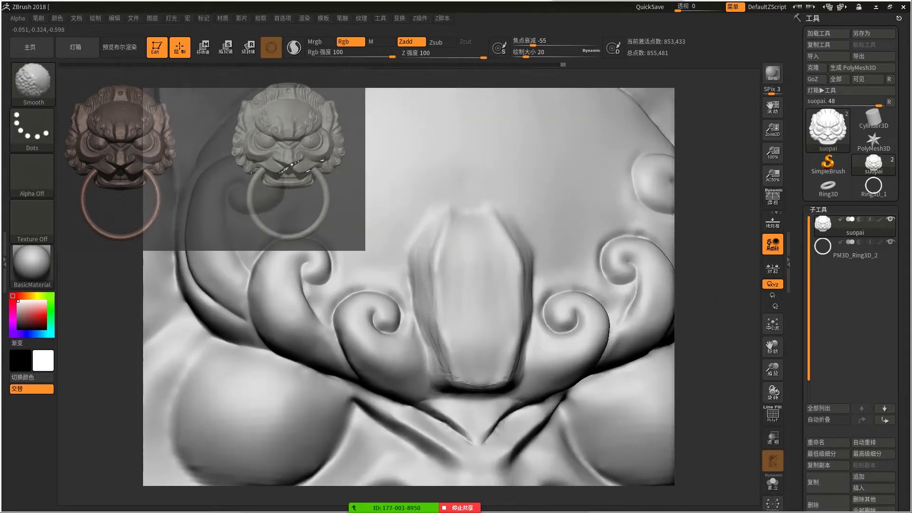
right_click_drag(451, 325, 505, 281)
key("shift")
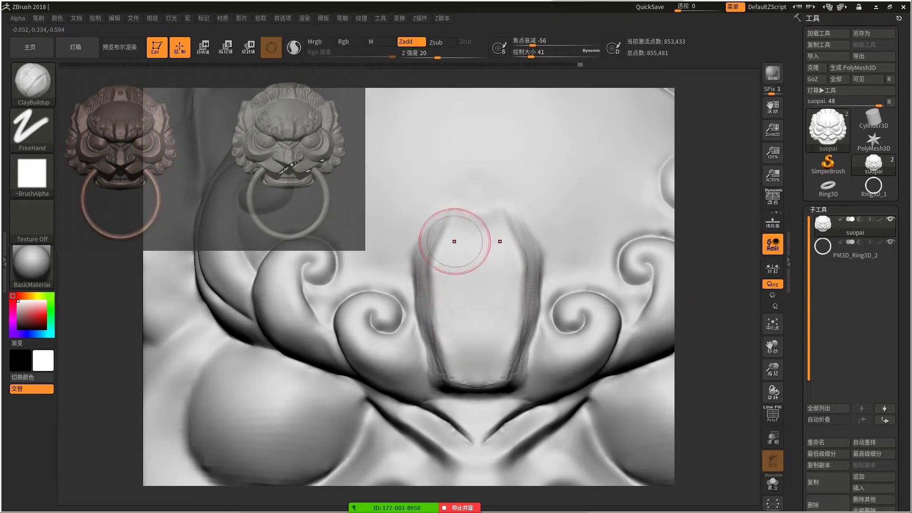
right_click_drag(586, 275, 472, 265)
key("shift")
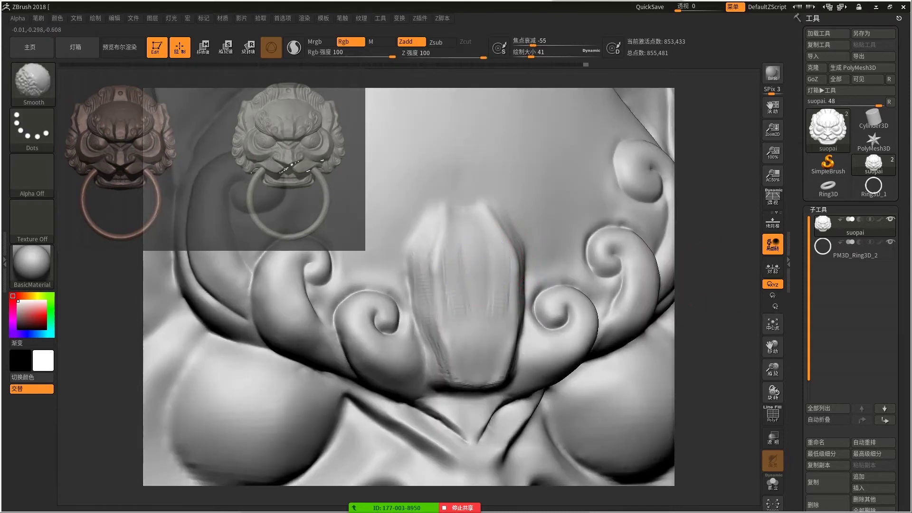
key("ctrl")
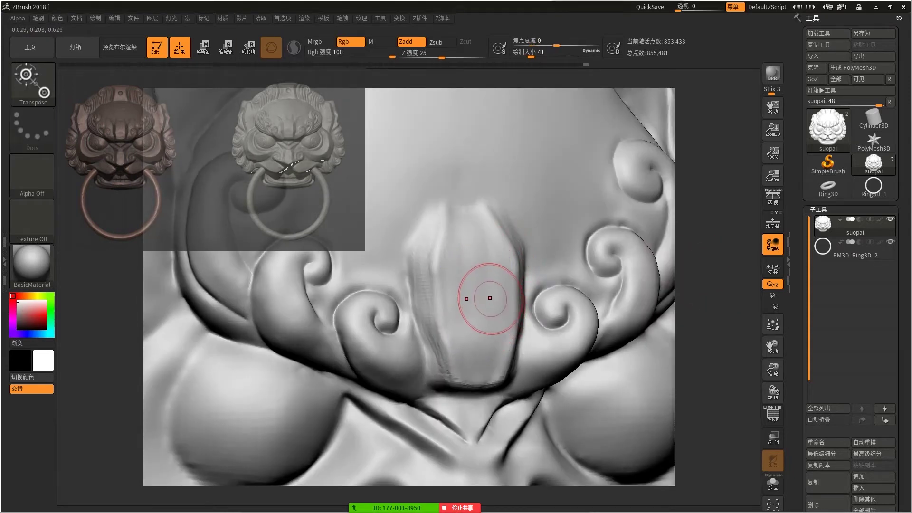
key("w")
key("q")
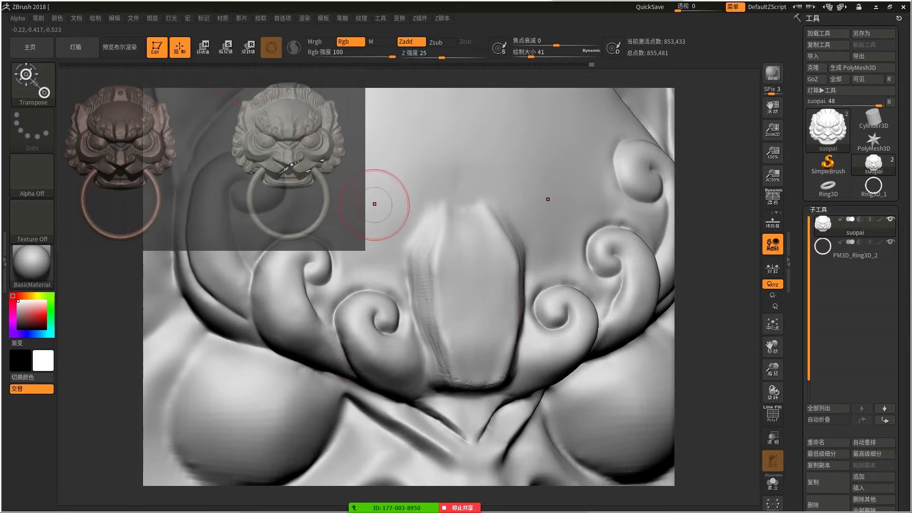
- Load the hPolish brush at draw size 31 and open its quick settings
key("q")
key("b")
key("h")
key("p")
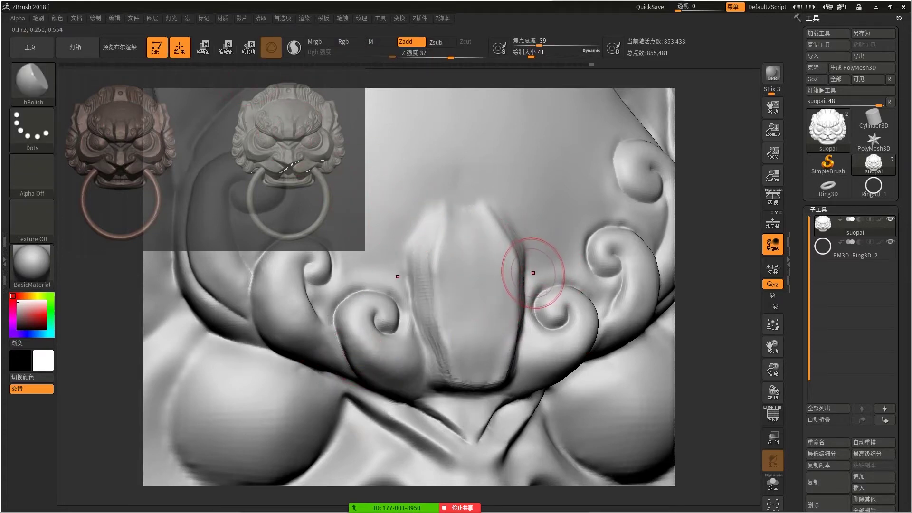
right_click_drag(546, 258, 589, 254)
key("s")
left_click_drag(512, 263, 498, 234)
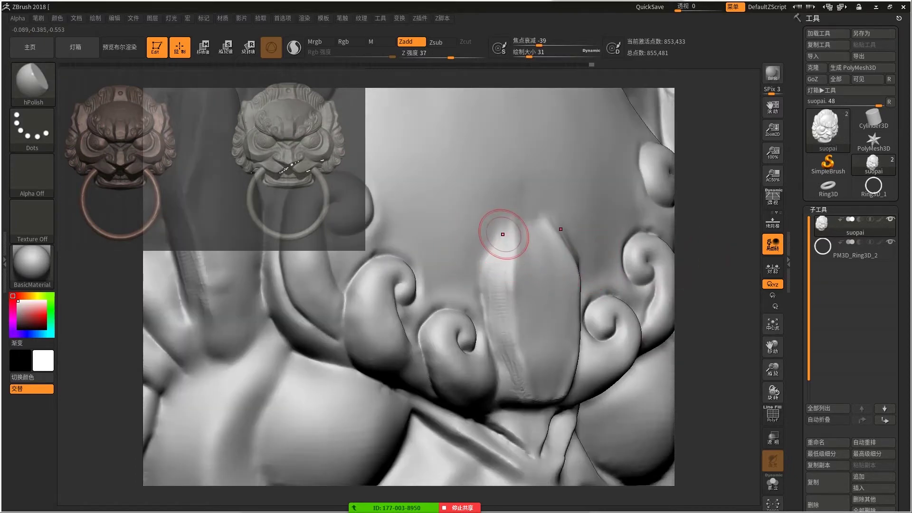
right_click_drag(600, 244, 610, 267)
right_click(517, 239)
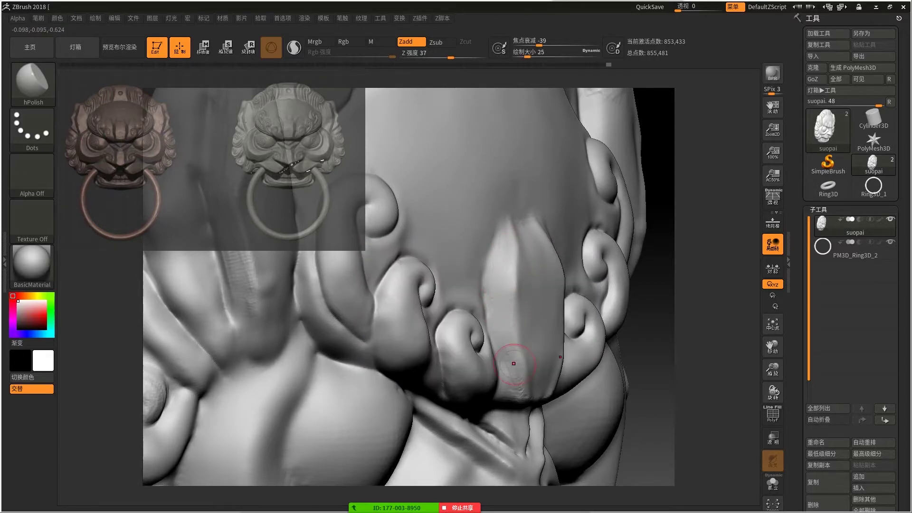
- Orbit around the forehead tab and polish a deeper groove beside it
right_click_drag(579, 266, 610, 281)
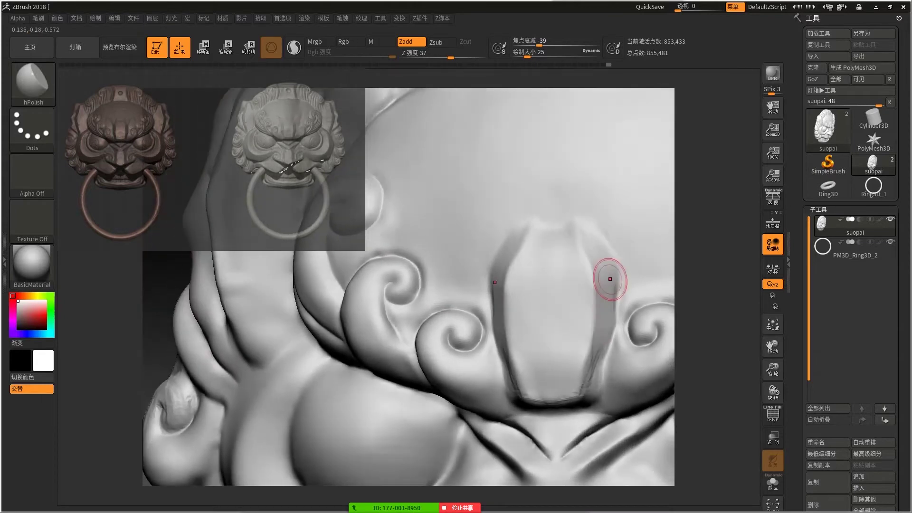
mouse_move(641, 347)
right_mouse_down()
mouse_move(722, 285)
mouse_move(591, 278)
right_mouse_up()
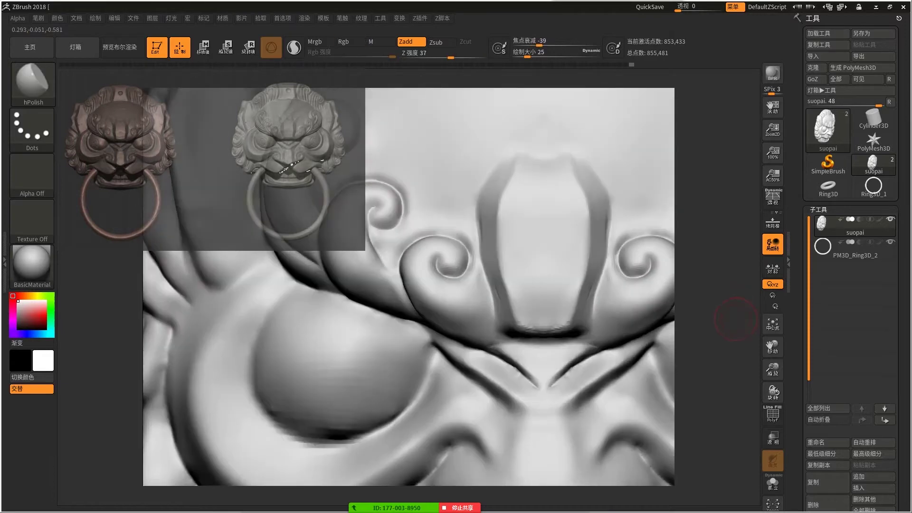
right_click_drag(722, 306, 588, 313)
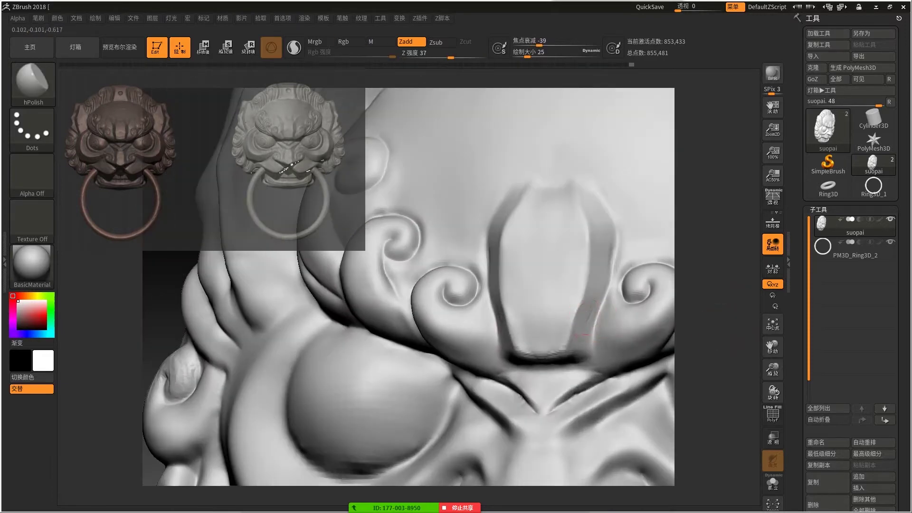
mouse_move(583, 356)
right_mouse_down("alt")
mouse_move(708, 307)
mouse_move(583, 275)
right_mouse_up("alt")
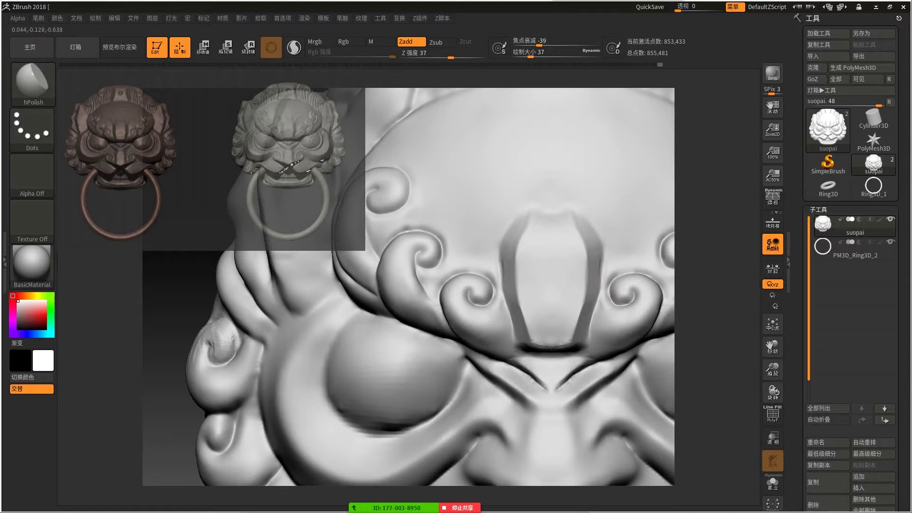
right_click_drag(645, 244, 610, 264)
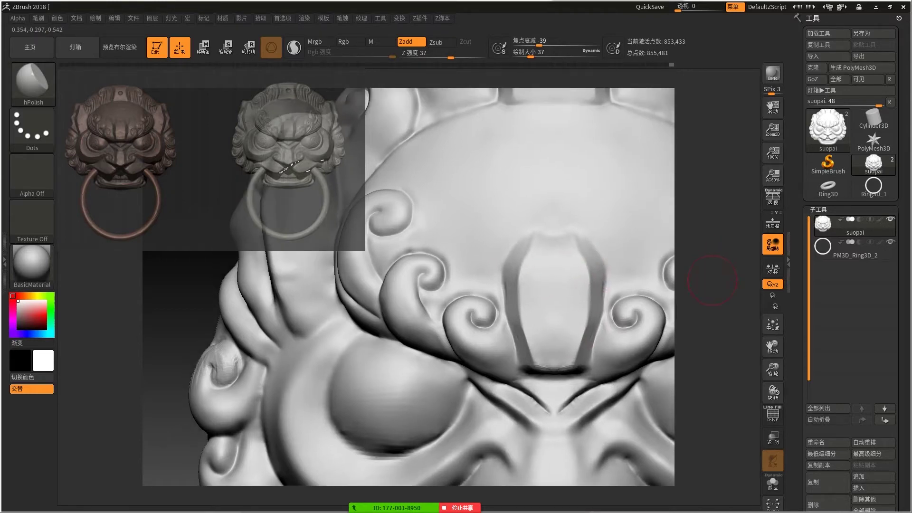
mouse_move(604, 321)
right_mouse_down()
mouse_move(719, 327)
mouse_move(590, 356)
right_mouse_up()
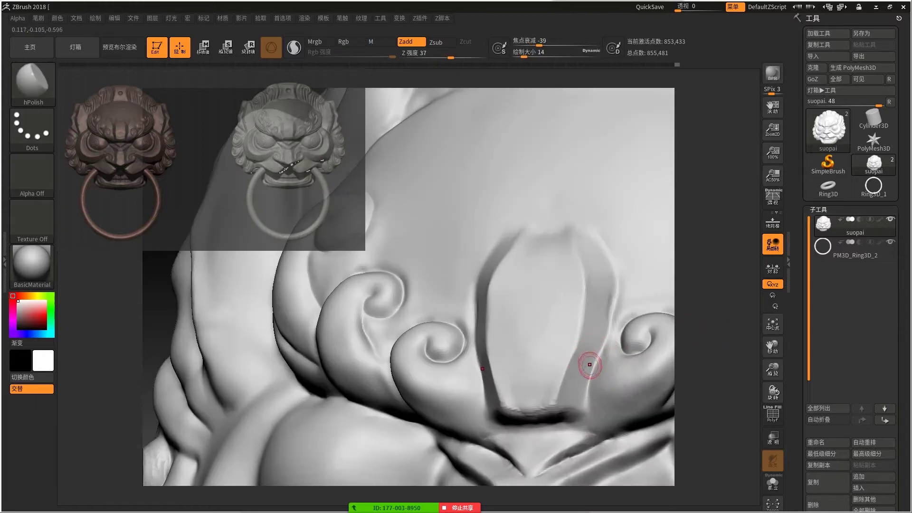
right_click_drag(635, 386, 588, 376)
left_click_drag(588, 377, 565, 400)
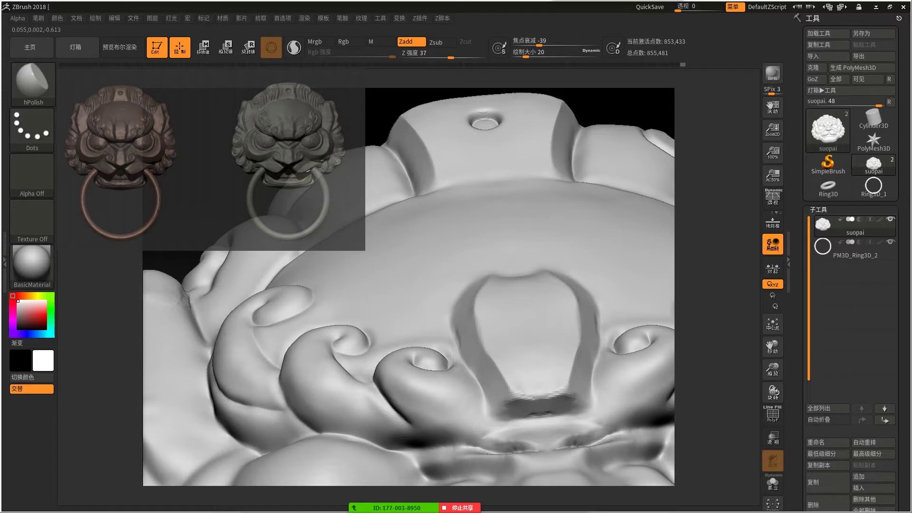
right_click_drag(565, 400, 566, 359)
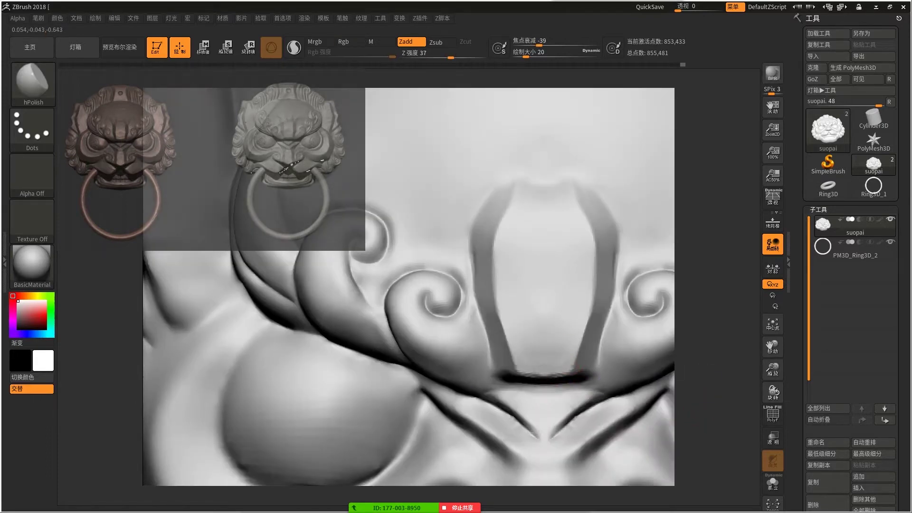
mouse_move(745, 350)
right_mouse_down()
mouse_move(727, 333)
mouse_move(582, 378)
right_mouse_up()
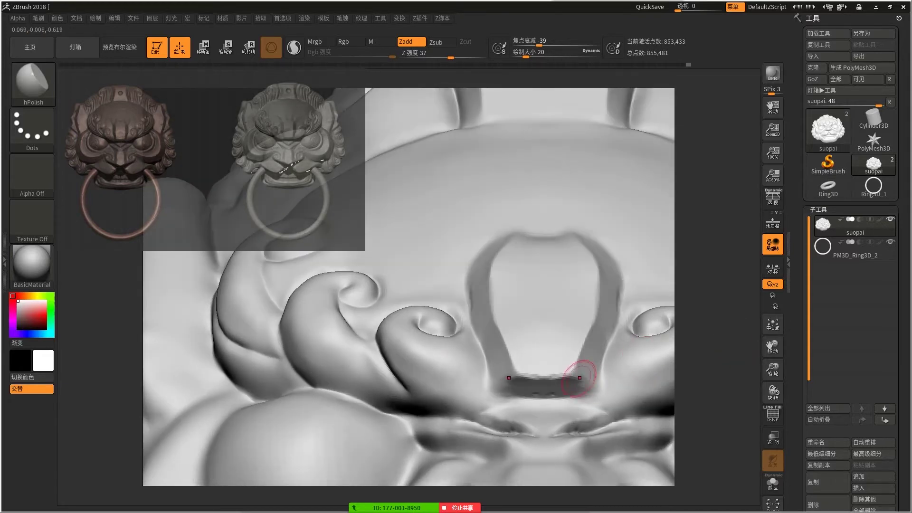
key("shift")
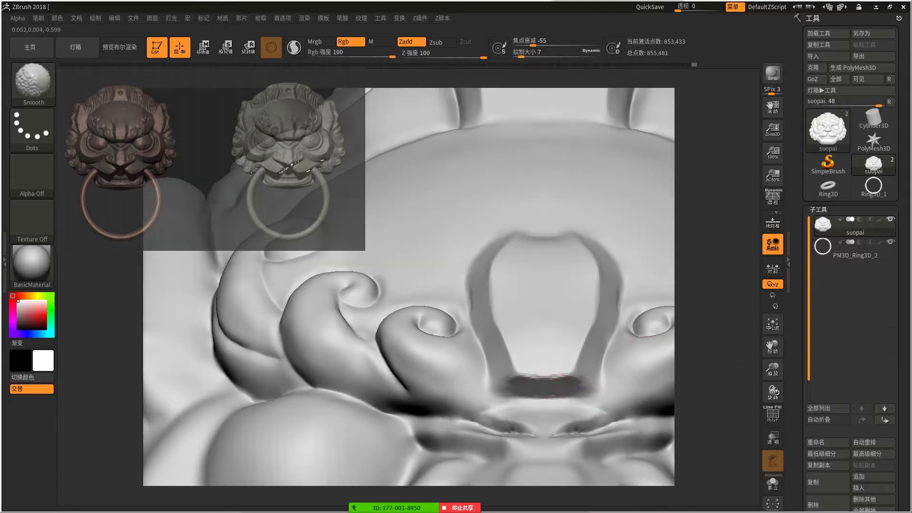
- Smooth the dark bar at the tab's base and set the Standard brush to size 7
left_click_drag(578, 387, 566, 383, "shift")
key("b")
key("s")
key("t")
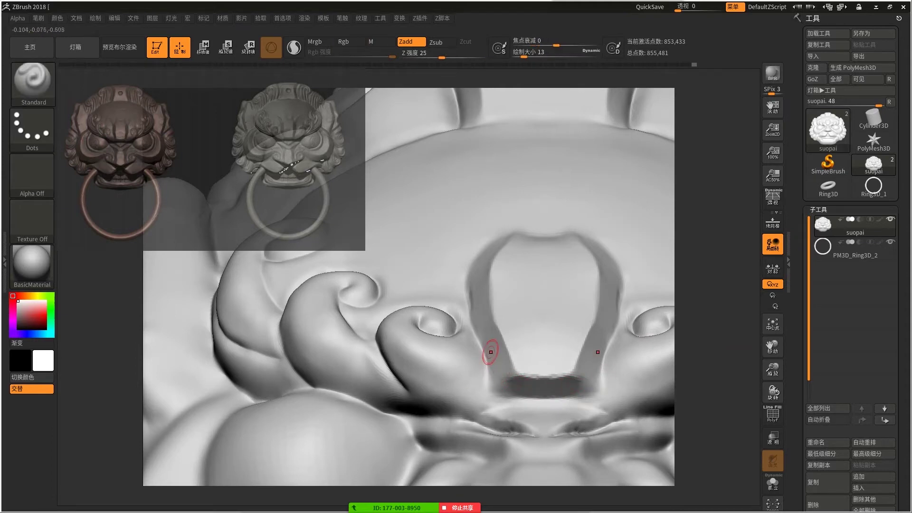
type("s7")
key("Return")
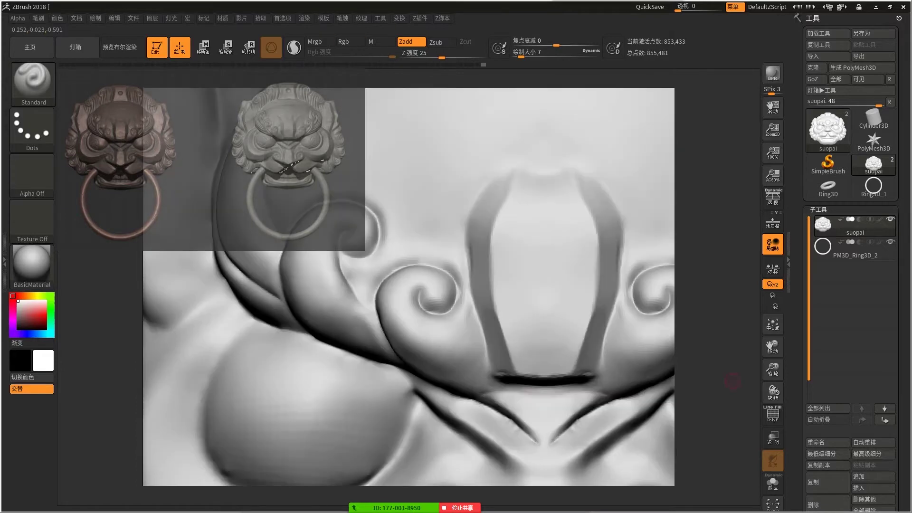
- Orbit around the forehead tab's faceted sides, enlarging the brush to size 13
mouse_move(727, 383)
left_mouse_down()
mouse_move(597, 367)
mouse_move(508, 381)
left_mouse_up()
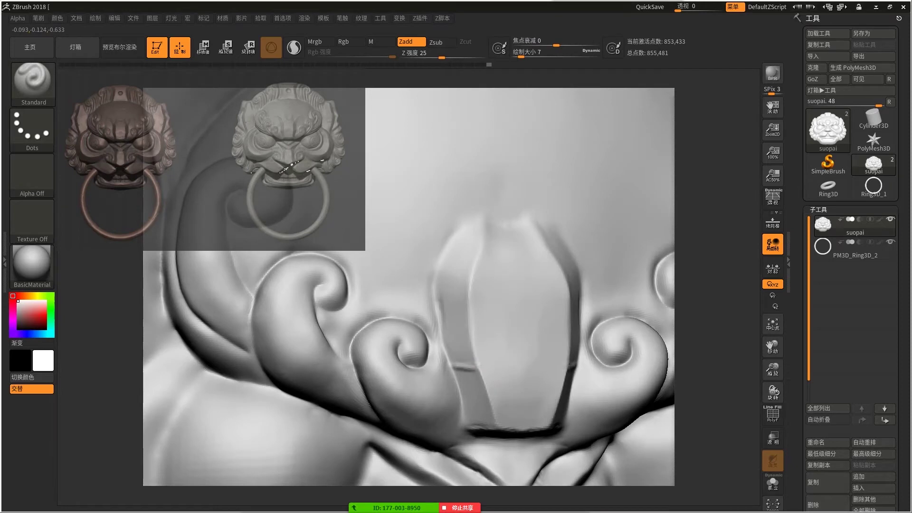
left_click_drag(695, 355, 702, 352)
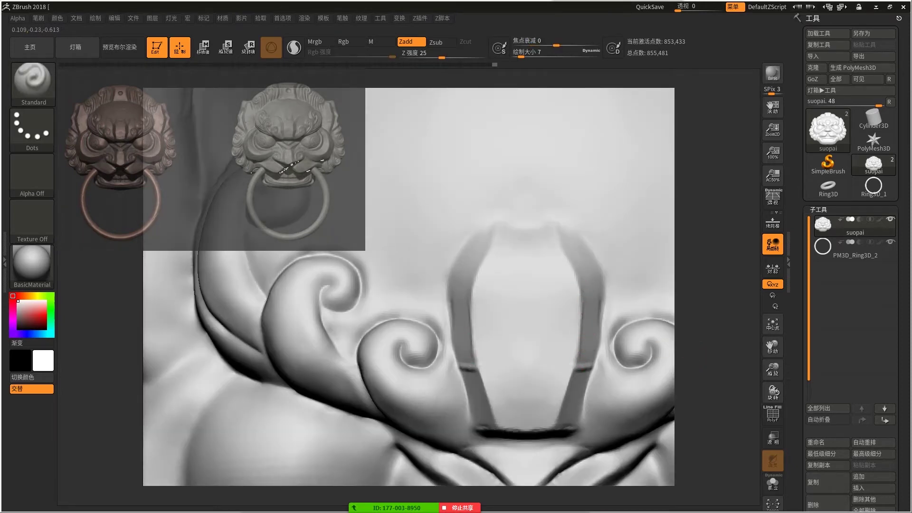
mouse_move(695, 354)
left_mouse_down()
mouse_move(692, 343)
mouse_move(580, 338)
left_mouse_up()
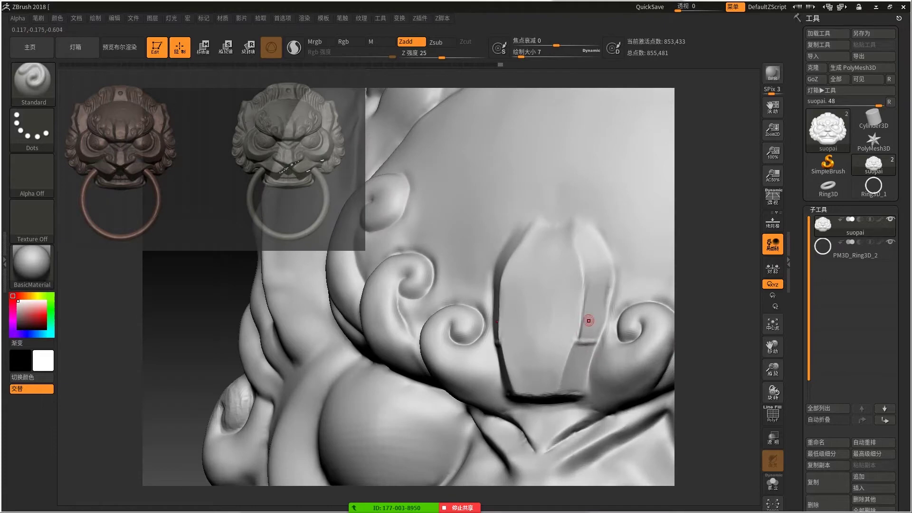
left_click_drag(714, 331, 591, 315)
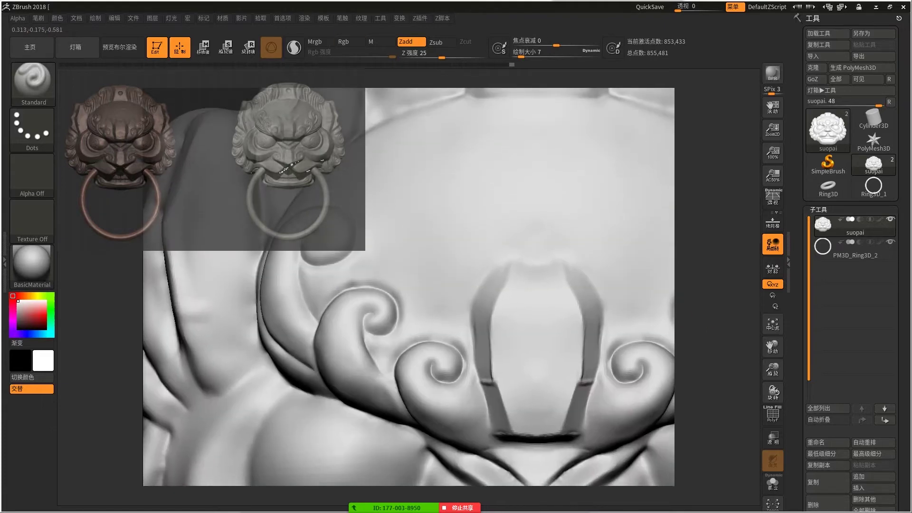
key("bracketright")
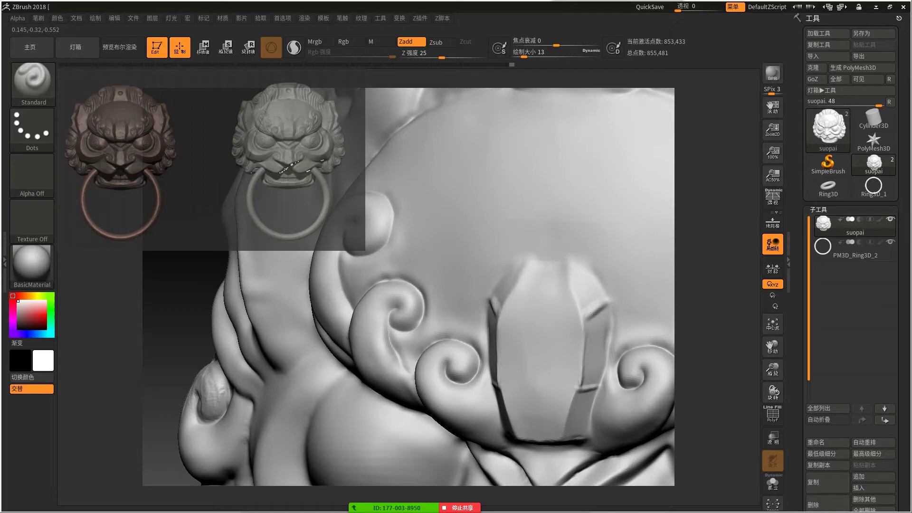
mouse_move(643, 315)
left_mouse_down()
mouse_move(597, 305)
mouse_move(588, 320)
mouse_move(596, 313)
left_mouse_up()
left_click_drag(660, 321, 597, 323)
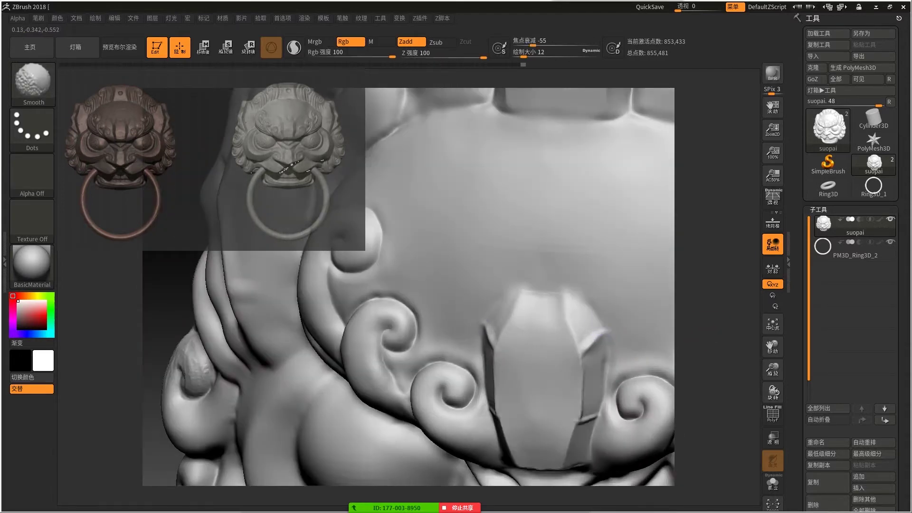
left_click_drag(590, 340, 503, 340)
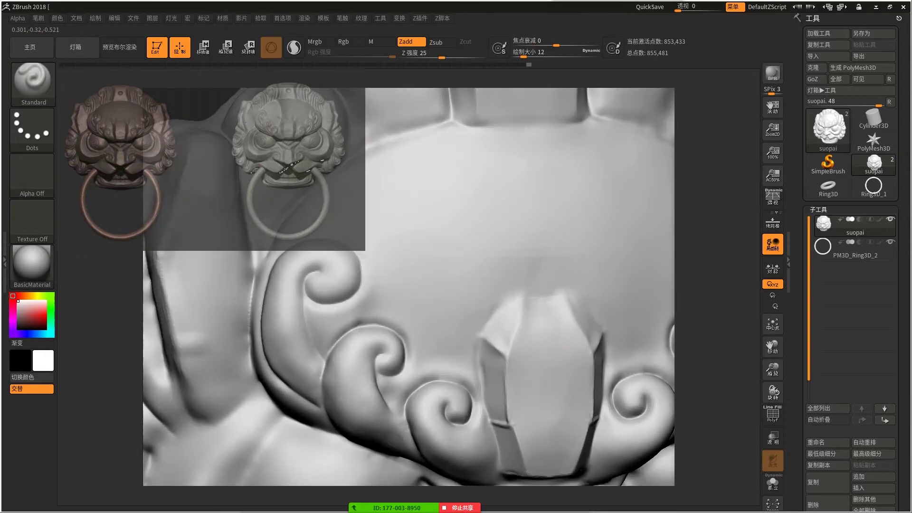
mouse_move(683, 332)
left_mouse_down()
mouse_move(689, 369)
mouse_move(626, 346)
left_mouse_up()
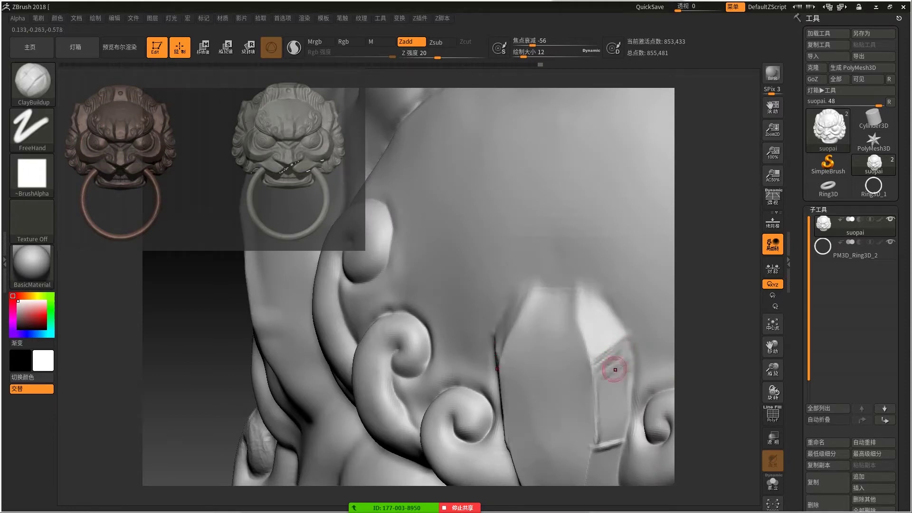
- Smooth the tab sides, build clay onto the tab's top, and turn the head to front view
key("shift")
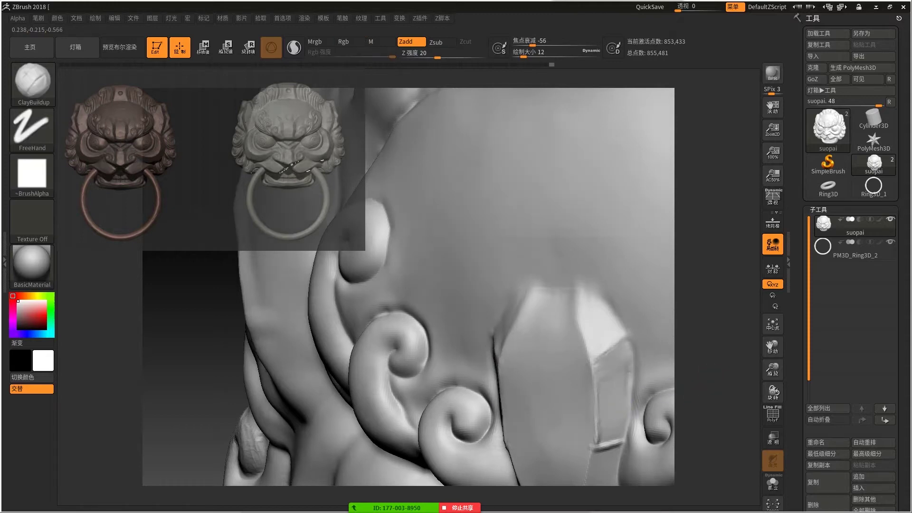
left_click_drag(640, 403, 546, 332)
left_click_drag(636, 301, 569, 176, "alt")
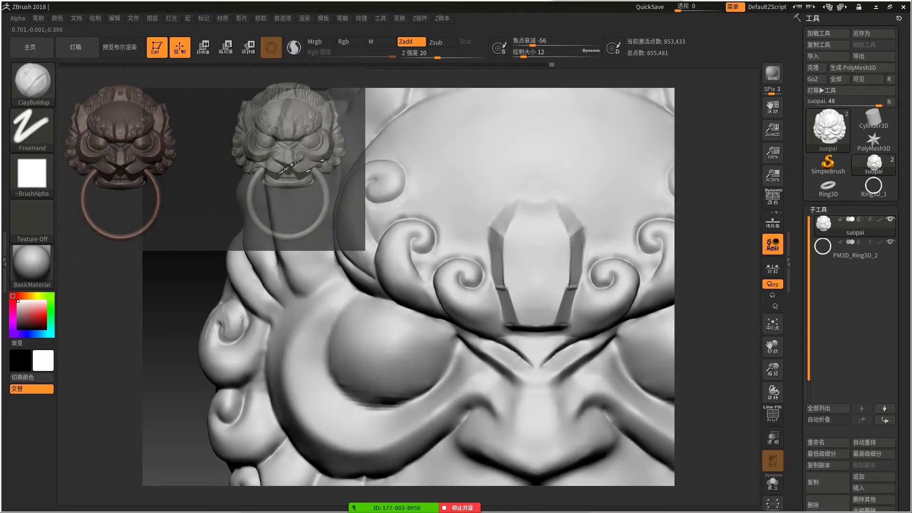
left_click_drag(546, 332, 499, 299, "alt")
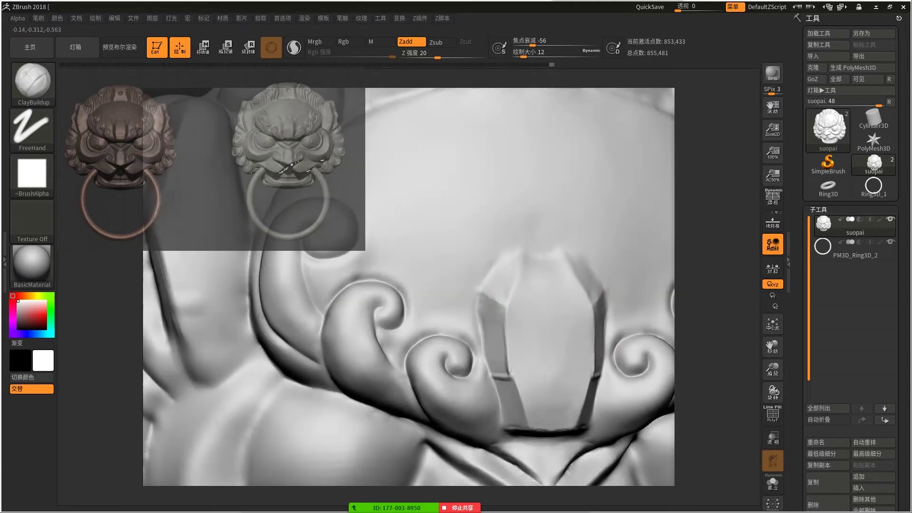
mouse_move(526, 312)
left_mouse_down("alt")
mouse_move(492, 311)
mouse_move(508, 285)
left_mouse_up("alt")
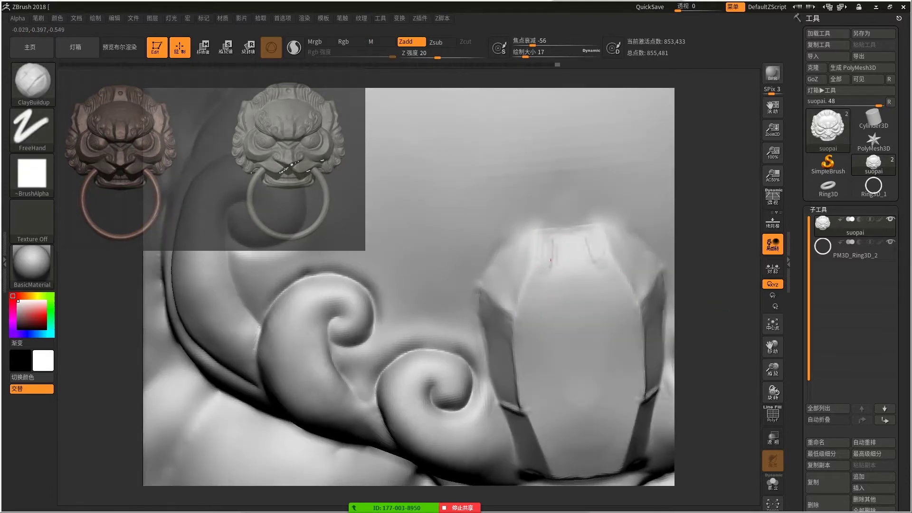
left_click_drag(566, 238, 586, 240)
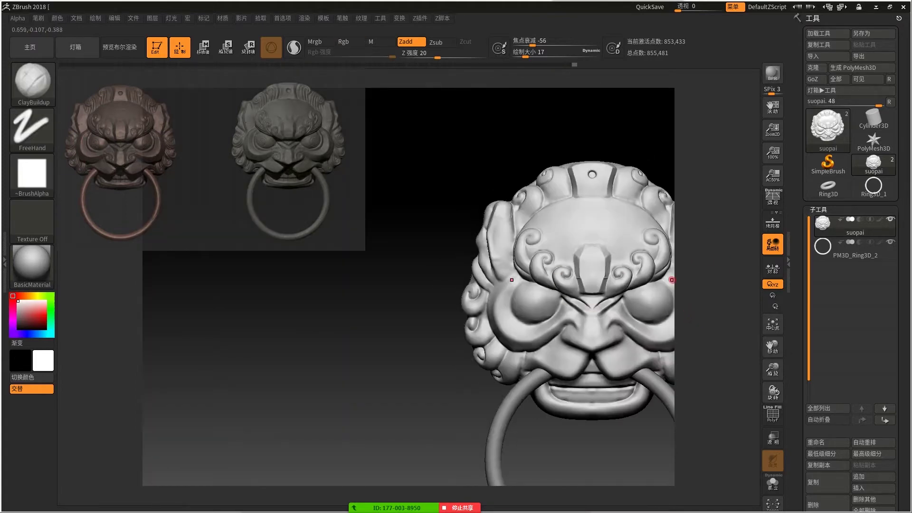
left_click_drag(729, 342, 519, 307)
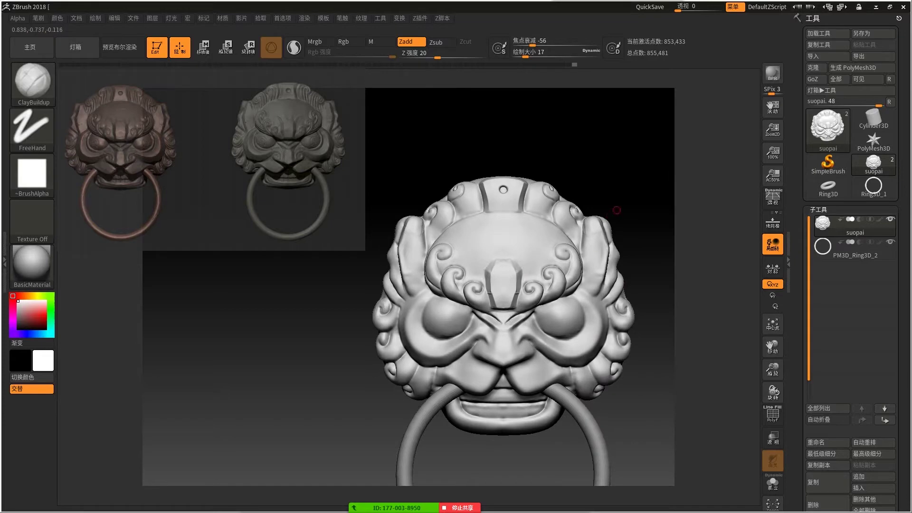
- Enlarge the brush to size 23 and add clay strokes at the top of the tab
left_click_drag(671, 205, 518, 233, "alt")
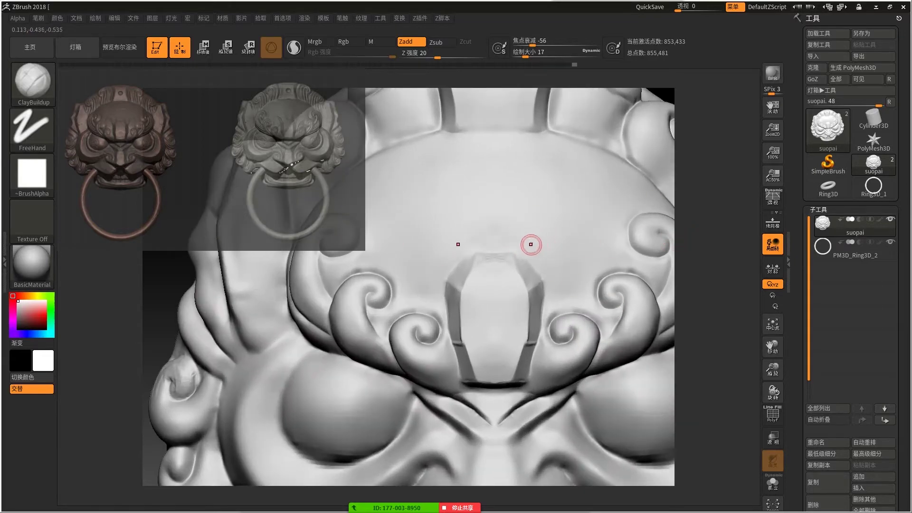
key("bracketright")
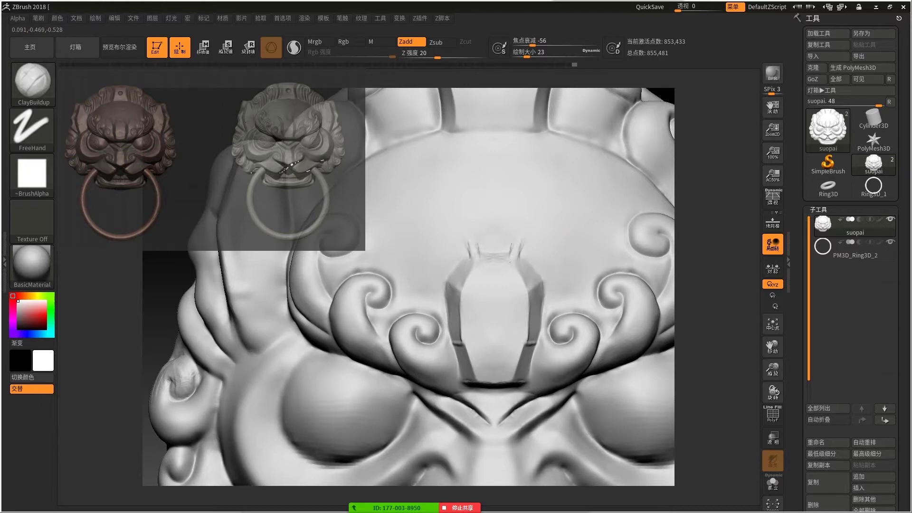
left_click_drag(480, 249, 469, 243)
key("f")
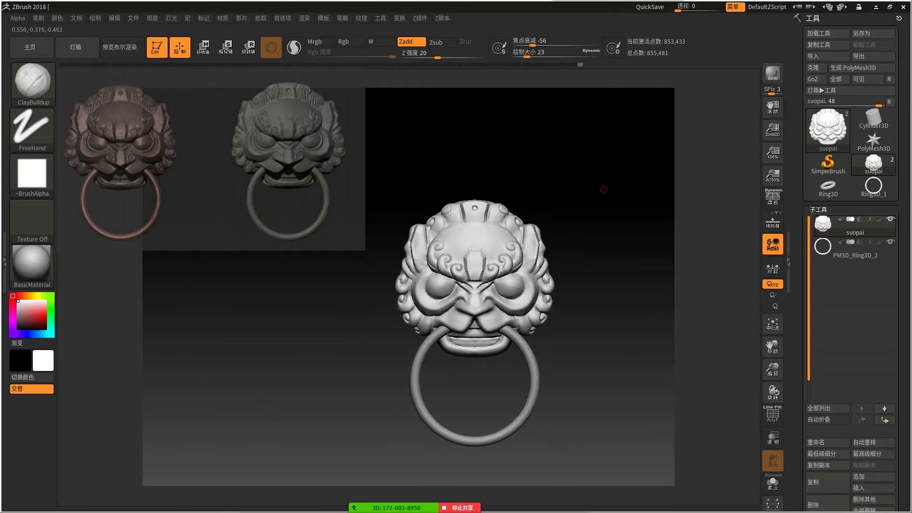
right_click_drag(603, 189, 543, 236, "ctrl")
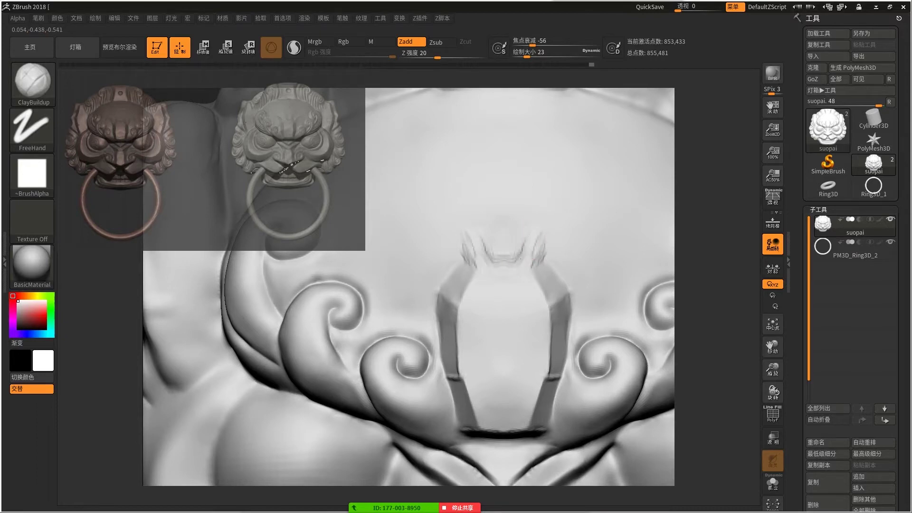
- Smooth the tab from an oblique angle and add a clay band around its neck
key("shift")
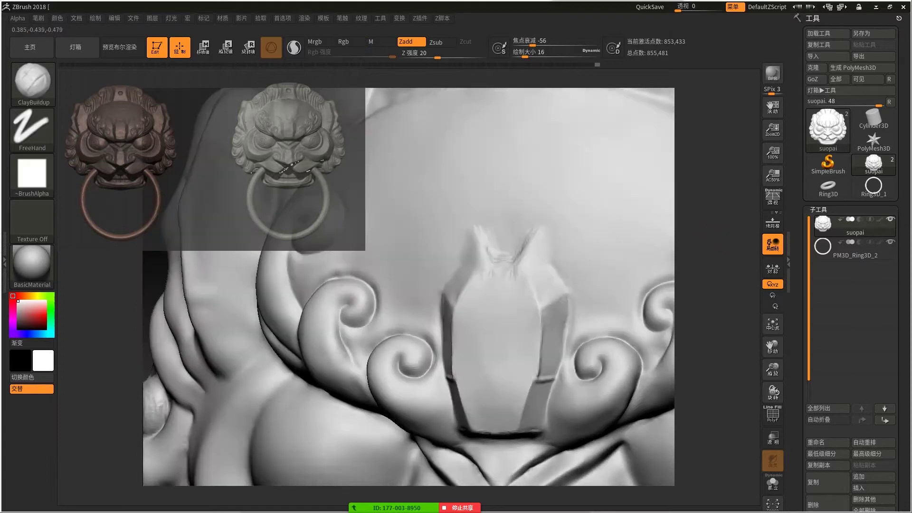
left_click_drag(513, 266, 549, 256)
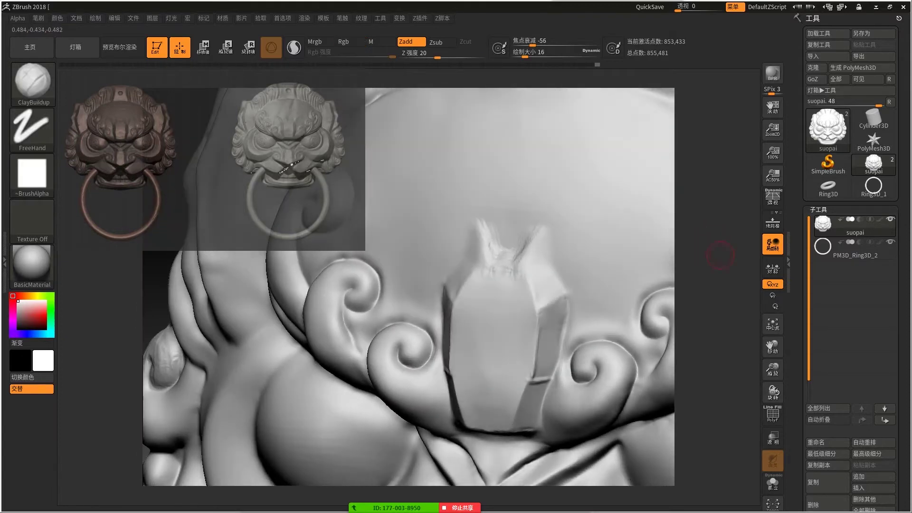
left_click_drag(475, 285, 533, 215)
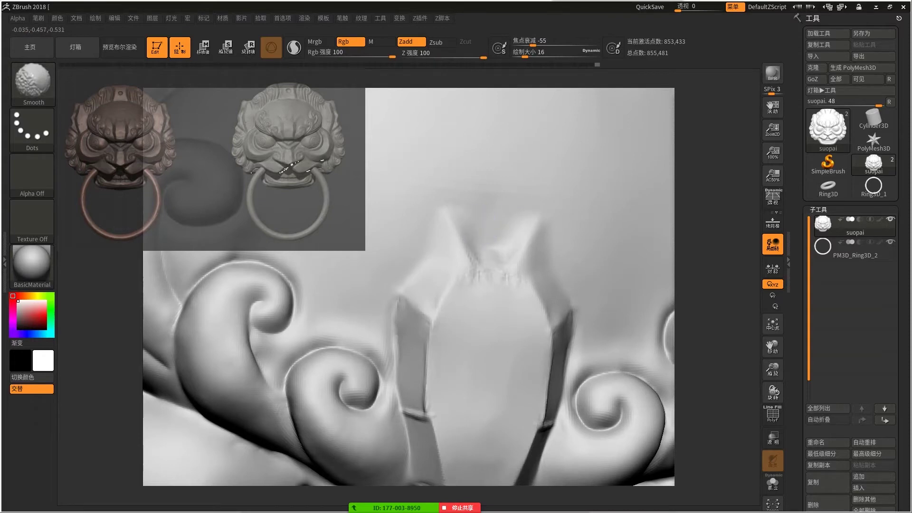
left_click_drag(643, 246, 471, 262)
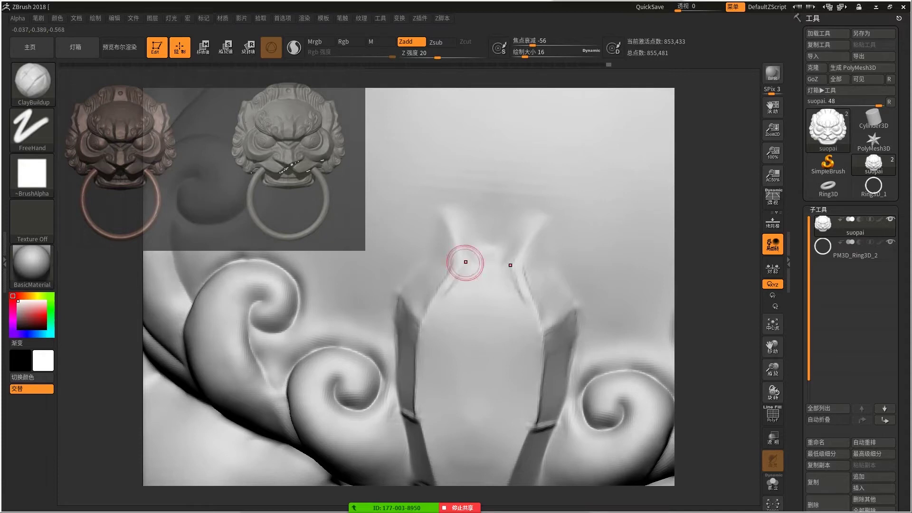
left_click_drag(482, 271, 484, 279)
key("shift")
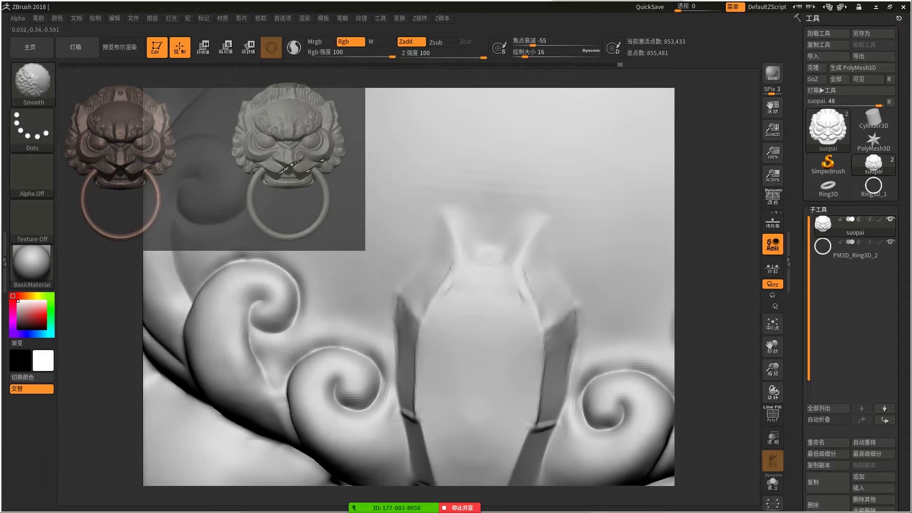
- Touch up the groove at the tab's base and shrink the brush to size 7
left_click_drag(671, 276, 723, 306)
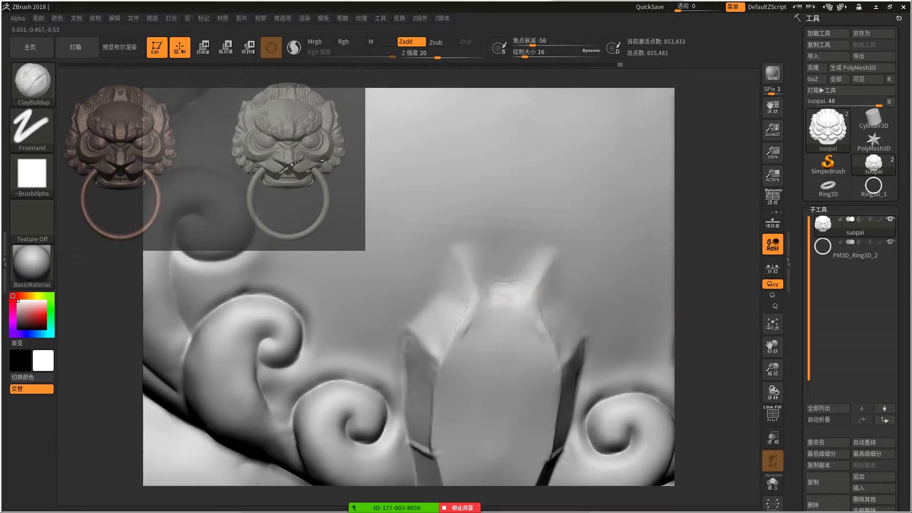
mouse_move(692, 258)
left_mouse_down()
mouse_move(707, 266)
mouse_move(443, 294)
left_mouse_up()
mouse_move(723, 326)
left_mouse_down()
mouse_move(722, 285)
mouse_move(488, 375)
mouse_move(457, 368)
left_mouse_up()
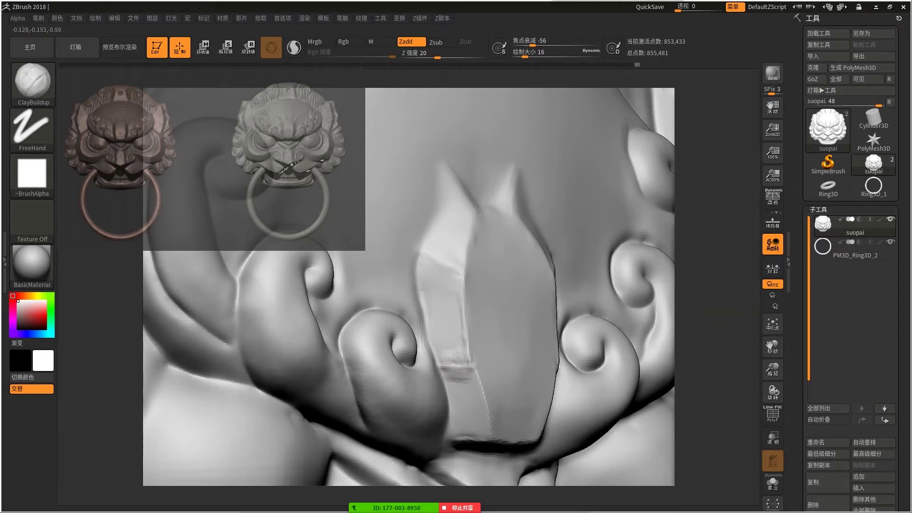
left_click_drag(458, 368, 454, 354)
key("s")
left_click_drag(468, 365, 464, 366)
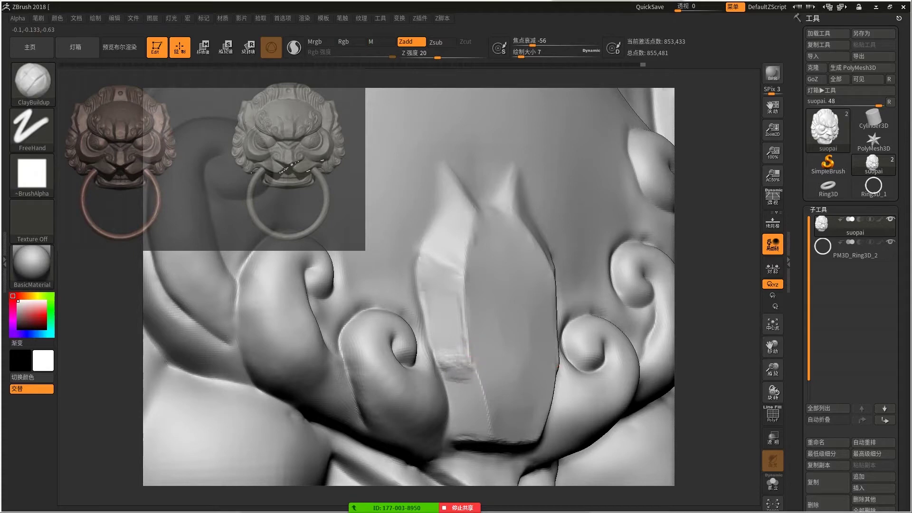
- Smooth the edge of the groove below the forehead tab
key("shift")
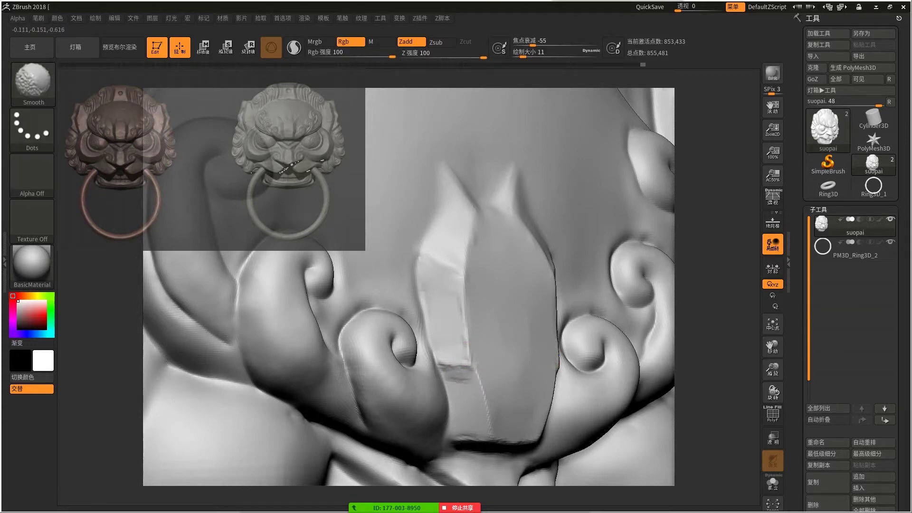
left_click_drag(712, 309, 727, 365)
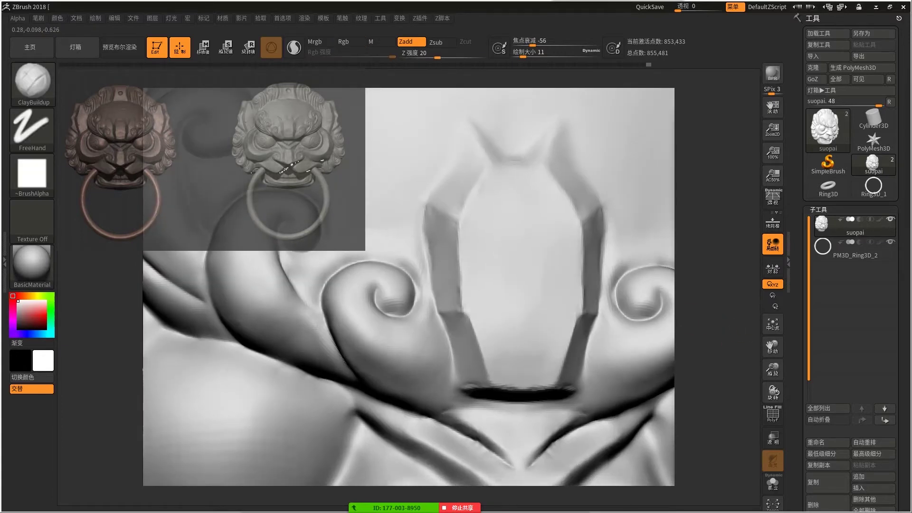
mouse_move(727, 366)
left_mouse_down("alt")
mouse_move(726, 427)
mouse_move(645, 376)
left_mouse_up("alt")
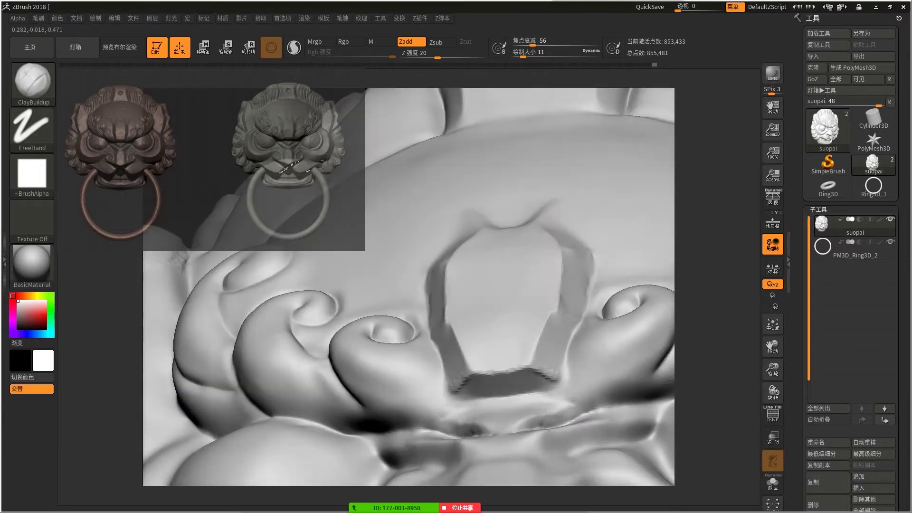
left_click_drag(600, 369, 616, 386, "alt")
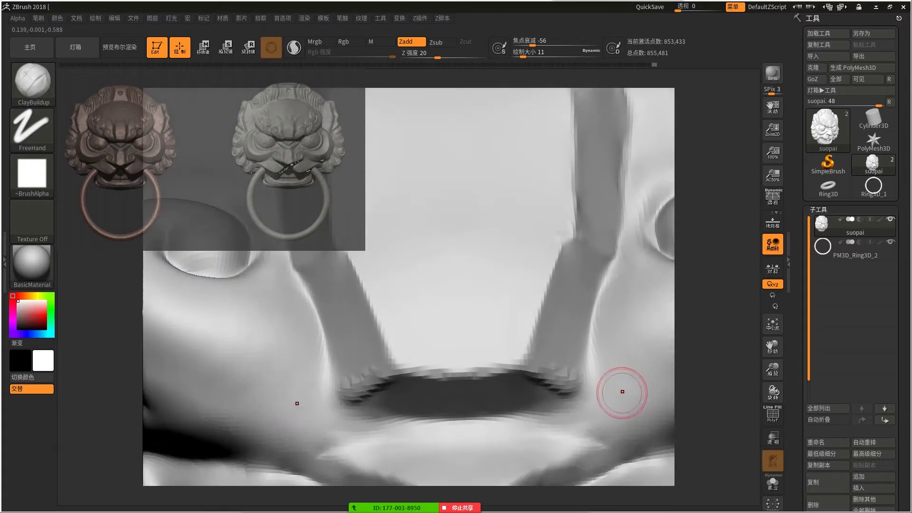
mouse_move(549, 381)
left_mouse_down("shift")
mouse_move(536, 366)
mouse_move(558, 380)
left_mouse_up("shift")
mouse_move(679, 376)
left_mouse_down()
mouse_move(621, 393)
mouse_move(563, 369)
left_mouse_up()
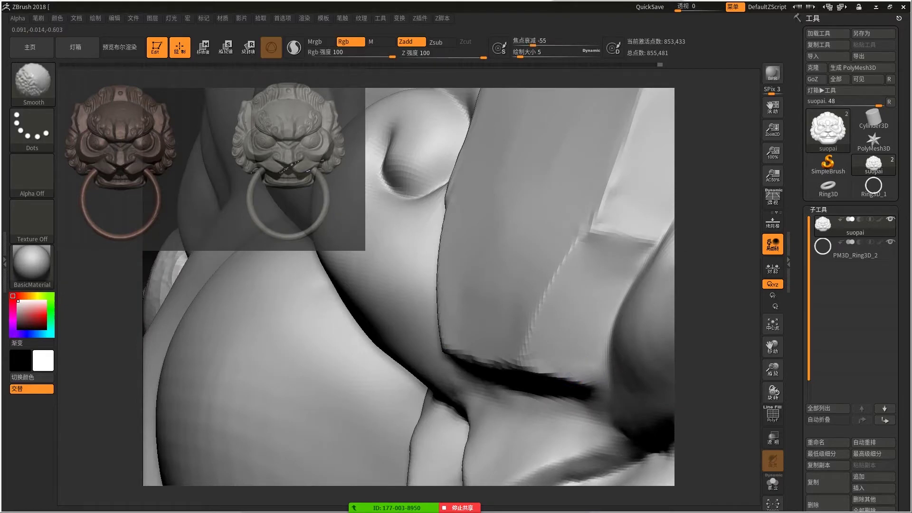
mouse_move(712, 380)
left_mouse_down()
mouse_move(723, 335)
mouse_move(721, 357)
left_mouse_up()
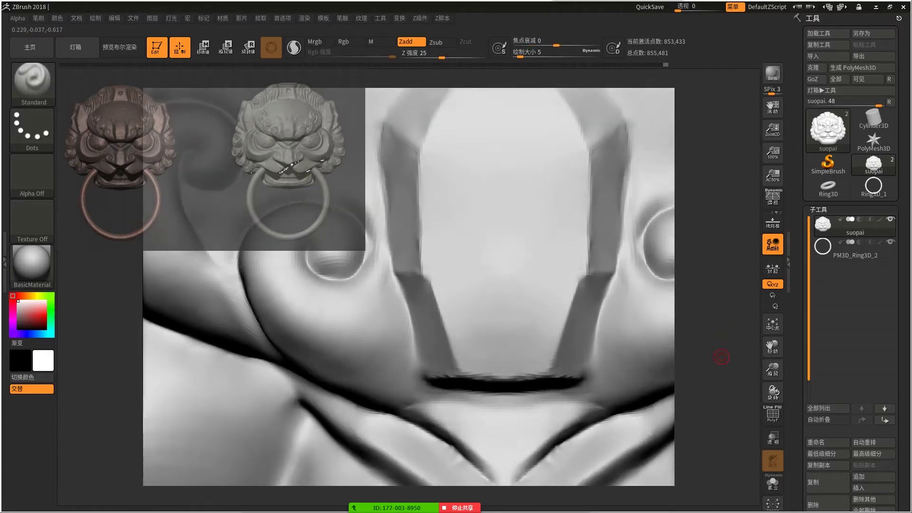
- Undo the last stroke, orbit to the tab's top, and sharpen its two prongs
key("ctrl+z")
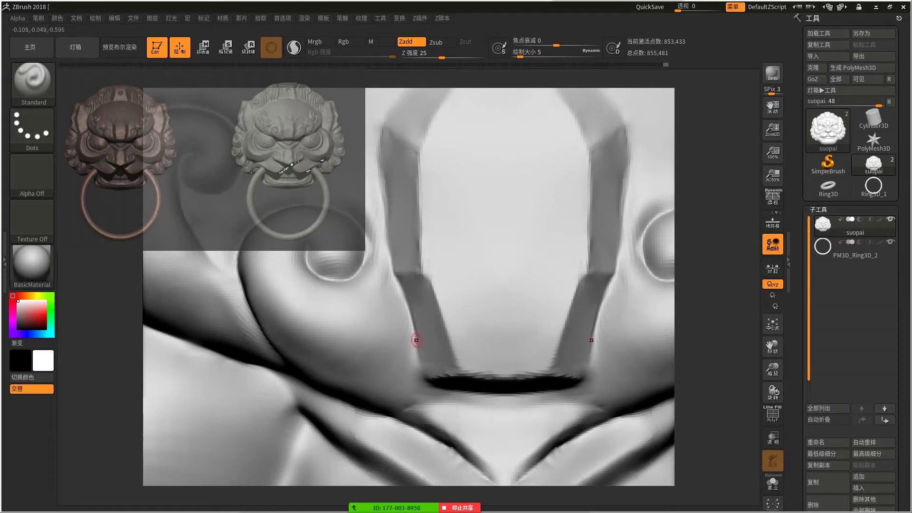
right_click_drag(612, 323, 600, 234)
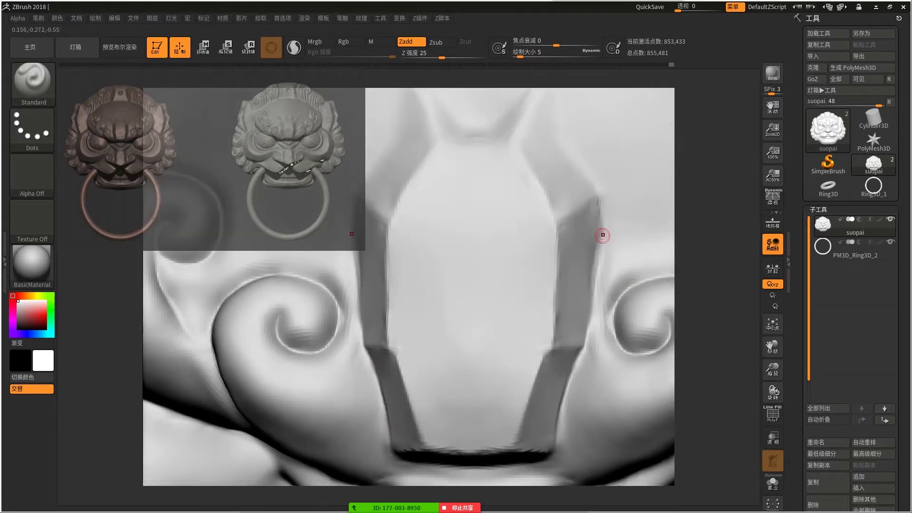
right_click_drag(627, 282, 601, 233)
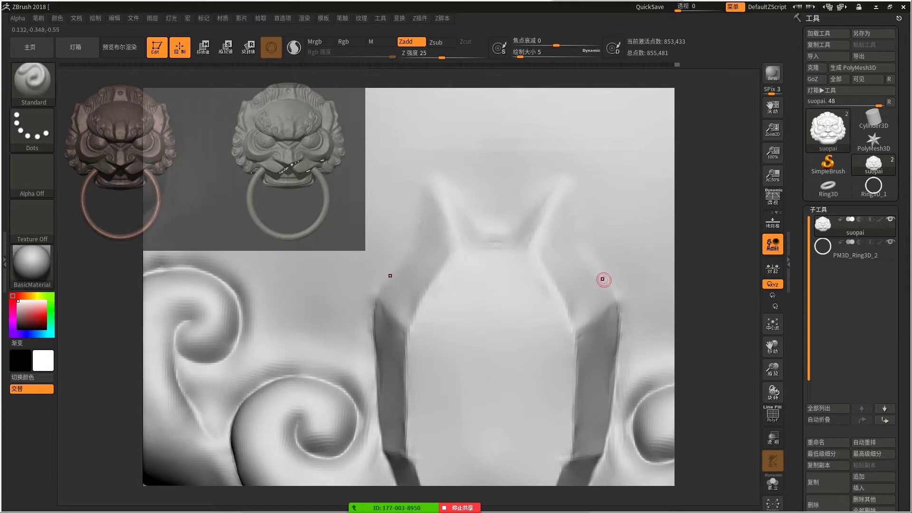
right_click_drag(664, 276, 545, 236)
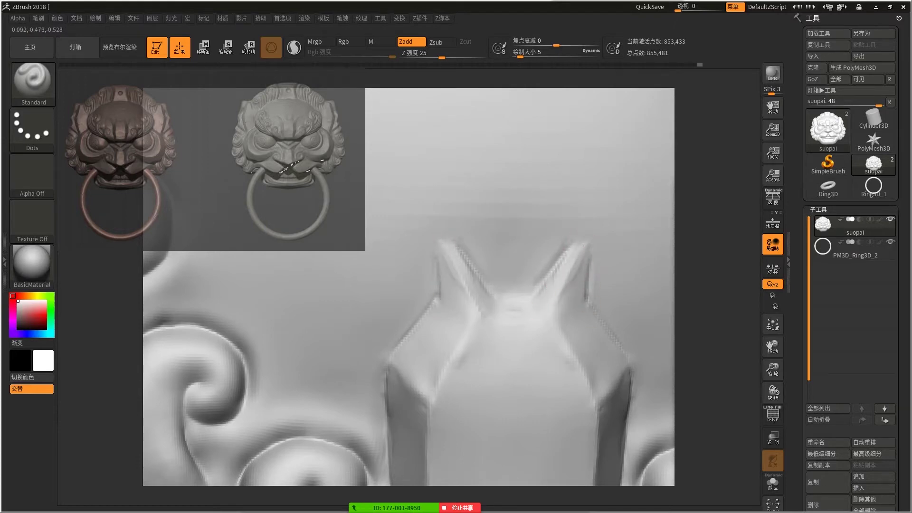
left_click_drag(586, 240, 554, 316)
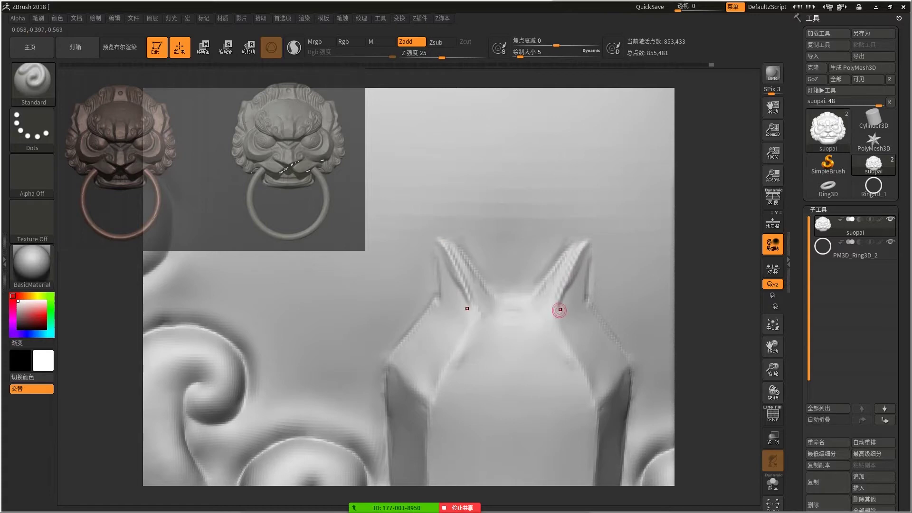
- Shift-smooth the prong edges and surrounding surface, then orbit and zoom out to check
key("shift")
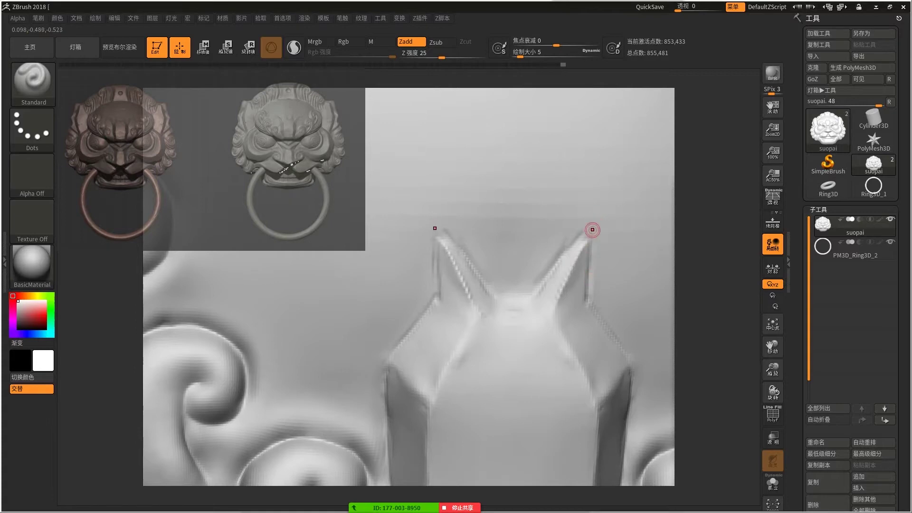
key("shift")
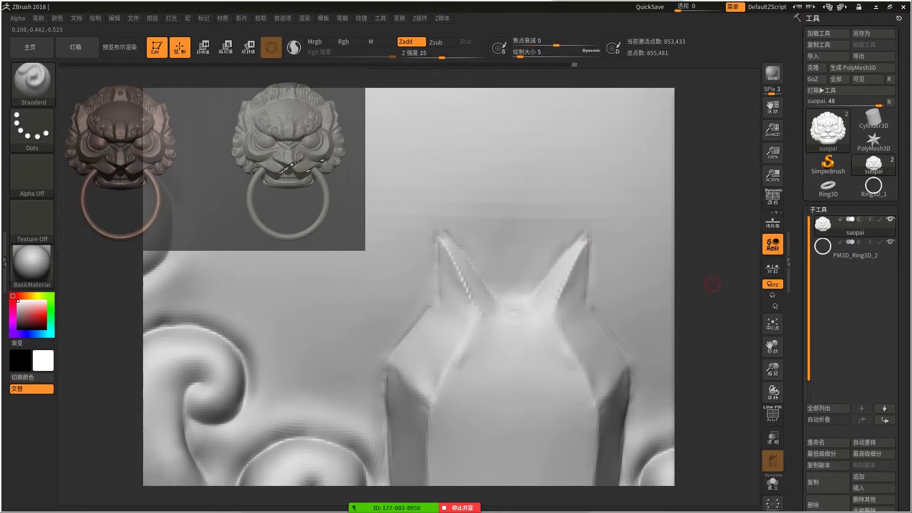
left_click_drag(712, 281, 478, 314, "alt")
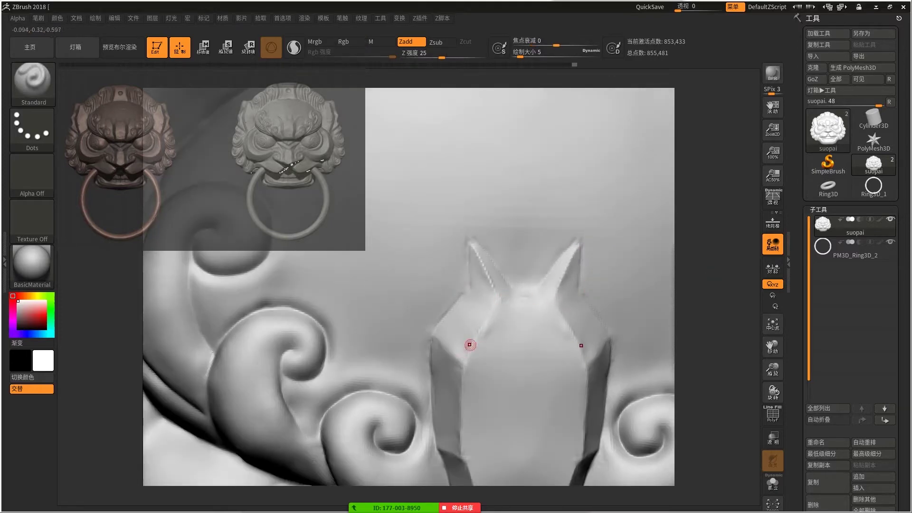
key("shift")
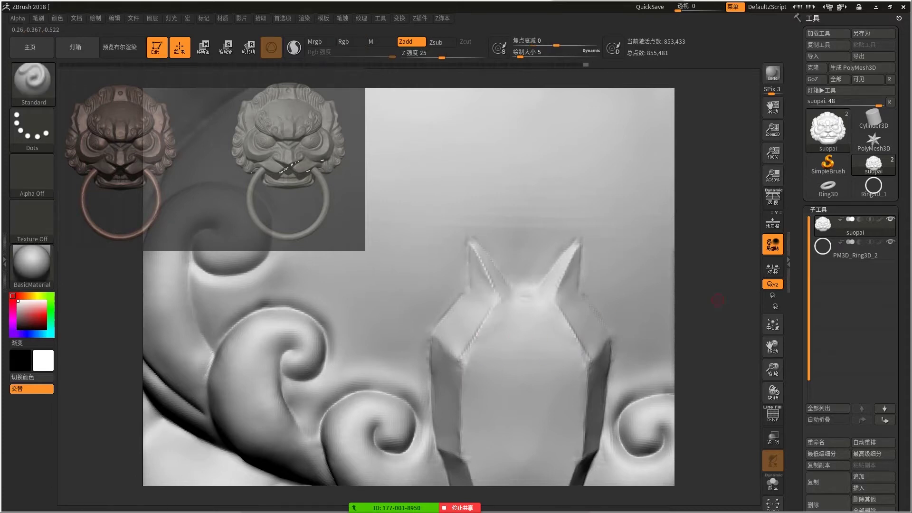
left_click_drag(481, 373, 589, 345)
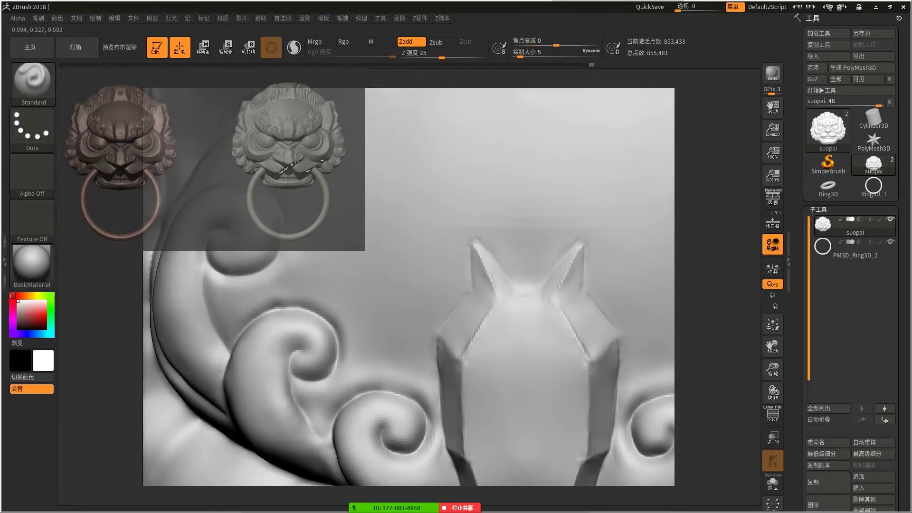
left_click_drag(680, 311, 591, 341)
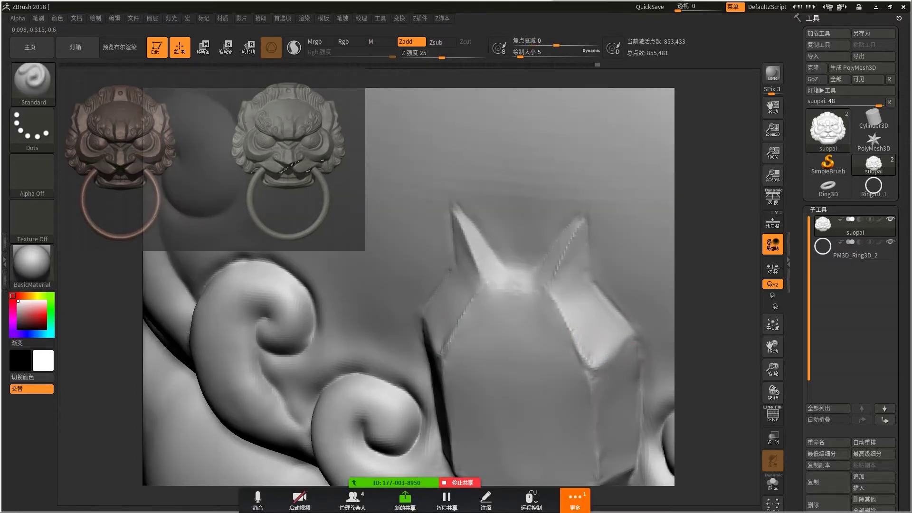
mouse_move(722, 340)
left_mouse_down("shift")
mouse_move(613, 355)
mouse_move(721, 294)
mouse_move(605, 302)
left_mouse_up("shift")
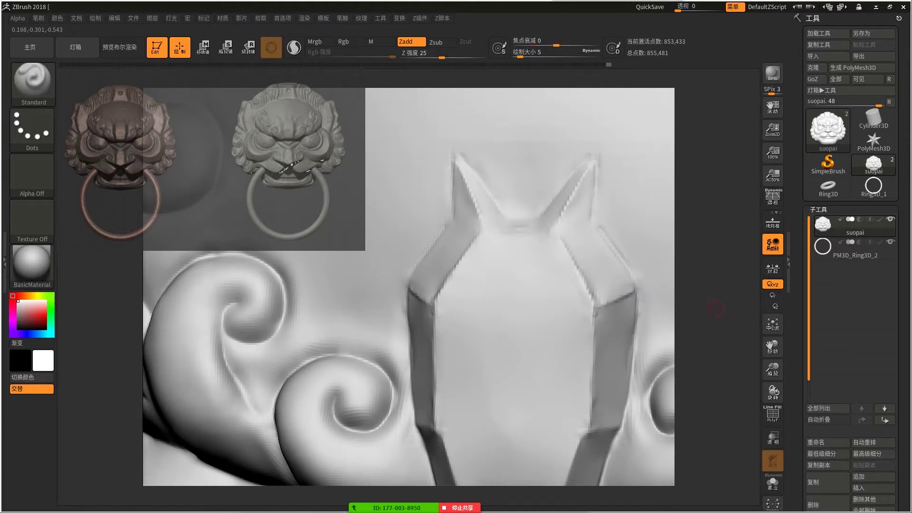
left_click_drag(710, 303, 709, 238, "ctrl")
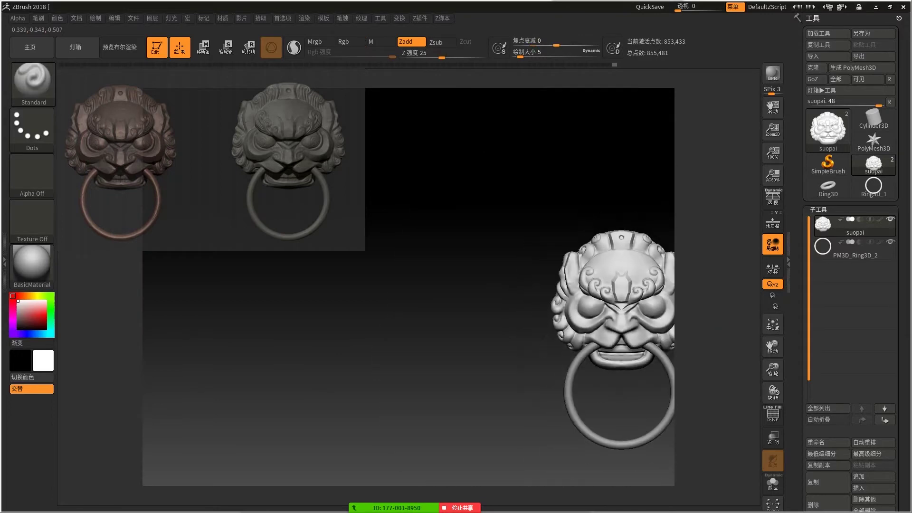
- Zoom in on the central forehead tab and switch to the Slash3 brush
left_click_drag(622, 247, 622, 332, "ctrl")
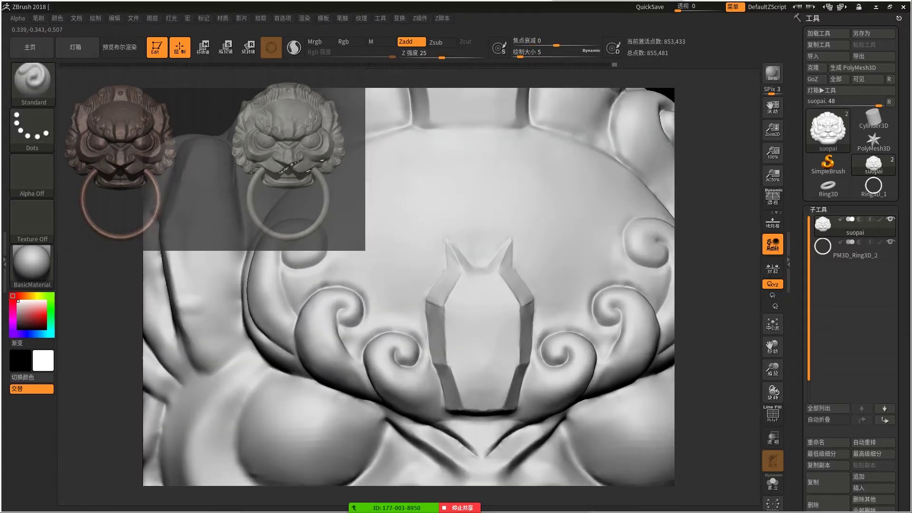
left_click_drag(429, 266, 430, 326, "ctrl")
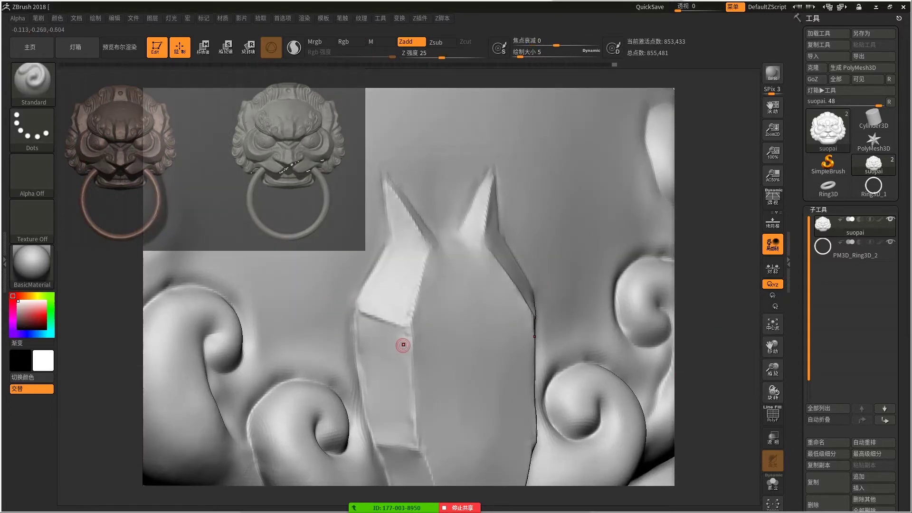
key("b")
key("s")
key("l")
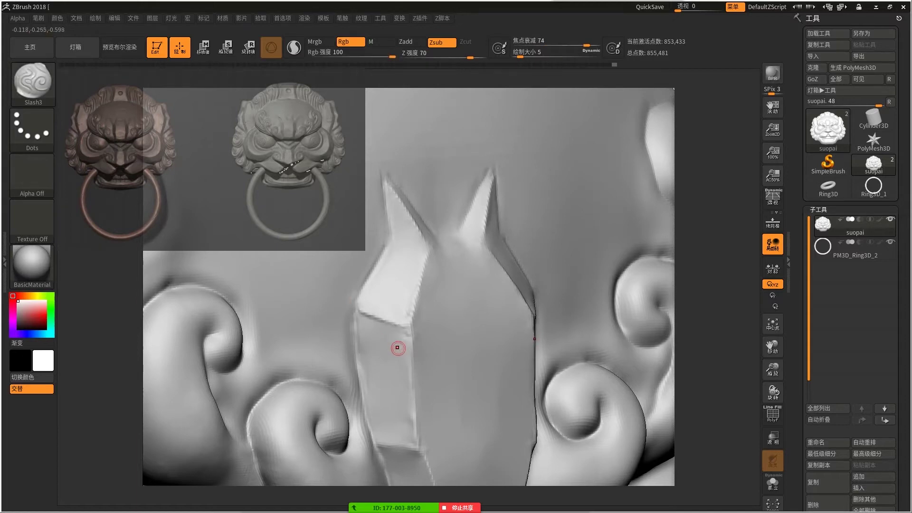
- Load the hPolish brush at draw size 11
key("b")
key("h")
key("p")
key("s")
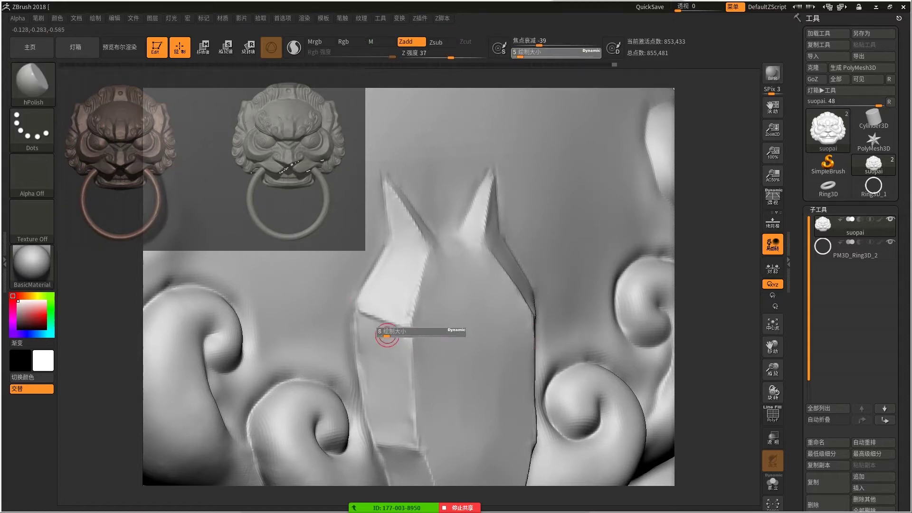
left_click(380, 323)
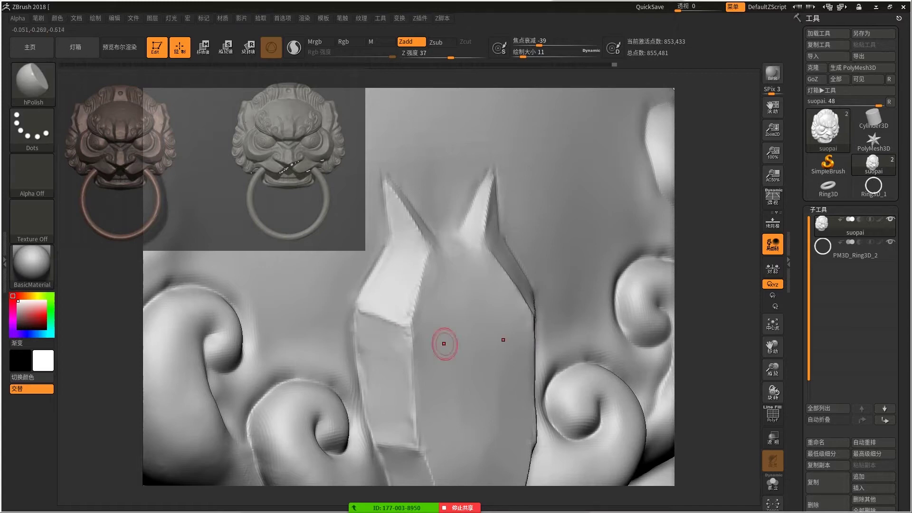
- Polish the right prong's edge on the forehead tab, orbiting around it to check
right_click_drag(444, 344, 403, 302, "ctrl")
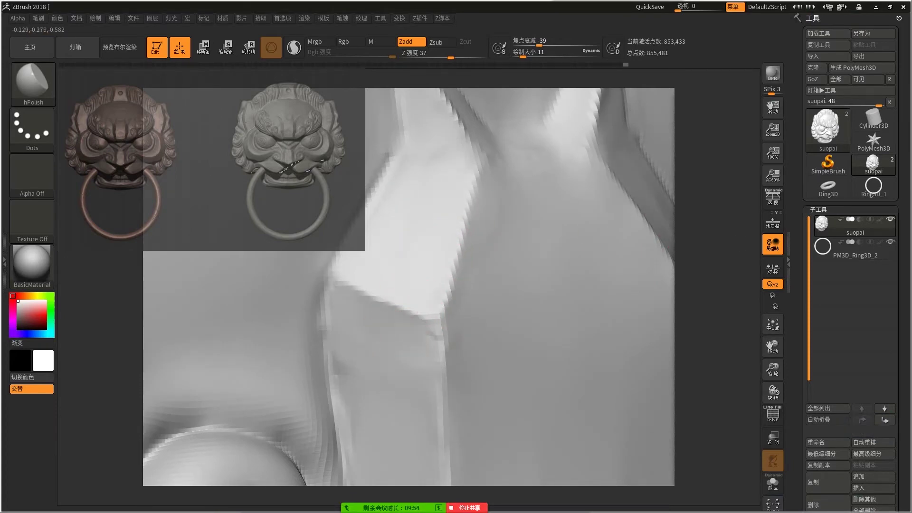
left_click_drag(672, 305, 679, 373, "alt")
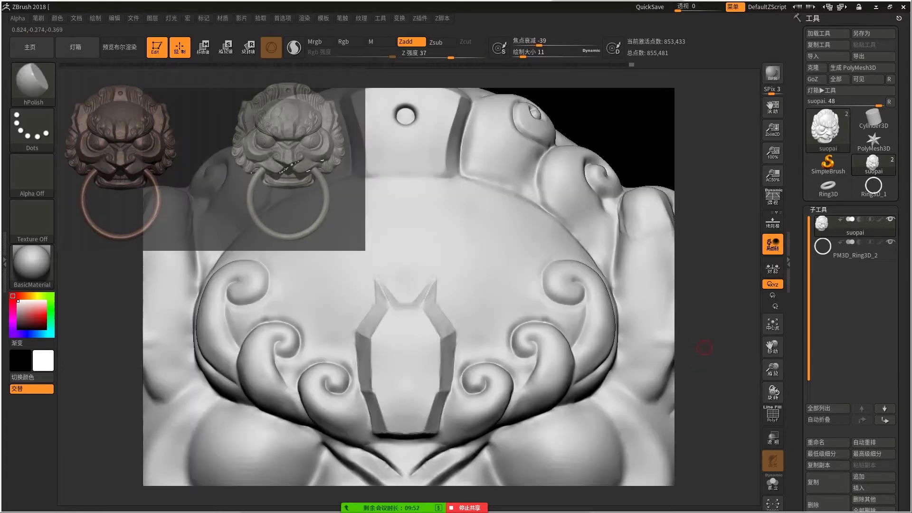
left_click_drag(698, 342, 580, 320, "alt")
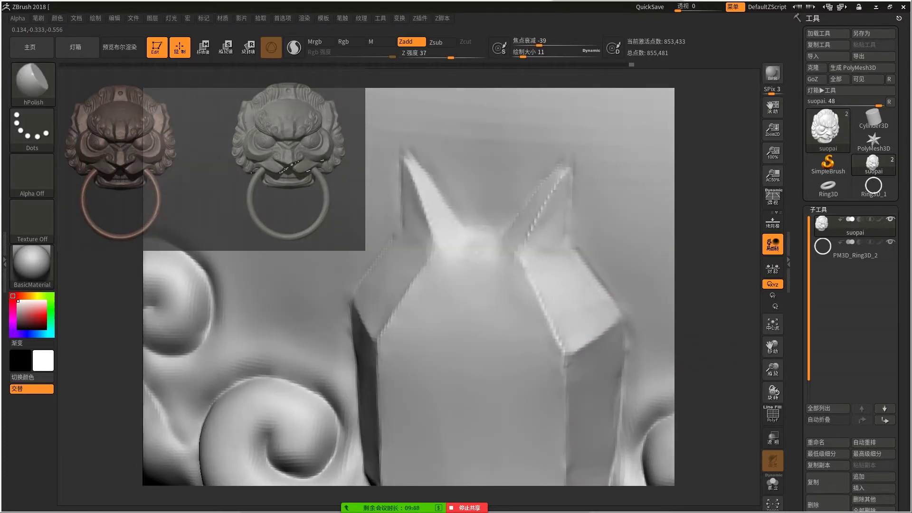
left_click_drag(554, 228, 554, 203)
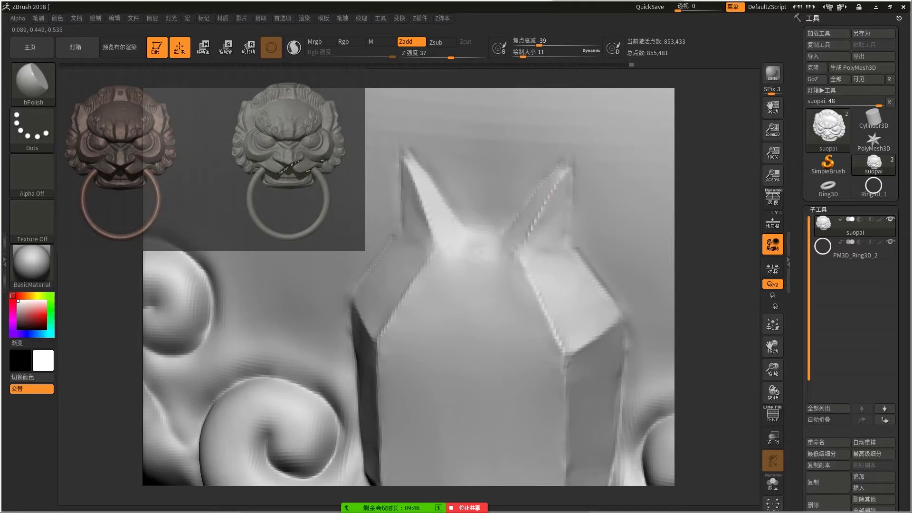
left_click_drag(693, 287, 584, 217)
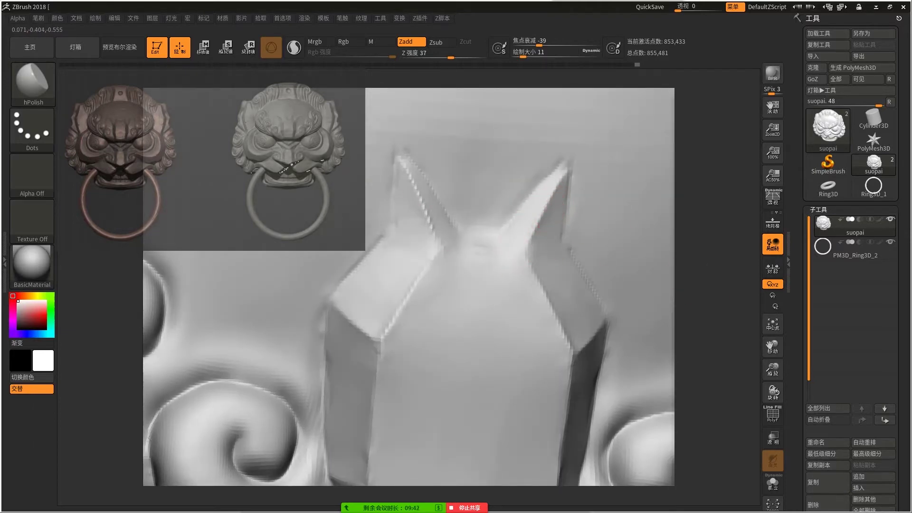
left_click_drag(698, 265, 565, 244)
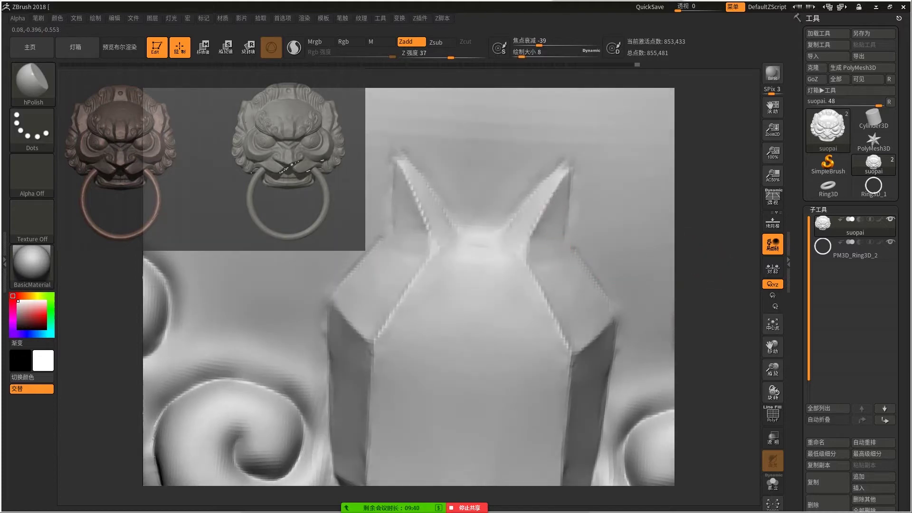
left_click_drag(717, 317, 548, 216)
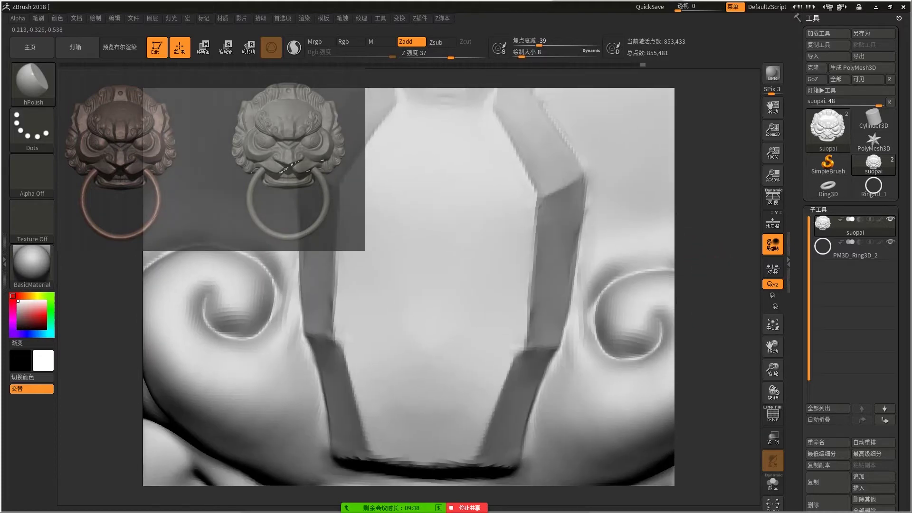
key("bracketright")
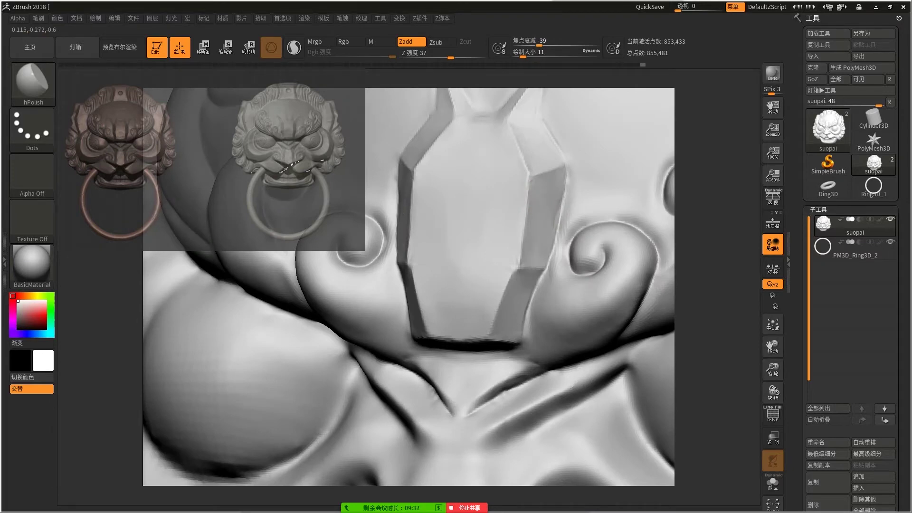
- Keep polishing the tab's side planes at draw size 12, then zoom out to review
left_click_drag(701, 282, 545, 300, "alt")
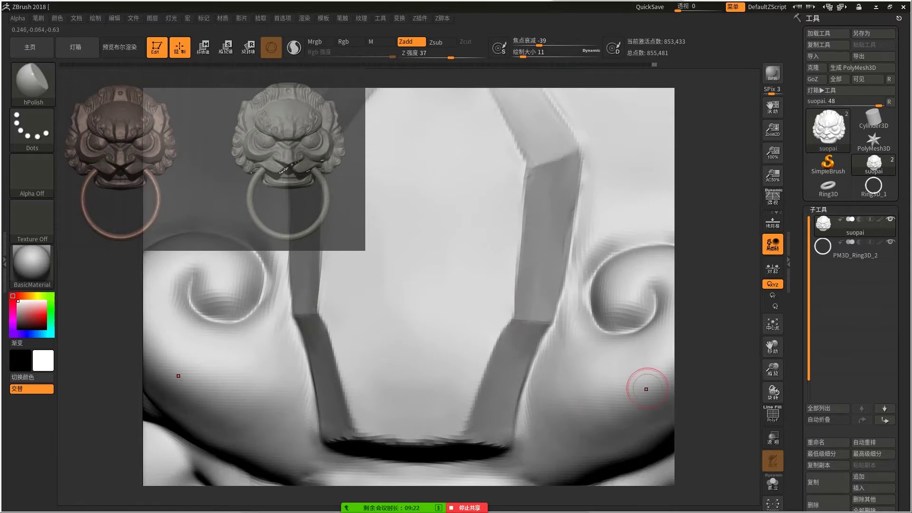
left_click_drag(723, 366, 511, 359)
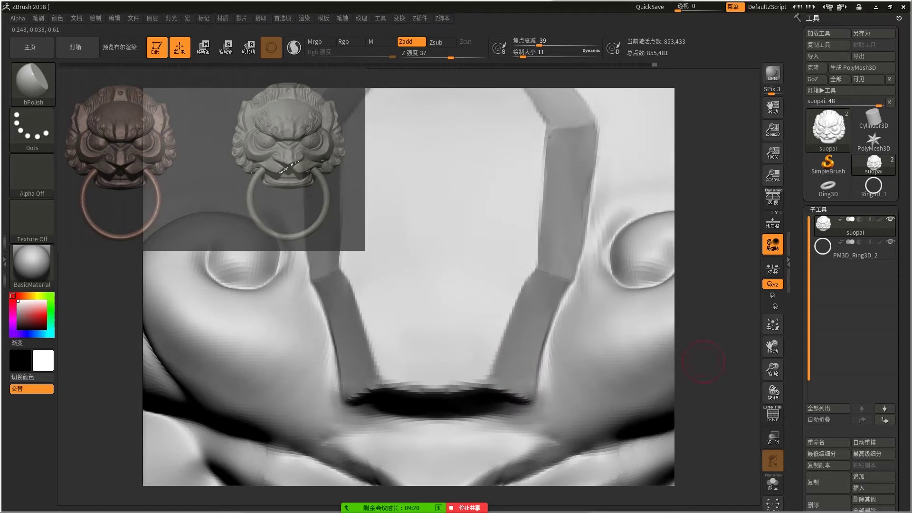
left_click_drag(707, 371, 541, 356)
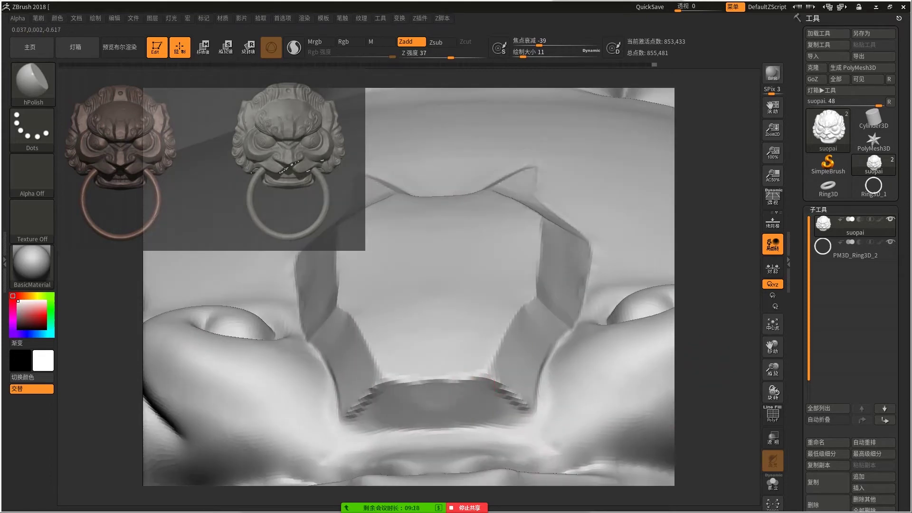
key("bracketright")
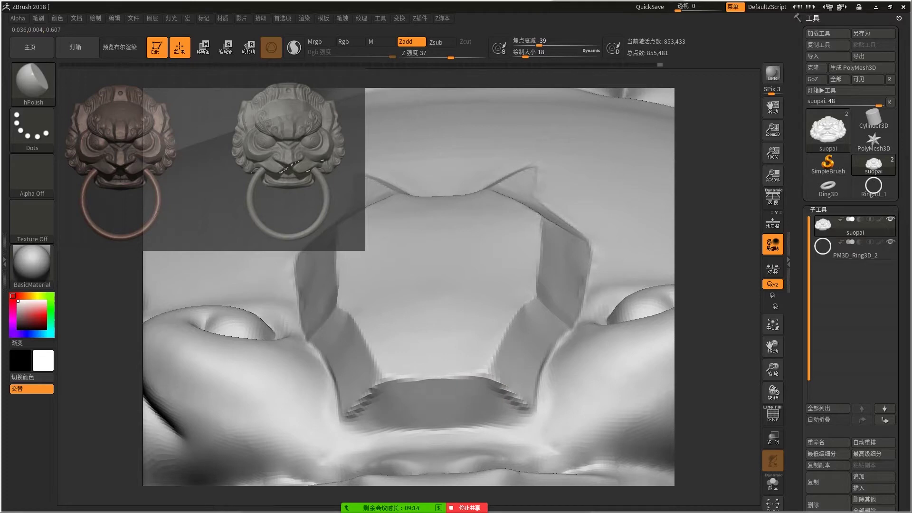
mouse_move(536, 385)
left_mouse_down()
mouse_move(517, 375)
mouse_move(499, 386)
mouse_move(522, 386)
left_mouse_up()
key("s")
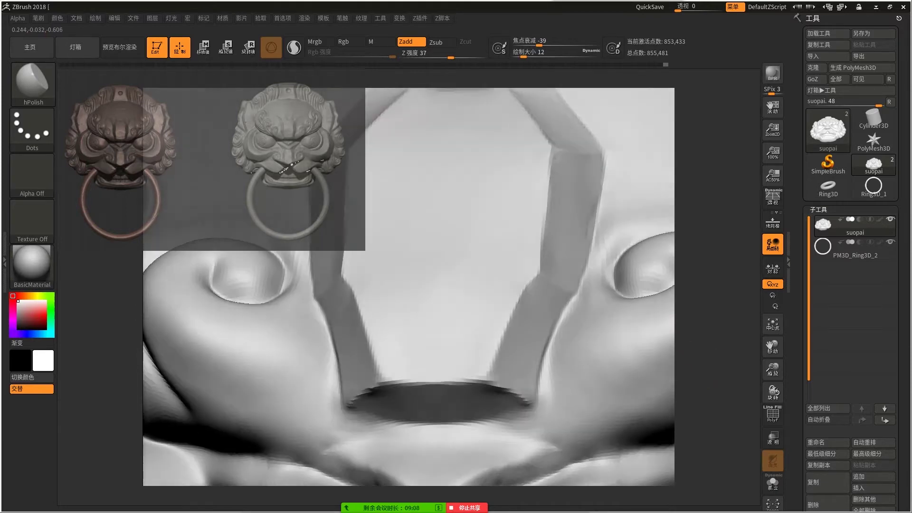
mouse_move(534, 401)
left_mouse_down()
mouse_move(523, 376)
mouse_move(519, 390)
left_mouse_up()
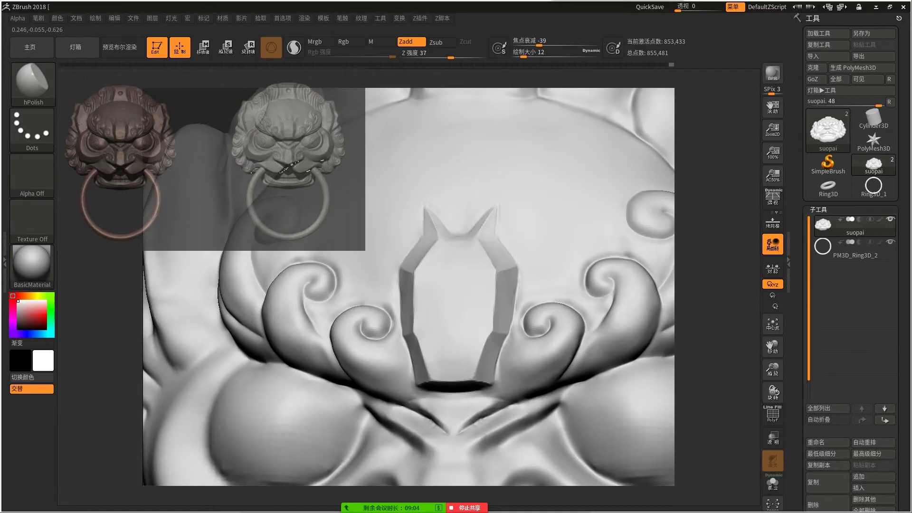
left_click_drag(641, 338, 641, 427, "alt")
- Shift-smooth around the forehead tab and brow curls, framing and zooming to inspect
key("f")
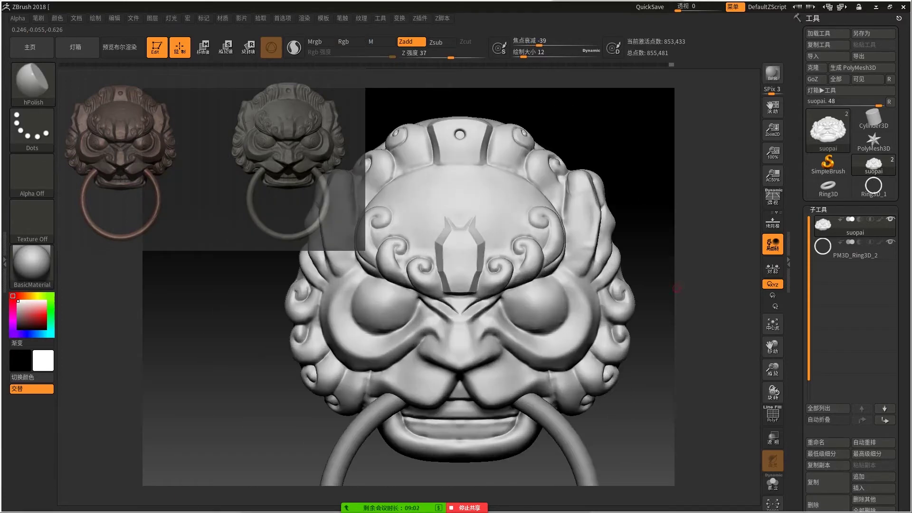
left_click_drag(693, 295, 695, 286, "alt")
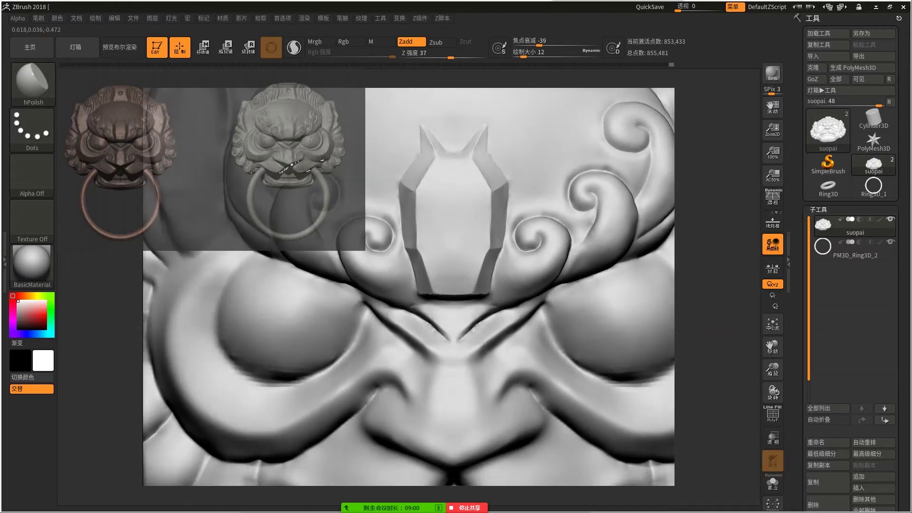
left_click_drag(695, 286, 665, 256)
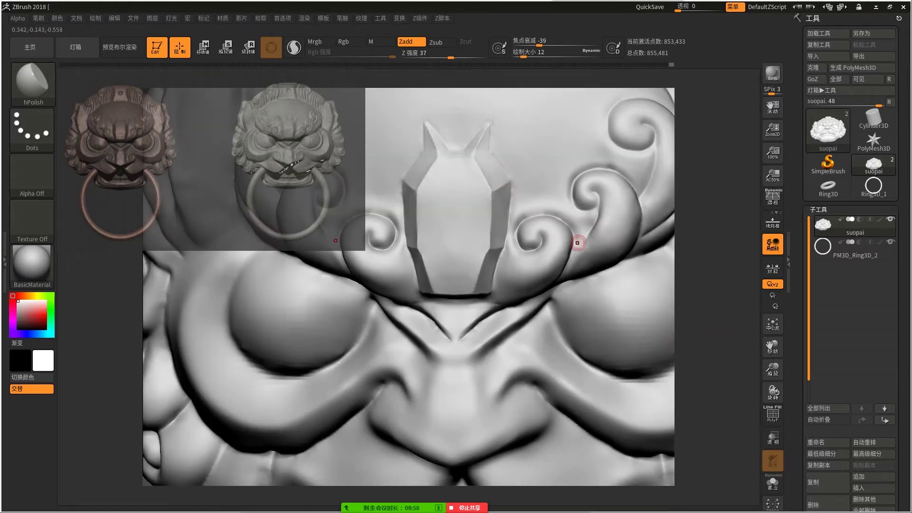
left_click_drag(580, 241, 560, 224)
key("f")
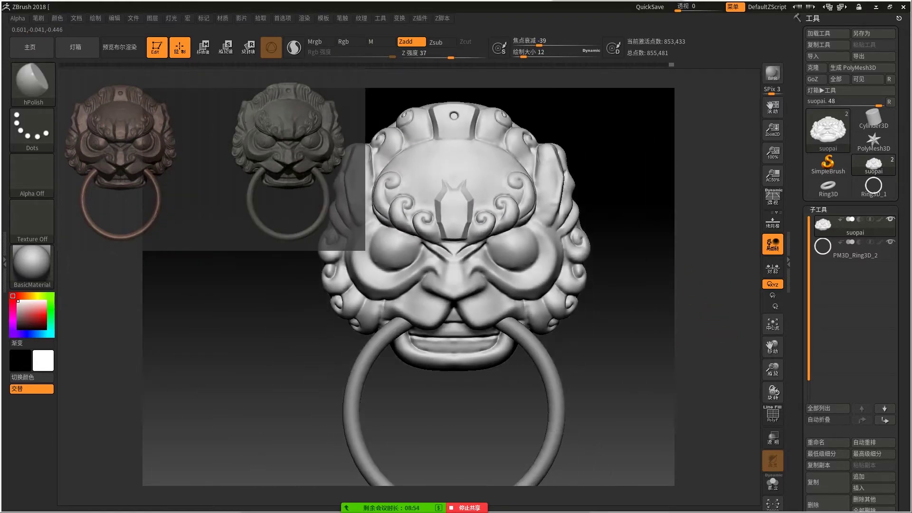
left_click_drag(667, 361, 668, 321)
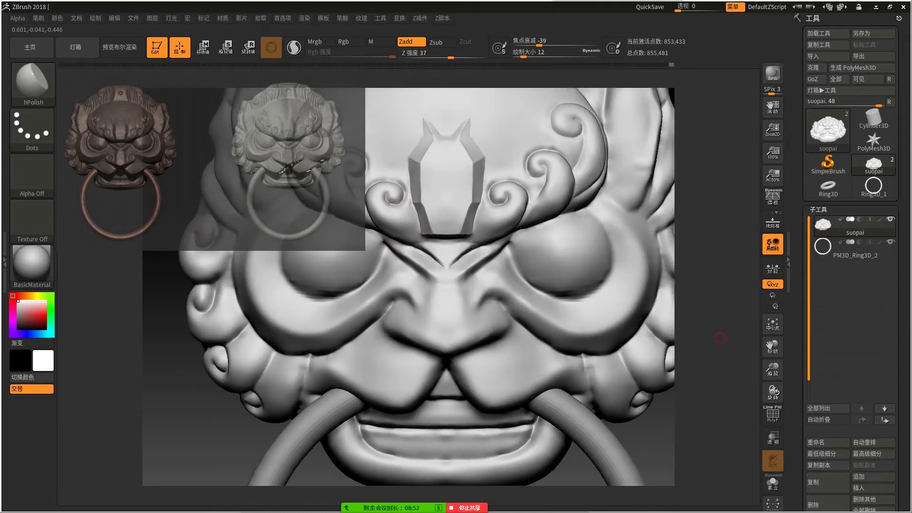
mouse_move(733, 341)
left_mouse_down()
mouse_move(722, 361)
mouse_move(664, 340)
left_mouse_up()
key("shift")
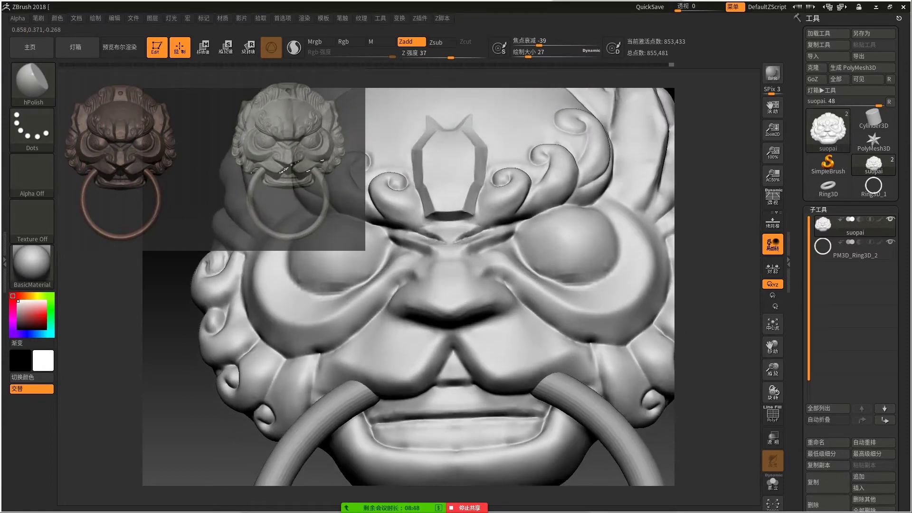
left_click_drag(713, 340, 713, 371)
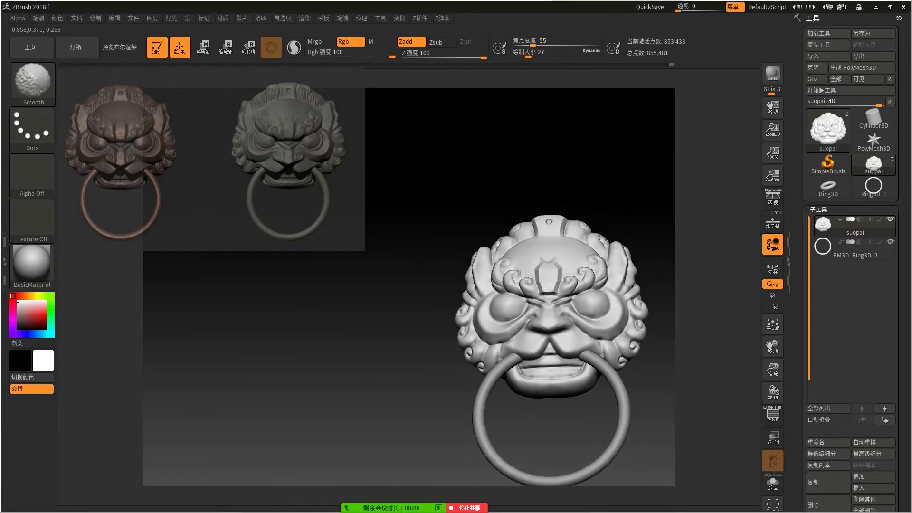
mouse_move(665, 266)
left_mouse_down("alt")
mouse_move(662, 291)
mouse_move(652, 201)
mouse_move(658, 260)
mouse_move(634, 266)
left_mouse_up("alt")
- Switch to the Standard brush at size 17 and rotate to view the top ridge
key("b")
key("s")
key("t")
mouse_move(576, 240)
left_mouse_down()
mouse_move(504, 314)
mouse_move(655, 260)
left_mouse_up()
key("s")
mouse_move(557, 220)
left_mouse_down()
mouse_move(485, 325)
mouse_move(615, 283)
mouse_move(584, 320)
left_mouse_up()
key("s")
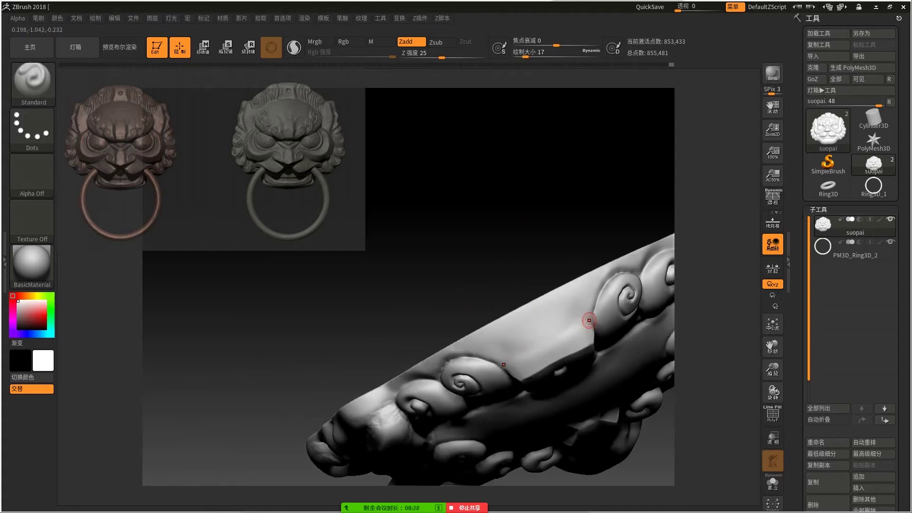
- With DamStandard at size 74, carve a groove along the ridge beside the spiral
key("b")
key("h")
key("p")
key("b")
key("d")
key("s")
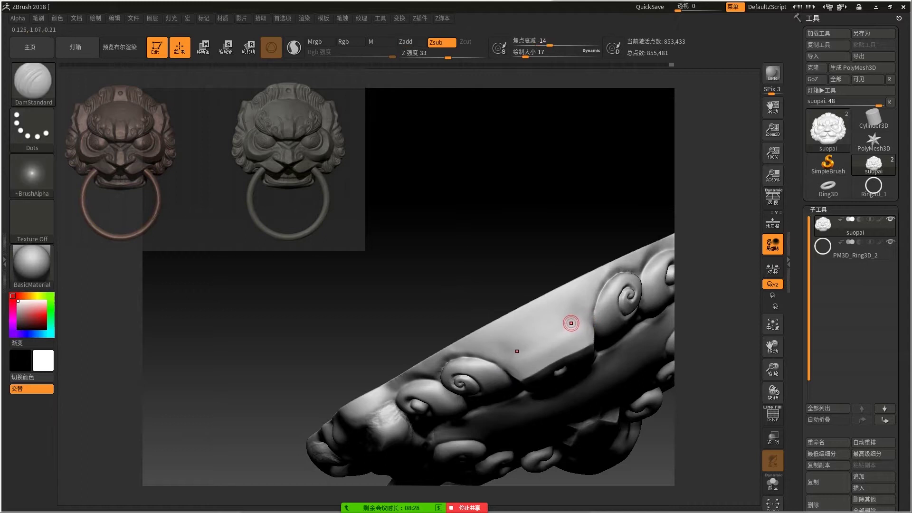
left_click_drag(577, 319, 597, 323)
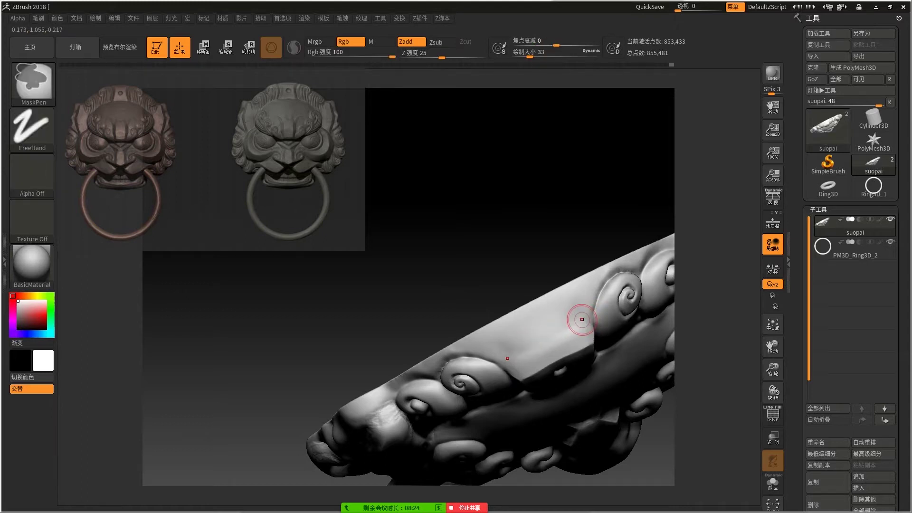
key("space")
left_click_drag(560, 291, 610, 291)
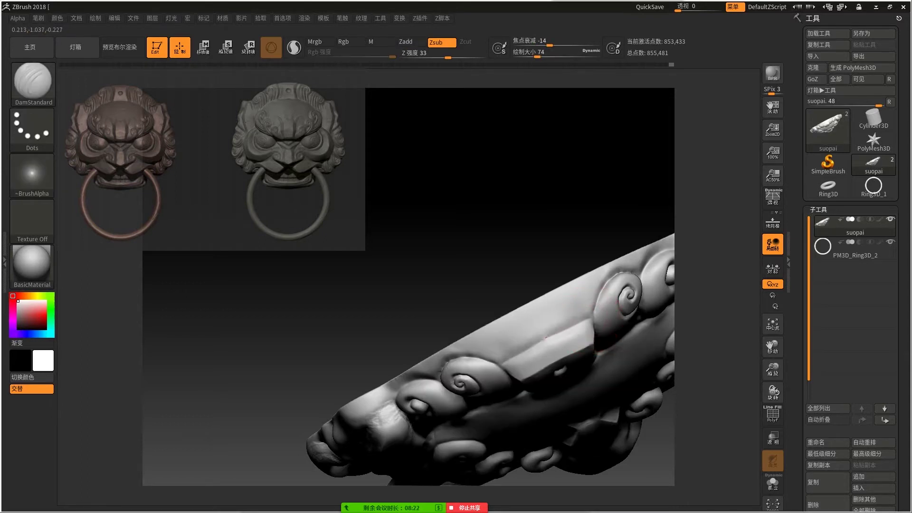
left_click_drag(560, 315, 571, 323)
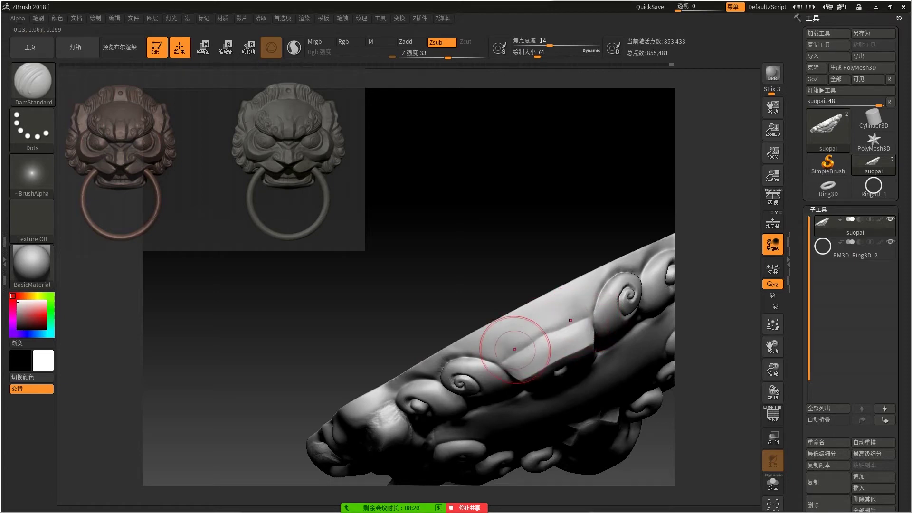
- Shift-smooth the groove, then return to a frontal close-up with Standard at size 41
key("shift")
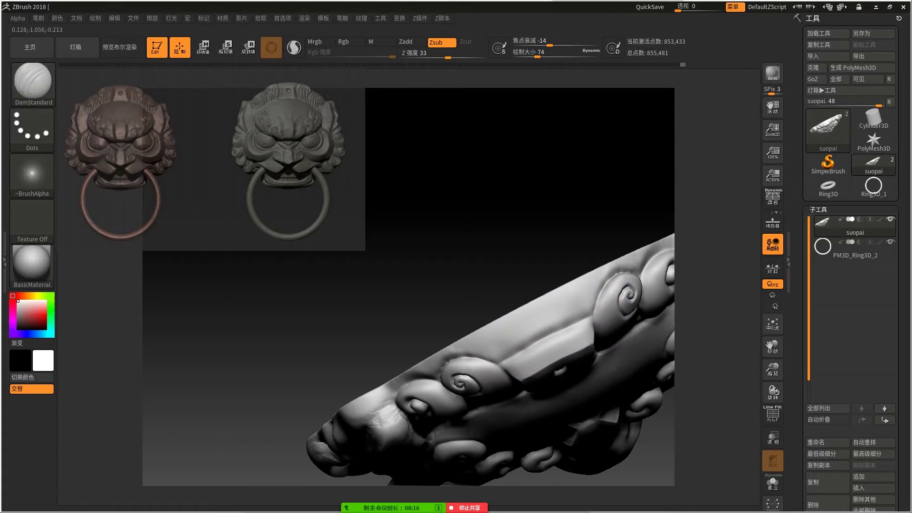
left_click_drag(557, 329, 570, 360, "shift")
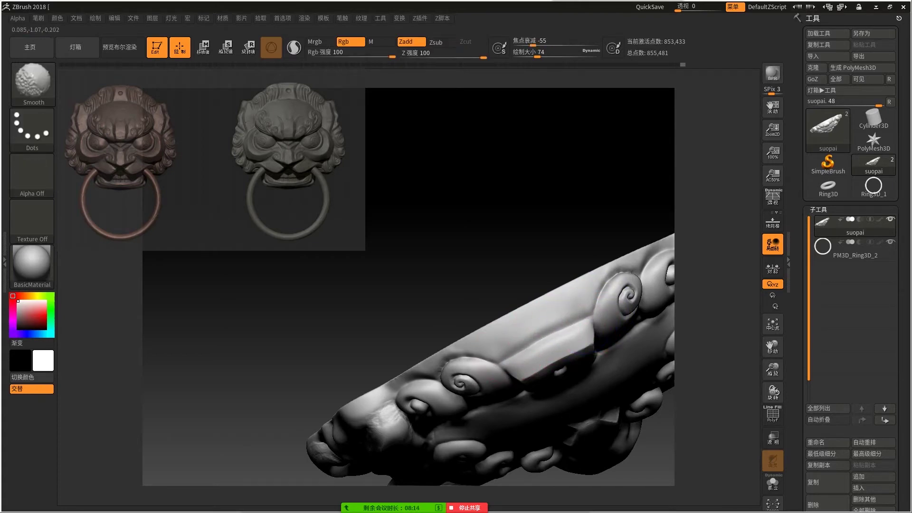
left_click_drag(610, 277, 597, 233)
mouse_move(613, 266)
left_mouse_down()
mouse_move(633, 273)
mouse_move(637, 255)
mouse_move(578, 198)
mouse_move(597, 243)
mouse_move(641, 276)
mouse_move(575, 291)
mouse_move(498, 264)
left_mouse_up()
key("b")
key("s")
key("t")
key("s")
key("s")
- Refine the top spirals with the Standard brush, resizing it from 25 up to 46
left_click_drag(546, 281, 539, 281)
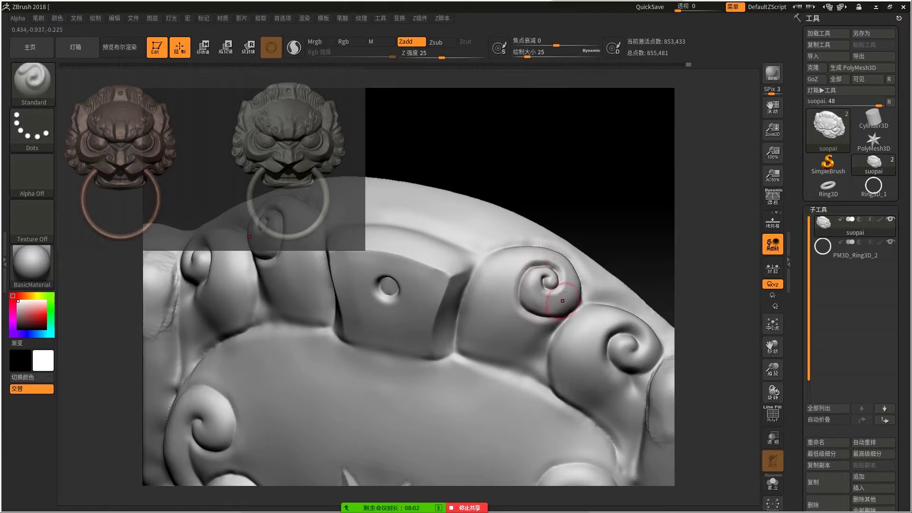
left_click_drag(652, 224, 641, 238)
key("bracketright")
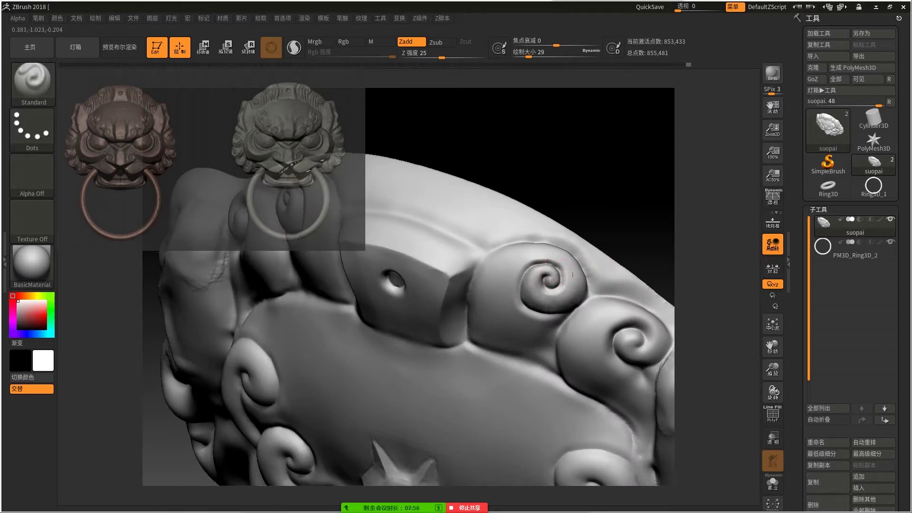
left_click_drag(628, 197, 575, 261)
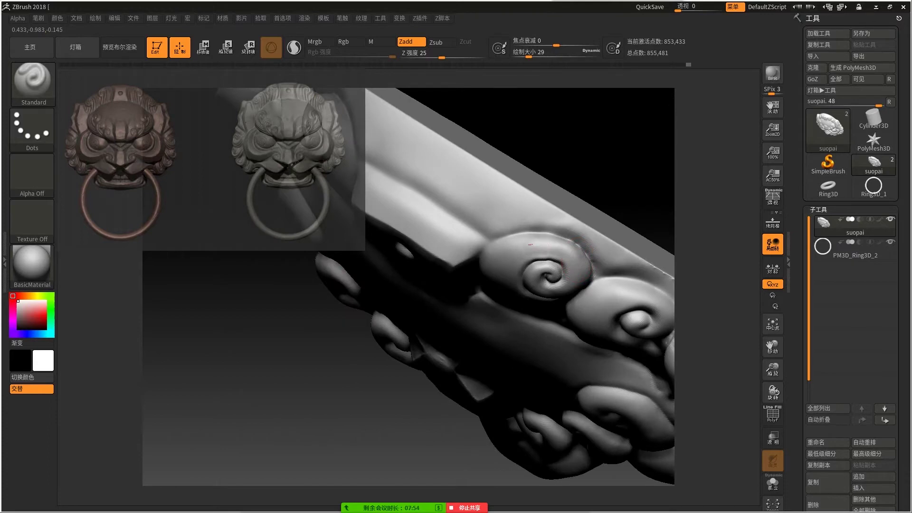
key("bracketright")
key("bracketright")
key("bracketright")
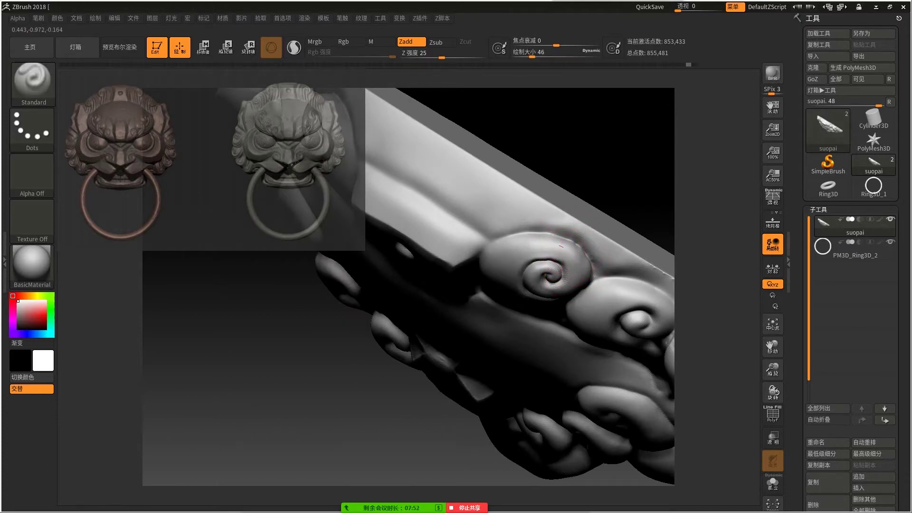
mouse_move(551, 275)
right_mouse_down()
mouse_move(607, 176)
mouse_move(590, 193)
right_mouse_up()
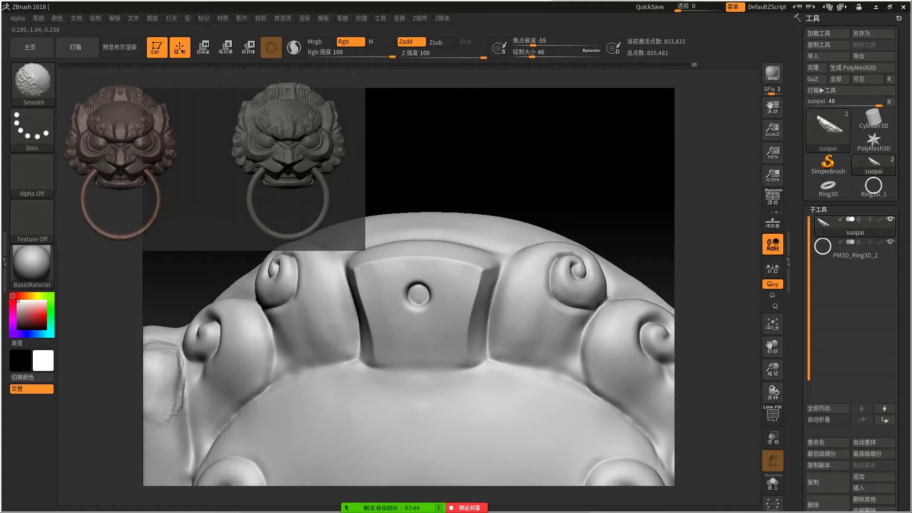
right_click_drag(609, 238, 559, 298)
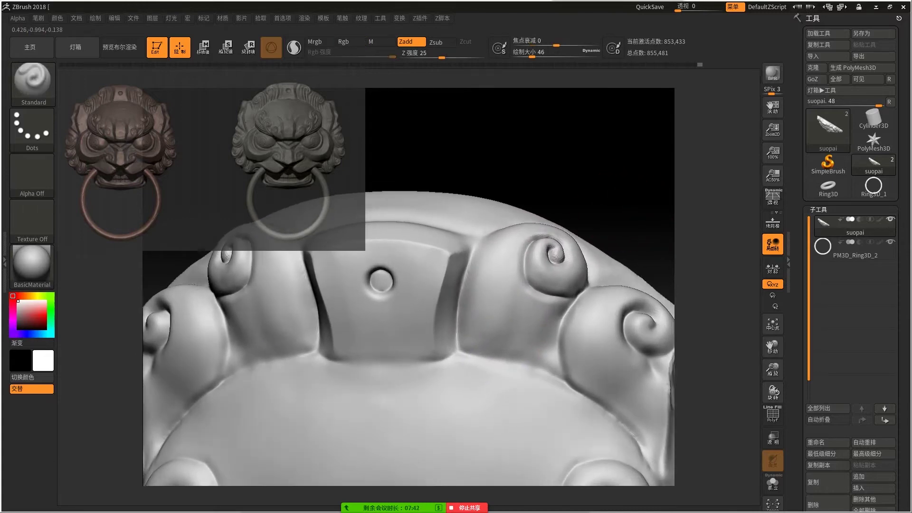
- Refine the top plate around the hanging hole at size 31, zooming and reframing to check
key("s")
left_click_drag(611, 285, 631, 229)
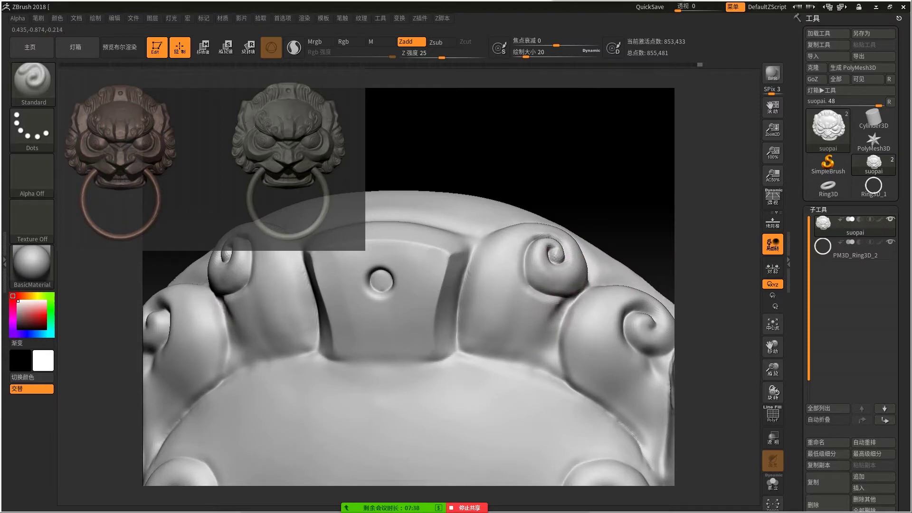
right_click_drag(552, 331, 475, 285)
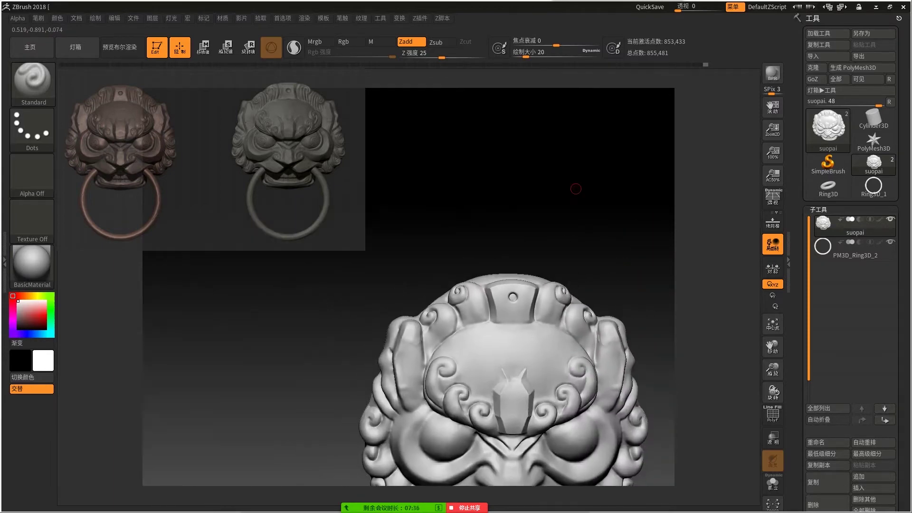
mouse_move(552, 351)
right_mouse_down("ctrl")
mouse_move(565, 311)
mouse_move(551, 303)
right_mouse_up("ctrl")
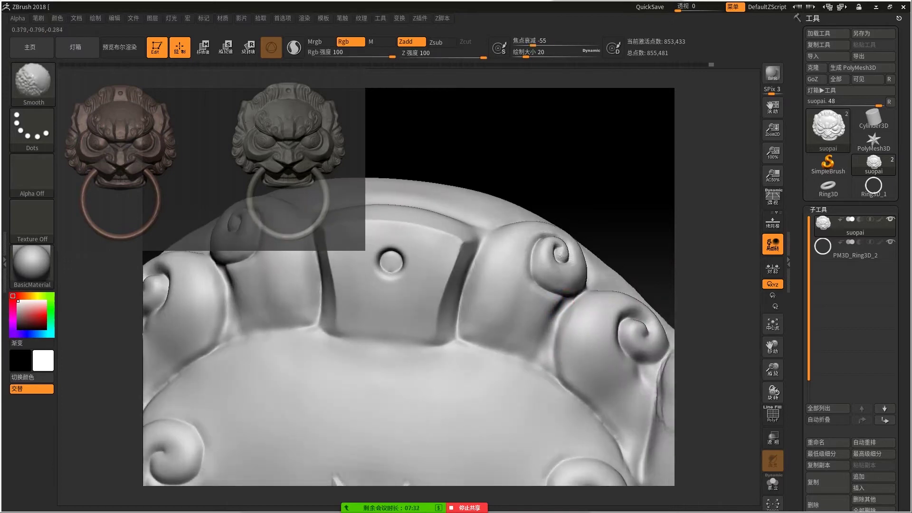
right_click_drag(570, 299, 567, 285)
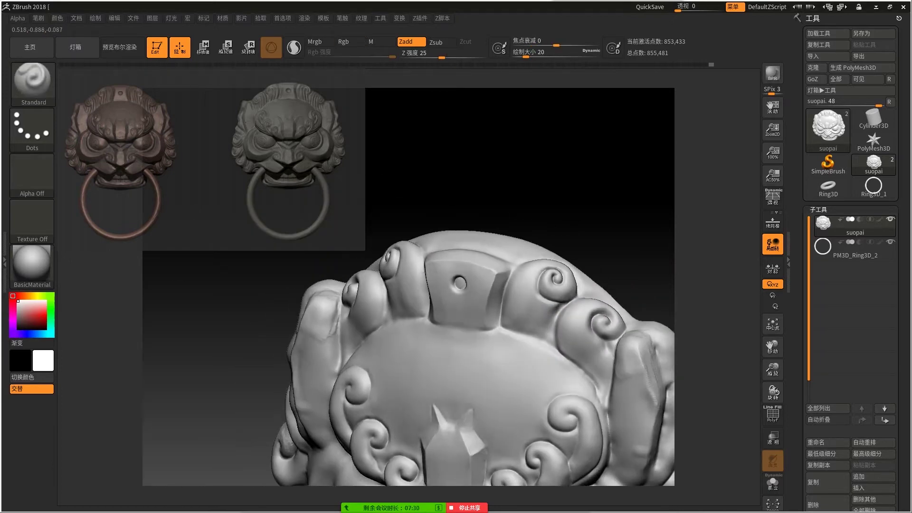
right_click_drag(565, 242, 630, 197)
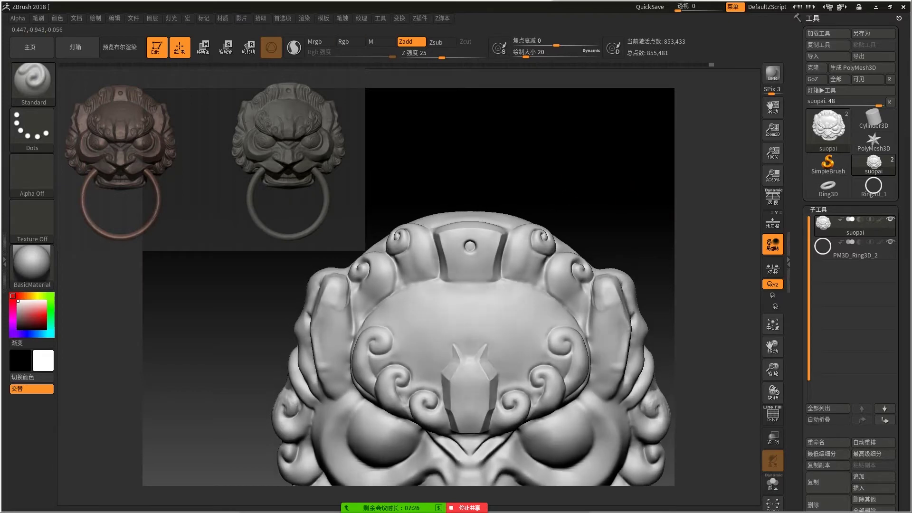
right_click_drag(630, 197, 636, 231)
right_click_drag(570, 251, 567, 259)
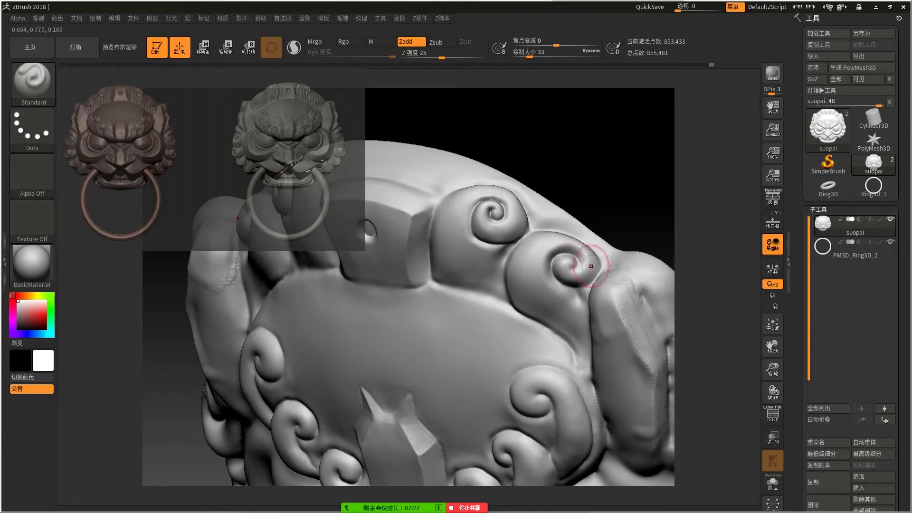
right_click_drag(618, 205, 573, 231)
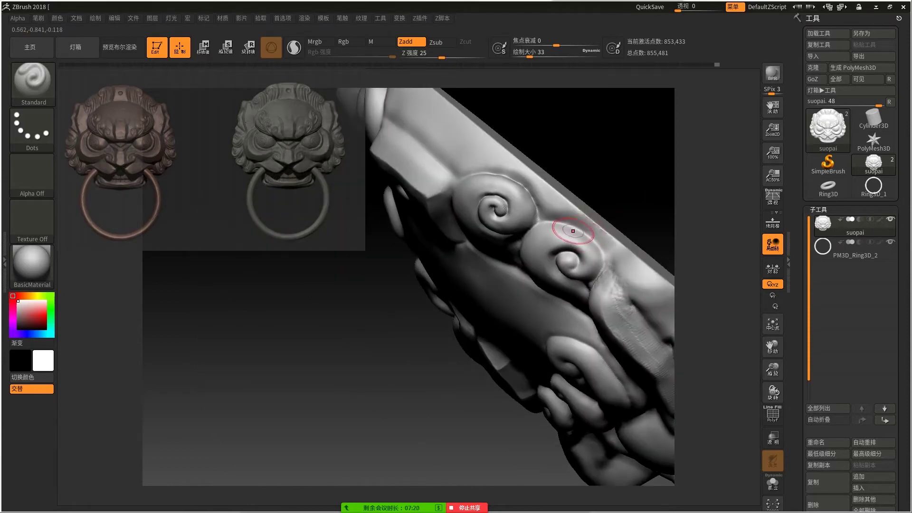
right_click_drag(598, 259, 583, 245)
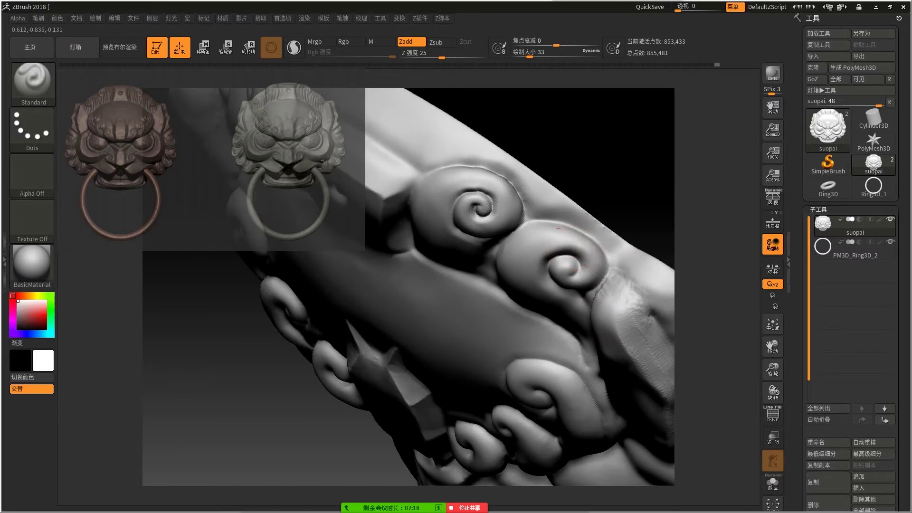
mouse_move(648, 193)
right_mouse_down()
mouse_move(556, 244)
mouse_move(591, 238)
right_mouse_up()
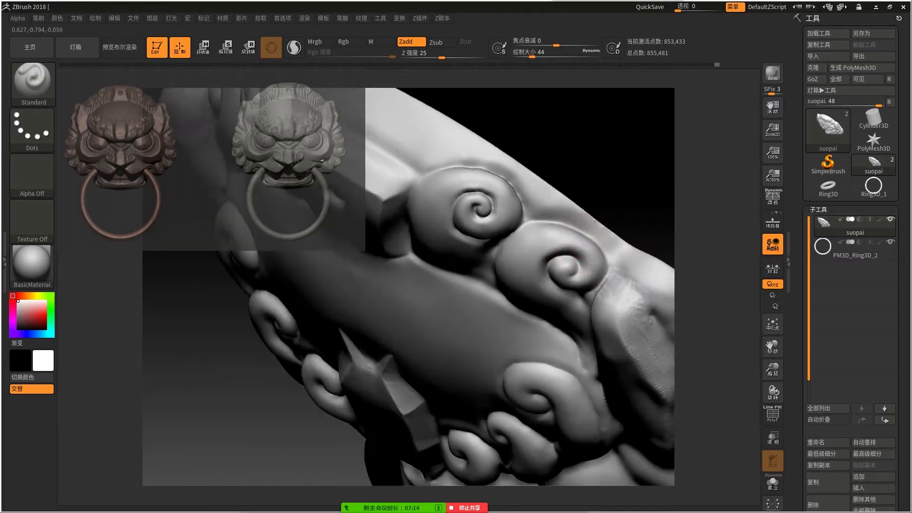
right_click_drag(633, 204, 570, 237)
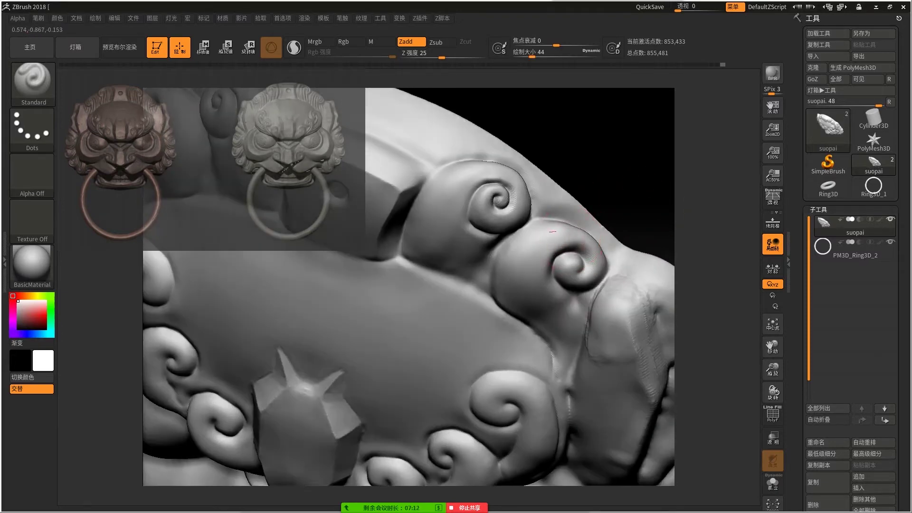
right_click_drag(522, 258, 592, 230)
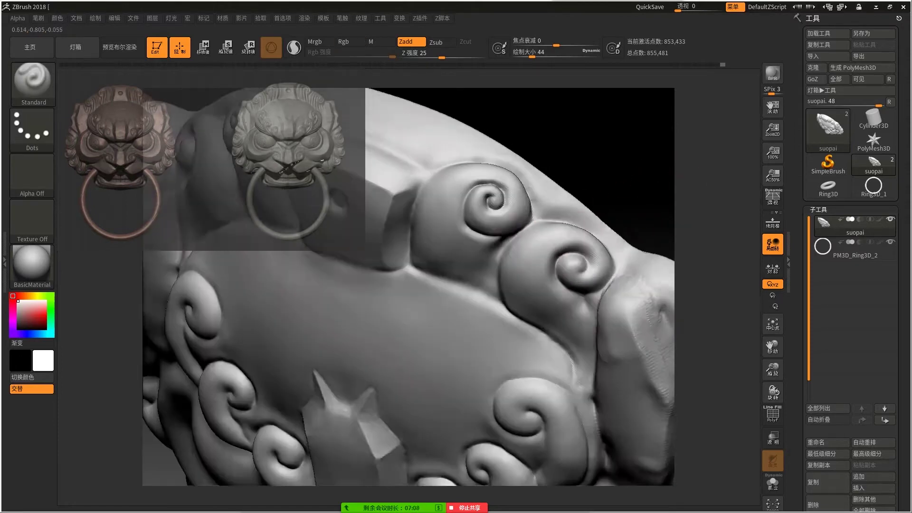
mouse_move(570, 223)
right_mouse_down()
mouse_move(617, 209)
mouse_move(579, 180)
mouse_move(625, 168)
mouse_move(605, 163)
mouse_move(542, 210)
mouse_move(620, 170)
mouse_move(653, 181)
mouse_move(611, 200)
mouse_move(595, 229)
mouse_move(546, 224)
mouse_move(427, 238)
right_mouse_up()
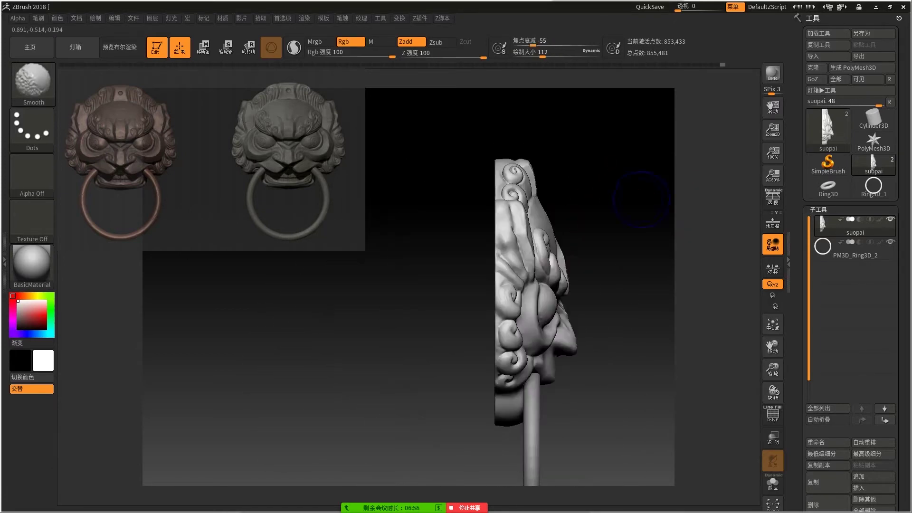
- Select the Move brush and raise its draw size to 223
key("b")
key("m")
key("v")
key("bracketright")
key("bracketright")
key("bracketright")
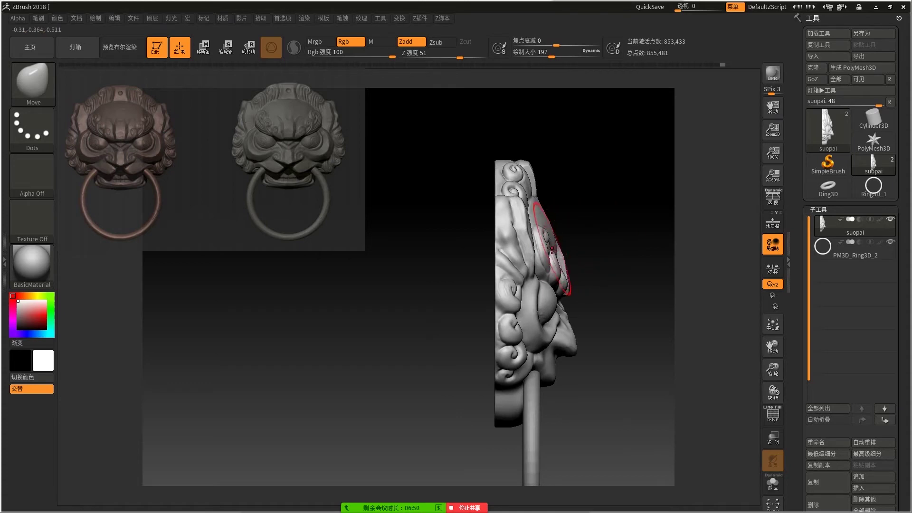
key("space")
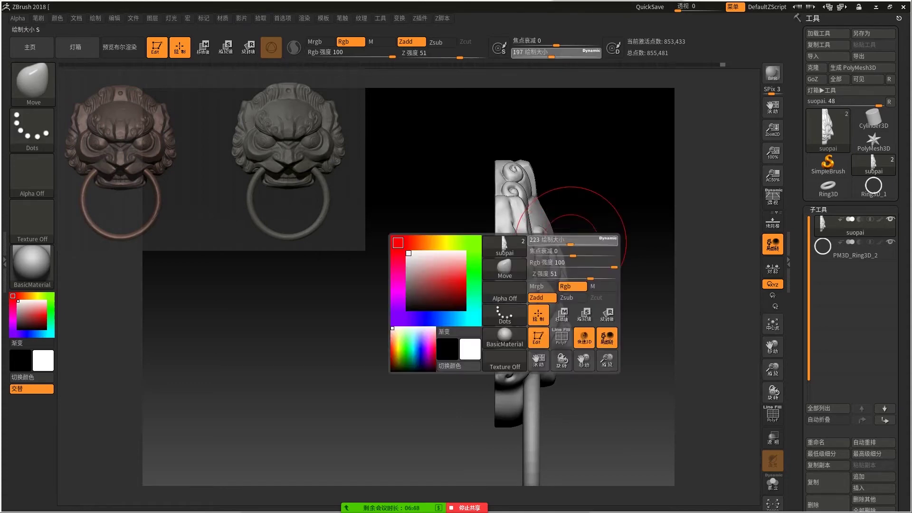
left_click_drag(593, 241, 613, 241)
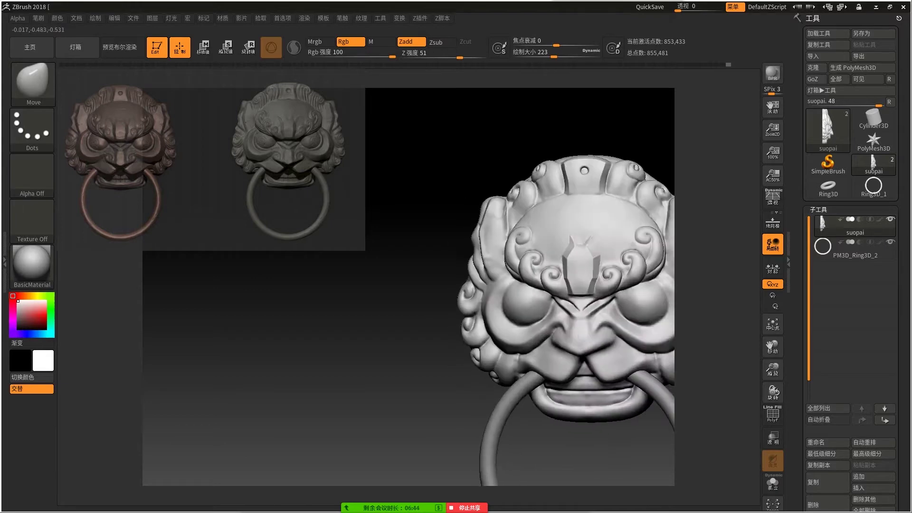
- Reduce the Move brush to draw size 97 and frame the whole knocker front-on
left_click_drag(489, 245, 489, 190, "alt")
key("space")
mouse_move(543, 281)
left_mouse_down()
mouse_move(522, 281)
mouse_move(534, 285)
left_mouse_up()
key("space")
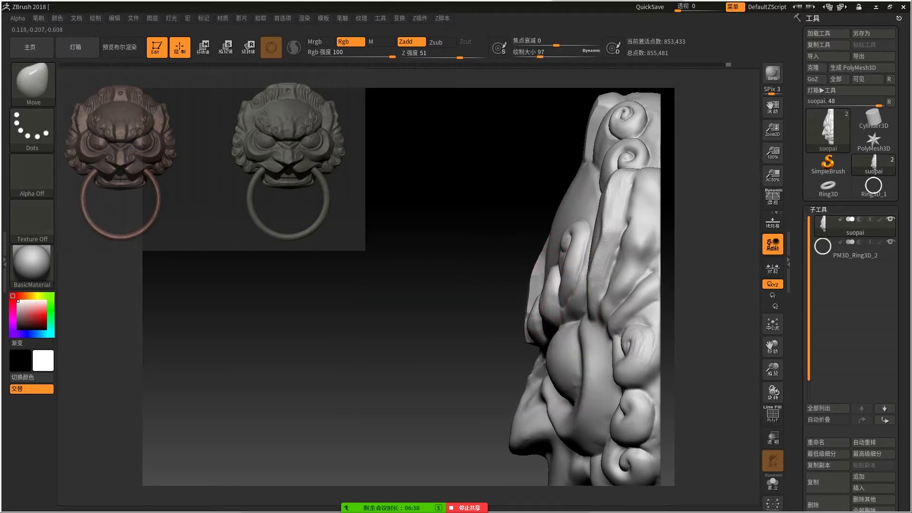
mouse_move(529, 286)
left_mouse_down()
mouse_move(428, 286)
mouse_move(529, 285)
left_mouse_up()
key("f")
left_click_drag(609, 204, 635, 238)
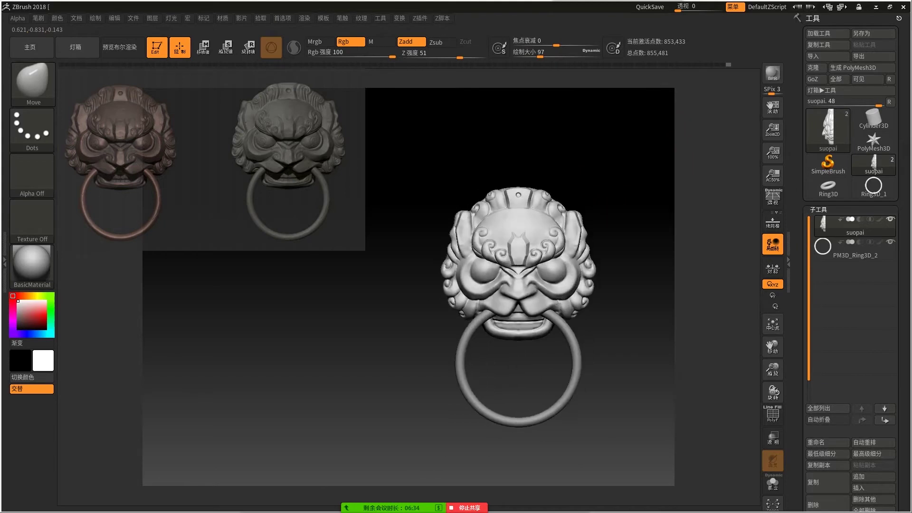
- Frame the model and shrink the Move brush to draw size 68
key("f")
scroll(507, 306, "up", 1)
scroll(507, 306, "up", 1)
scroll(507, 305, "up", 1)
scroll(507, 305, "up", 2)
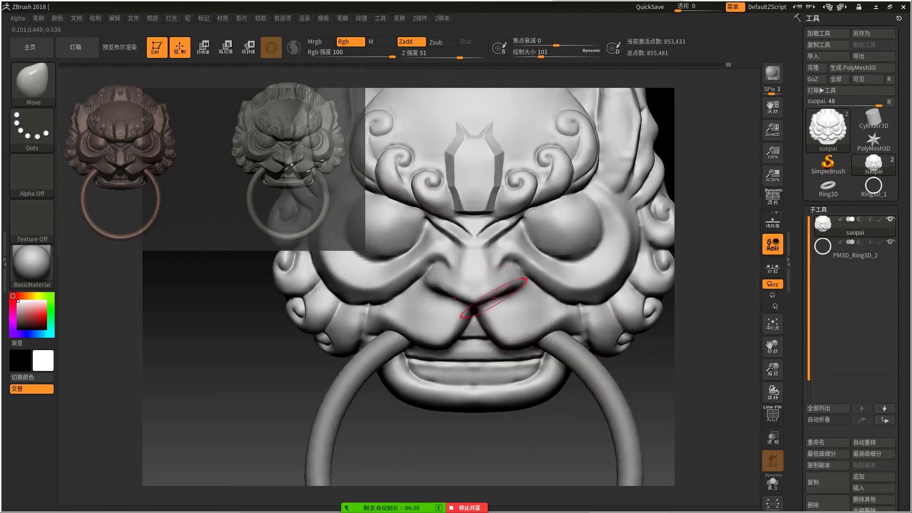
key("space")
left_click_drag(520, 287, 491, 296)
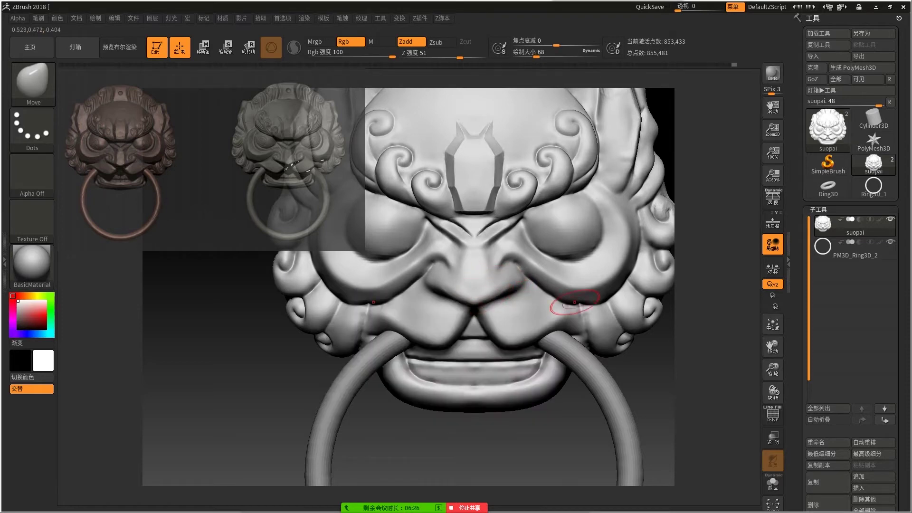
- Scroll-zoom in close on the forehead tab and top plate
scroll(528, 286, "down", 5)
scroll(534, 268, "up", 5)
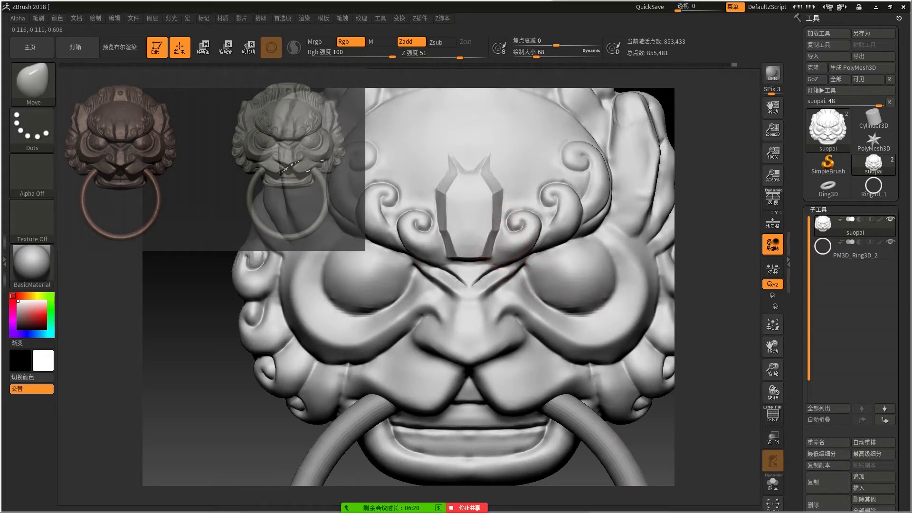
scroll(641, 122, "down", 5)
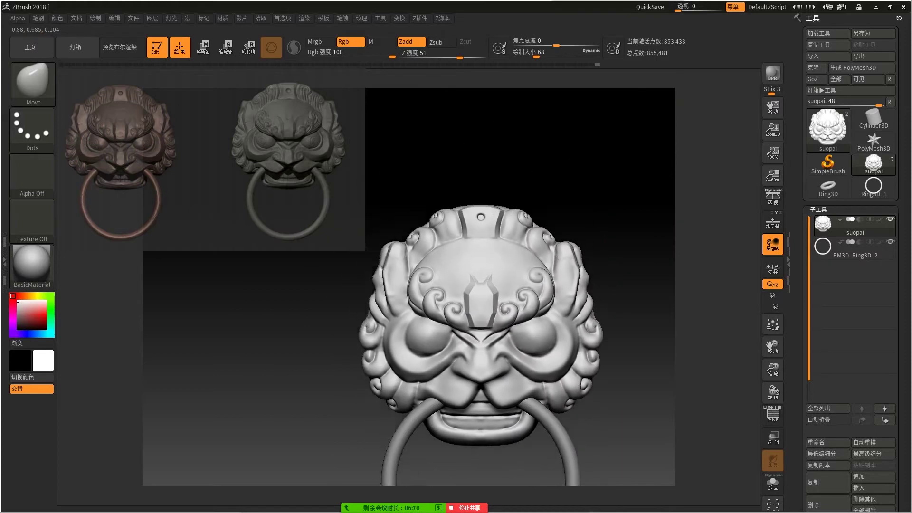
scroll(637, 194, "up", 2)
scroll(625, 144, "up", 2)
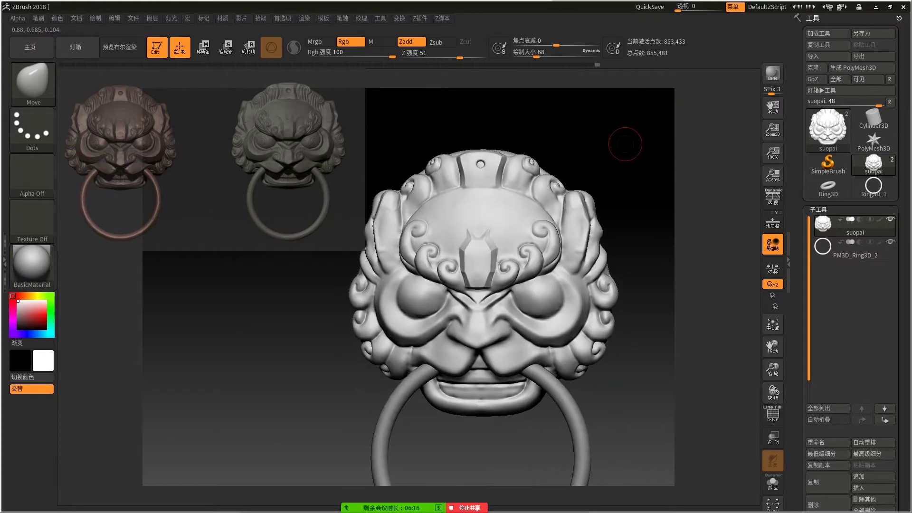
scroll(625, 144, "up", 2)
scroll(630, 171, "up", 2)
scroll(631, 187, "up", 2)
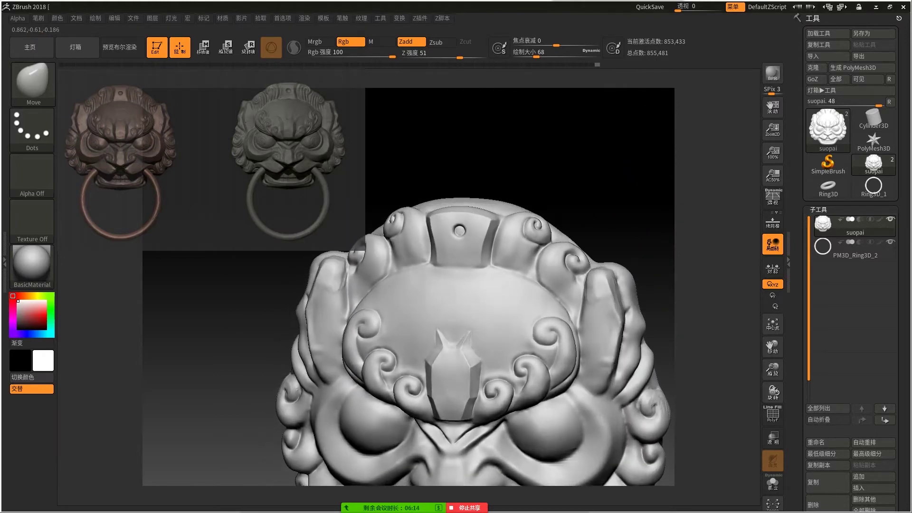
scroll(631, 203, "up", 2)
scroll(632, 204, "up", 2)
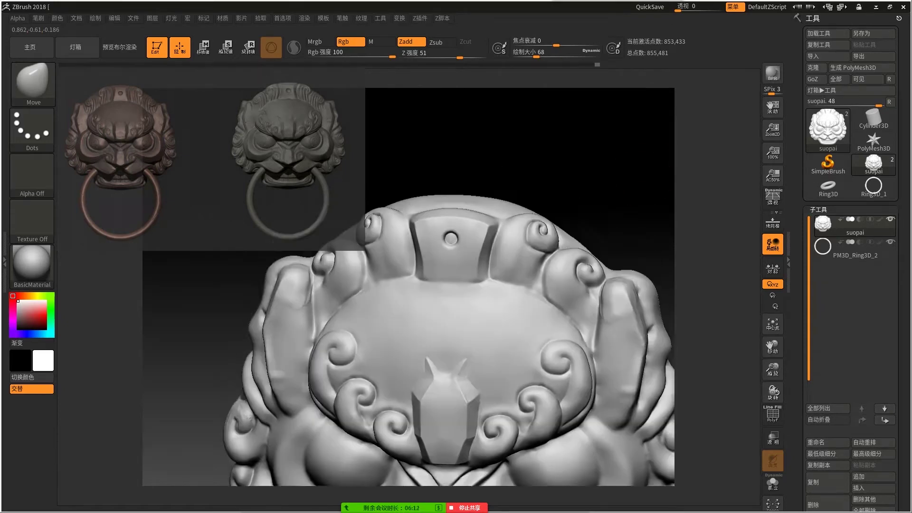
scroll(629, 223, "up", 2)
scroll(629, 228, "up", 2)
scroll(627, 233, "up", 2)
scroll(627, 236, "up", 2)
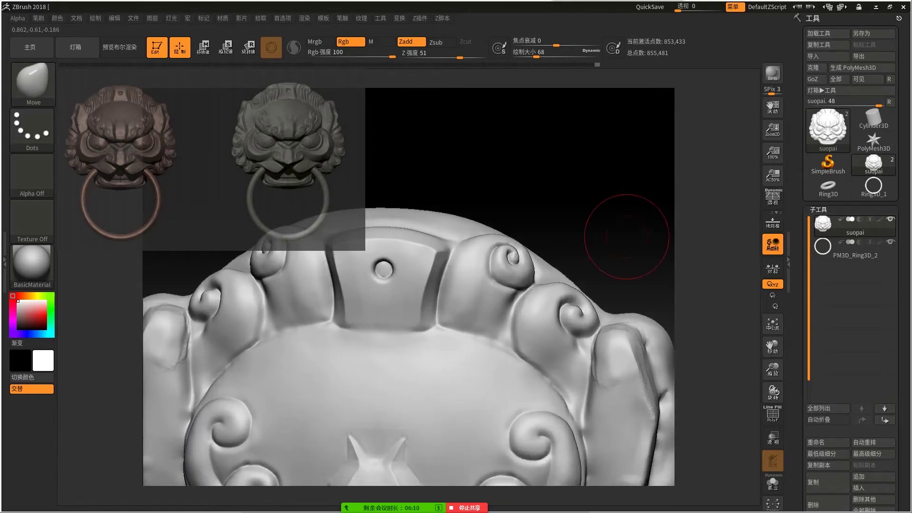
- Switch to the Standard brush at draw size 18 for the crown curls
left_click_drag(627, 236, 574, 276)
key("s")
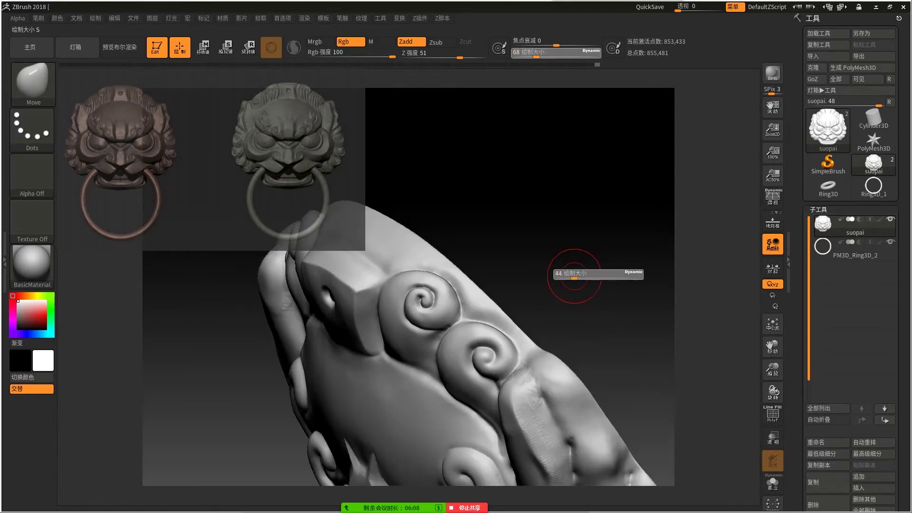
key("b")
key("h")
key("p")
mouse_move(529, 270)
left_mouse_down()
mouse_move(537, 277)
mouse_move(506, 220)
left_mouse_up()
key("b")
key("s")
key("t")
type("s18")
key("Return")
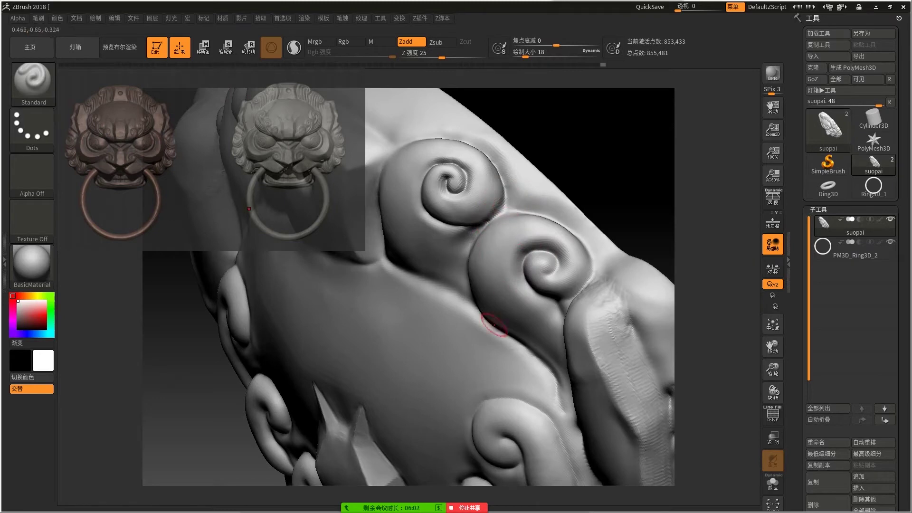
- Open the meeting's group chat, closing the subtitle captioning window that opened first
left_click(575, 499)
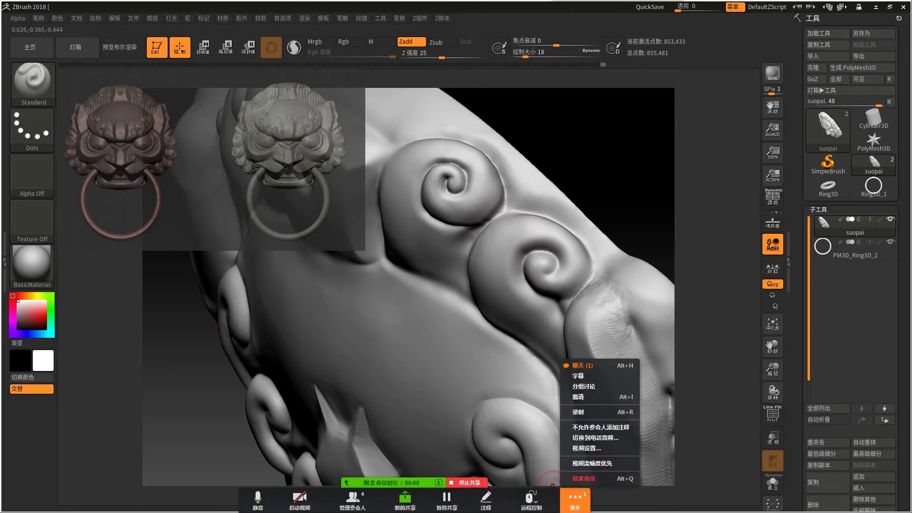
left_click(578, 375)
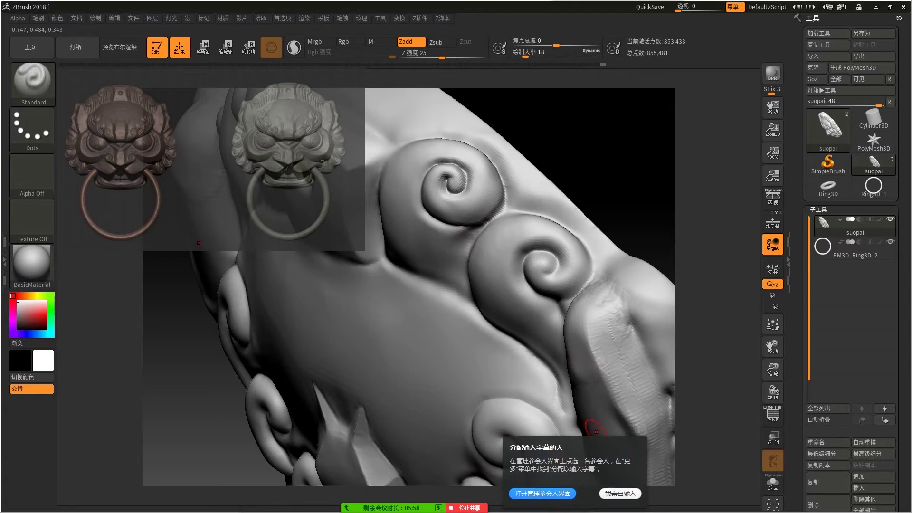
left_click(619, 493)
left_click(541, 144)
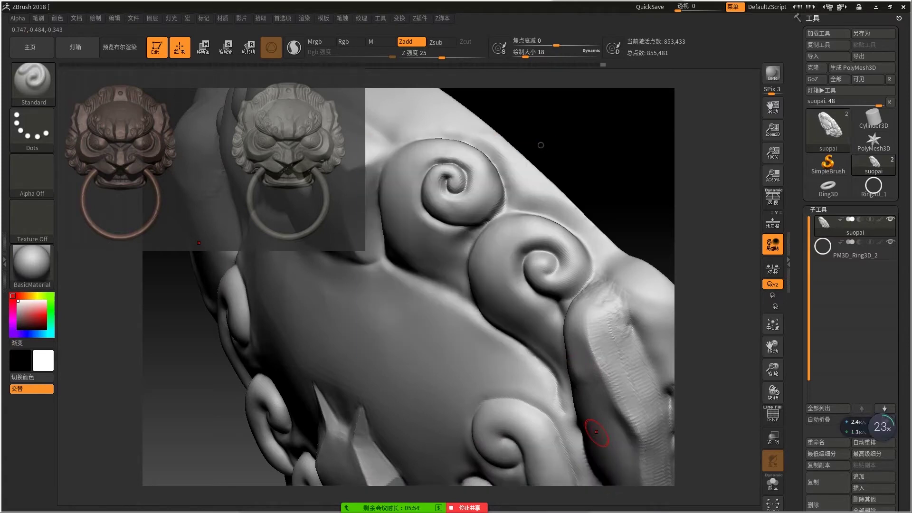
left_click(575, 499)
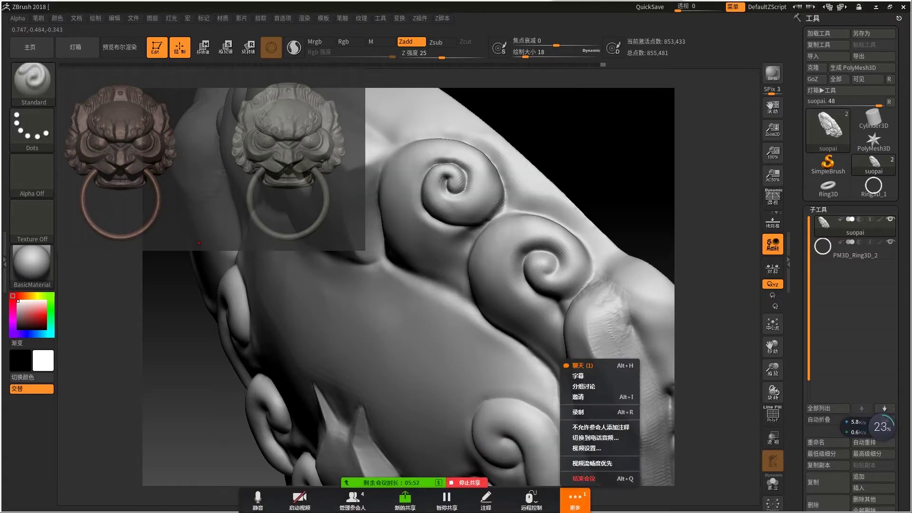
left_click(583, 366)
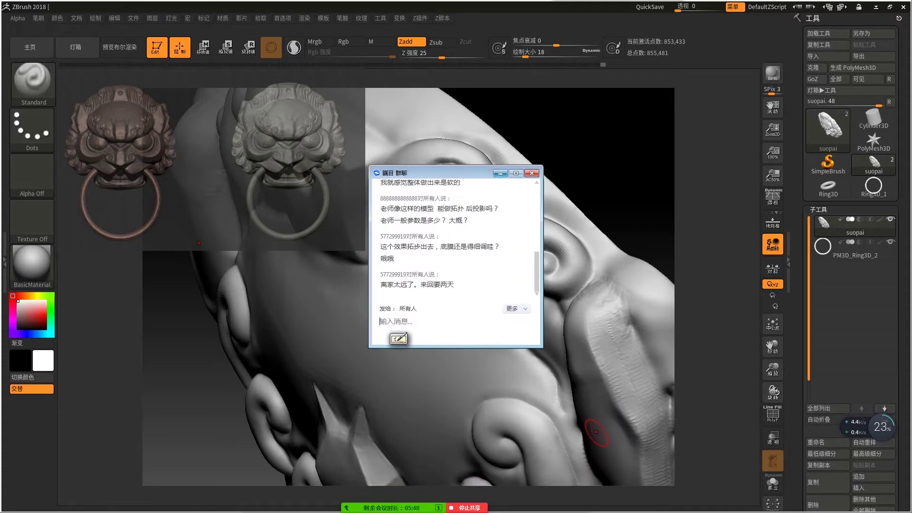
- Dismiss the group chat and rotate the view onto the swirl ornaments
key("Escape")
mouse_move(594, 135)
left_mouse_down()
mouse_move(604, 189)
mouse_move(520, 281)
left_mouse_up()
mouse_move(608, 233)
left_mouse_down()
mouse_move(558, 279)
mouse_move(551, 252)
mouse_move(590, 213)
left_mouse_up()
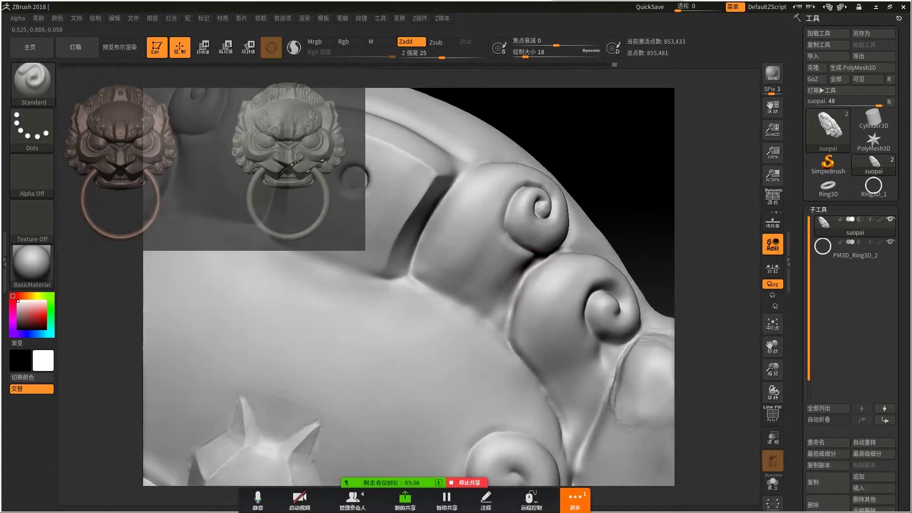
key("shift")
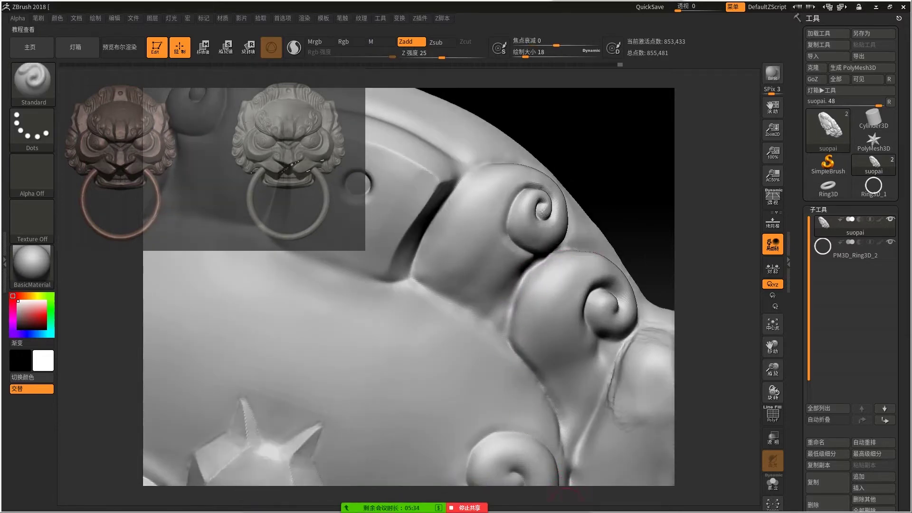
- Open the meeting group chat, then turn the model so the cloud curls fill the view
left_click(575, 501)
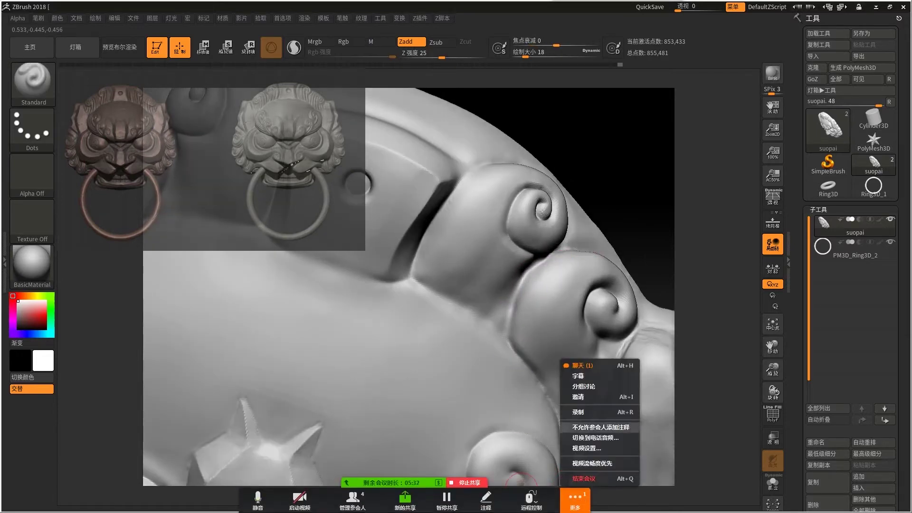
left_click(570, 366)
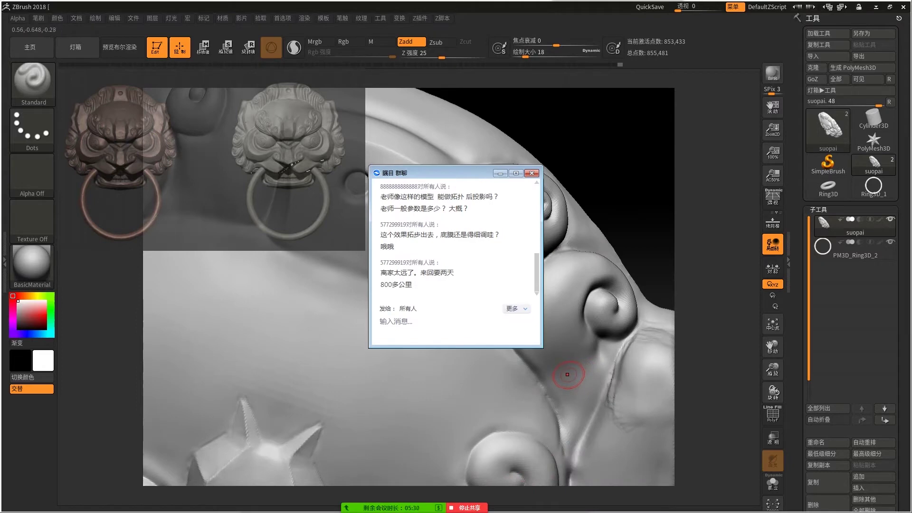
left_click_drag(649, 176, 545, 174)
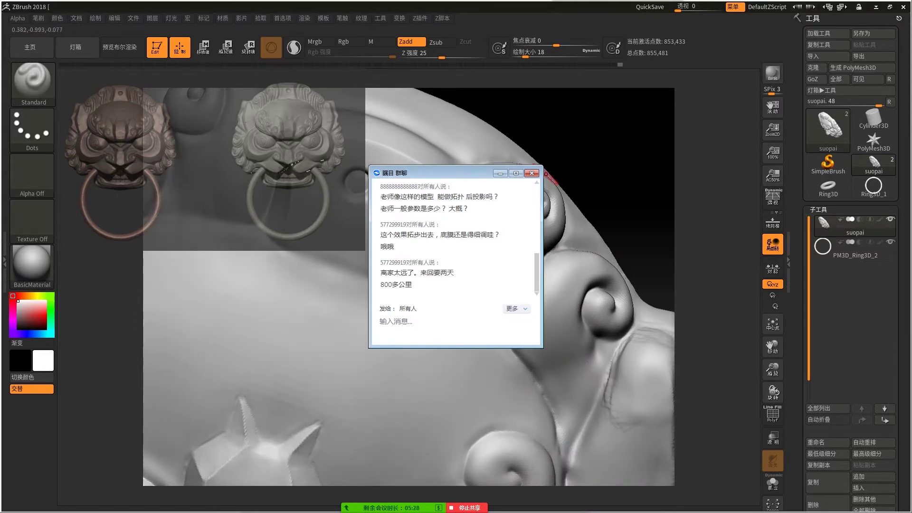
left_click_drag(614, 157, 449, 272)
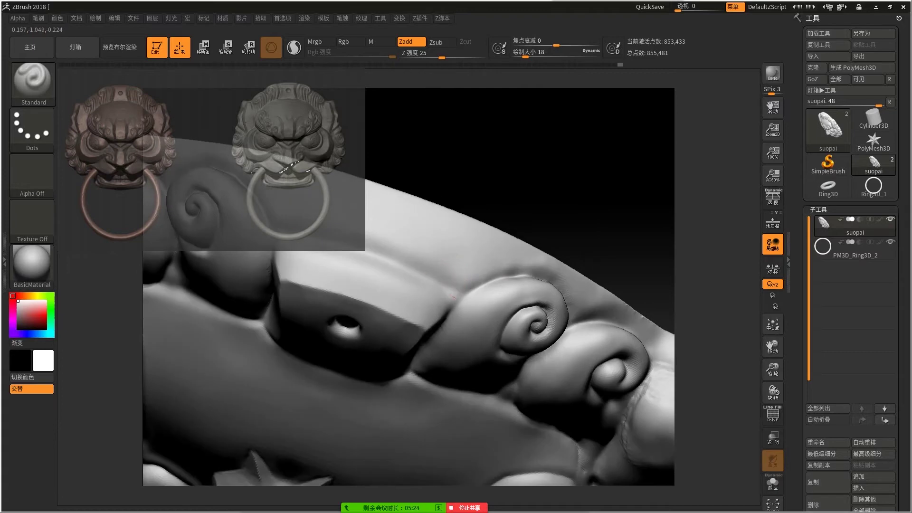
- Smooth the surface around and at the centre of the spiral cloud curl
key("shift")
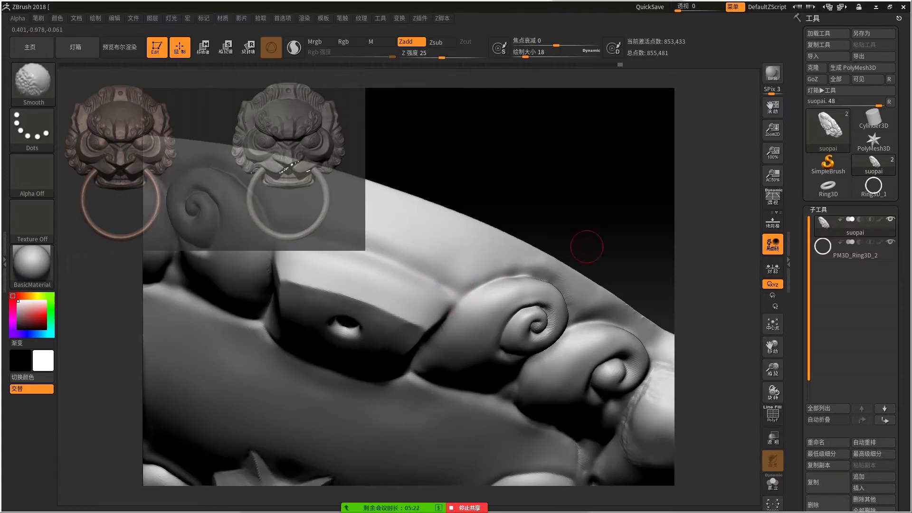
left_click_drag(565, 259, 529, 259)
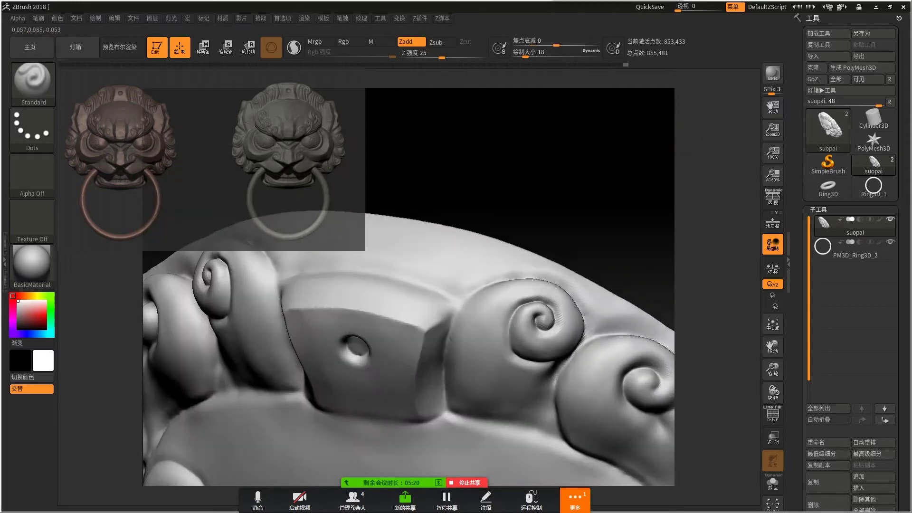
mouse_move(608, 261)
left_mouse_down("shift")
mouse_move(641, 185)
mouse_move(533, 289)
left_mouse_up("shift")
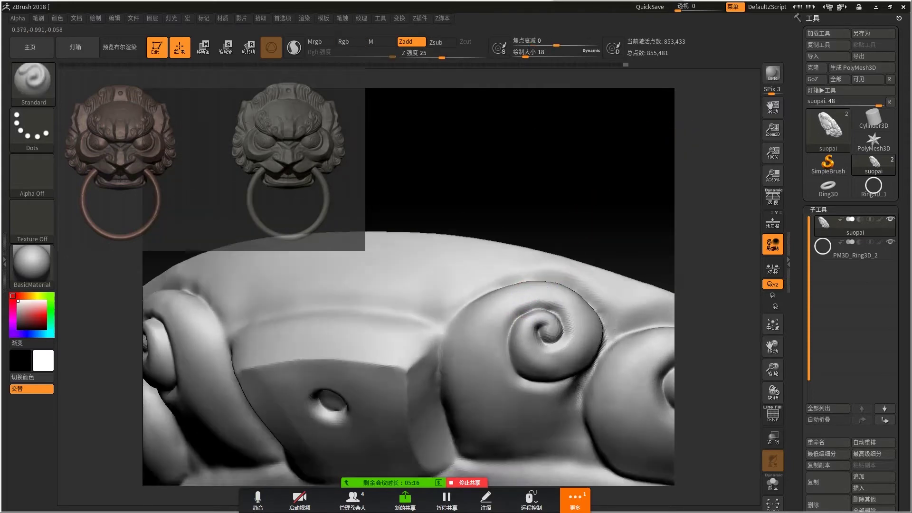
left_click_drag(602, 211, 618, 190, "shift")
left_click_drag(559, 307, 537, 309, "shift")
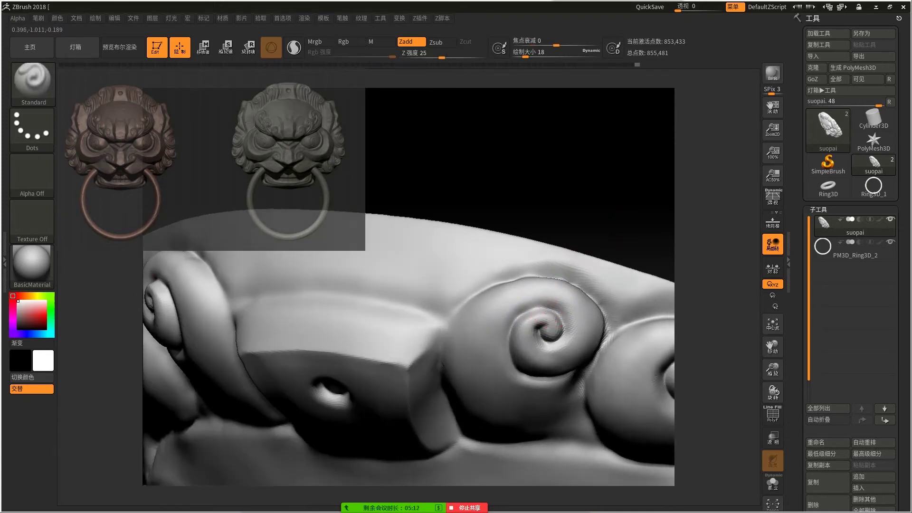
- Turn along the row of curls and deepen the crease between curl and side ridge
left_click_drag(618, 223, 543, 303)
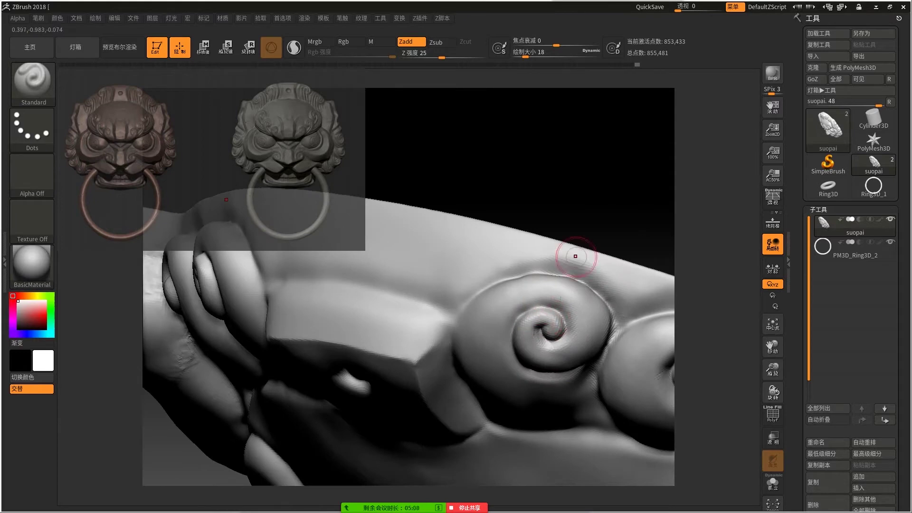
left_click_drag(576, 256, 516, 276)
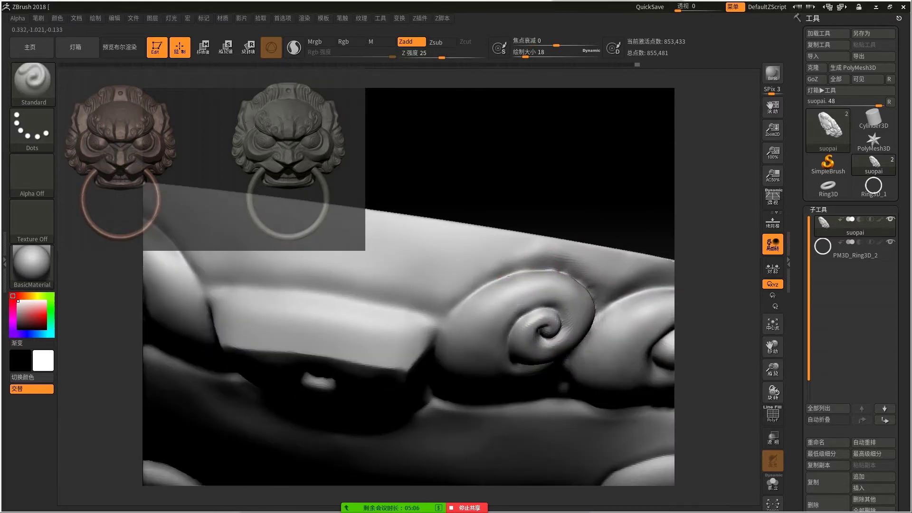
left_click_drag(600, 173, 546, 266)
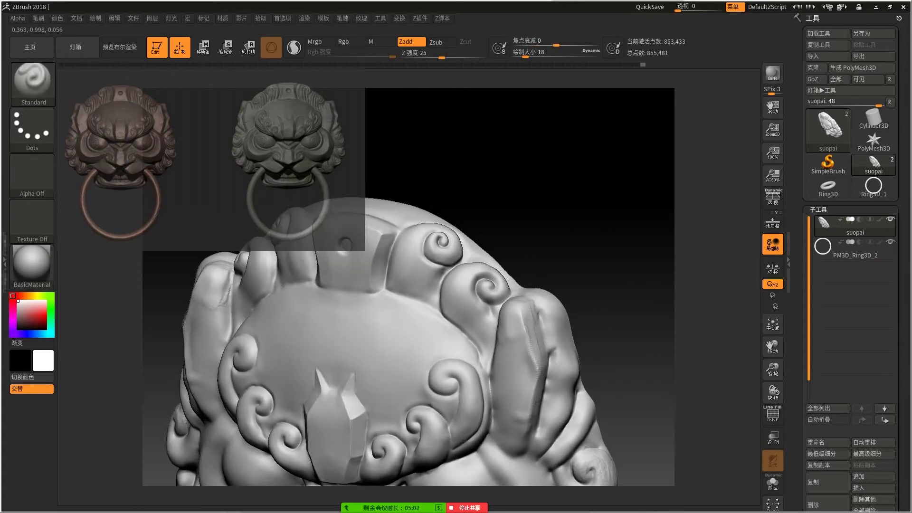
left_click_drag(515, 357, 508, 406)
- Bring the lion head front-on and zoom out to show the whole door knocker
key("shift")
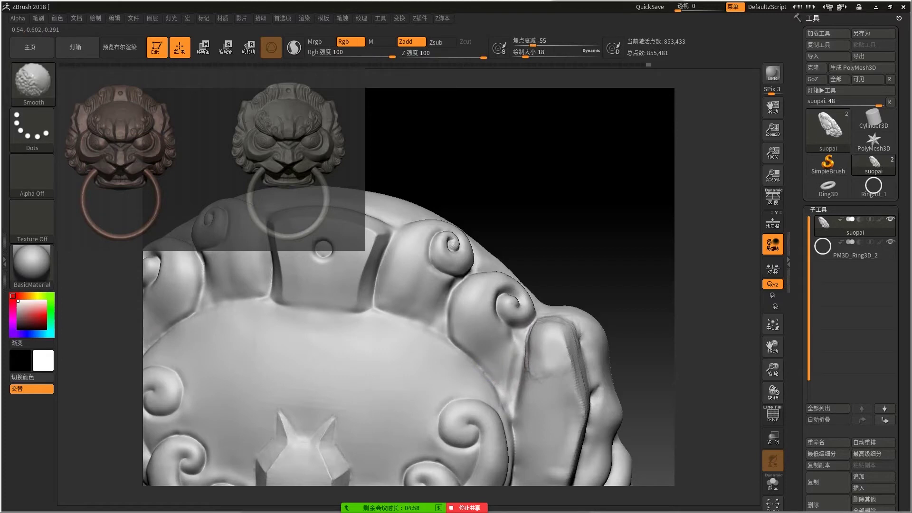
left_click_drag(617, 456, 590, 315, "shift")
left_click_drag(362, 387, 510, 288, "alt")
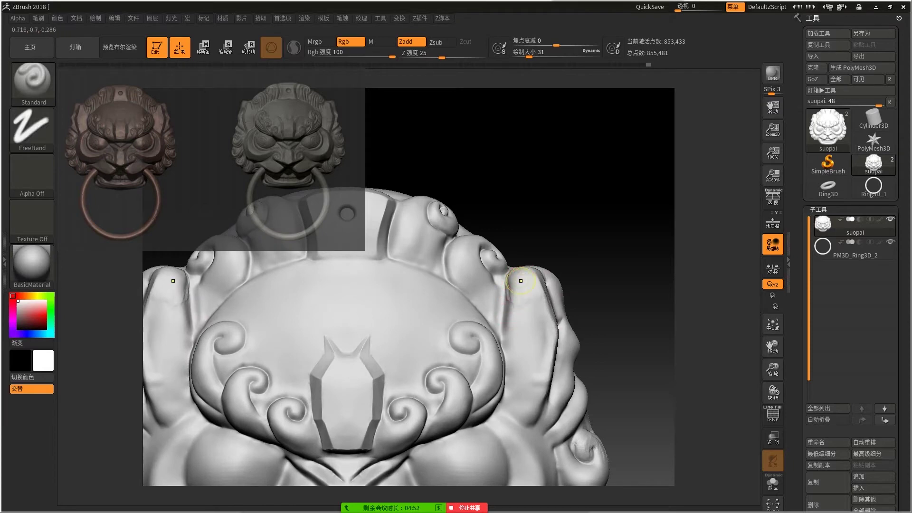
left_click_drag(517, 283, 518, 267)
key("shift")
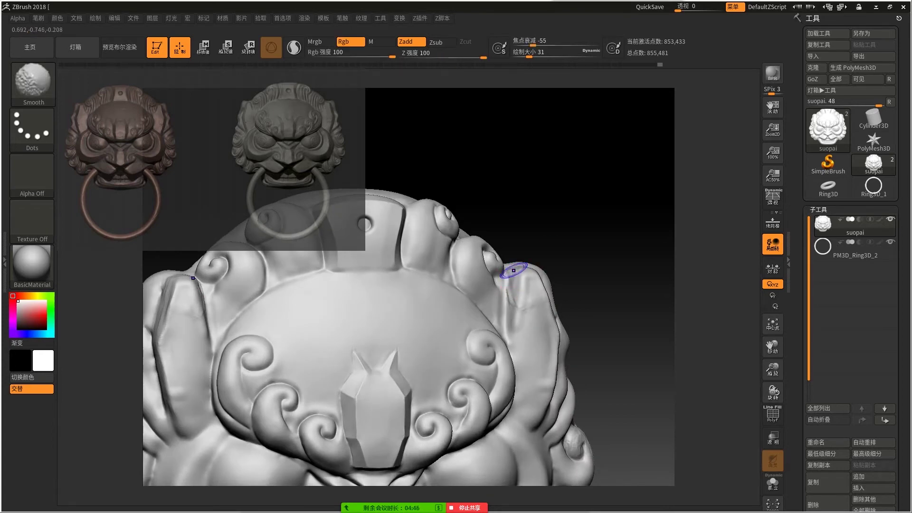
left_click_drag(518, 278, 515, 271, "shift")
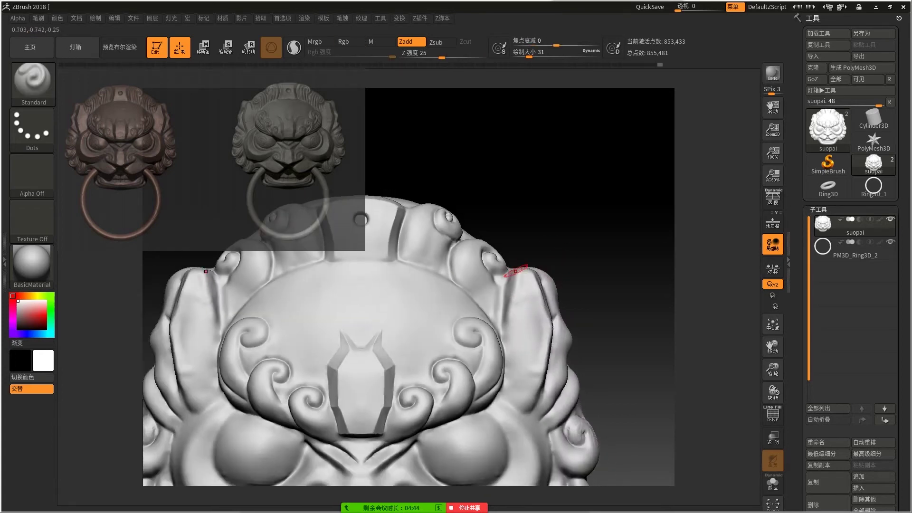
mouse_move(516, 273)
right_mouse_down("ctrl")
mouse_move(545, 217)
mouse_move(578, 250)
right_mouse_up("ctrl")
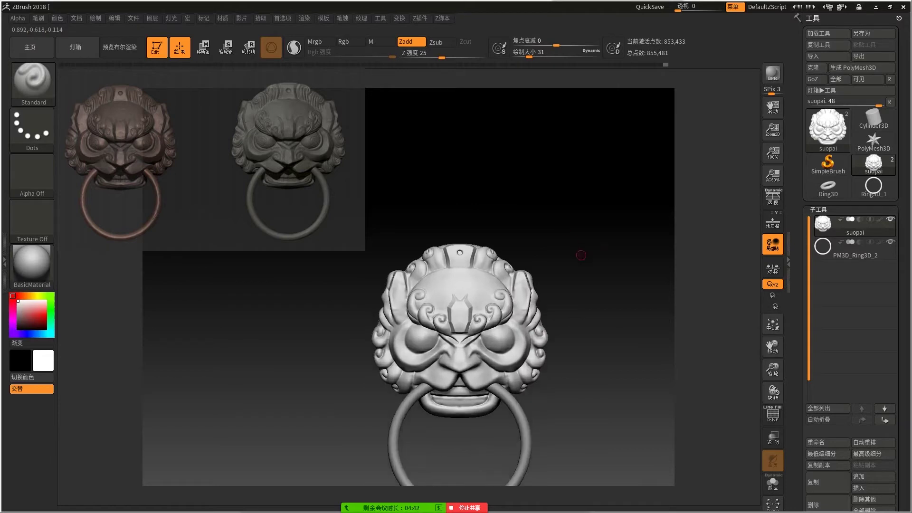
- Orbit the lion head from above, three-quarter and side views back to the face
right_click_drag(535, 285, 567, 284)
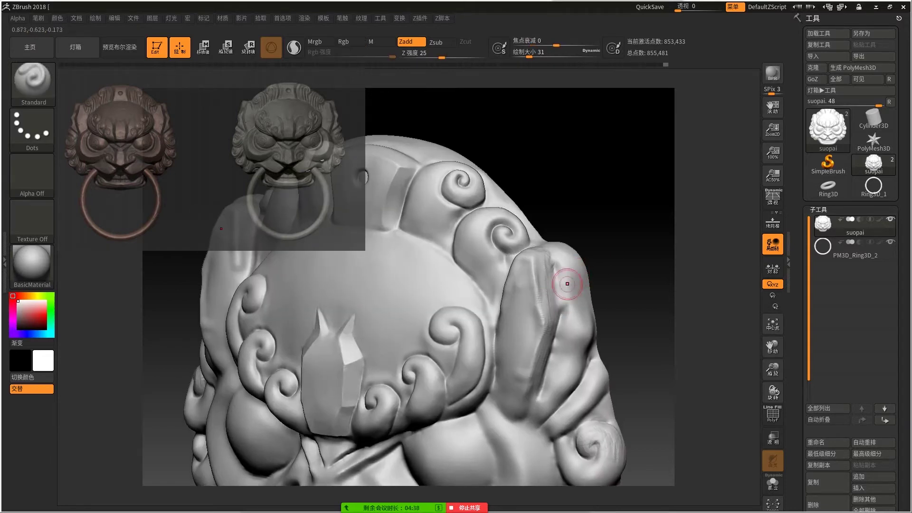
right_click_drag(573, 318, 574, 283)
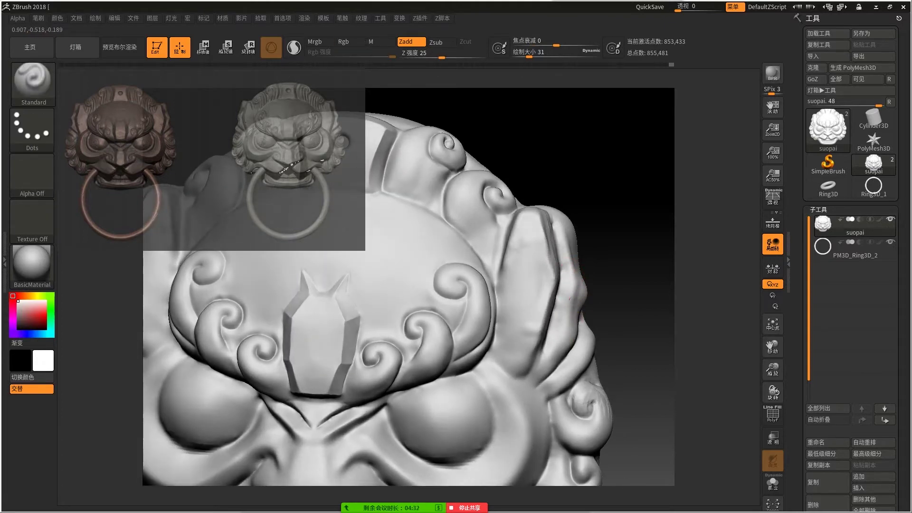
right_click_drag(547, 266, 581, 257)
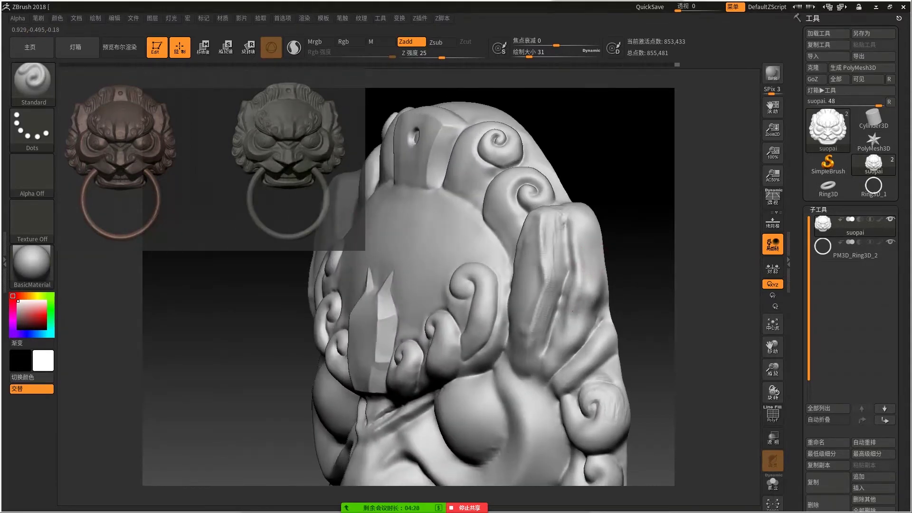
mouse_move(601, 290)
right_mouse_down()
mouse_move(584, 285)
mouse_move(583, 307)
mouse_move(620, 230)
right_mouse_up()
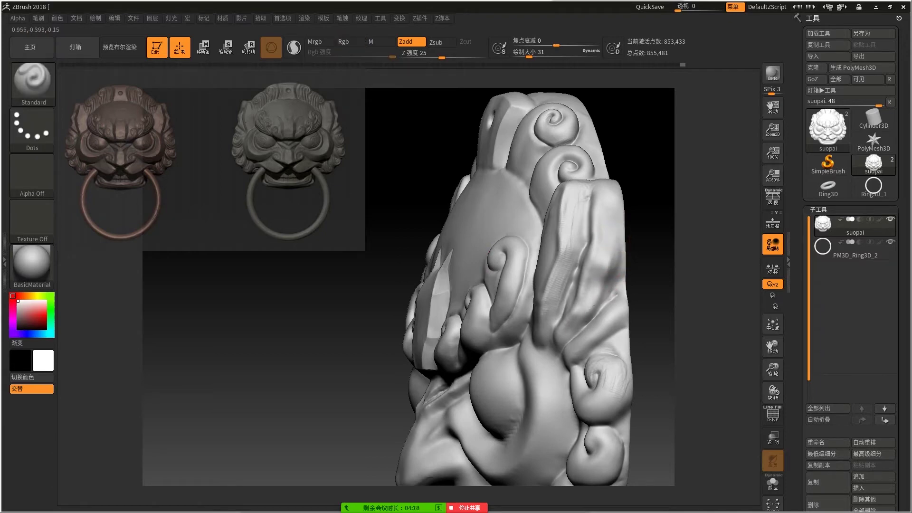
mouse_move(603, 307)
right_mouse_down()
mouse_move(427, 295)
mouse_move(596, 289)
mouse_move(603, 257)
mouse_move(588, 267)
mouse_move(616, 241)
mouse_move(623, 193)
right_mouse_up()
- Reduce the brush draw size to 16 and QuickSave the lion knocker project
key("shift")
key("space")
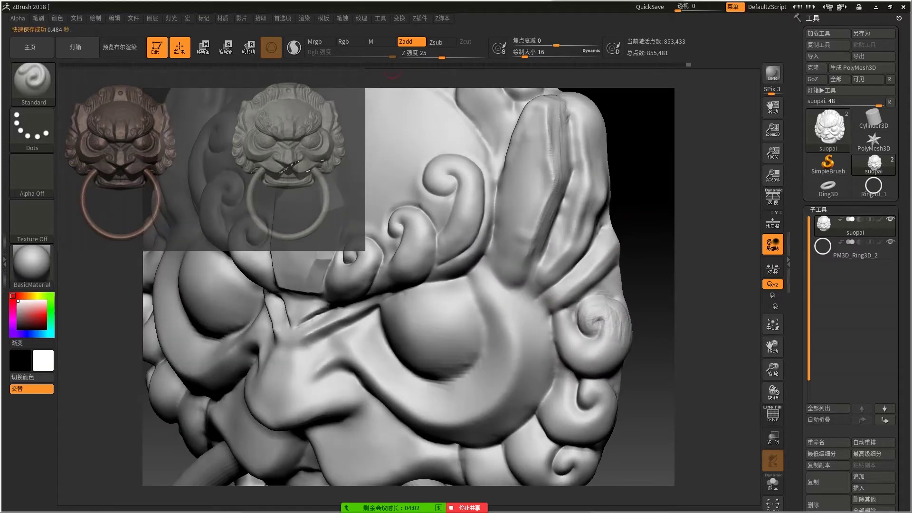
left_click(282, 18)
left_click(304, 327)
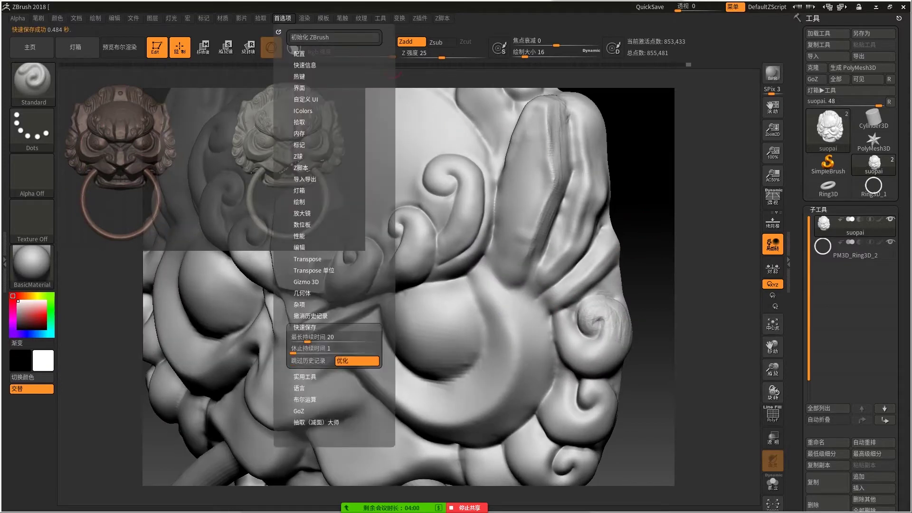
left_click_drag(373, 337, 375, 337)
left_click_drag(293, 348, 334, 348)
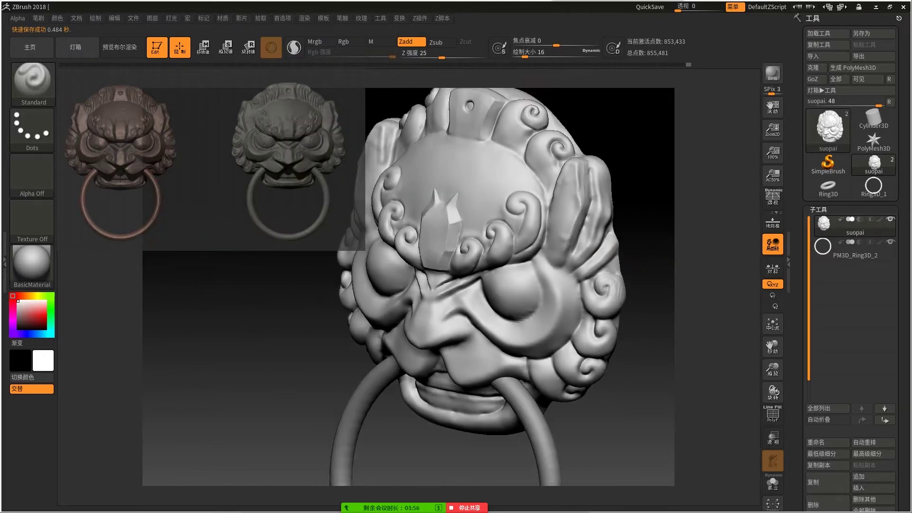
mouse_move(655, 285)
left_mouse_down()
mouse_move(617, 265)
mouse_move(621, 258)
left_mouse_up()
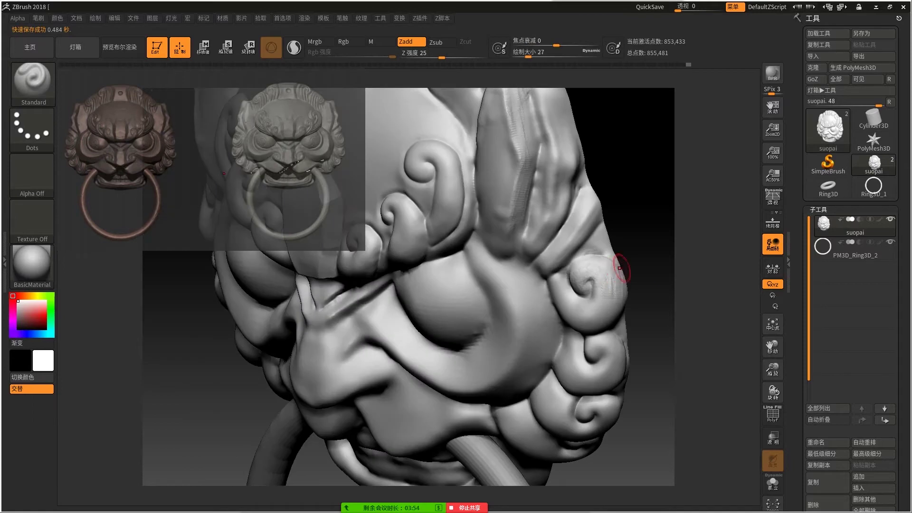
key("shift")
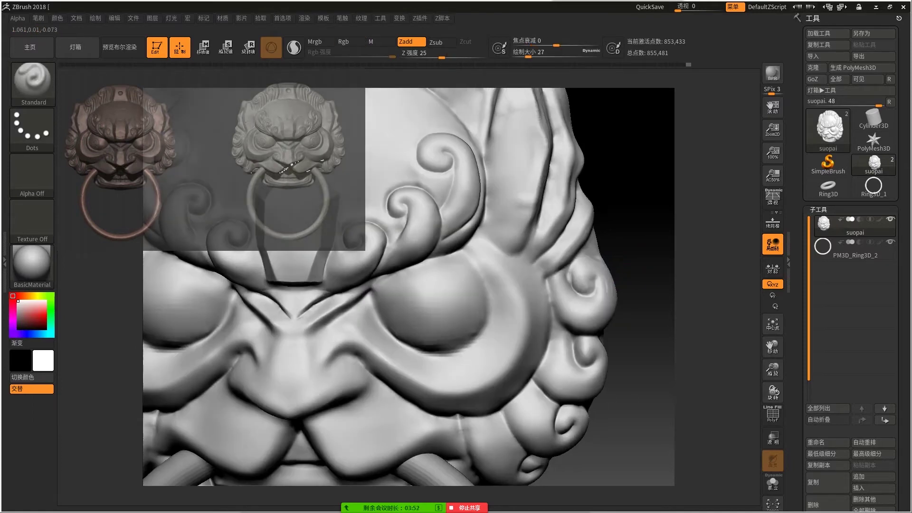
left_click_drag(646, 266, 630, 173, "shift")
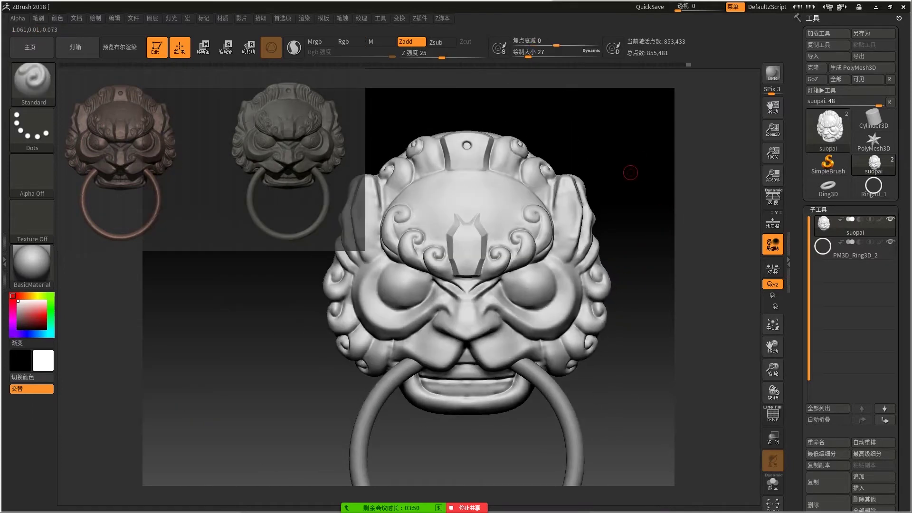
mouse_move(642, 230)
left_mouse_down("shift")
mouse_move(570, 254)
mouse_move(618, 213)
left_mouse_up("shift")
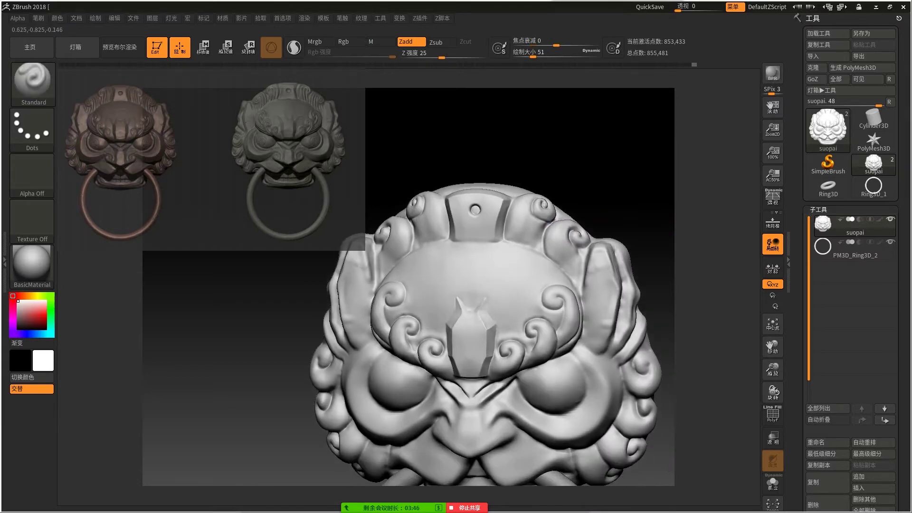
key("b")
key("s")
key("l")
key("b")
key("h")
key("p")
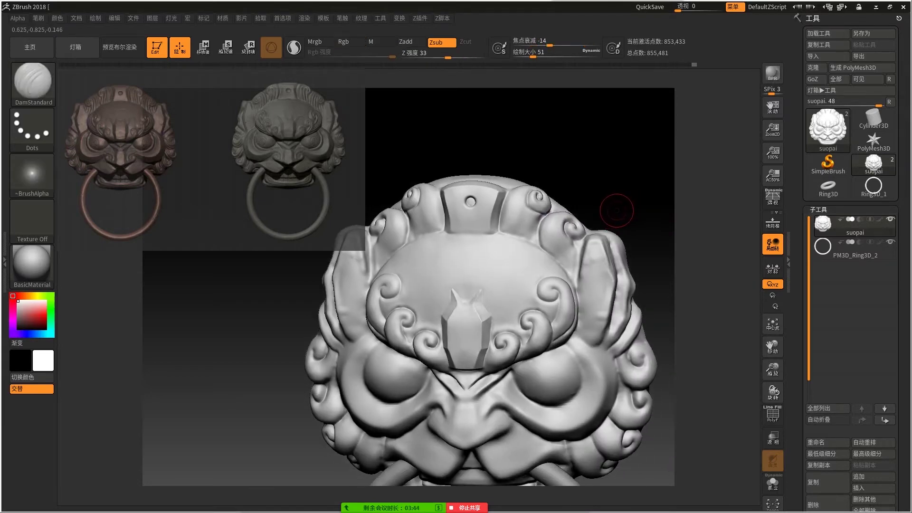
mouse_move(627, 209)
left_mouse_down("alt")
mouse_move(627, 247)
mouse_move(604, 262)
left_mouse_up("alt")
key("s")
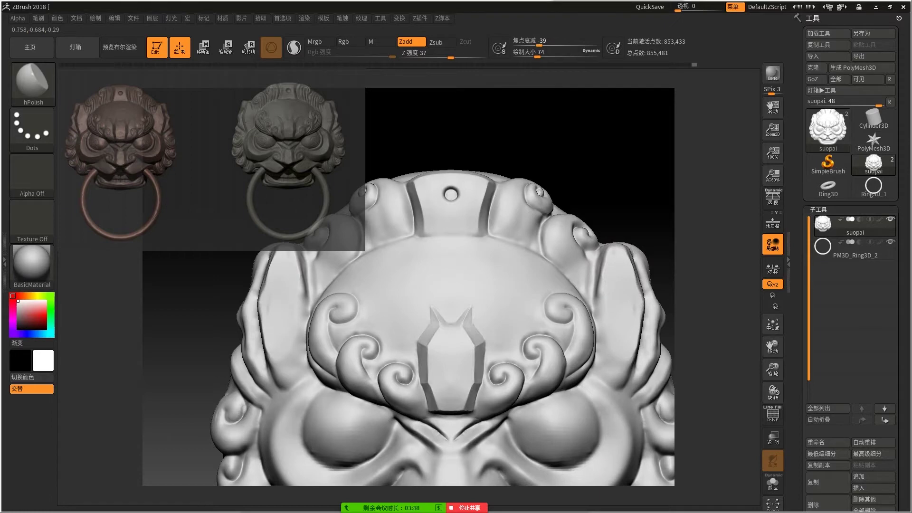
left_click_drag(694, 252, 664, 247, "alt")
key("bracketleft")
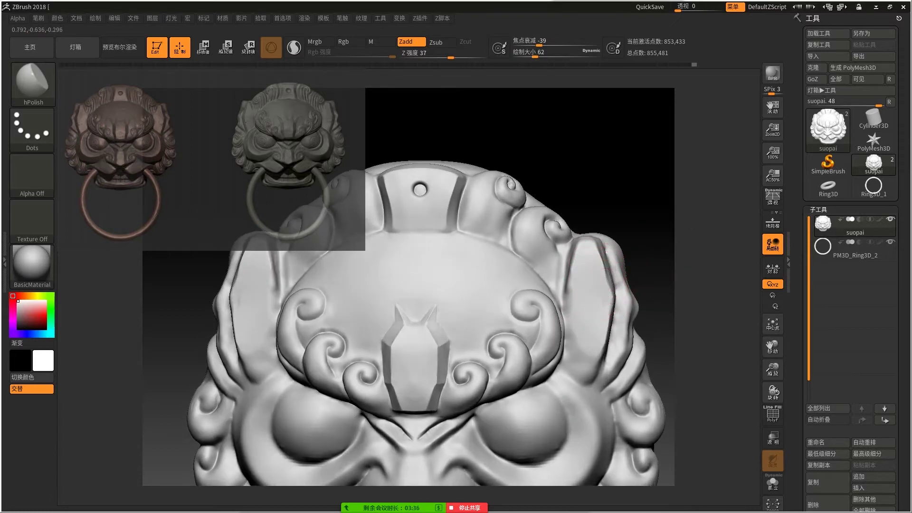
left_click_drag(610, 271, 601, 209)
key("s")
left_click_drag(613, 265, 603, 265)
right_click_drag(588, 285, 617, 256)
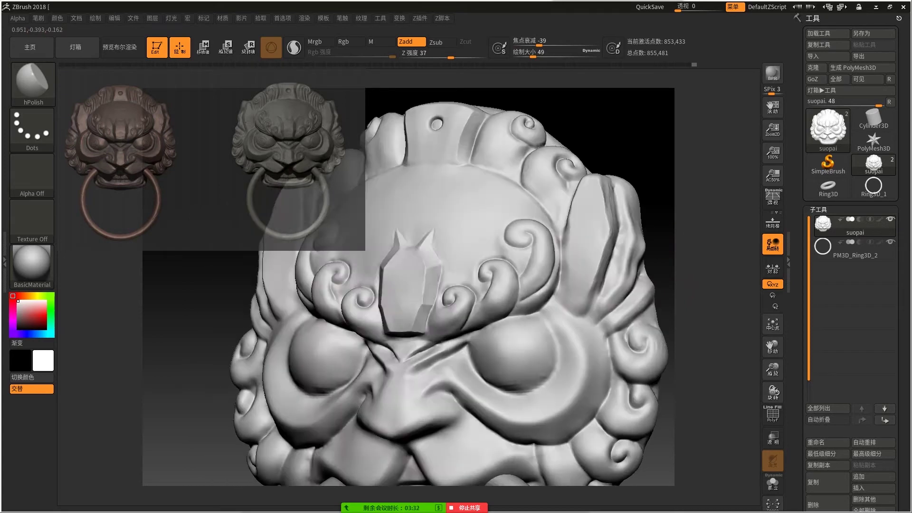
key("s")
left_click_drag(620, 252, 611, 251)
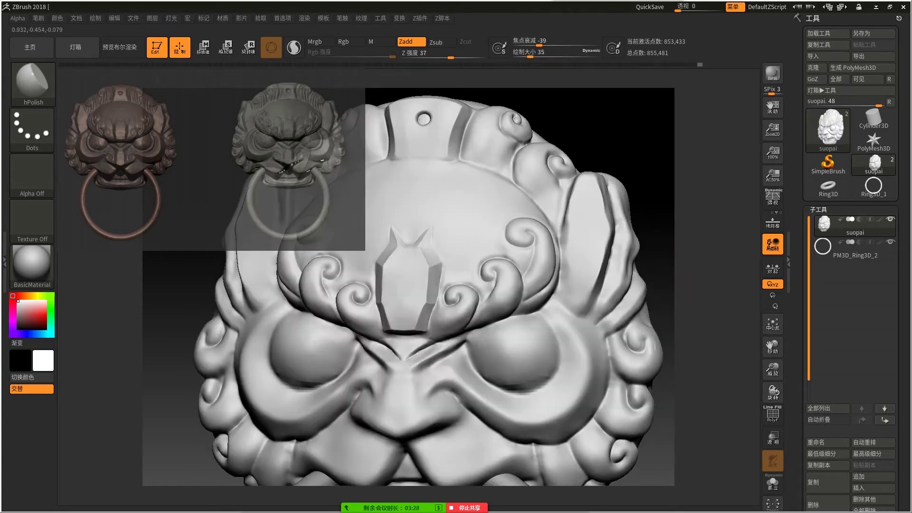
mouse_move(603, 271)
right_mouse_down()
mouse_move(584, 266)
mouse_move(584, 290)
mouse_move(617, 304)
right_mouse_up()
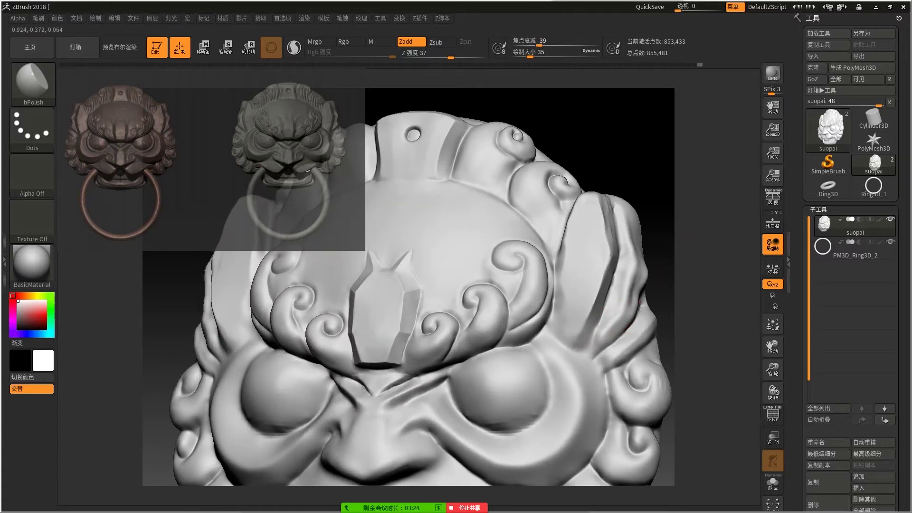
right_click_drag(580, 340, 590, 291)
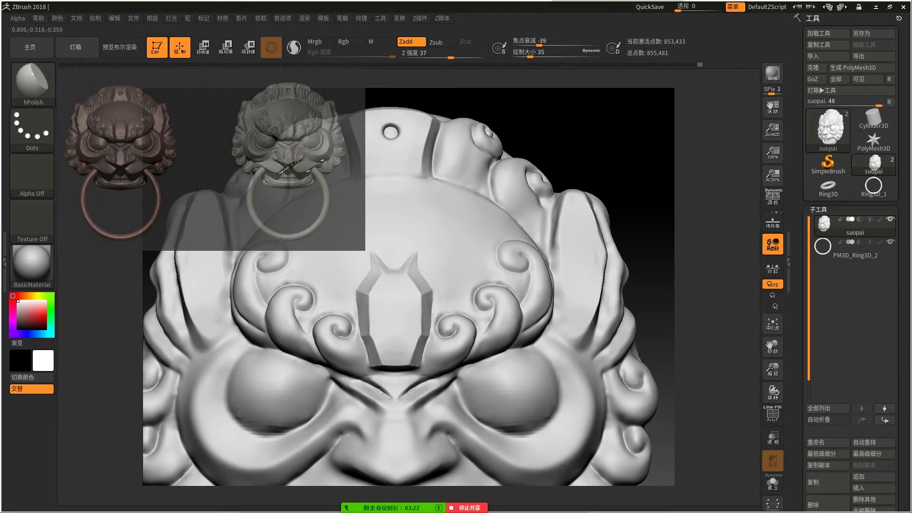
mouse_move(644, 243)
right_mouse_down()
mouse_move(671, 223)
mouse_move(587, 331)
right_mouse_up()
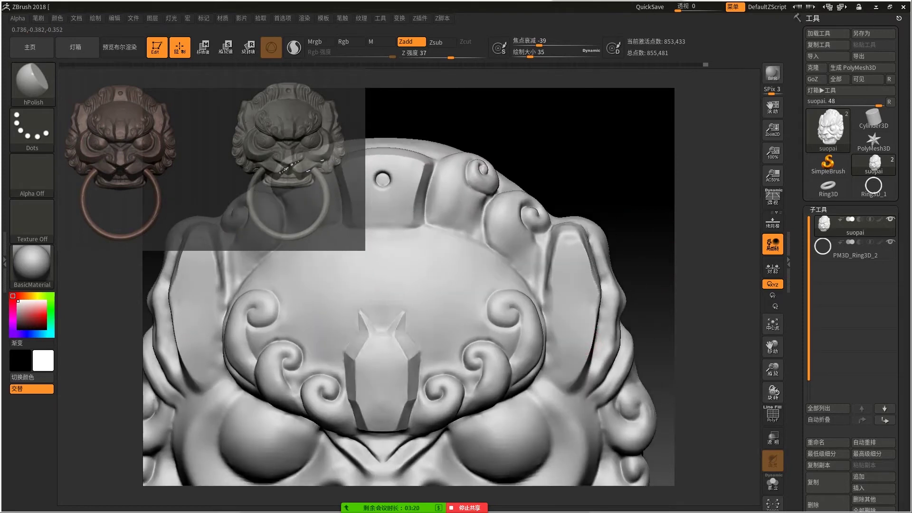
mouse_move(570, 366)
right_mouse_down()
mouse_move(576, 377)
mouse_move(621, 315)
right_mouse_up()
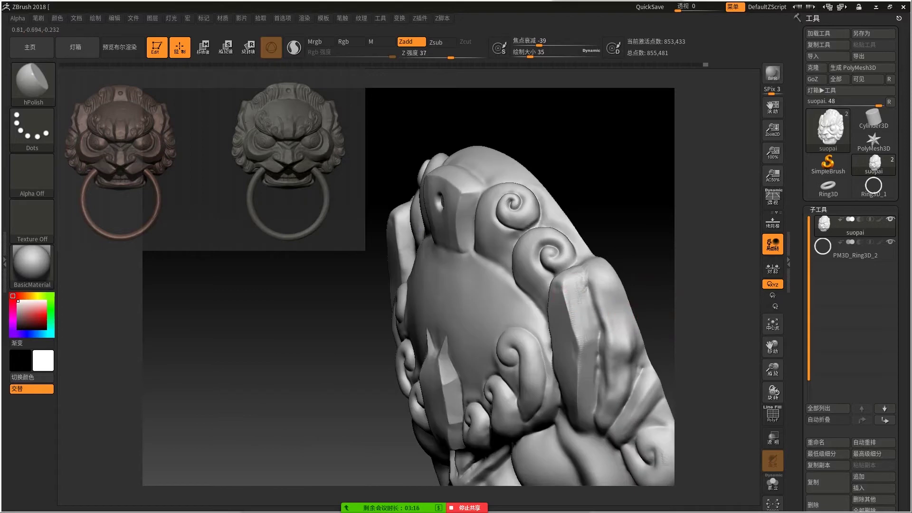
mouse_move(621, 316)
right_mouse_down()
mouse_move(633, 270)
mouse_move(573, 315)
mouse_move(590, 301)
right_mouse_up()
right_click_drag(638, 258, 571, 294)
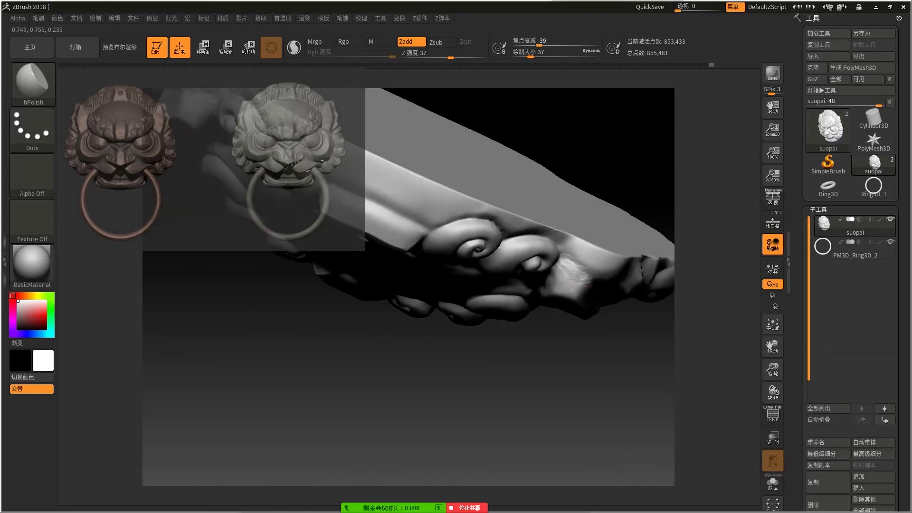
mouse_move(593, 285)
right_mouse_down()
mouse_move(574, 247)
mouse_move(570, 292)
right_mouse_up()
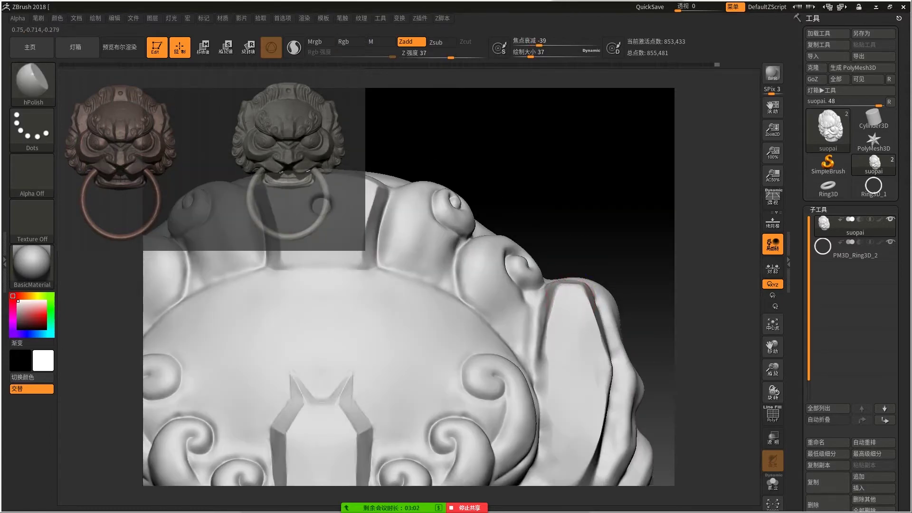
key("f")
right_click_drag(570, 285, 561, 332)
right_click_drag(639, 231, 655, 184, "ctrl")
right_click_drag(656, 314, 658, 292, "ctrl")
right_click_drag(539, 325, 524, 321)
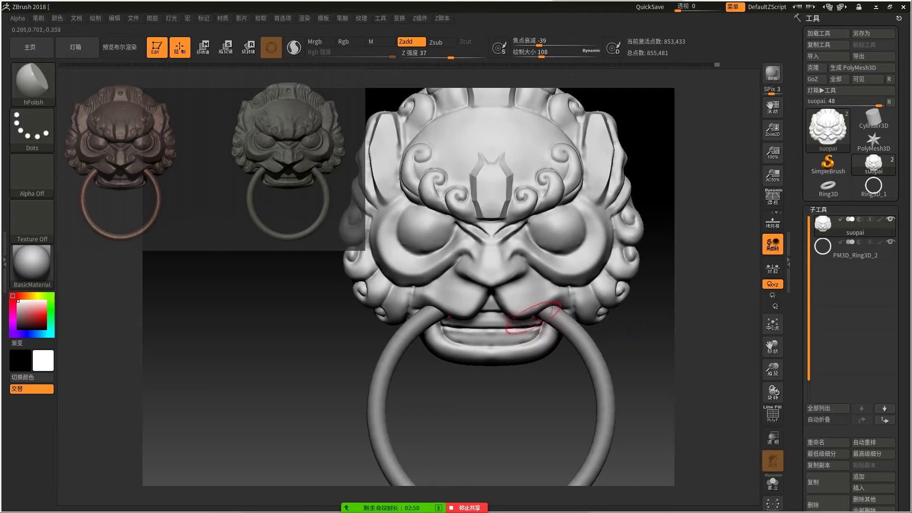
- With the Move brush, nudge the upper lip where the ring passes through the mouth
key("b")
key("m")
key("v")
left_click_drag(505, 317, 492, 304)
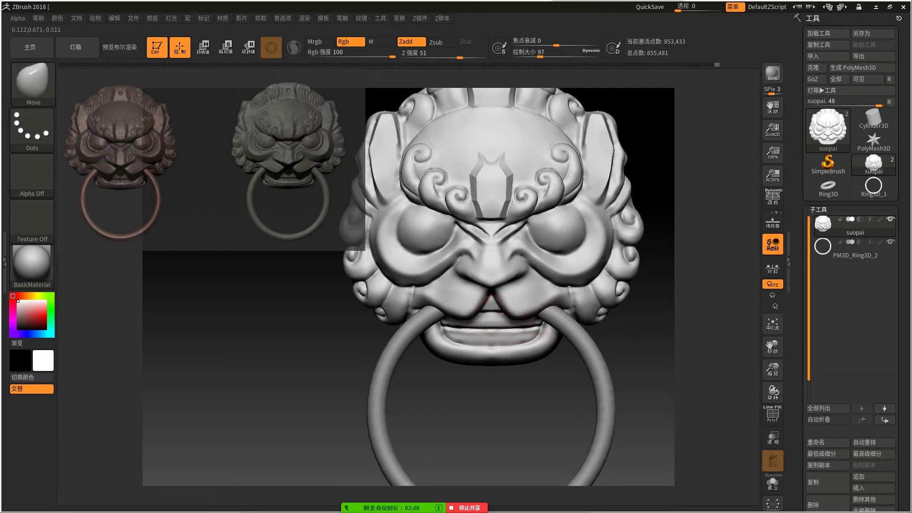
mouse_move(557, 323)
right_mouse_down()
mouse_move(489, 314)
mouse_move(489, 266)
mouse_move(641, 199)
right_mouse_up()
- Switch to the hPolish brush and make it smaller, turning the head near-frontal
key("b")
key("d")
key("s")
key("b")
key("h")
key("p")
left_click_drag(652, 209, 607, 197)
key("bracketleft")
key("bracketleft")
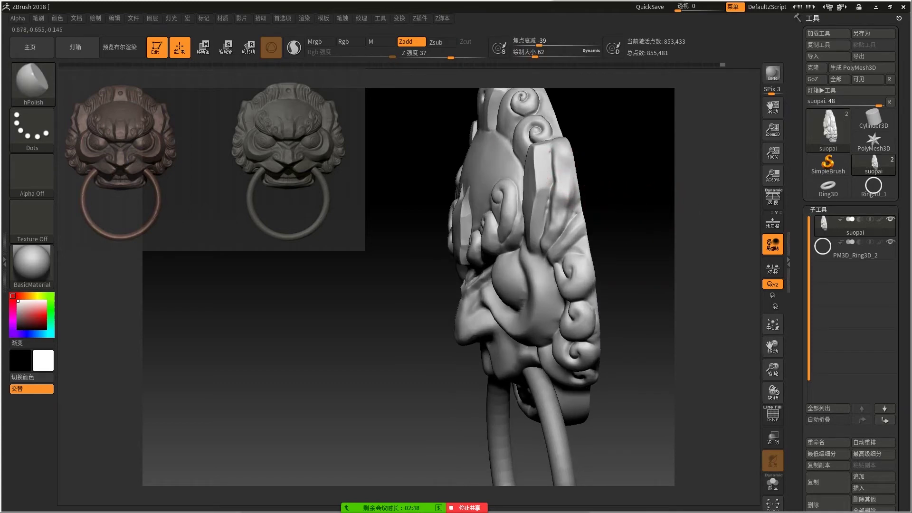
right_click_drag(607, 197, 689, 204)
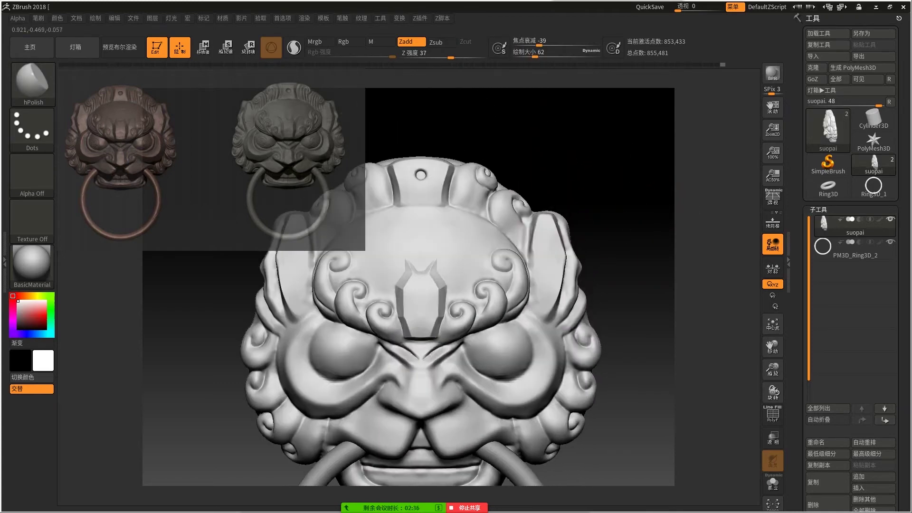
- Rotate around the head while reducing the hPolish draw size to 46, then 35
right_click_drag(570, 199, 568, 300)
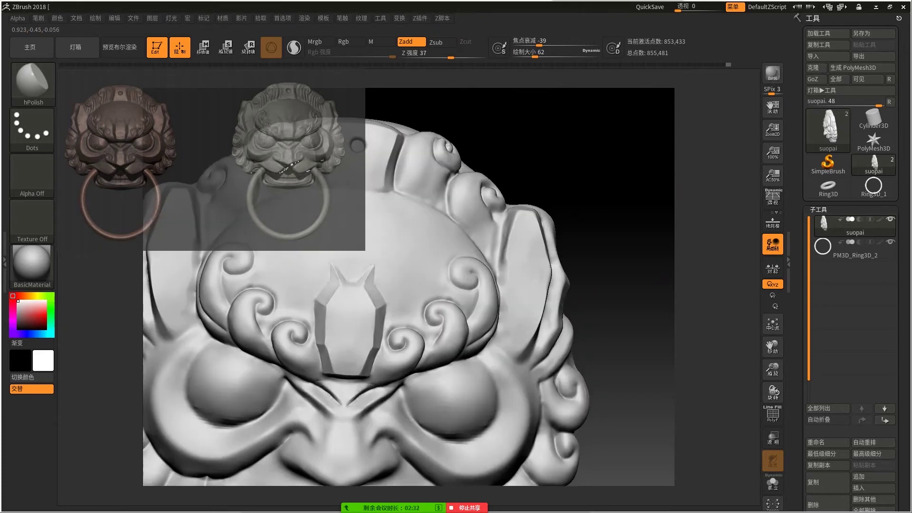
mouse_move(581, 282)
right_mouse_down()
mouse_move(567, 270)
mouse_move(589, 285)
mouse_move(577, 273)
right_mouse_up()
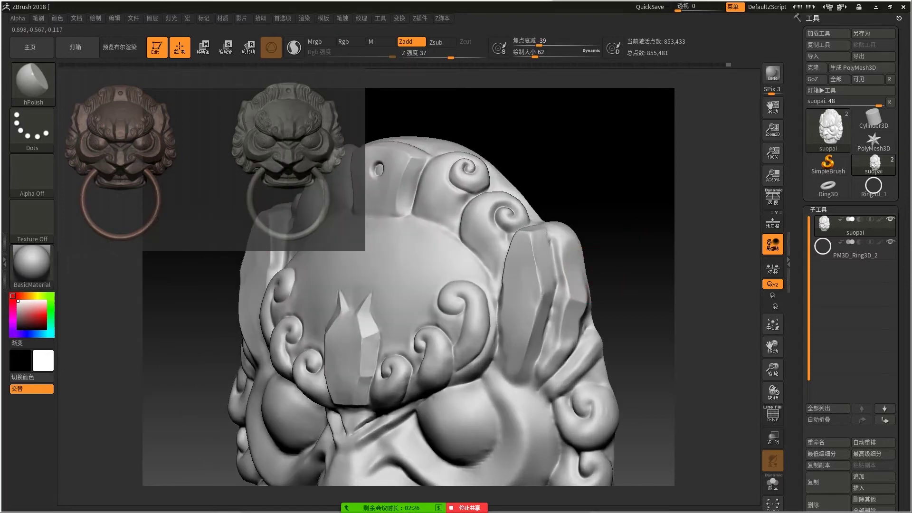
mouse_move(590, 300)
right_mouse_down()
mouse_move(309, 170)
mouse_move(533, 284)
right_mouse_up()
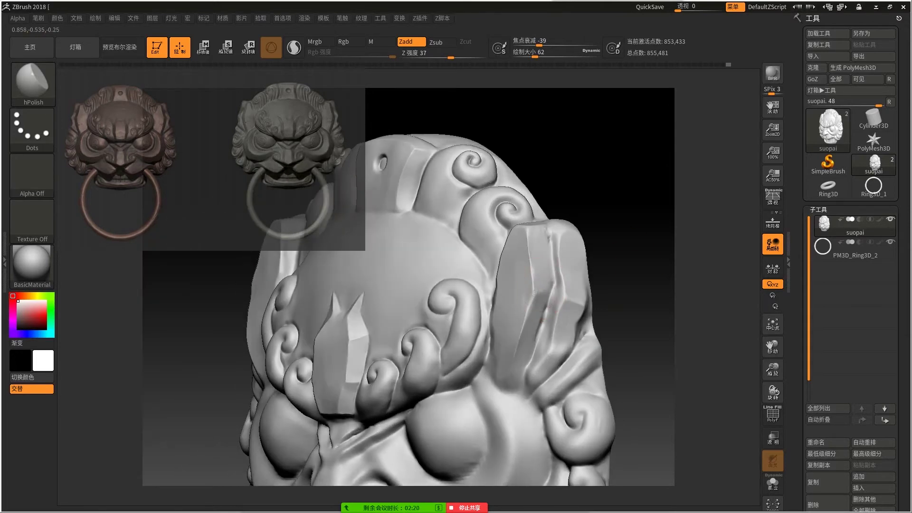
mouse_move(540, 346)
right_mouse_down()
mouse_move(576, 299)
mouse_move(560, 285)
right_mouse_up()
key("s")
key("s")
left_click_drag(560, 285, 556, 285)
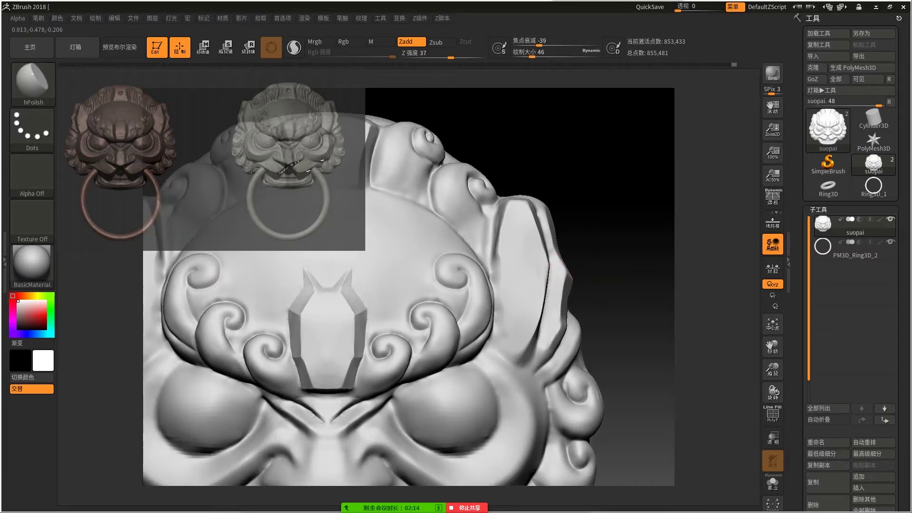
right_click_drag(570, 223, 559, 258)
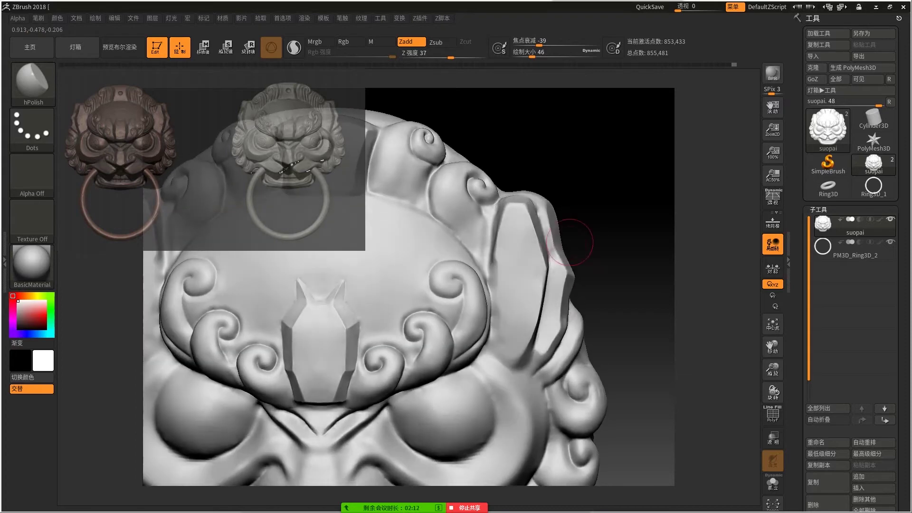
key("bracketleft")
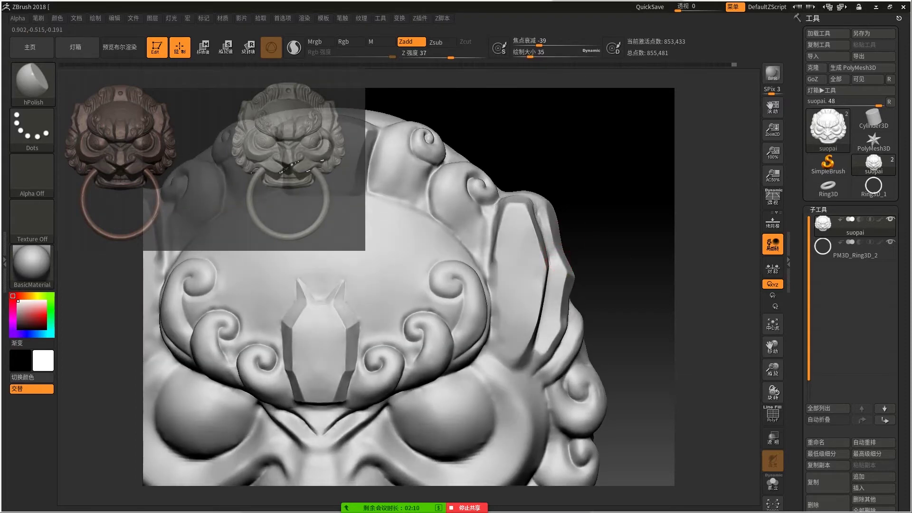
- Turn the head to show the crown plate's side and return to Move brush at size 51
right_click_drag(551, 259, 361, 261)
right_click_drag(593, 233, 648, 232)
key("b")
key("m")
key("v")
key("bracketright")
- Push the side ridge with the Move brush, enlarge it to 68, and undo the stroke
left_click_drag(566, 252, 568, 266)
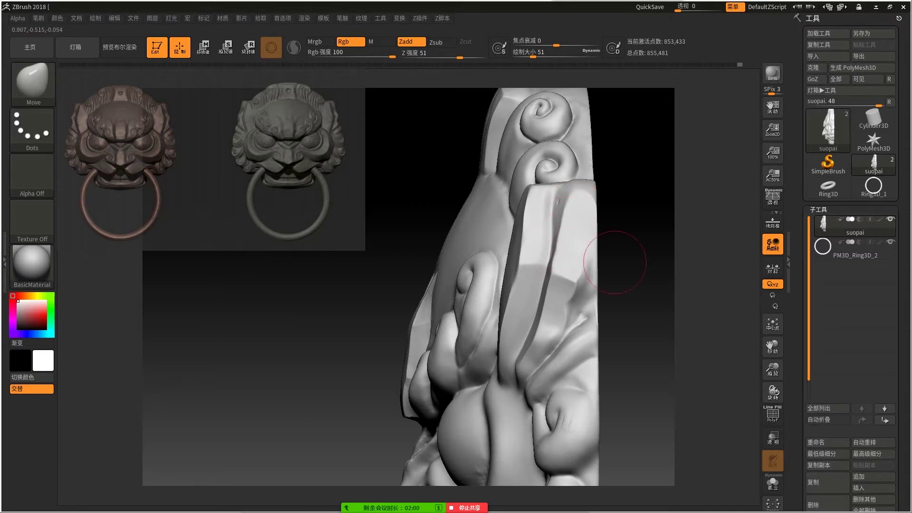
right_click_drag(603, 255, 523, 304)
key("bracketright")
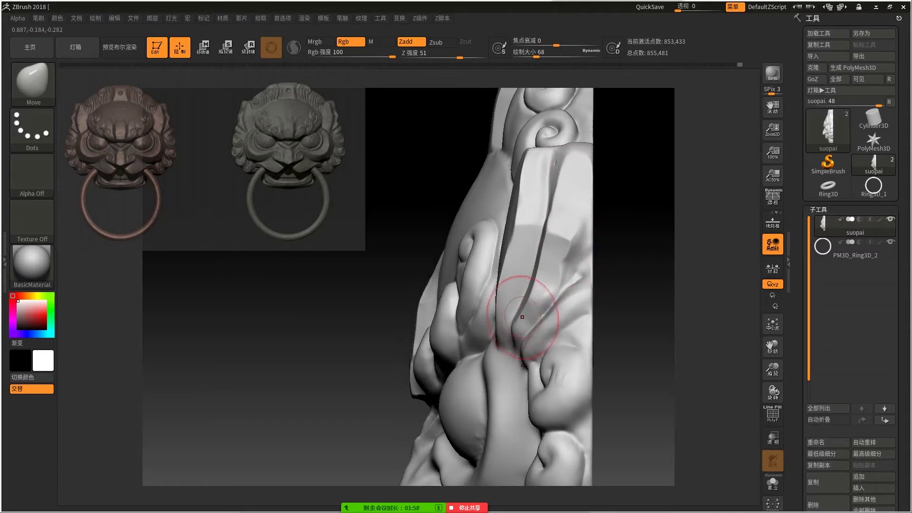
key("ctrl+z")
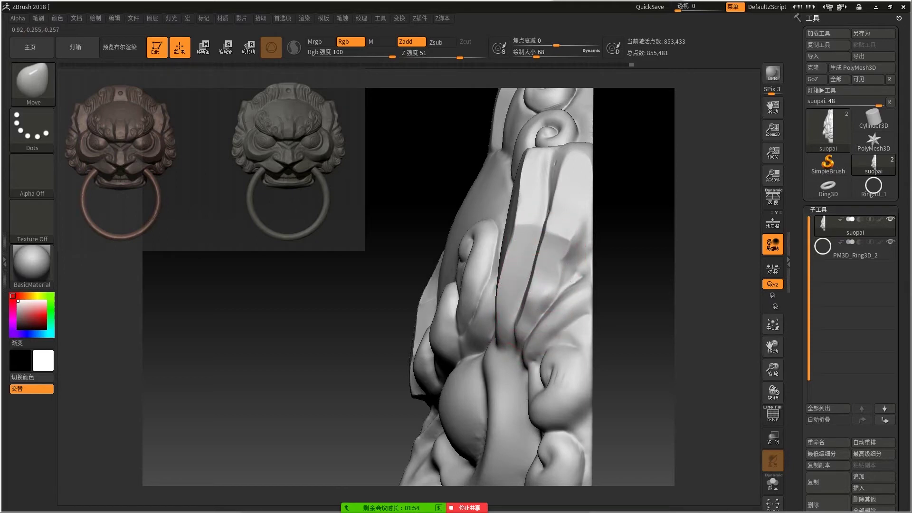
- Rotate to bring the spiral curl into view and lower the brush size to 62, then 54
right_click_drag(519, 284, 518, 342)
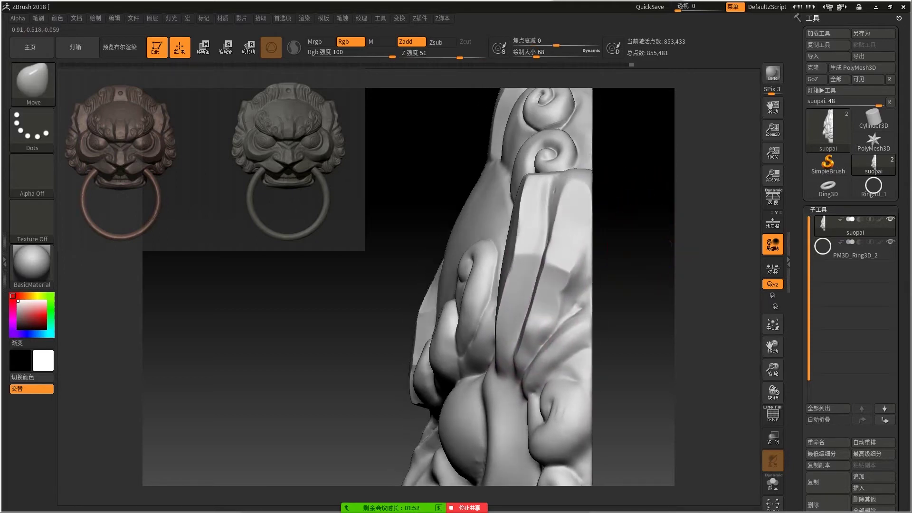
right_click_drag(532, 280, 533, 301)
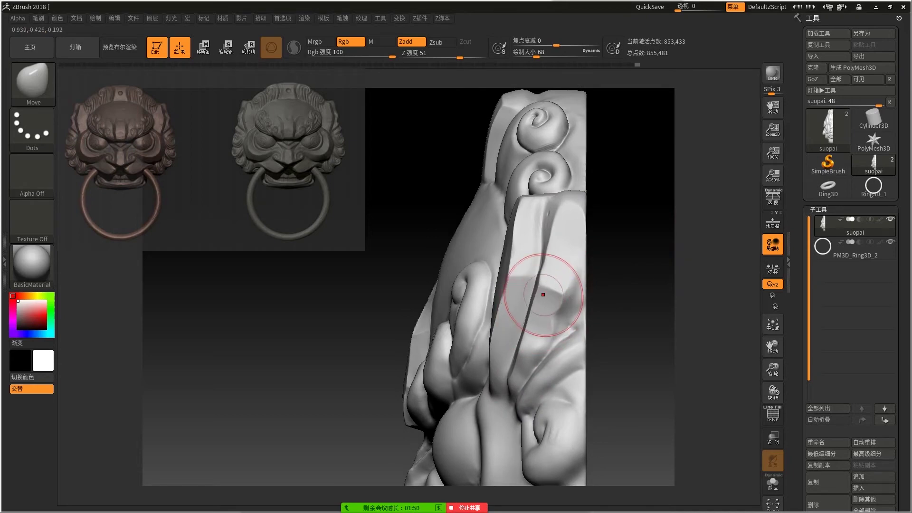
right_click_drag(544, 280, 544, 293)
key("s")
left_click_drag(542, 293, 534, 288)
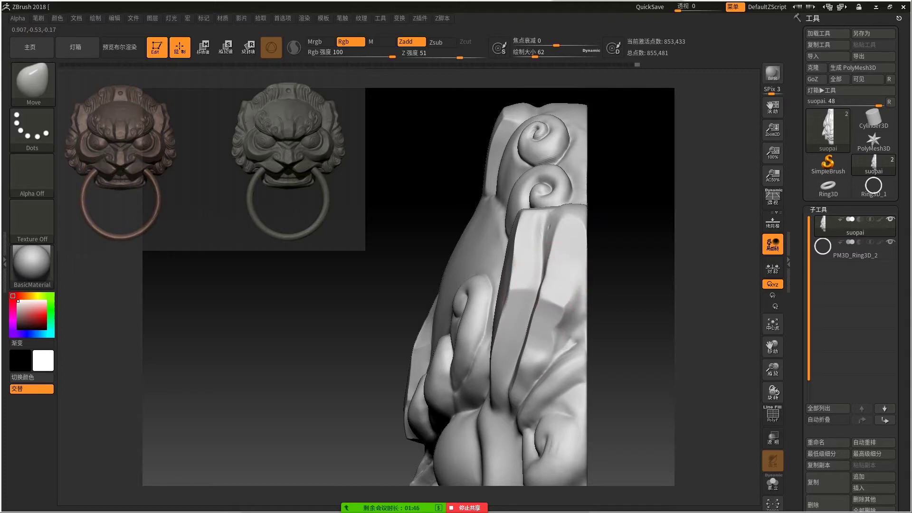
right_click_drag(543, 280, 505, 296)
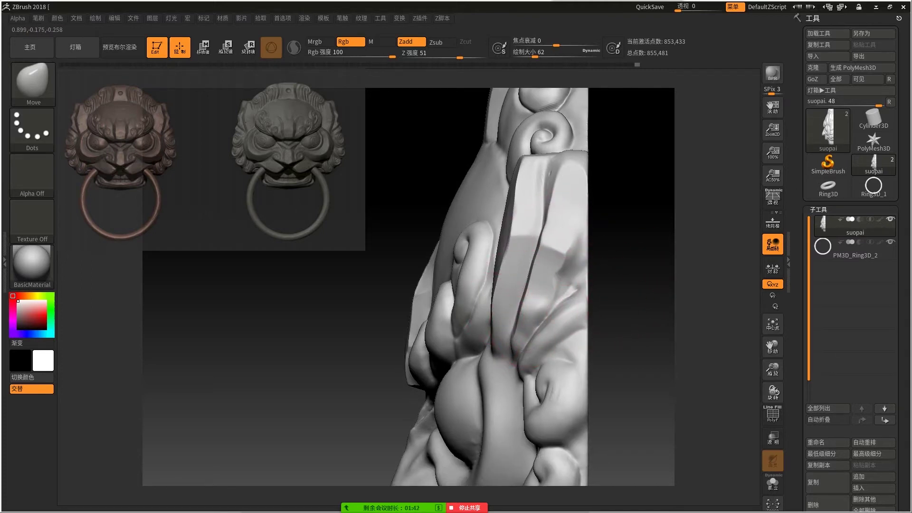
type("54")
key("Return")
mouse_move(629, 207)
left_mouse_down()
mouse_move(645, 226)
mouse_move(595, 271)
mouse_move(612, 253)
mouse_move(545, 252)
left_mouse_up()
key("s")
key("s")
- Smooth around the swirls while rotating, framing the head and zooming back onto the side swirls
key("shift")
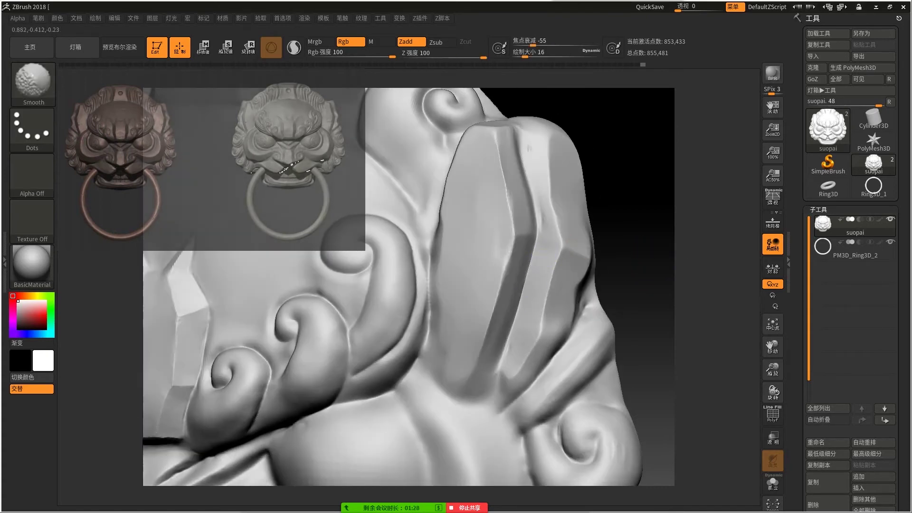
mouse_move(545, 252)
left_mouse_down()
mouse_move(623, 266)
mouse_move(543, 297)
left_mouse_up()
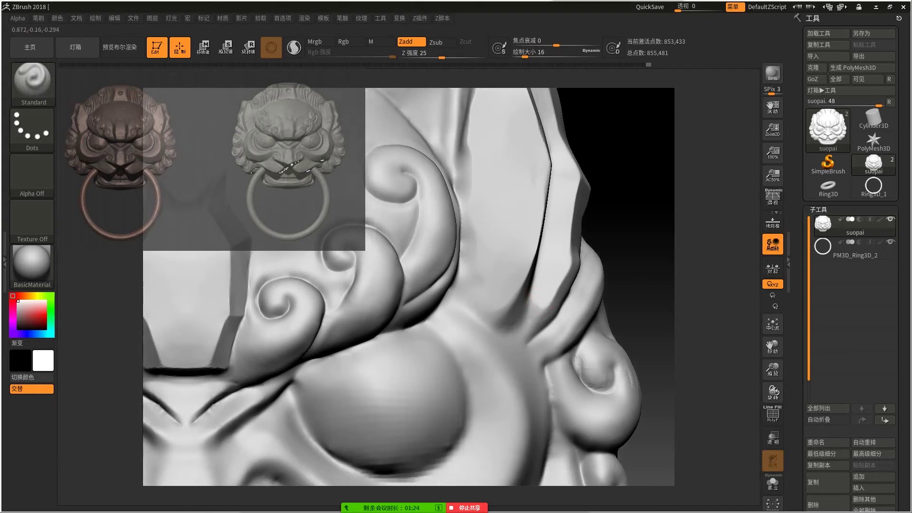
left_click_drag(525, 346, 563, 296)
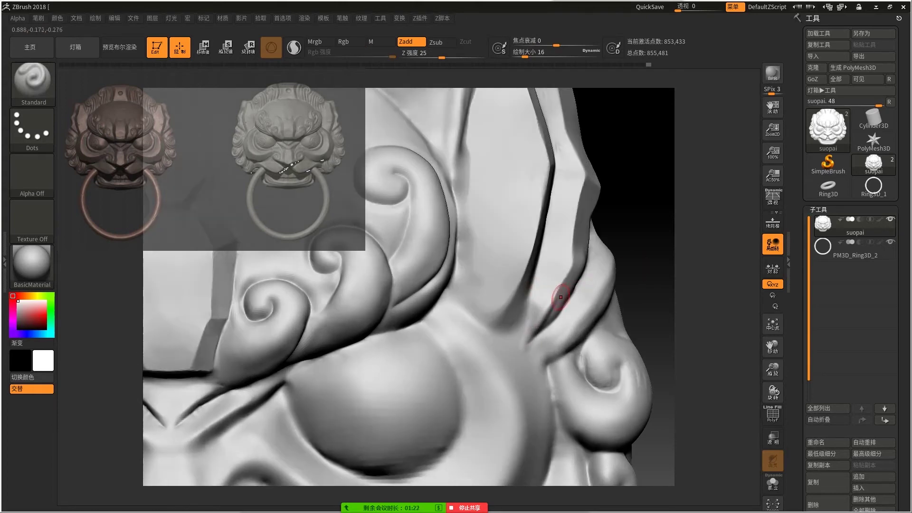
mouse_move(532, 339)
left_mouse_down()
mouse_move(559, 318)
mouse_move(601, 248)
left_mouse_up()
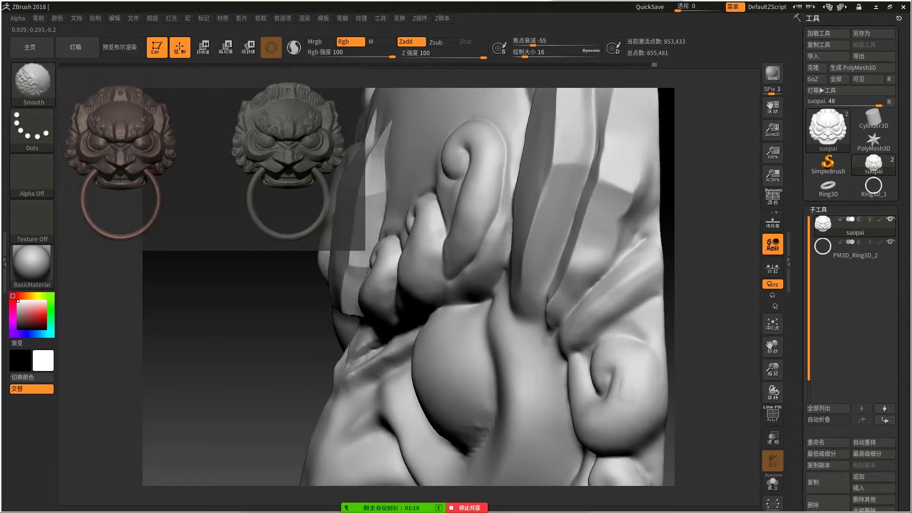
left_click_drag(702, 203, 625, 266)
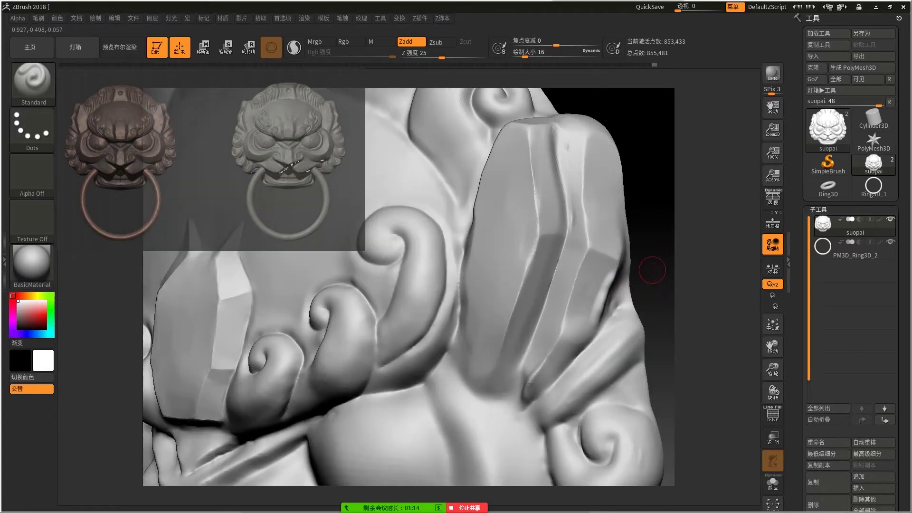
left_click_drag(603, 290, 605, 283, "shift")
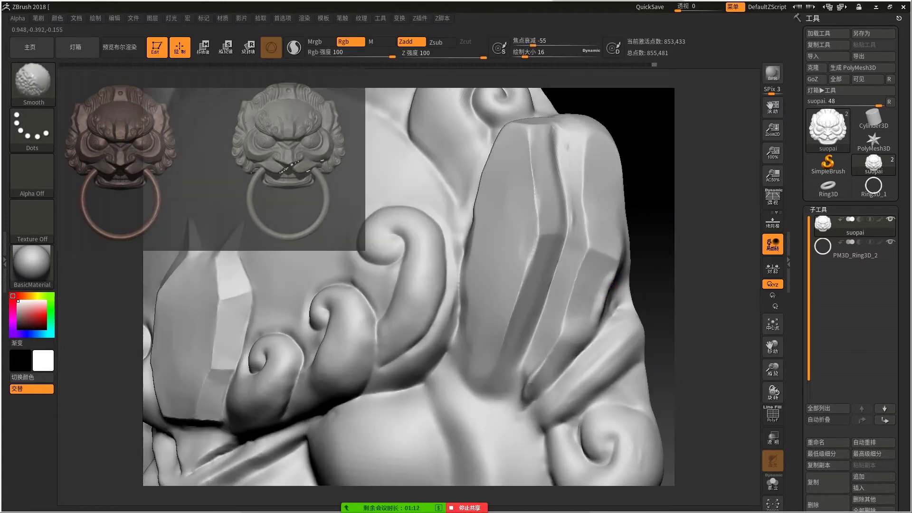
key("f")
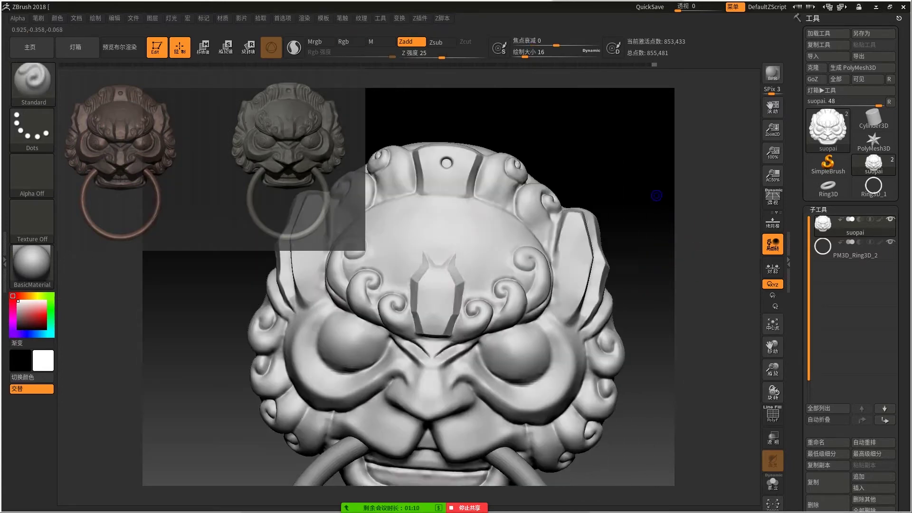
left_click_drag(663, 218, 663, 190, "alt")
left_click_drag(661, 333, 609, 285)
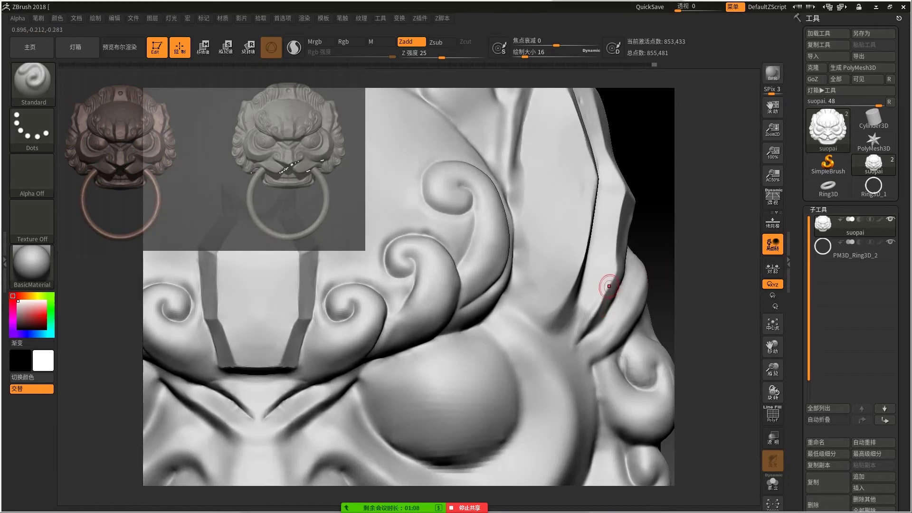
- Smooth the blocky side ridges, working around their outer edge and the top curl
key("shift")
key("shift")
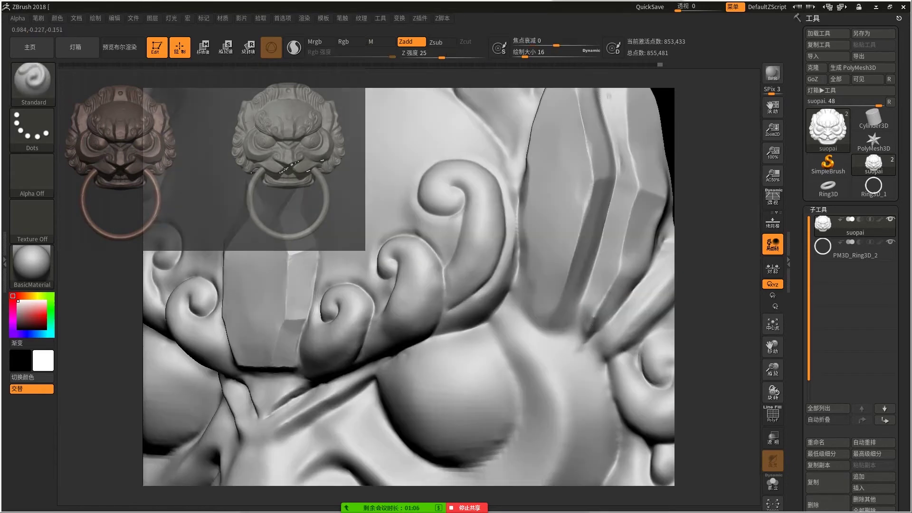
left_click_drag(599, 312, 607, 305)
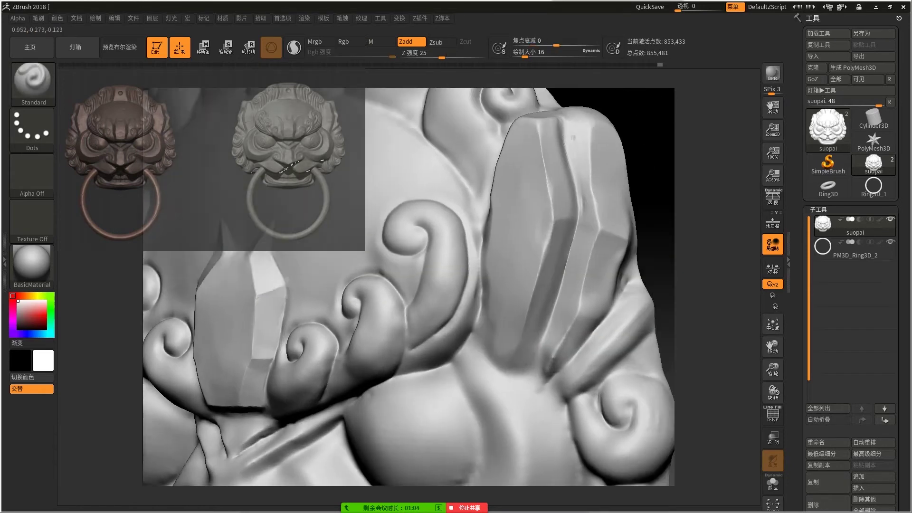
left_click_drag(655, 209, 625, 206)
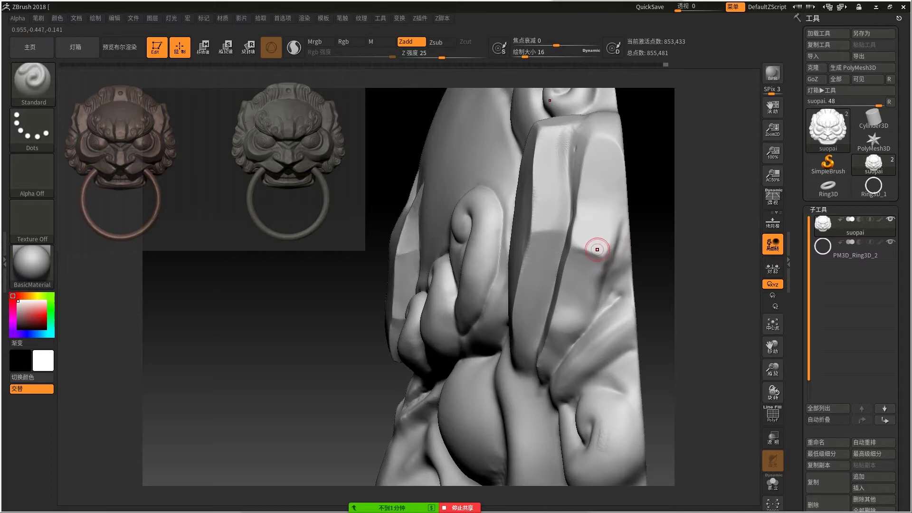
key("shift")
key("shift")
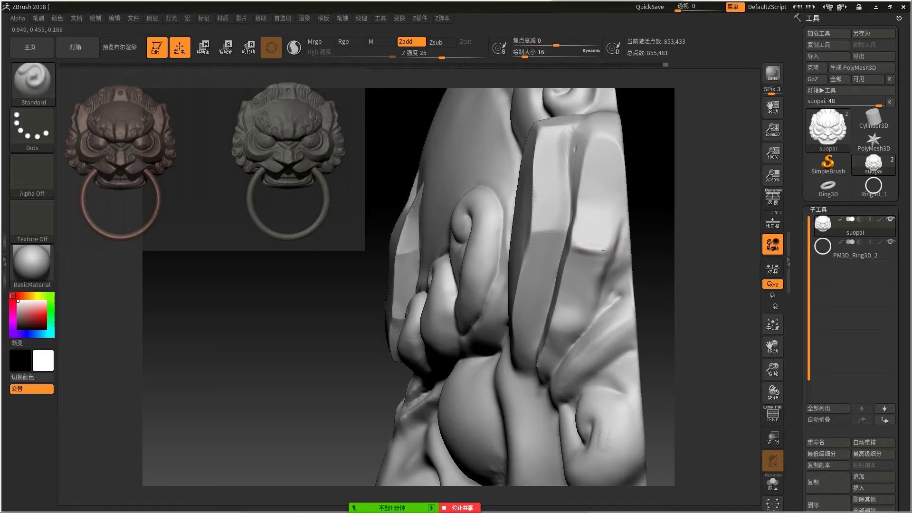
left_click_drag(661, 234, 591, 232)
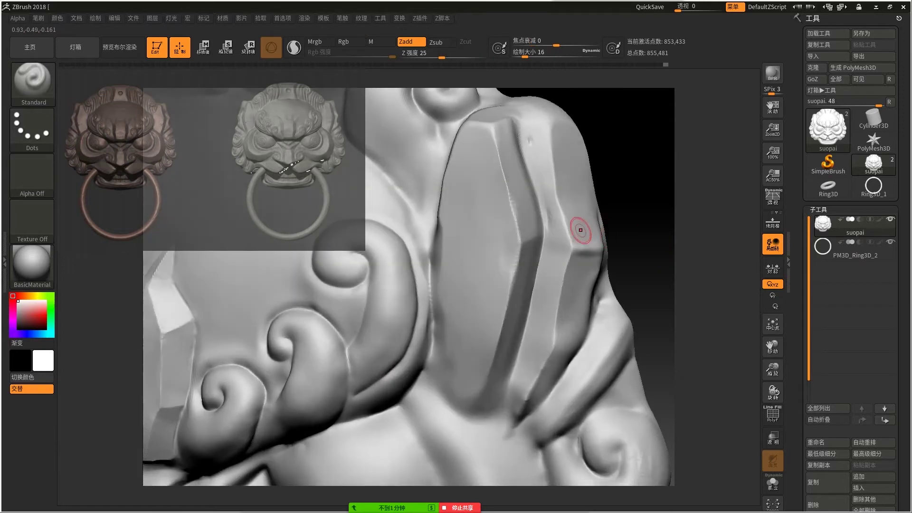
left_click_drag(590, 232, 567, 264)
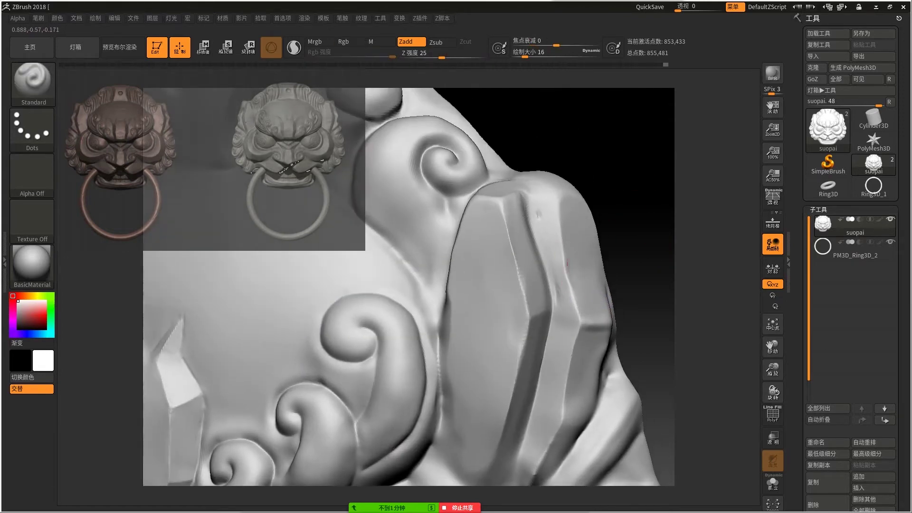
left_click_drag(618, 228, 599, 223)
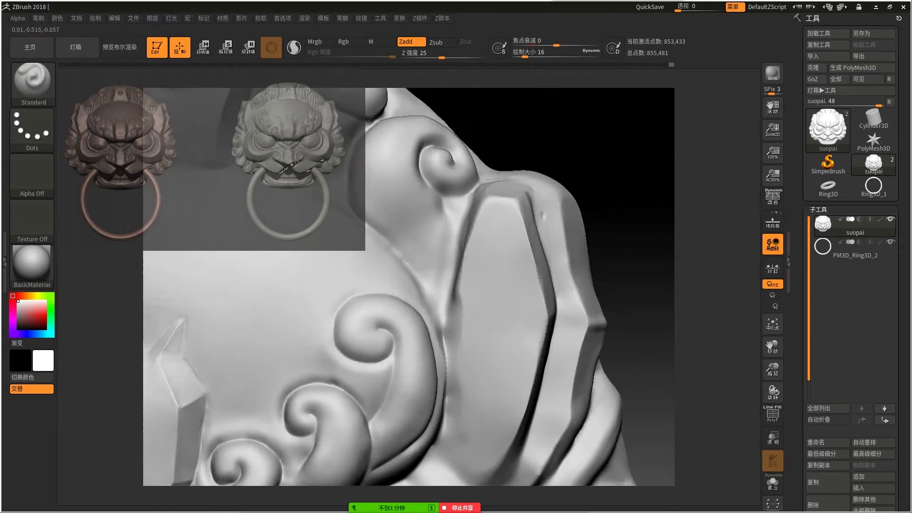
mouse_move(635, 271)
left_mouse_down()
mouse_move(648, 232)
mouse_move(579, 252)
left_mouse_up()
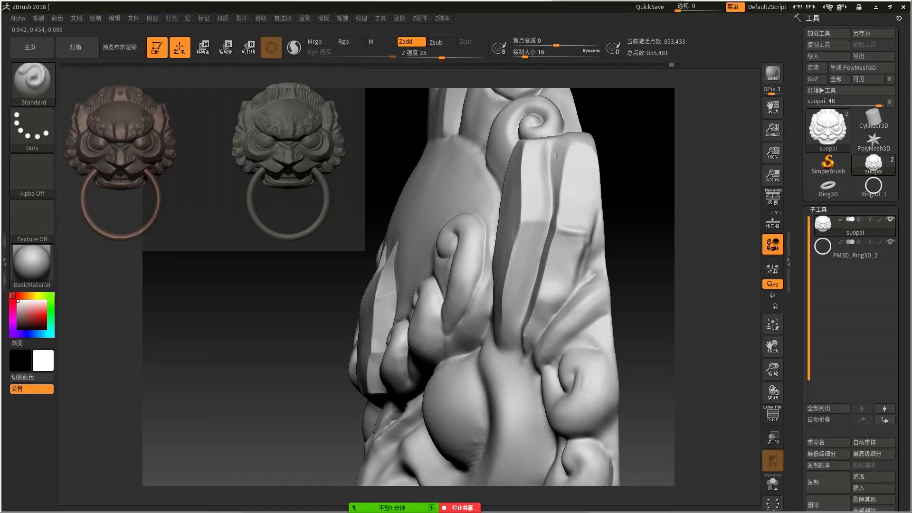
left_click_drag(579, 279, 598, 227)
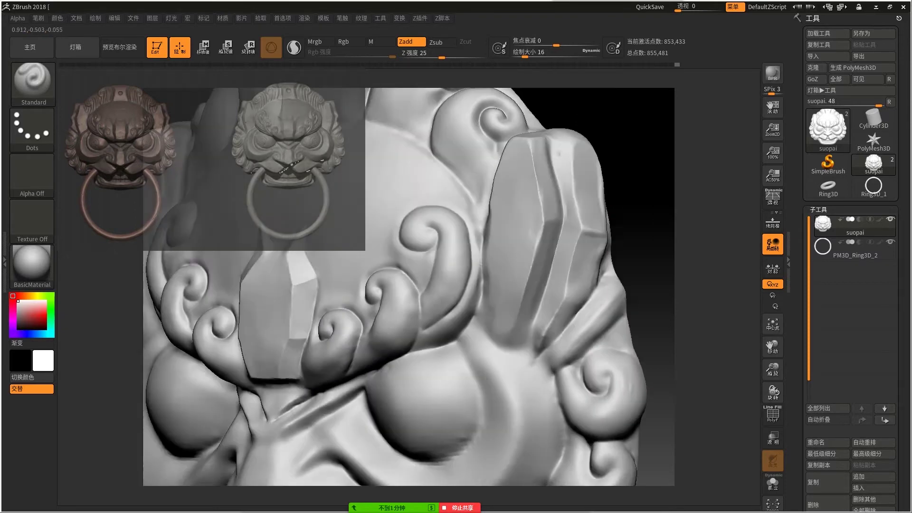
mouse_move(597, 224)
left_mouse_down("shift")
mouse_move(617, 247)
mouse_move(597, 238)
left_mouse_up("shift")
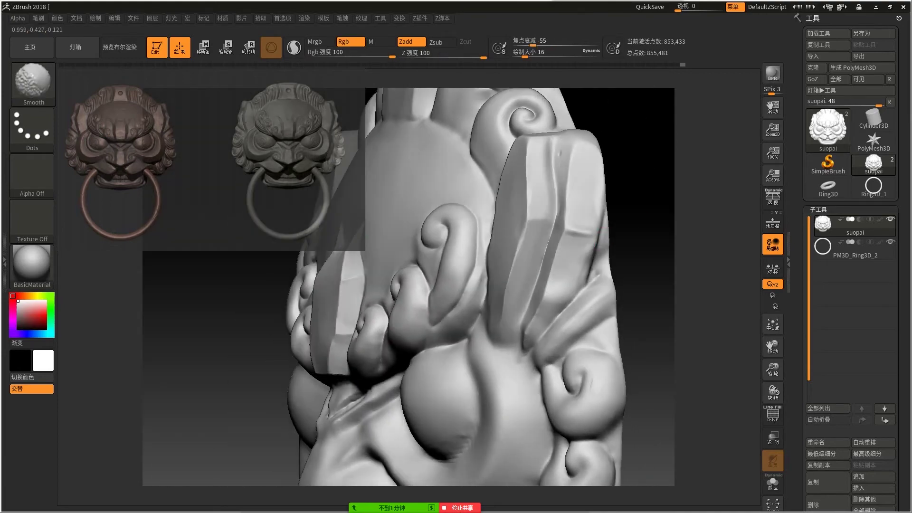
left_click_drag(597, 238, 654, 238)
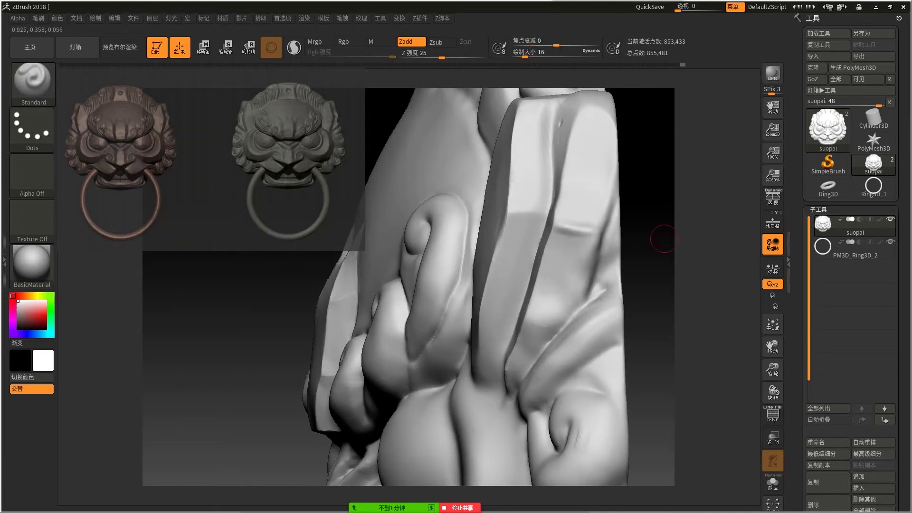
- Deepen the horizontal crease on the side ridge with ClayBuildup and inspect the ridge folds
left_click_drag(560, 229, 568, 234)
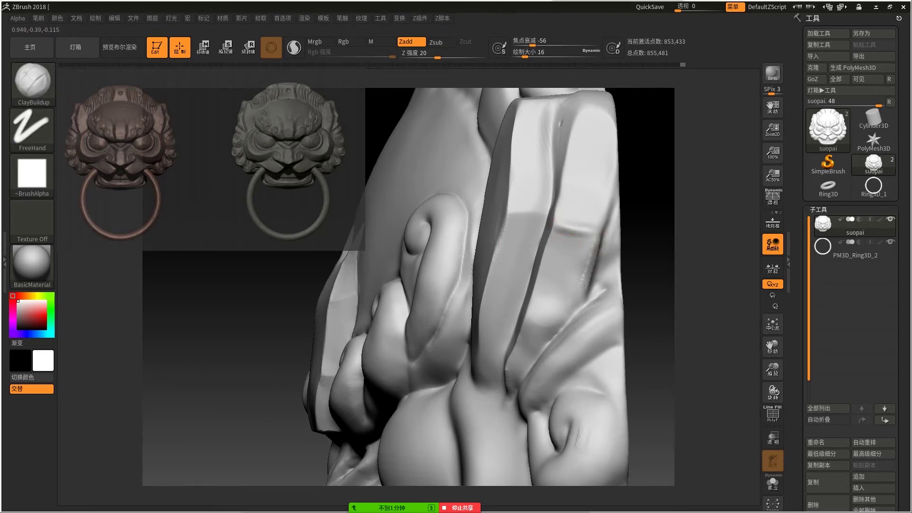
mouse_move(649, 225)
left_mouse_down()
mouse_move(587, 226)
mouse_move(605, 209)
left_mouse_up()
mouse_move(606, 244)
left_mouse_down()
mouse_move(585, 266)
mouse_move(560, 261)
left_mouse_up()
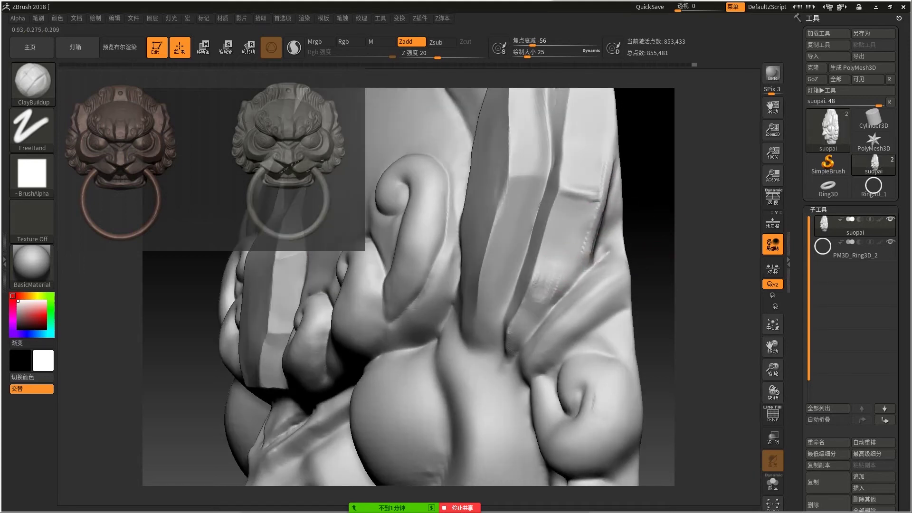
left_click_drag(560, 274, 531, 266)
mouse_move(617, 249)
left_mouse_down()
mouse_move(632, 247)
mouse_move(558, 296)
left_mouse_up()
- Reshape the ridge fold and smooth out the scratchy strokes beside the cloud scroll
left_click_drag(577, 259, 587, 285)
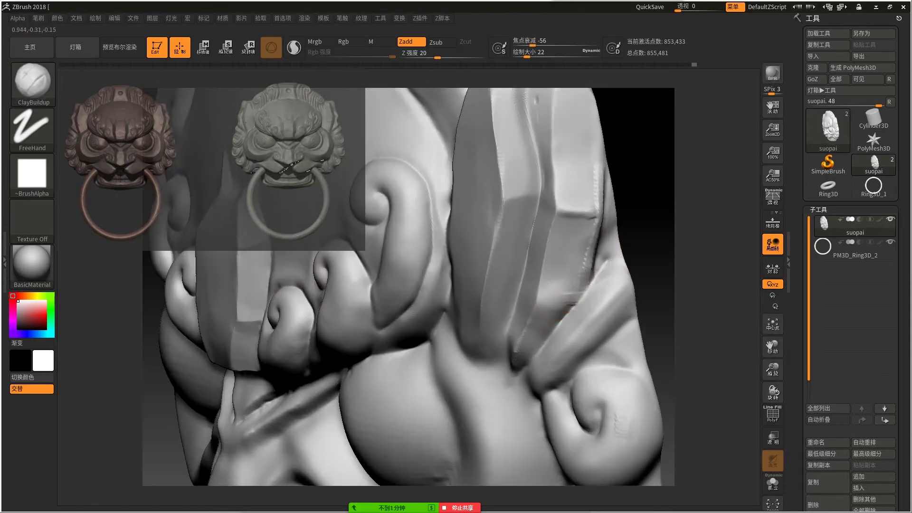
left_click_drag(648, 245, 553, 302)
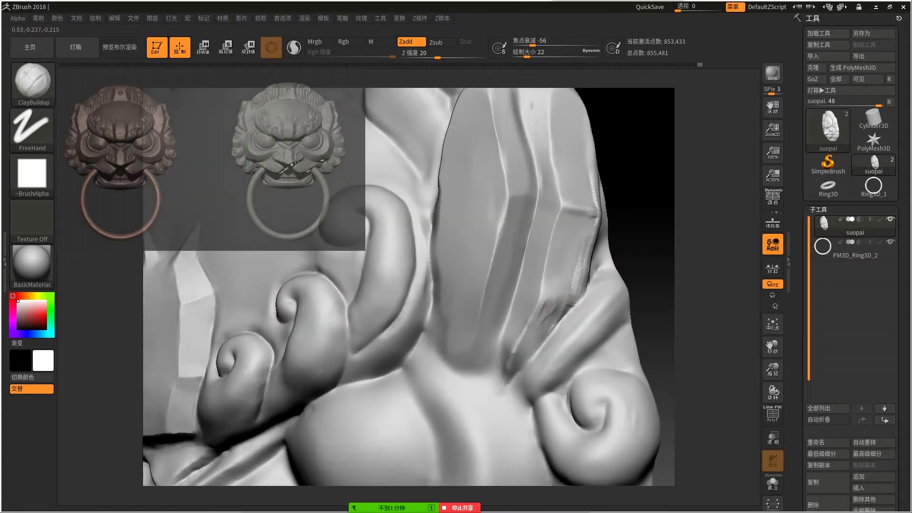
mouse_move(570, 305)
left_mouse_down()
mouse_move(475, 266)
mouse_move(503, 371)
mouse_move(496, 394)
left_mouse_up()
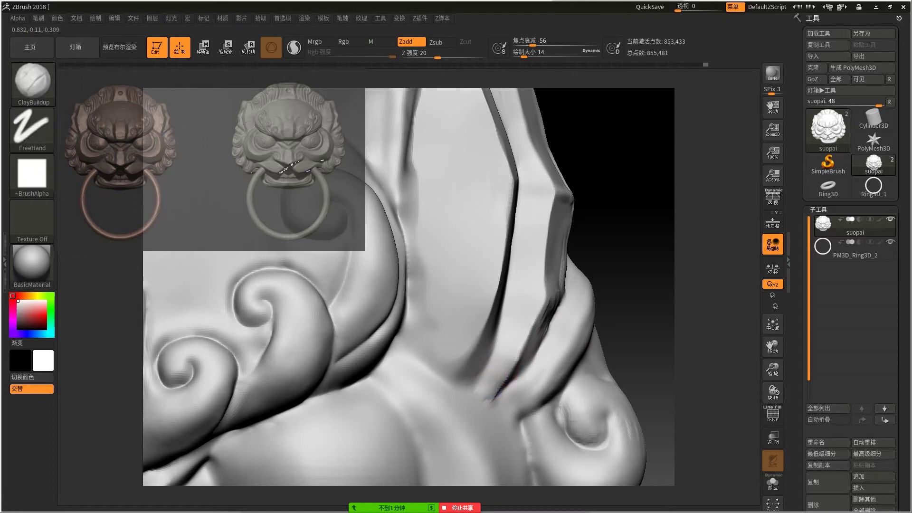
left_click_drag(496, 362, 489, 390, "shift")
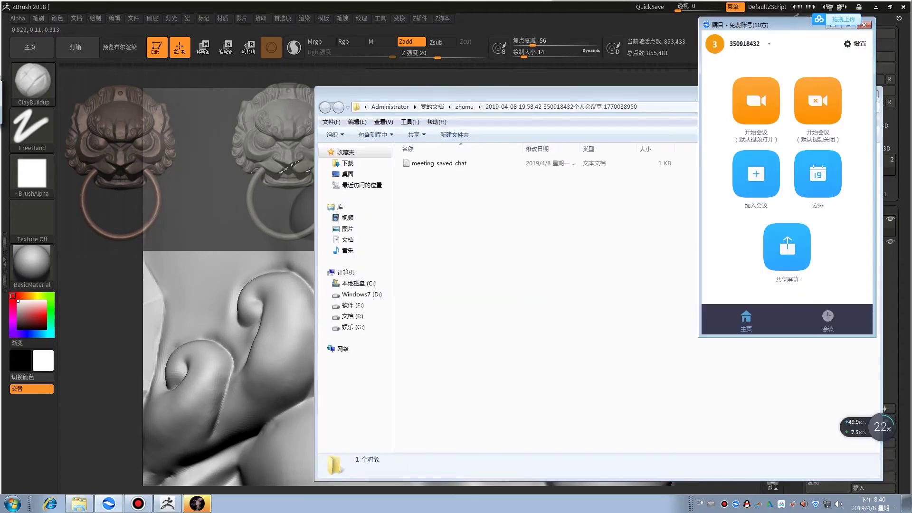
- Restart the meeting, resume screen sharing, close the file browser, and open the zbrush特训 chat
left_click(786, 235)
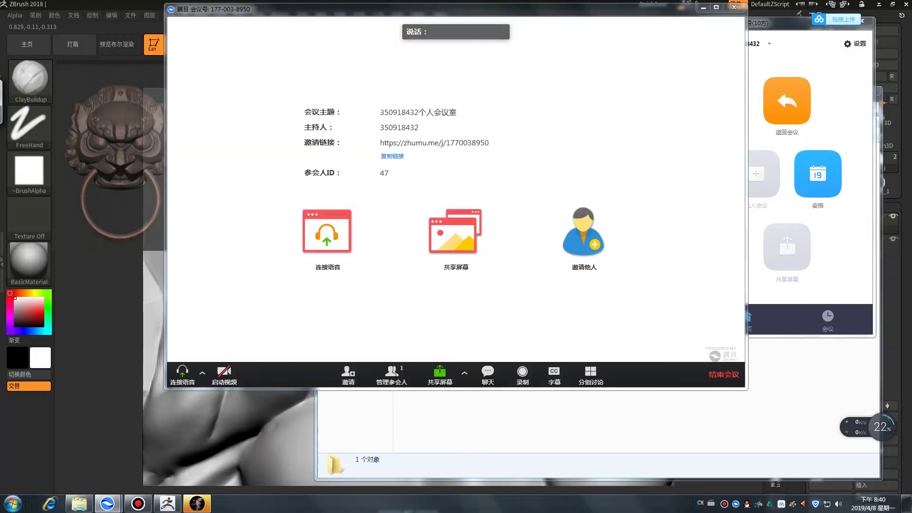
key("Return")
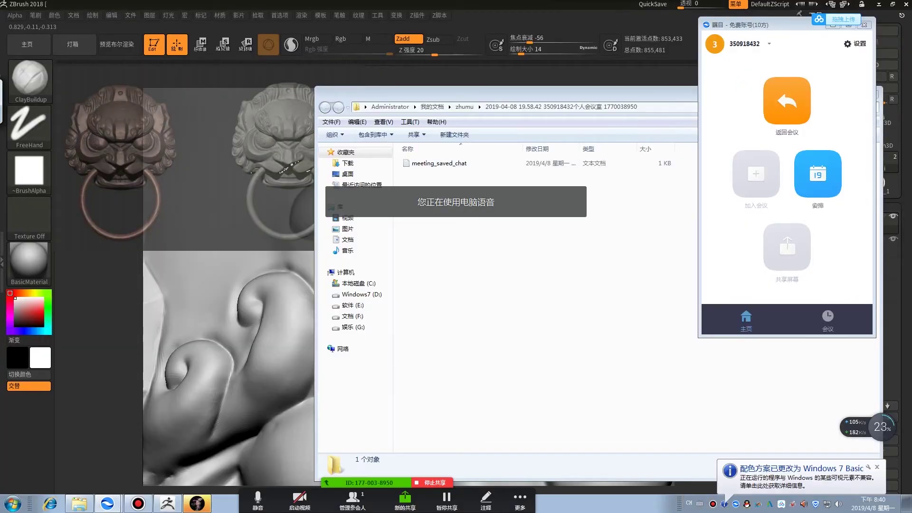
left_click(501, 371)
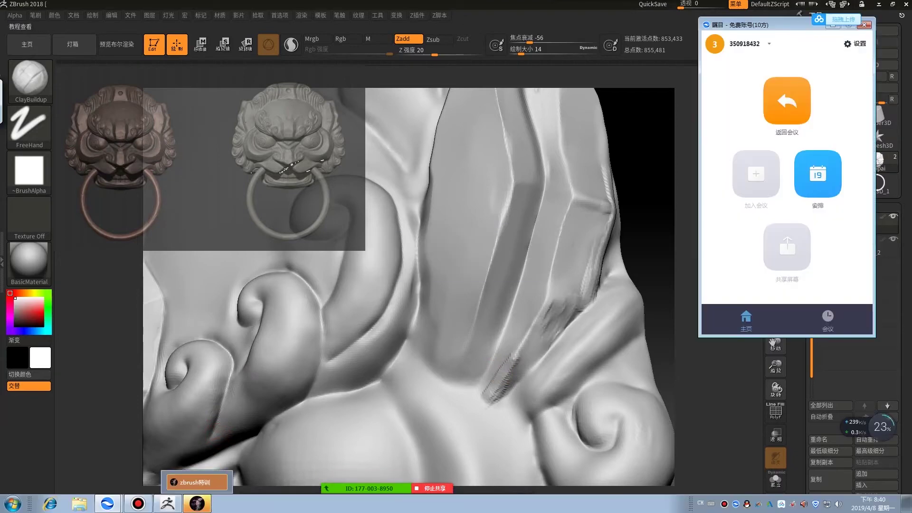
left_click(196, 502)
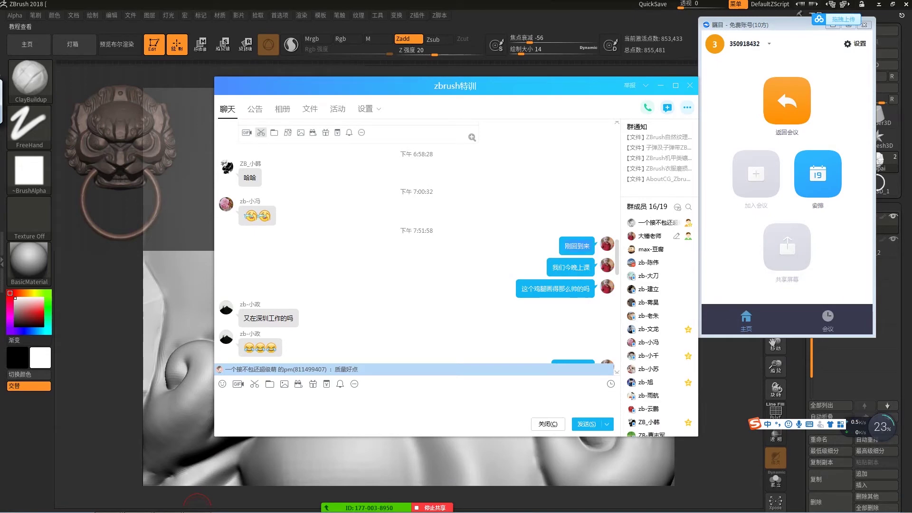
- Read the newest zbrush特训 messages and enlarged photo collage, then close the viewer and chat
scroll(415, 242, "down", 3)
scroll(415, 242, "down", 3)
scroll(415, 243, "down", 3)
scroll(415, 242, "down", 3)
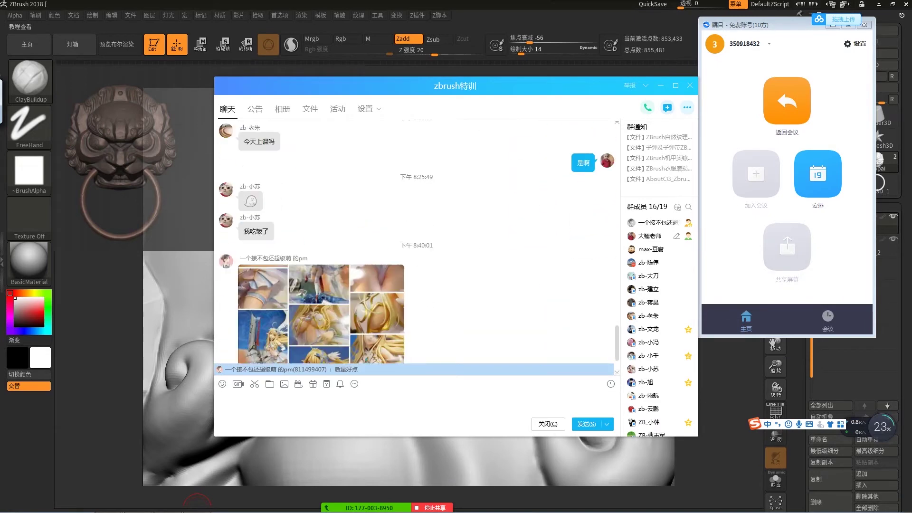
scroll(415, 242, "down", 2)
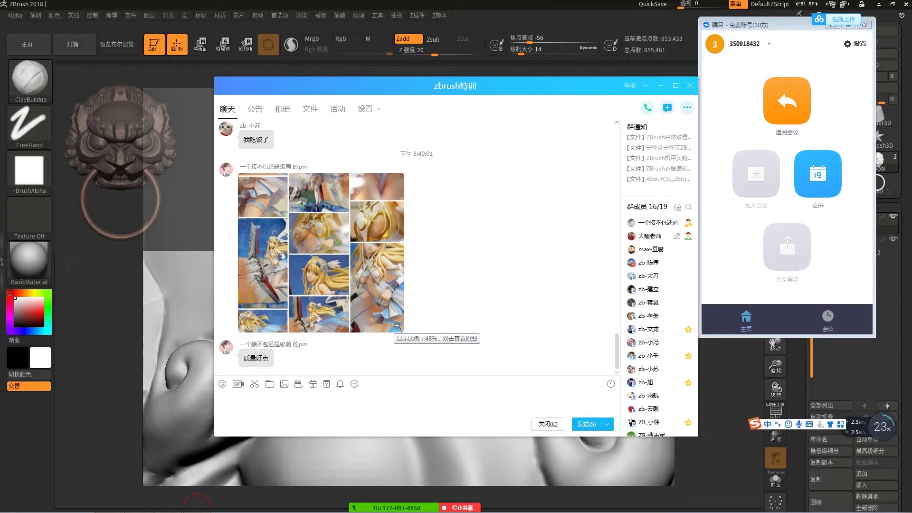
double_click(397, 329)
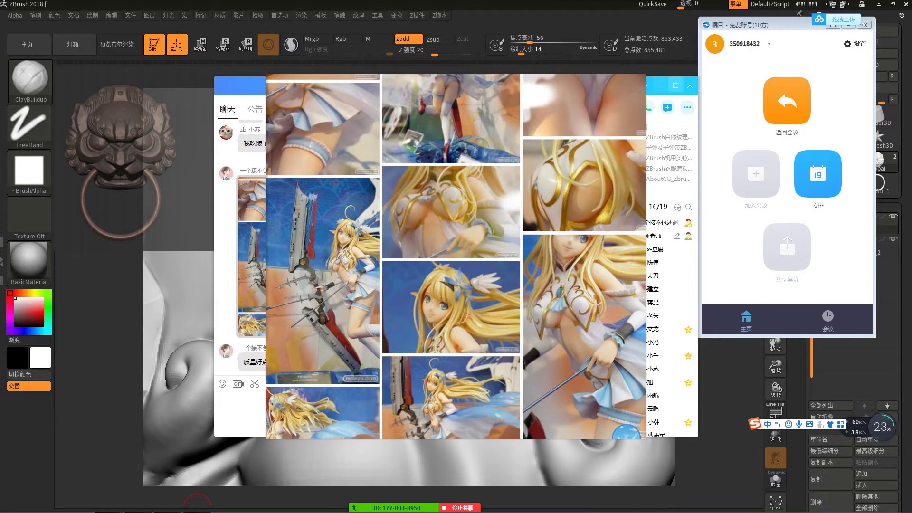
left_click(636, 84)
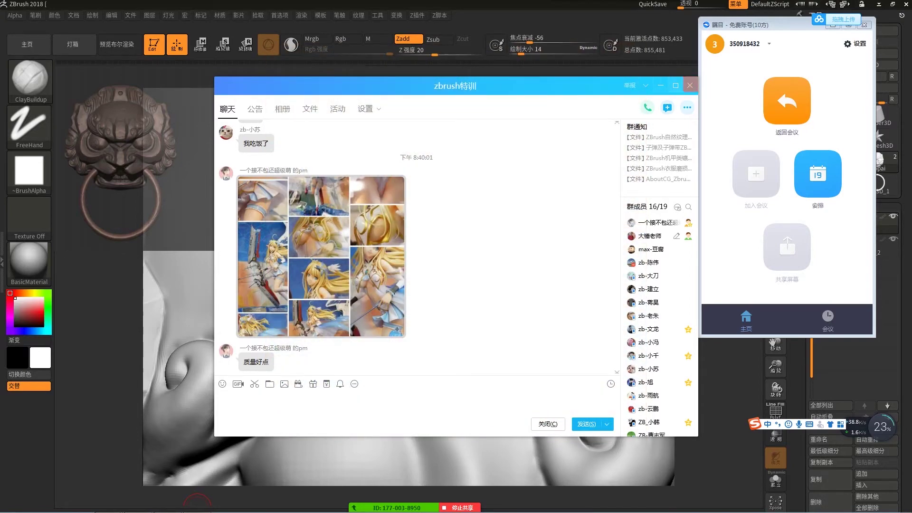
left_click(689, 86)
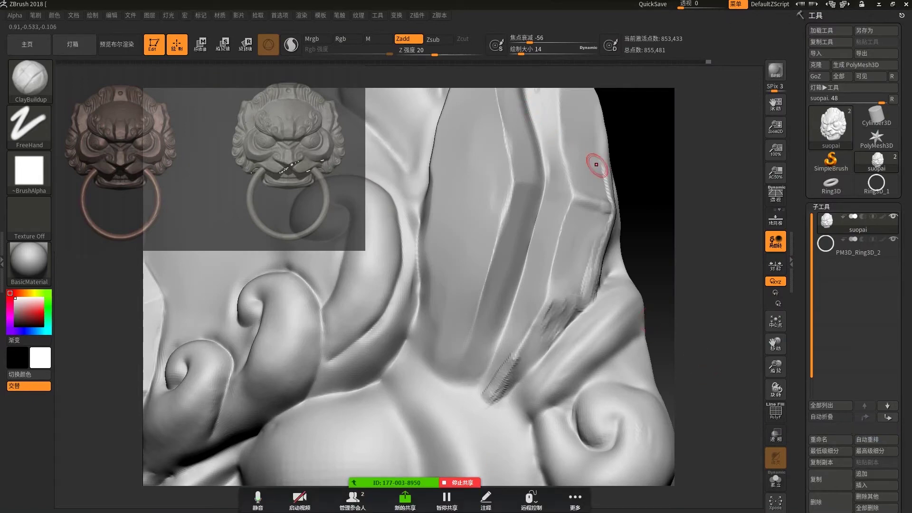
- Tilt the model and switch to the Move brush at draw size 29
left_click_drag(663, 189, 631, 266)
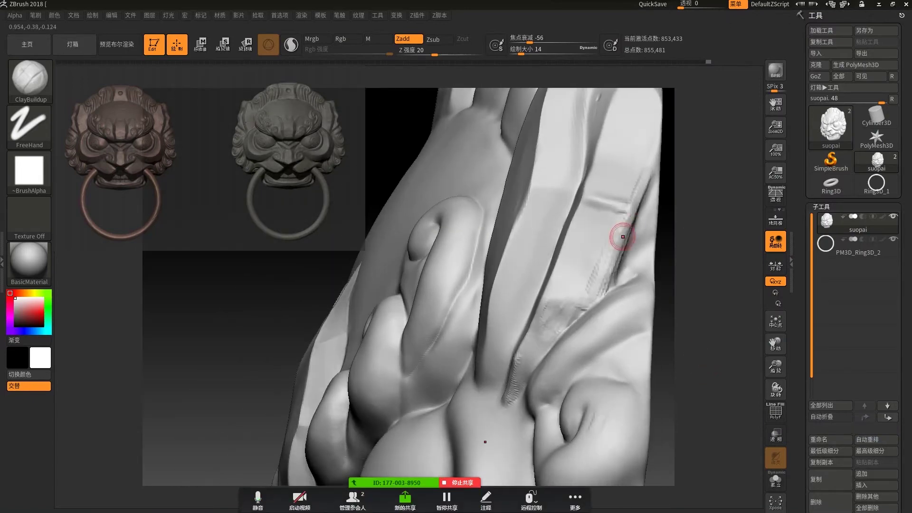
key("b")
key("m")
key("v")
key("s")
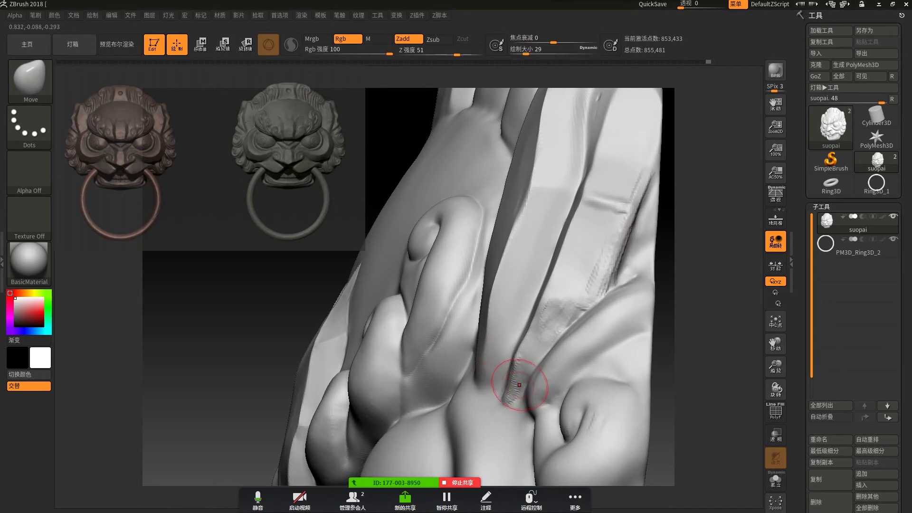
left_click_drag(504, 382, 511, 381)
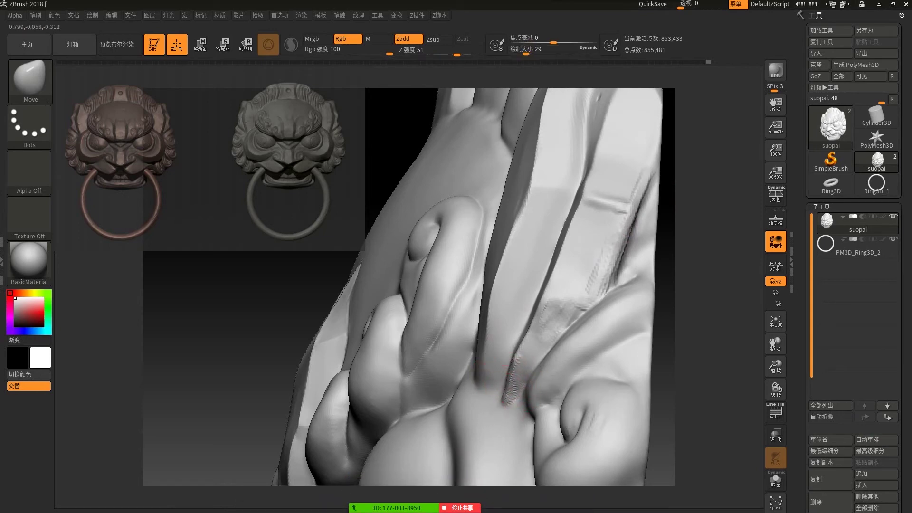
- Smooth the swirl curls, then reframe the view on the forehead curls
left_click_drag(708, 316, 647, 346)
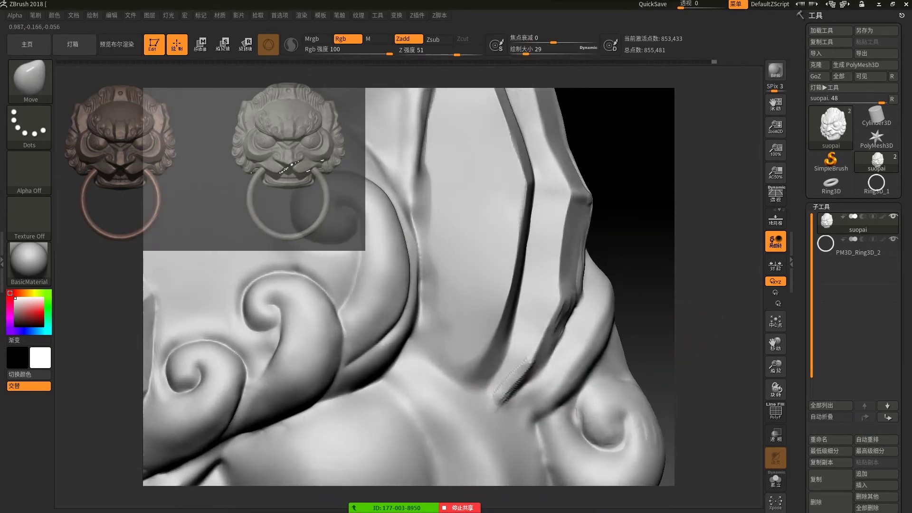
key("shift")
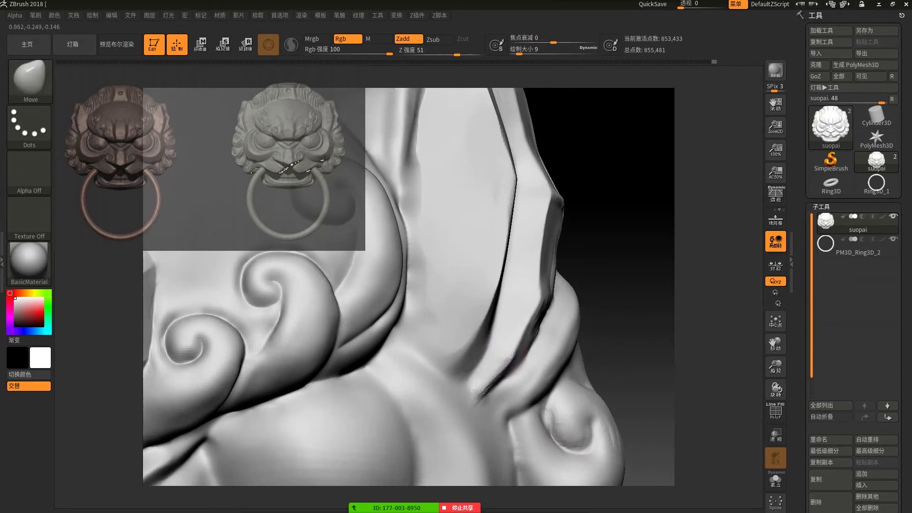
key("f")
right_click_drag(529, 309, 528, 260, "ctrl")
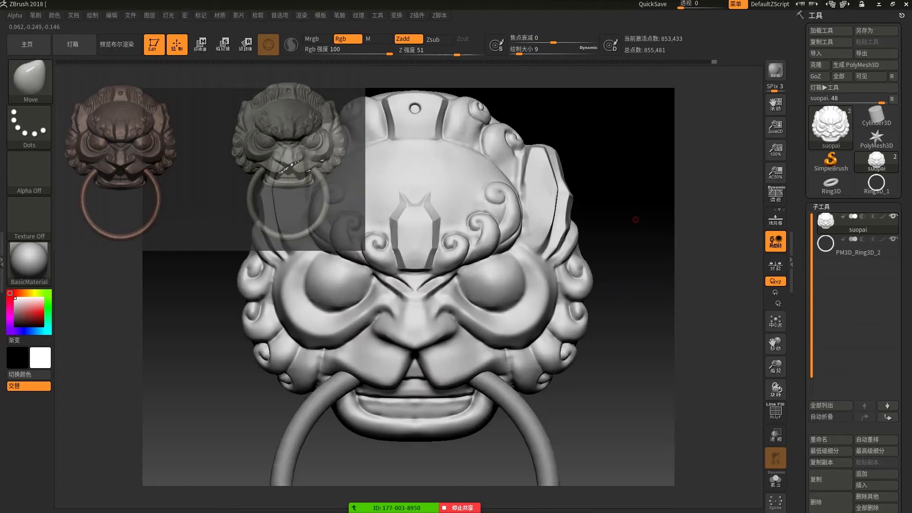
- Switch to the Standard brush at draw size 12 and angle the view on the forehead
key("b")
key("s")
key("t")
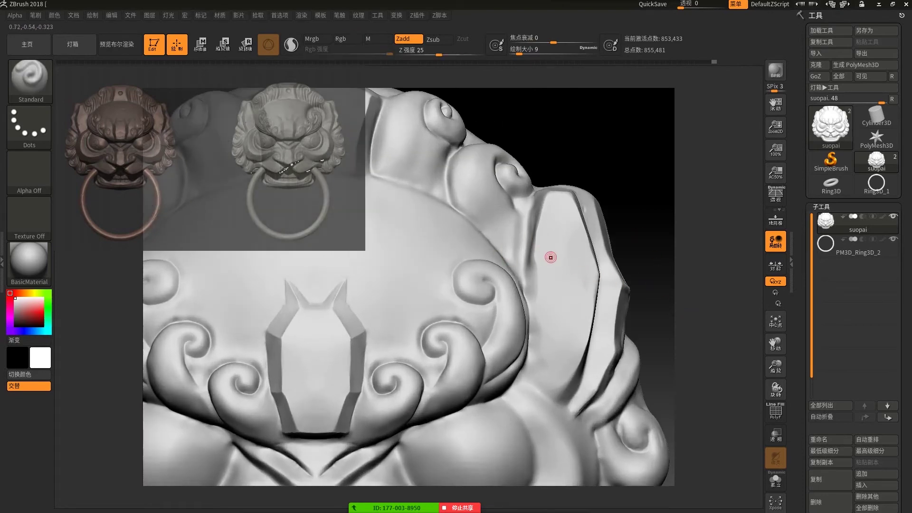
key("s")
left_click_drag(528, 261, 531, 261)
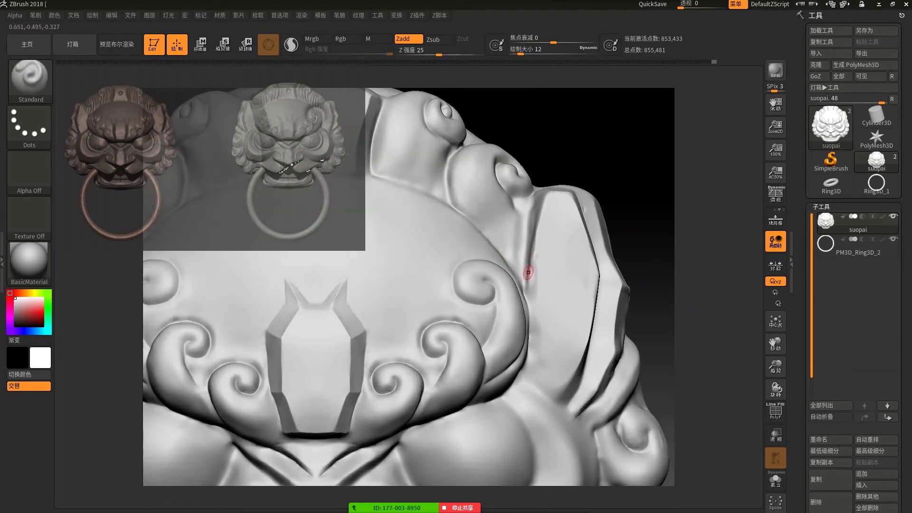
mouse_move(531, 261)
right_mouse_down()
mouse_move(543, 264)
mouse_move(543, 244)
right_mouse_up()
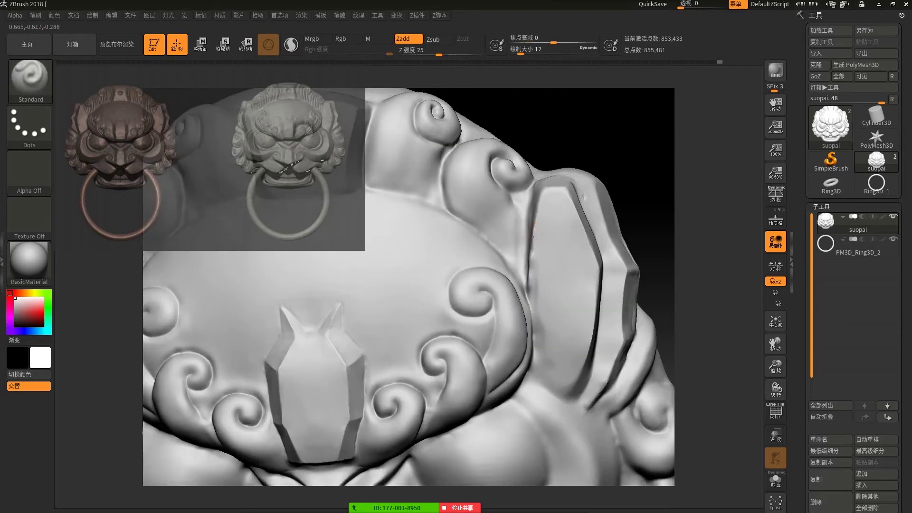
mouse_move(543, 244)
right_mouse_down()
mouse_move(533, 265)
mouse_move(519, 240)
mouse_move(531, 253)
right_mouse_up()
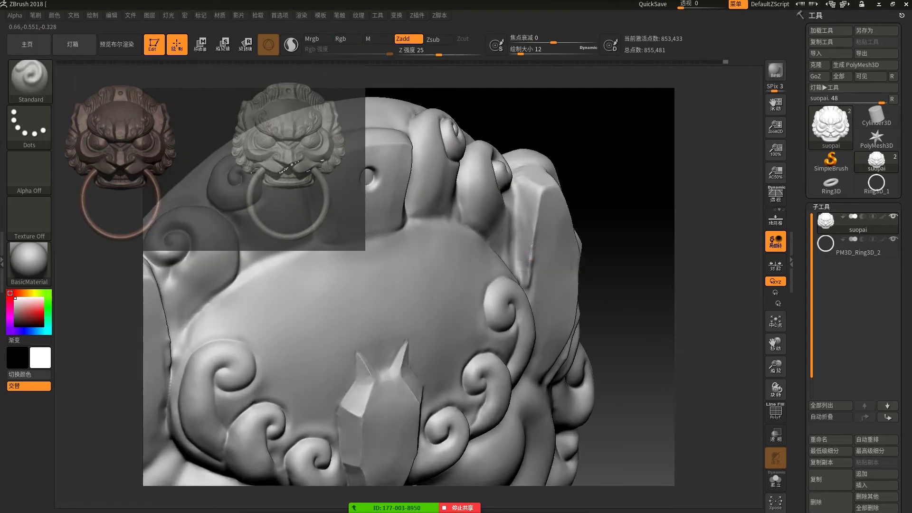
- Rotate the lion head to inspect the side spirals and side ridge, with Smooth ready
right_click_drag(646, 174, 544, 251)
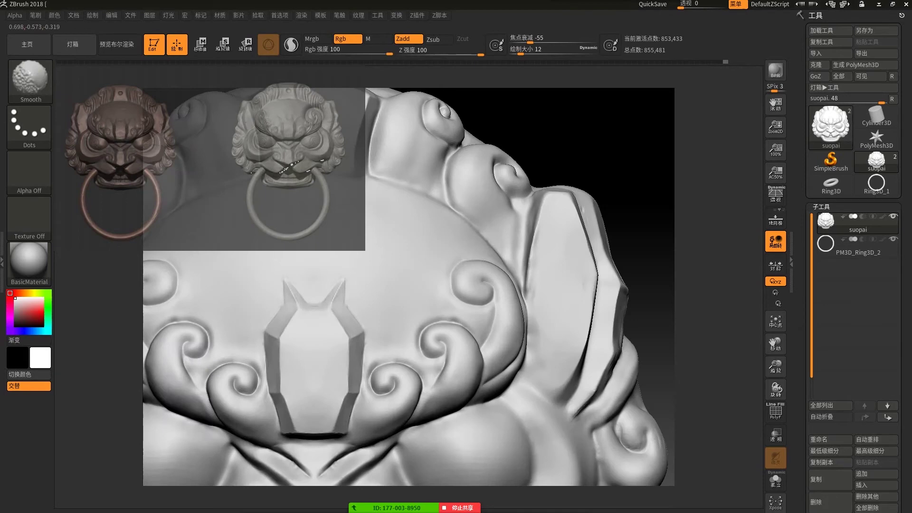
mouse_move(586, 198)
right_mouse_down()
mouse_move(602, 218)
mouse_move(555, 309)
right_mouse_up()
right_click_drag(544, 352, 547, 321)
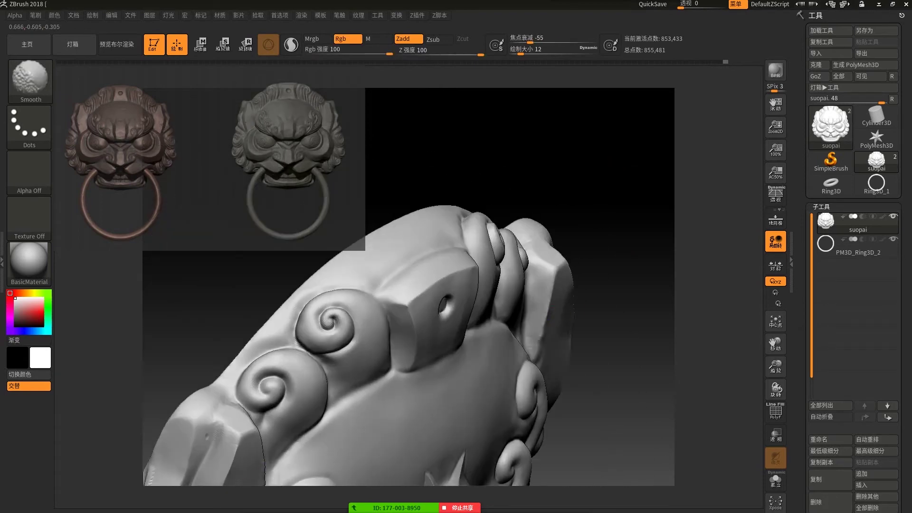
right_click_drag(618, 289, 546, 339)
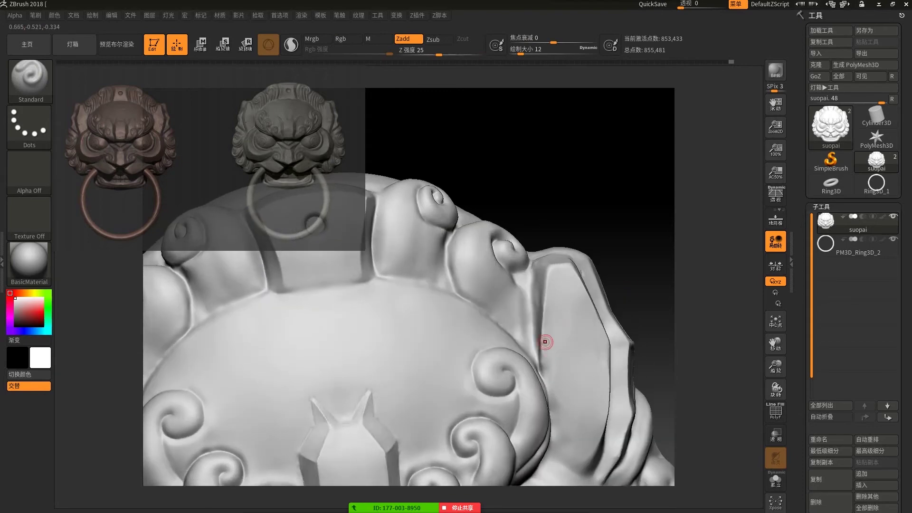
key("shift")
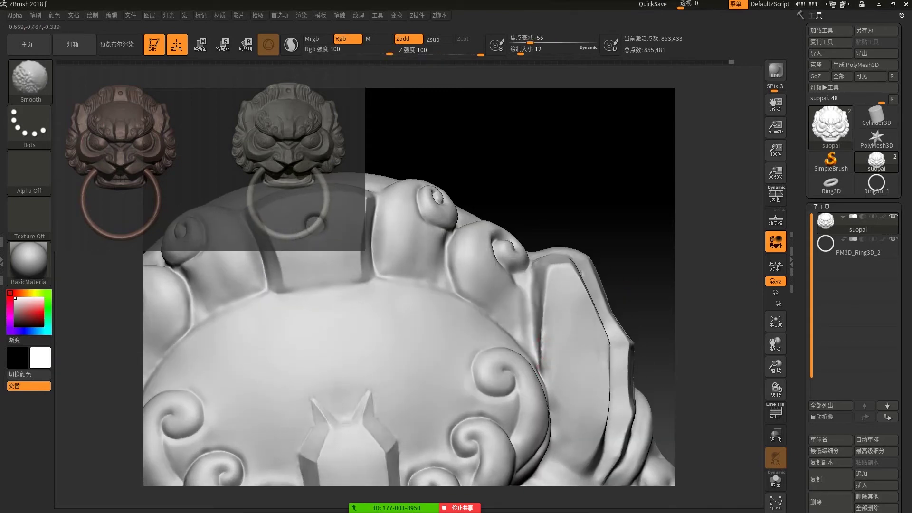
right_click_drag(630, 259, 550, 320)
mouse_move(605, 281)
right_mouse_down()
mouse_move(546, 332)
mouse_move(543, 317)
right_mouse_up()
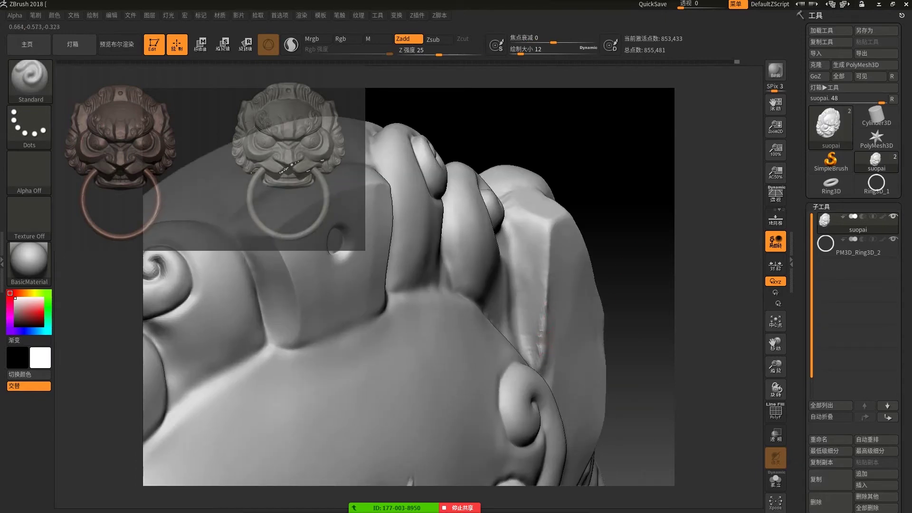
- Smooth along the side-ridge crease, then frame the model in a straight front view
mouse_move(550, 351)
right_mouse_down()
mouse_move(561, 316)
mouse_move(523, 240)
right_mouse_up()
key("shift")
left_click_drag(534, 319, 534, 325)
right_click_drag(630, 193, 545, 258)
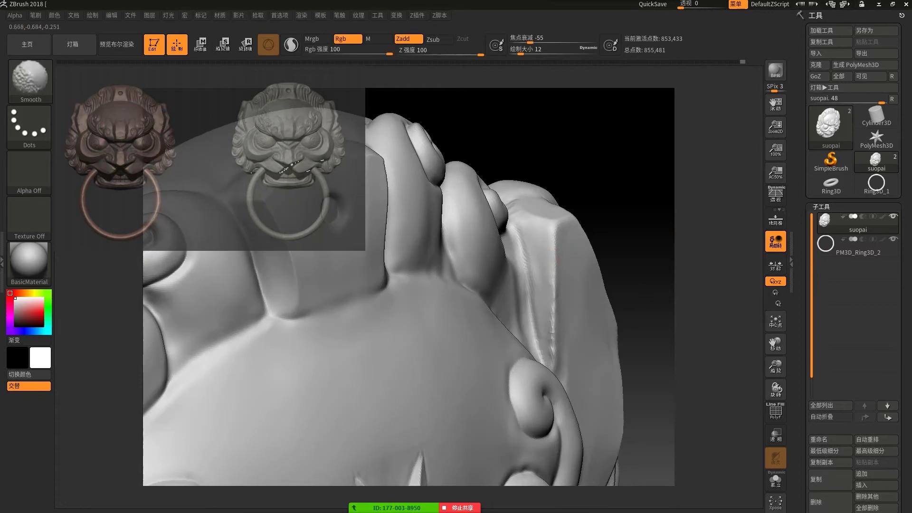
key("f")
mouse_move(554, 273)
right_mouse_down("shift")
mouse_move(585, 194)
mouse_move(585, 142)
mouse_move(585, 247)
right_mouse_up("shift")
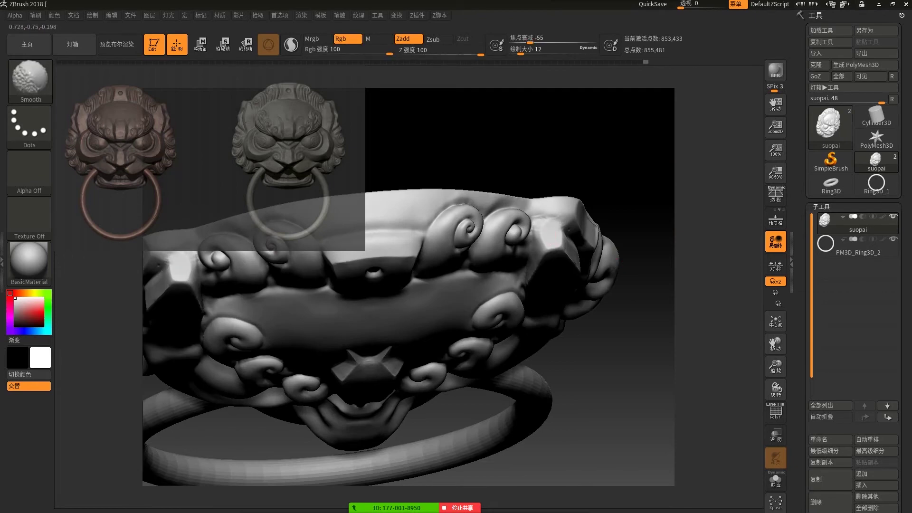
- Zoom and rotate toward the side ridge, smoothing it, then close in on the scroll ornaments
left_click_drag(593, 142, 577, 250)
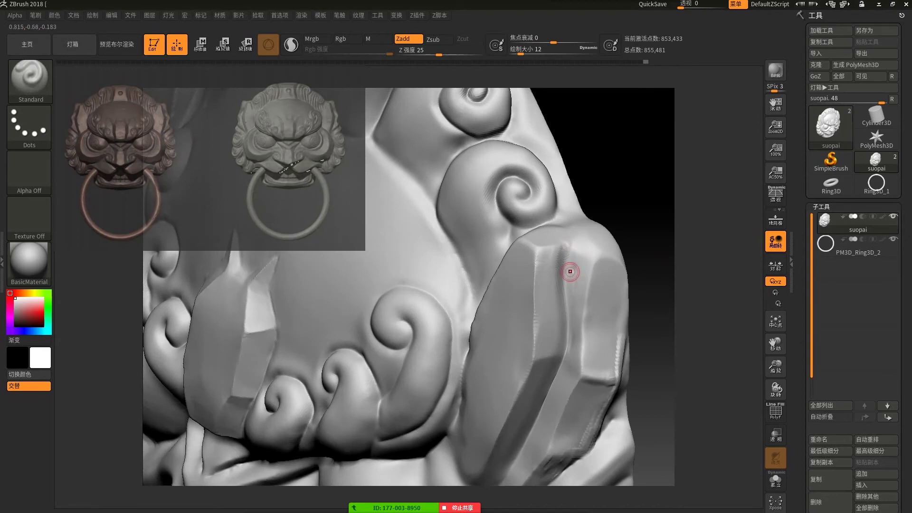
left_click_drag(627, 237, 554, 253)
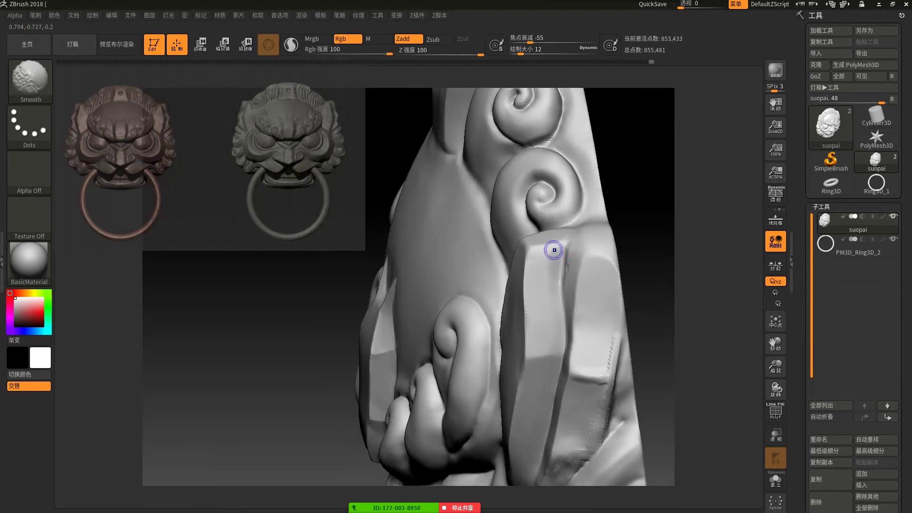
left_click_drag(647, 209, 571, 251)
key("shift")
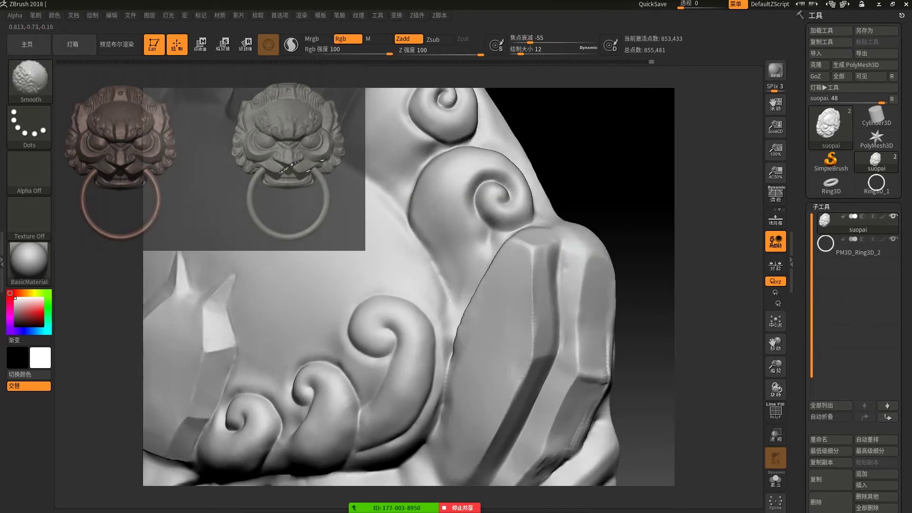
mouse_move(656, 228)
left_mouse_down()
mouse_move(618, 247)
mouse_move(628, 207)
left_mouse_up()
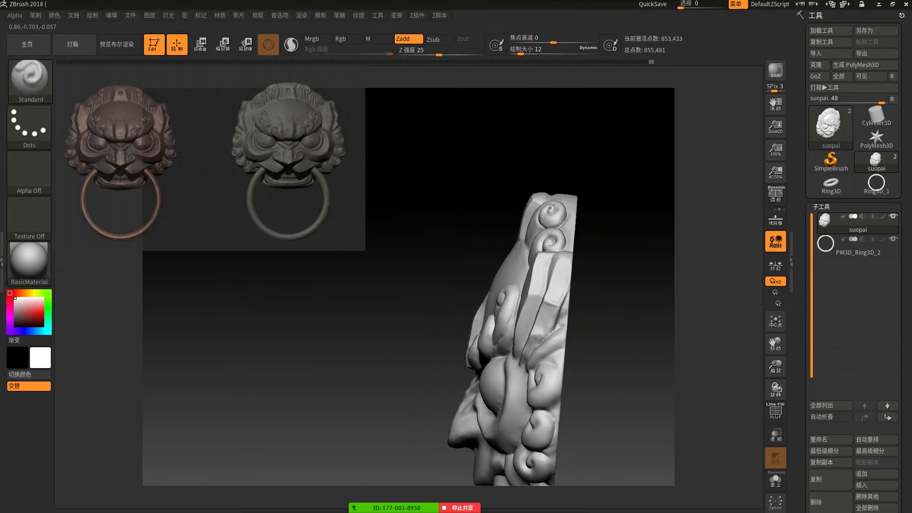
left_click_drag(538, 420, 550, 338)
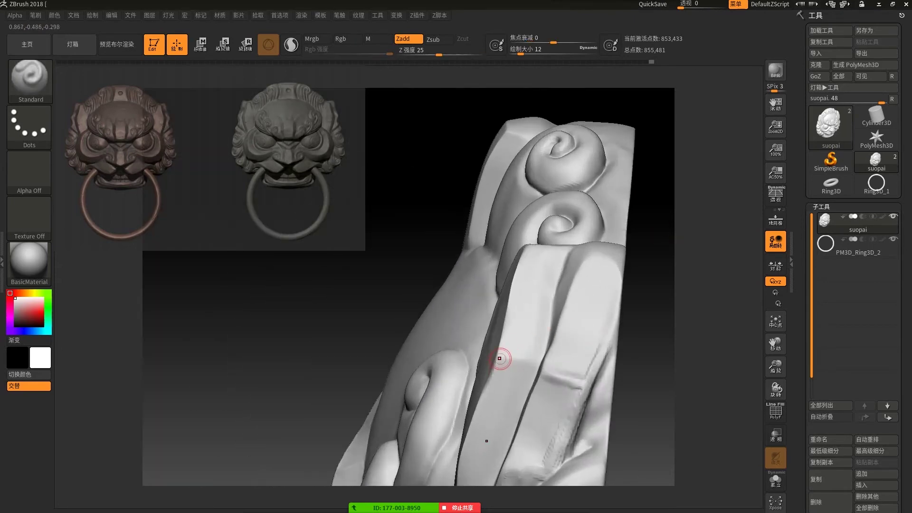
- Push the side ridge left with the Move brush at sizes 25–33, then smooth near the forehead tab
key("b")
key("m")
key("v")
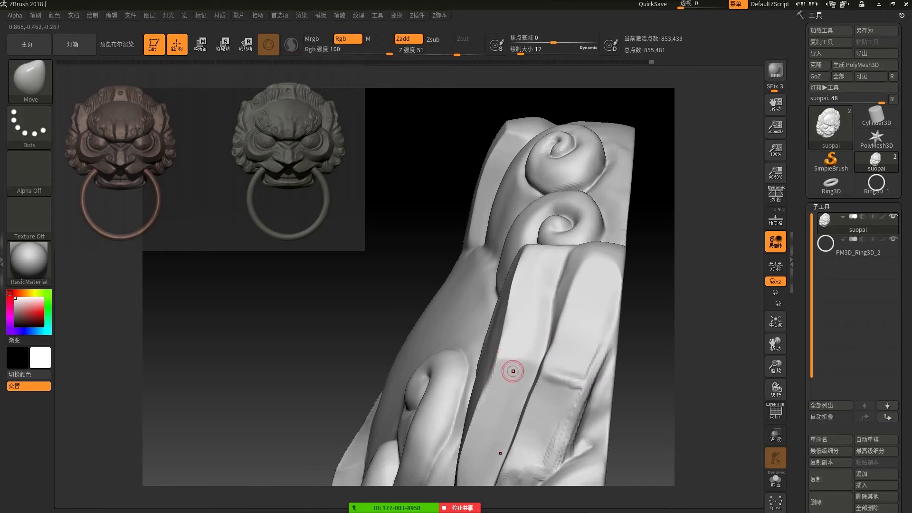
key("bracketright")
left_click_drag(511, 373, 478, 367)
key("bracketright")
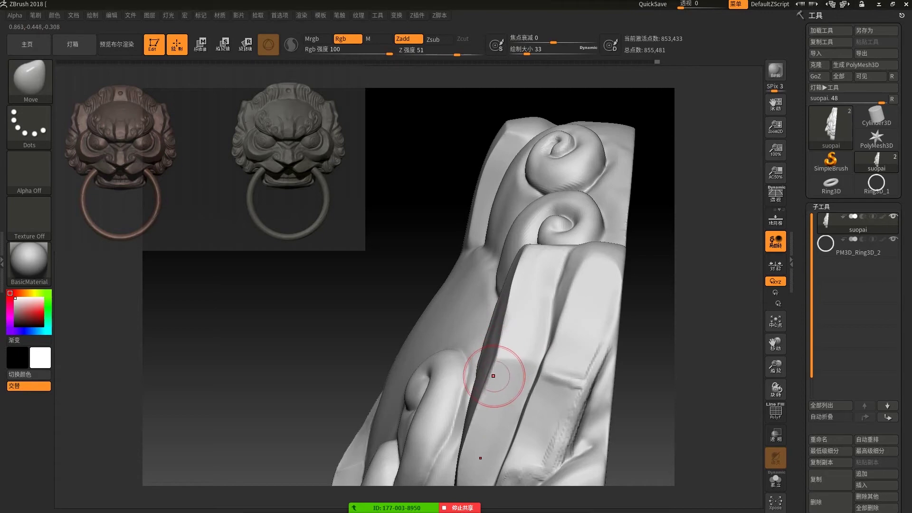
mouse_move(546, 332)
right_mouse_down()
mouse_move(559, 211)
mouse_move(631, 277)
mouse_move(525, 301)
mouse_move(489, 287)
right_mouse_up()
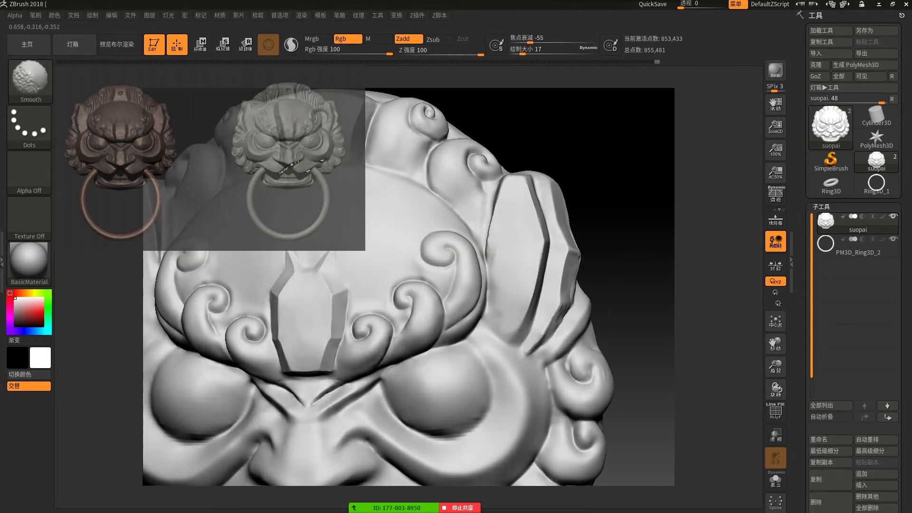
right_click_drag(489, 287, 592, 286)
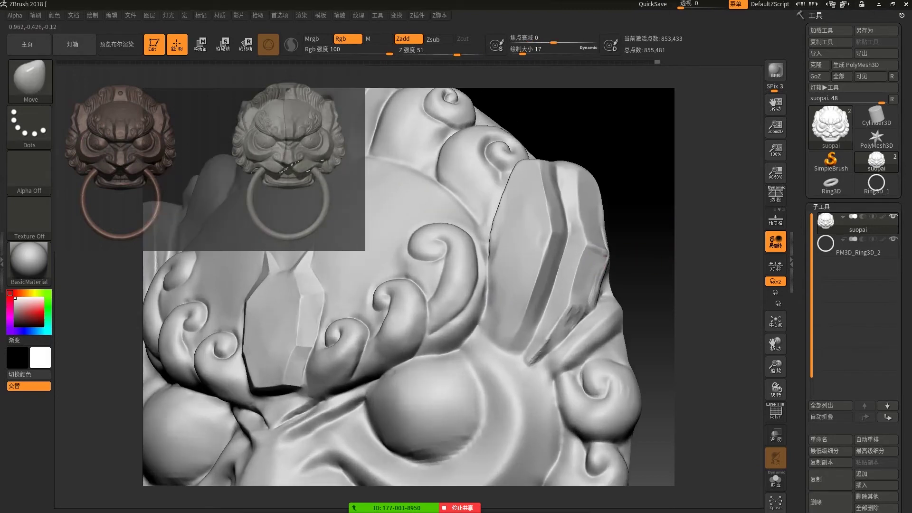
key("shift")
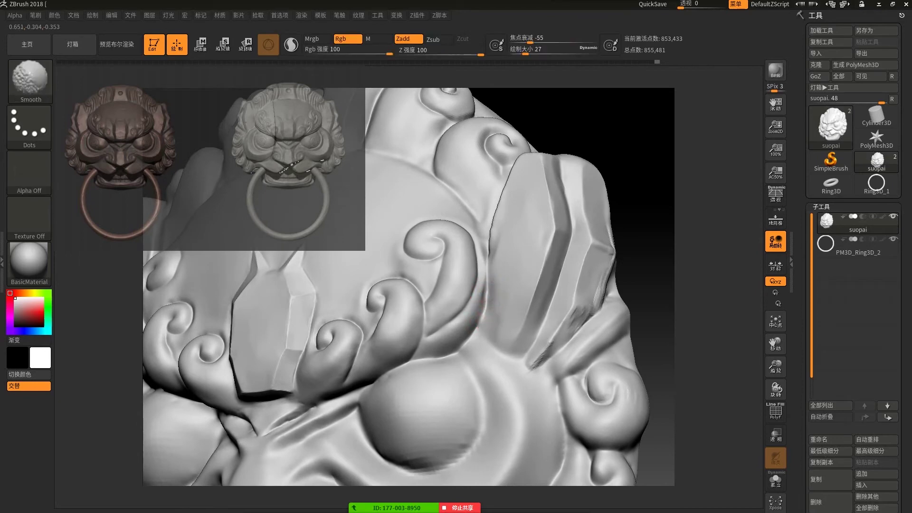
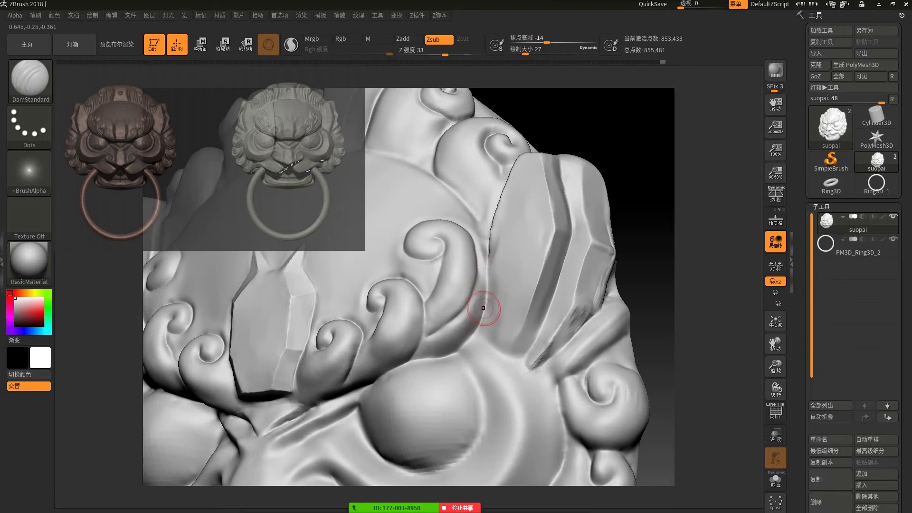
- Orbit and zoom to a straight front view of the lion's brow
key("shift")
key("shift")
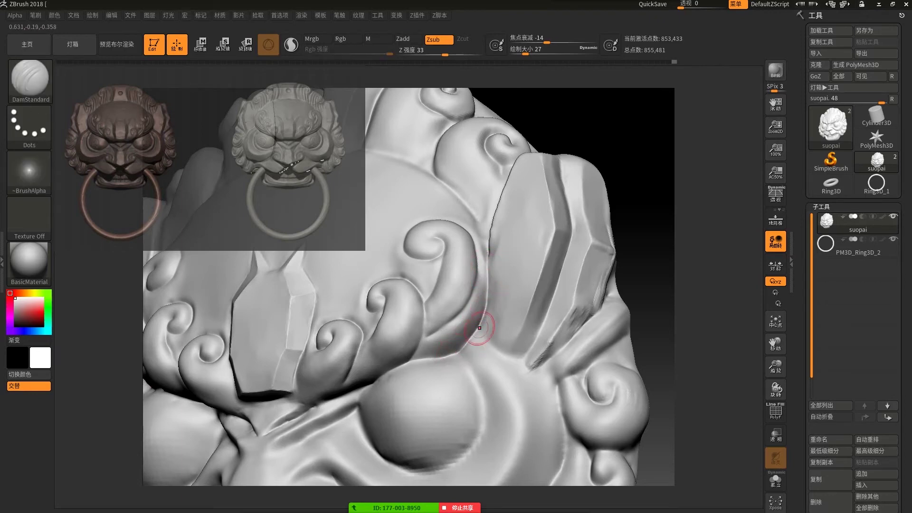
right_click_drag(491, 361, 525, 302)
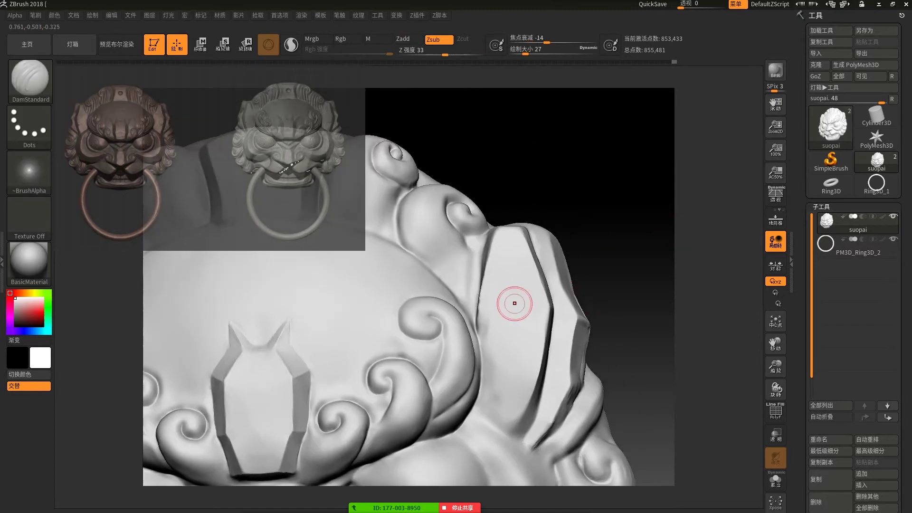
right_click_drag(525, 335, 530, 191, "shift")
scroll(639, 215, "up", 1)
scroll(639, 215, "up", 1)
scroll(641, 213, "up", 2)
scroll(647, 207, "up", 3)
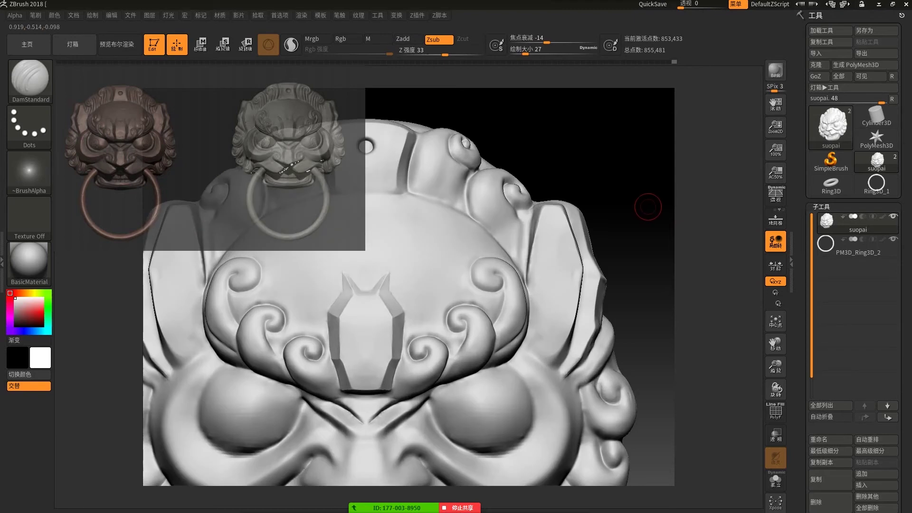
right_click_drag(647, 207, 647, 227)
- Switch to the Standard brush at size 44 and turn the head over the forehead
key("b")
key("s")
key("t")
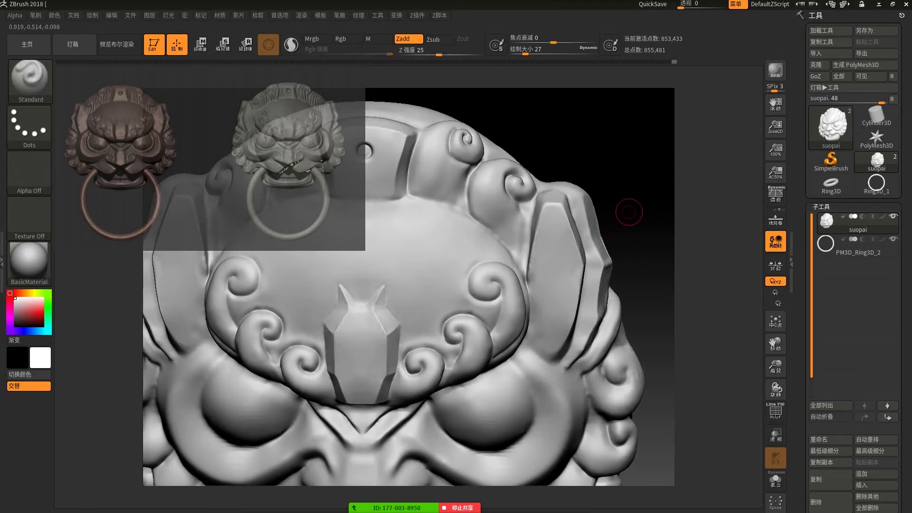
right_click_drag(626, 205, 498, 284)
key("bracketright")
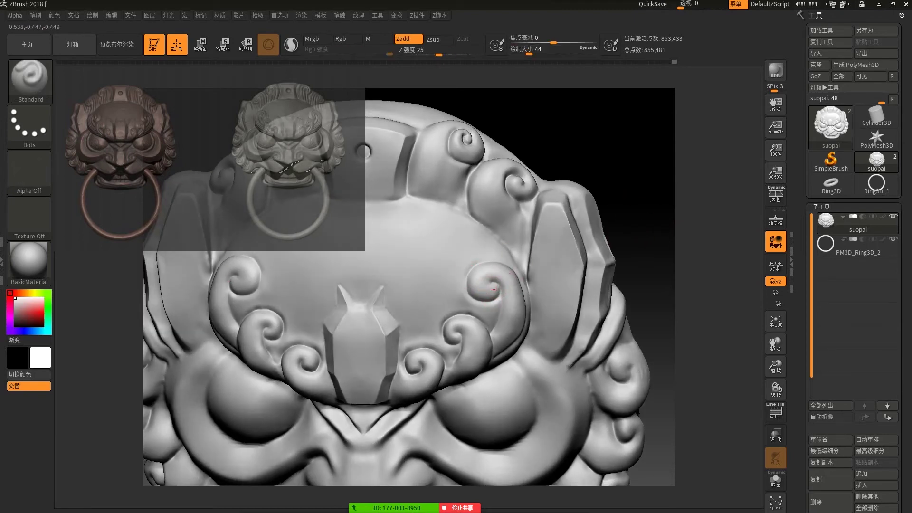
right_click_drag(608, 214, 480, 280)
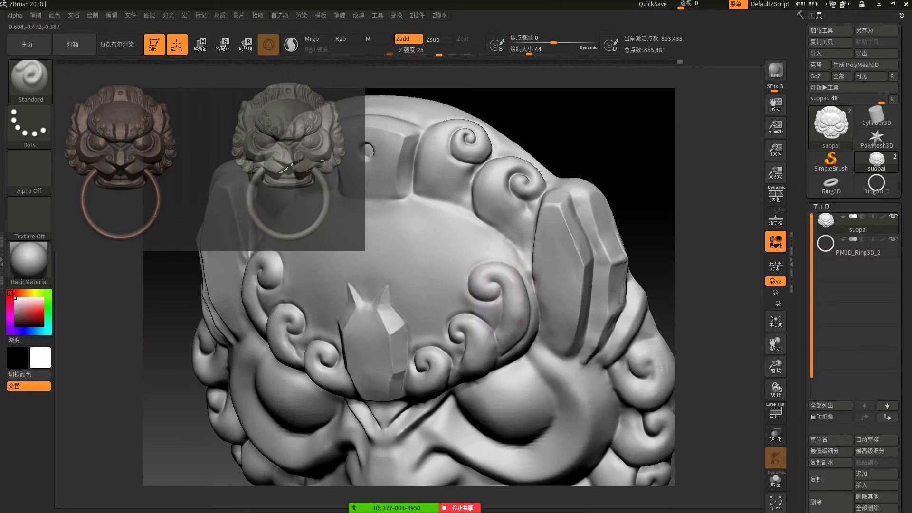
right_click_drag(553, 291, 526, 279, "shift")
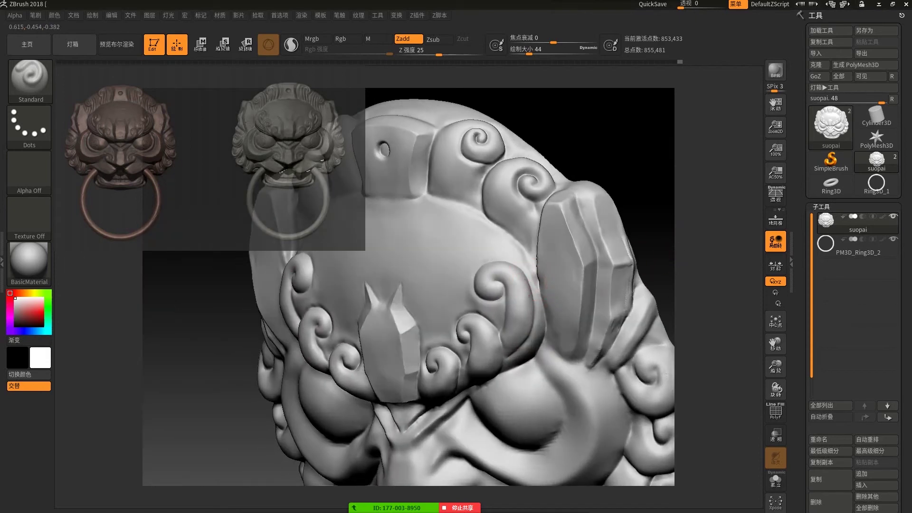
right_click_drag(610, 268, 545, 321)
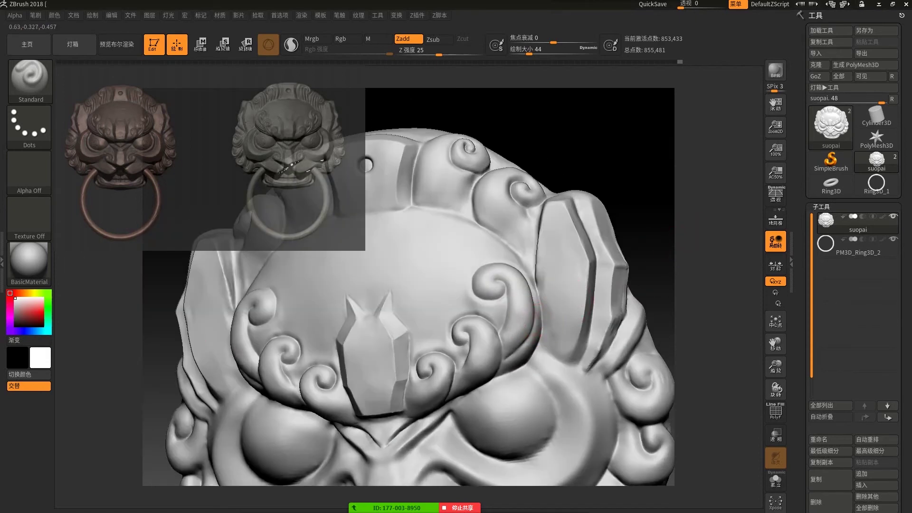
- Carve a crease along the brow above the nose, then shrink the brush to size 29
key("f")
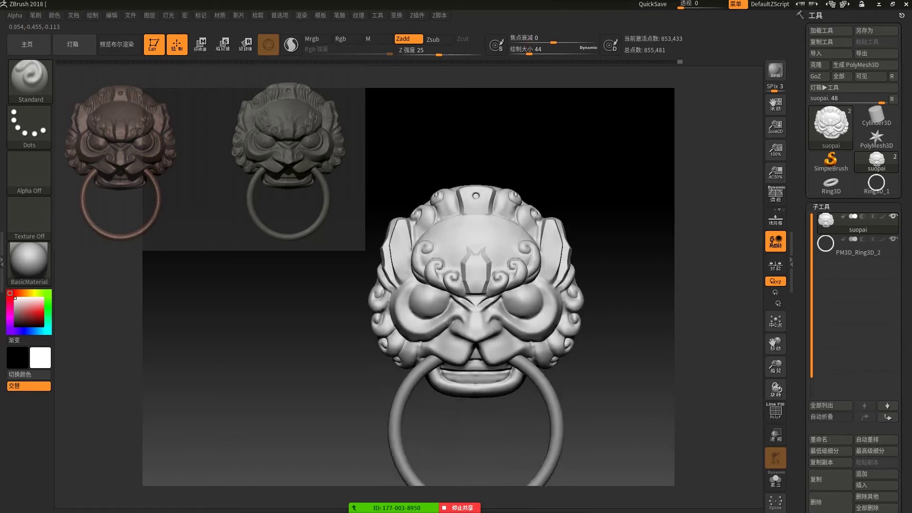
mouse_move(656, 220)
right_mouse_down("ctrl")
mouse_move(662, 208)
mouse_move(453, 272)
right_mouse_up("ctrl")
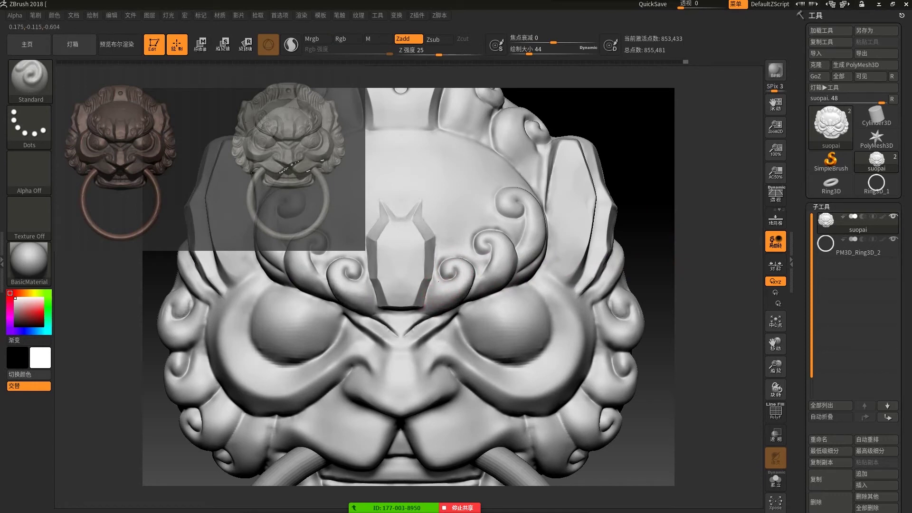
key("f")
right_click_drag(599, 238, 590, 220, "ctrl")
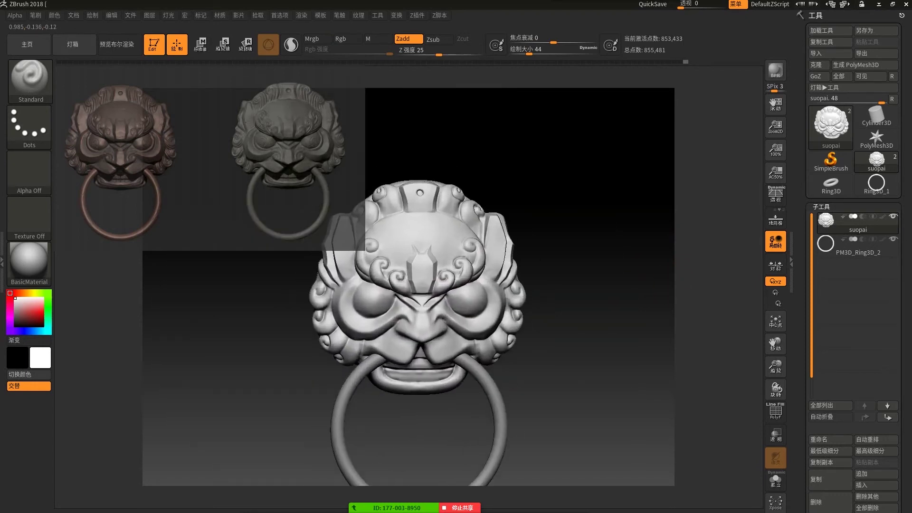
right_click_drag(442, 247, 436, 298, "ctrl")
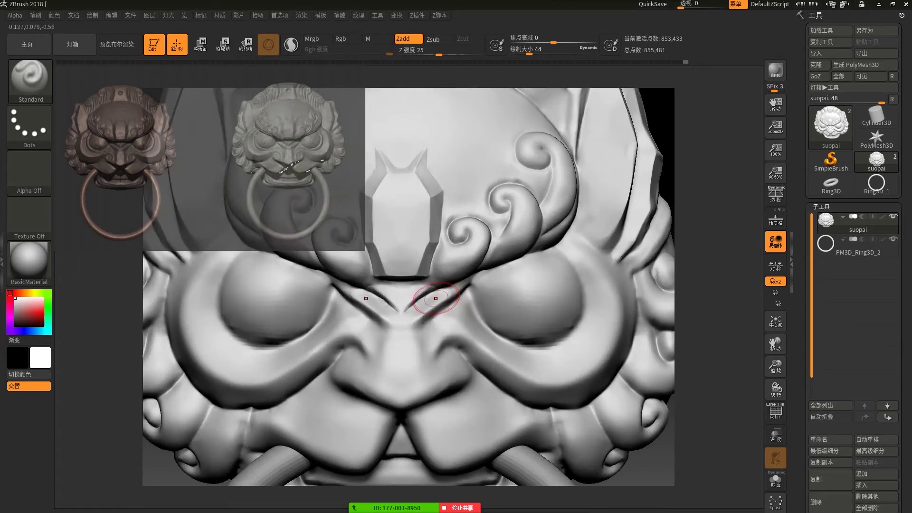
left_click_drag(435, 298, 429, 279)
key("bracketleft")
key("bracketleft")
key("bracketleft")
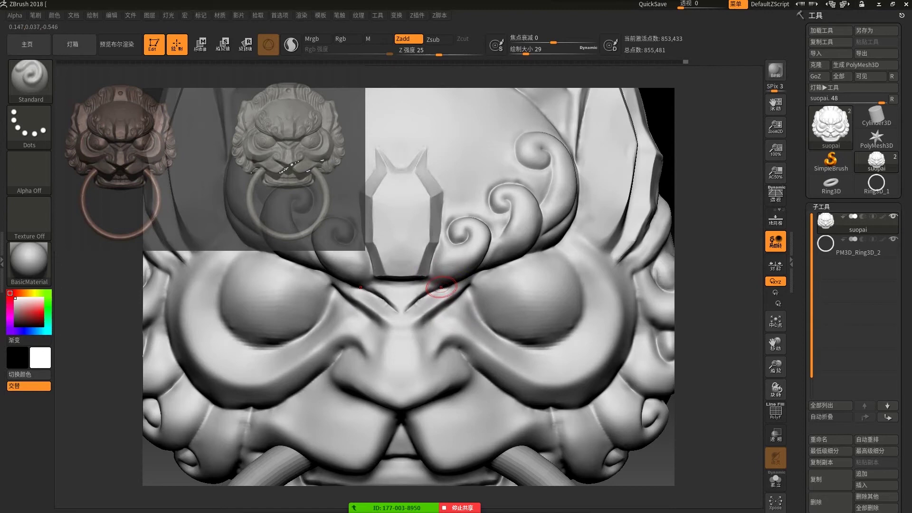
left_click_drag(660, 235, 664, 285)
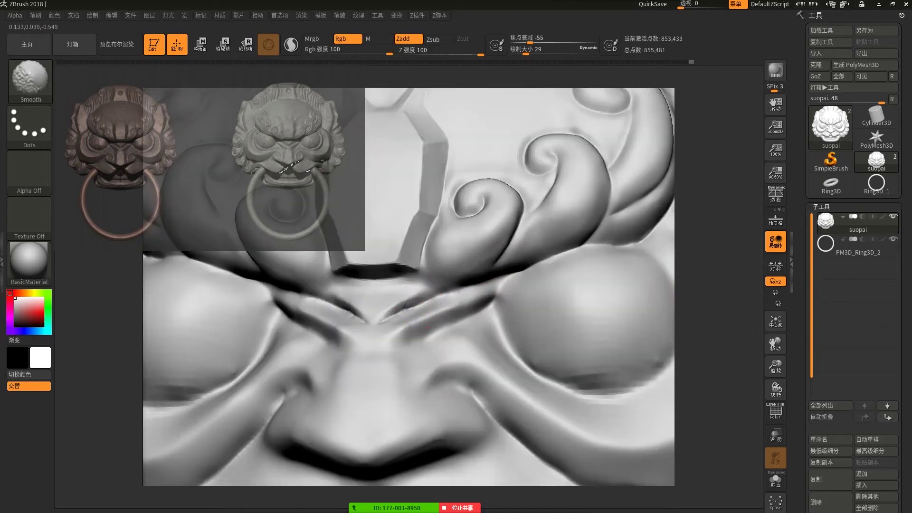
- Shrink the brush to size 16 and soften the crease beside the nose bridge
left_click_drag(404, 292, 407, 285)
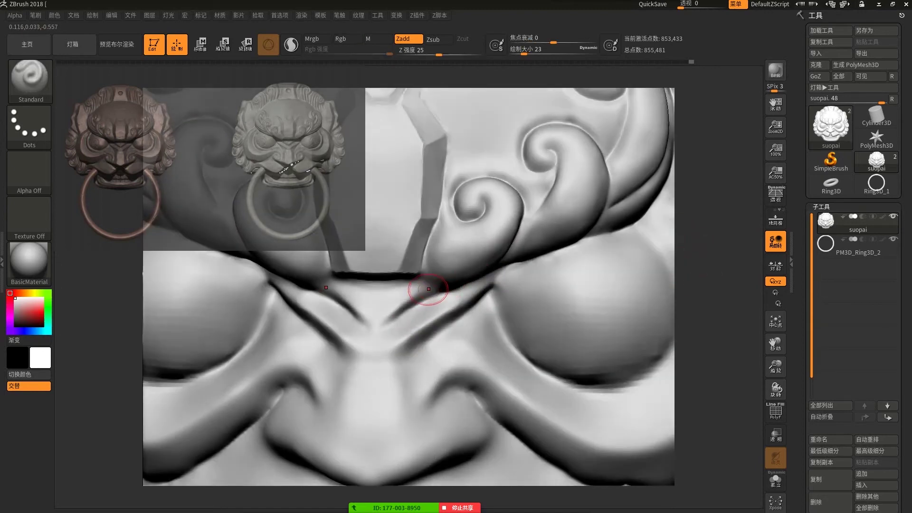
key("bracketleft")
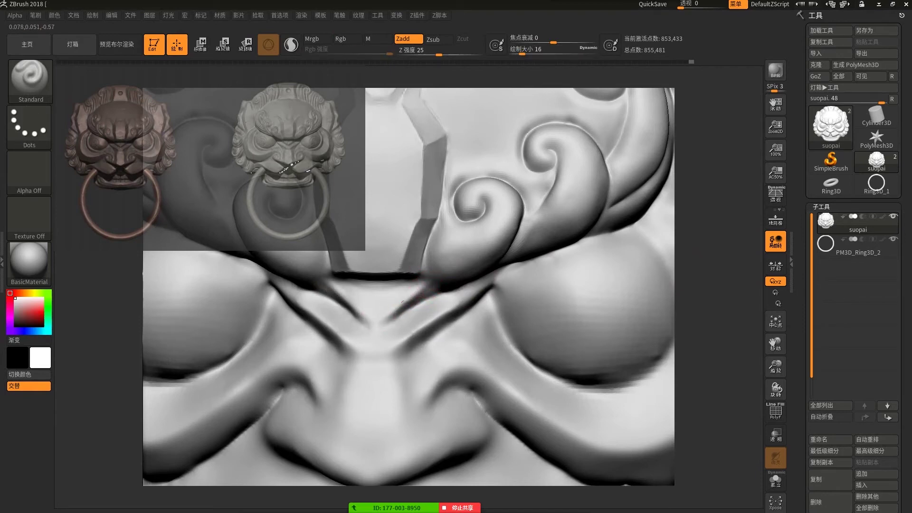
mouse_move(545, 266)
right_mouse_down()
mouse_move(513, 285)
mouse_move(425, 298)
right_mouse_up()
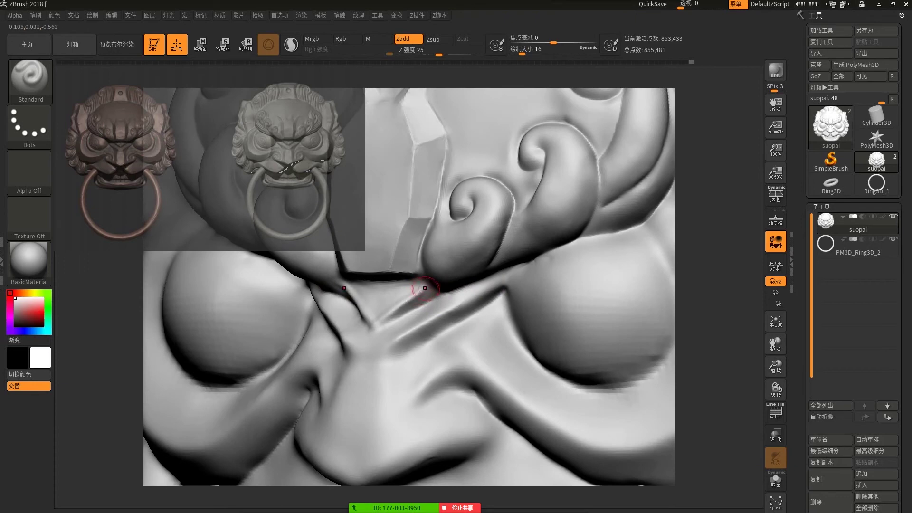
left_click_drag(425, 288, 424, 285, "shift")
key("f")
right_click_drag(399, 258, 459, 221)
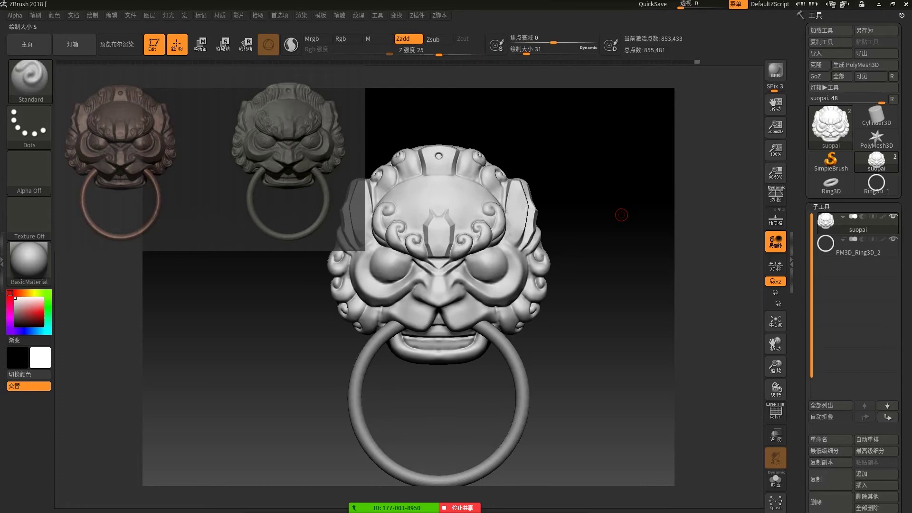
mouse_move(621, 215)
right_mouse_down("ctrl")
mouse_move(617, 266)
mouse_move(660, 240)
right_mouse_up("ctrl")
- Switch to DamStandard at size 51 with bdss51, then select the Move brush
type("bds")
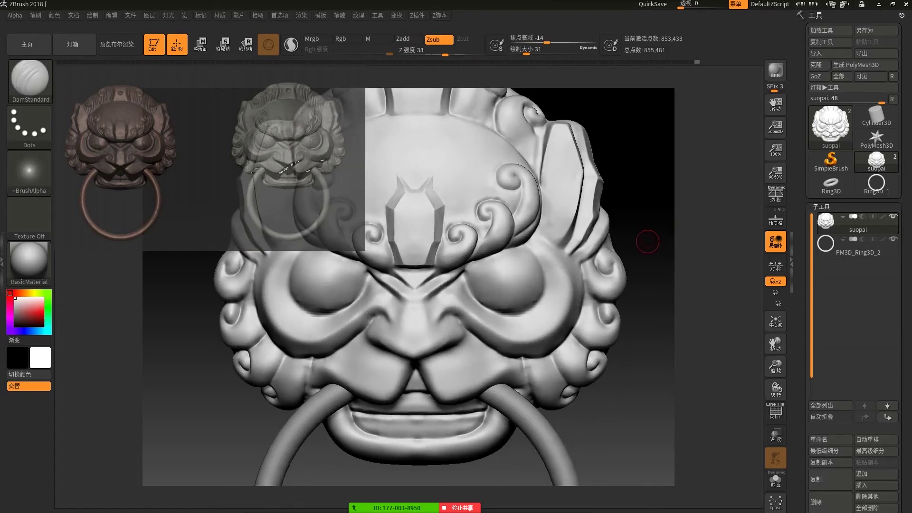
type("s51")
key("Return")
right_click_drag(655, 254, 637, 256)
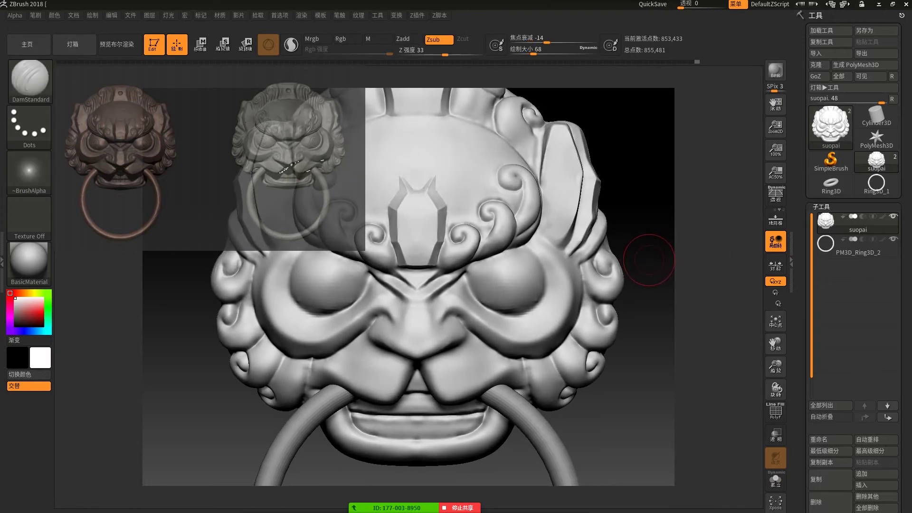
key("b")
key("m")
key("v")
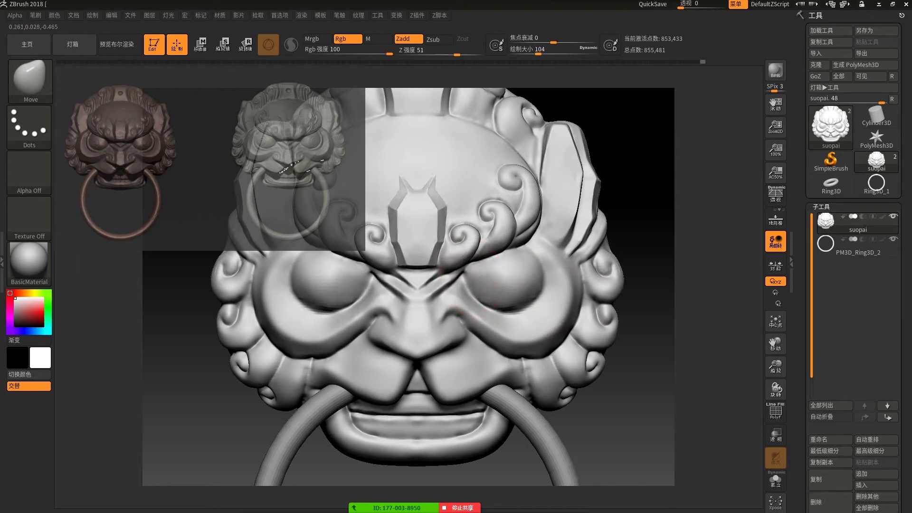
- Frame the lion head and ring, zoom in, and shrink the brush to size 77
left_click_drag(643, 200, 641, 215, "alt")
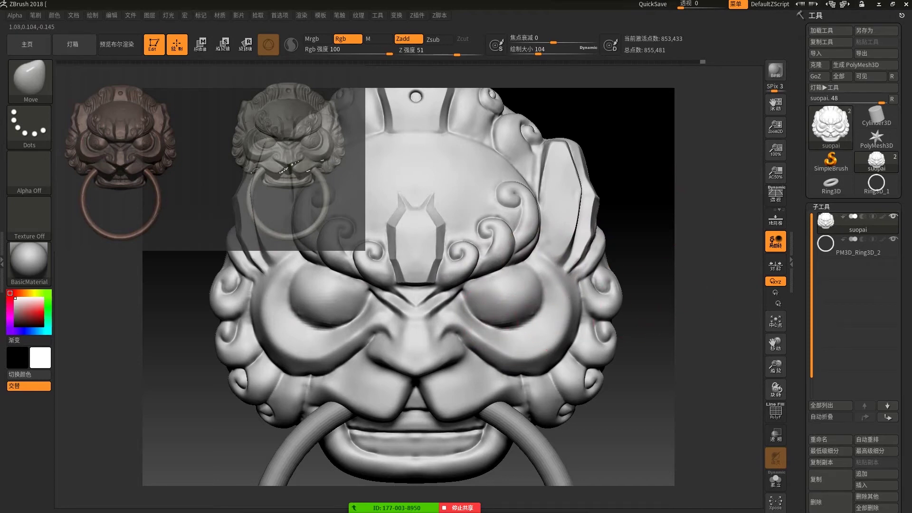
key("f")
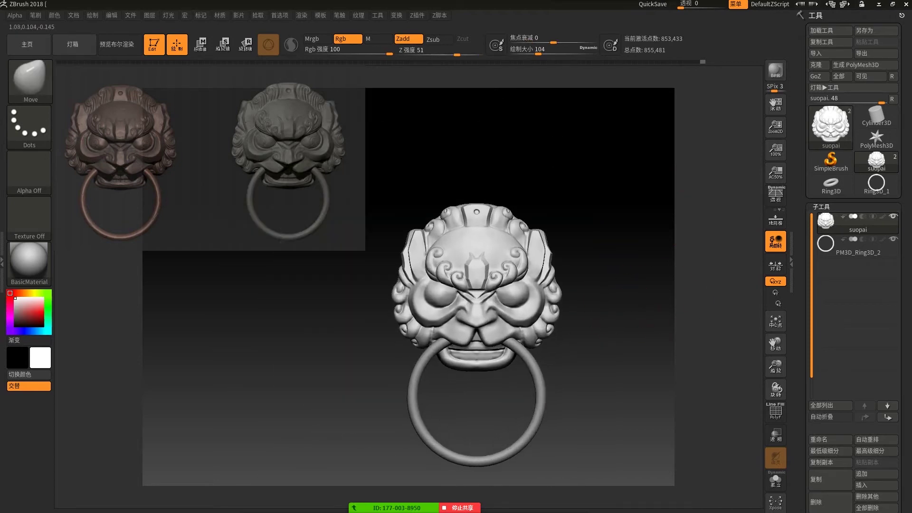
scroll(482, 311, "up", 2)
scroll(482, 311, "up", 2)
scroll(483, 311, "up", 3)
scroll(483, 311, "up", 2)
key("bracketleft")
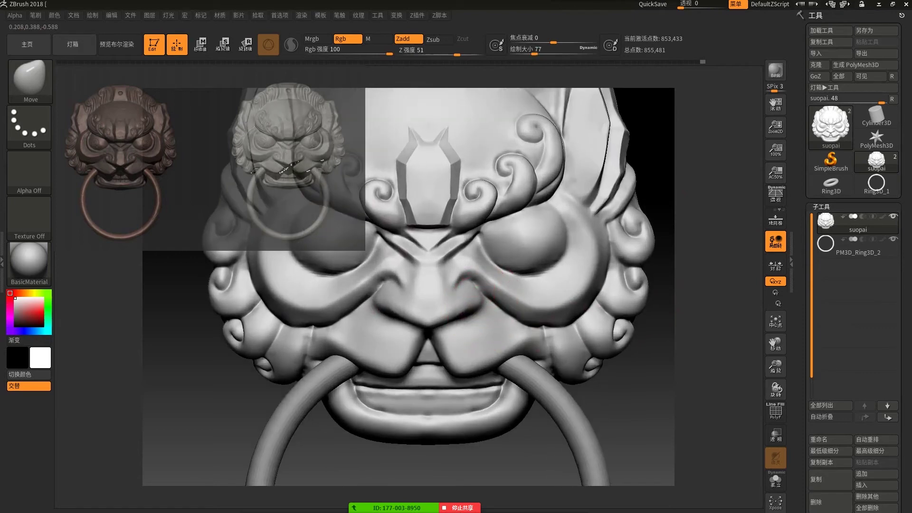
key("f")
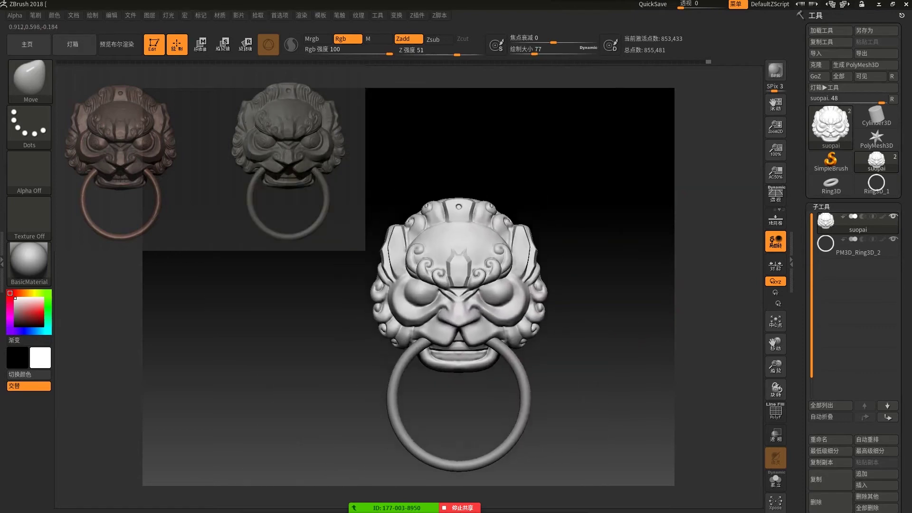
scroll(458, 372, "up", 5)
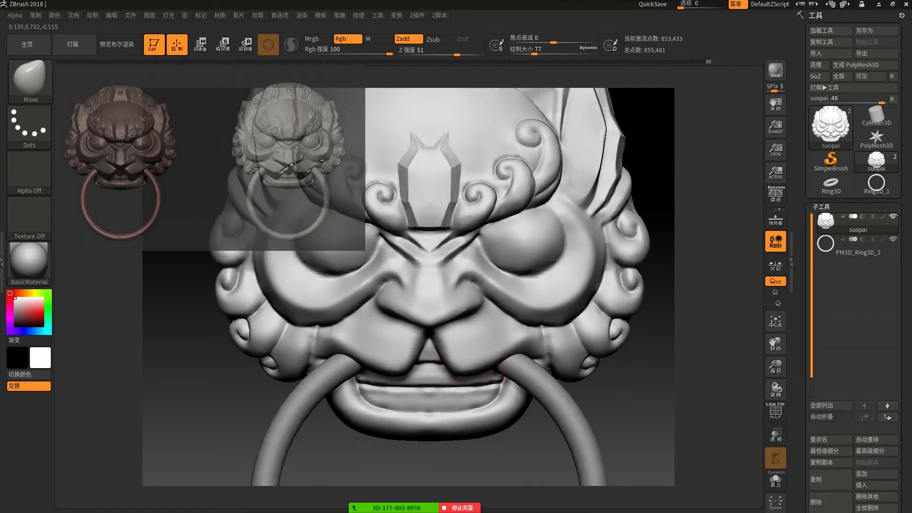
key("f")
scroll(474, 321, "up", 4)
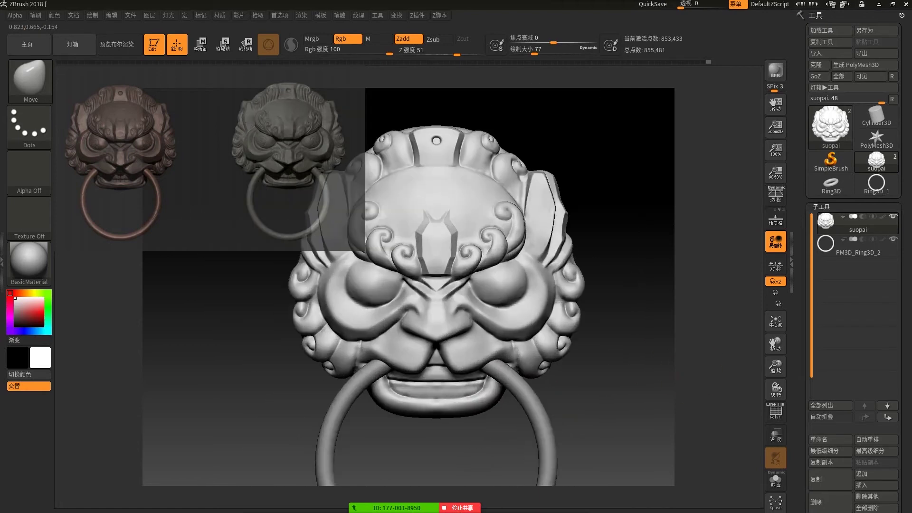
- Set the brush size, lightly smooth the face, and zoom in on the eyeballs
key("s")
key("shift")
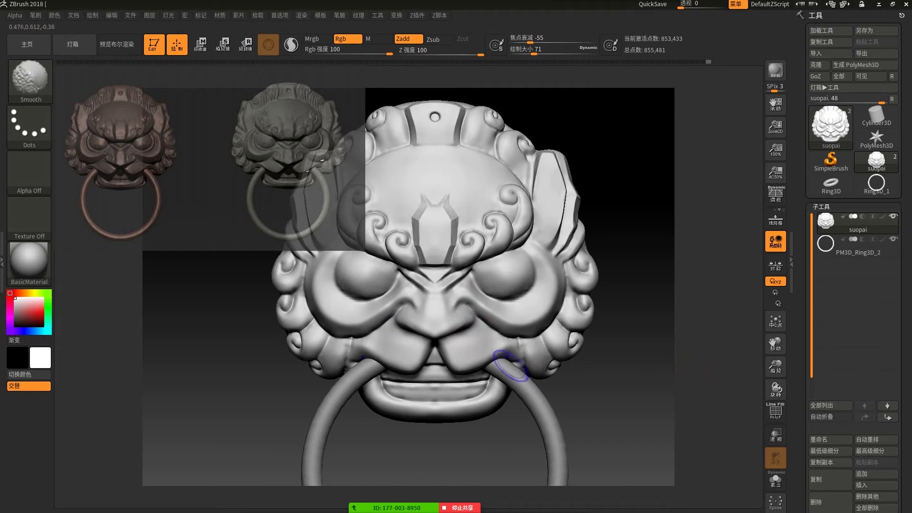
left_click_drag(632, 380, 617, 366)
scroll(409, 285, "up", 2)
scroll(590, 236, "down", 1)
scroll(590, 236, "down", 3)
scroll(590, 236, "up", 1)
scroll(590, 236, "up", 1)
key("s")
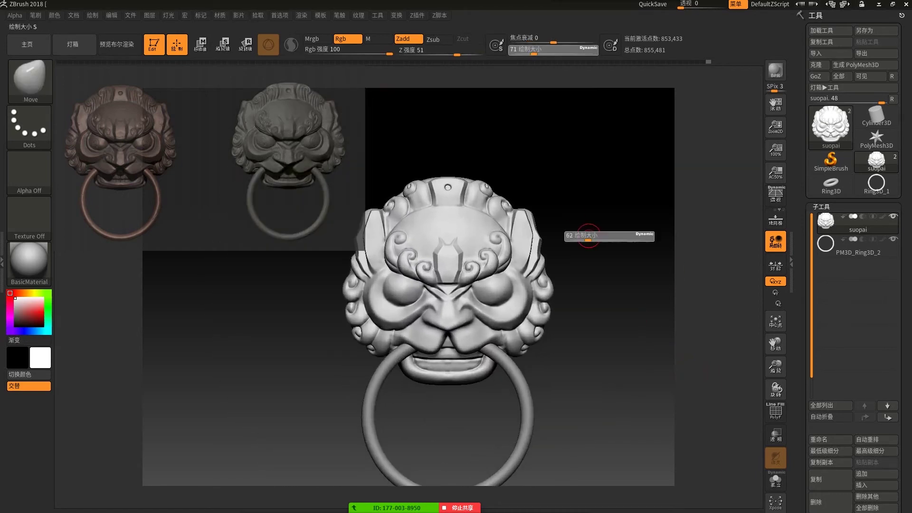
scroll(479, 295, "up", 2)
scroll(479, 294, "up", 2)
- Switch to an enlarged ClayBuildup brush and orbit to the brow and eyes
key("b")
key("c")
key("b")
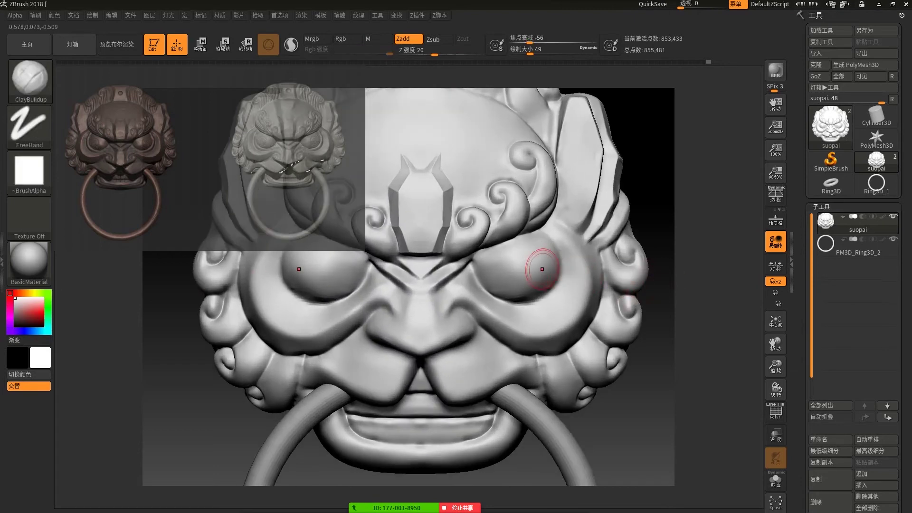
key("bracketright")
key("bracketright")
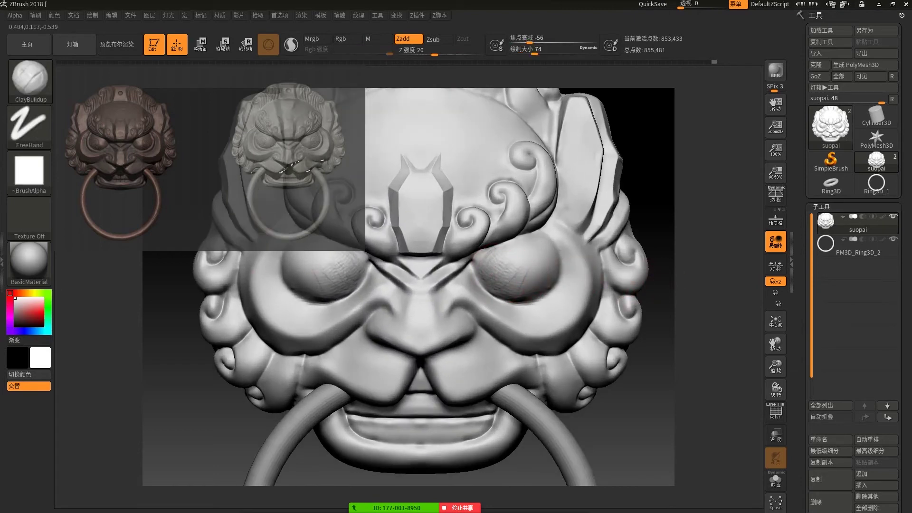
left_click_drag(672, 314, 527, 304)
left_click_drag(618, 304, 534, 273)
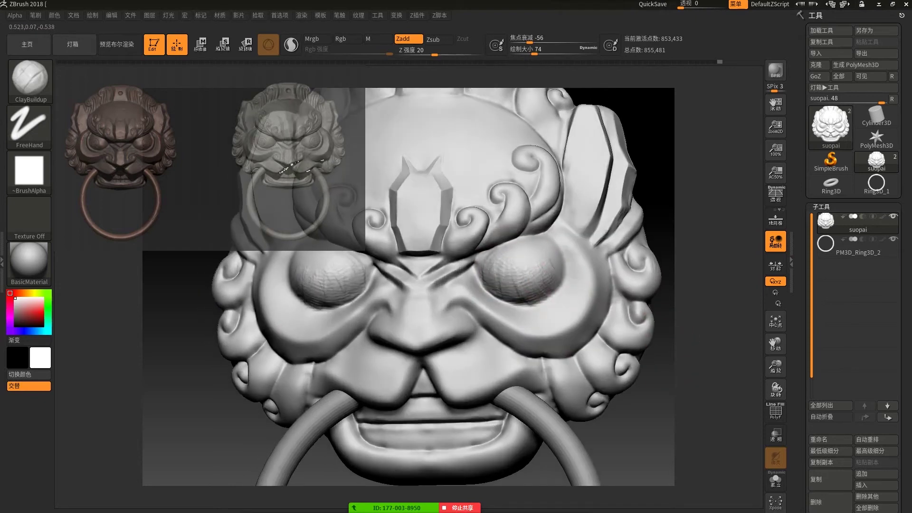
left_click_drag(579, 291, 548, 307)
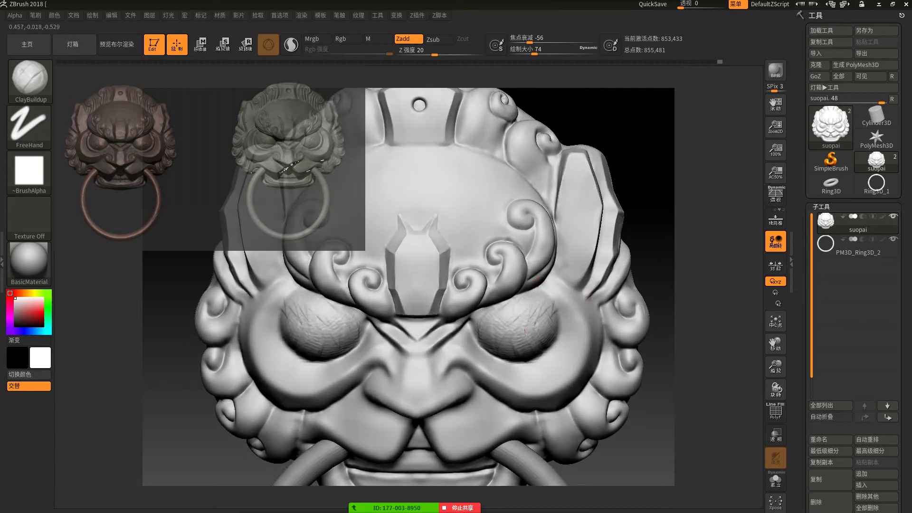
left_click_drag(524, 331, 524, 285, "alt")
left_click_drag(500, 353, 457, 319, "alt")
- Build up and smooth wrinkled clay over both eyeballs, then select the Standard brush
key("s")
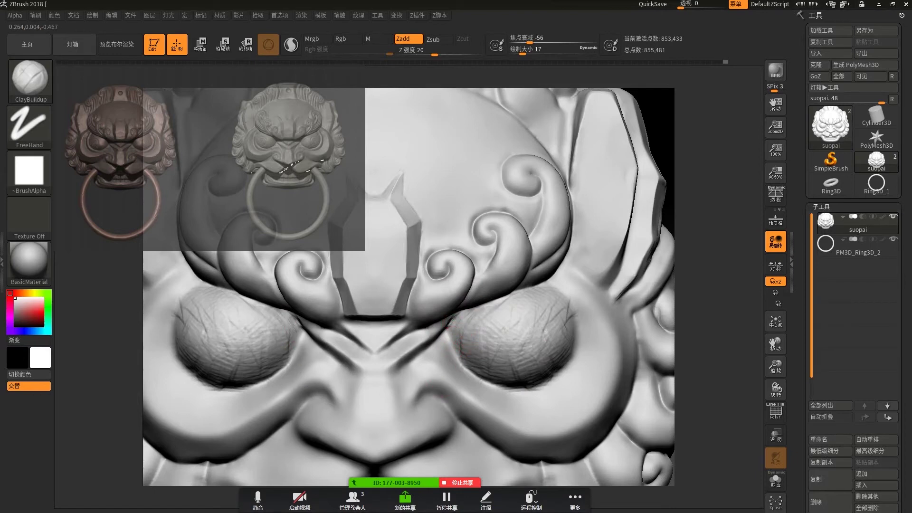
key("shift")
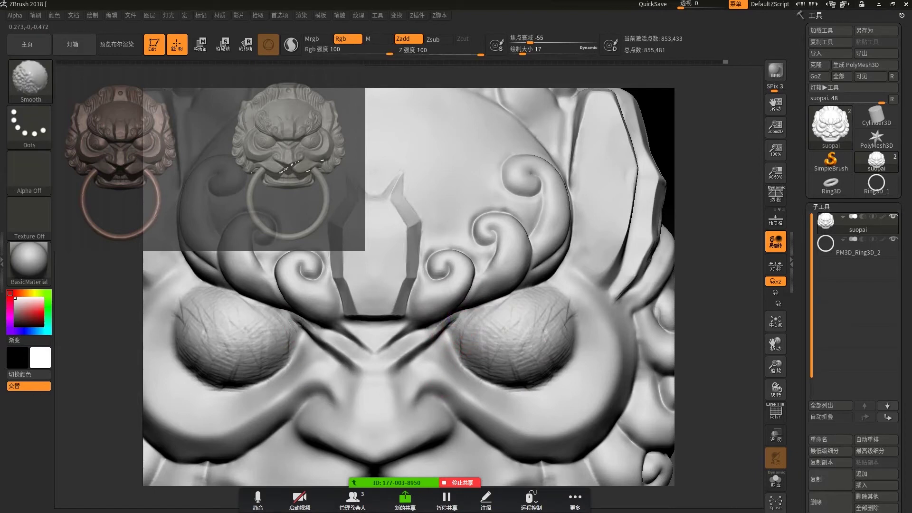
right_click_drag(559, 304, 491, 312, "ctrl")
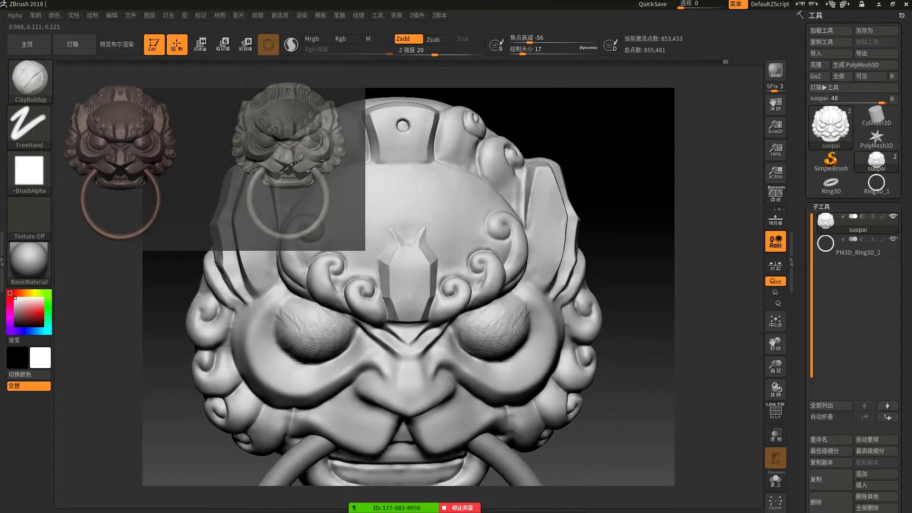
left_click_drag(645, 334, 533, 305)
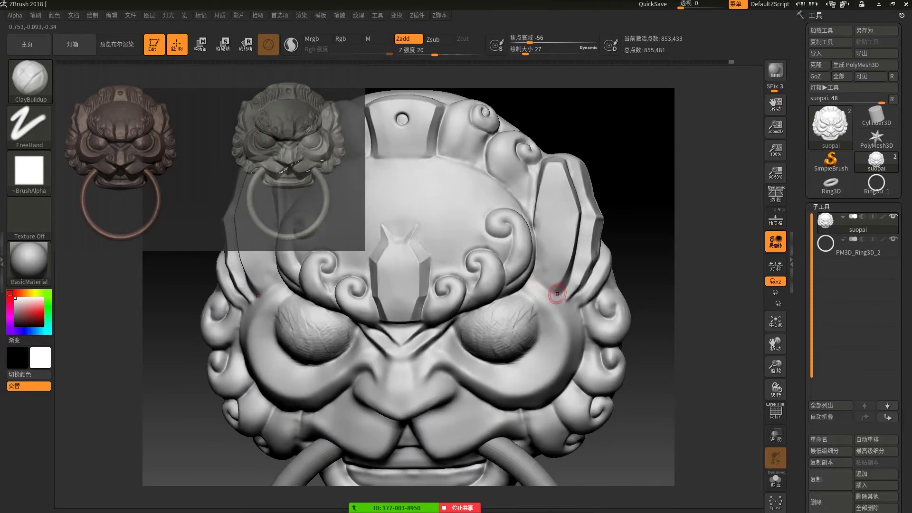
key("b")
key("s")
key("t")
mouse_move(546, 298)
right_mouse_down()
mouse_move(554, 309)
mouse_move(567, 299)
right_mouse_up()
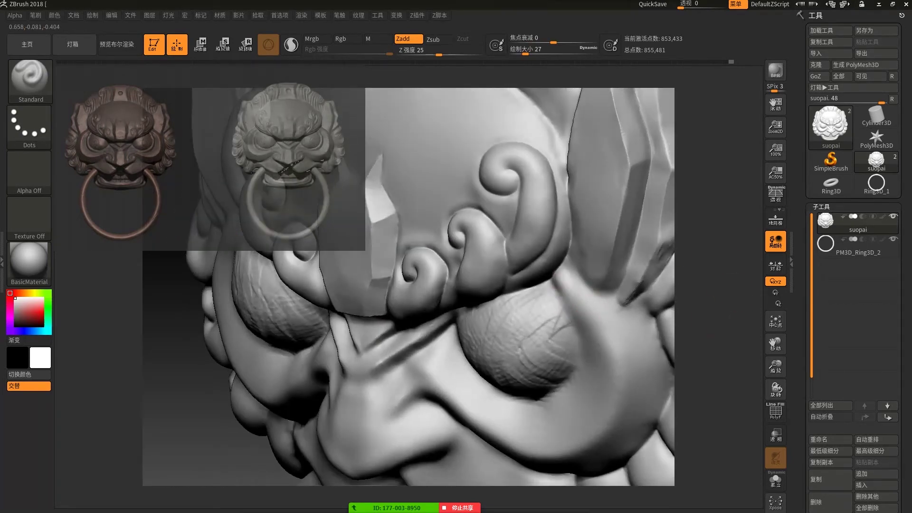
- Smooth the cheek curls, checking them against the forehead curls and eyes
mouse_move(675, 321)
right_mouse_down("ctrl")
mouse_move(665, 332)
mouse_move(674, 308)
right_mouse_up("ctrl")
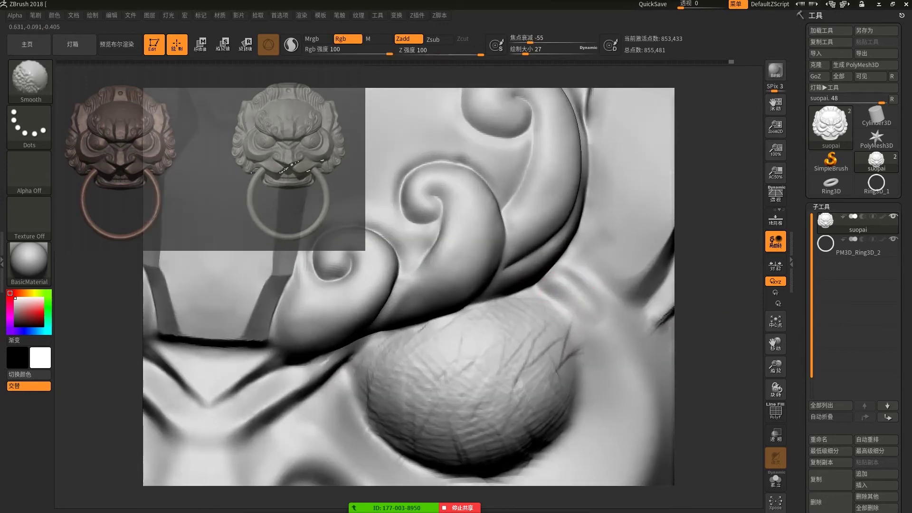
right_click_drag(570, 285, 621, 301)
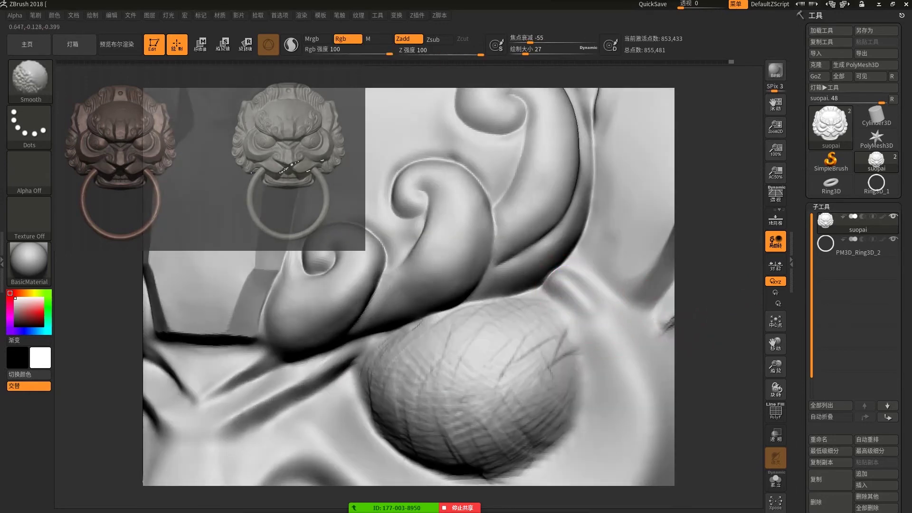
key("f")
right_click_drag(622, 327, 631, 300, "ctrl")
key("f")
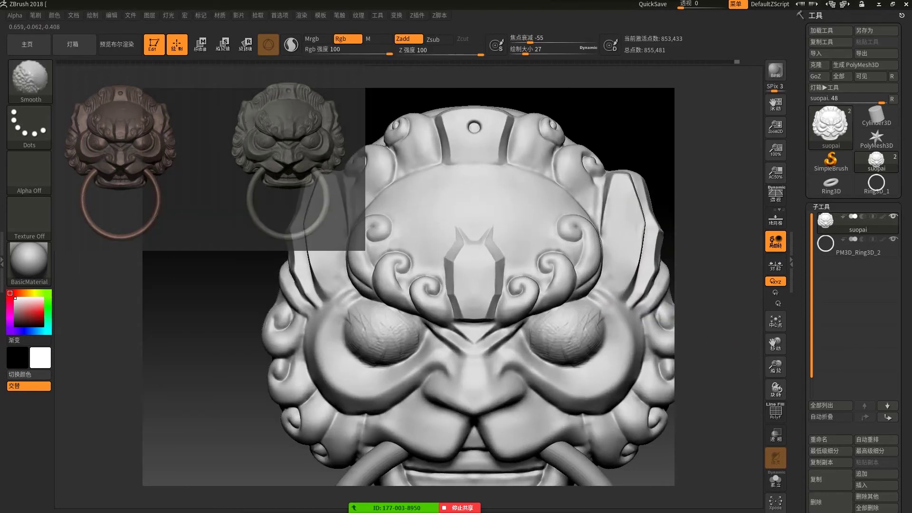
mouse_move(717, 332)
left_mouse_down("alt")
mouse_move(705, 309)
mouse_move(570, 300)
left_mouse_up("alt")
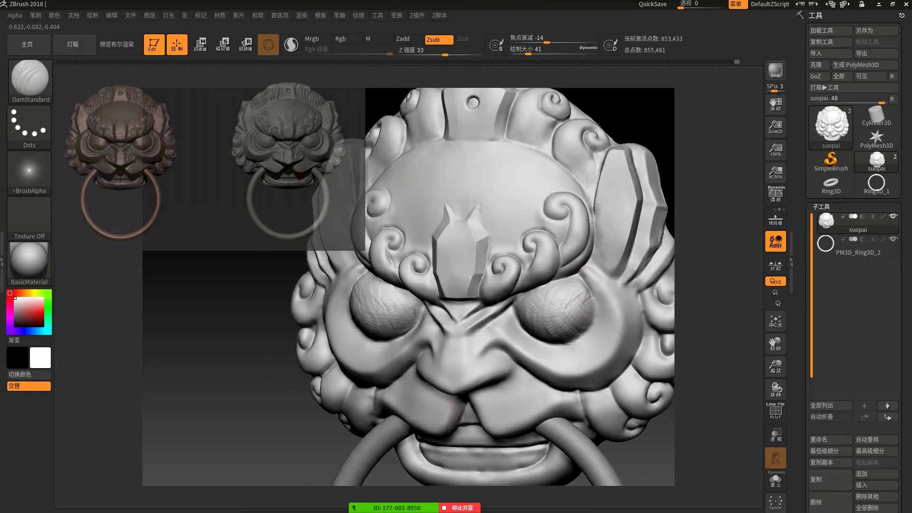
left_click_drag(606, 317, 538, 311)
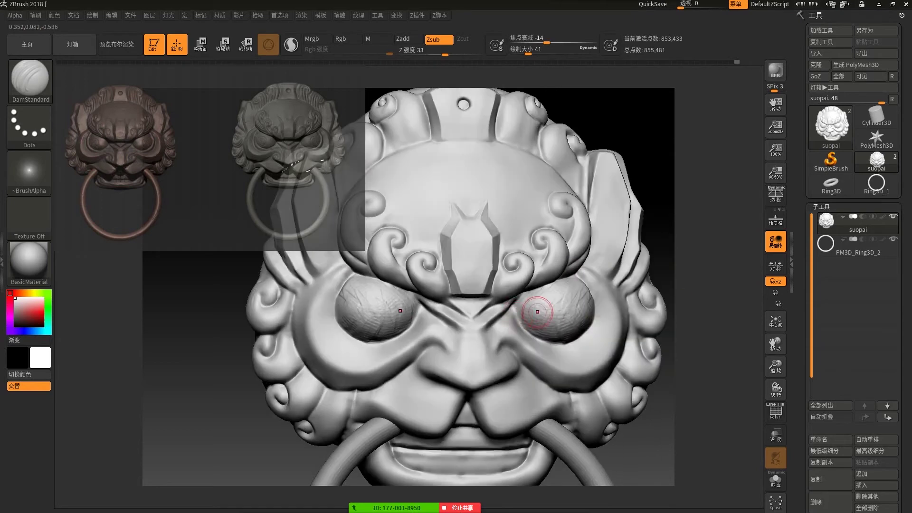
left_click_drag(644, 327, 584, 301)
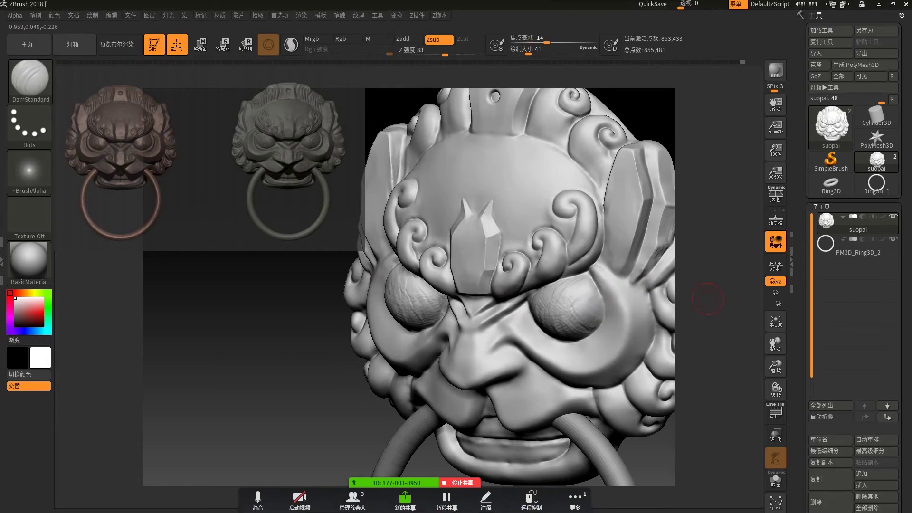
left_click_drag(702, 260, 590, 274)
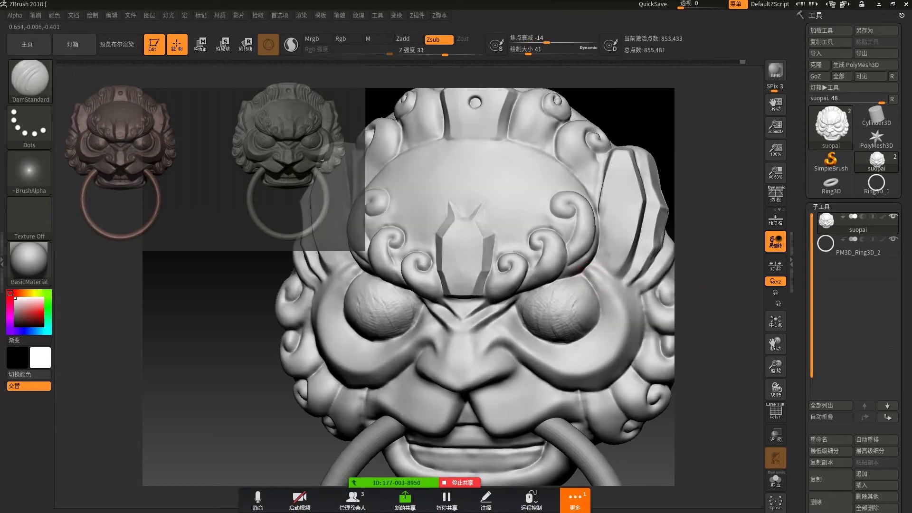
- Cut fine creases at the inner eye corners and brow, then open the meeting's group chat
mouse_move(686, 304)
right_mouse_down("ctrl")
mouse_move(640, 314)
mouse_move(591, 299)
right_mouse_up("ctrl")
key("space")
key("space")
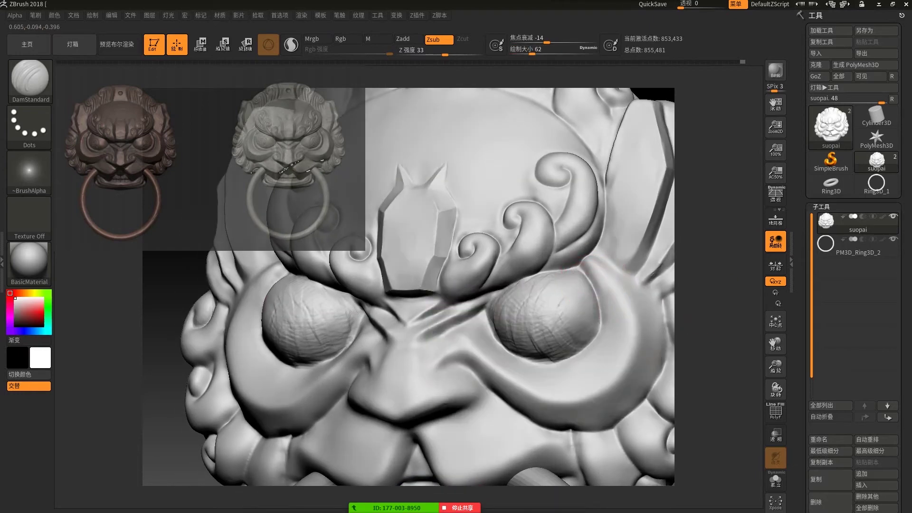
right_click_drag(587, 341, 525, 326, "shift")
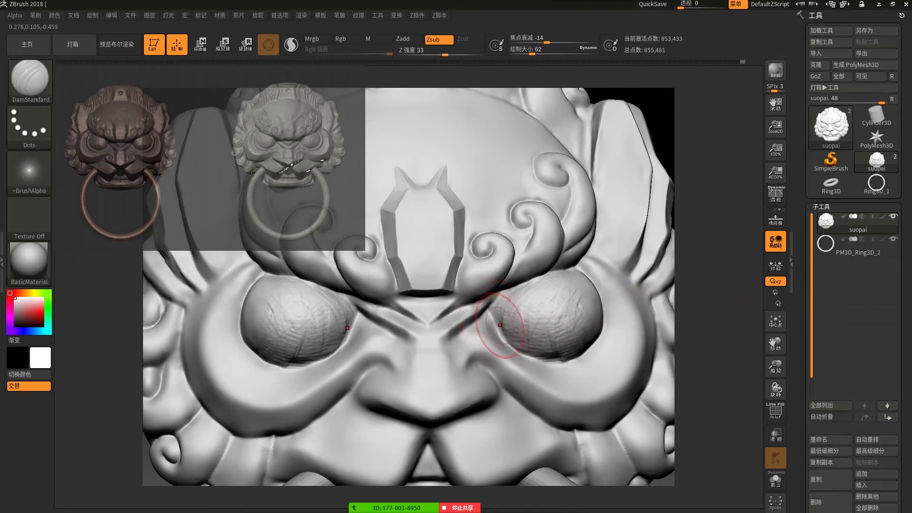
mouse_move(582, 360)
right_mouse_down()
mouse_move(617, 356)
mouse_move(592, 355)
mouse_move(610, 314)
right_mouse_up()
key("shift")
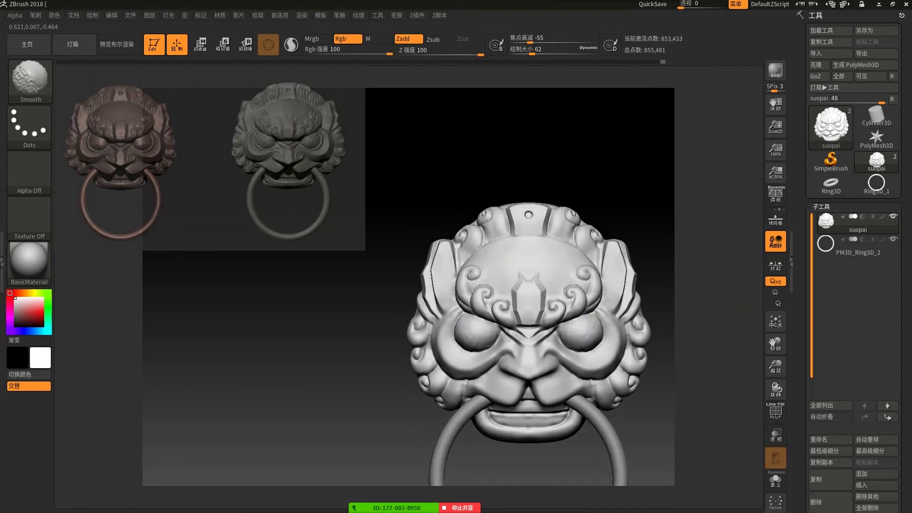
right_click_drag(637, 328, 610, 332)
right_click_drag(552, 264, 416, 449, "ctrl")
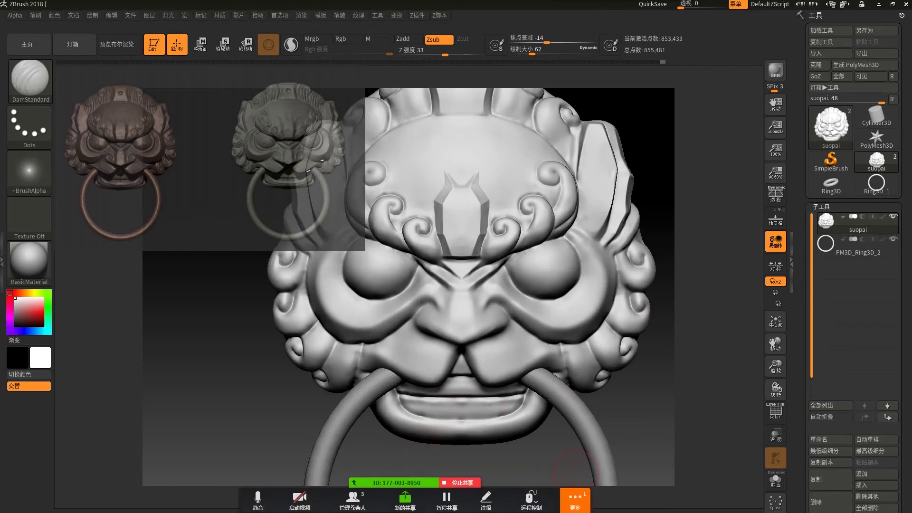
left_click(577, 499)
left_click(582, 365)
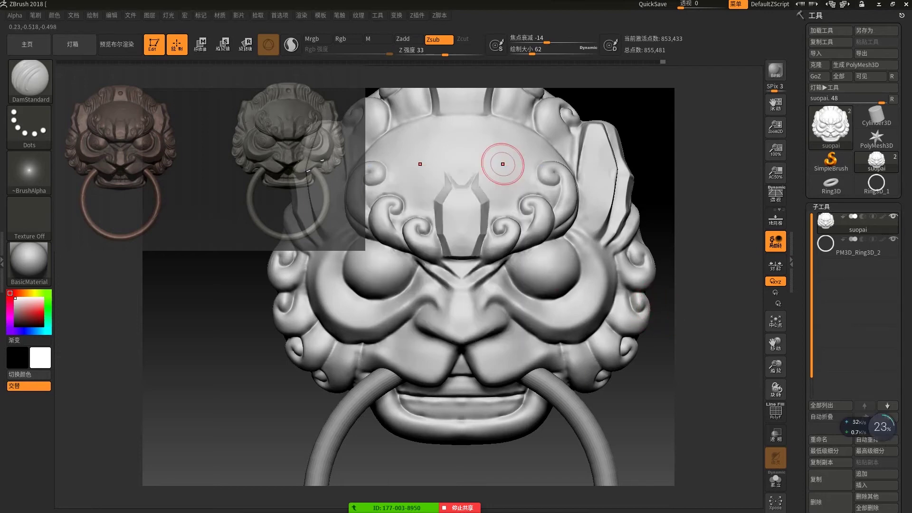
- Toggle the polygroup wireframe on and off while orbiting around the head's side
key("shift+f")
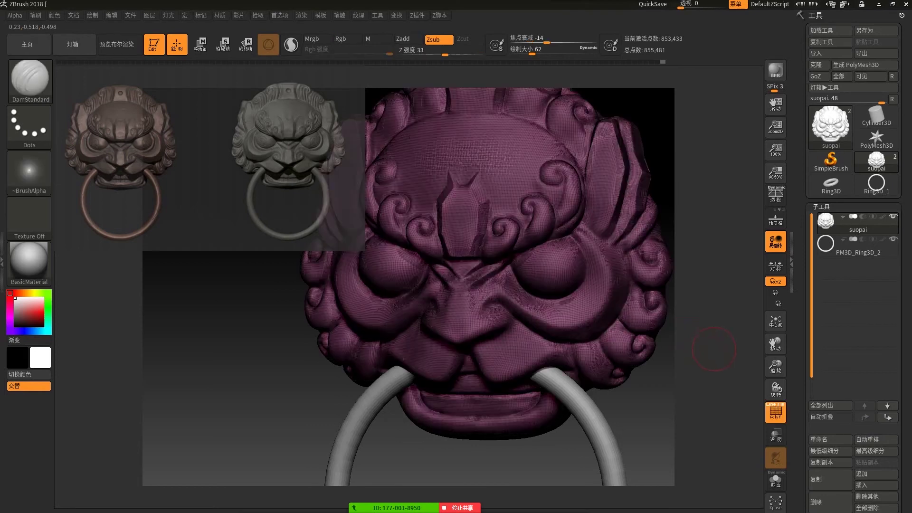
mouse_move(213, 333)
left_mouse_down()
mouse_move(606, 275)
mouse_move(499, 259)
mouse_move(674, 293)
left_mouse_up()
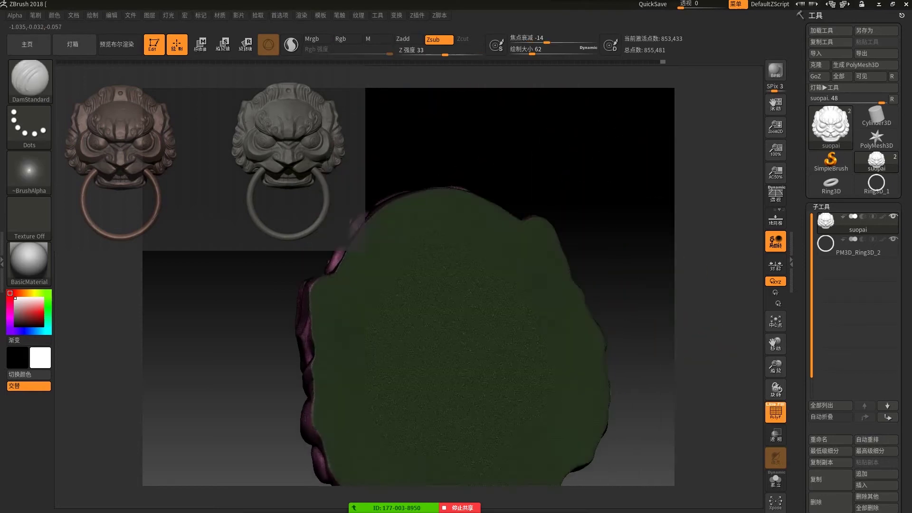
key("shift+f")
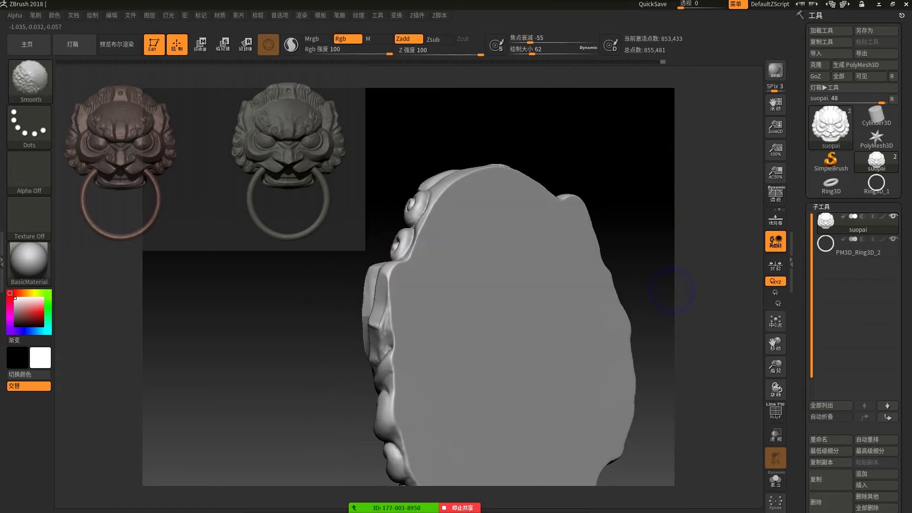
key("shift+f")
left_click_drag(675, 293, 741, 295)
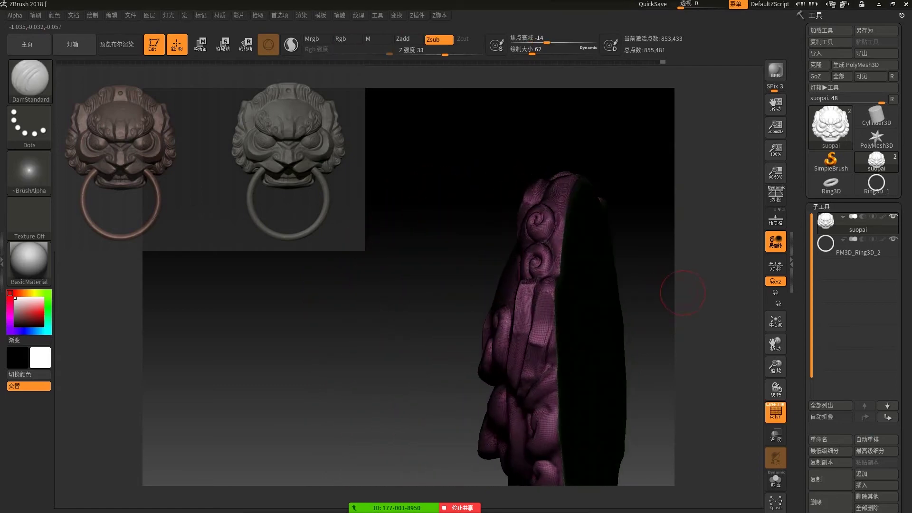
left_click_drag(678, 287, 623, 285)
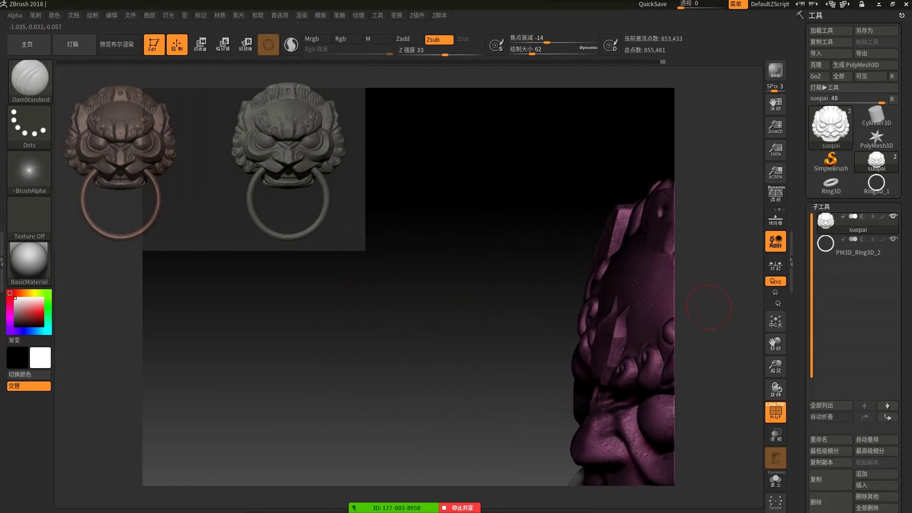
key("shift")
key("shift+f")
key("shift+f")
- Inspect the flat back plate with PolyF toggled, then rotate round to the lion's face
mouse_move(623, 285)
left_mouse_down()
mouse_move(589, 281)
mouse_move(610, 319)
left_mouse_up()
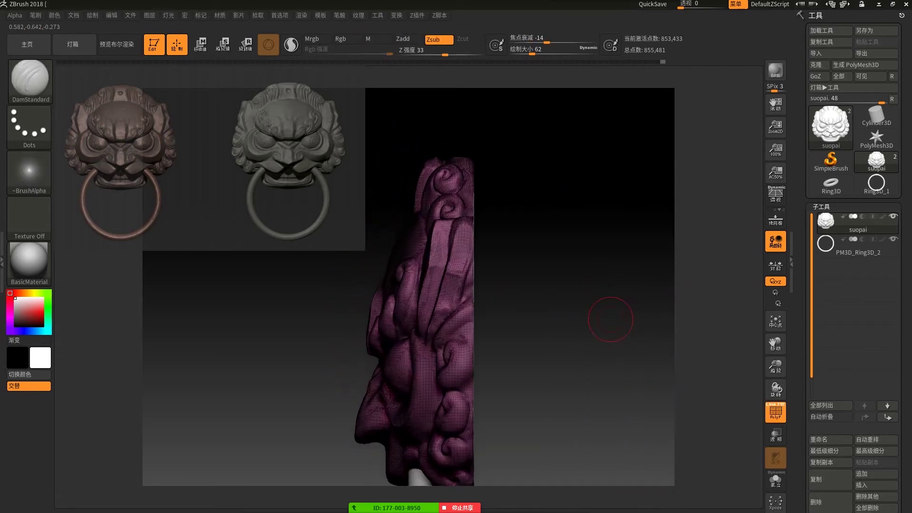
scroll(853, 256, "down", 5)
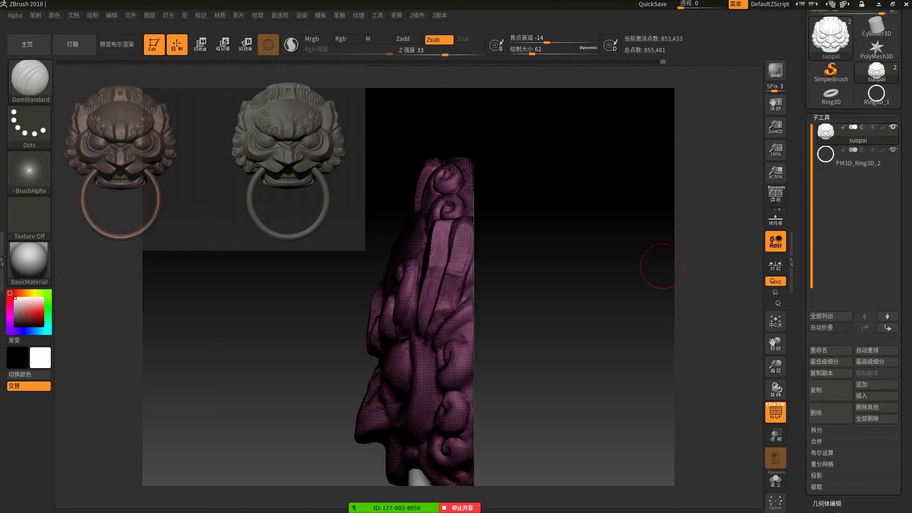
left_click_drag(589, 207, 580, 234)
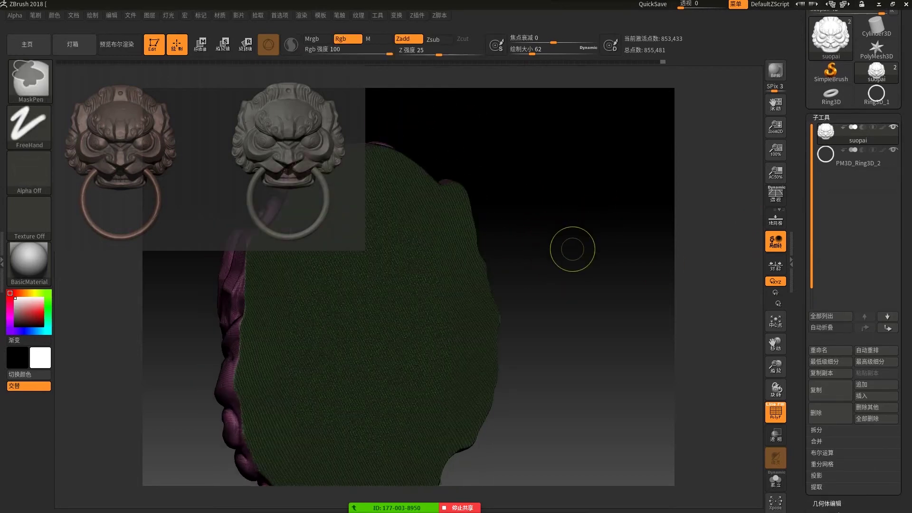
mouse_move(583, 242)
left_mouse_down("shift")
mouse_move(551, 258)
mouse_move(592, 254)
left_mouse_up("shift")
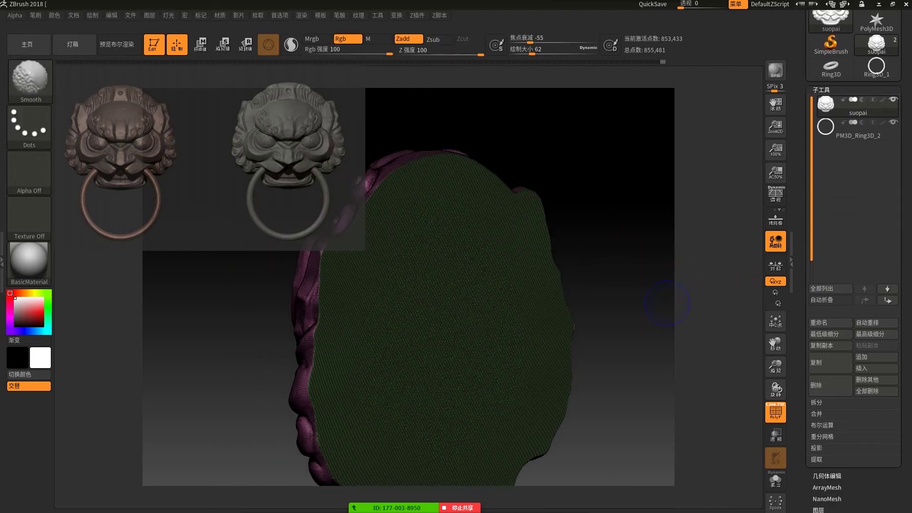
key("shift+f")
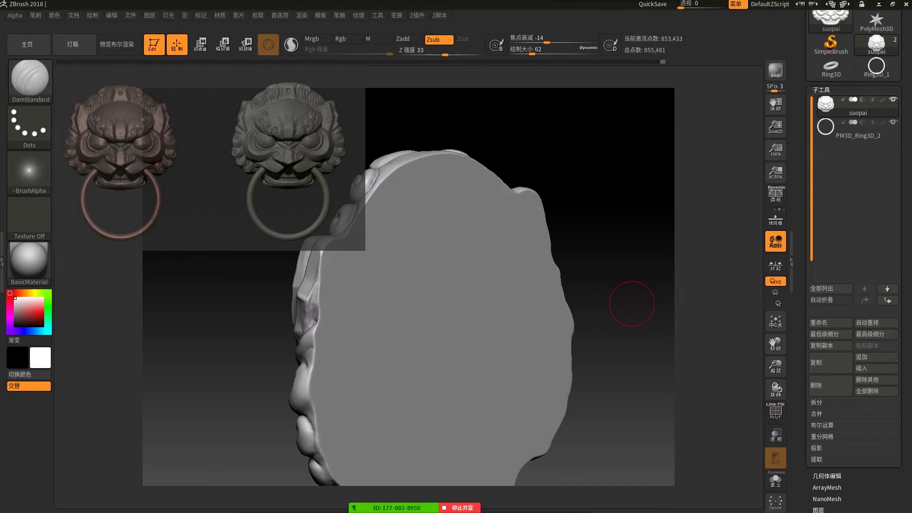
key("shift+f")
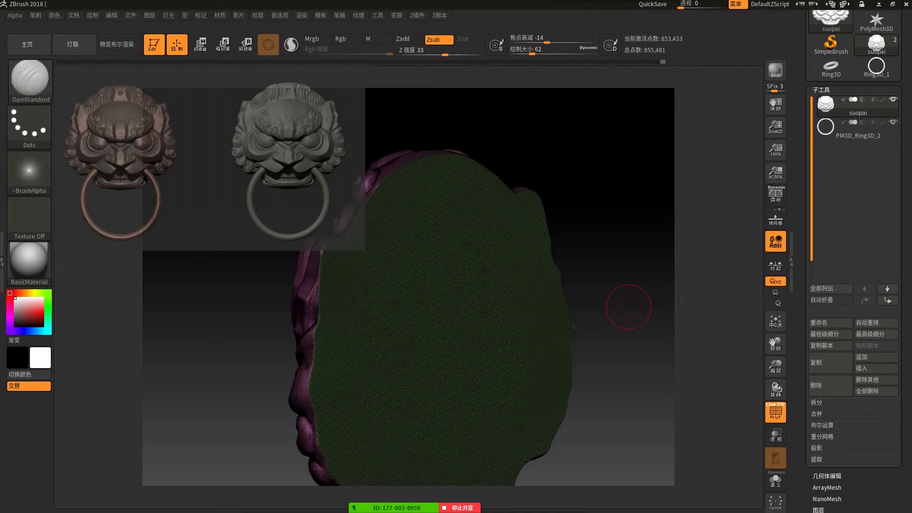
mouse_move(621, 309)
left_mouse_down()
mouse_move(560, 311)
mouse_move(707, 281)
left_mouse_up()
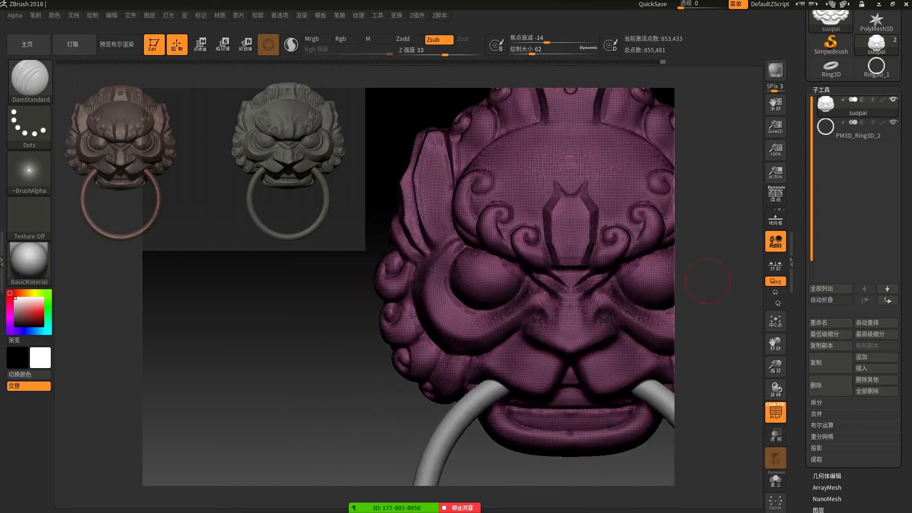
scroll(854, 285, "down", 5)
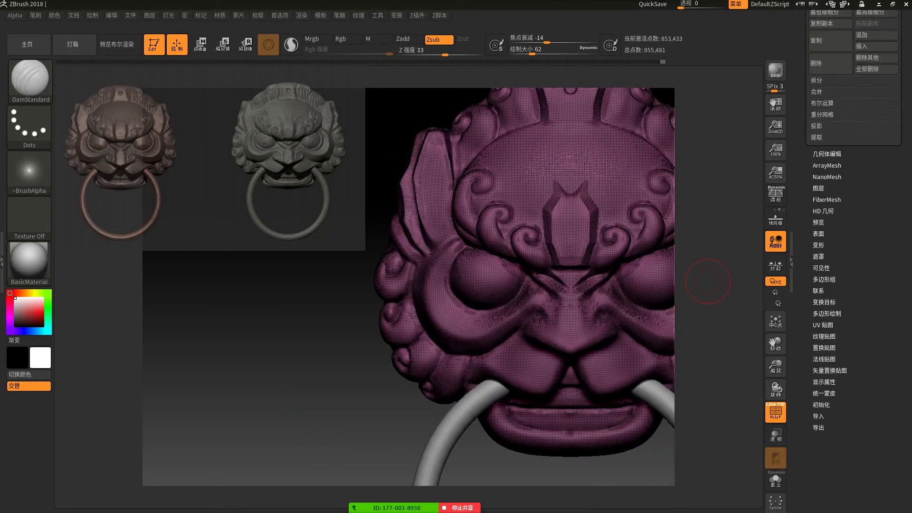
- Try Group Visible under Tool > Polygroups, then undo the new polygroup
left_click(824, 280)
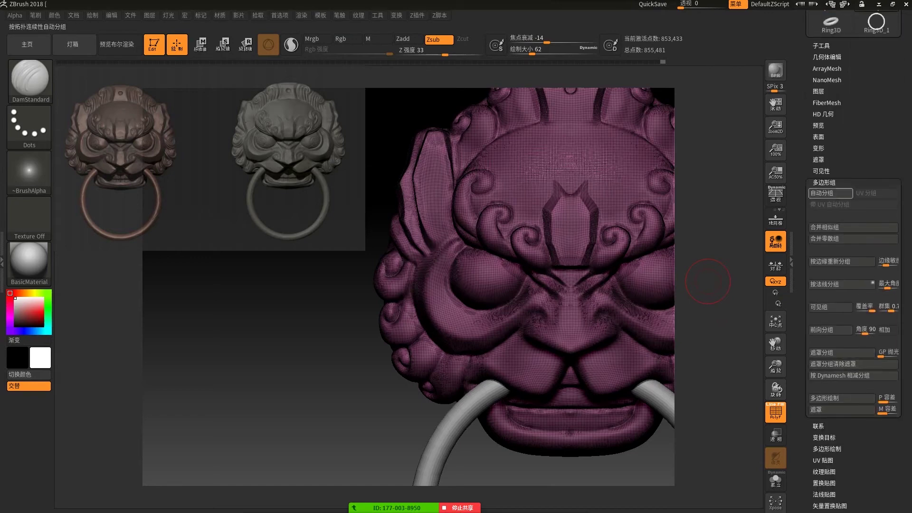
left_click(830, 306)
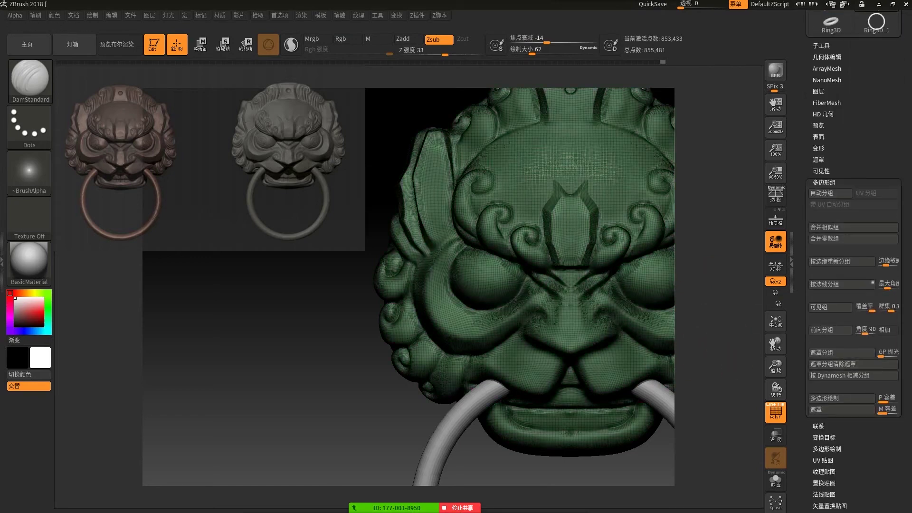
left_click_drag(703, 285, 475, 295)
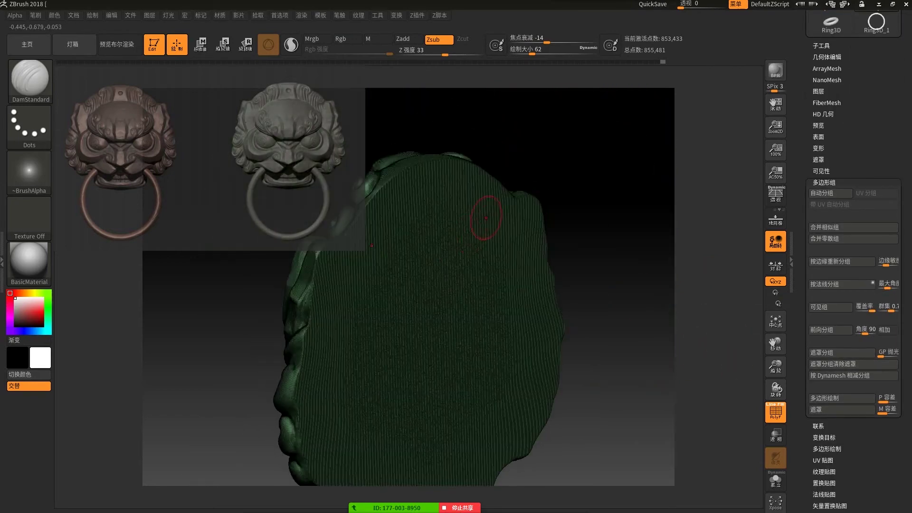
mouse_move(617, 285)
left_mouse_down()
mouse_move(288, 167)
mouse_move(685, 337)
left_mouse_up()
key("ctrl+z")
- Recentre the lion head with the polygroup wireframe off and open the meeting options
mouse_move(686, 235)
left_mouse_down()
mouse_move(784, 247)
mouse_move(555, 248)
left_mouse_up()
mouse_move(627, 250)
left_mouse_down("alt")
mouse_move(648, 285)
mouse_move(648, 228)
mouse_move(648, 290)
mouse_move(651, 266)
left_mouse_up("alt")
key("shift+f")
left_click(575, 499)
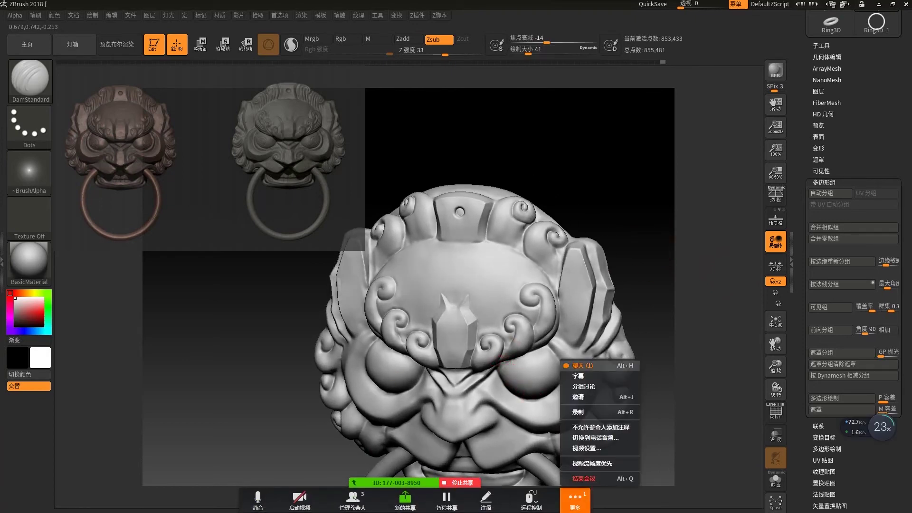
left_click(582, 365)
mouse_move(570, 204)
left_mouse_down()
mouse_move(557, 169)
mouse_move(588, 200)
mouse_move(612, 175)
left_mouse_up()
left_click(500, 173)
left_click(574, 499)
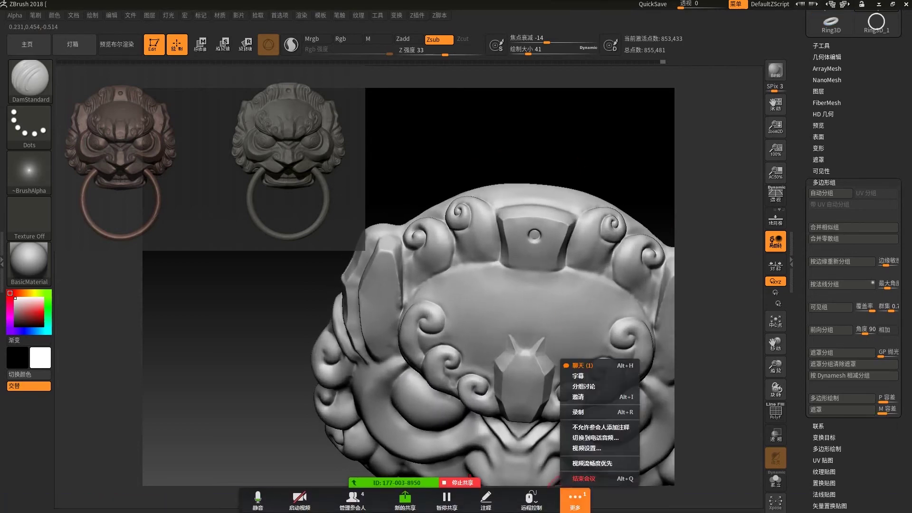
left_click(583, 366)
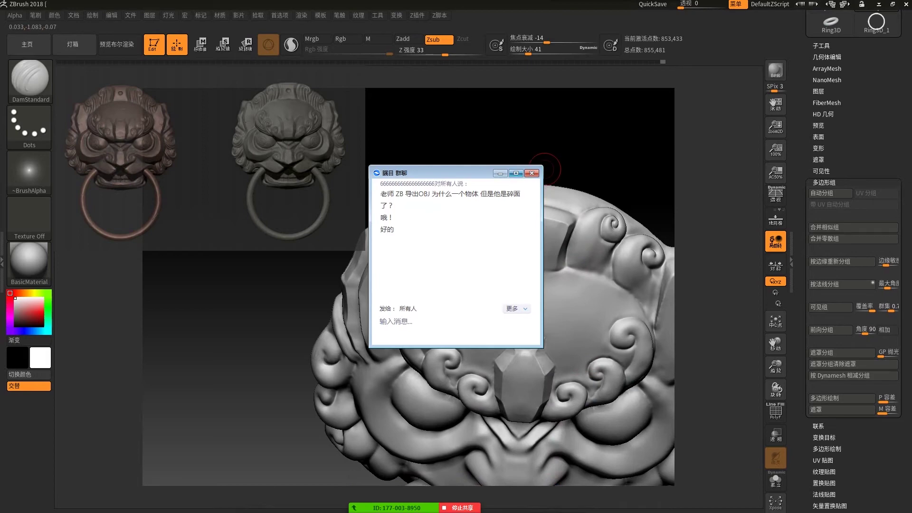
left_click(545, 169)
left_click_drag(550, 156, 292, 166)
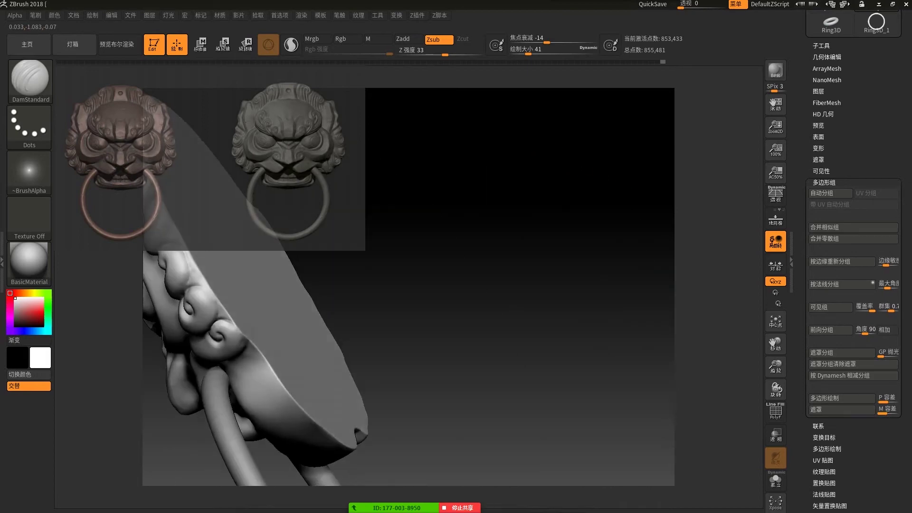
left_click_drag(631, 138, 623, 158)
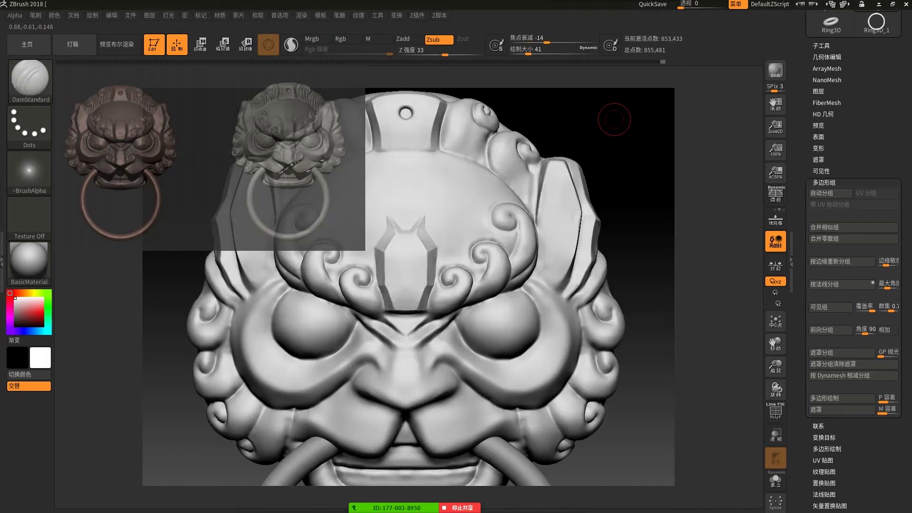
- Build up clay on the cheek beside the nose with ClayBuildup, smoothing it with Shift
key("shift")
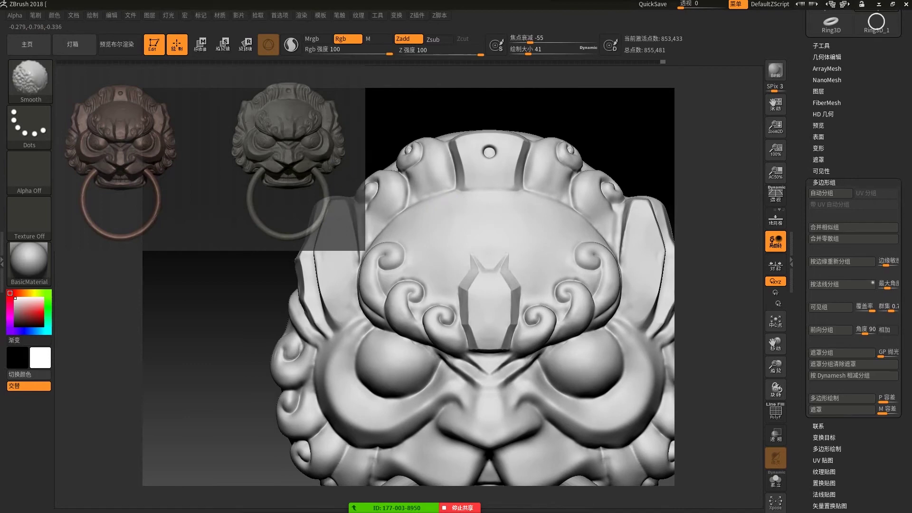
mouse_move(692, 143)
left_mouse_down("alt")
mouse_move(579, 134)
mouse_move(584, 142)
left_mouse_up("alt")
left_click_drag(616, 203, 617, 247, "alt")
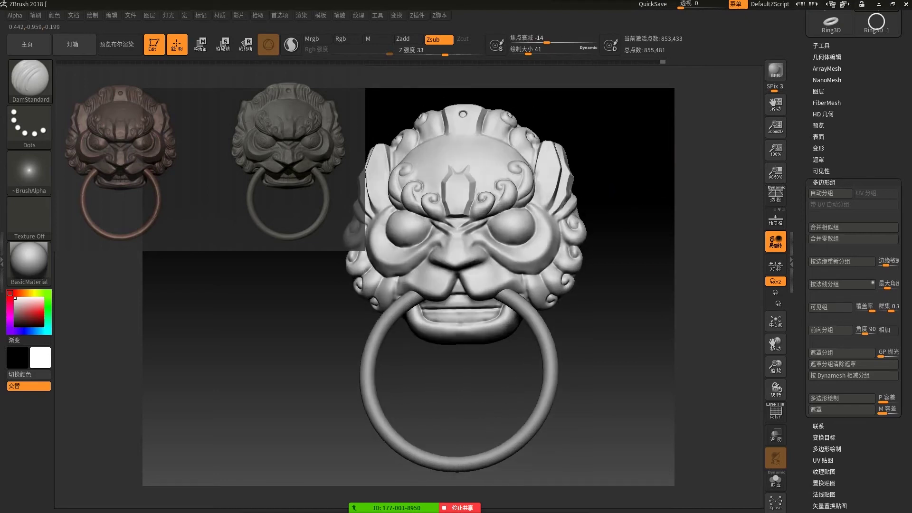
mouse_move(617, 247)
left_mouse_down("alt")
mouse_move(617, 304)
mouse_move(546, 266)
mouse_move(537, 280)
left_mouse_up("alt")
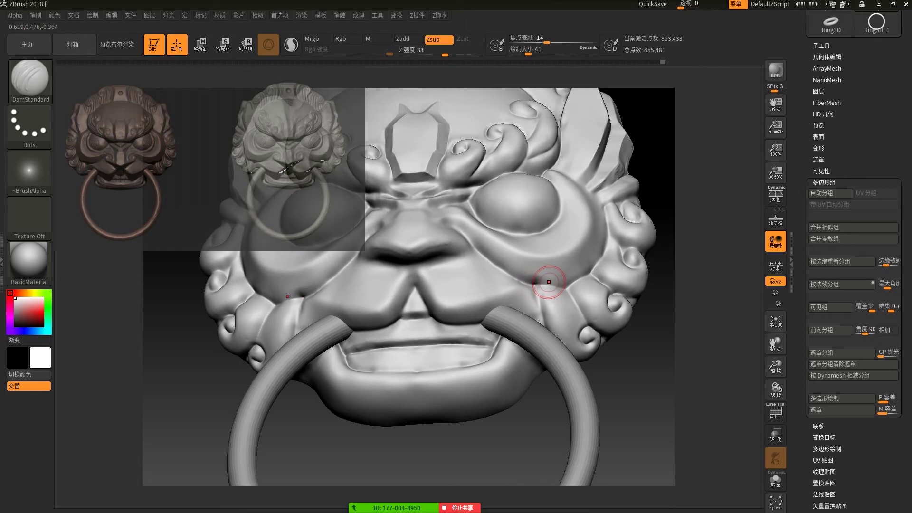
key("b")
key("c")
key("b")
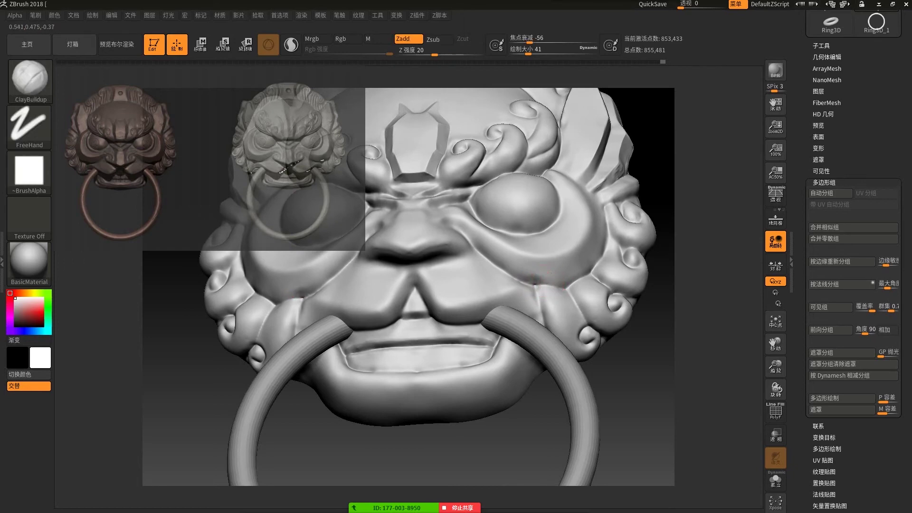
key("shift")
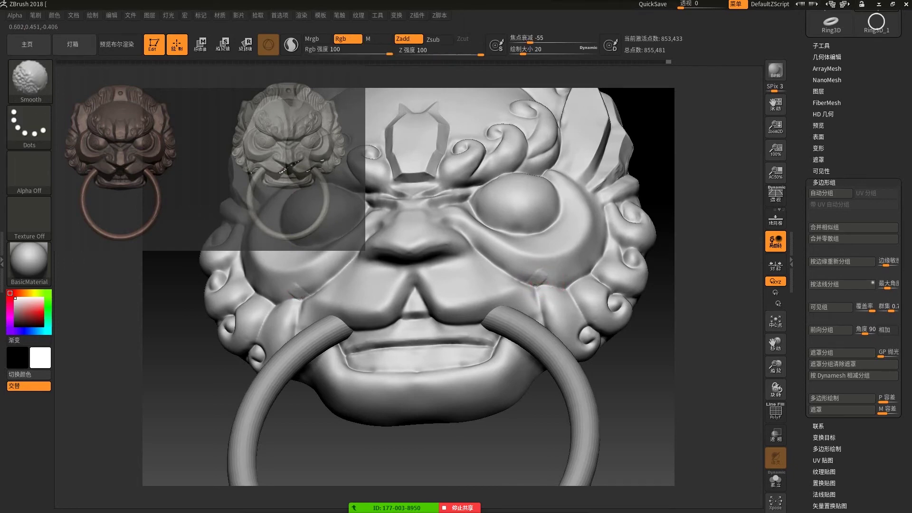
left_click_drag(662, 309, 410, 249, "alt")
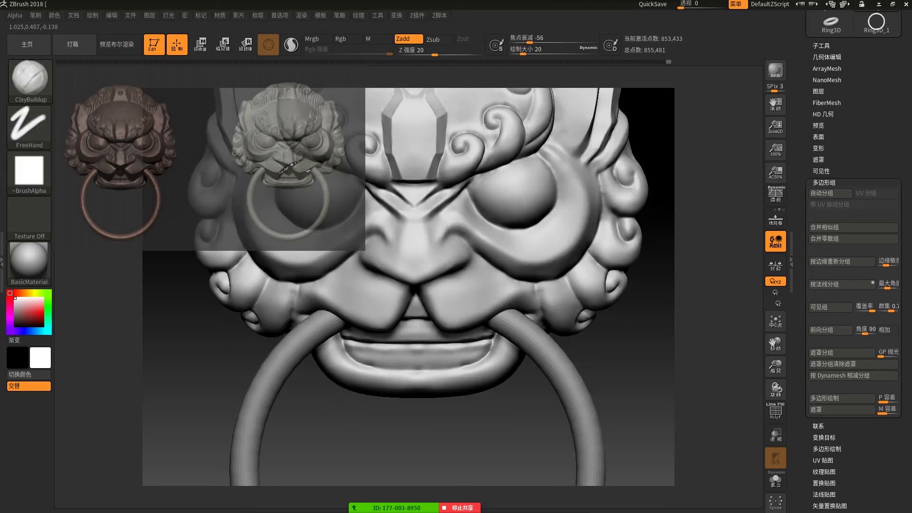
left_click_drag(622, 247, 632, 250)
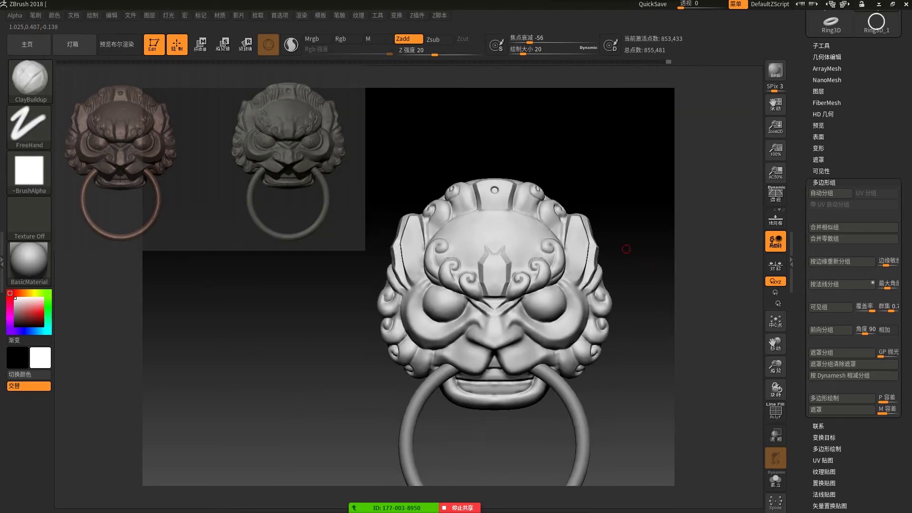
right_click_drag(574, 218, 576, 244, "ctrl")
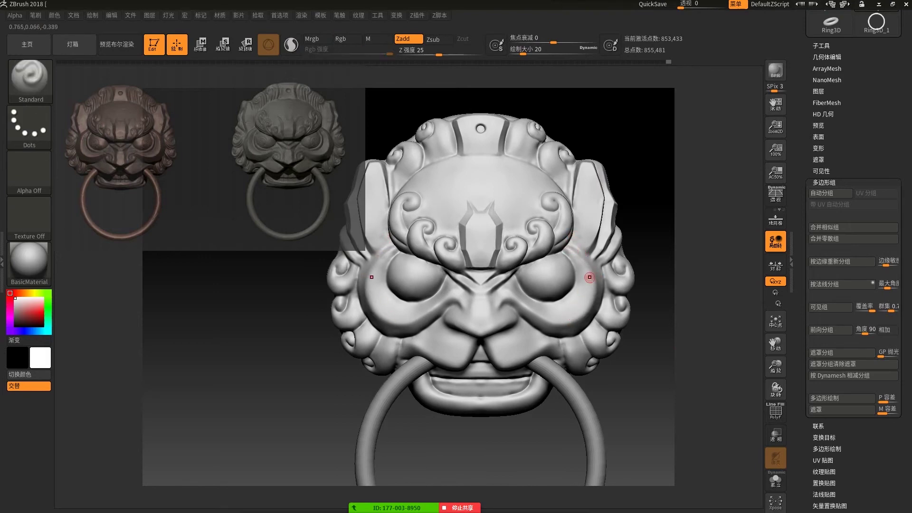
- Raise Draw Size to 56 then 74 and view the head from left and frontal angles
key("s")
left_click_drag(575, 272, 591, 272)
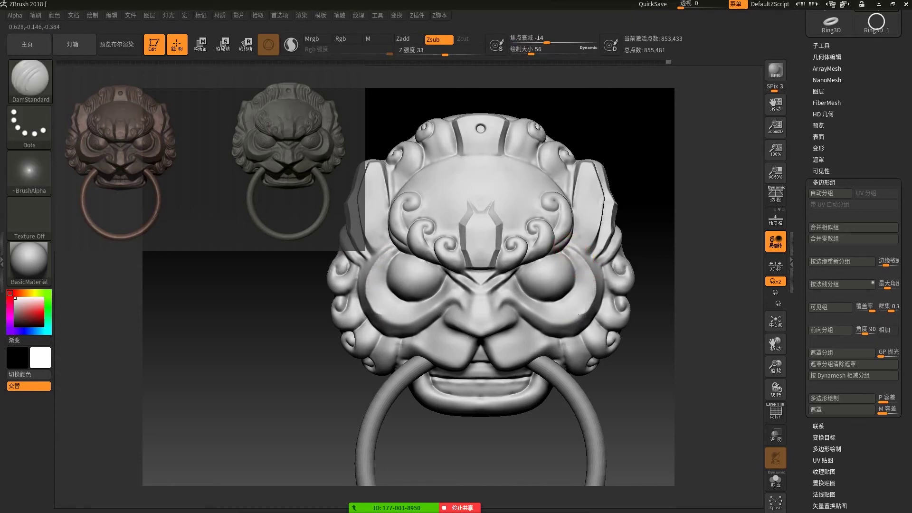
key("s")
left_click_drag(577, 297, 591, 297)
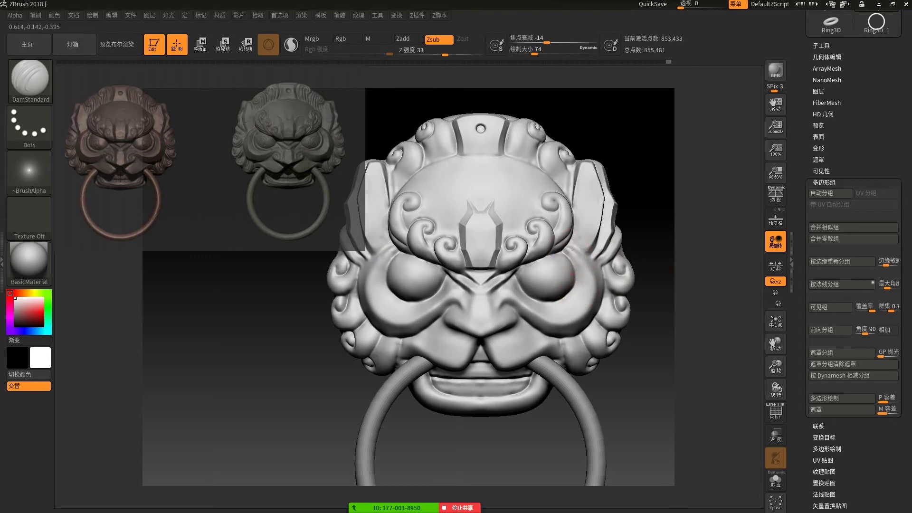
right_click_drag(581, 263, 599, 240)
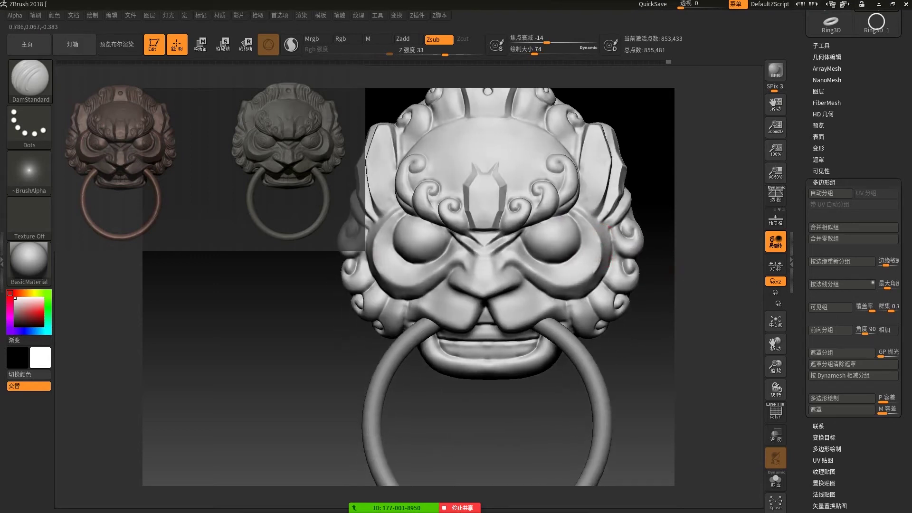
right_click_drag(564, 281, 606, 244)
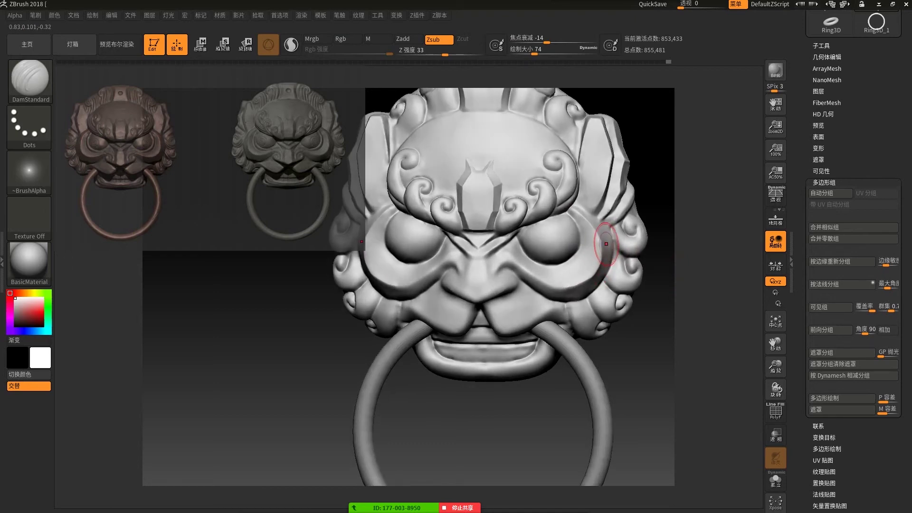
right_click_drag(584, 280, 549, 266)
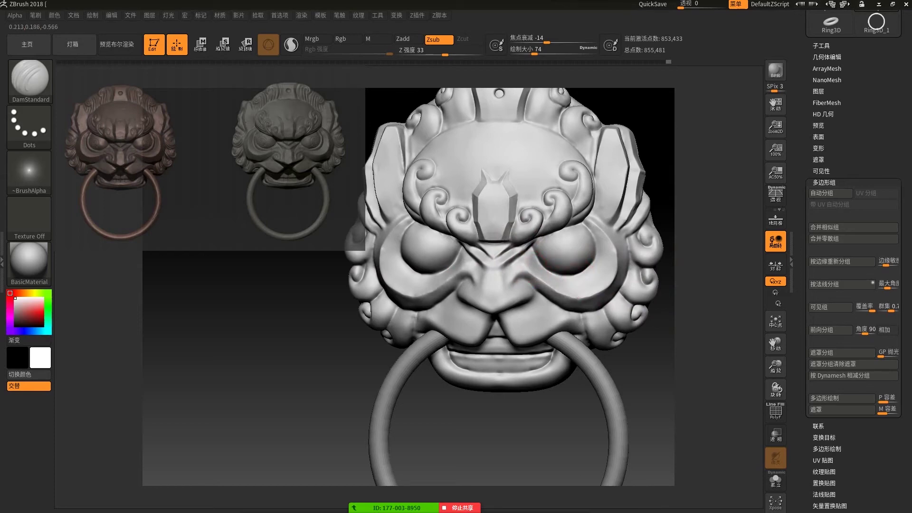
right_click_drag(702, 282, 707, 306, "ctrl")
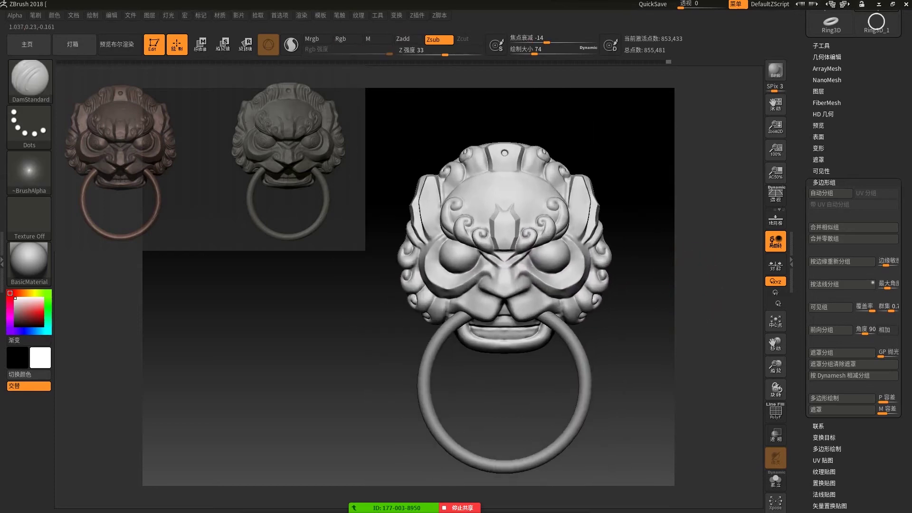
right_click_drag(690, 276, 673, 303, "alt")
- Switch to the Standard brush, shrink Draw Size to 18 and raise Z Intensity to 41
key("b")
key("s")
key("t")
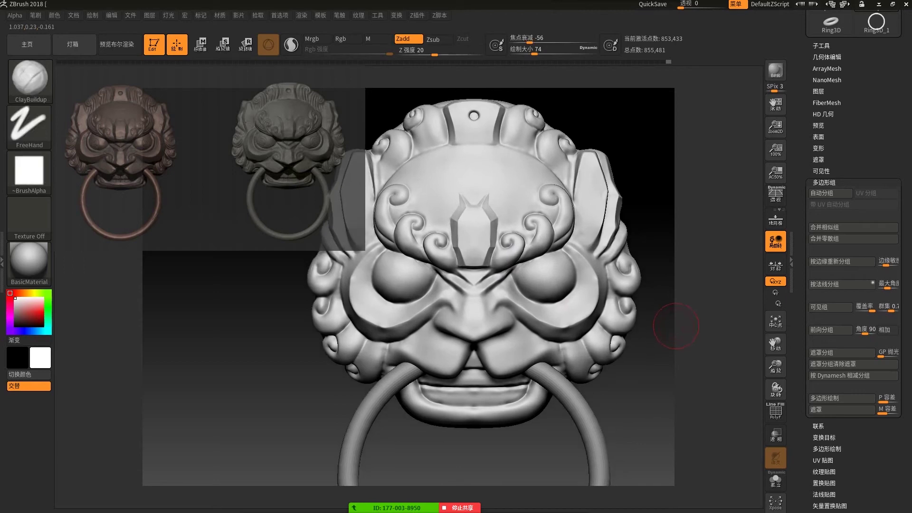
key("s")
left_click_drag(703, 268, 680, 268)
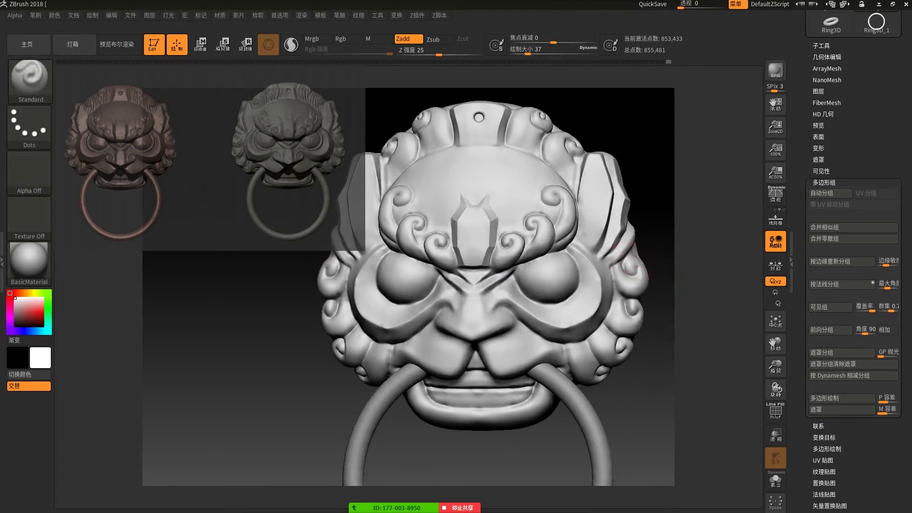
right_click_drag(675, 284, 567, 217, "alt")
key("s")
left_click_drag(599, 244, 591, 244)
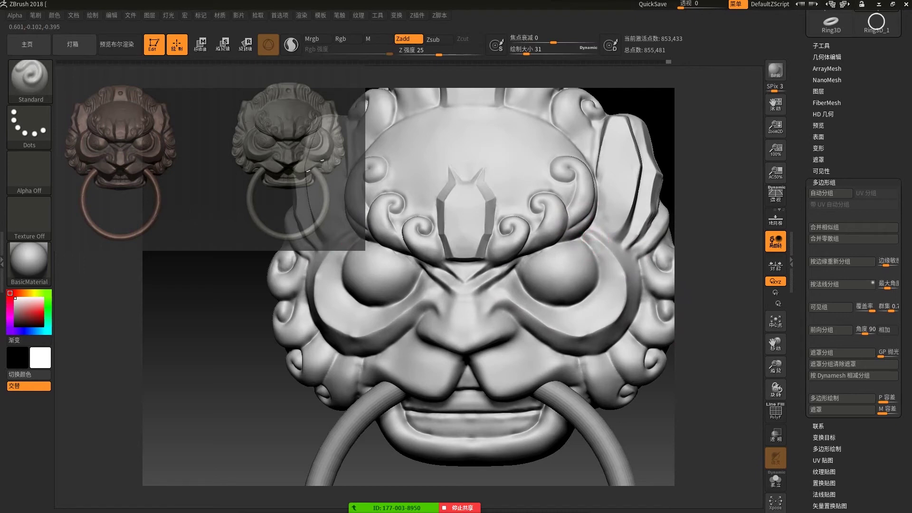
key("s")
left_click_drag(601, 247, 590, 242)
key("space")
left_click_drag(613, 301, 656, 304)
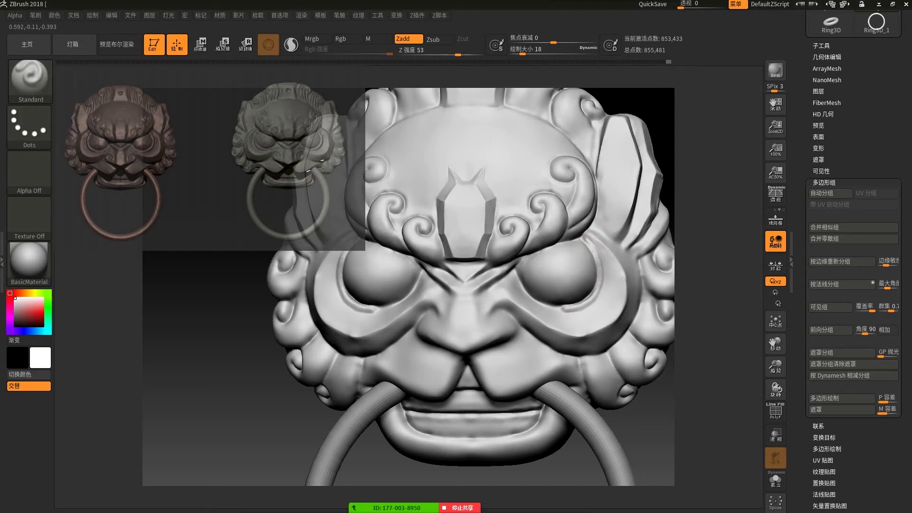
- Rotate and zoom the head into a front close-up of the lion's face
left_click_drag(739, 269, 655, 229)
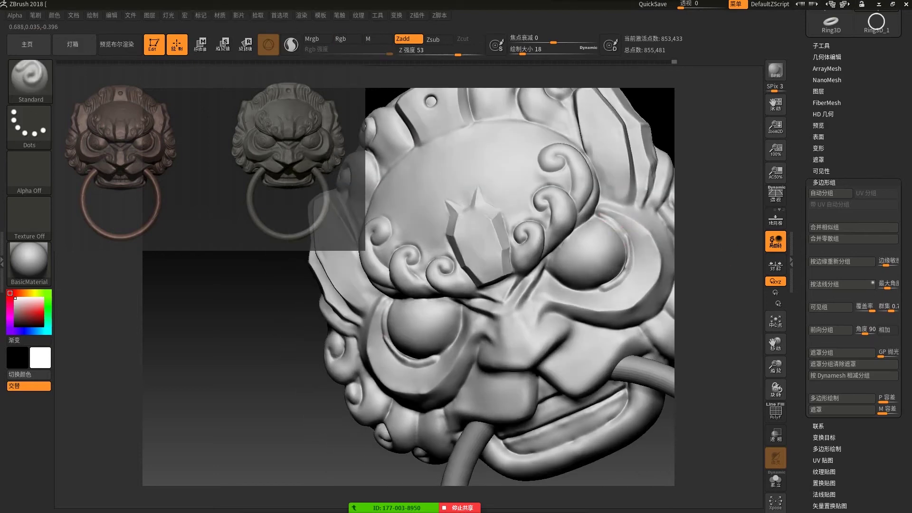
left_click_drag(708, 249, 599, 289)
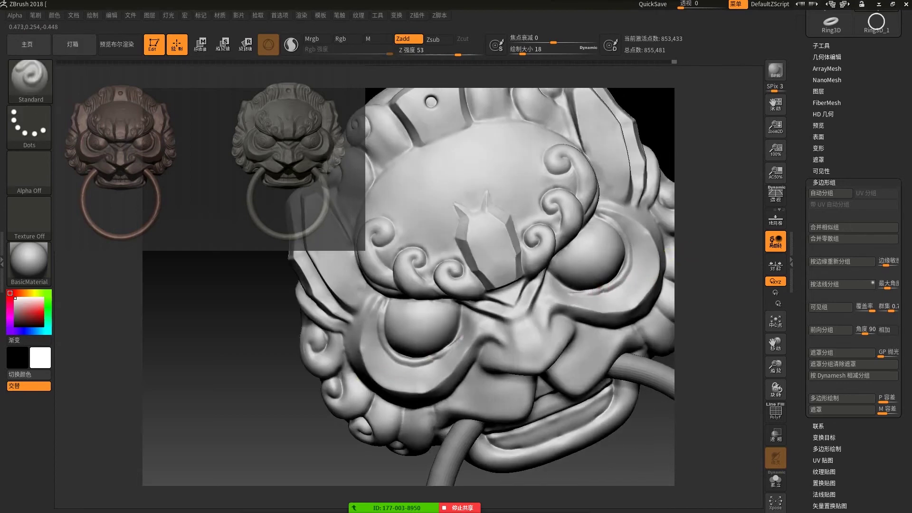
scroll(699, 249, "down", 5)
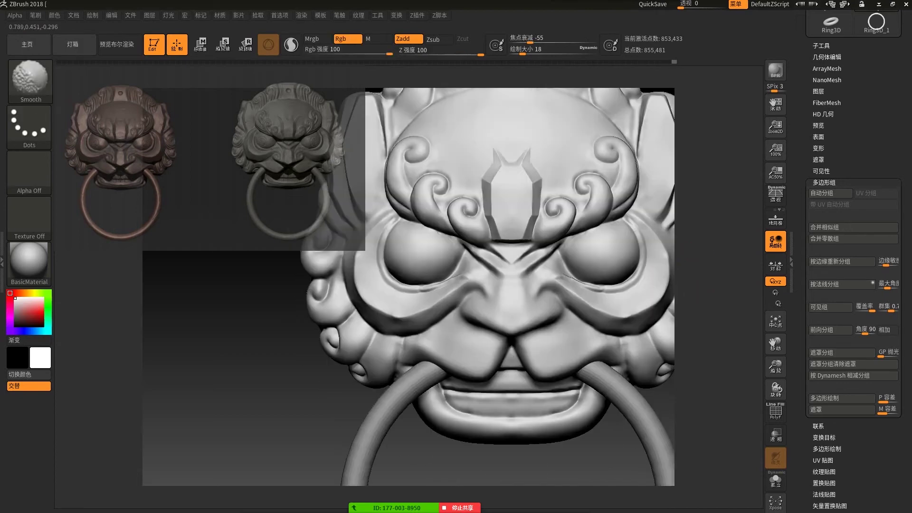
scroll(699, 248, "up", 1)
scroll(699, 248, "up", 2)
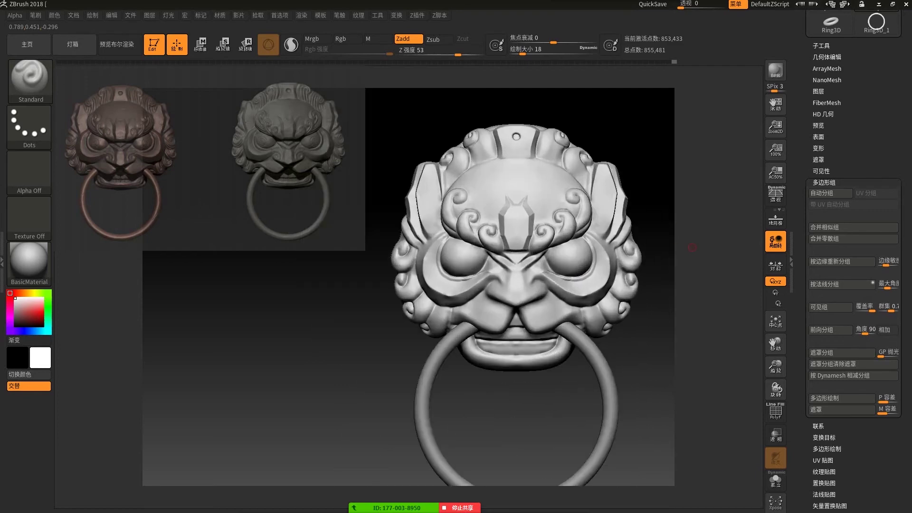
scroll(698, 248, "up", 2)
scroll(699, 248, "up", 2)
left_click_drag(698, 248, 694, 247)
scroll(693, 247, "up", 3)
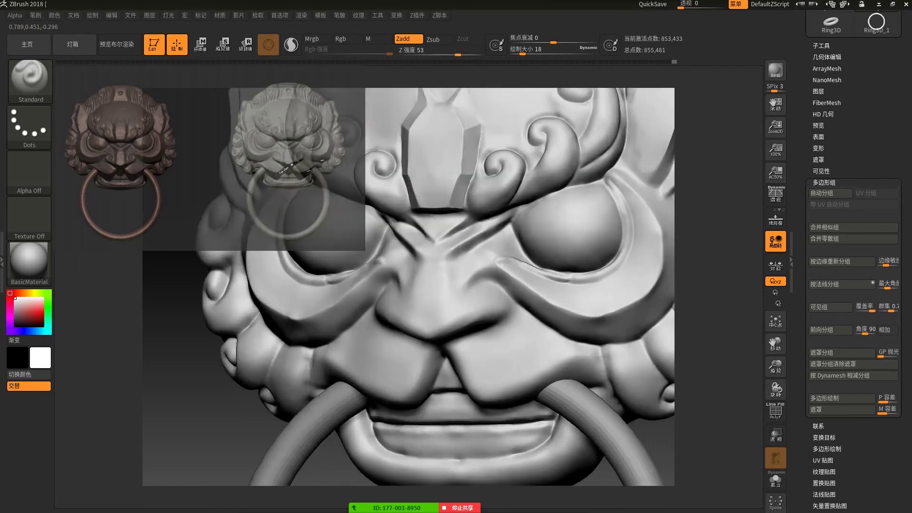
- Switch to ClayBuildup and carve a groove along the right eyeball's rim
key("b")
key("c")
key("b")
key("s")
mouse_move(609, 184)
left_mouse_down()
mouse_move(627, 204)
mouse_move(630, 245)
mouse_move(621, 240)
mouse_move(622, 205)
left_mouse_up()
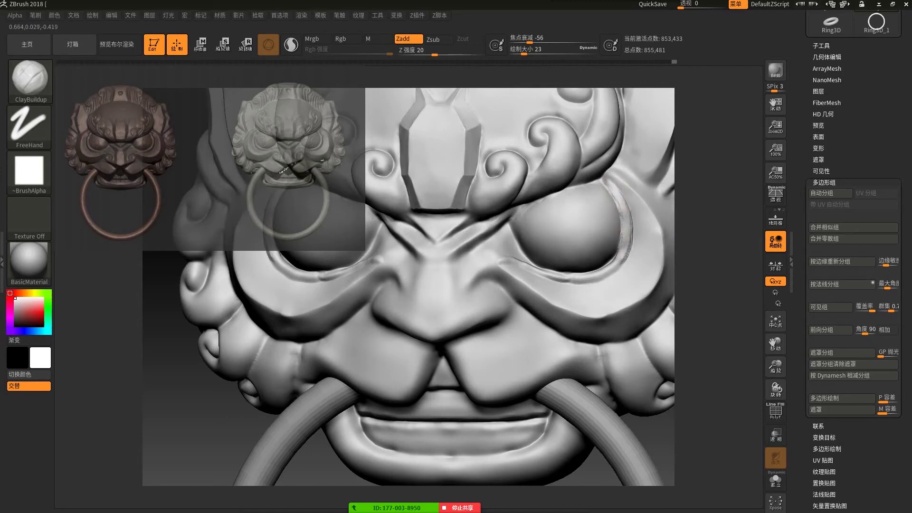
- Orbit and zoom around the head to inspect the eye grooves, ending on a front face close-up
mouse_move(698, 285)
left_mouse_down()
mouse_move(707, 304)
mouse_move(651, 266)
left_mouse_up()
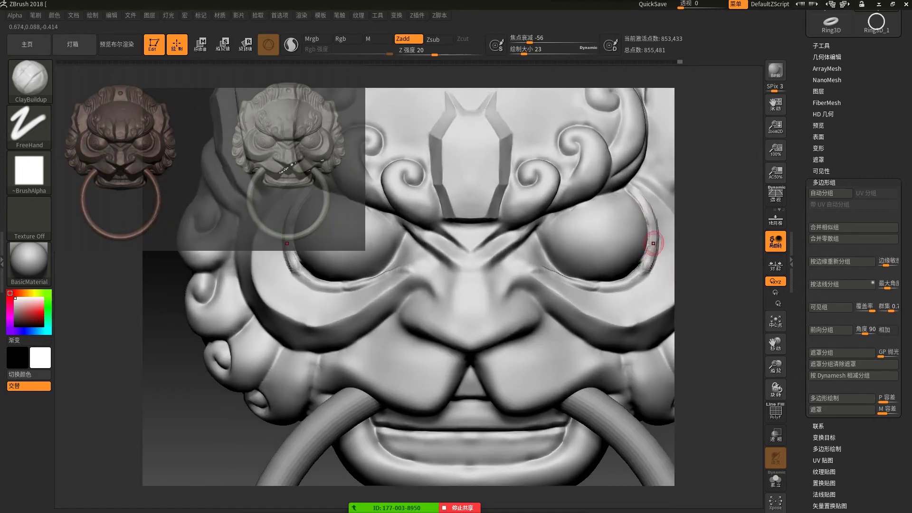
mouse_move(650, 256)
left_mouse_down()
mouse_move(722, 255)
mouse_move(703, 266)
mouse_move(703, 228)
mouse_move(615, 276)
mouse_move(603, 301)
left_mouse_up()
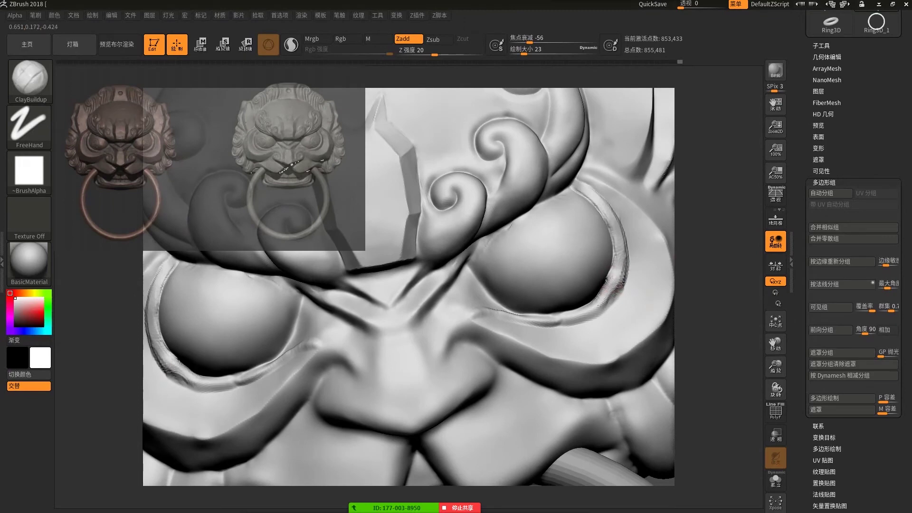
mouse_move(597, 193)
left_mouse_down()
mouse_move(617, 271)
mouse_move(656, 251)
left_mouse_up()
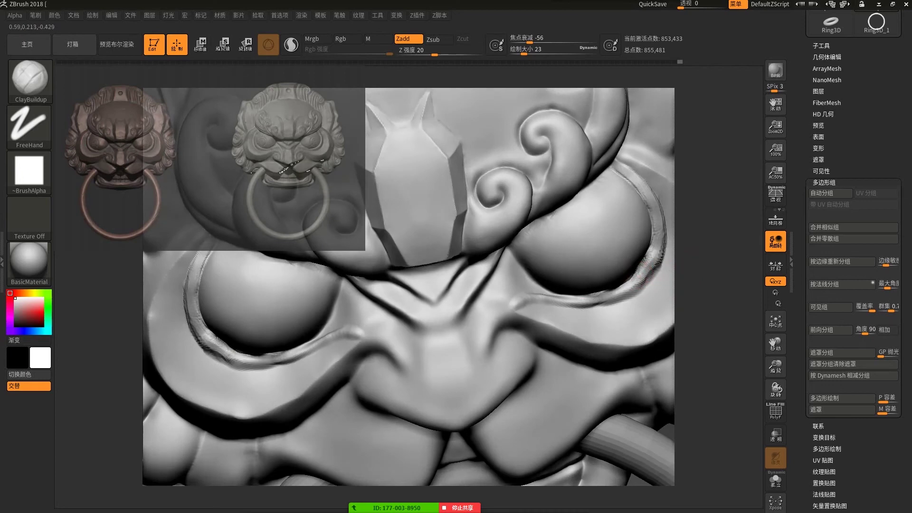
mouse_move(253, 359)
left_mouse_down()
mouse_move(304, 351)
mouse_move(276, 371)
left_mouse_up()
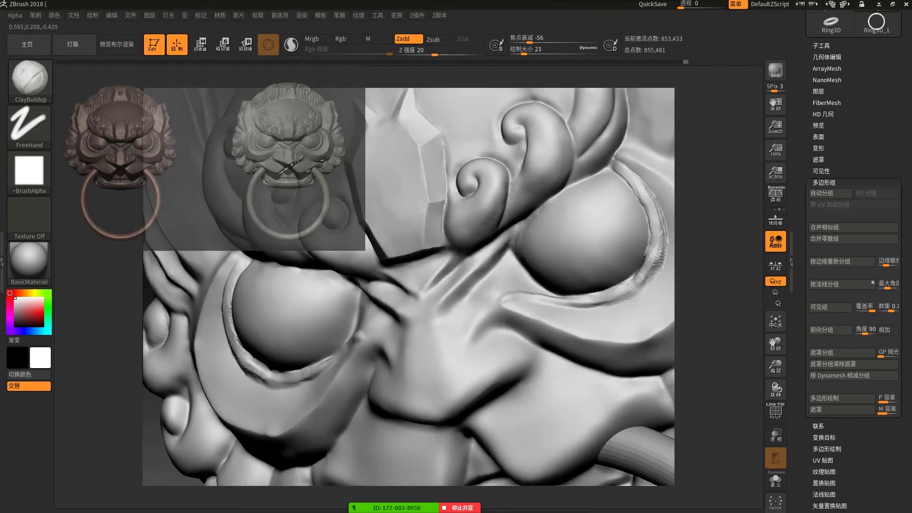
left_click_drag(651, 263, 716, 305)
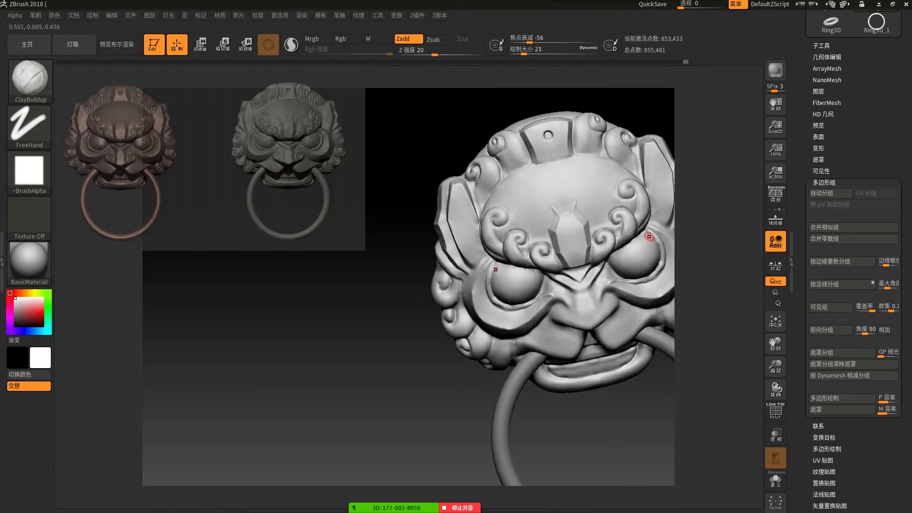
left_click_drag(615, 285, 582, 287)
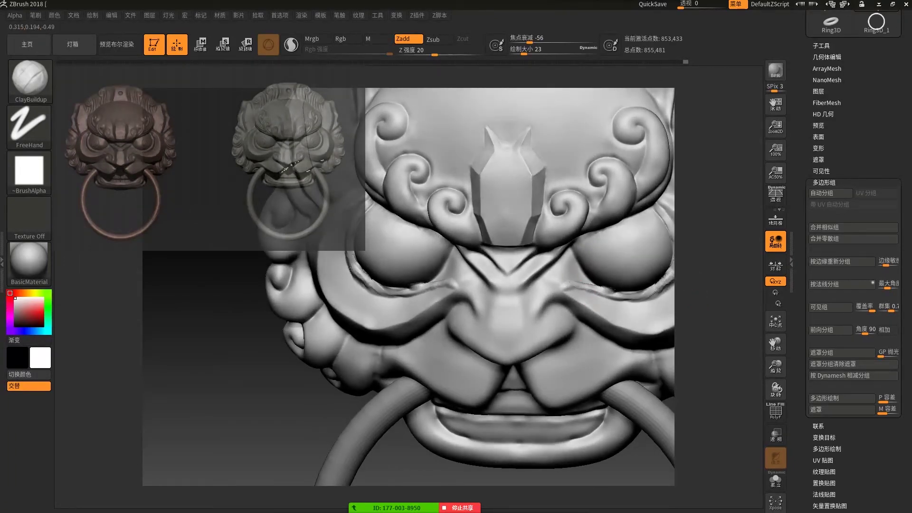
mouse_move(642, 291)
left_mouse_down()
mouse_move(721, 259)
mouse_move(671, 309)
left_mouse_up()
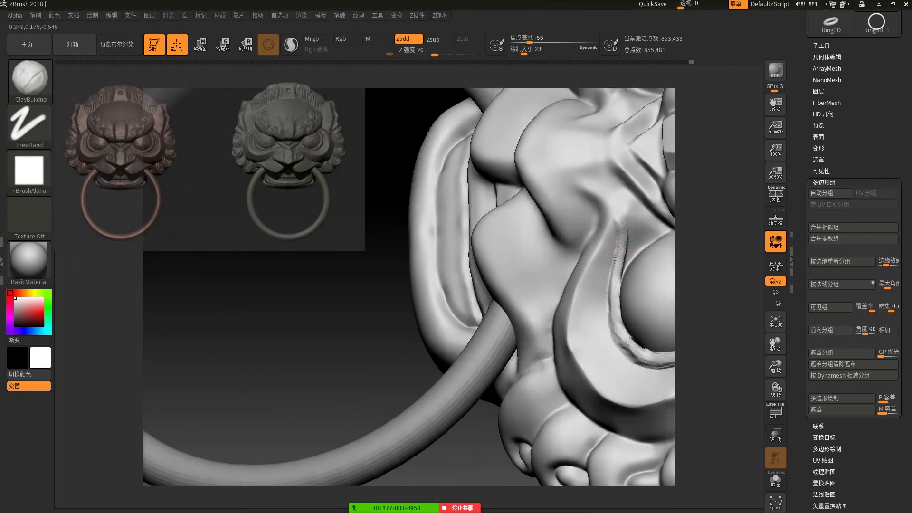
left_click_drag(696, 291, 631, 309)
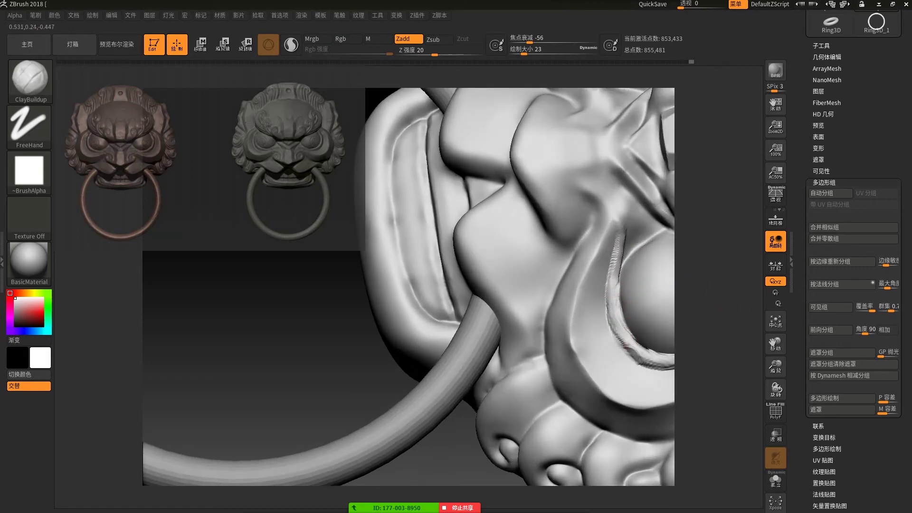
key("f")
left_click_drag(701, 349, 656, 347)
mouse_move(712, 332)
left_mouse_down("alt")
mouse_move(712, 285)
mouse_move(696, 303)
left_mouse_up("alt")
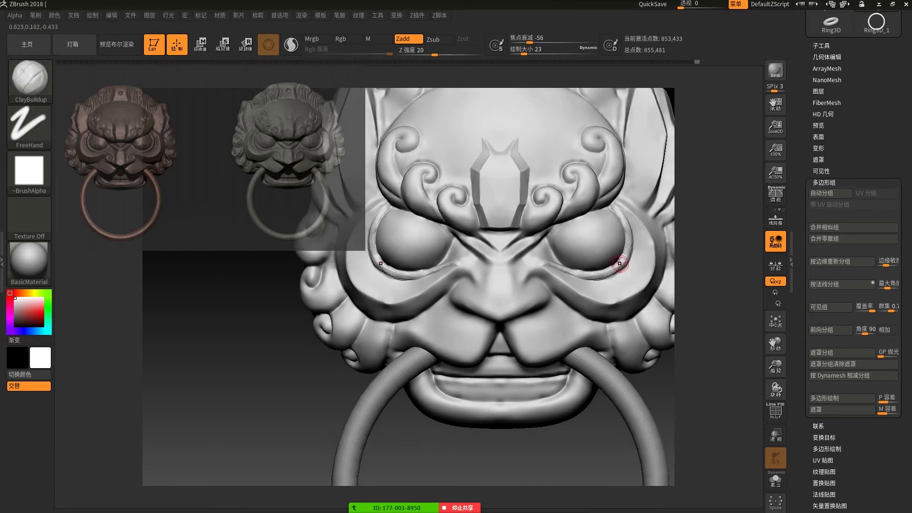
- Enlarge the brush to 39 and sculpt mirrored creases beside the nose bridge
key("s")
mouse_move(546, 261)
left_mouse_down()
mouse_move(558, 260)
mouse_move(537, 266)
left_mouse_up()
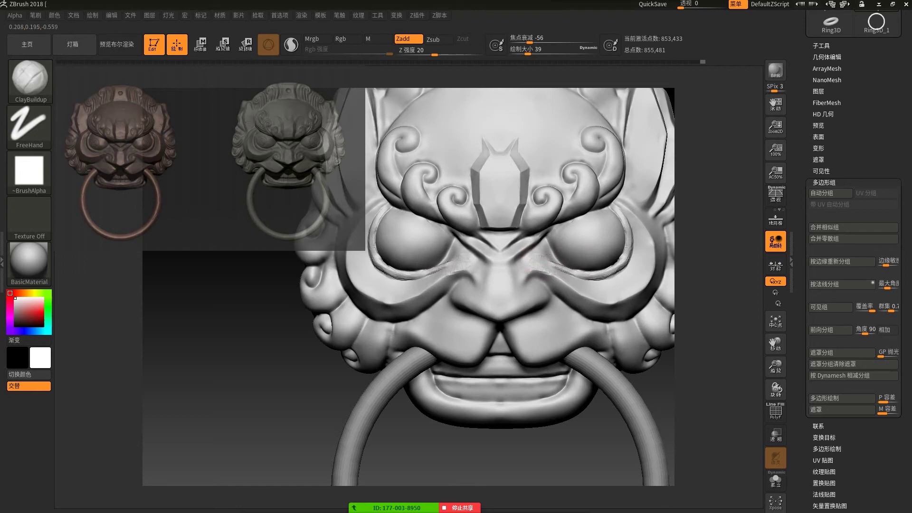
mouse_move(544, 259)
left_mouse_down("alt")
mouse_move(543, 285)
mouse_move(546, 257)
mouse_move(557, 273)
left_mouse_up("alt")
key("s")
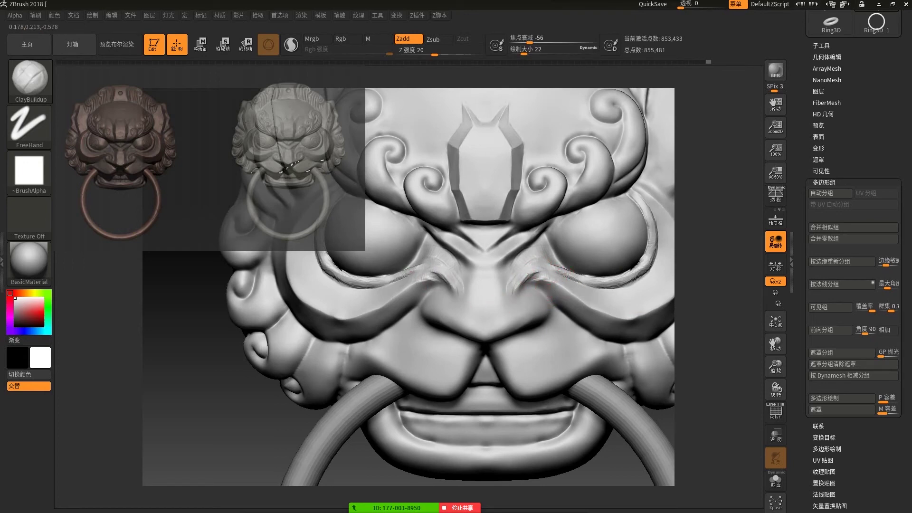
left_click_drag(689, 343, 689, 322, "alt")
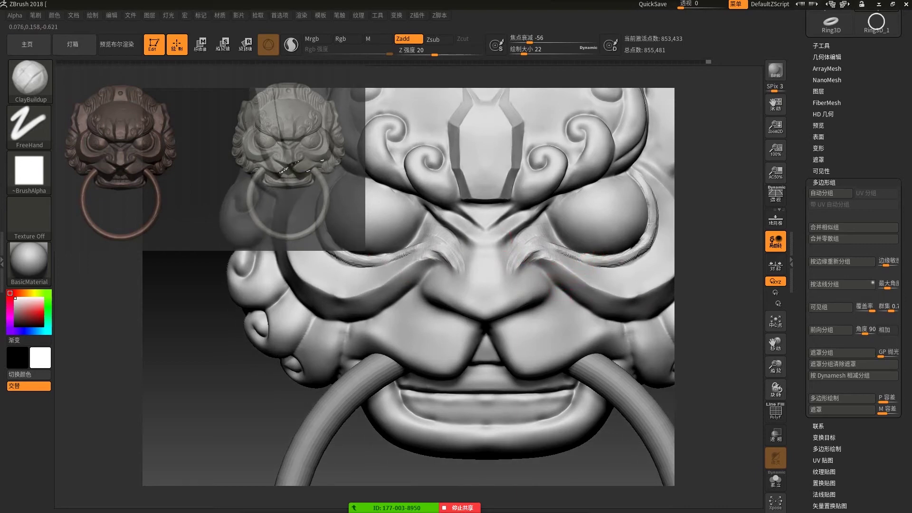
left_click_drag(505, 250, 506, 290)
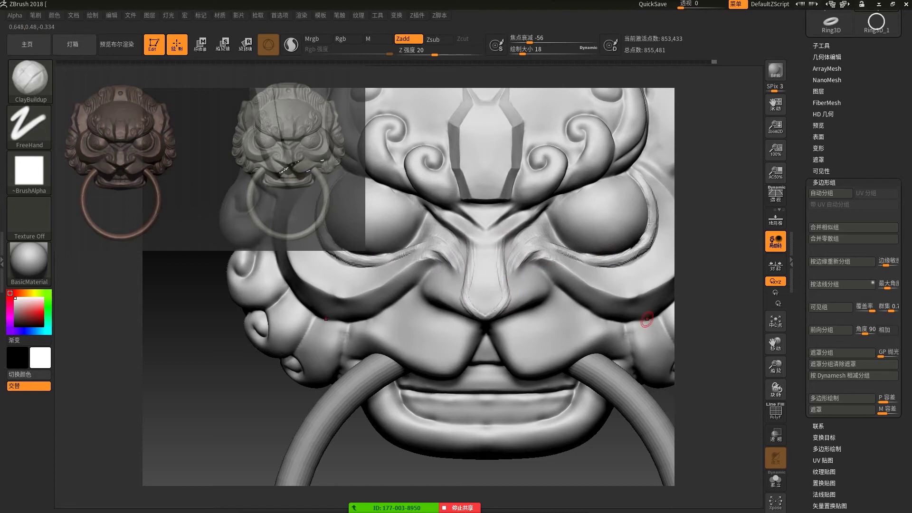
- Shrink the brush to 16 and refine the creases near the nose bridge
left_click_drag(326, 319, 484, 317)
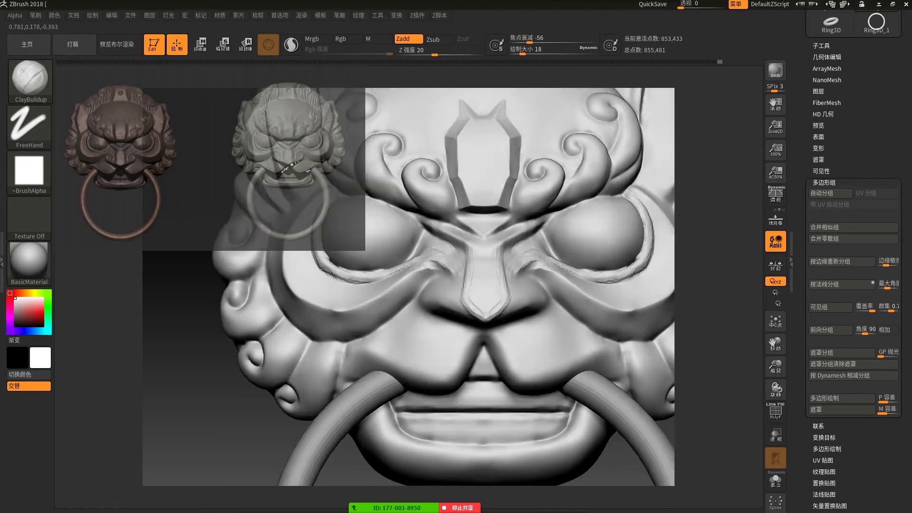
mouse_move(496, 317)
left_mouse_down()
mouse_move(722, 336)
mouse_move(504, 266)
left_mouse_up()
key("s")
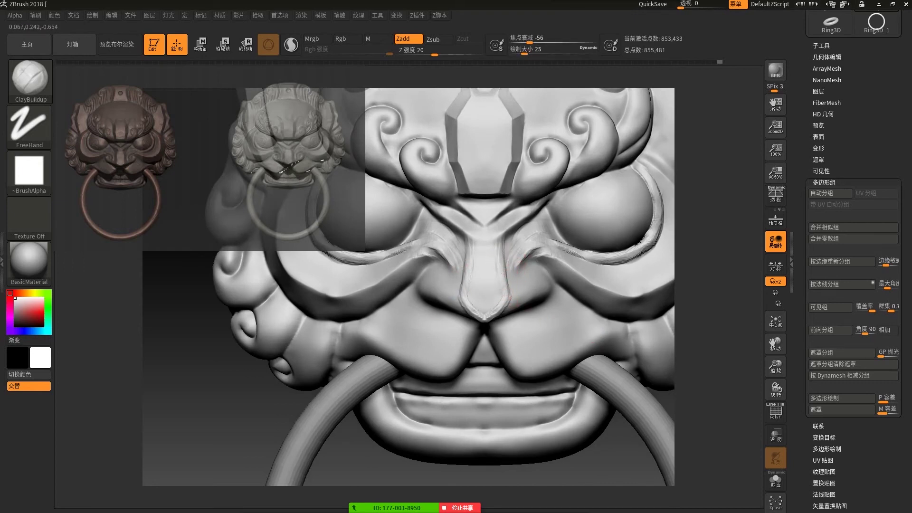
key("d")
key("bracketleft")
key("bracketleft")
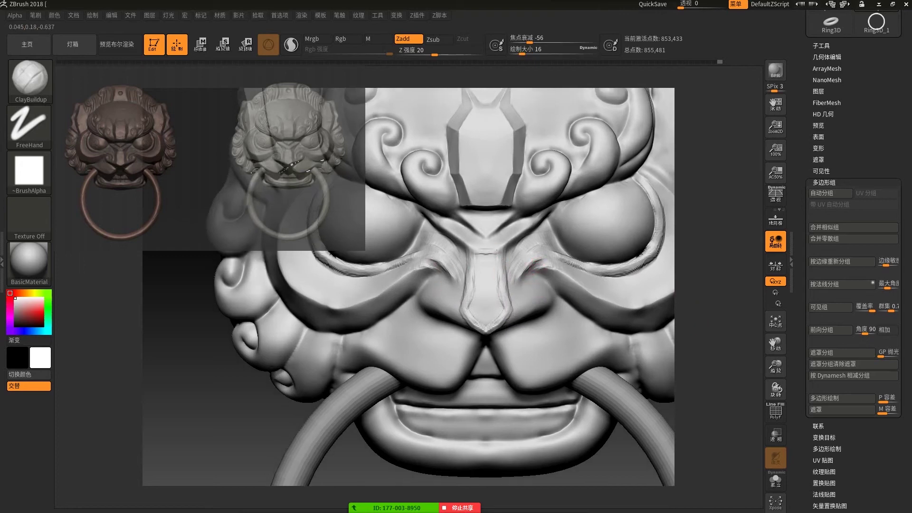
key("f")
mouse_move(694, 237)
left_mouse_down("alt")
mouse_move(694, 279)
mouse_move(536, 257)
left_mouse_up("alt")
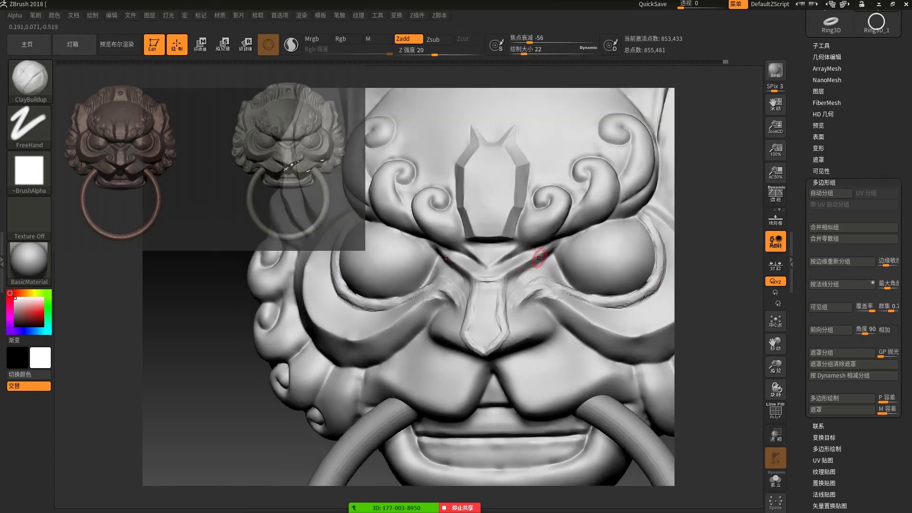
left_click_drag(556, 253, 543, 260)
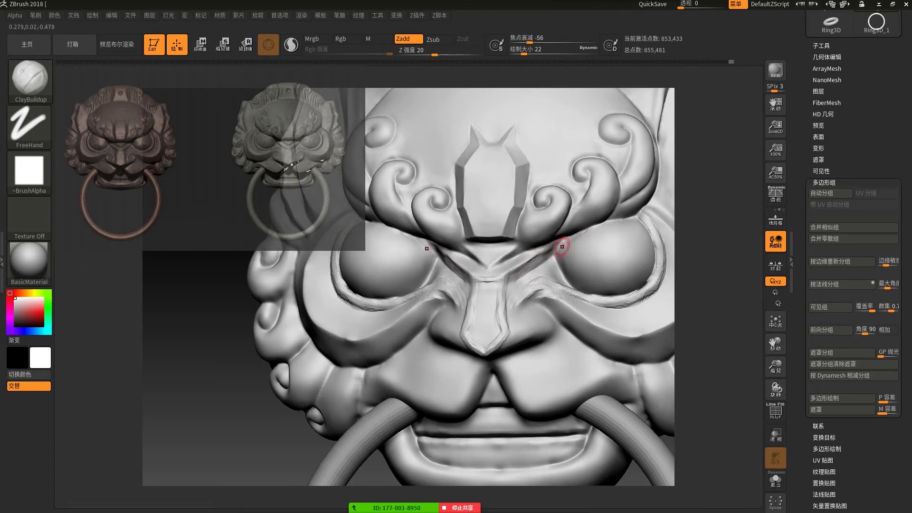
right_click_drag(525, 265, 547, 280)
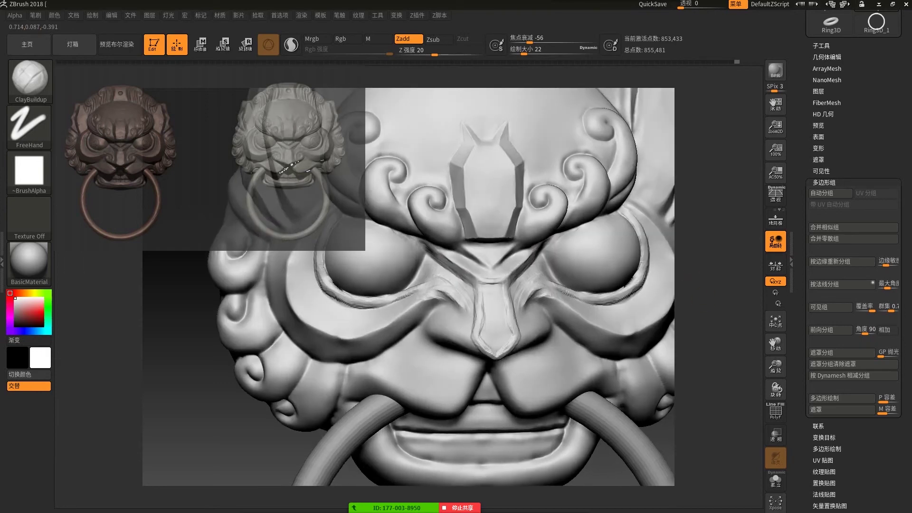
- Zoom and rotate in close on the lion's brow and nose bridge
key("f")
mouse_move(653, 266)
right_mouse_down("alt")
mouse_move(653, 223)
mouse_move(661, 228)
right_mouse_up("alt")
mouse_move(546, 228)
right_mouse_down("alt")
mouse_move(544, 248)
mouse_move(620, 204)
mouse_move(604, 197)
right_mouse_up("alt")
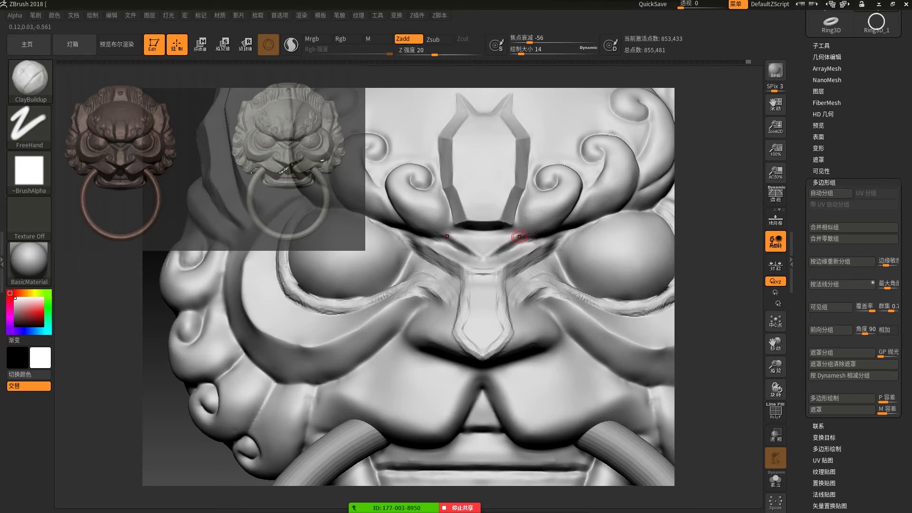
right_click_drag(668, 237, 505, 248, "ctrl")
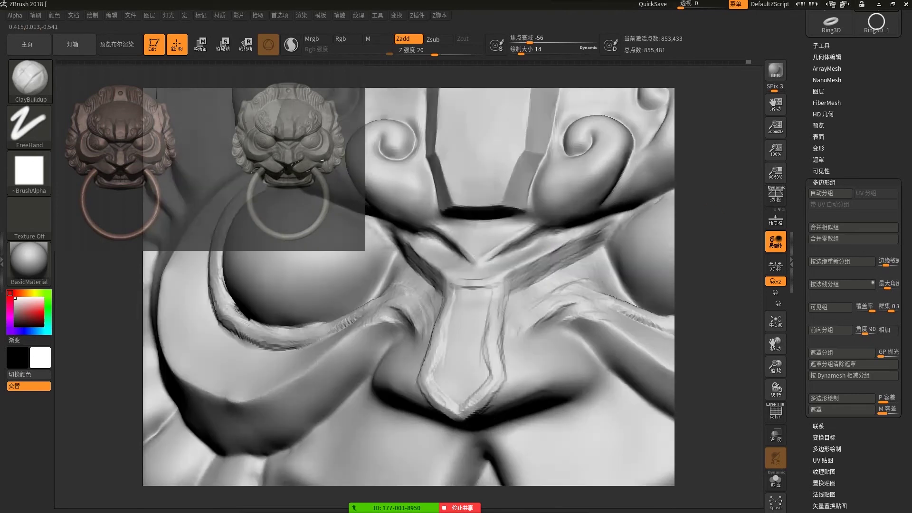
right_click_drag(518, 237, 525, 236)
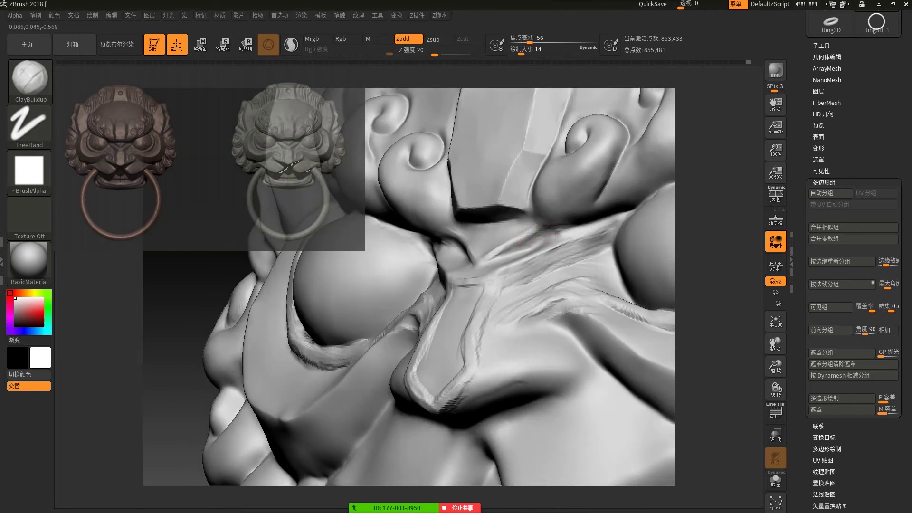
right_click_drag(518, 242, 523, 230, "shift")
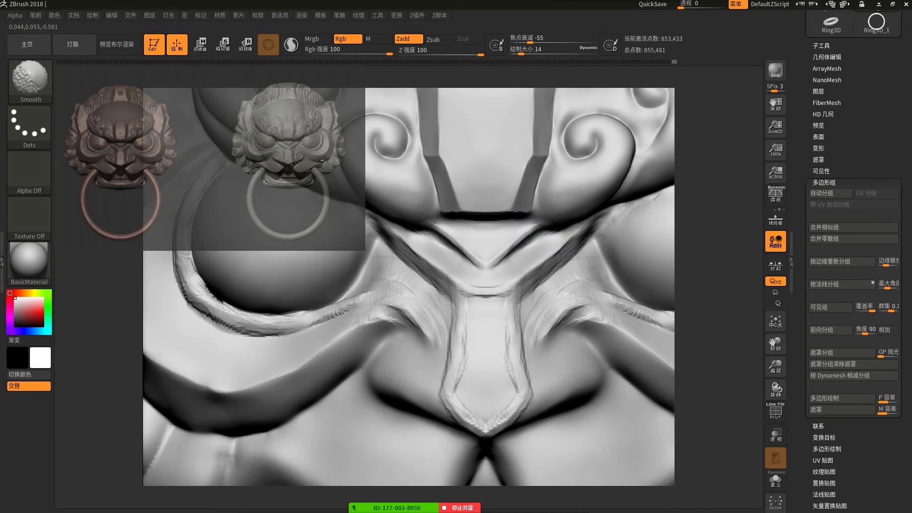
key("f")
right_click_drag(523, 284, 539, 255, "alt")
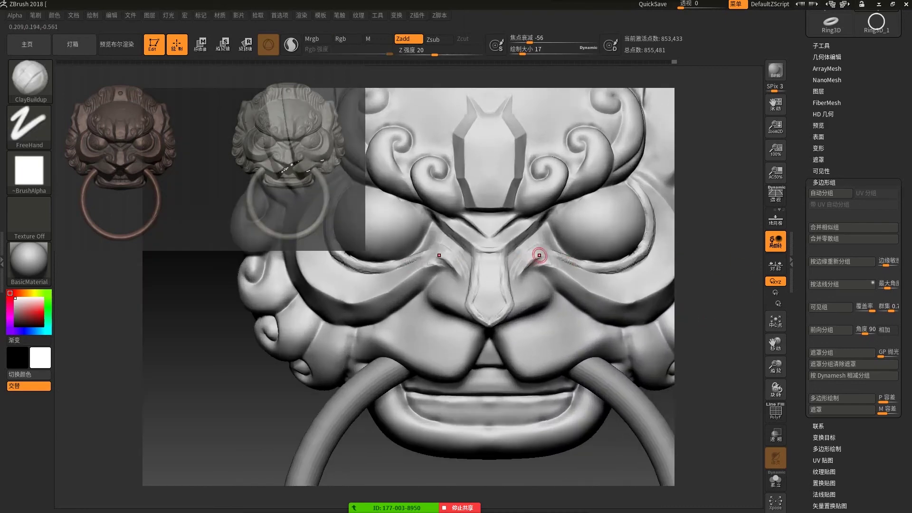
- Fine-tune the brush size and orbit the face to review the nose-bridge wrinkles
key("bracketright")
key("bracketleft")
key("bracketleft")
key("bracketleft")
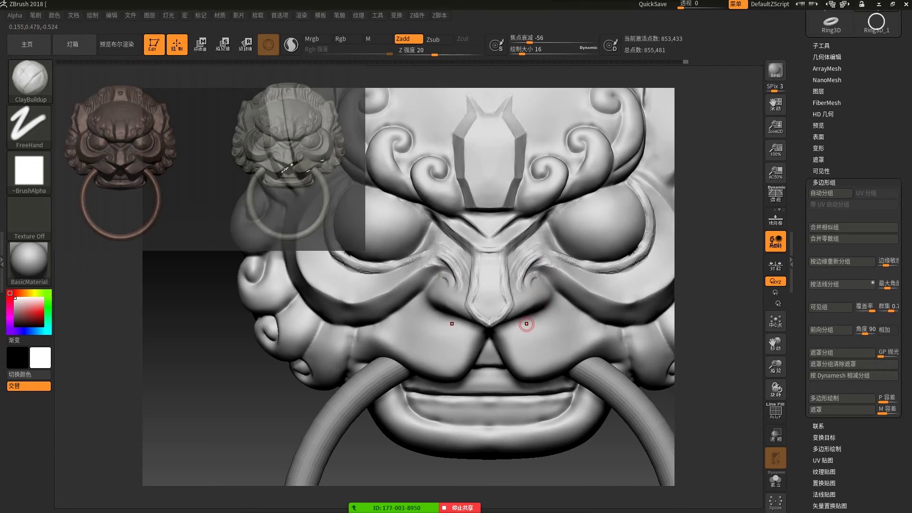
mouse_move(709, 310)
left_mouse_down()
mouse_move(713, 320)
mouse_move(594, 305)
left_mouse_up()
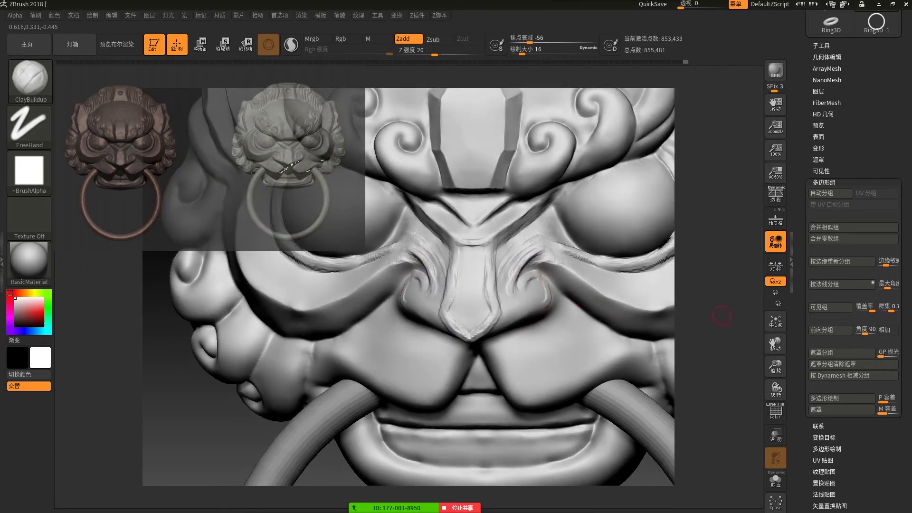
left_click_drag(721, 316, 548, 300)
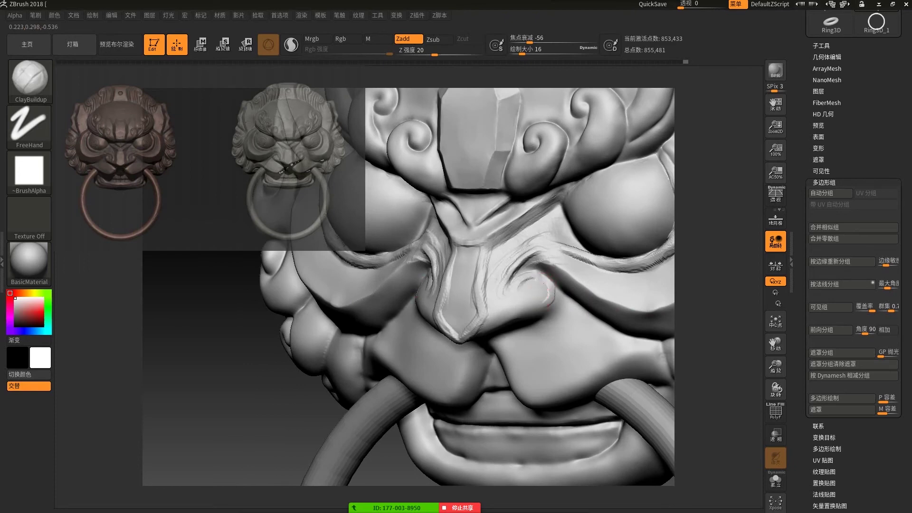
key("f")
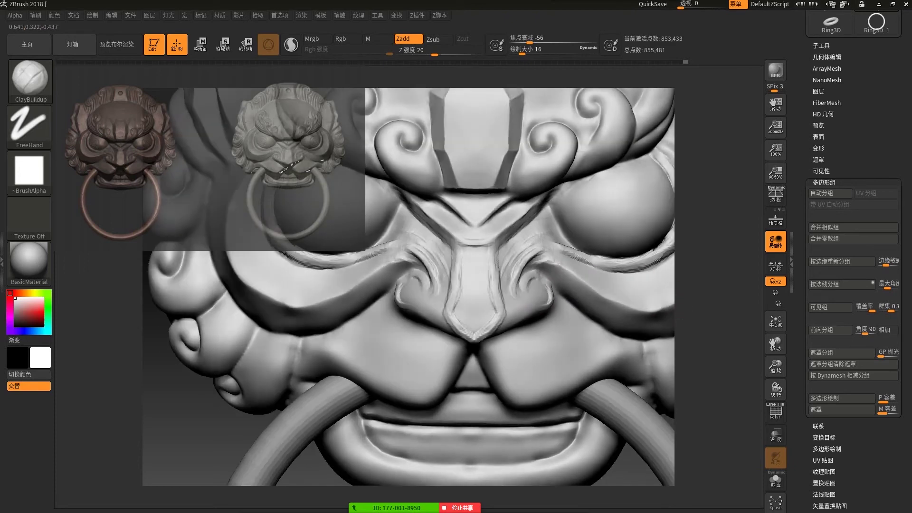
left_click_drag(681, 279, 292, 167, "alt")
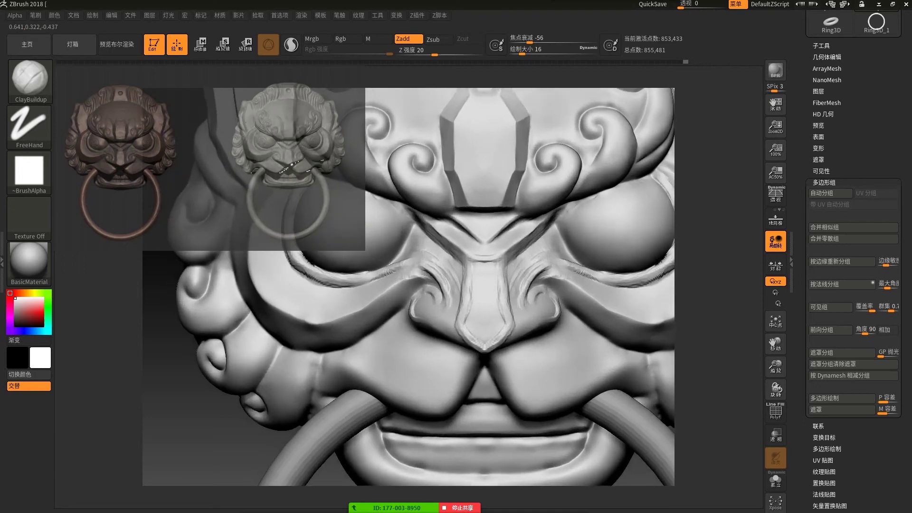
- Inspect the nose and nostrils up close, then add a thin ridge along the lower nose edge
left_click_drag(546, 297, 621, 309)
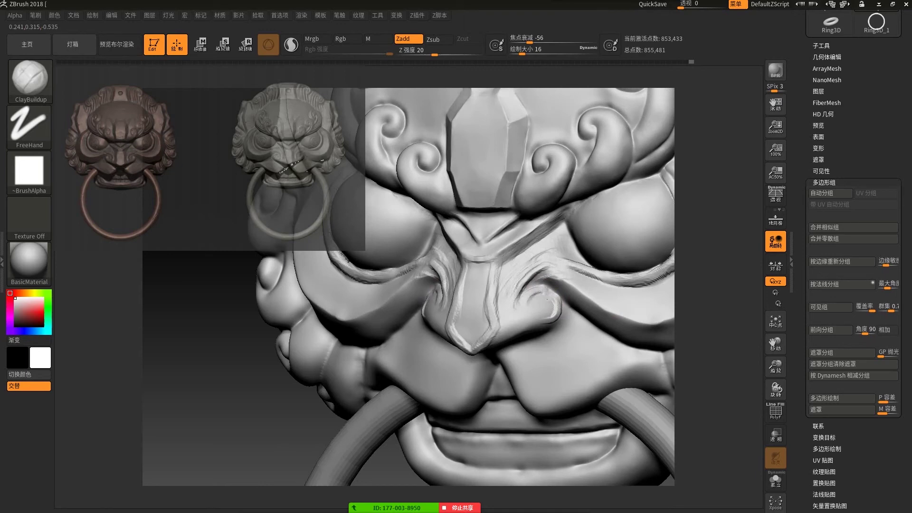
left_click_drag(559, 299, 561, 311)
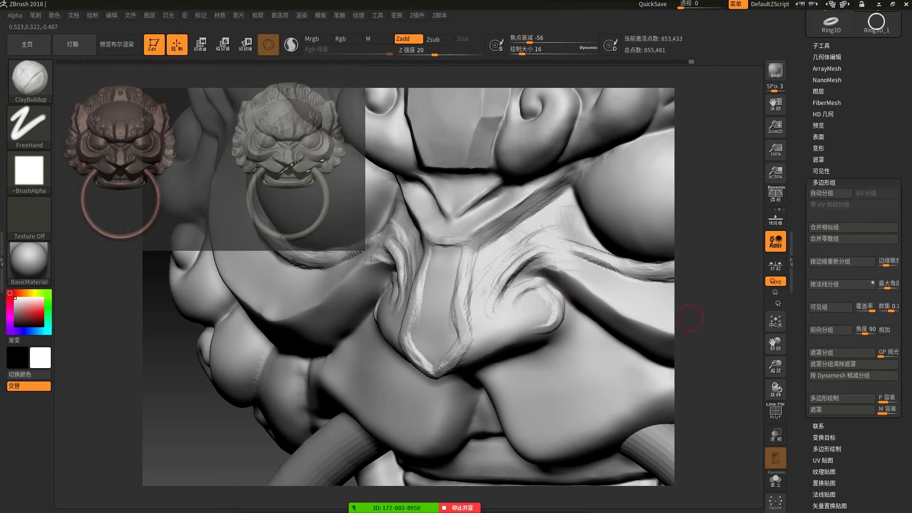
left_click_drag(522, 296, 565, 285)
mouse_move(692, 285)
left_mouse_down()
mouse_move(693, 247)
mouse_move(689, 271)
left_mouse_up()
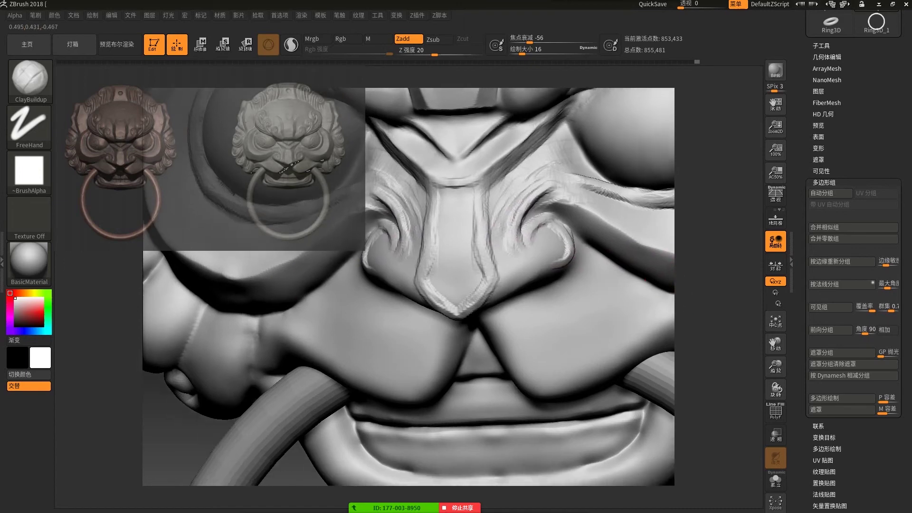
left_click_drag(714, 296, 712, 273)
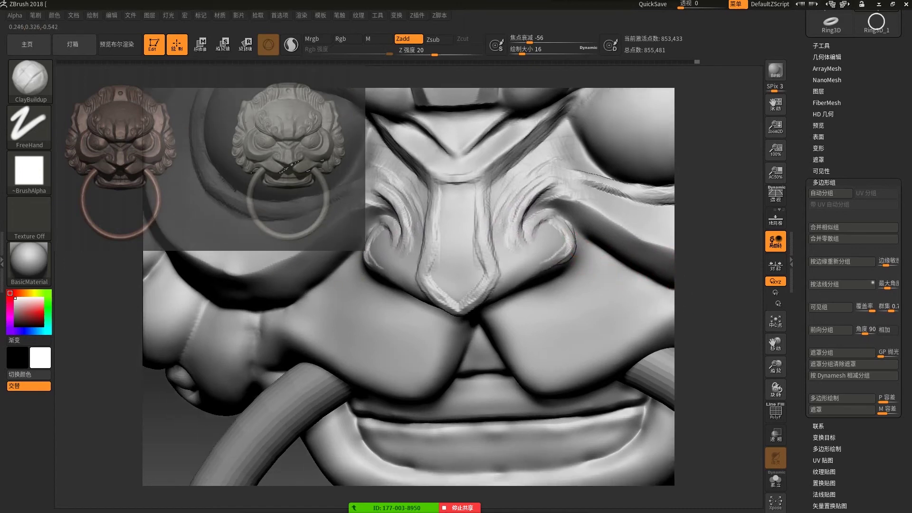
key("f")
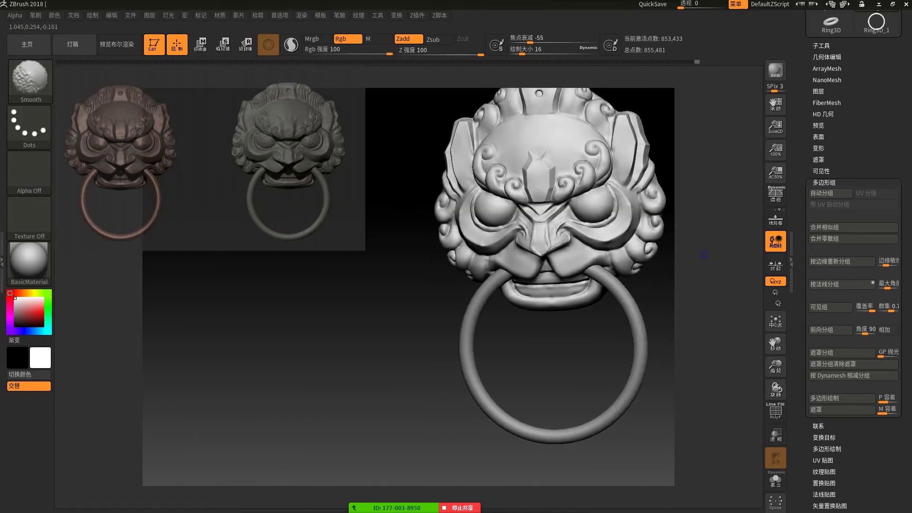
mouse_move(712, 284)
left_mouse_down("alt")
mouse_move(722, 309)
mouse_move(530, 234)
left_mouse_up("alt")
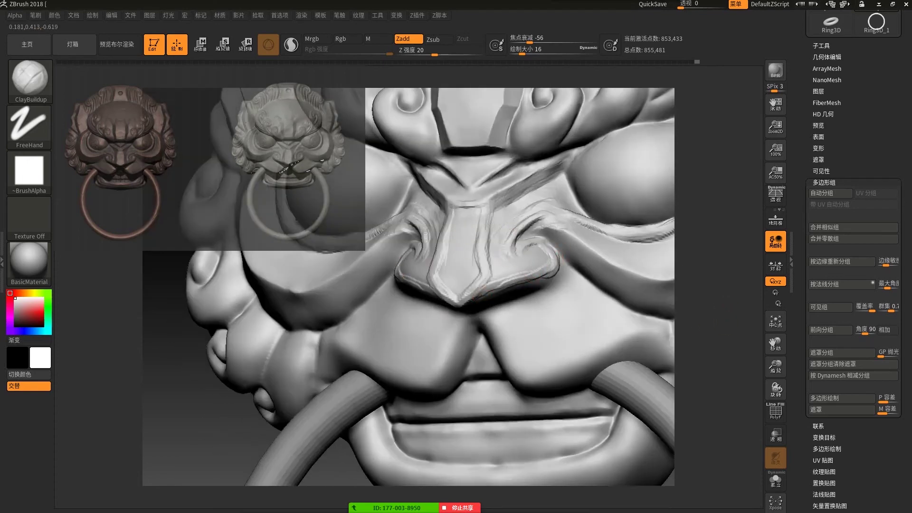
left_click_drag(493, 284, 550, 268)
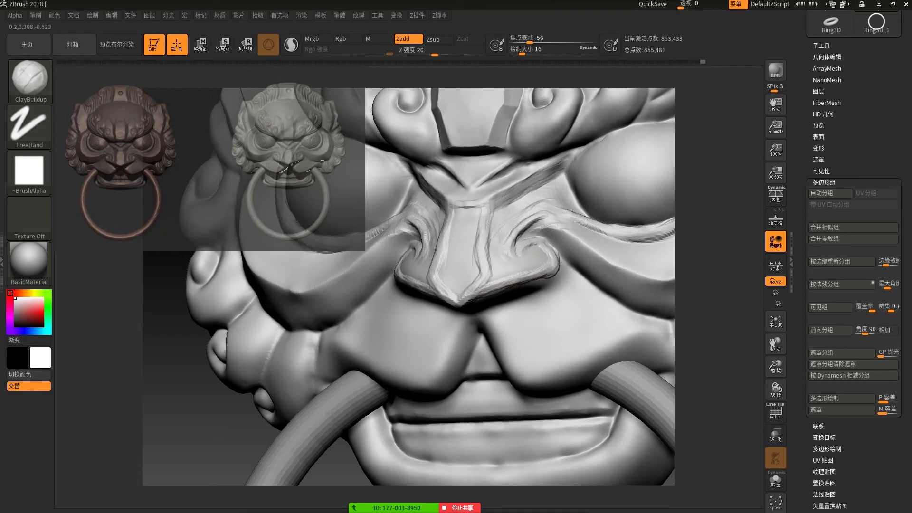
- Reframe the knocker and zoom in close on the lion head
key("f")
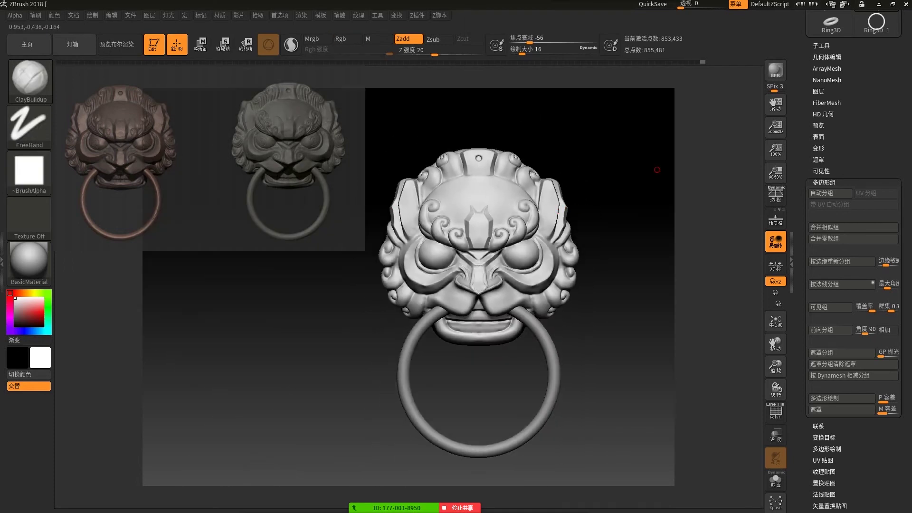
right_click_drag(656, 170, 660, 210, "alt")
scroll(475, 285, "up", 2)
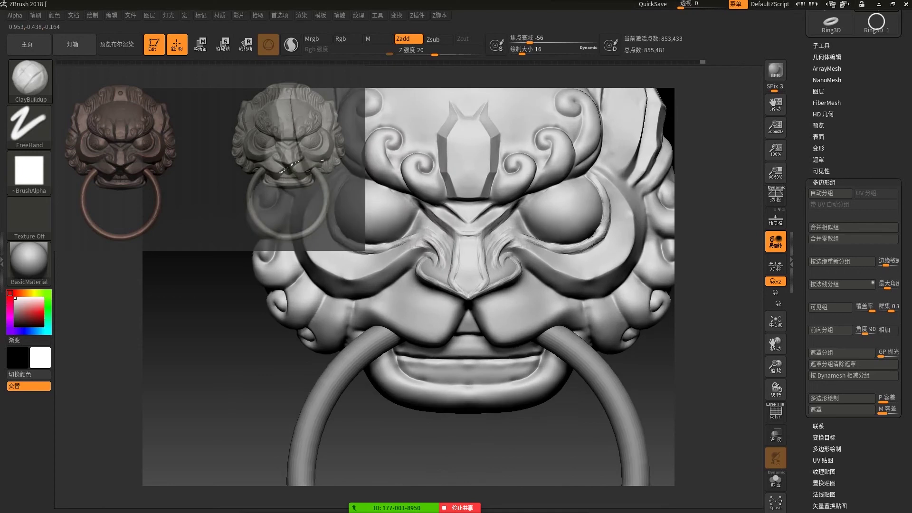
scroll(475, 285, "up", 2)
scroll(475, 285, "up", 2)
scroll(475, 285, "up", 2)
scroll(475, 285, "up", 2)
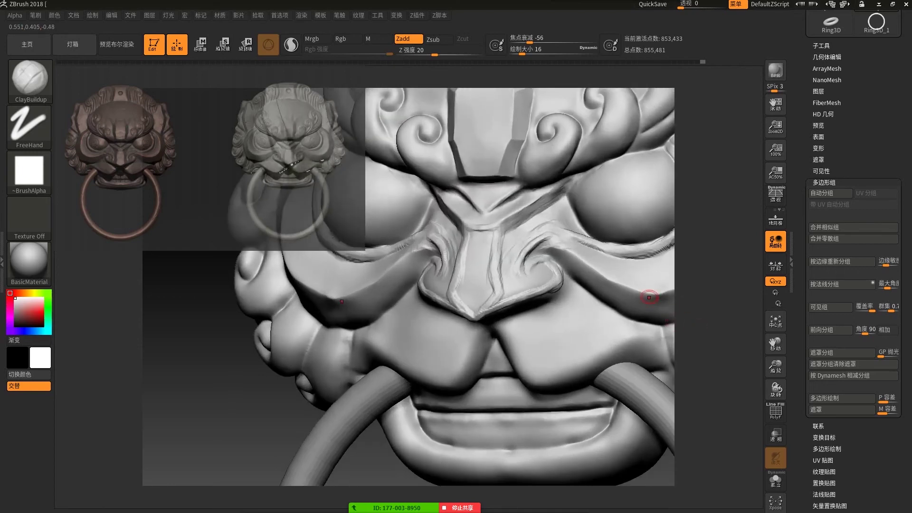
- Carve a deeper crease under the nose with DamStandard in Zsub mode, then return to ClayBuildup
key("b")
key("d")
key("s")
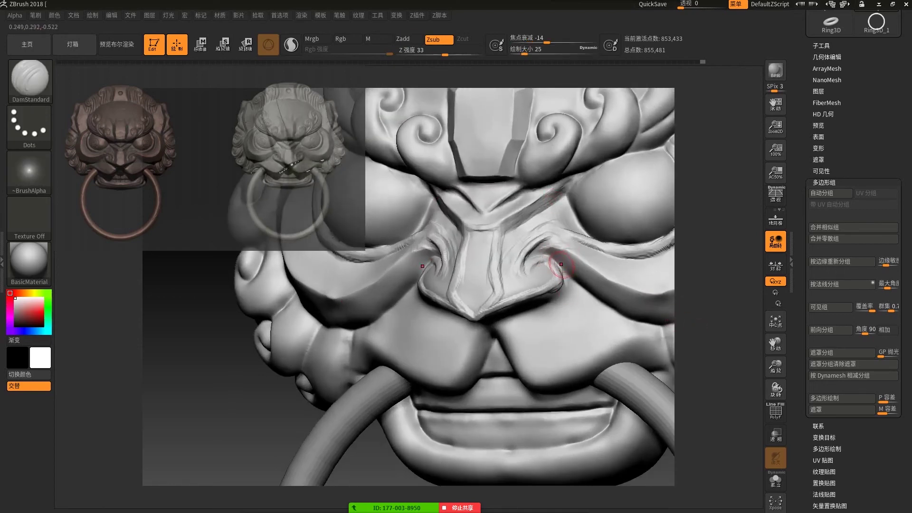
right_click_drag(552, 300, 558, 274)
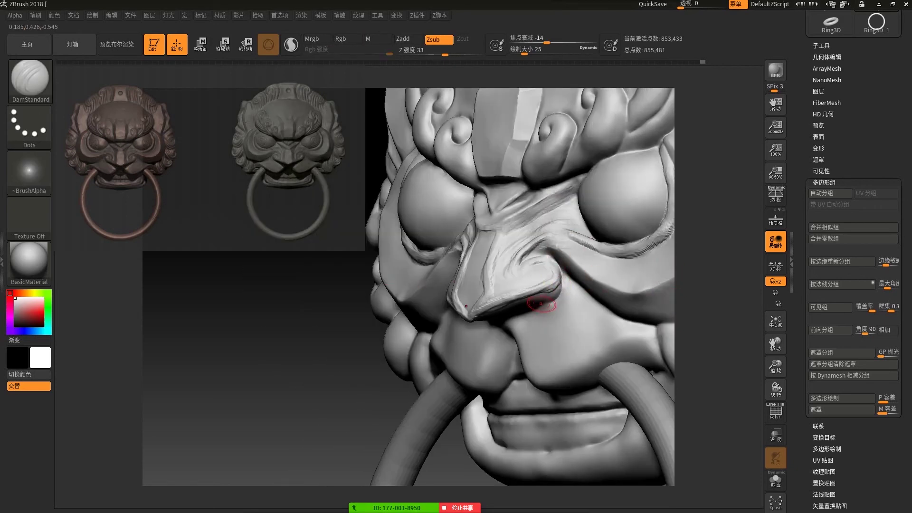
right_click_drag(543, 306, 574, 275)
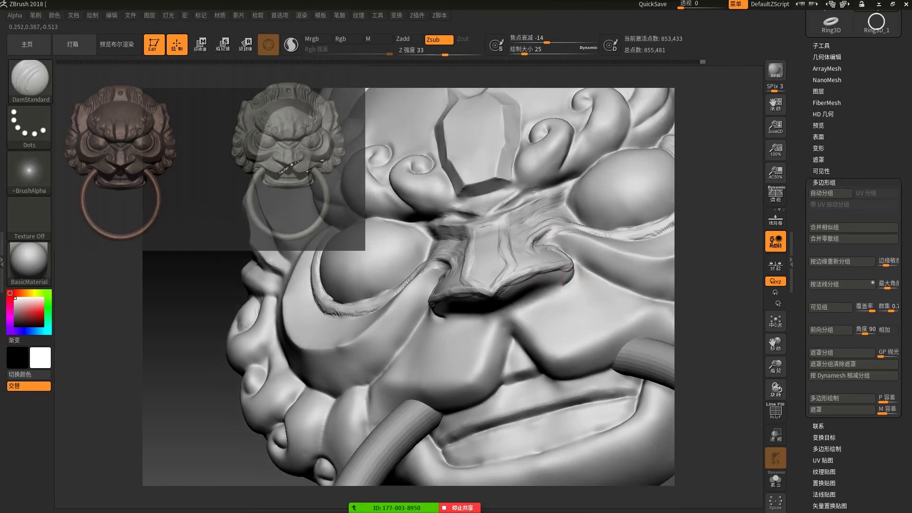
right_click_drag(612, 282, 541, 299)
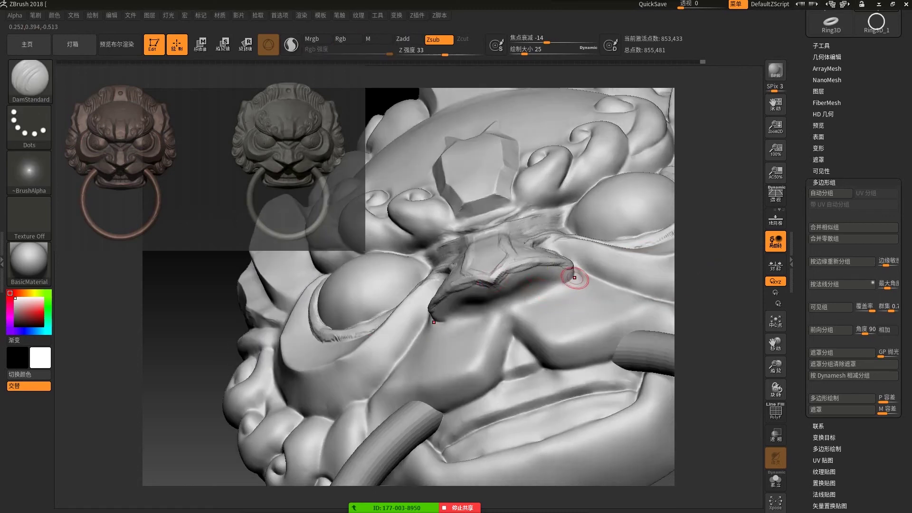
left_click_drag(434, 322, 574, 279)
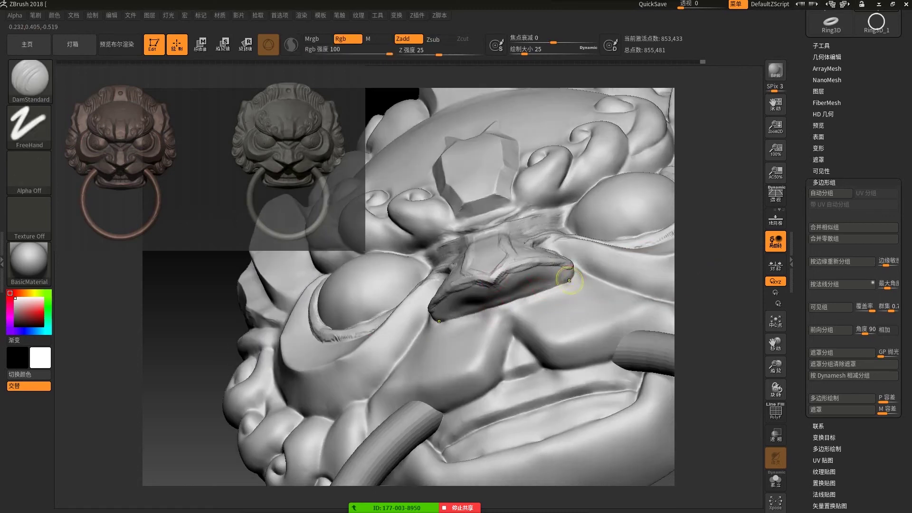
right_click_drag(546, 295, 713, 315)
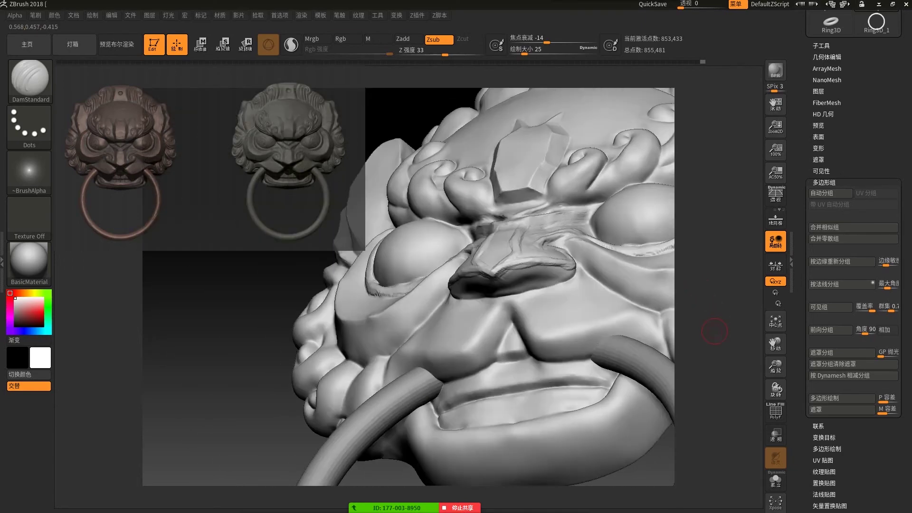
right_click_drag(712, 315, 552, 282)
key("b")
key("c")
key("b")
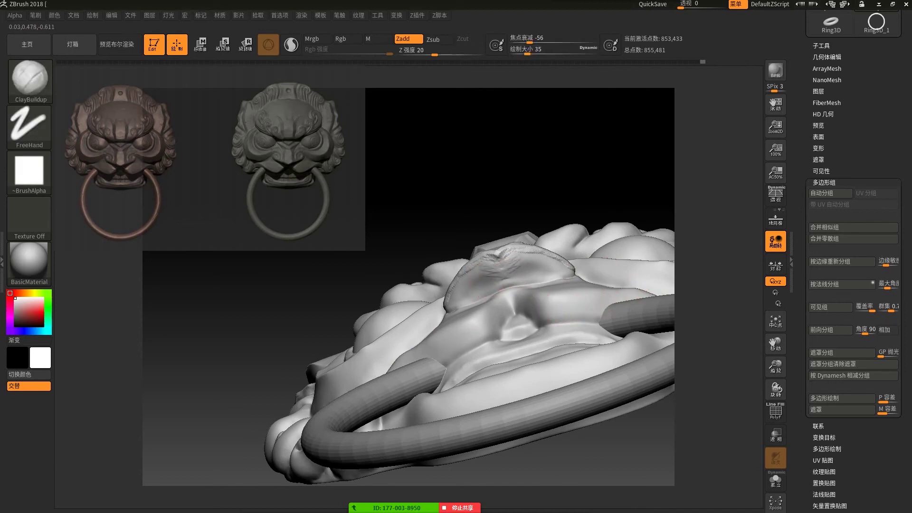
- Build up textured clay on the brow and orbit the head from several angles
left_click_drag(500, 259, 506, 285)
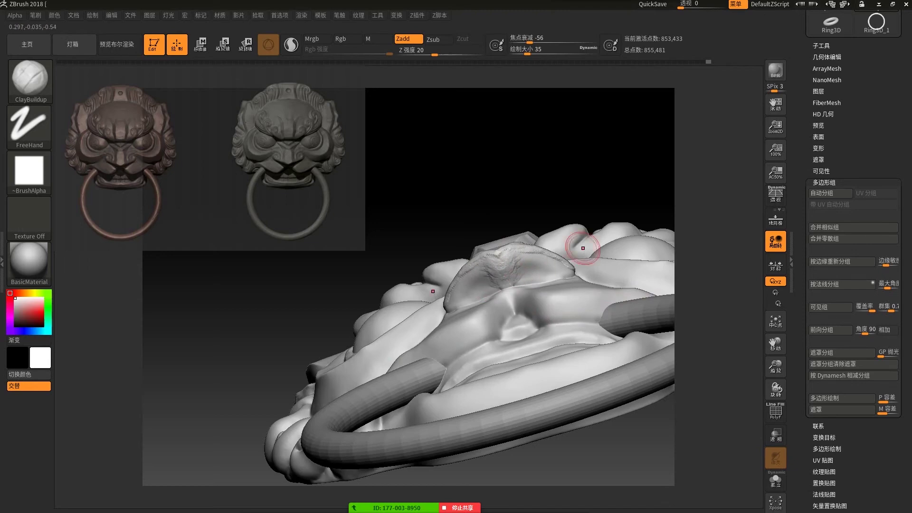
left_click_drag(589, 252, 672, 279)
left_click_drag(513, 199, 513, 285)
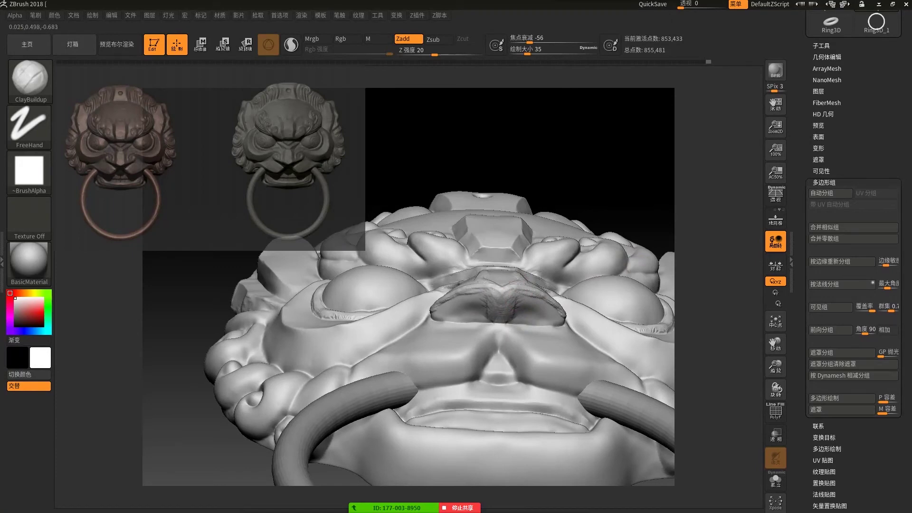
left_click_drag(684, 360, 672, 314)
left_click_drag(522, 256, 527, 335)
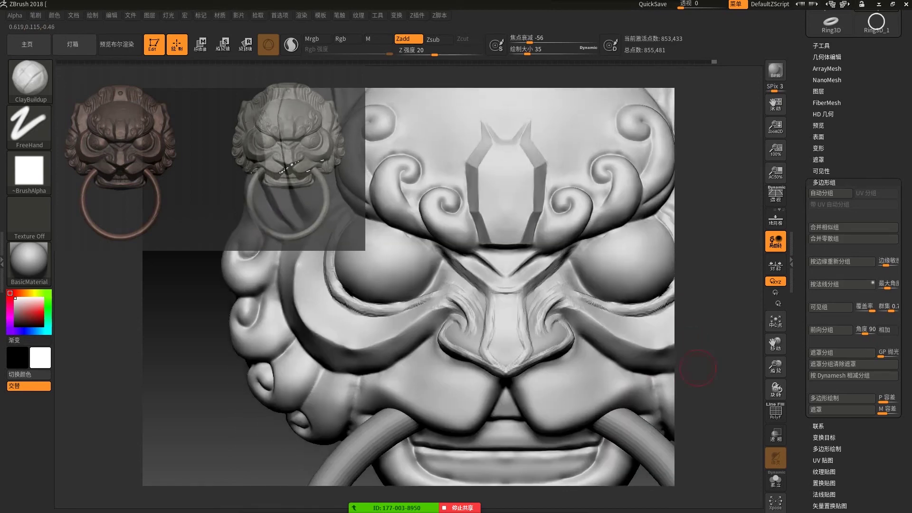
left_click_drag(694, 331, 546, 380)
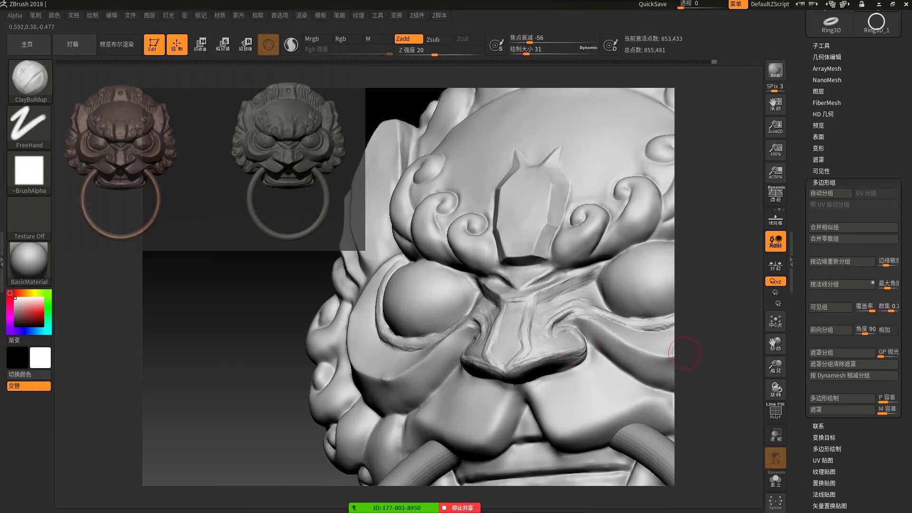
left_click_drag(684, 344, 552, 363)
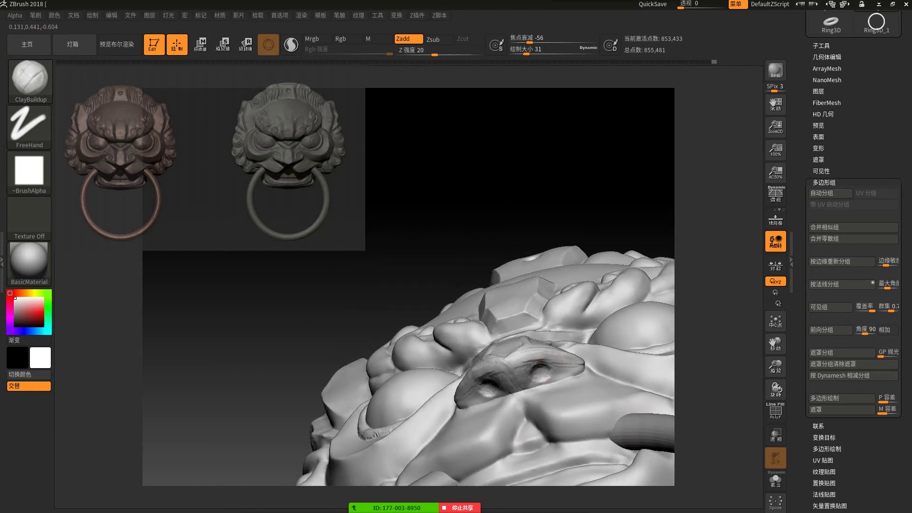
mouse_move(702, 316)
left_mouse_down("shift")
mouse_move(684, 328)
mouse_move(649, 258)
mouse_move(684, 228)
mouse_move(697, 288)
mouse_move(501, 361)
left_mouse_up("shift")
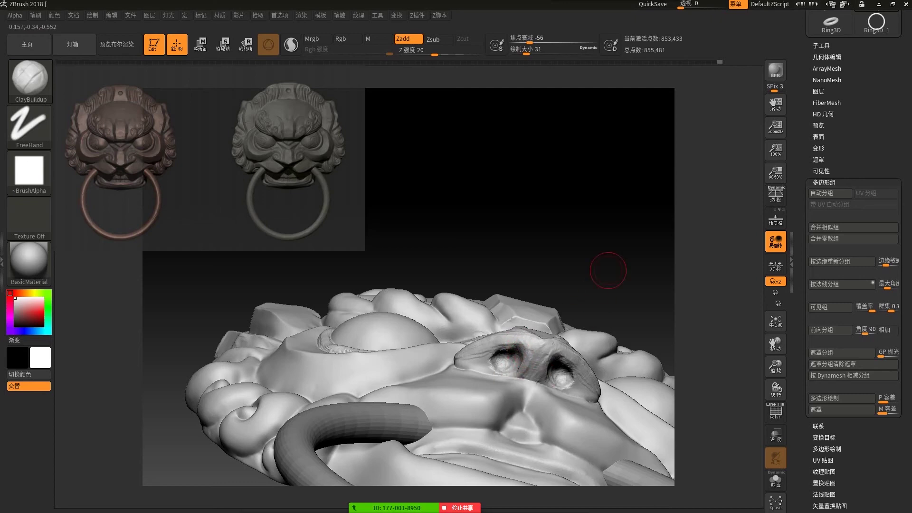
- Orbit close onto the nose and lower the brush size to 17 for nostril work
left_click_drag(608, 270, 522, 356)
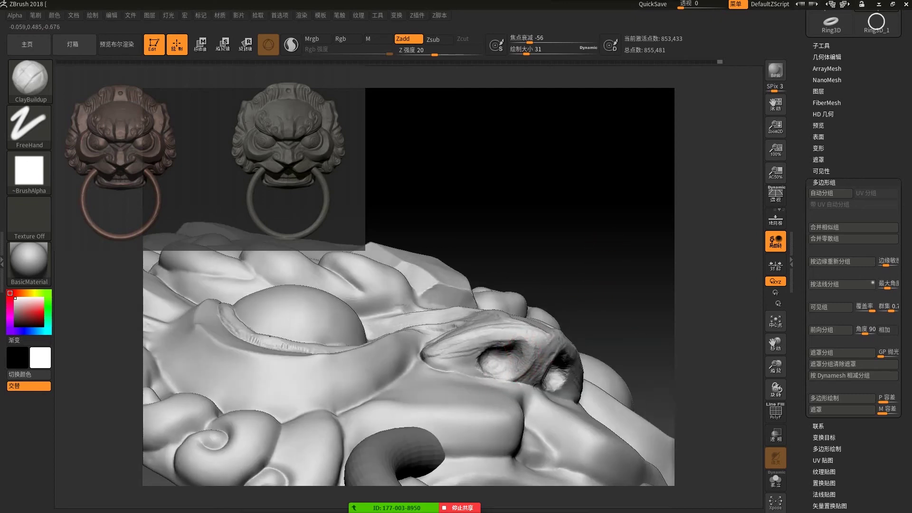
mouse_move(511, 342)
right_mouse_down()
mouse_move(499, 375)
mouse_move(546, 351)
right_mouse_up()
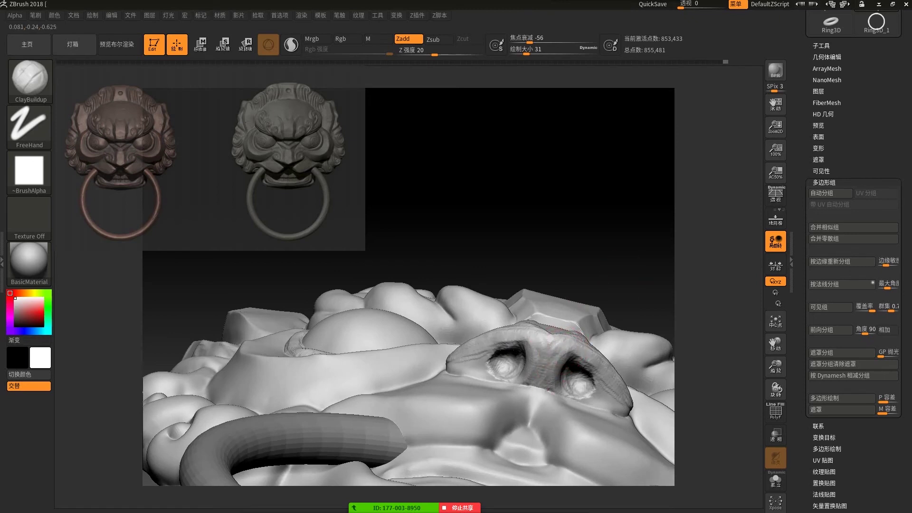
right_click_drag(570, 337, 525, 352)
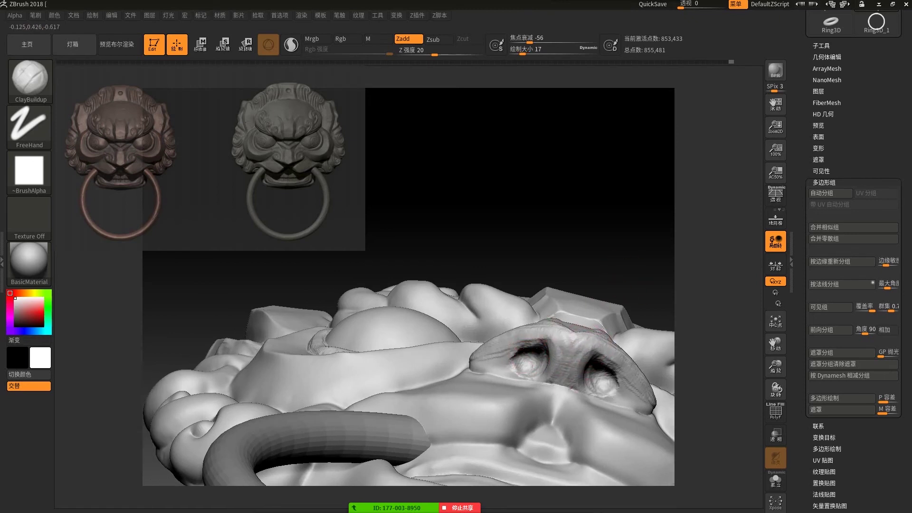
mouse_move(602, 255)
right_mouse_down()
mouse_move(522, 357)
mouse_move(484, 377)
right_mouse_up()
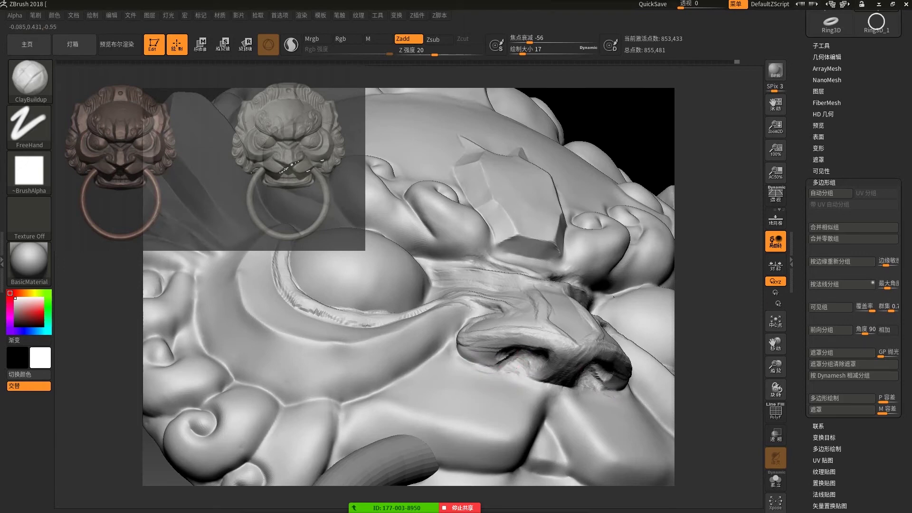
key("f")
left_click_drag(710, 315, 675, 304)
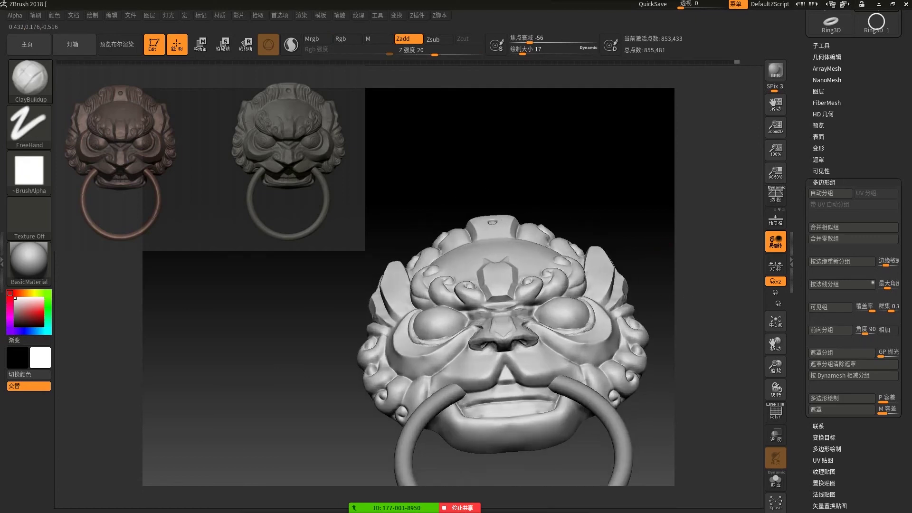
left_click_drag(710, 315, 712, 294)
scroll(489, 350, "up", 5)
- Sculpt deeper detail into both nostrils and orbit to check them
mouse_move(468, 346)
left_mouse_down()
mouse_move(463, 351)
mouse_move(471, 338)
mouse_move(463, 352)
mouse_move(423, 354)
left_mouse_up()
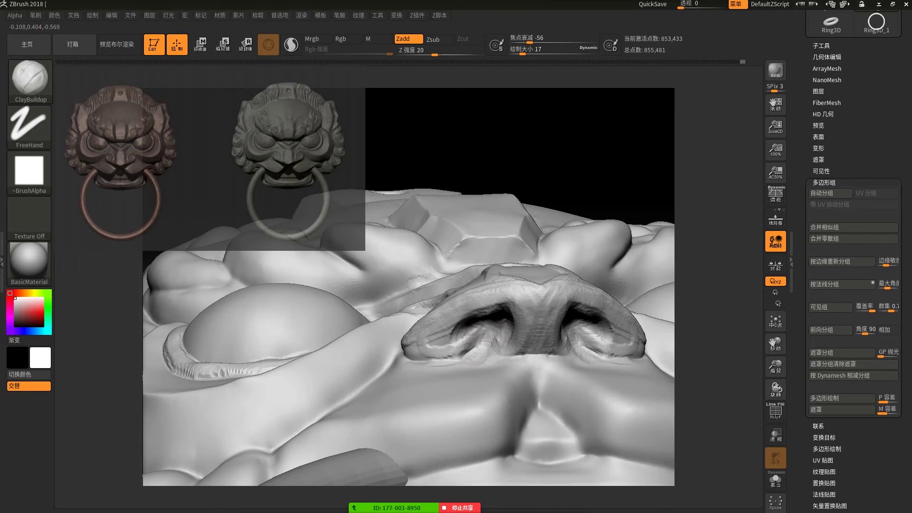
mouse_move(597, 142)
left_mouse_down()
mouse_move(437, 336)
mouse_move(441, 349)
left_mouse_up()
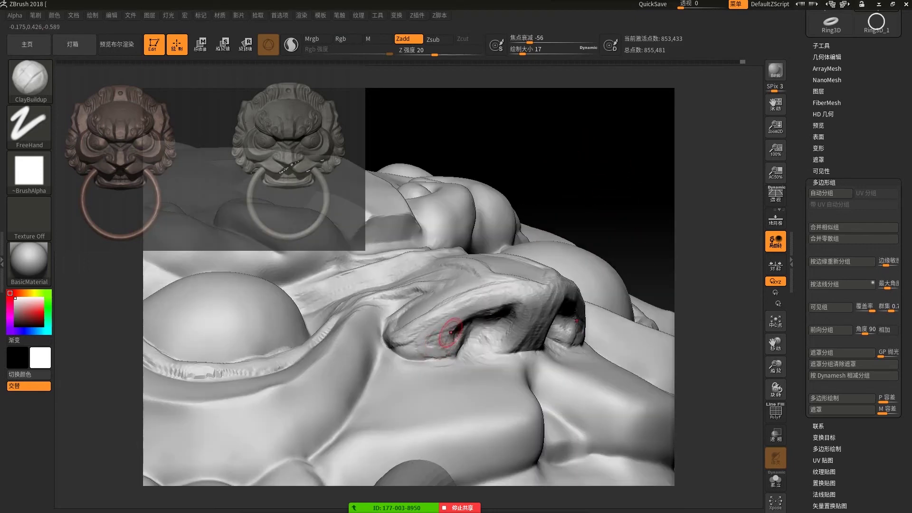
left_click_drag(594, 190, 452, 328)
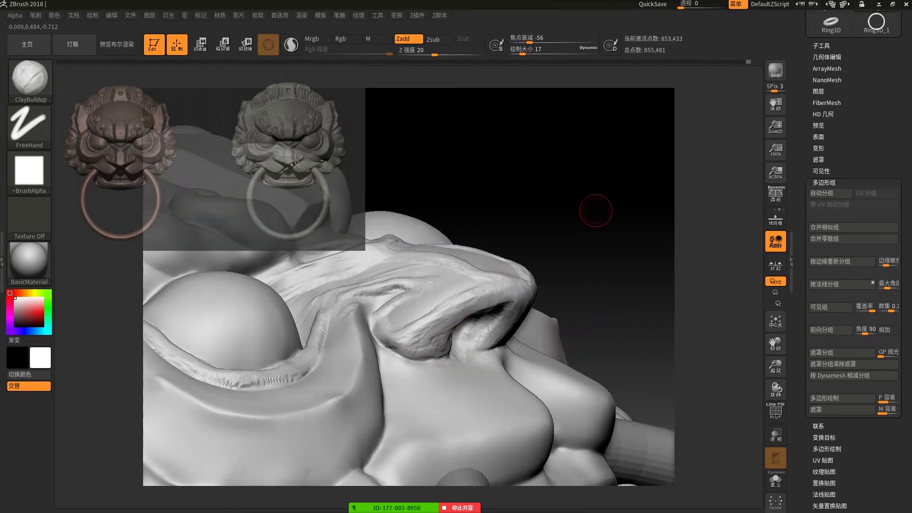
left_click_drag(594, 208, 446, 360)
key("shift")
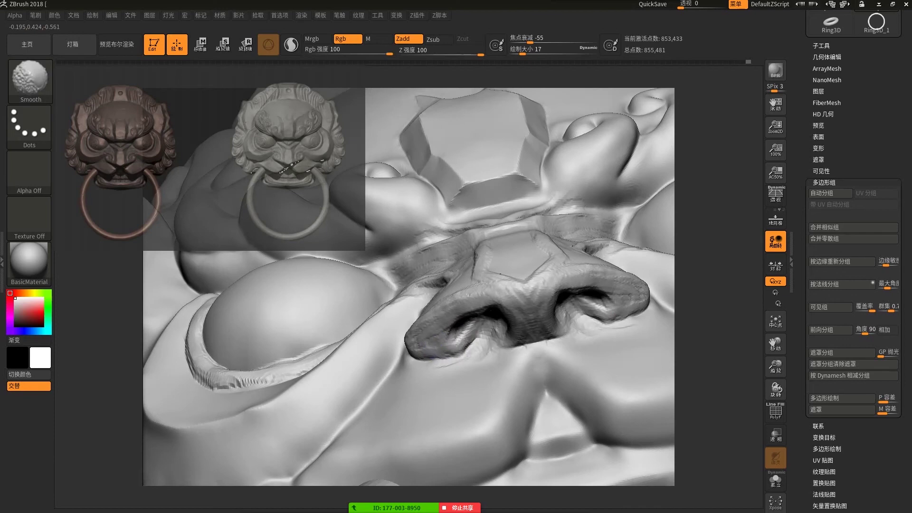
key("shift")
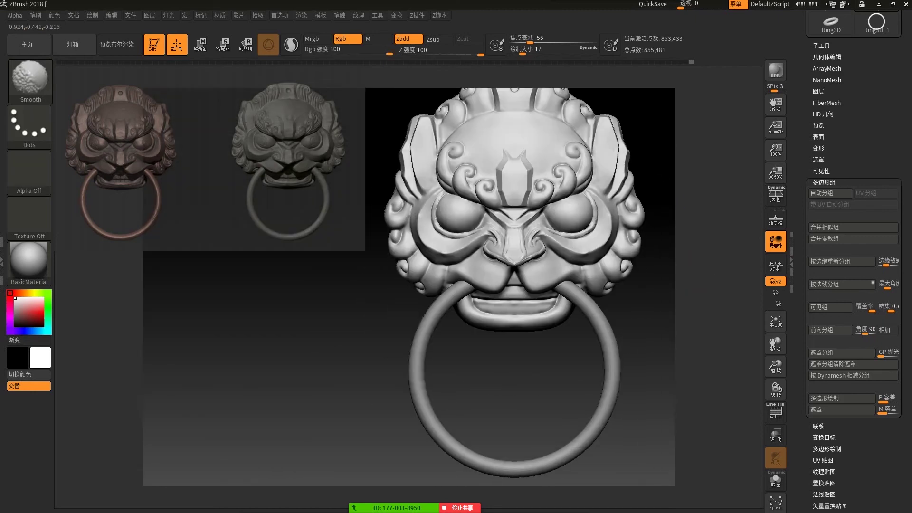
mouse_move(676, 259)
left_mouse_down()
mouse_move(679, 285)
mouse_move(530, 316)
left_mouse_up()
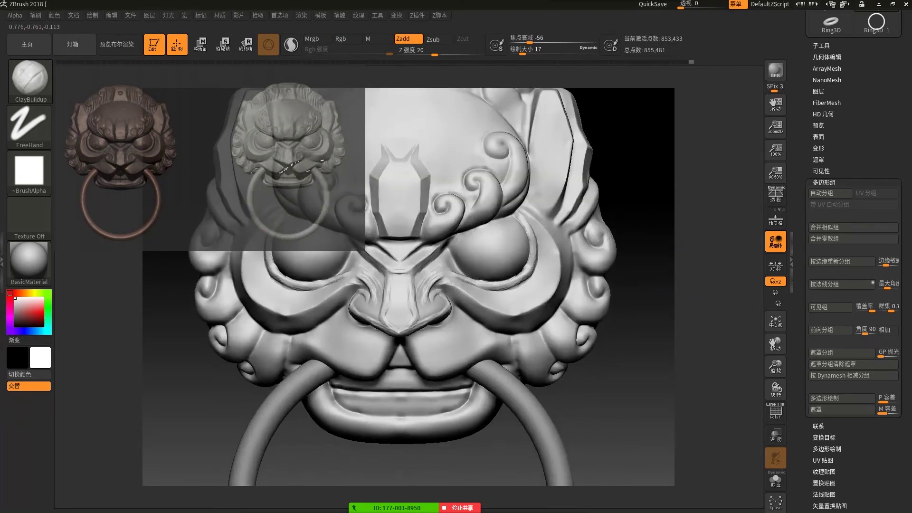
- Zoom onto the nose folds, enlarge the brush to 37 and build up streaks beside the nose
key("shift")
mouse_move(682, 266)
left_mouse_down("alt")
mouse_move(682, 309)
mouse_move(717, 294)
left_mouse_up("alt")
key("bracketleft")
left_click_drag(550, 259, 593, 289)
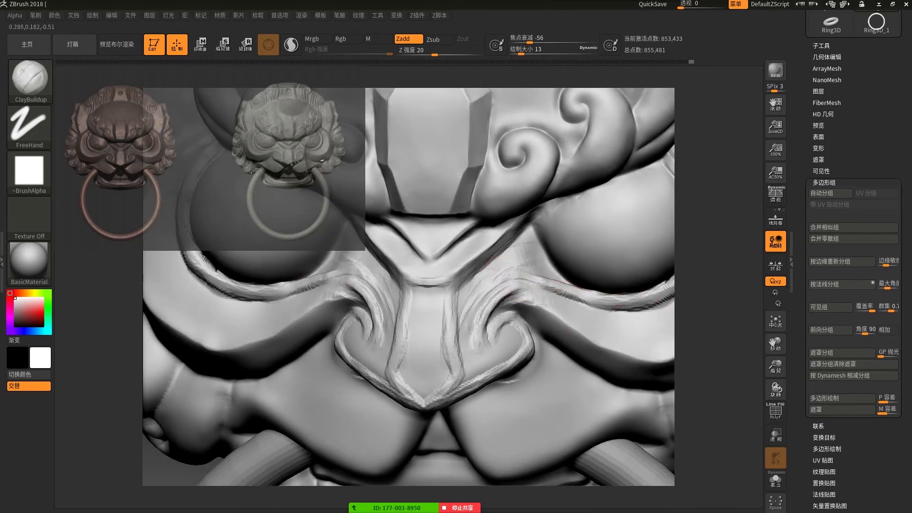
key("bracketright")
left_click_drag(672, 264, 663, 314, "alt")
key("bracketright")
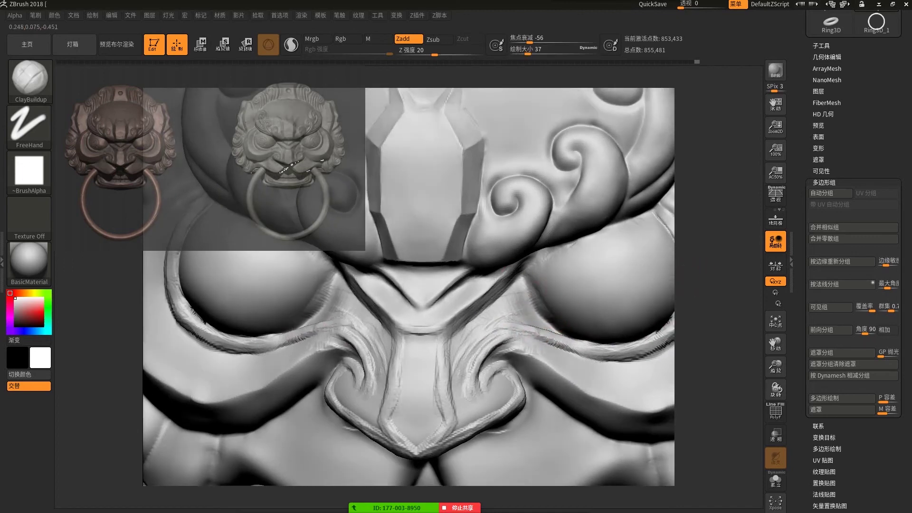
left_click_drag(539, 305, 529, 285)
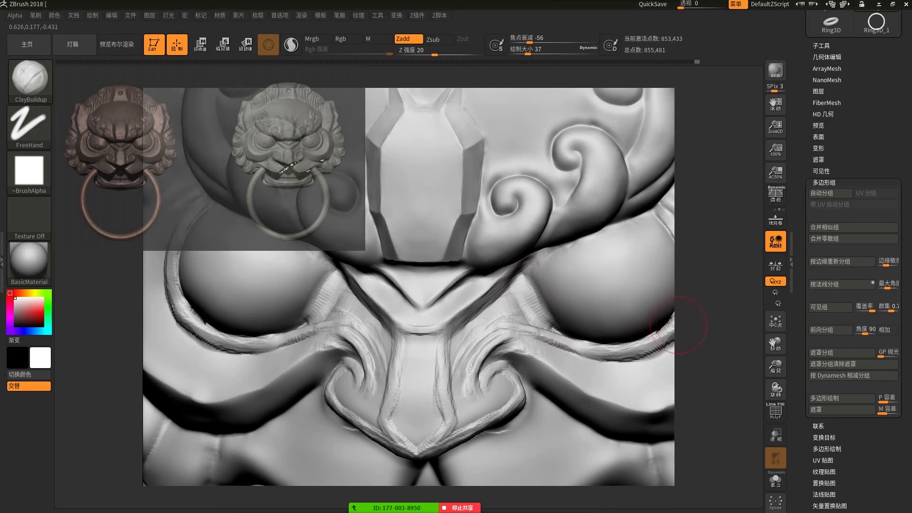
- Add more streaks to the nose-bridge folds and reduce the brush size to 29
right_click_drag(651, 328, 570, 326)
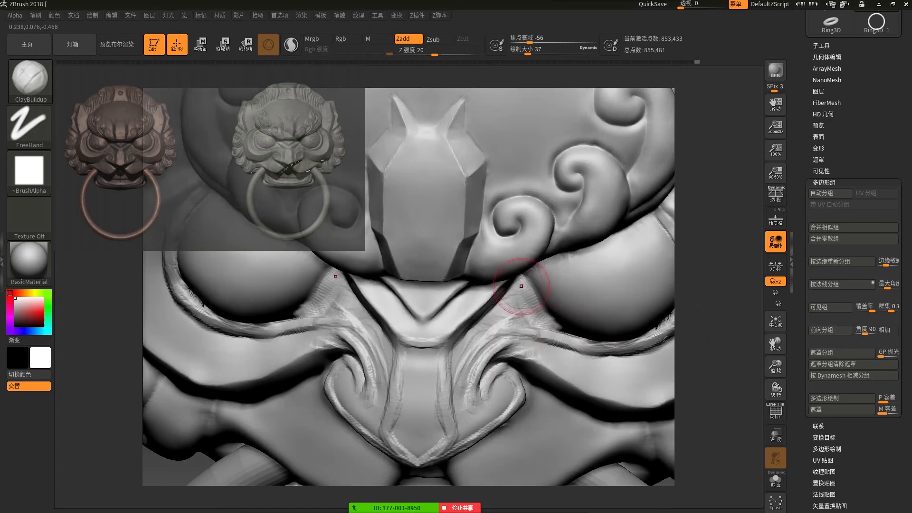
left_click_drag(524, 286, 519, 290)
key("f")
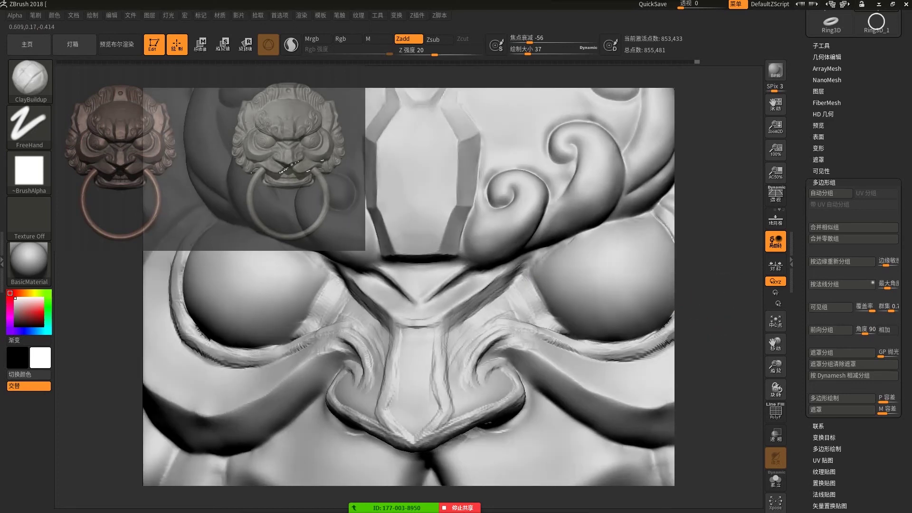
right_click_drag(676, 274, 548, 308, "ctrl")
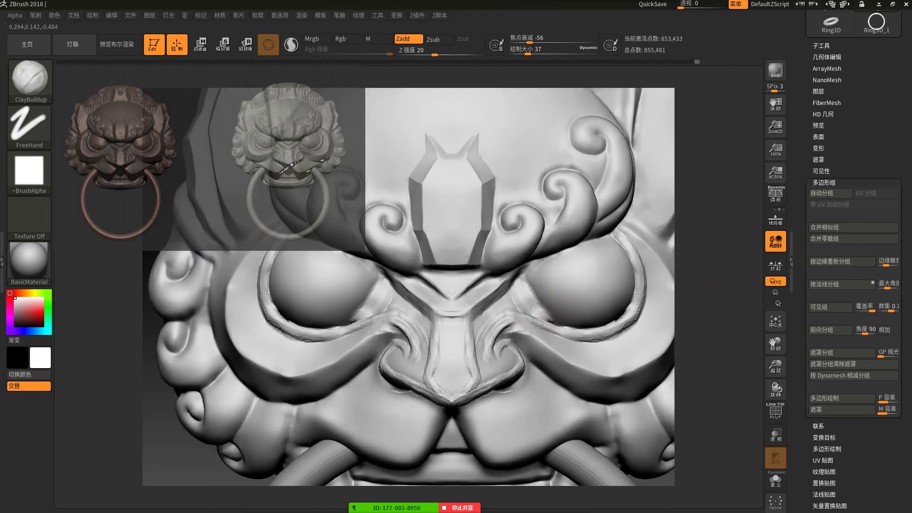
mouse_move(548, 308)
right_mouse_down()
mouse_move(563, 340)
mouse_move(641, 313)
right_mouse_up()
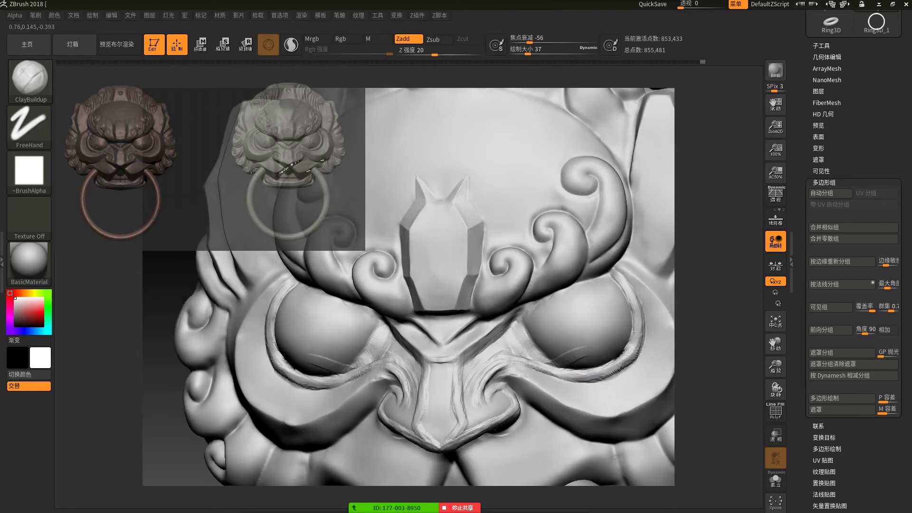
key("bracketleft")
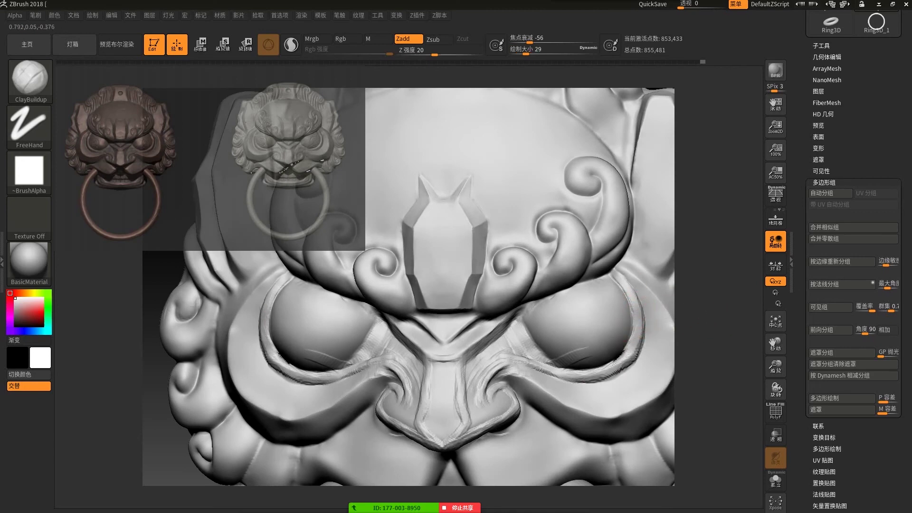
right_click_drag(603, 299, 570, 301)
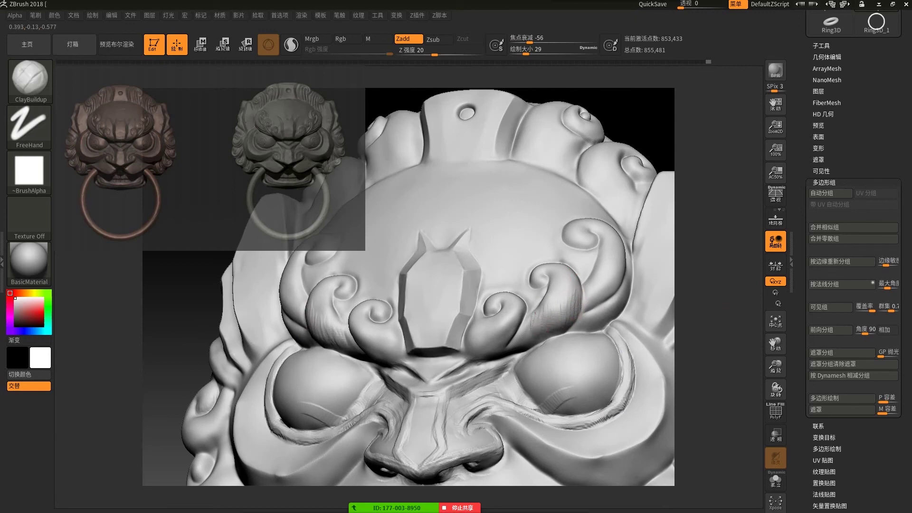
- Sculpt hair-like strands on the right forehead curl at size 33, mirrored to the left
right_click_drag(523, 329, 597, 301)
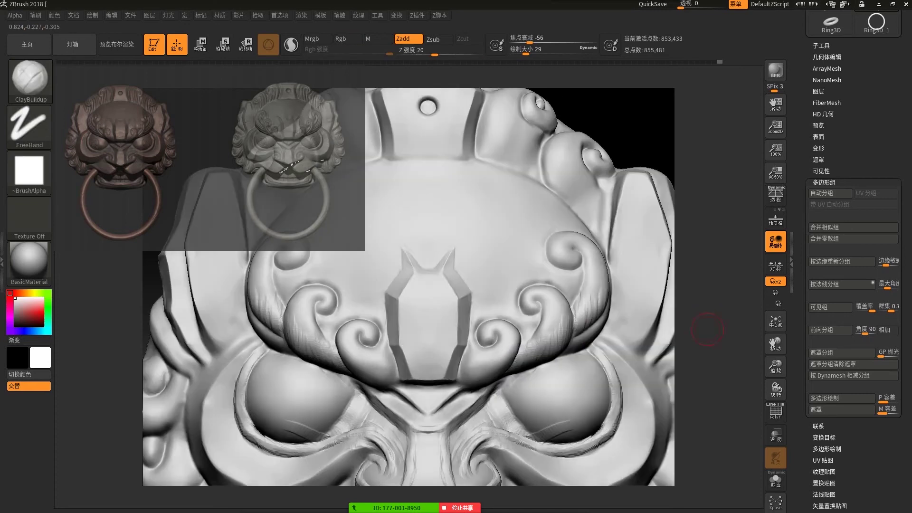
mouse_move(687, 322)
right_mouse_down("alt")
mouse_move(687, 361)
mouse_move(687, 304)
mouse_move(608, 314)
right_mouse_up("alt")
left_click_drag(604, 297, 577, 351)
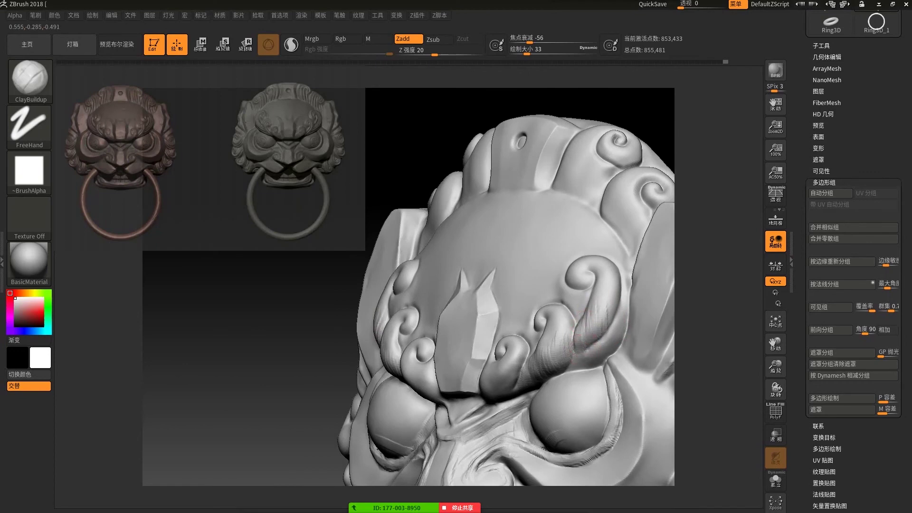
mouse_move(589, 332)
right_mouse_down()
mouse_move(589, 294)
mouse_move(603, 332)
right_mouse_up()
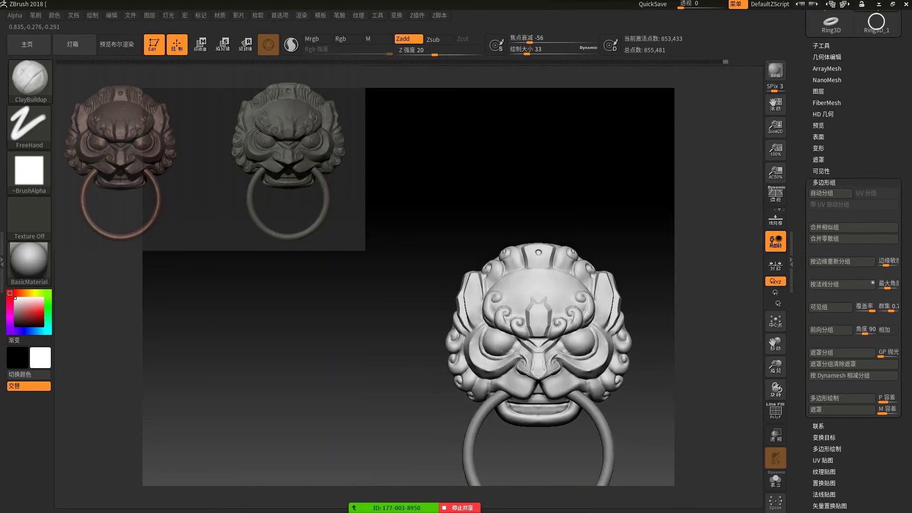
right_click_drag(647, 361, 647, 295, "alt")
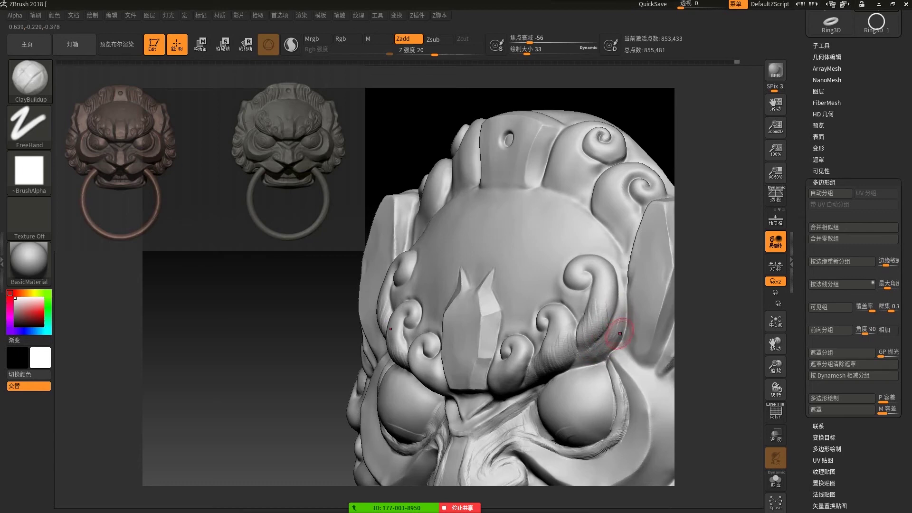
mouse_move(609, 342)
right_mouse_down("alt")
mouse_move(584, 311)
mouse_move(690, 354)
right_mouse_up("alt")
- Select the Move brush and frame the lion head in a straight front view
key("b")
key("m")
key("v")
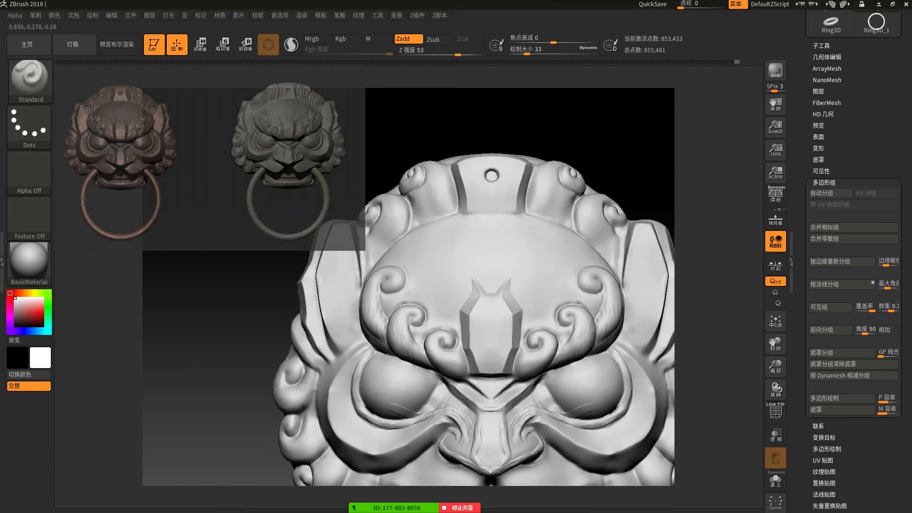
left_click_drag(684, 350, 619, 333)
key("s")
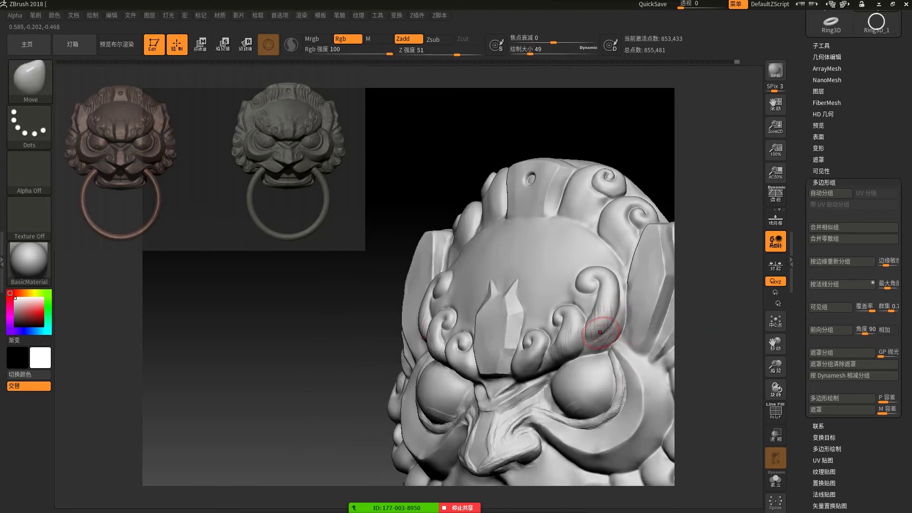
left_click_drag(708, 328, 675, 285, "shift")
key("f")
right_click_drag(667, 285, 667, 214, "ctrl")
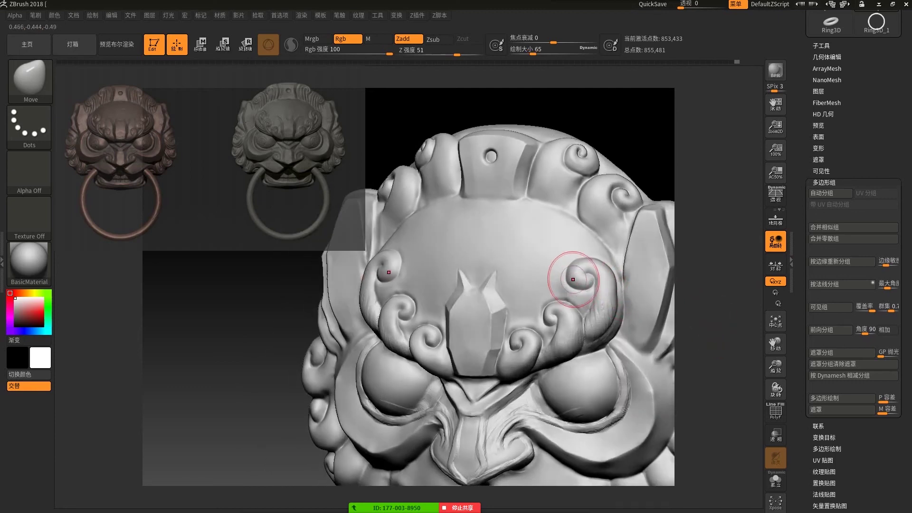
- Adjust the brush size and zoom in close on the nose and brow area
key("bracketright")
mouse_move(631, 272)
left_mouse_down()
mouse_move(579, 275)
mouse_move(612, 292)
left_mouse_up()
key("bracketleft")
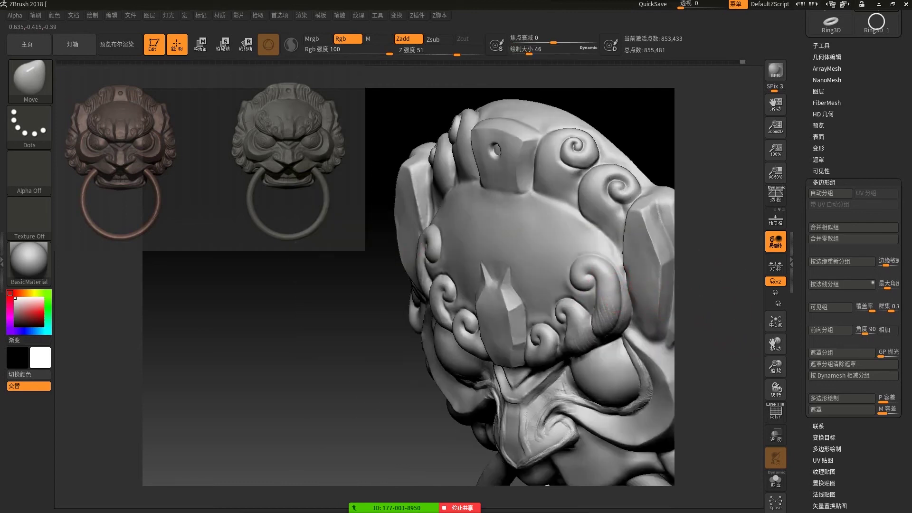
left_click_drag(619, 294, 590, 283)
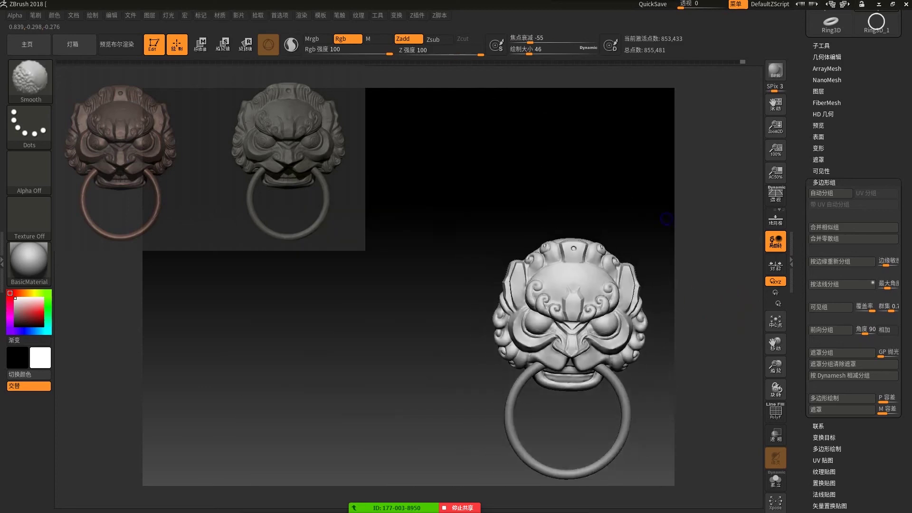
mouse_move(694, 332)
left_mouse_down("alt")
mouse_move(696, 294)
mouse_move(471, 314)
left_mouse_up("alt")
key("bracketleft")
left_click_drag(649, 294, 535, 338, "alt")
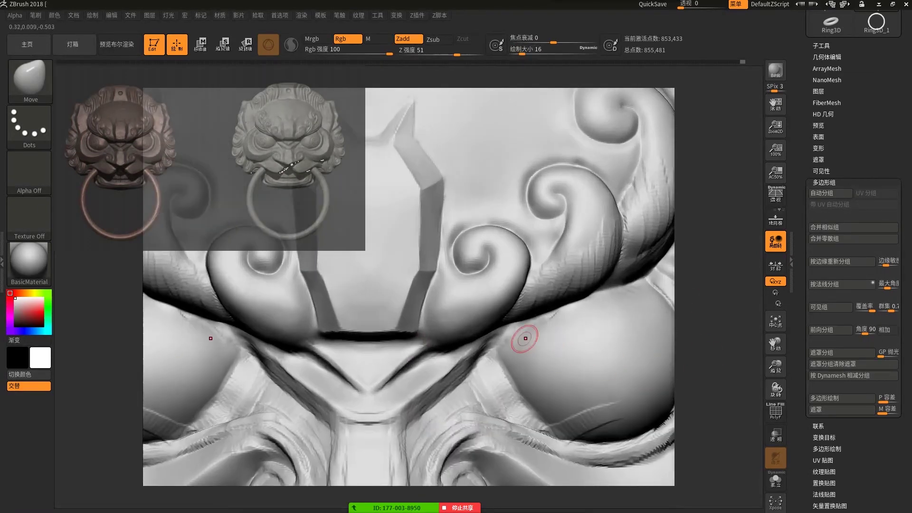
- Switch to the Standard brush at size 7, angled on the crease between the brows
key("b")
key("s")
key("t")
left_click_drag(691, 315, 451, 291, "alt")
key("bracketleft")
key("bracketleft")
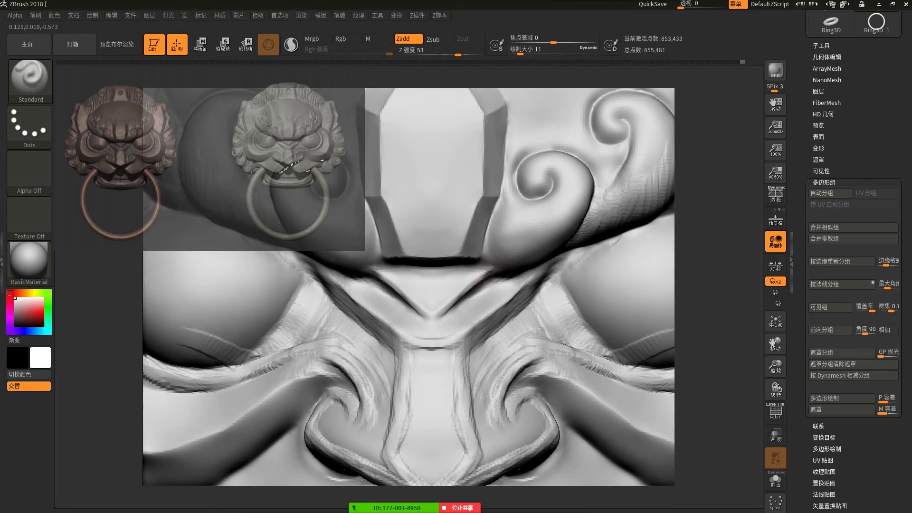
key("bracketleft")
key("bracketleft")
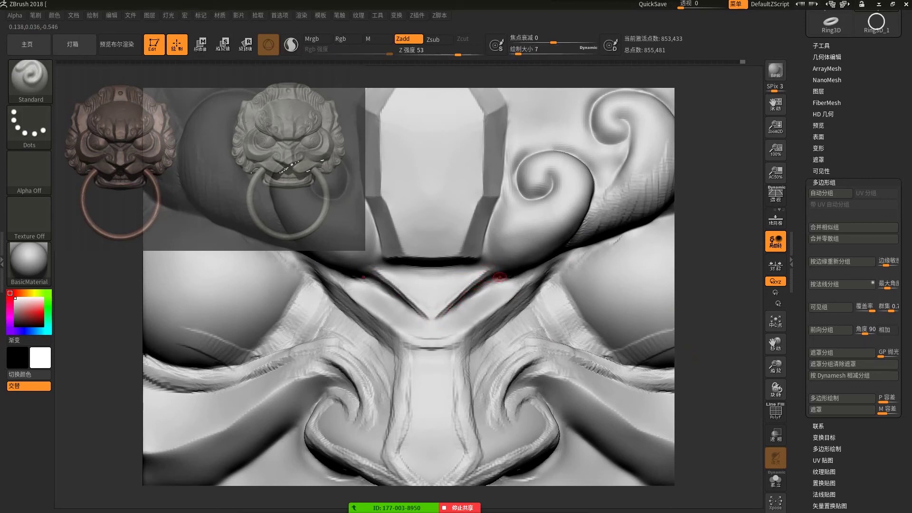
right_click_drag(499, 276, 427, 247)
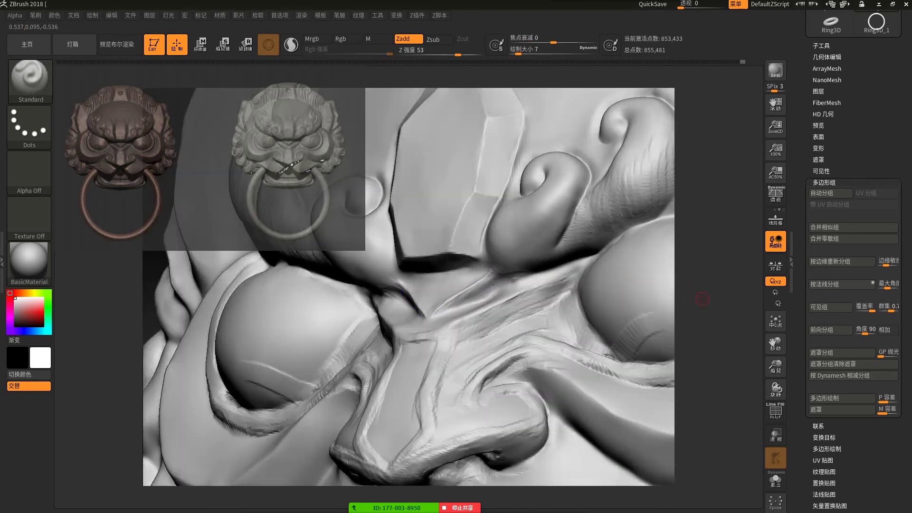
- Deepen the V-shaped brow crease down to its tip with the Standard brush
right_click_drag(427, 323, 485, 281, "shift")
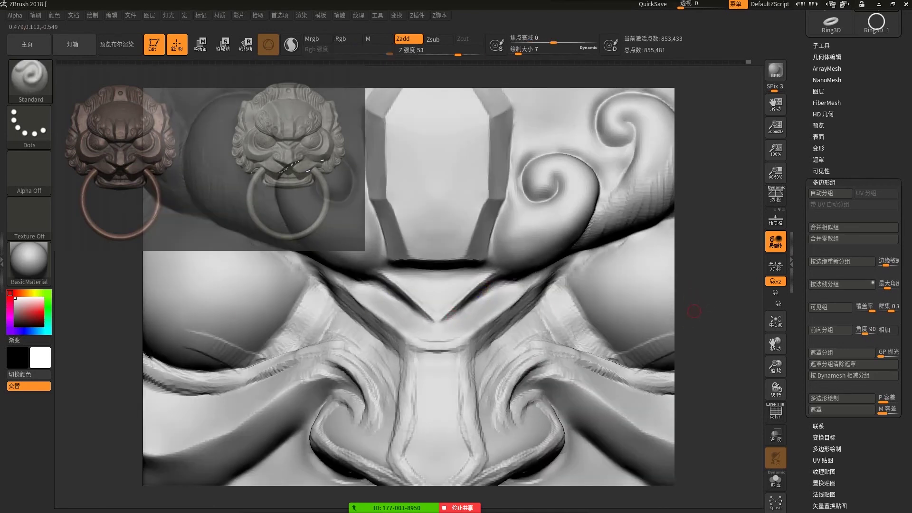
right_click_drag(694, 311, 444, 325, "ctrl")
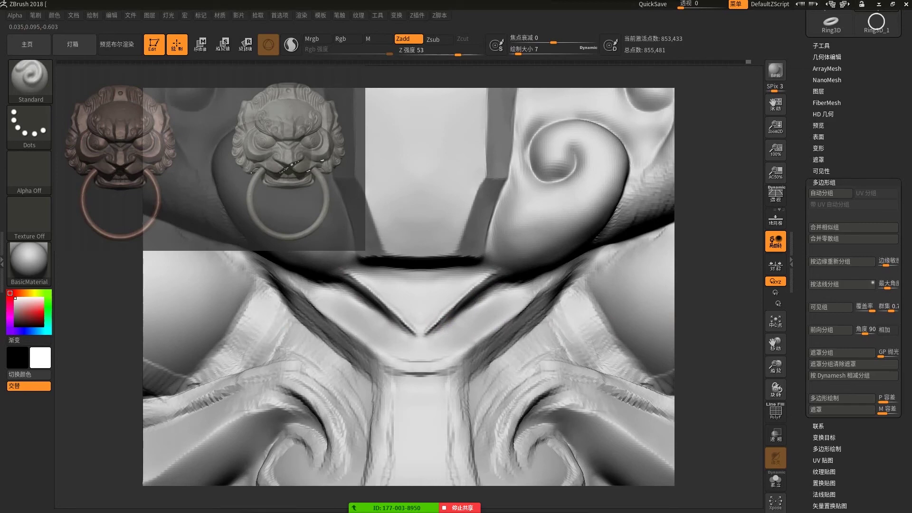
left_click_drag(441, 317, 420, 334)
- Lay a smoothed ClayBuildup fold across the top of the nose bridge
key("b")
key("c")
key("b")
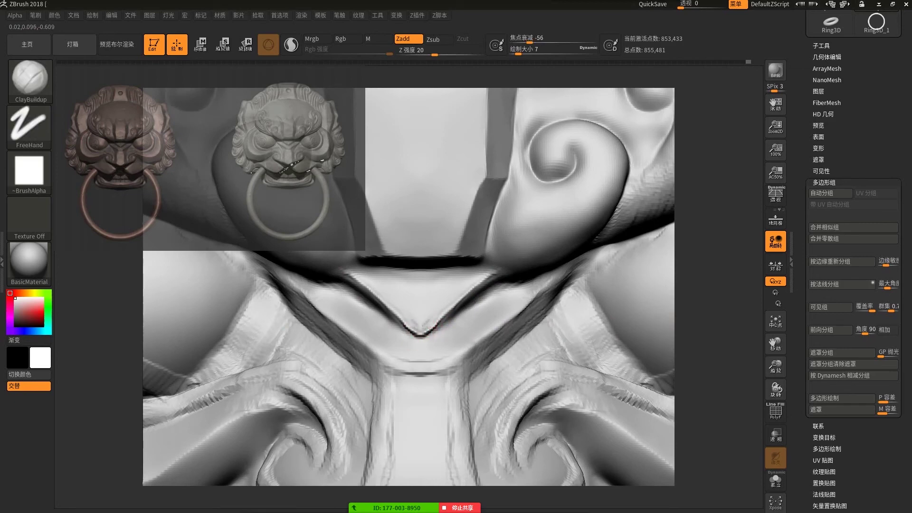
key("shift")
left_click_drag(682, 321, 532, 305)
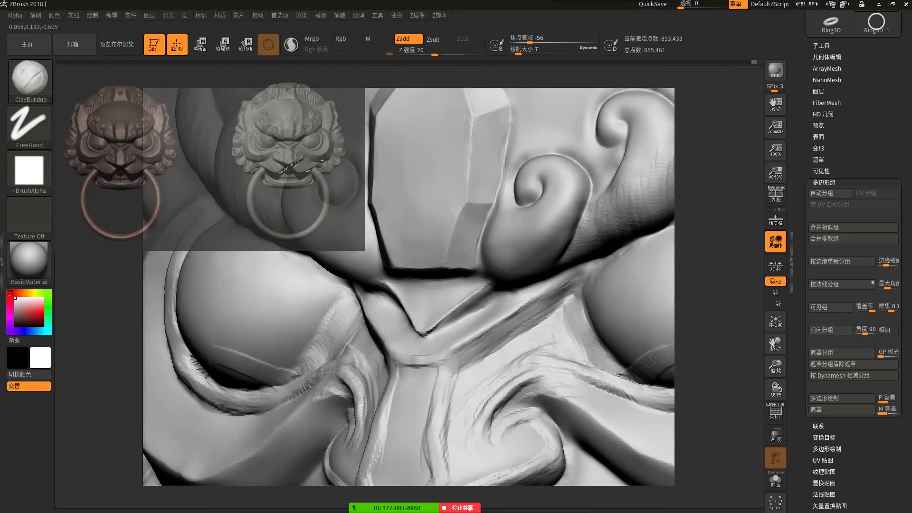
right_click_drag(446, 358, 421, 358)
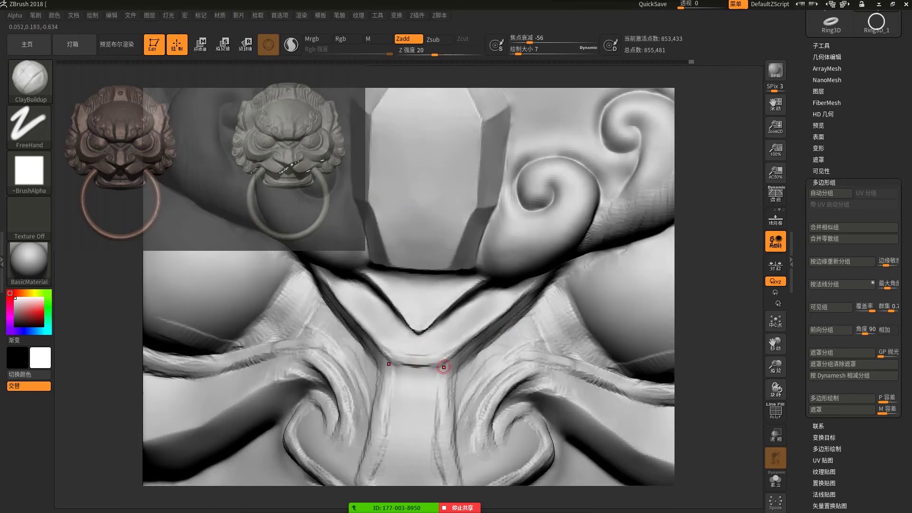
key("shift")
left_click_drag(400, 366, 431, 368)
- Realign to a symmetric front view and select the Move brush at size 17
right_click_drag(701, 355, 634, 335)
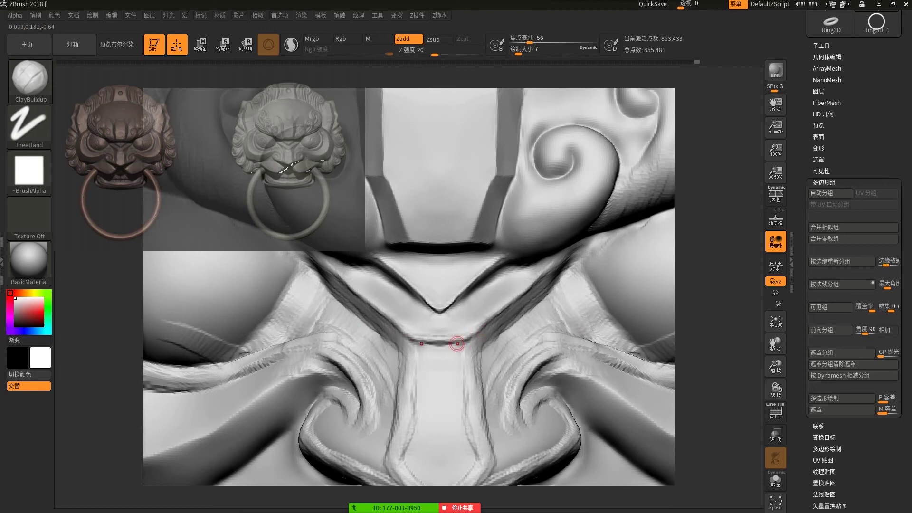
key("b")
key("m")
key("v")
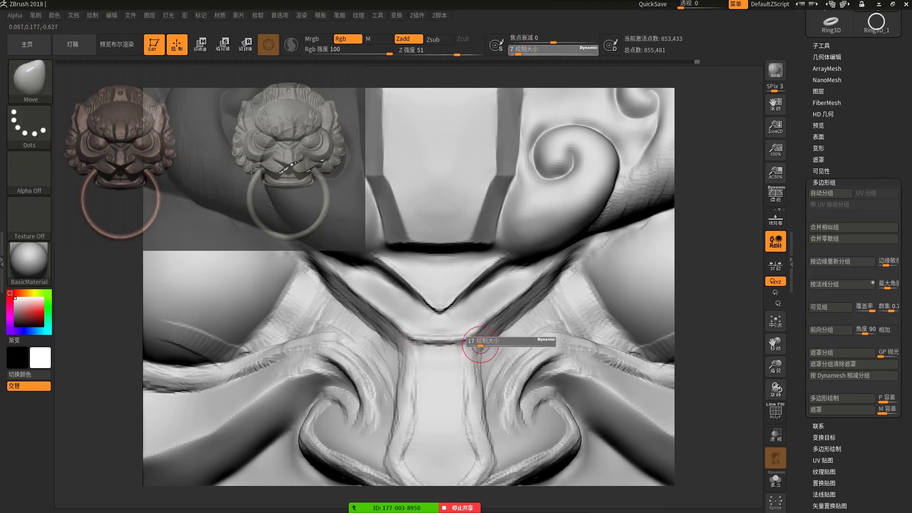
- Set the Move brush to about size 20 and nudge the folds around the V crease
right_click_drag(439, 341, 468, 336)
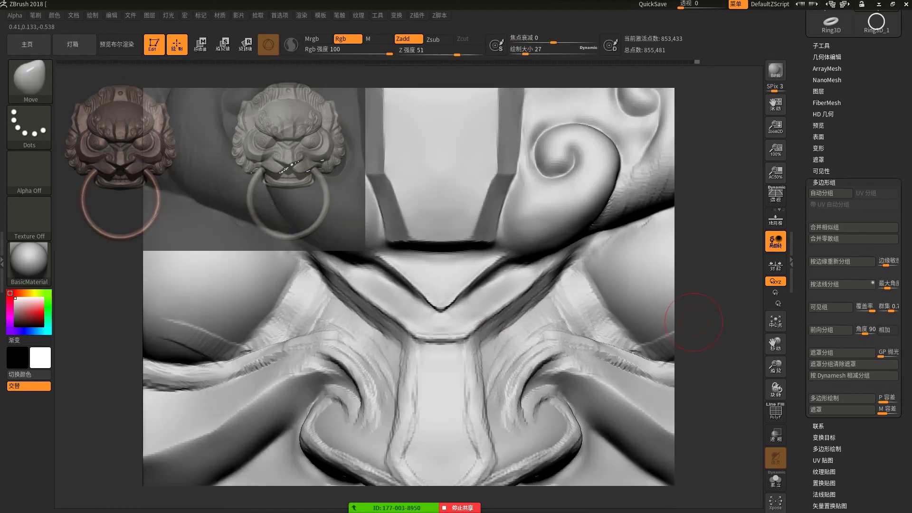
right_click_drag(589, 309, 600, 318)
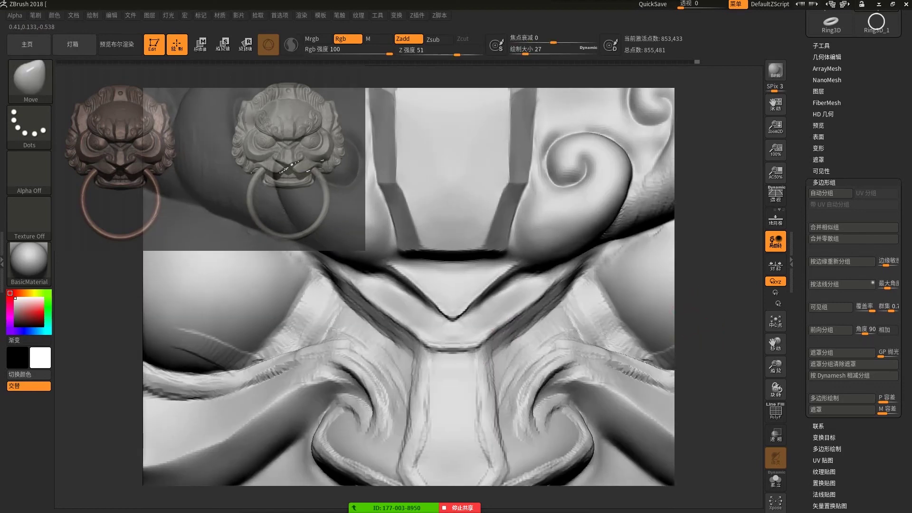
key("bracketleft")
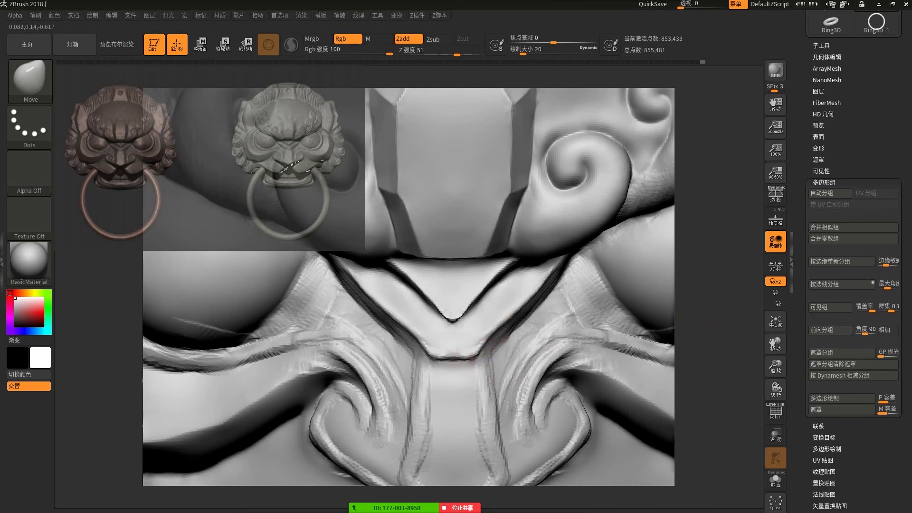
left_click_drag(700, 332, 508, 342)
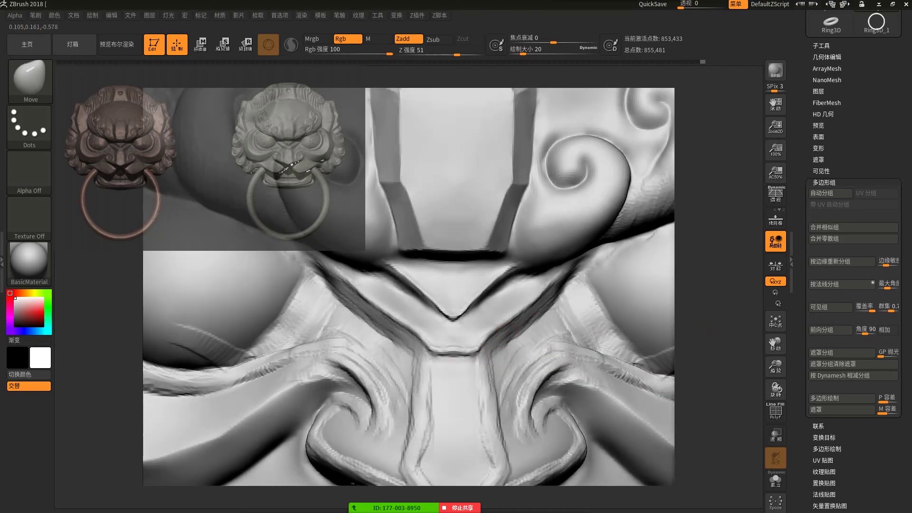
- Reframe the head, zoom back to the brow and nose, and resize the brush
key("f")
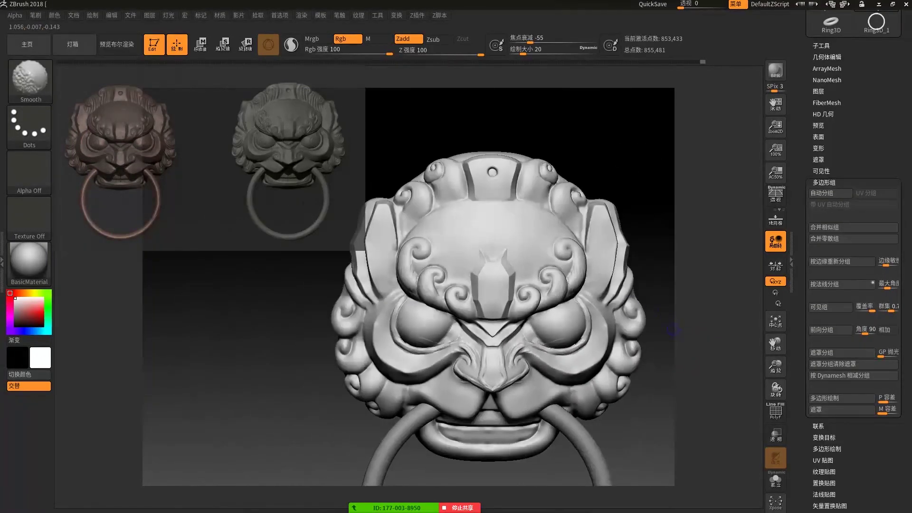
left_click_drag(665, 319, 664, 301, "alt")
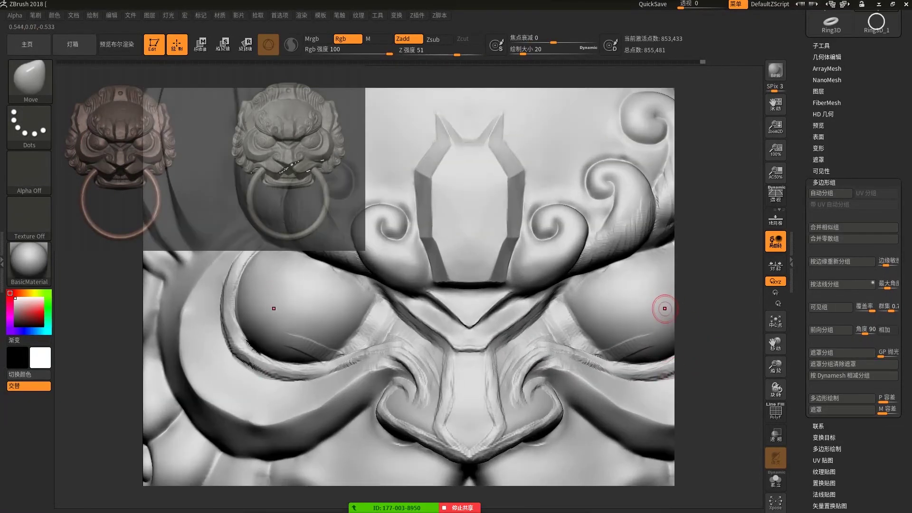
key("s")
left_click_drag(503, 328, 518, 327)
key("f")
left_click_drag(651, 215, 650, 180, "alt")
key("s")
left_click_drag(479, 314, 468, 332)
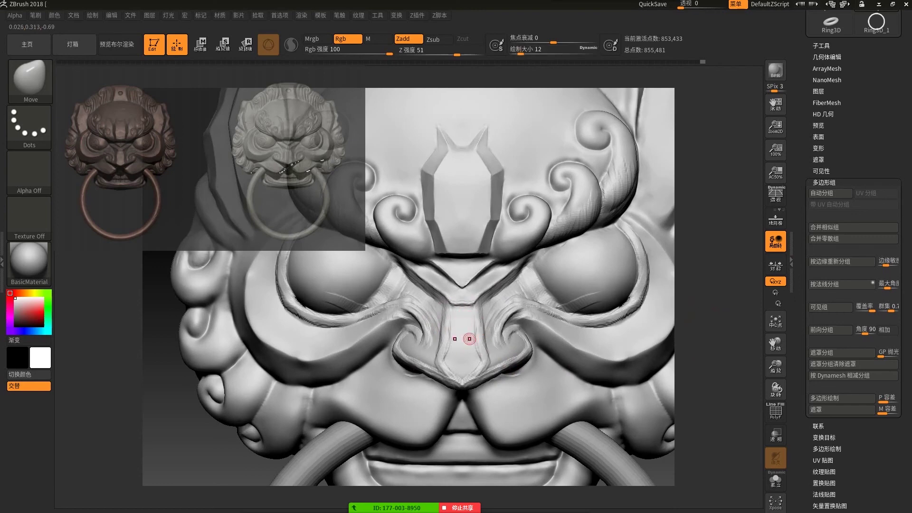
- Switch to the Standard brush (size 12, intensity 53) and view the nose from the side
key("b")
key("s")
key("t")
left_click_drag(667, 264, 667, 228, "alt")
left_click_drag(466, 258, 499, 258)
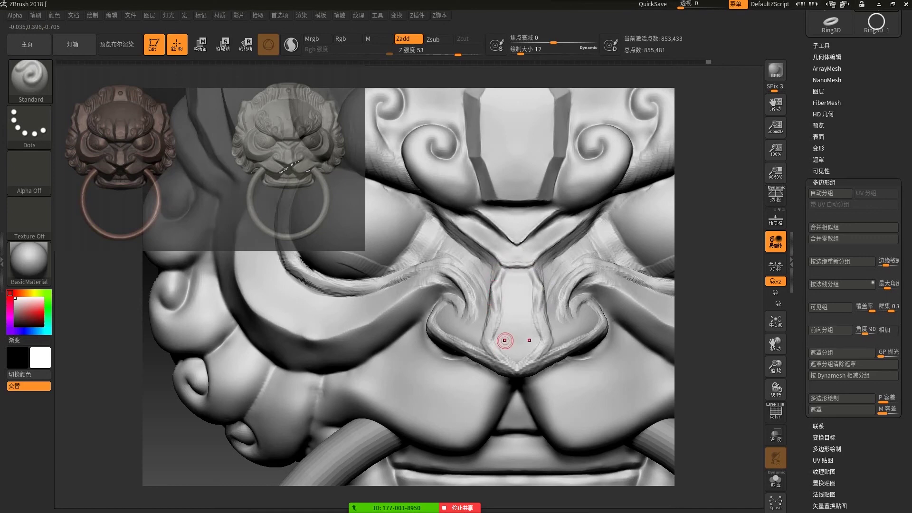
- Carve a groove and raise ridges down both sides of the nose bridge
mouse_move(503, 332)
left_mouse_down()
mouse_move(505, 315)
mouse_move(494, 309)
left_mouse_up()
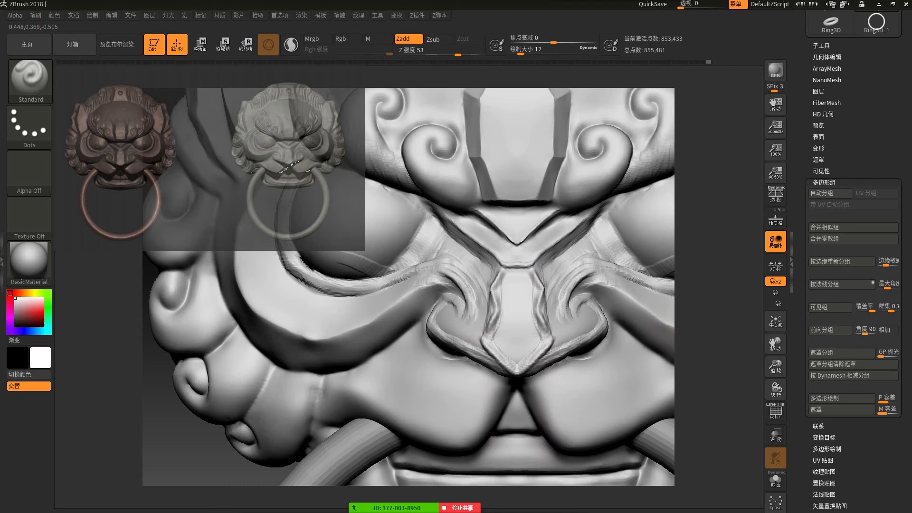
key("ctrl")
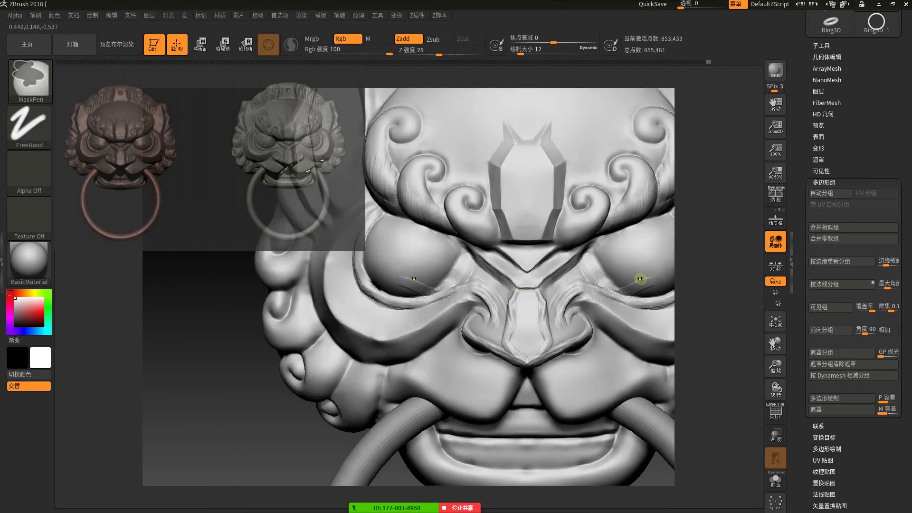
right_click_drag(494, 304, 500, 266, "ctrl")
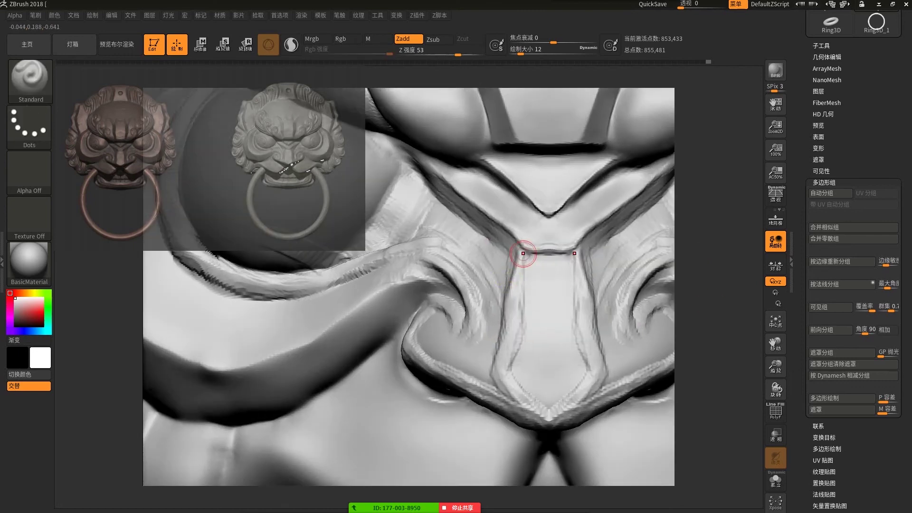
key("ctrl")
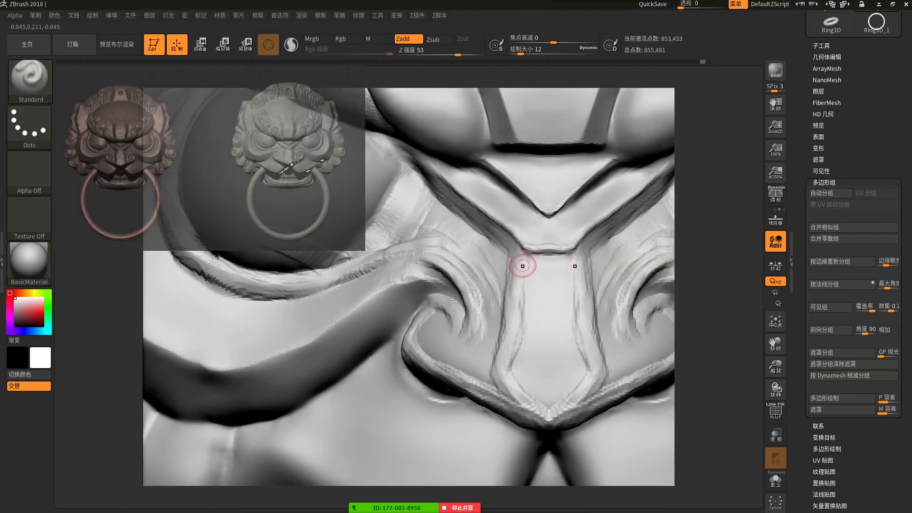
mouse_move(524, 245)
left_mouse_down()
mouse_move(522, 329)
mouse_move(537, 415)
left_mouse_up()
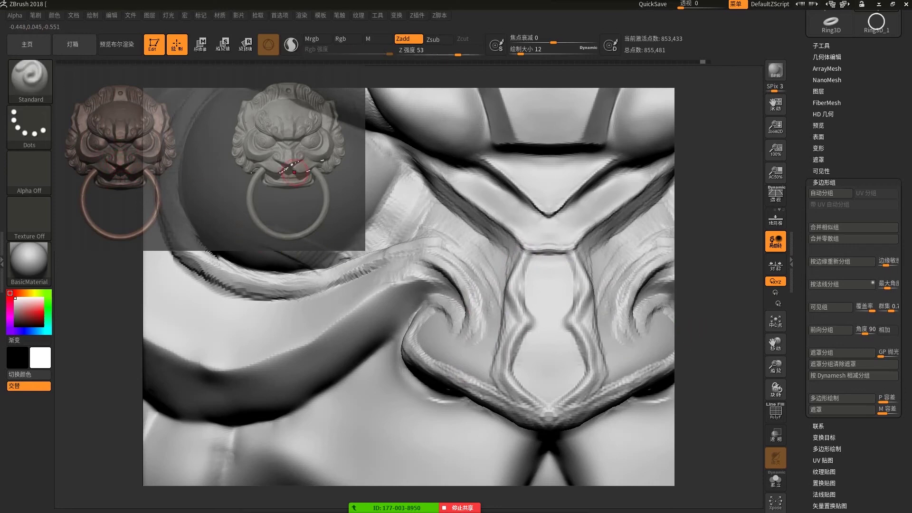
key("f")
- Lower the brush strength and define both mirrored nose-bridge ridges
key("ctrl")
left_click_drag(722, 208, 498, 236, "alt")
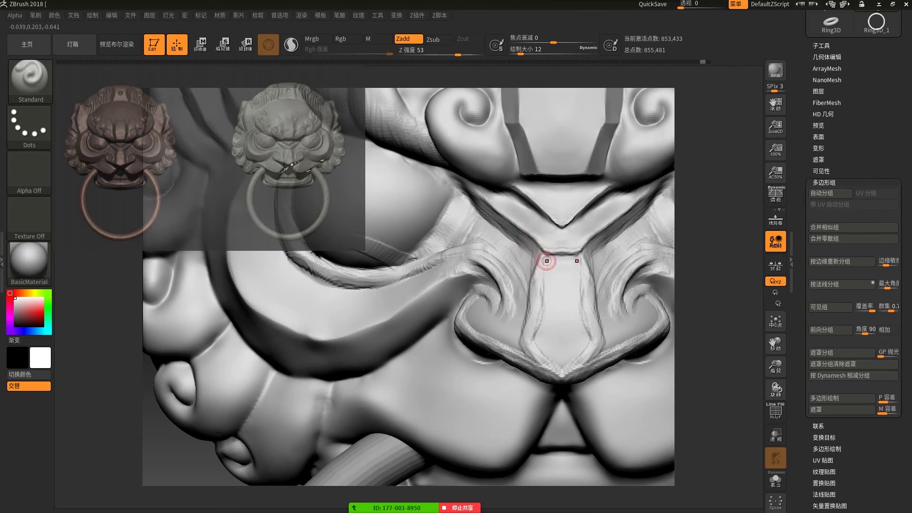
right_click(542, 250)
left_click_drag(589, 290, 577, 295)
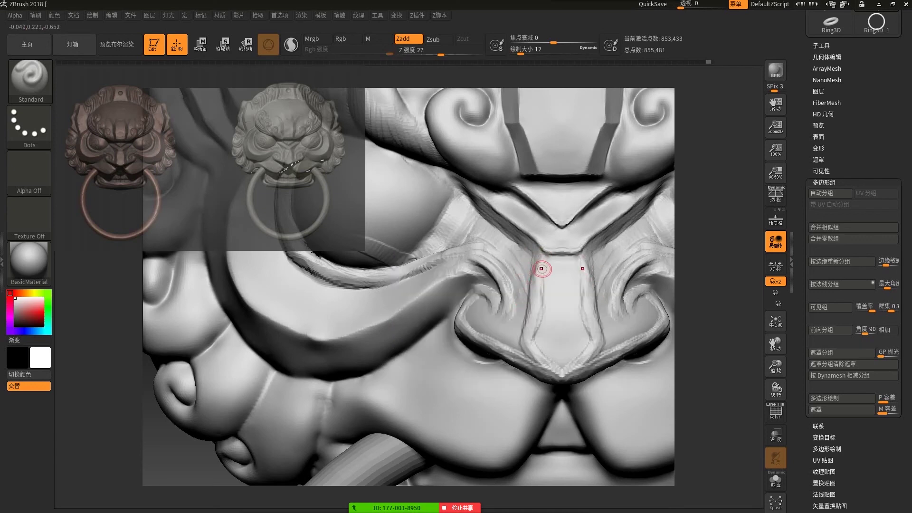
key("ctrl")
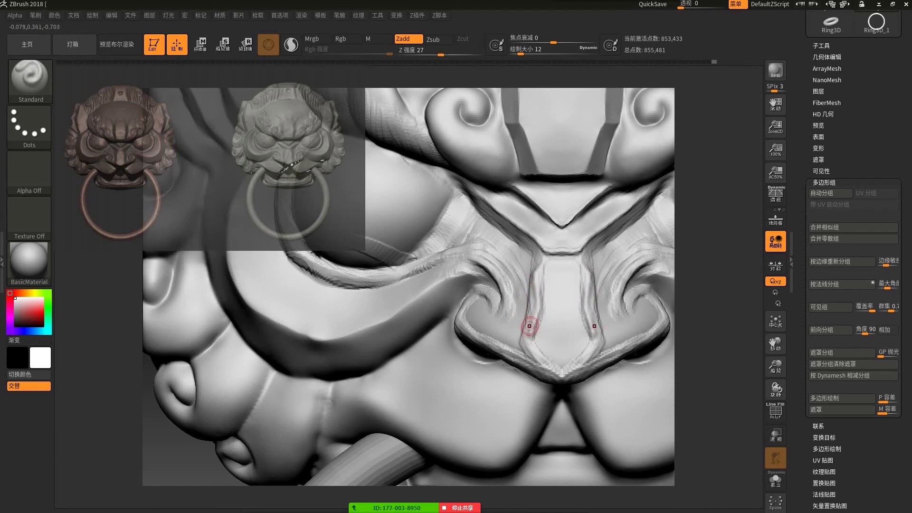
left_click_drag(530, 333, 534, 351)
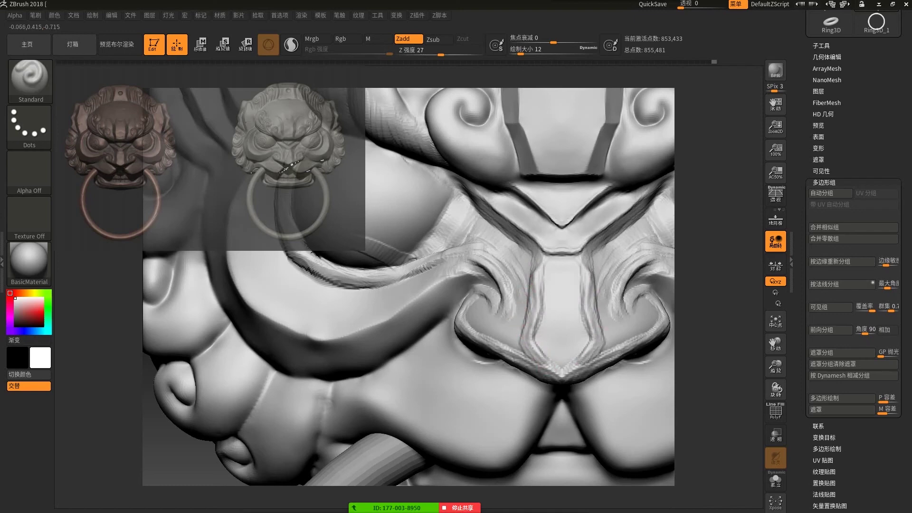
- Frame the face front-on and select ClayBuildup at brush size 17
key("f")
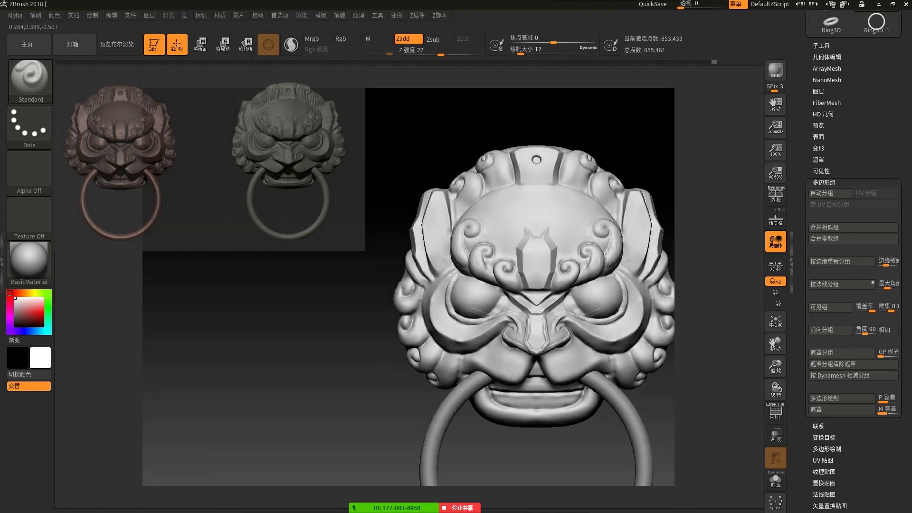
mouse_move(656, 210)
left_mouse_down("alt")
mouse_move(702, 292)
mouse_move(691, 307)
left_mouse_up("alt")
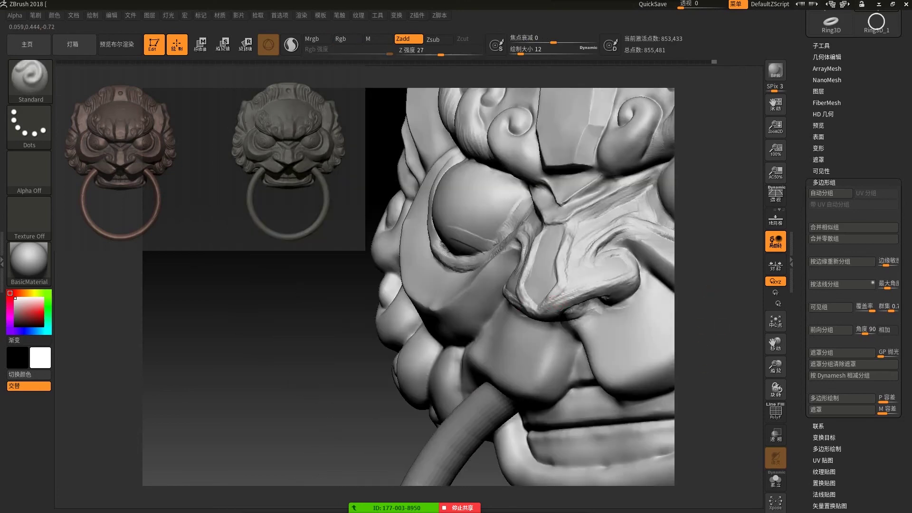
left_click_drag(686, 258, 673, 313)
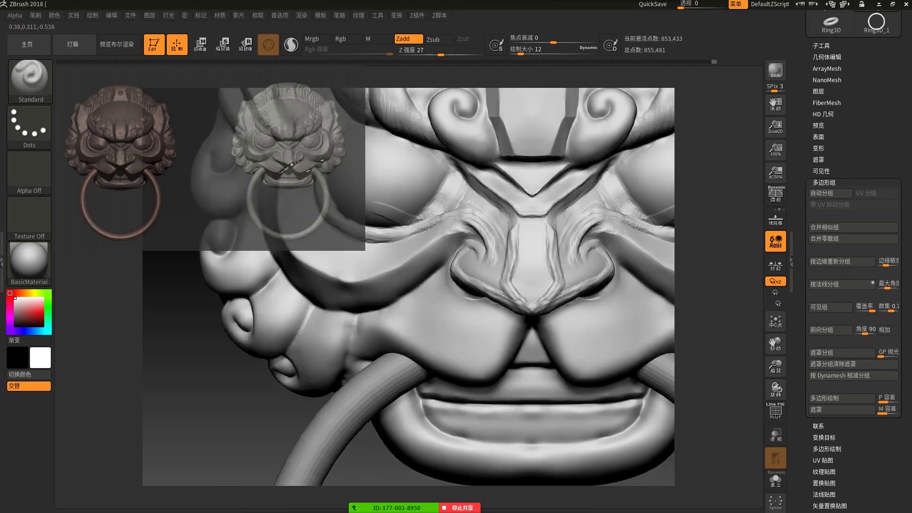
key("b")
key("c")
key("b")
key("s")
key("s")
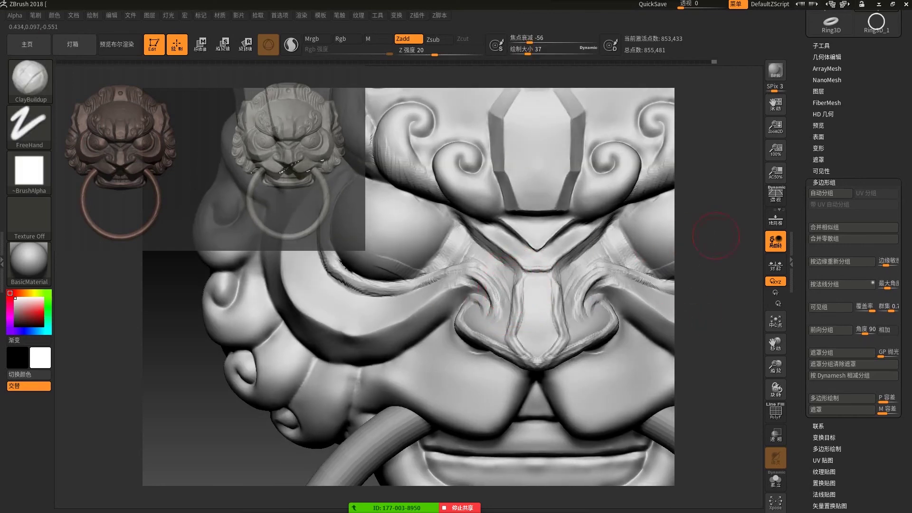
left_click_drag(712, 228, 694, 237)
key("s")
left_click_drag(513, 285, 507, 285)
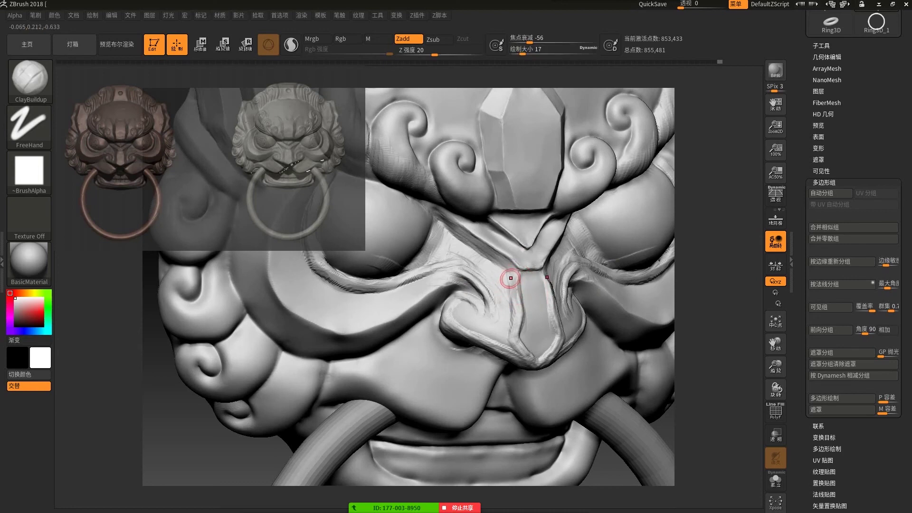
- Build up mirrored creases along both sides of the nose bridge
left_click_drag(513, 285, 505, 280)
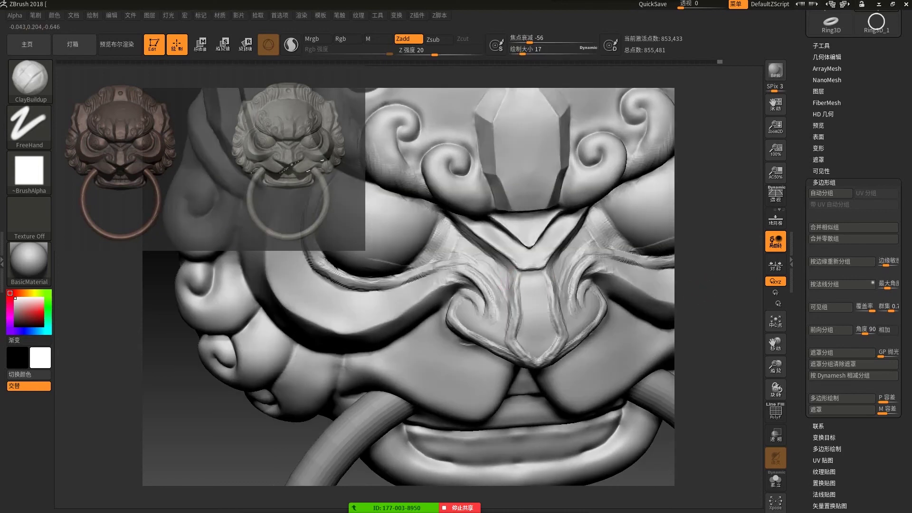
mouse_move(518, 280)
left_mouse_down()
mouse_move(510, 306)
mouse_move(545, 277)
left_mouse_up()
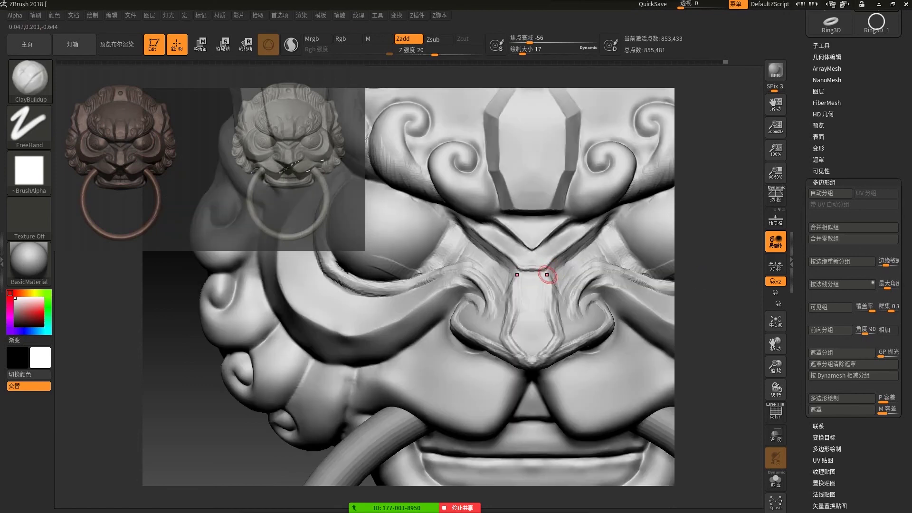
left_click_drag(546, 312, 551, 340)
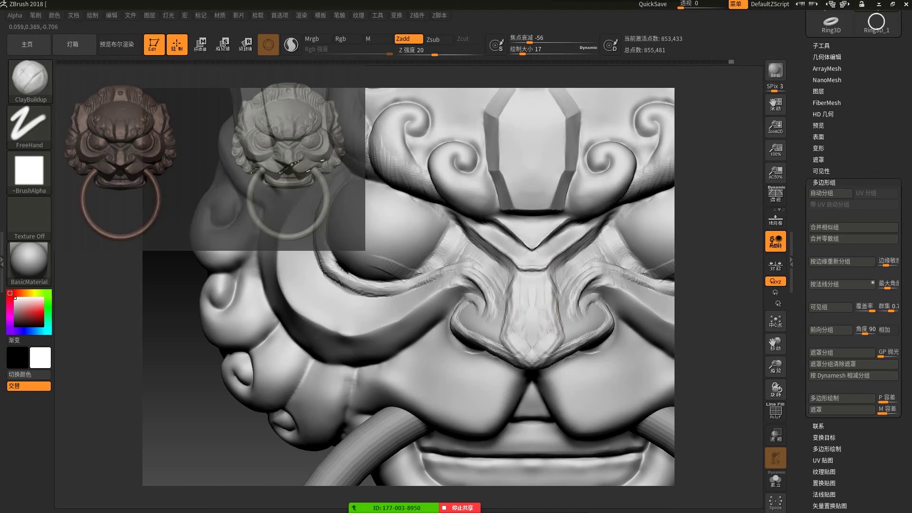
key("shift")
- Smooth the nose-bridge creases at brush size 23, then reduce it to 18
right_click_drag(645, 302, 541, 310, "shift")
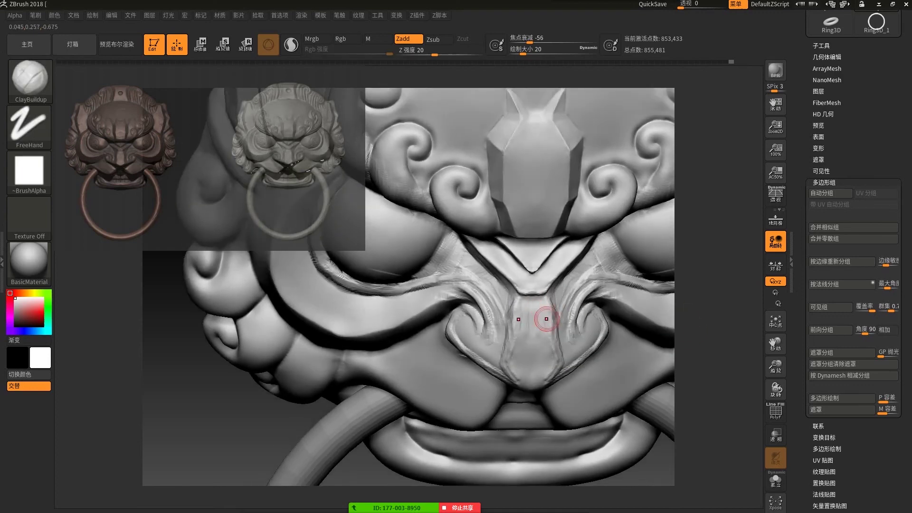
key("s")
left_click_drag(534, 319, 539, 319)
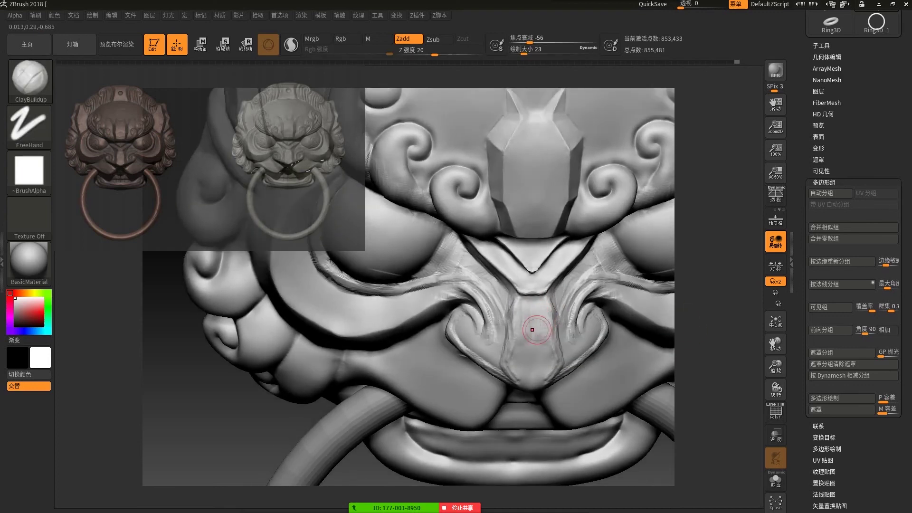
right_click_drag(542, 328, 545, 338, "shift")
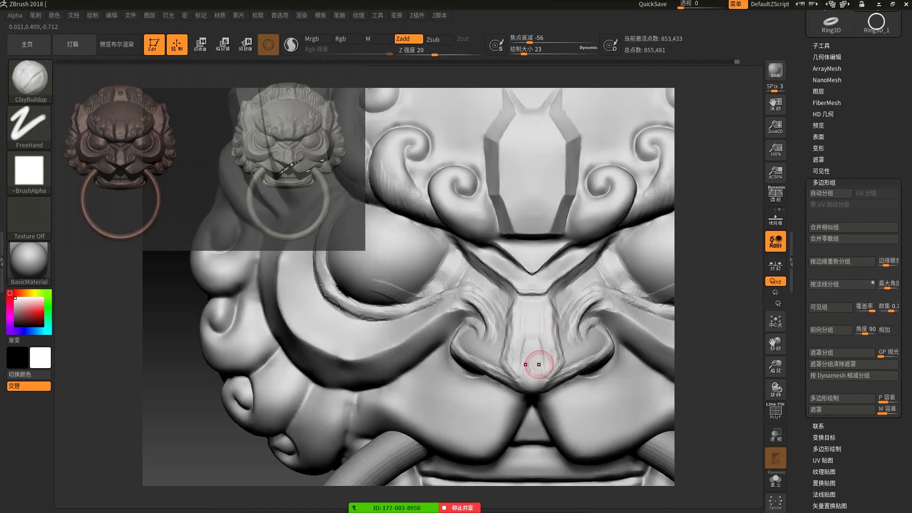
key("shift")
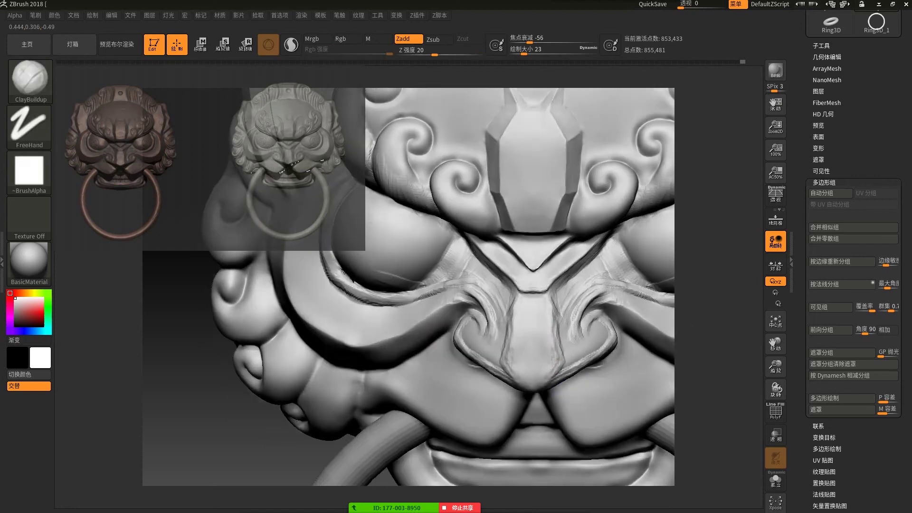
right_click_drag(536, 394, 538, 405)
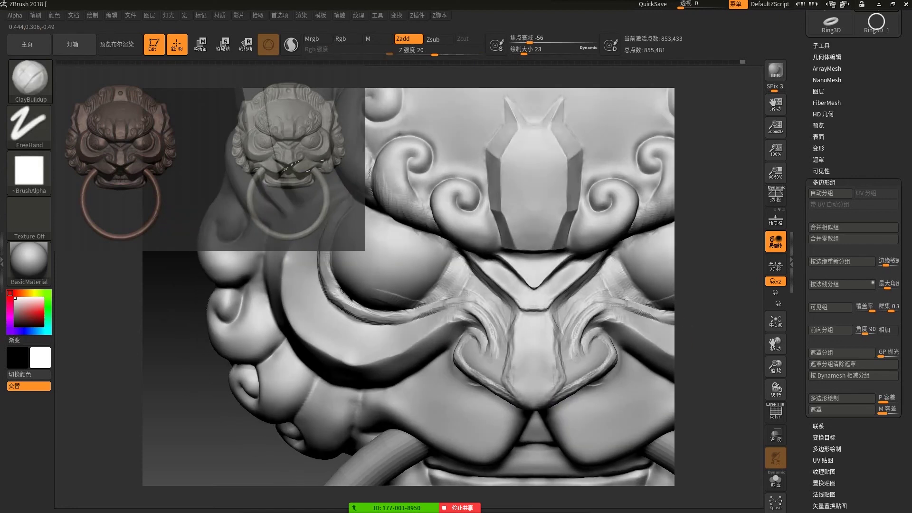
right_click_drag(551, 338, 559, 342)
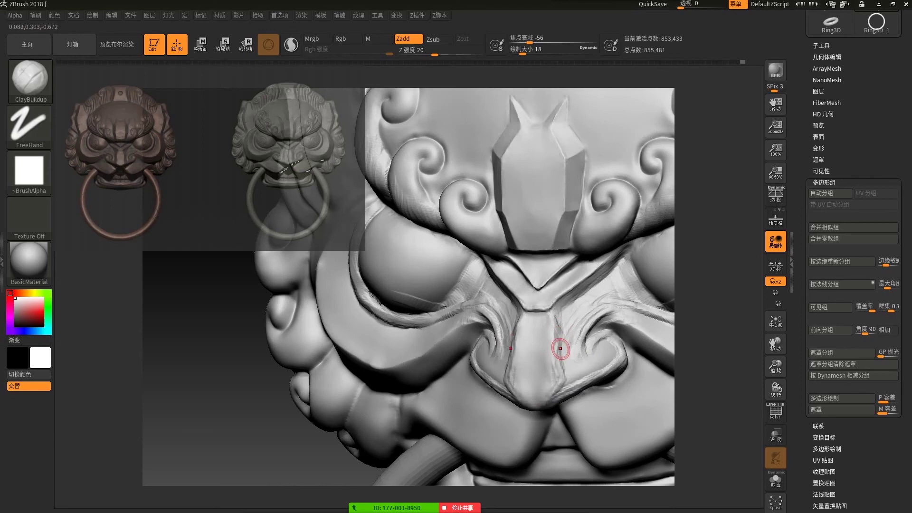
- Return to the Standard brush (size 16, intensity 27) and reframe the whole knocker
right_click_drag(666, 338, 503, 335)
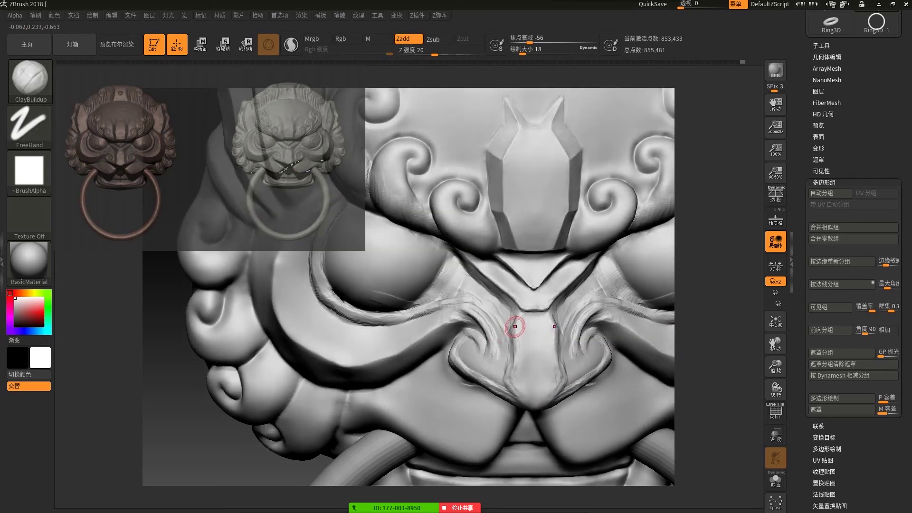
left_click_drag(776, 366, 775, 346)
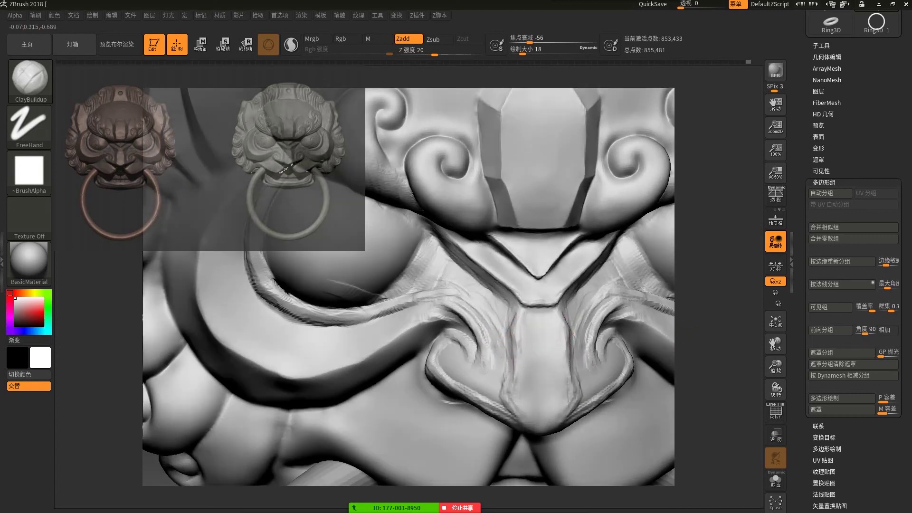
left_click_drag(711, 357, 708, 323)
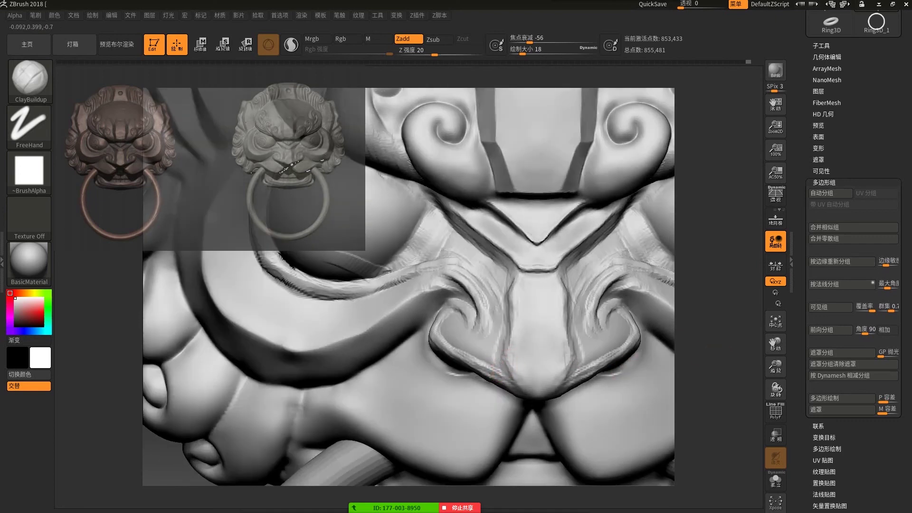
left_click_drag(692, 315, 679, 319)
key("b")
key("s")
key("t")
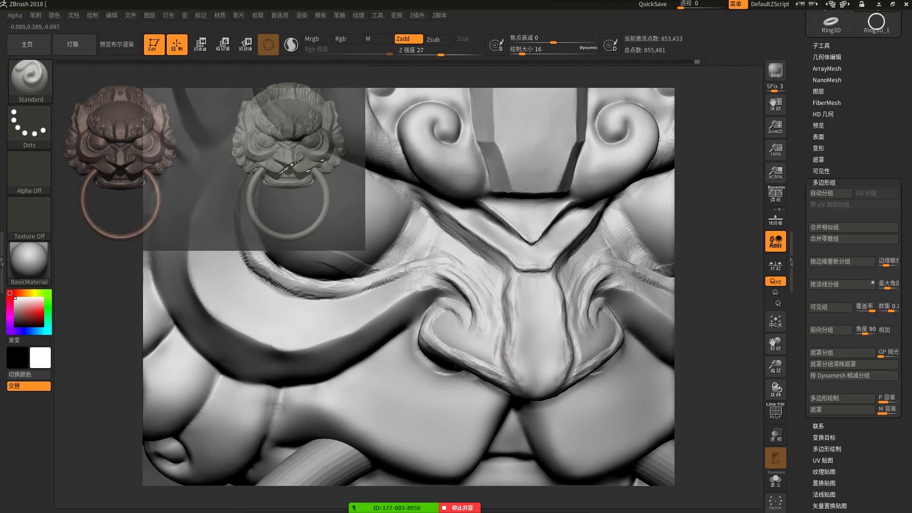
key("f")
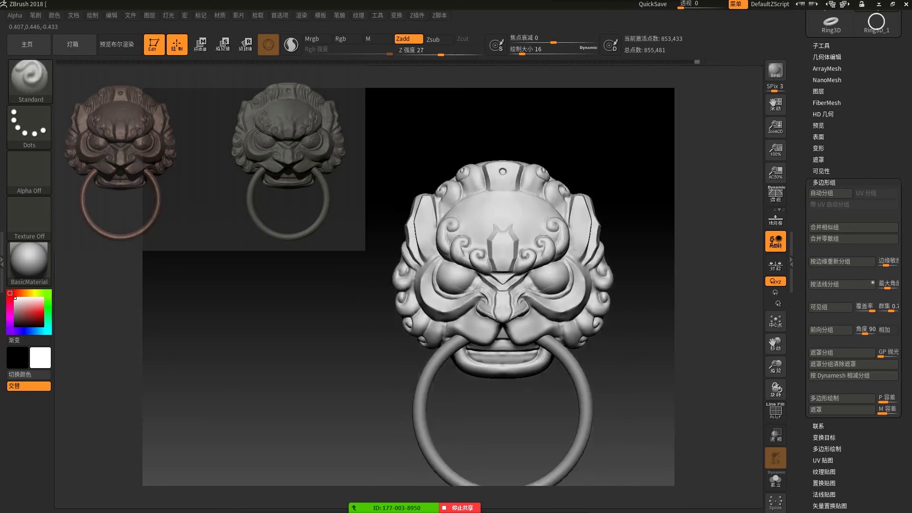
scroll(489, 285, "up", 5)
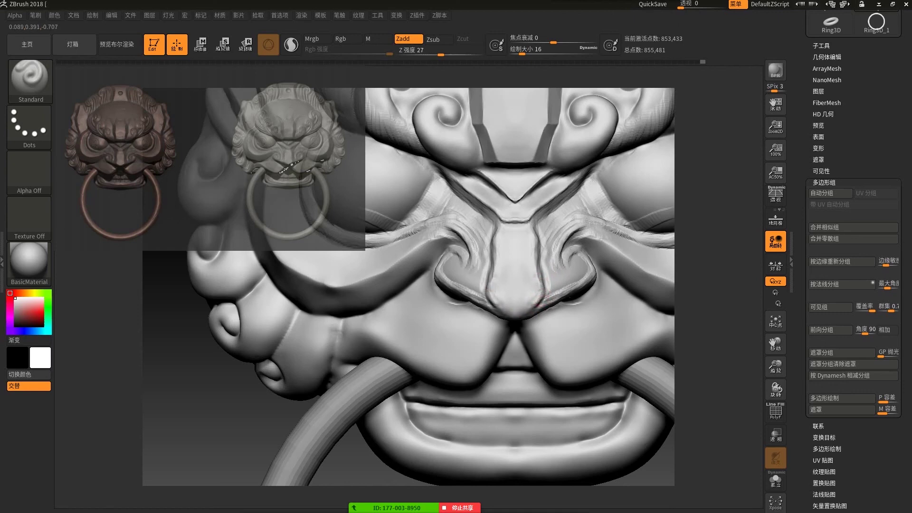
- Frame the lion knocker and orbit to a three-quarter close-up of the nose
key("ctrl")
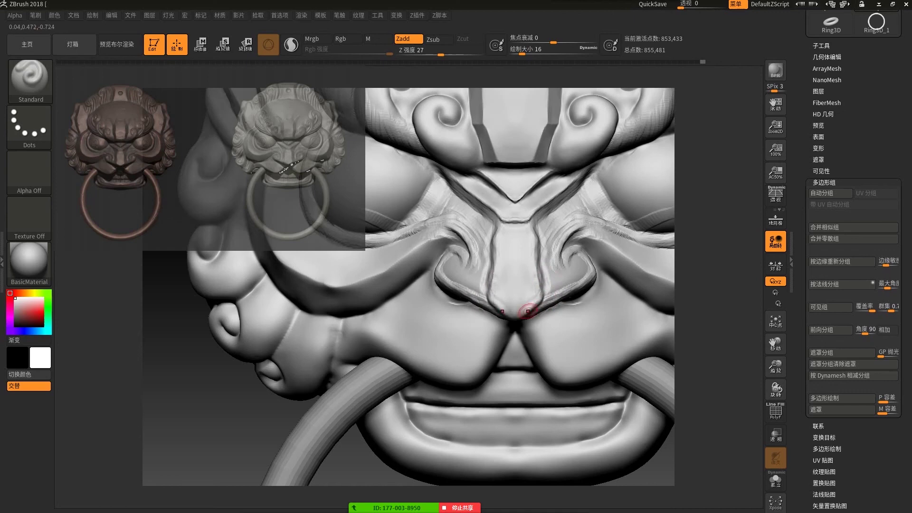
key("f")
scroll(542, 298, "up", 2)
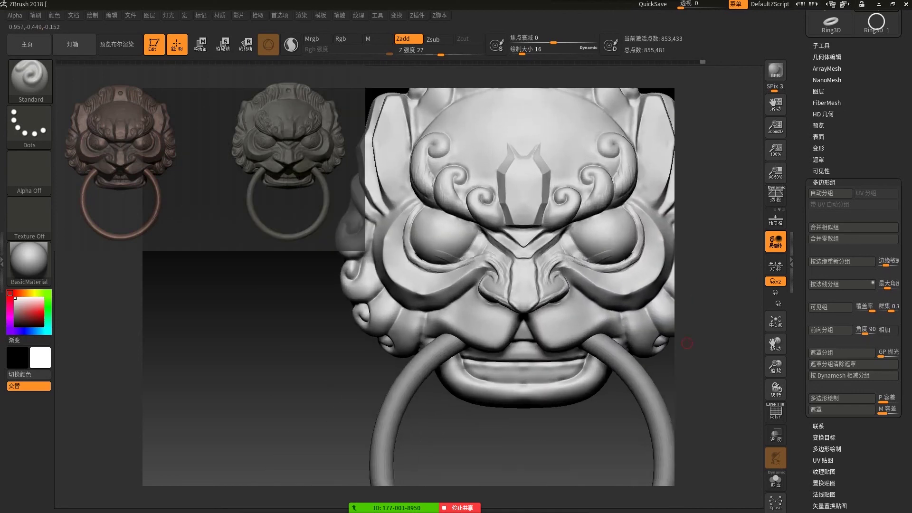
scroll(541, 298, "up", 2)
scroll(542, 298, "up", 2)
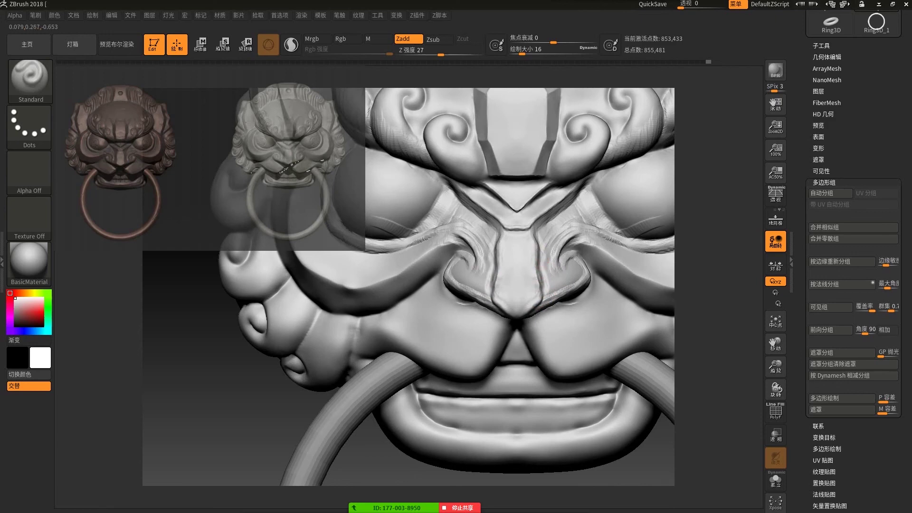
right_click_drag(521, 254, 543, 241)
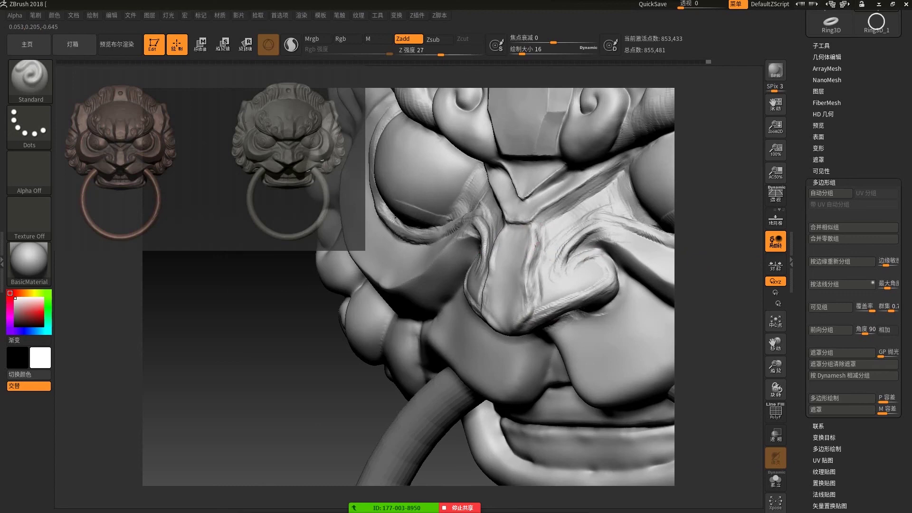
right_click_drag(523, 256, 559, 260, "shift")
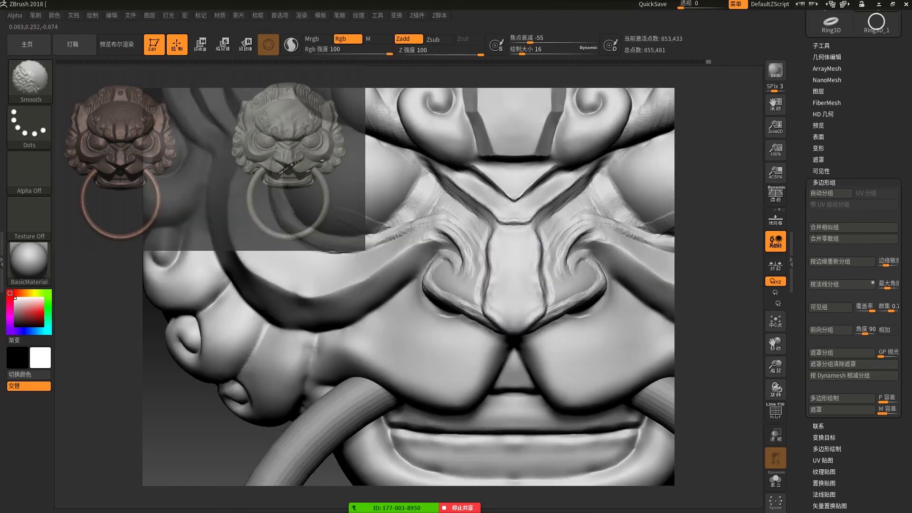
key("f")
mouse_move(650, 208)
right_mouse_down("alt")
mouse_move(650, 143)
mouse_move(593, 152)
mouse_move(523, 285)
right_mouse_up("alt")
- With ClayBuildup at Draw Size 18, build up the right side of the nose bridge
key("b")
key("c")
key("b")
key("s")
left_click_drag(512, 303, 494, 307)
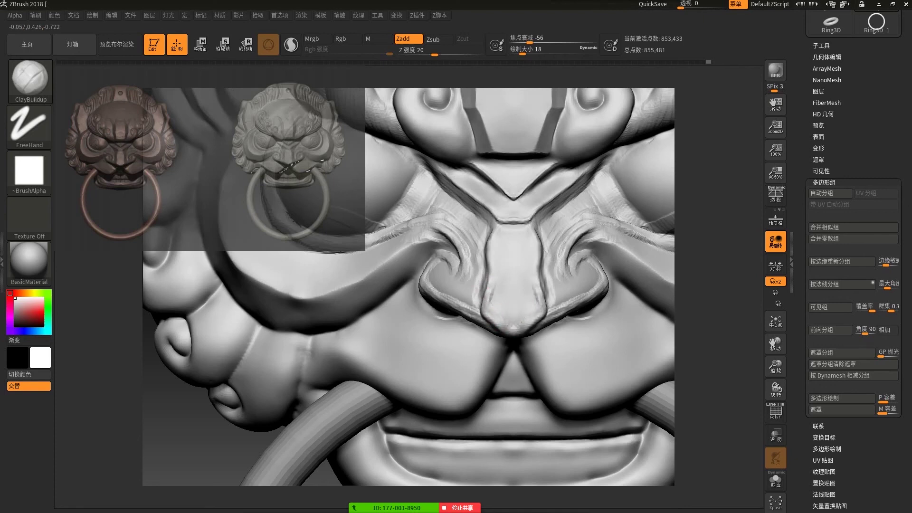
right_click_drag(639, 316, 627, 297)
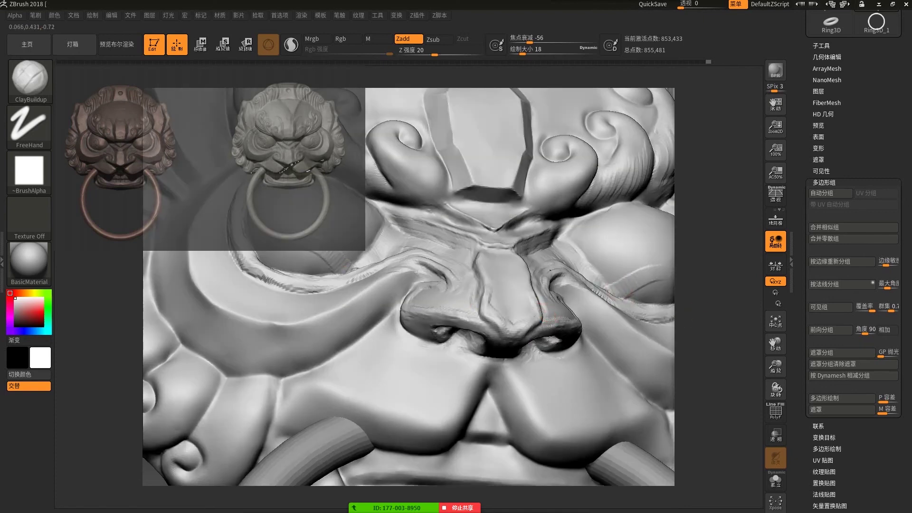
right_click_drag(521, 311, 529, 295)
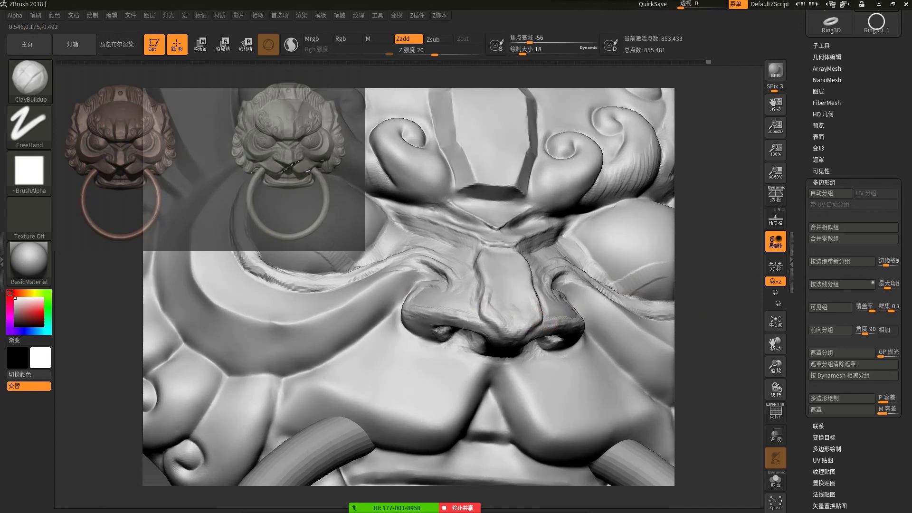
mouse_move(692, 305)
right_mouse_down()
mouse_move(560, 295)
mouse_move(631, 311)
right_mouse_up()
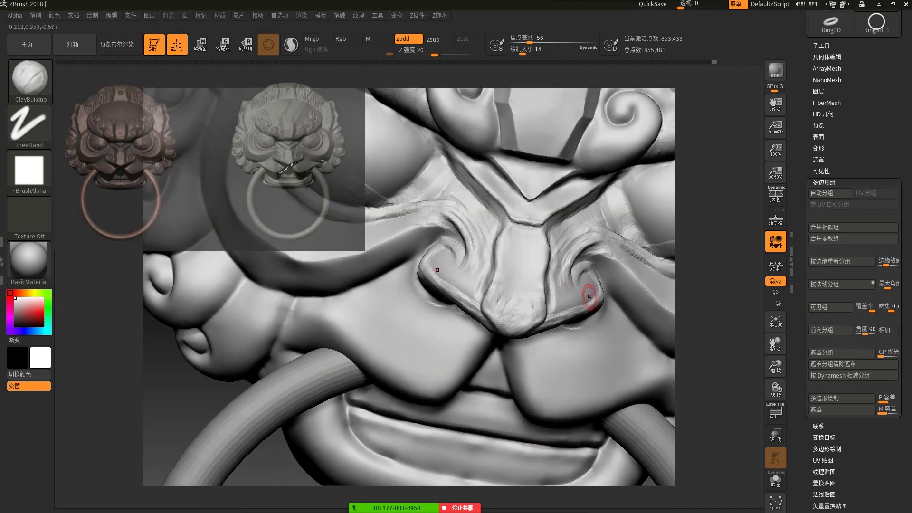
left_click_drag(556, 266, 551, 304)
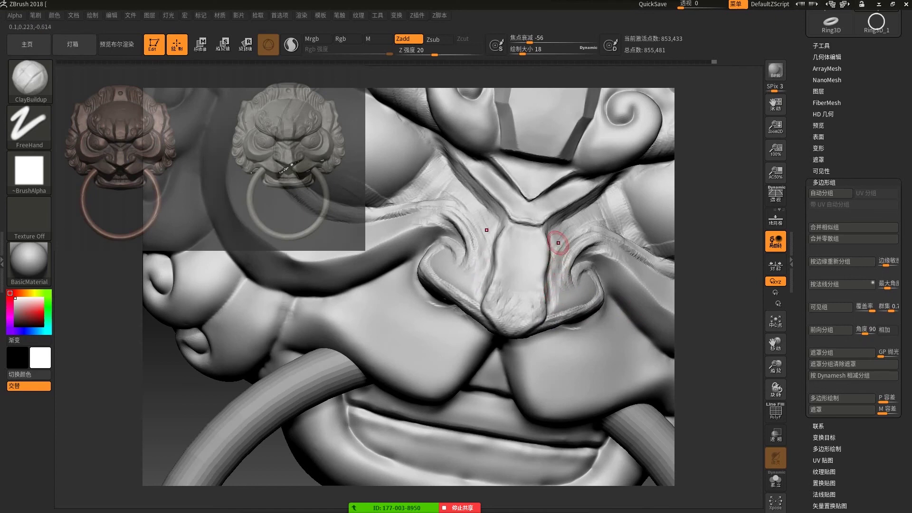
- Sculpt the groove along the left side of the nose bridge below the brow
right_click_drag(688, 264, 488, 209)
left_click_drag(501, 200, 504, 227)
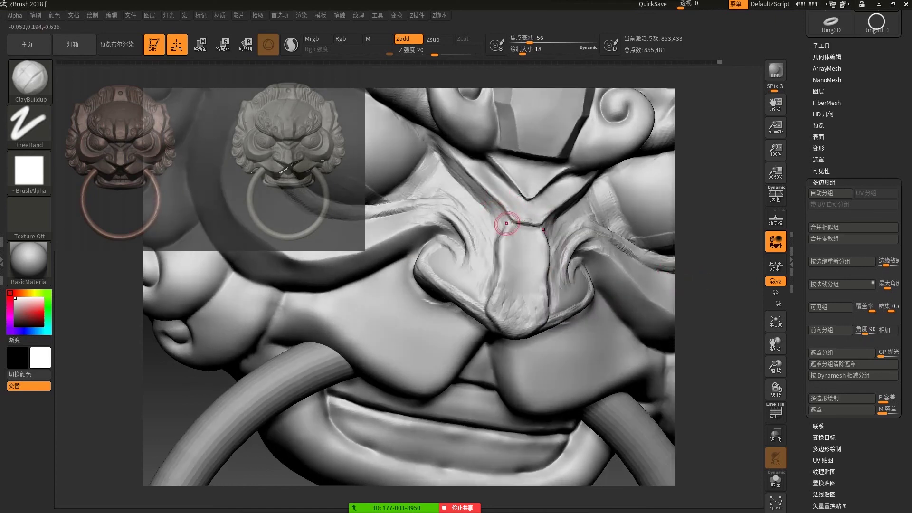
mouse_move(716, 223)
left_mouse_down()
mouse_move(546, 213)
mouse_move(551, 243)
left_mouse_up()
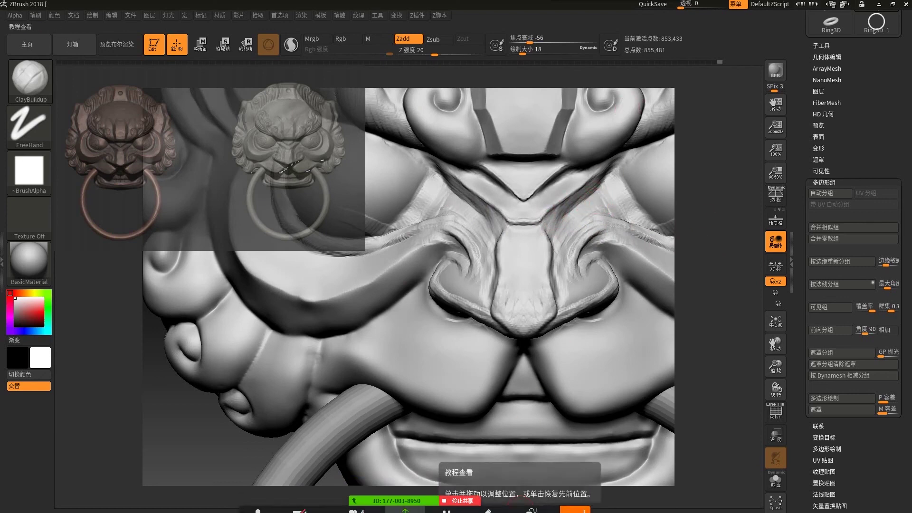
left_click(575, 498)
left_click(583, 366)
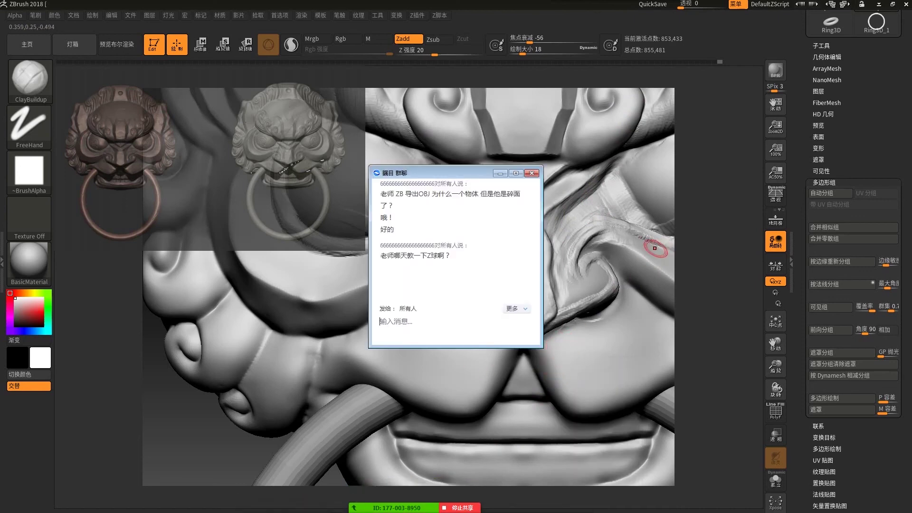
left_click(500, 173)
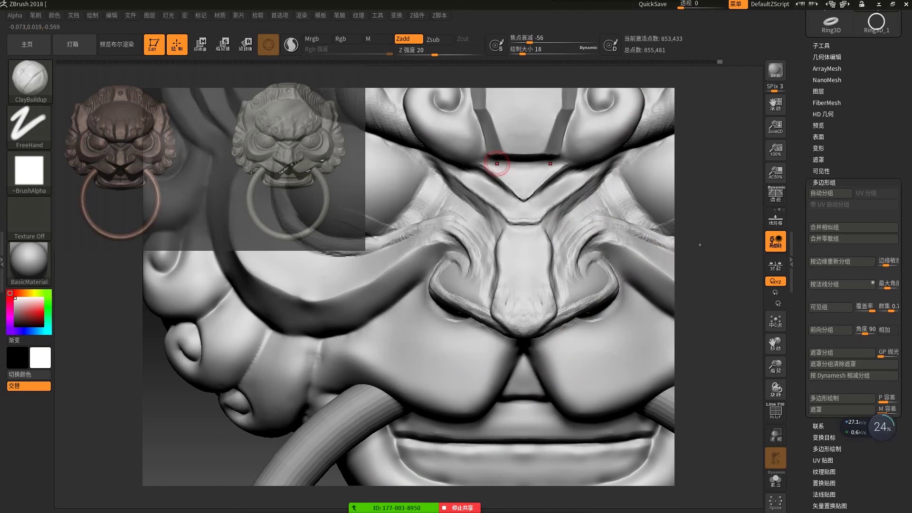
- Lower the ClayBuildup Draw Size from 18 to 13 and view the whole lion head
right_click_drag(497, 163, 505, 275)
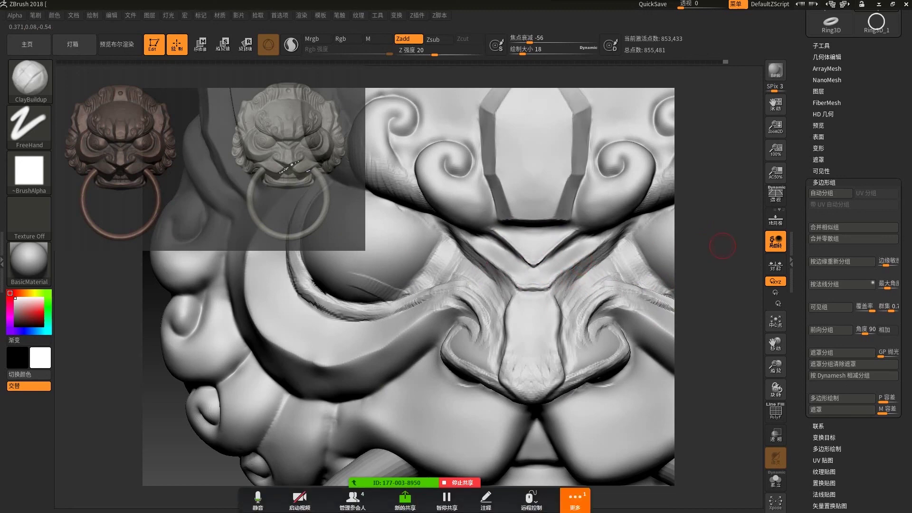
right_click_drag(717, 245, 627, 240)
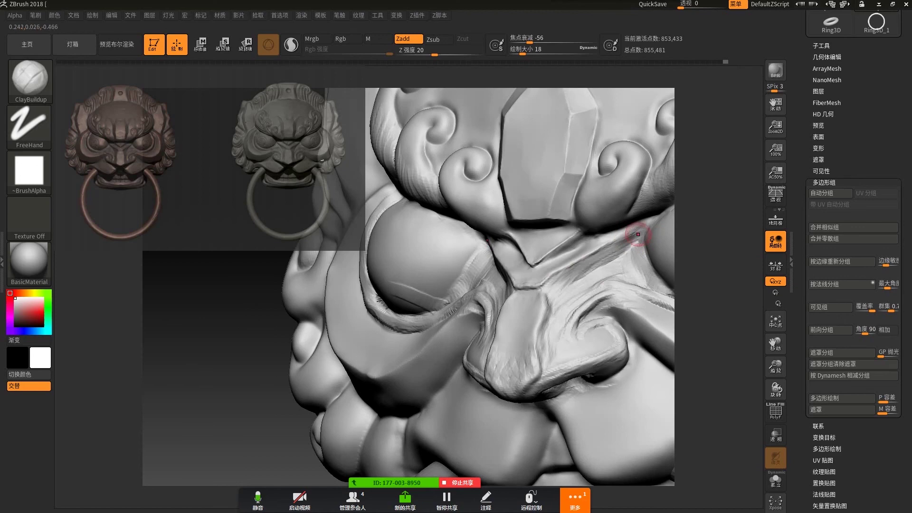
right_click_drag(652, 225, 647, 230)
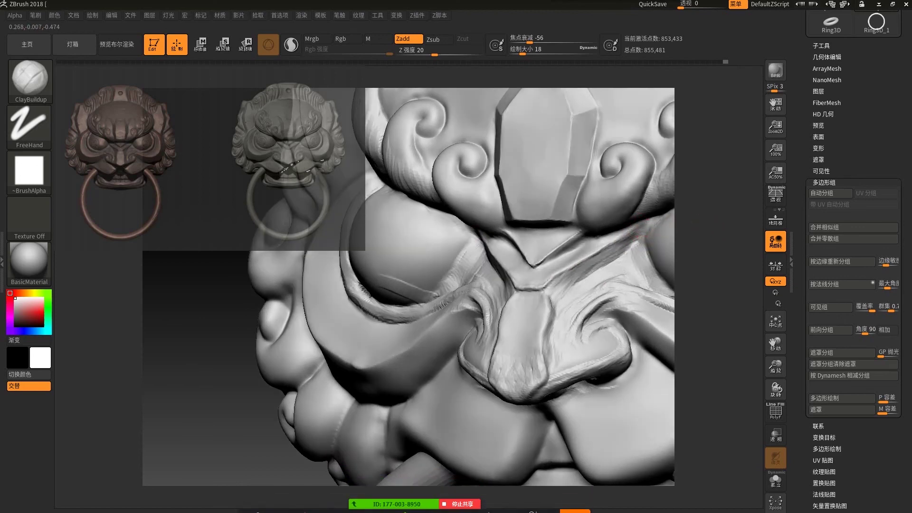
key("s")
left_click_drag(641, 232, 635, 233)
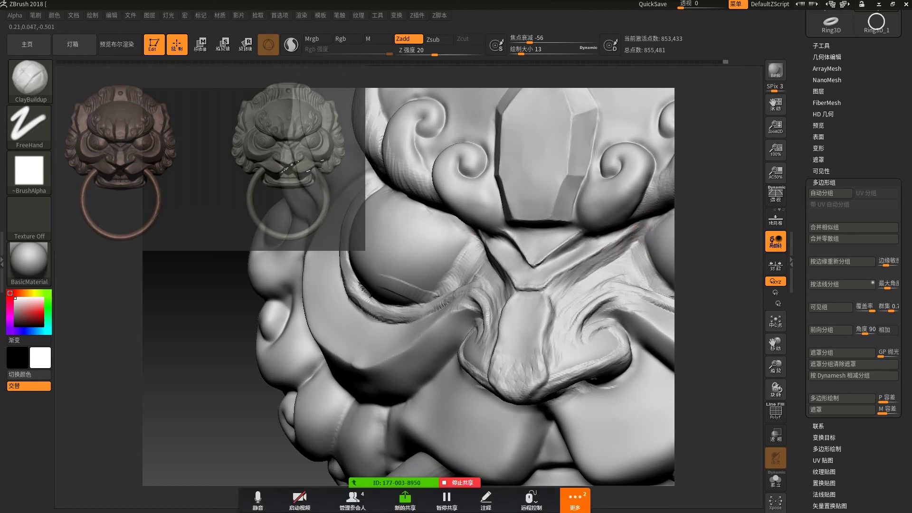
right_click_drag(698, 237, 540, 391, "ctrl")
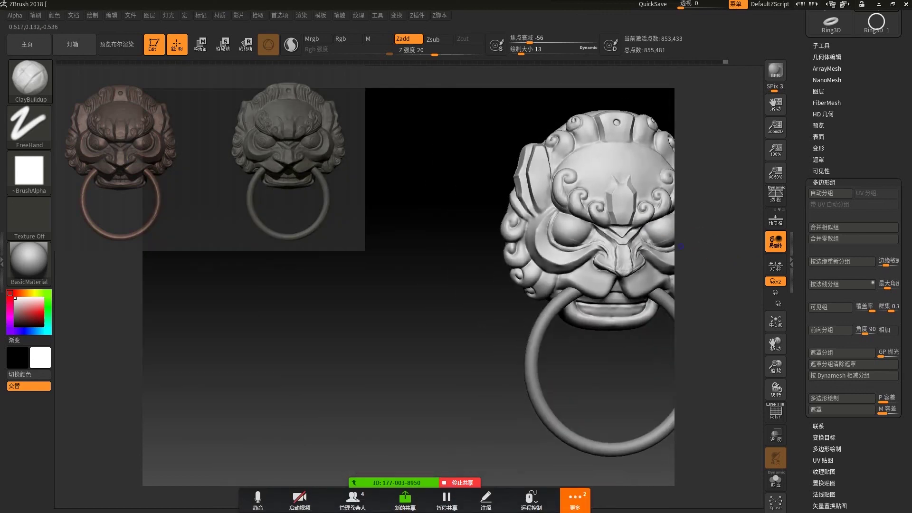
left_click(575, 497)
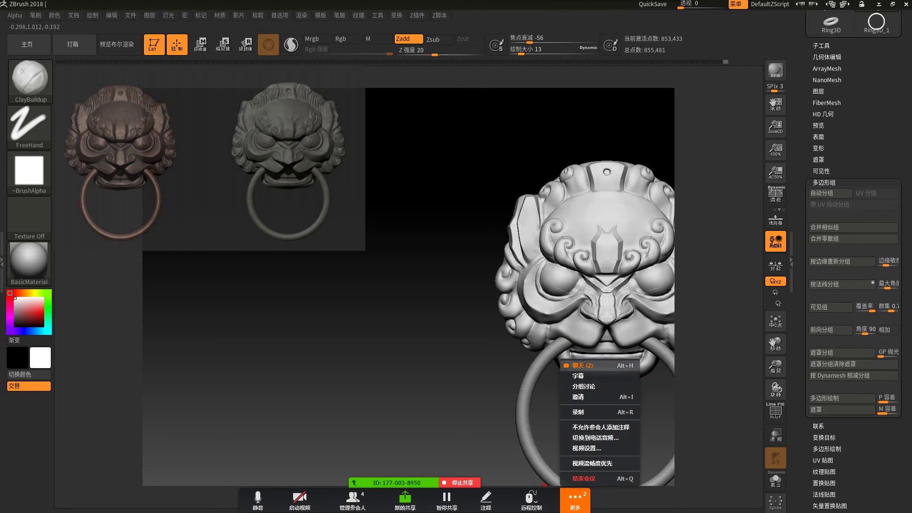
left_click(593, 367)
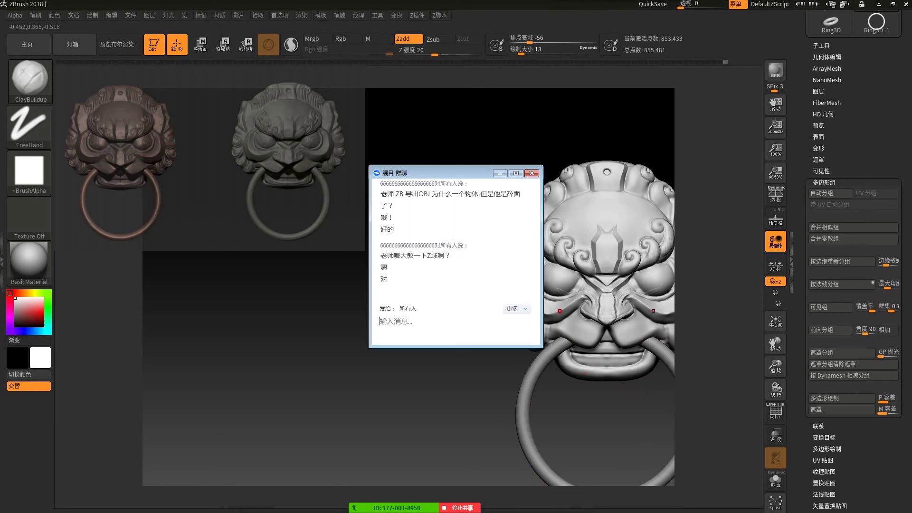
left_click(544, 274)
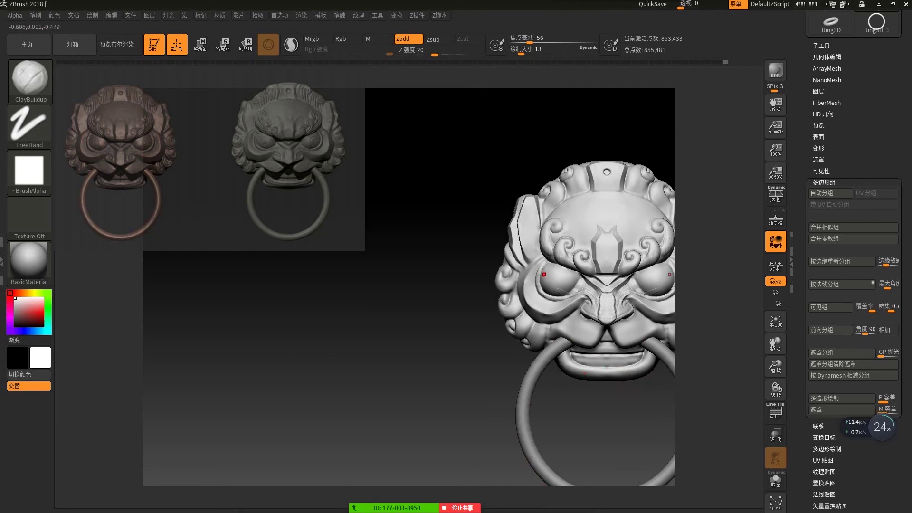
- Orbit around the crest, eye and nose, then Shift-smooth the brow creases above the nose bridge
mouse_move(703, 303)
left_mouse_down("alt")
mouse_move(708, 336)
mouse_move(584, 278)
left_mouse_up("alt")
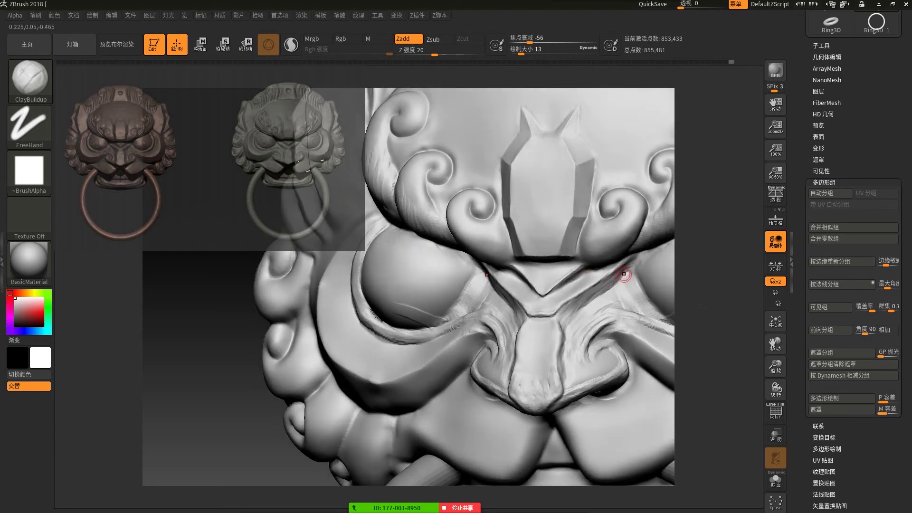
left_click_drag(702, 264, 626, 263)
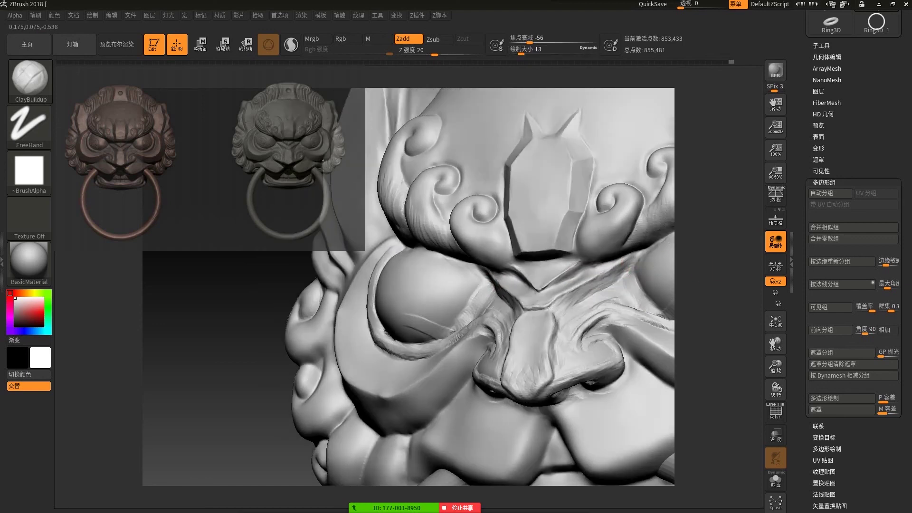
mouse_move(611, 285)
left_mouse_down()
mouse_move(665, 304)
mouse_move(698, 283)
left_mouse_up()
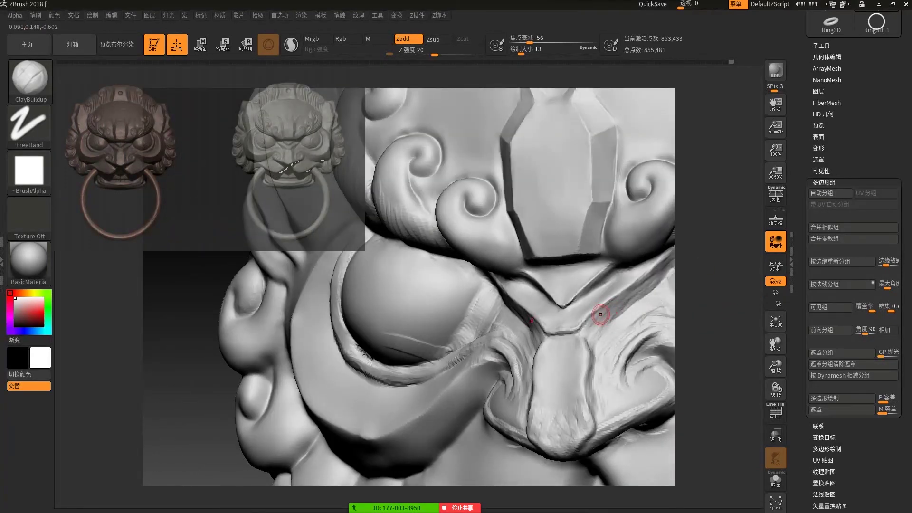
left_click_drag(633, 307, 626, 309)
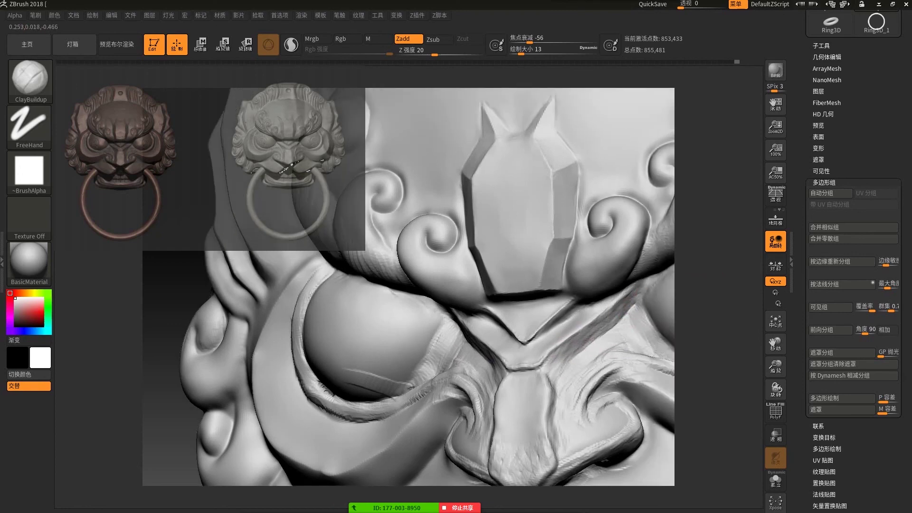
mouse_move(643, 294)
left_mouse_down("alt")
mouse_move(723, 333)
mouse_move(712, 322)
mouse_move(513, 314)
left_mouse_up("alt")
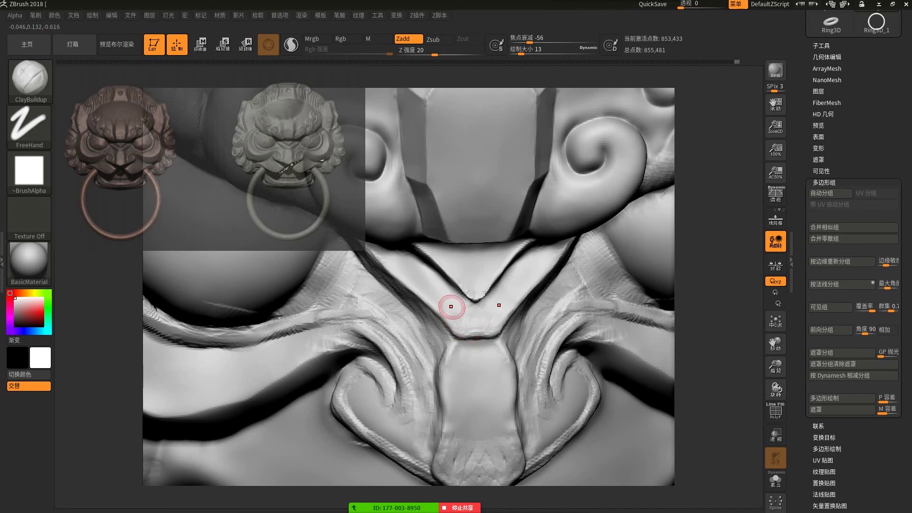
right_click_drag(475, 335, 491, 329)
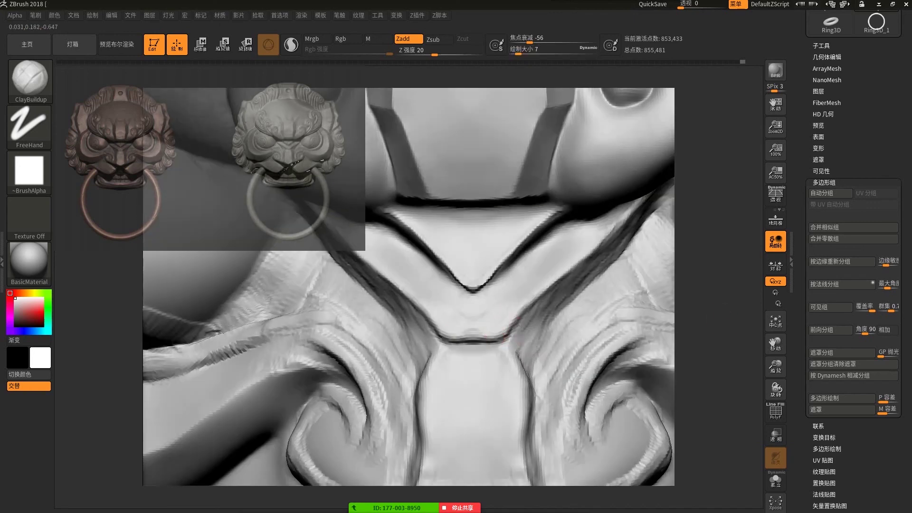
key("shift")
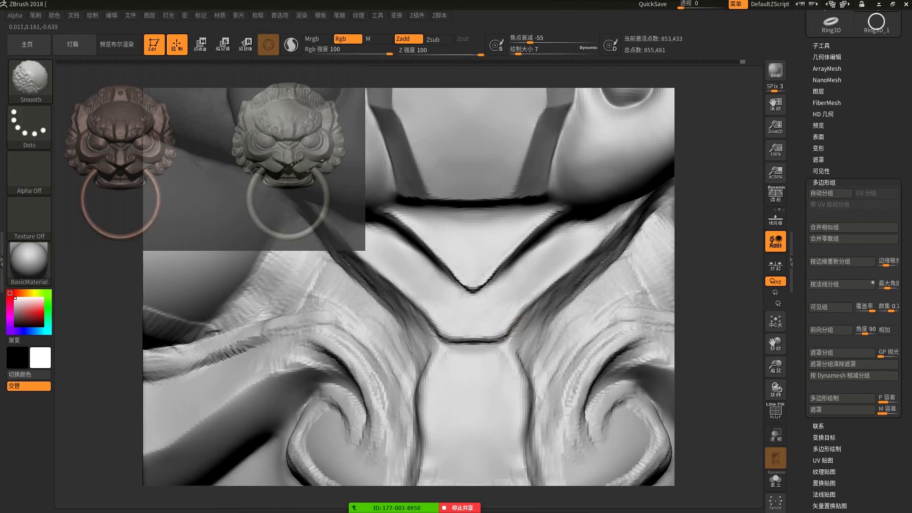
mouse_move(533, 305)
right_mouse_down()
mouse_move(703, 302)
mouse_move(584, 242)
right_mouse_up()
- Zoom in on the brow and nose and raise the brush size from 7 to 9
key("shift")
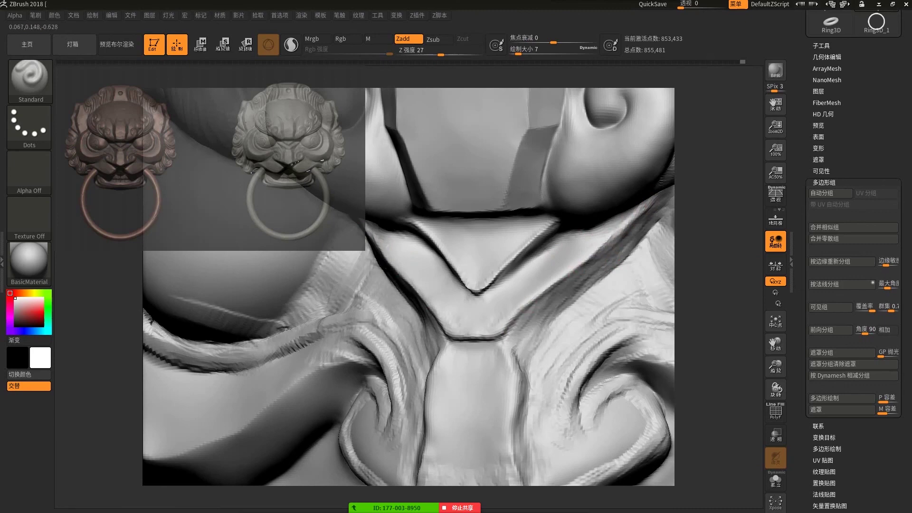
right_click_drag(497, 352, 425, 293, "ctrl")
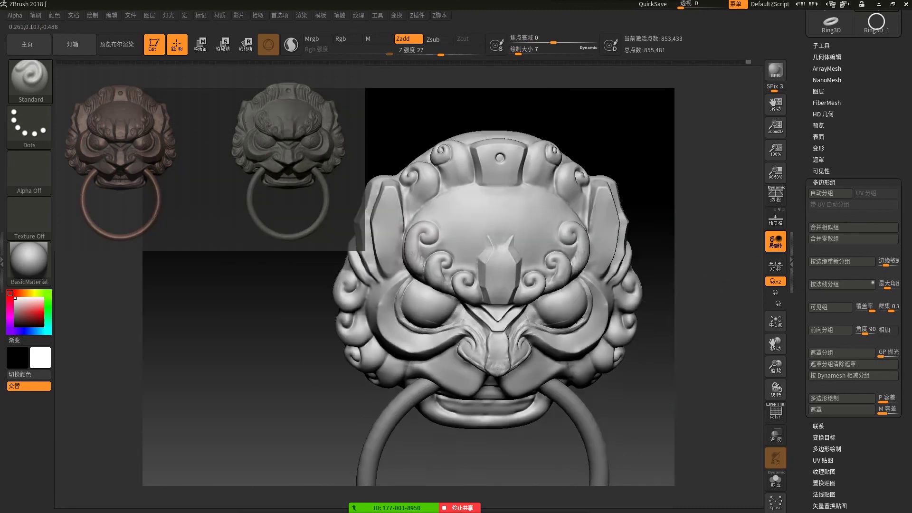
mouse_move(536, 285)
right_mouse_down("ctrl")
mouse_move(560, 332)
mouse_move(514, 321)
right_mouse_up("ctrl")
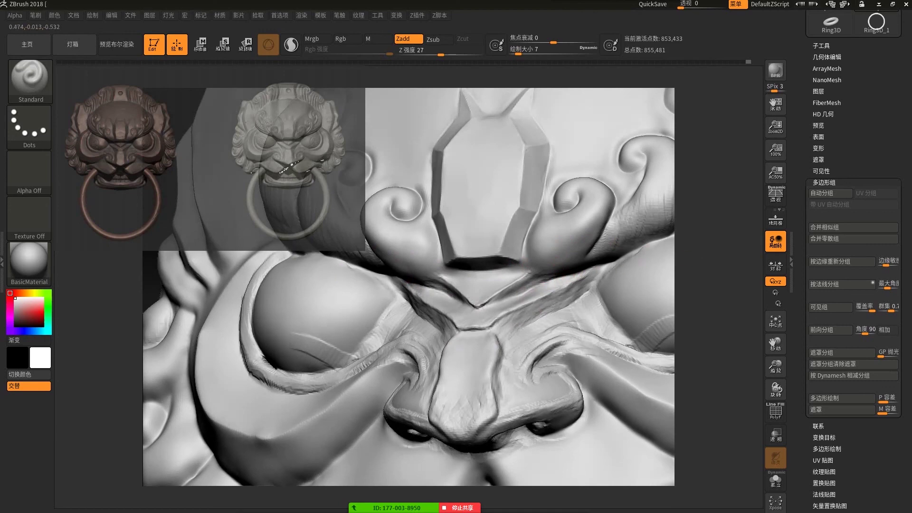
right_click_drag(604, 269, 589, 272)
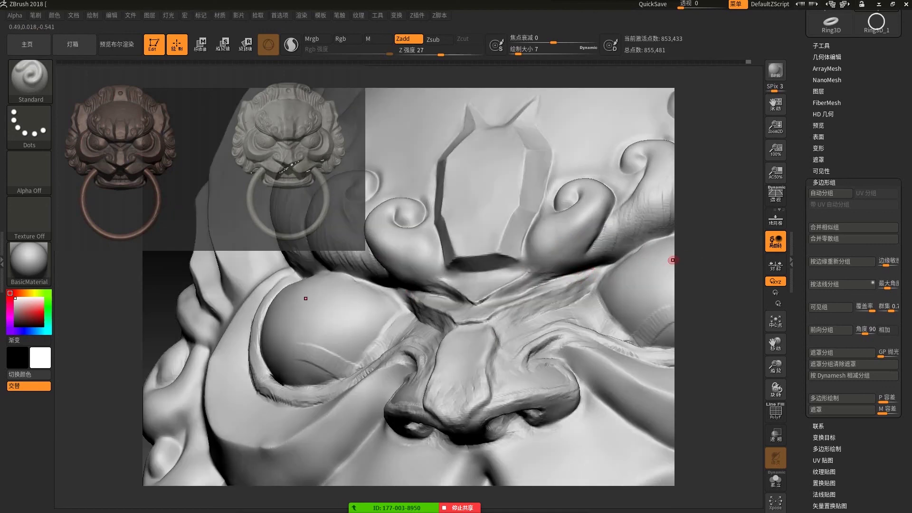
right_click_drag(642, 262, 558, 282)
key("bracketright")
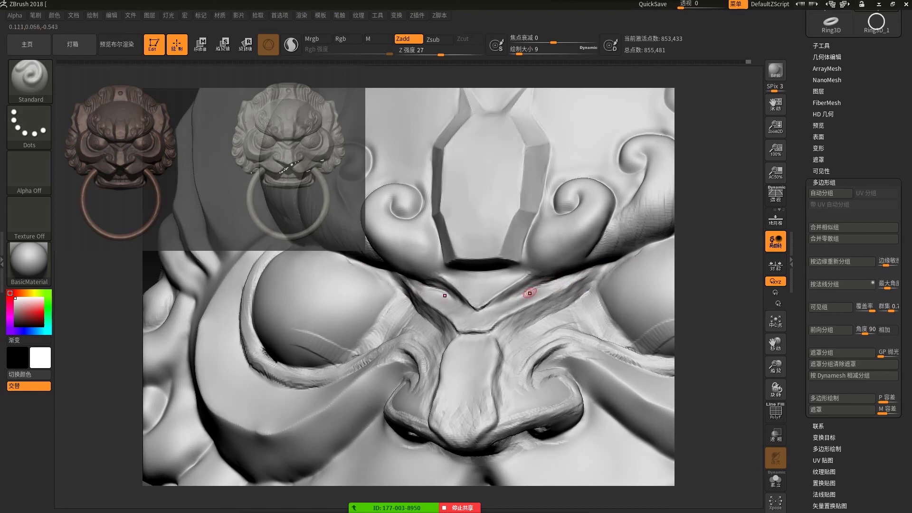
mouse_move(638, 277)
right_mouse_down()
mouse_move(617, 285)
mouse_move(533, 280)
right_mouse_up()
- Smooth the brow crease beside the nose bridge and the crease above the nose
key("shift")
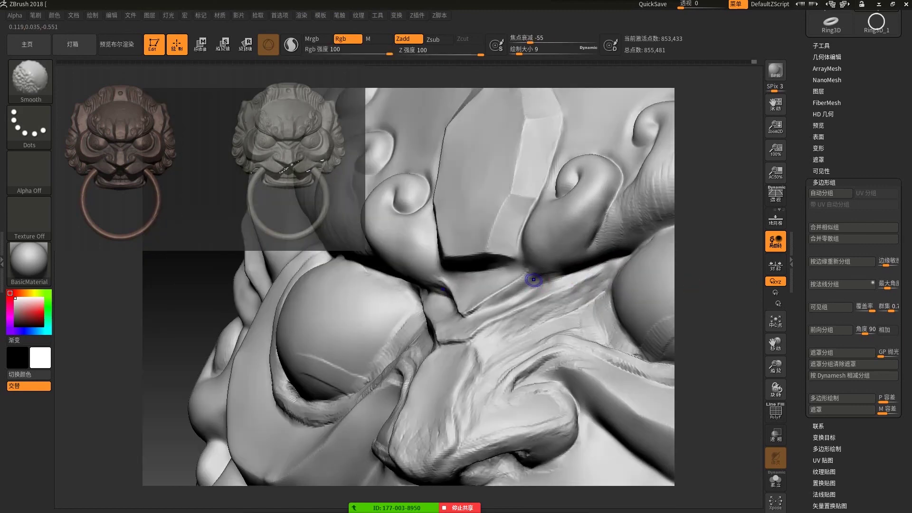
right_click_drag(483, 323, 571, 293)
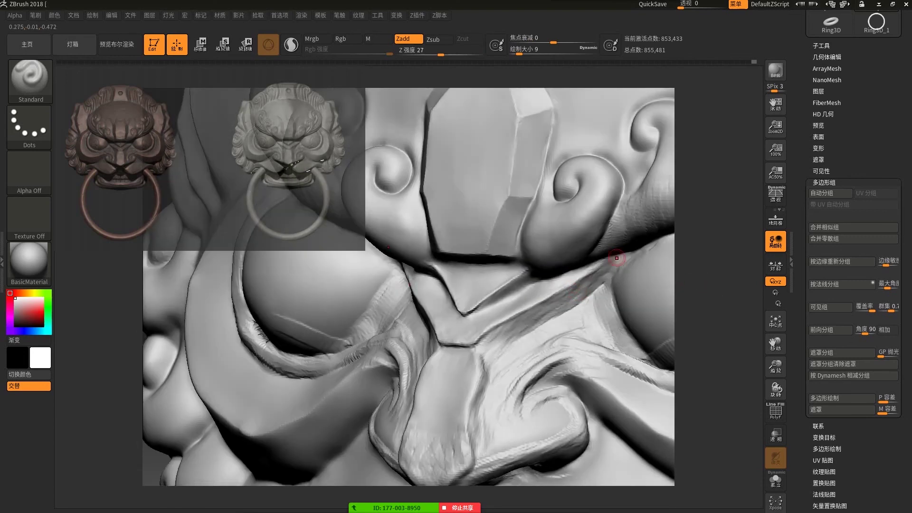
mouse_move(596, 287)
right_mouse_down()
mouse_move(617, 273)
mouse_move(532, 323)
right_mouse_up()
key("shift")
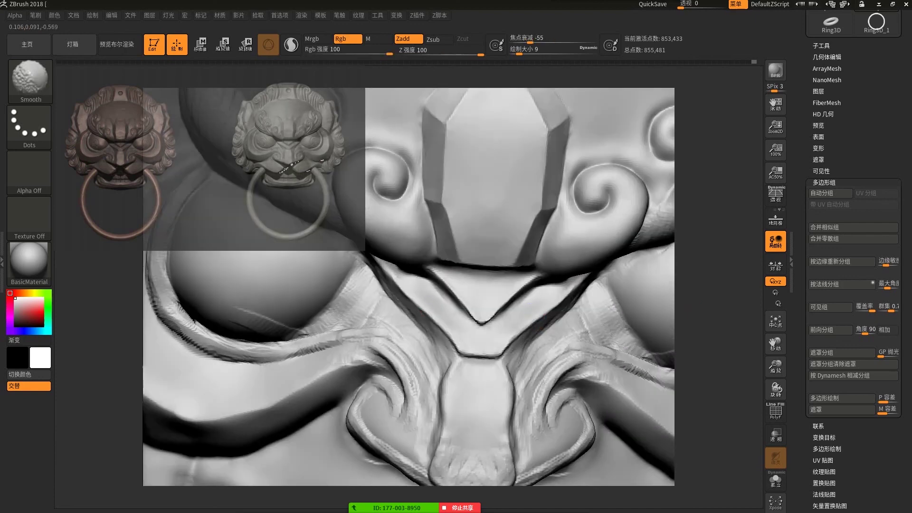
right_click_drag(480, 342, 539, 285)
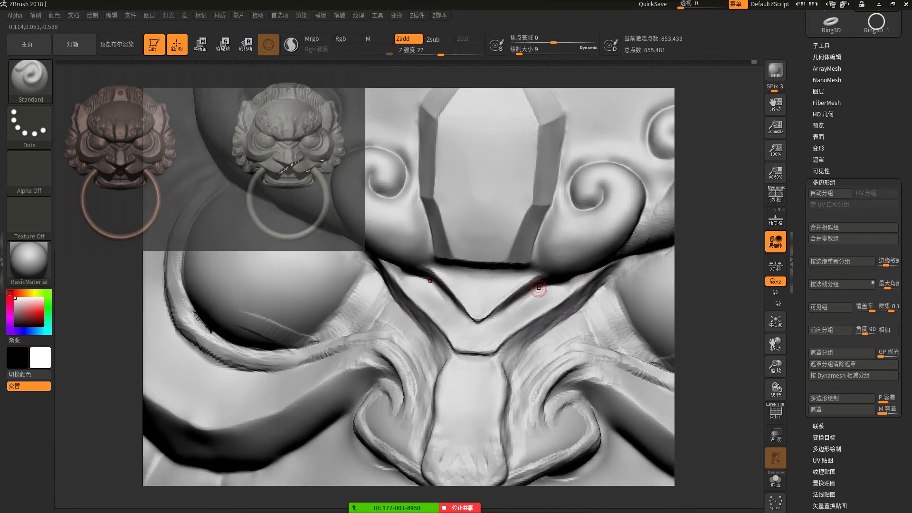
right_click_drag(661, 272, 543, 295)
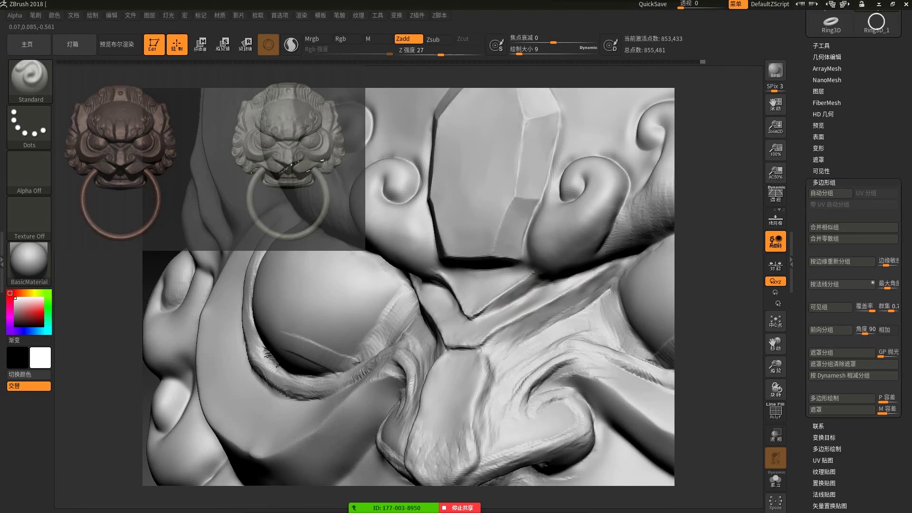
right_click_drag(474, 323, 548, 290, "shift")
- Zoom in on the nose and set the smoothing brush to size 14
key("f")
right_click_drag(493, 294, 493, 261, "alt")
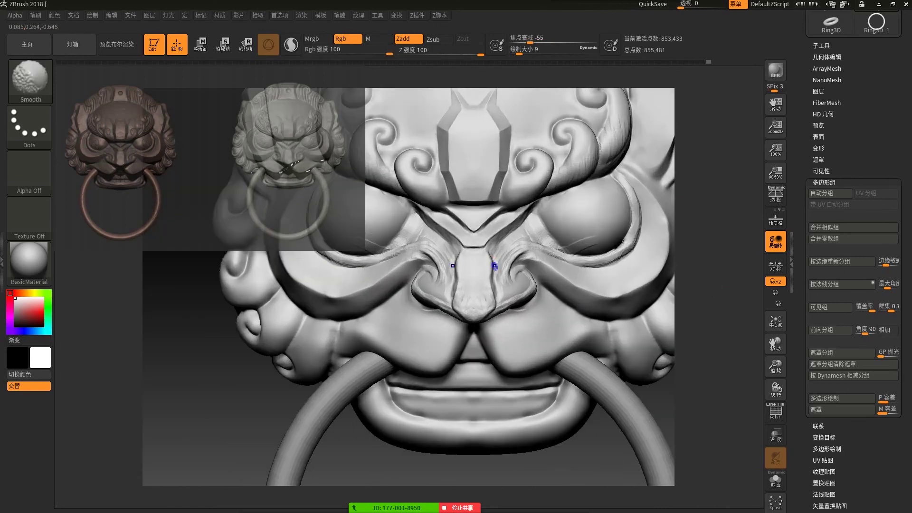
right_click_drag(522, 323, 492, 310, "alt")
key("s")
key("shift")
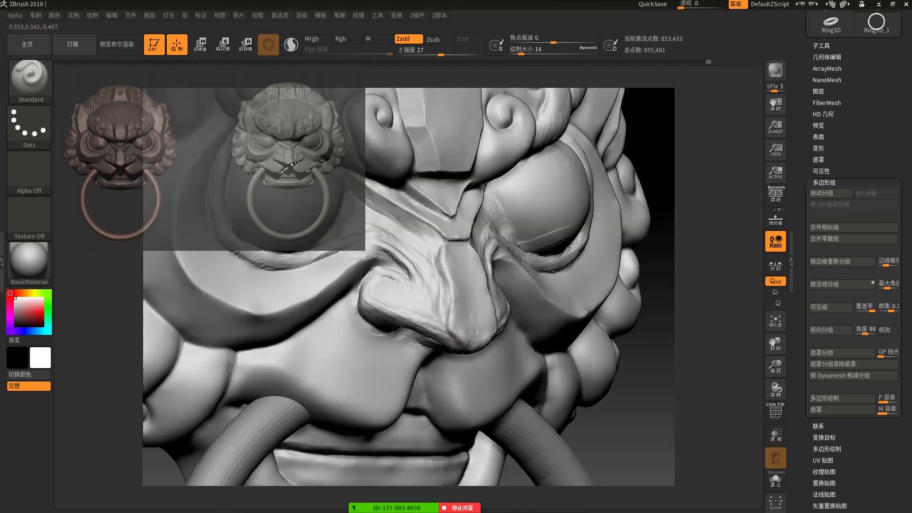
key("s")
mouse_move(485, 320)
right_mouse_down()
mouse_move(467, 326)
mouse_move(462, 298)
right_mouse_up()
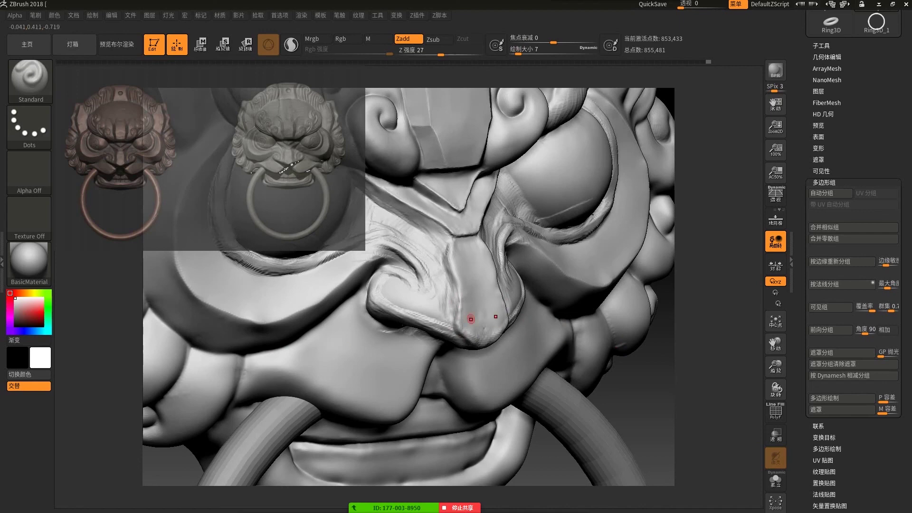
right_click_drag(496, 321, 353, 341)
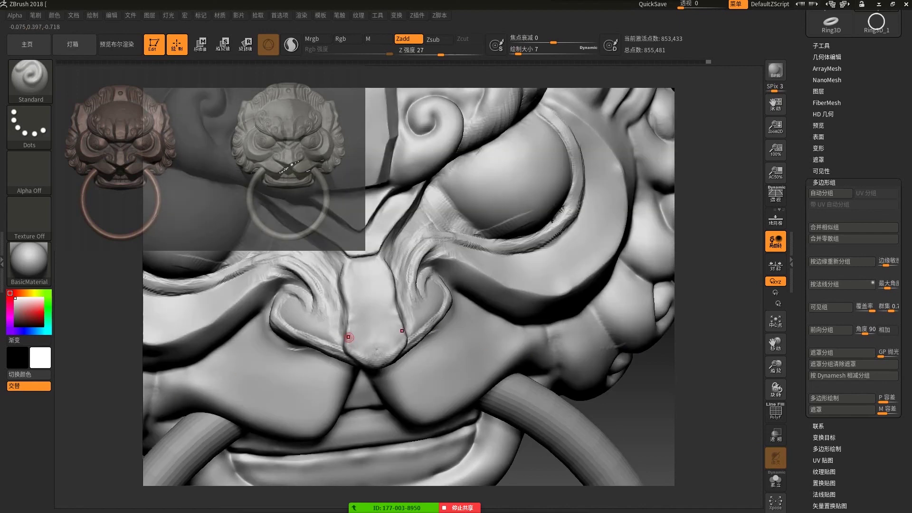
right_click_drag(633, 359, 407, 354)
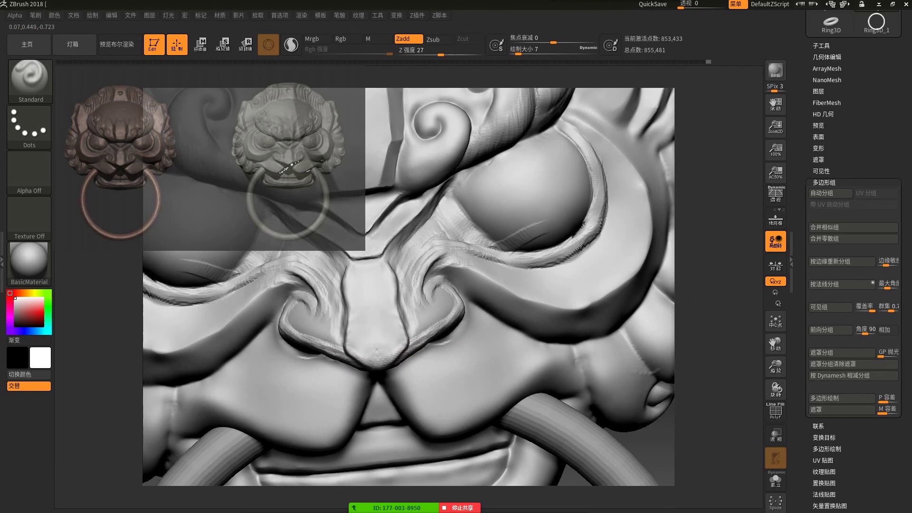
- Enlarge the smoothing brush from 7 to 16 and reframe the lion-head model
key("shift")
key("bracketright")
key("bracketright")
key("bracketright")
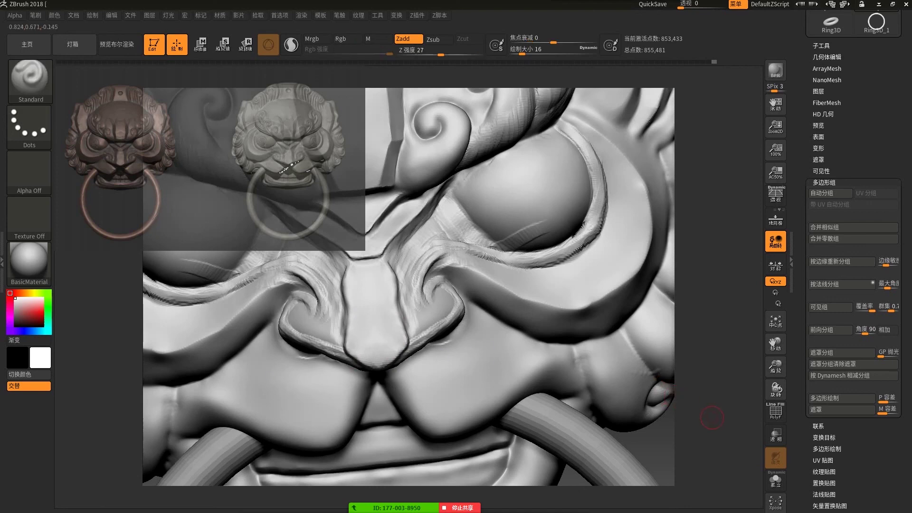
key("f")
scroll(456, 285, "up", 1)
scroll(456, 285, "up", 1)
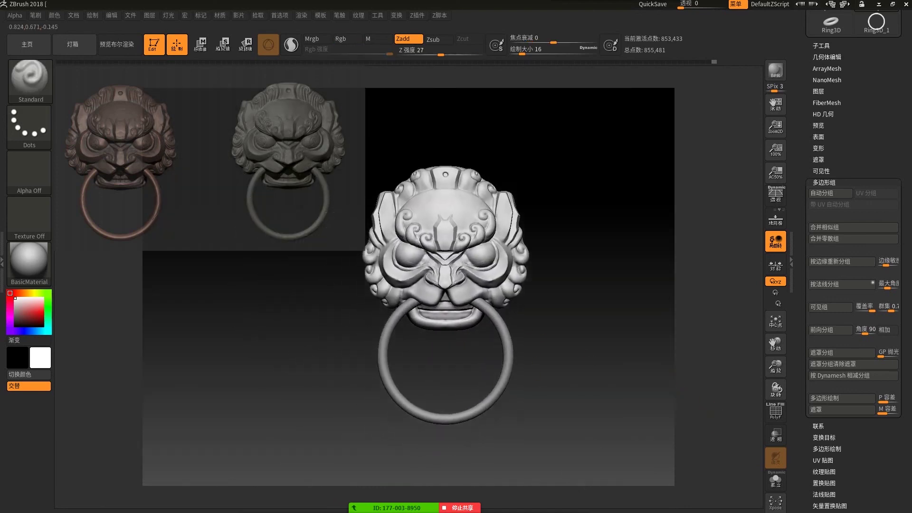
scroll(456, 285, "up", 2)
scroll(456, 285, "up", 2)
scroll(570, 214, "up", 1)
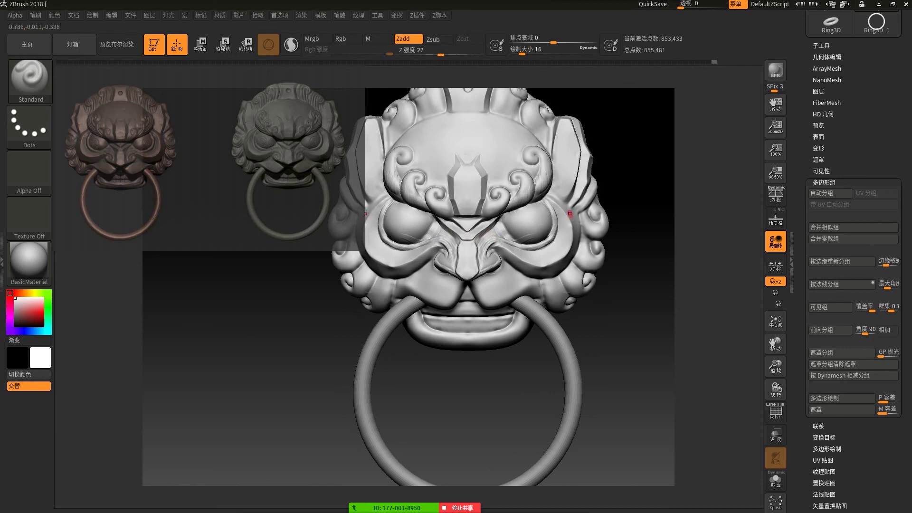
scroll(456, 285, "up", 1)
scroll(456, 285, "up", 1)
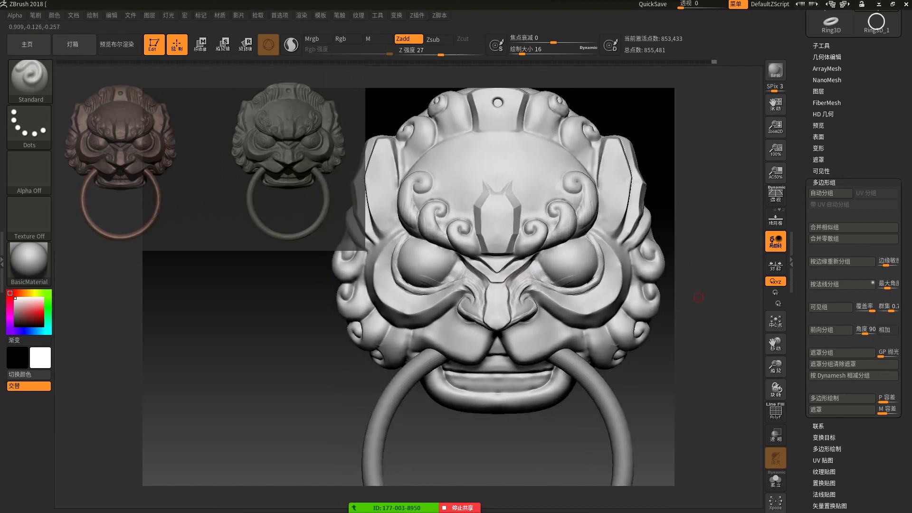
scroll(456, 285, "up", 2)
scroll(456, 285, "up", 2)
scroll(636, 312, "down", 2)
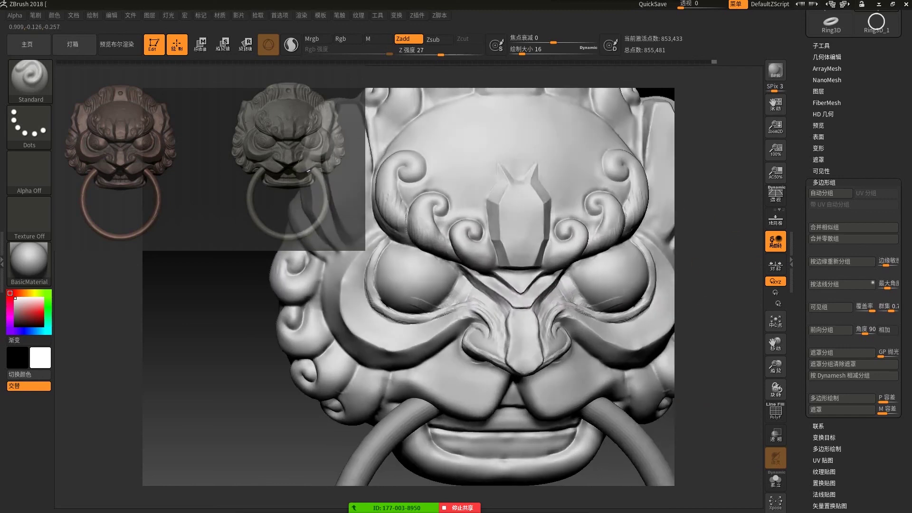
scroll(637, 312, "up", 2)
- Select the hPolish brush (B, H, P)
key("b")
key("h")
key("p")
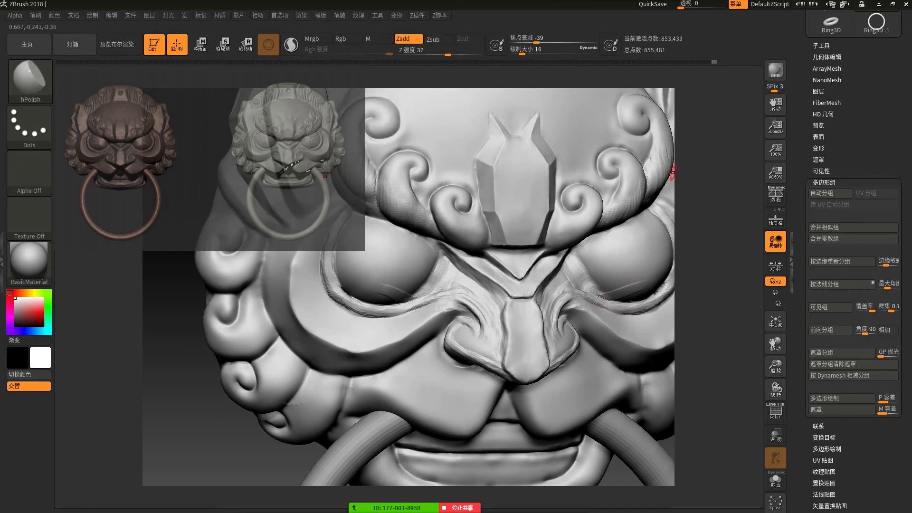
- Orbit between three-quarter and frontal views of the nose bridge
mouse_move(696, 312)
left_mouse_down()
mouse_move(502, 271)
mouse_move(488, 295)
left_mouse_up()
scroll(502, 271, "up", 2)
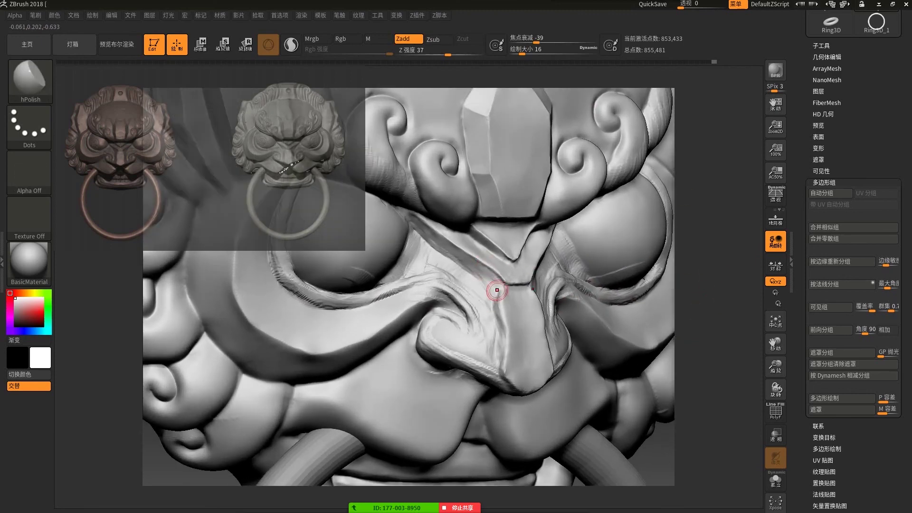
left_click_drag(684, 361, 496, 265)
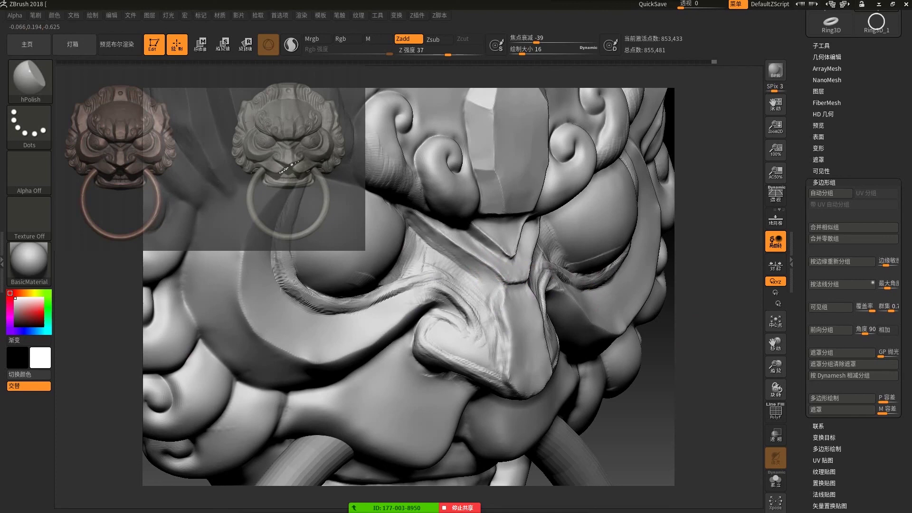
left_click_drag(684, 332, 499, 268)
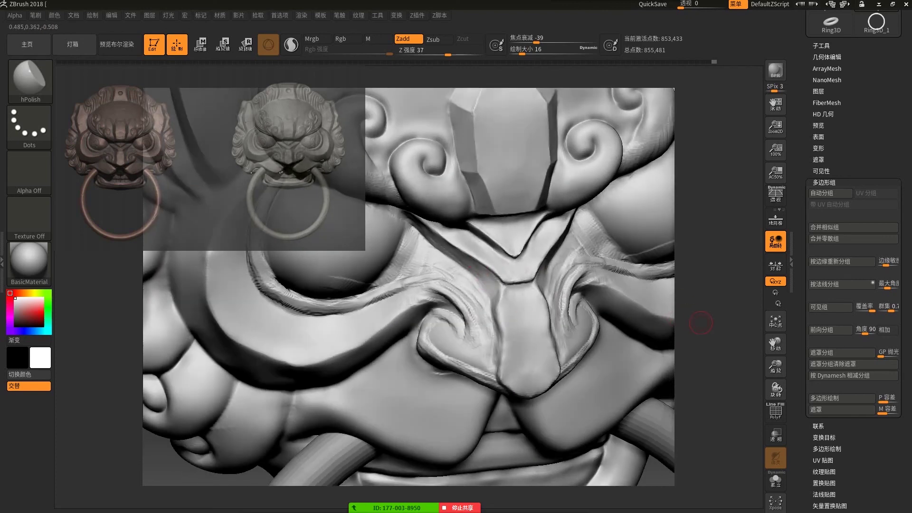
left_click_drag(696, 315, 524, 300)
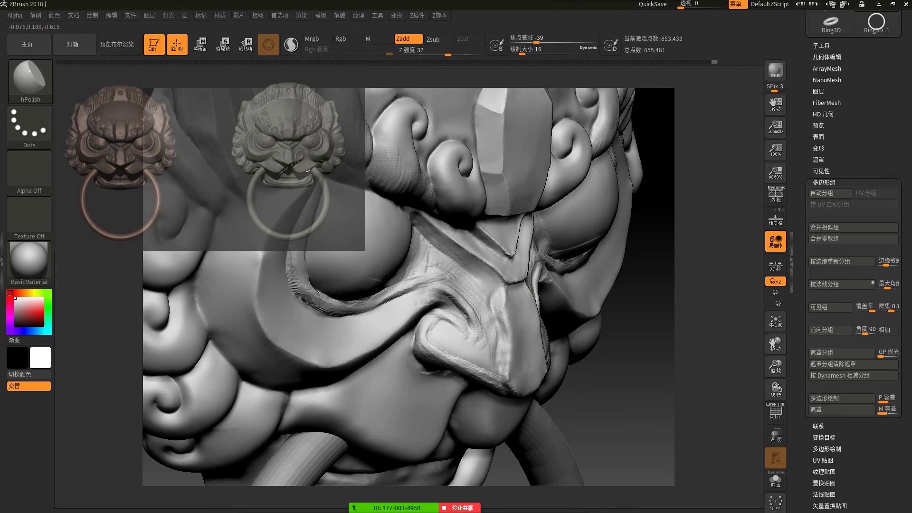
left_click_drag(689, 323, 517, 295)
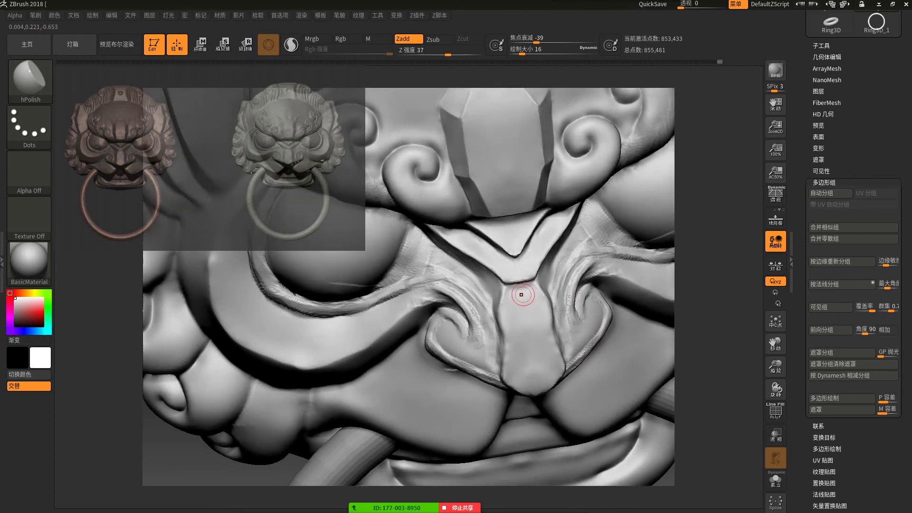
- Set hPolish Draw Size to 27 and polish crisp detail along the nose bridge
key("s")
left_click_drag(509, 299, 512, 299)
left_click_drag(703, 301, 698, 254)
key("s")
left_click_drag(506, 269, 537, 265)
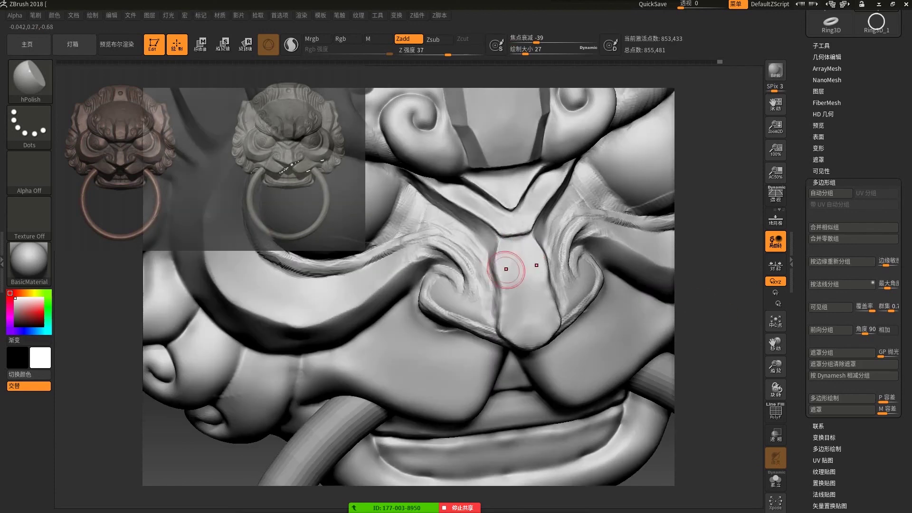
left_click_drag(518, 313, 517, 291)
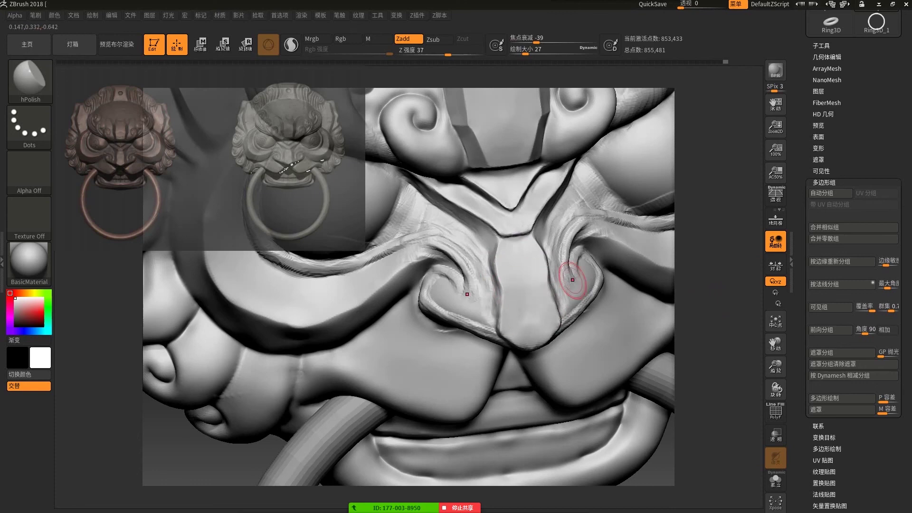
left_click_drag(580, 270, 603, 279)
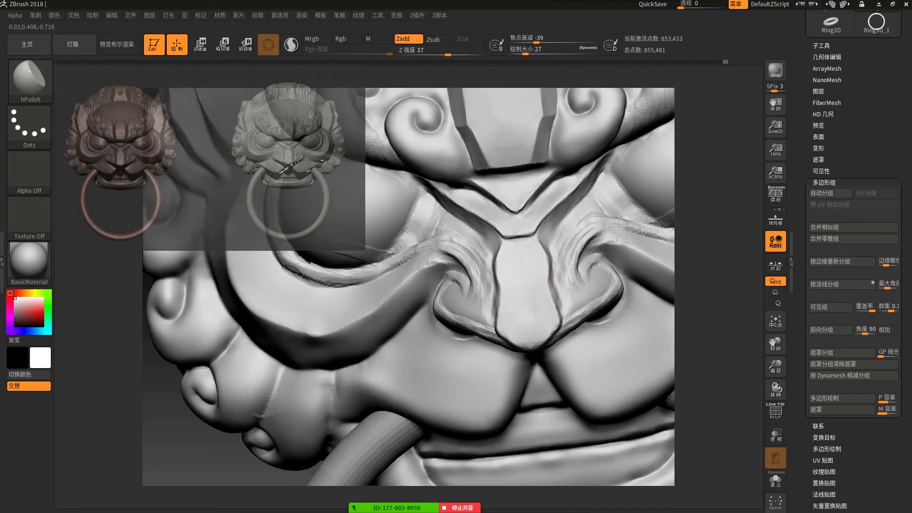
- Reduce the Draw Size to 12 and return to a close-up of the nose and brow
key("s")
type("s12")
key("Return")
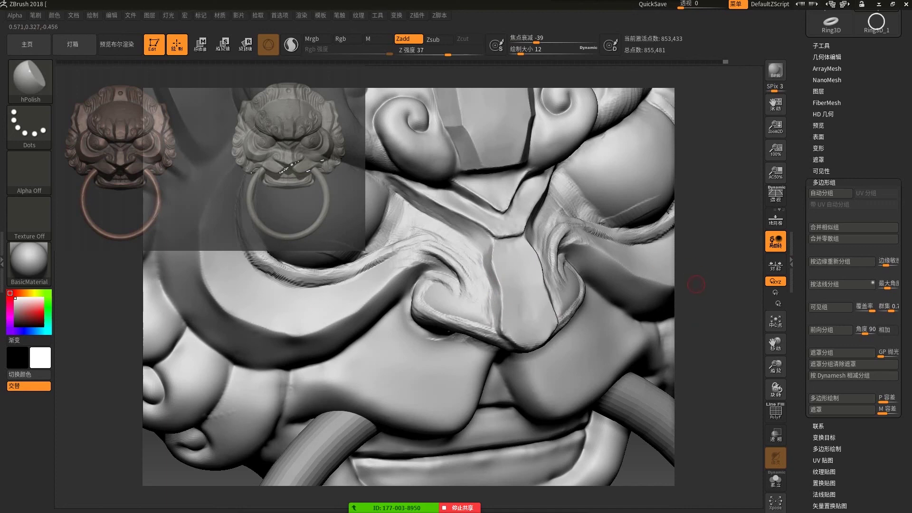
mouse_move(698, 289)
left_mouse_down()
mouse_move(707, 285)
mouse_move(489, 311)
left_mouse_up()
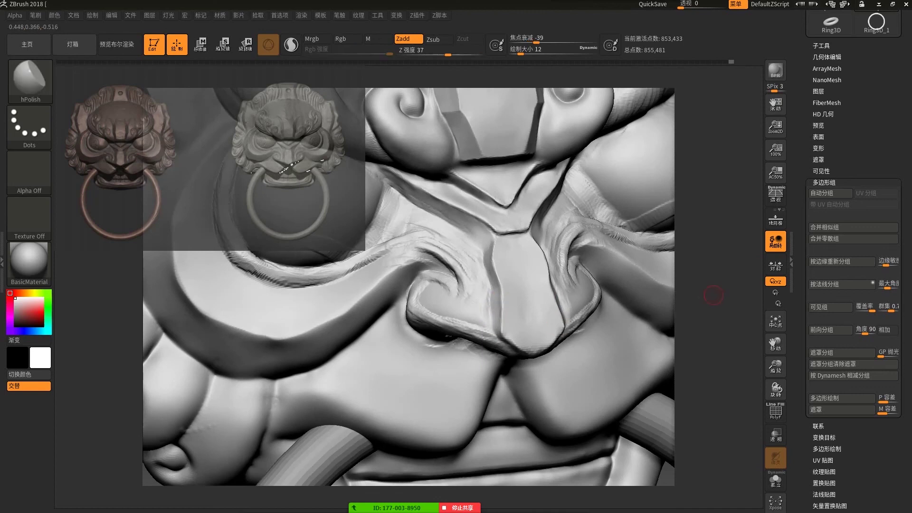
key("f")
mouse_move(707, 294)
left_mouse_down("alt")
mouse_move(709, 338)
mouse_move(511, 323)
left_mouse_up("alt")
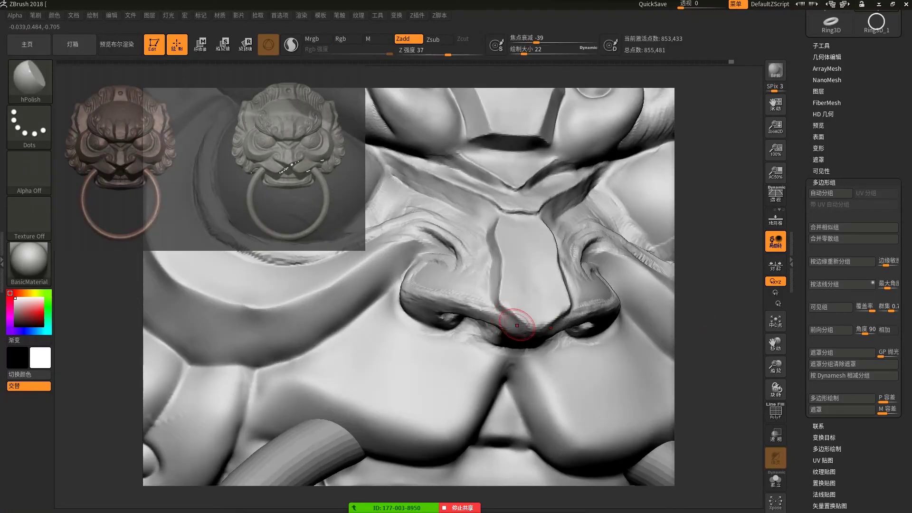
right_click_drag(574, 350, 581, 349)
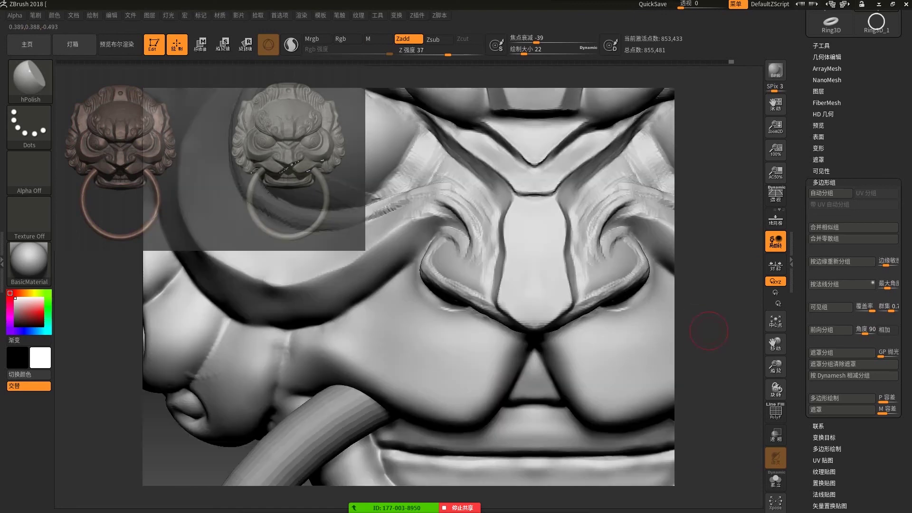
- Bring the face to a front close-up, shrink the brush to 18, and frame the knocker
key("f")
left_click_drag(708, 326, 558, 308)
right_click_drag(570, 333, 584, 328, "ctrl")
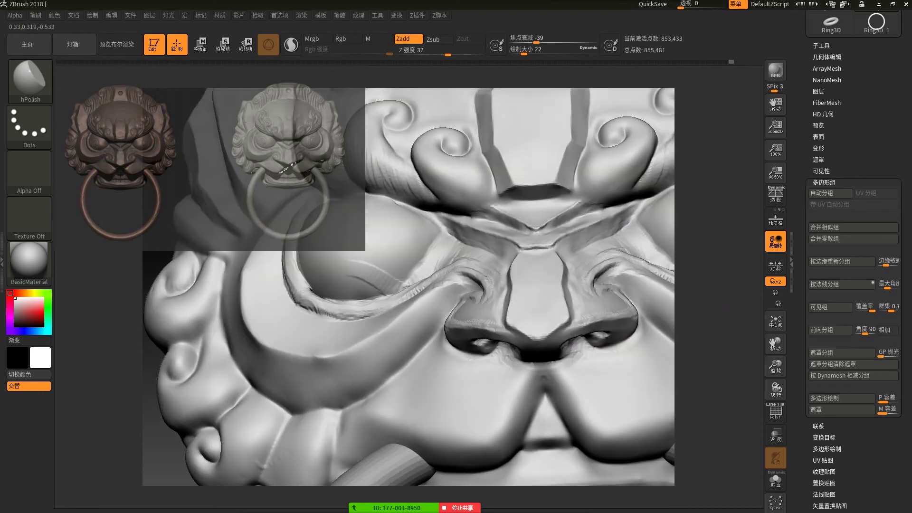
mouse_move(597, 341)
right_mouse_down()
mouse_move(291, 165)
mouse_move(585, 315)
mouse_move(580, 258)
right_mouse_up()
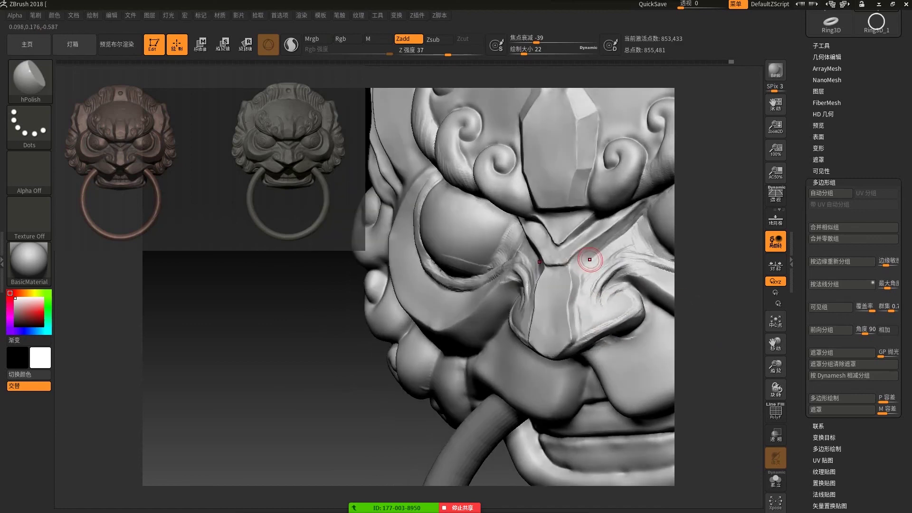
key("bracketleft")
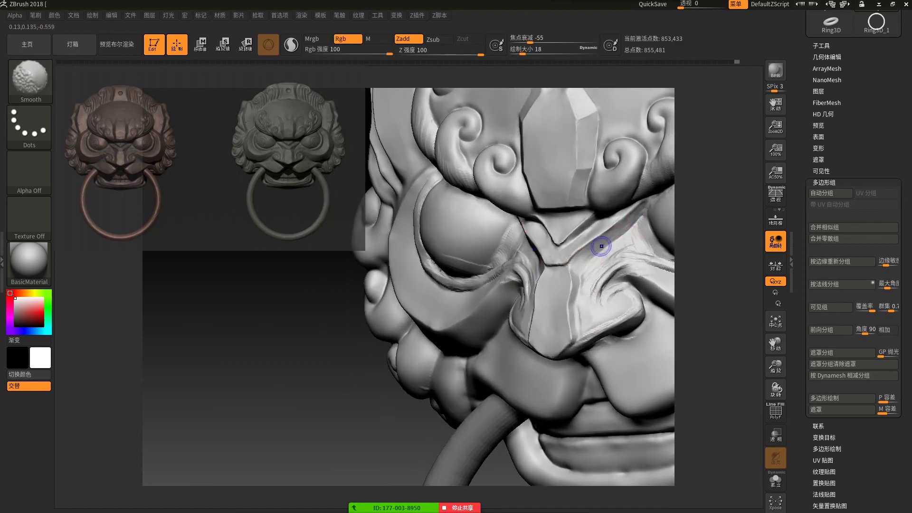
right_click_drag(686, 233, 638, 207)
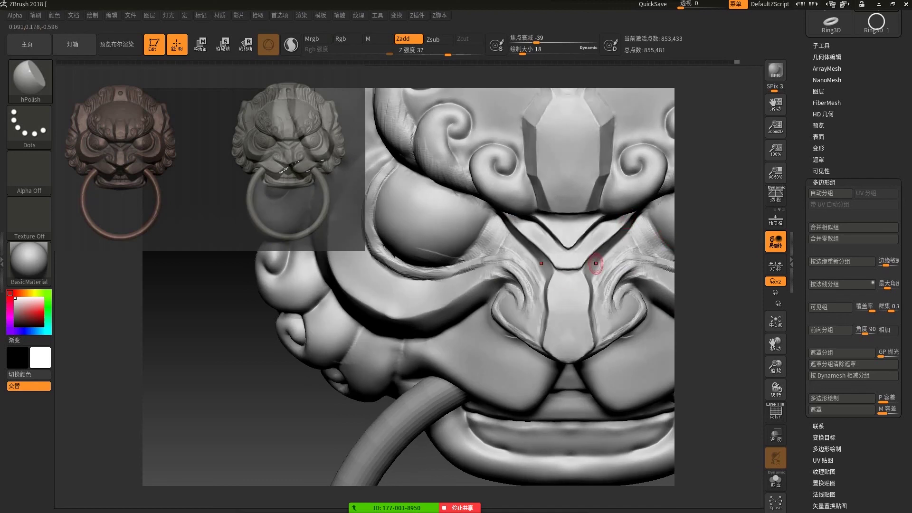
key("f")
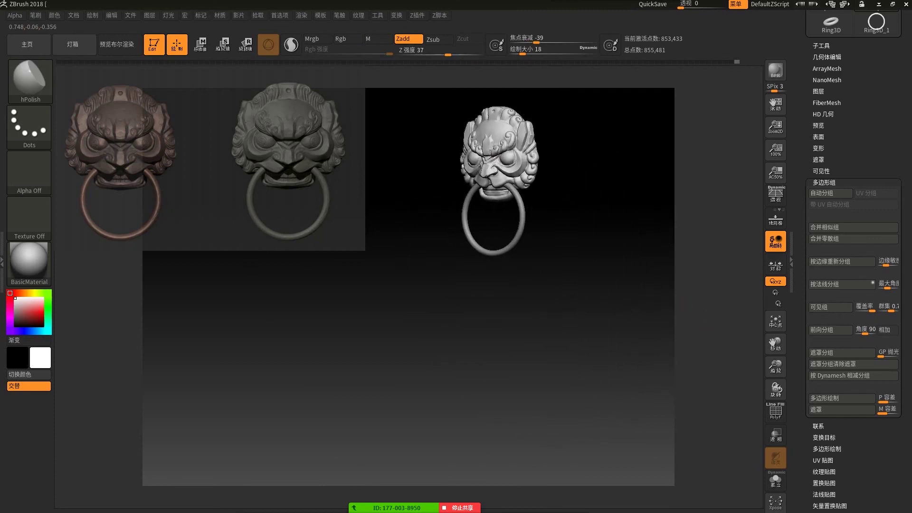
- Smooth the nose wings and nostril edges, stepping through redo to compare results
mouse_move(691, 351)
right_mouse_down("ctrl")
mouse_move(690, 321)
mouse_move(442, 253)
right_mouse_up("ctrl")
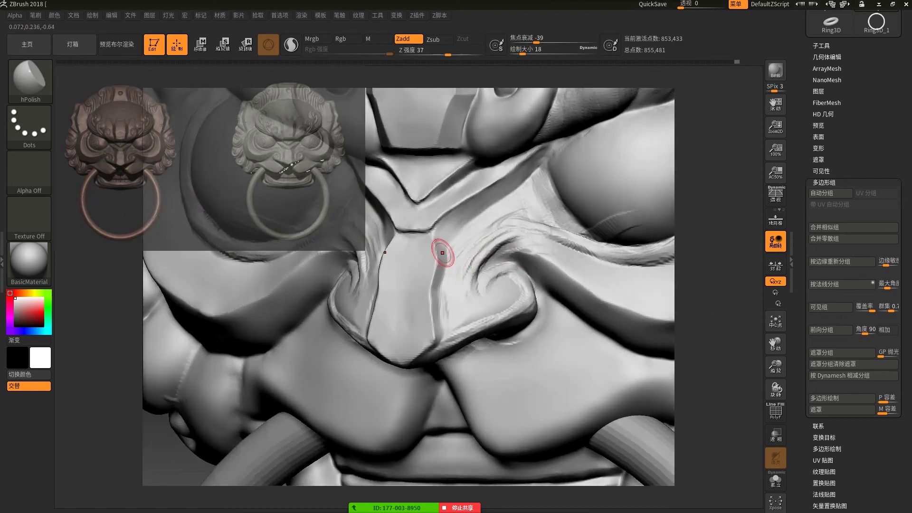
key("shift")
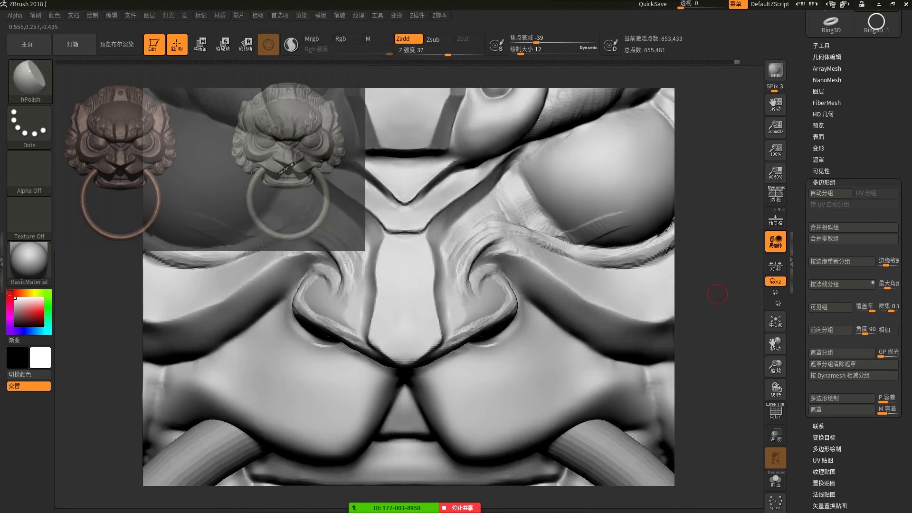
right_click_drag(716, 285, 637, 275)
key("ctrl+shift+z")
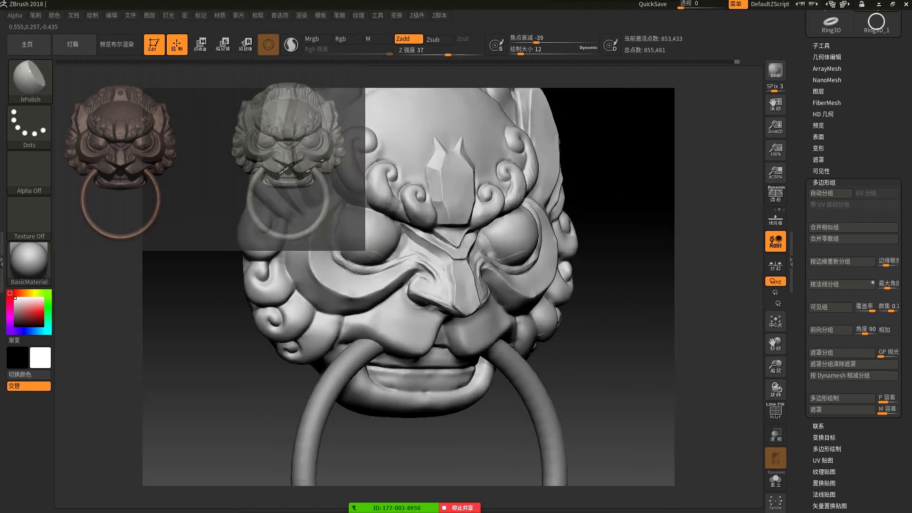
key("shift")
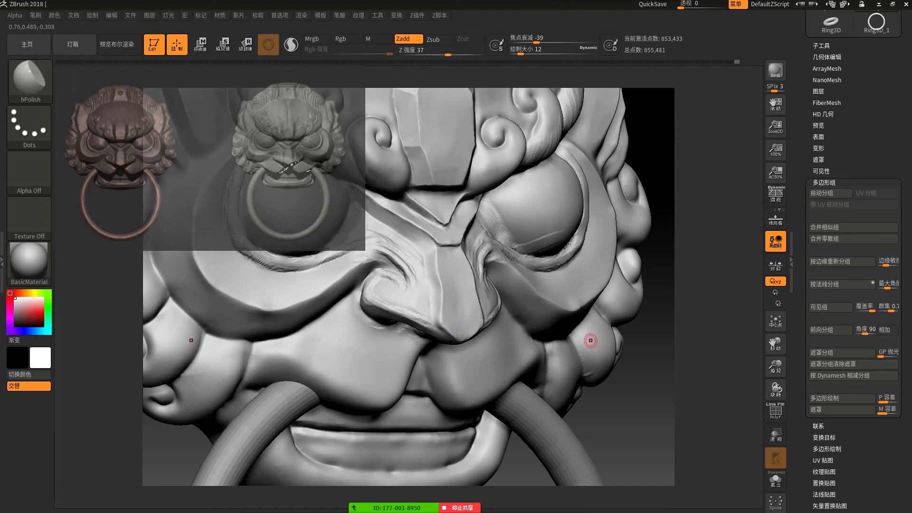
key("ctrl+shift+z")
key("ctrl+shift+z")
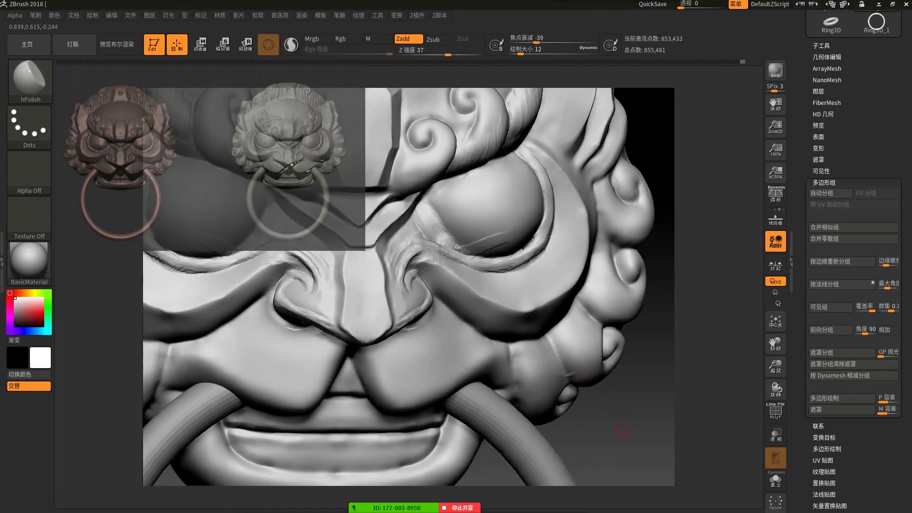
key("shift")
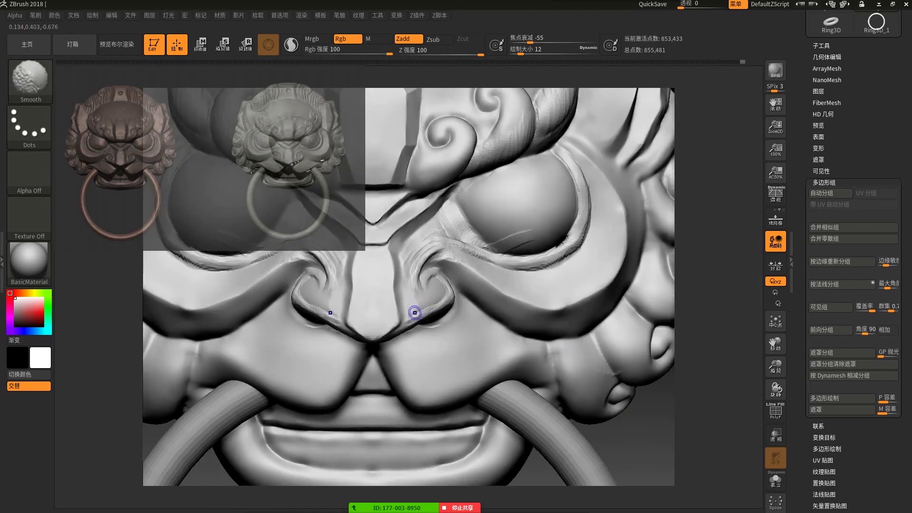
key("ctrl+shift+z")
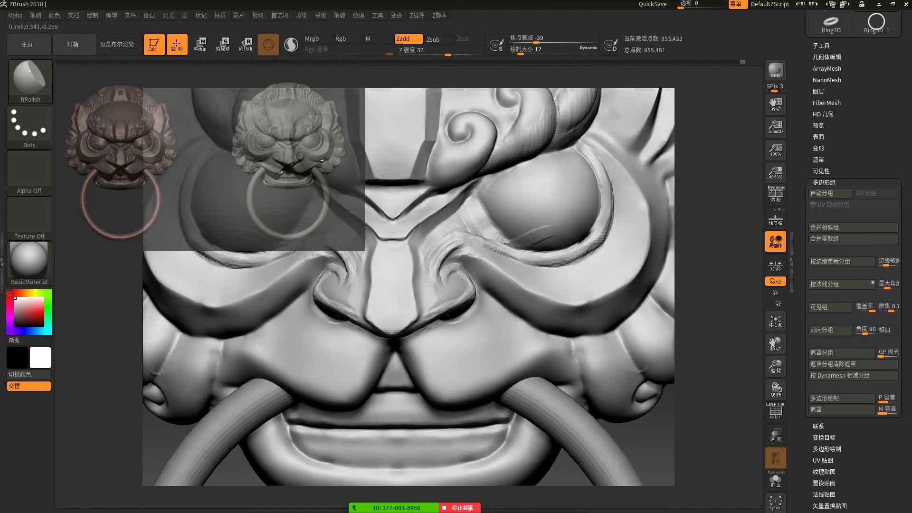
- Undo the last change and select the Move brush (B, M, V) at size 18
key("ctrl+z")
key("b")
key("m")
key("v")
key("s")
left_click(430, 328)
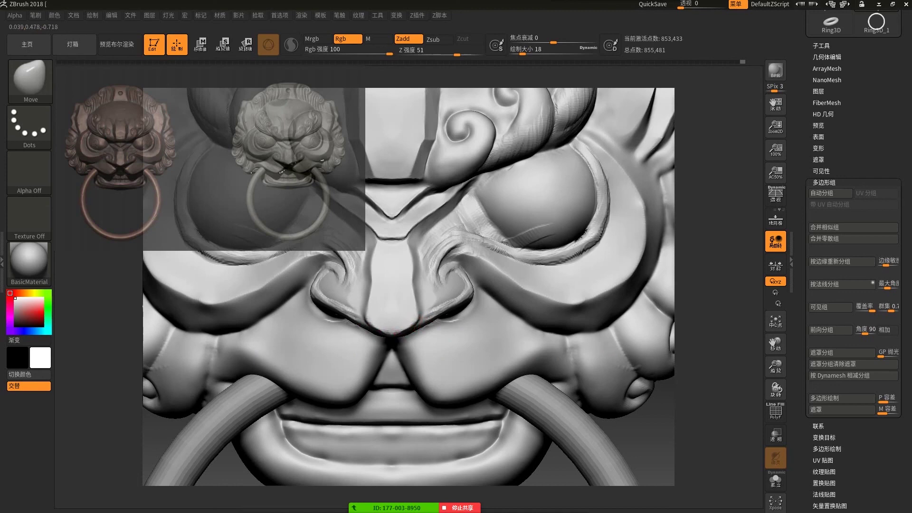
left_click_drag(611, 303, 434, 310, "alt")
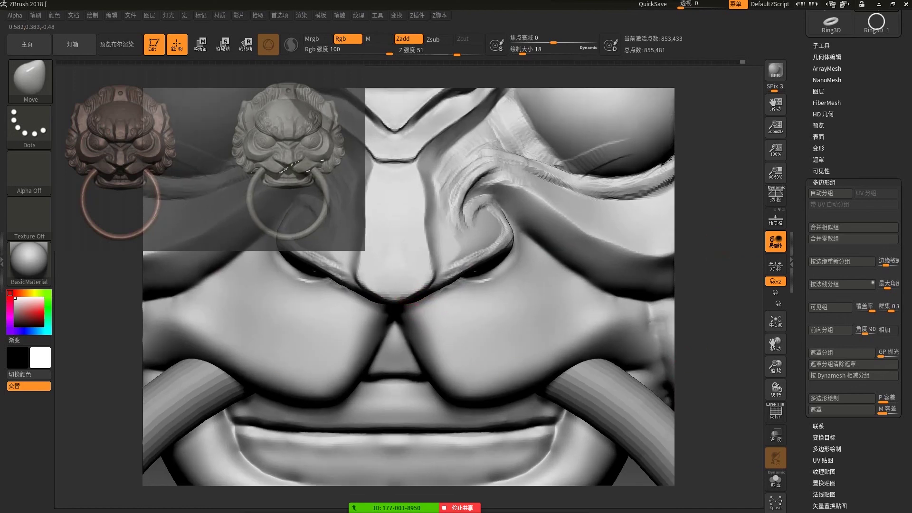
key("f")
left_click_drag(455, 237, 493, 255, "alt")
left_click_drag(676, 275, 501, 215, "alt")
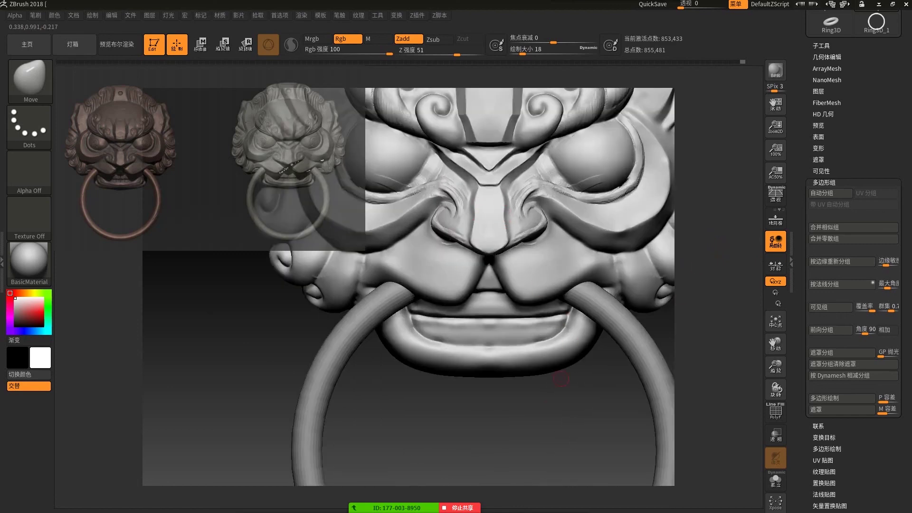
right_click_drag(549, 372, 546, 372)
right_click_drag(488, 246, 304, 220)
right_click_drag(723, 342, 571, 280)
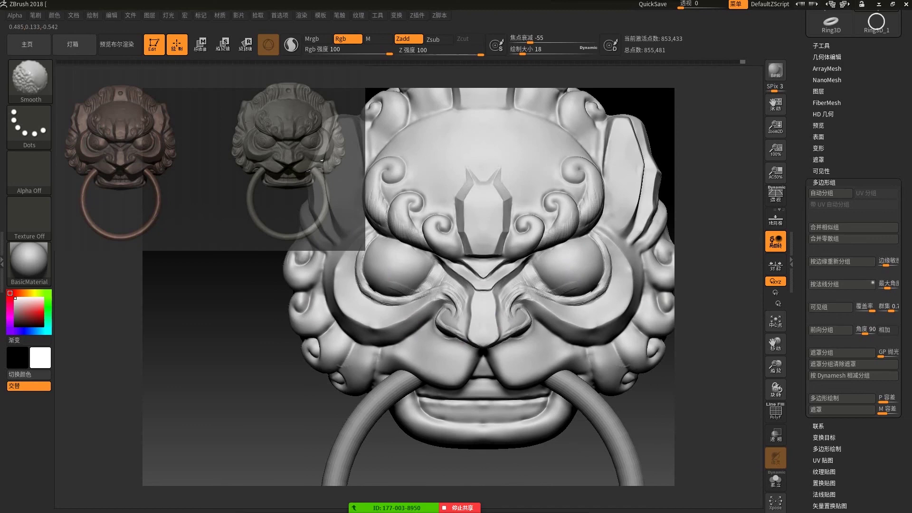
right_click_drag(322, 162, 592, 202)
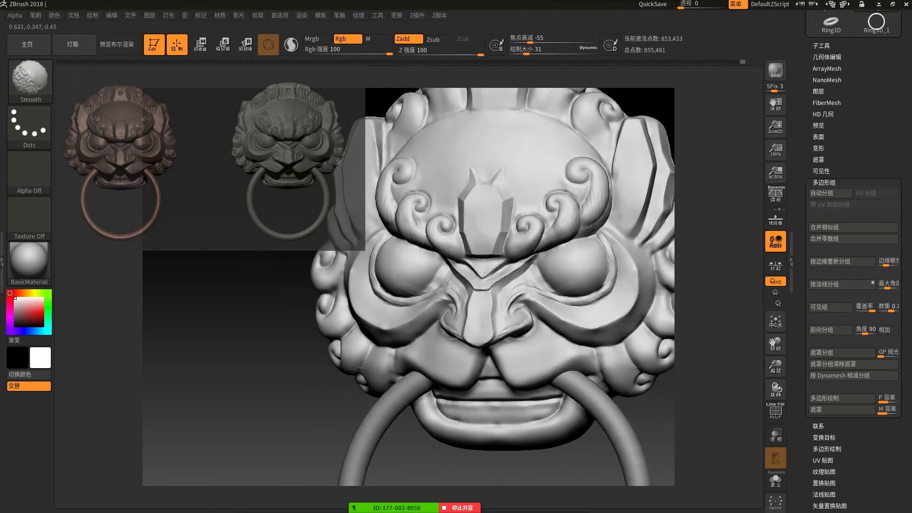
right_click_drag(617, 264, 576, 216)
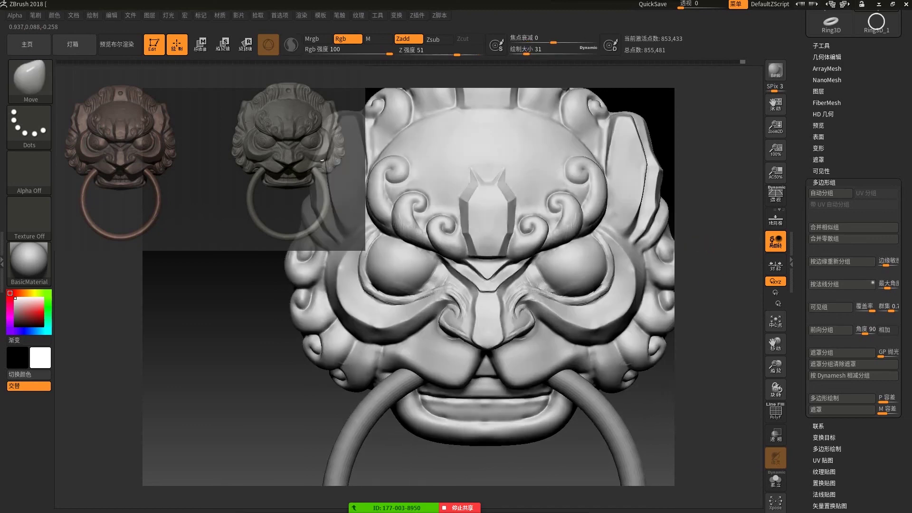
mouse_move(540, 301)
right_mouse_down("alt")
mouse_move(646, 195)
mouse_move(674, 315)
mouse_move(673, 300)
mouse_move(608, 281)
right_mouse_up("alt")
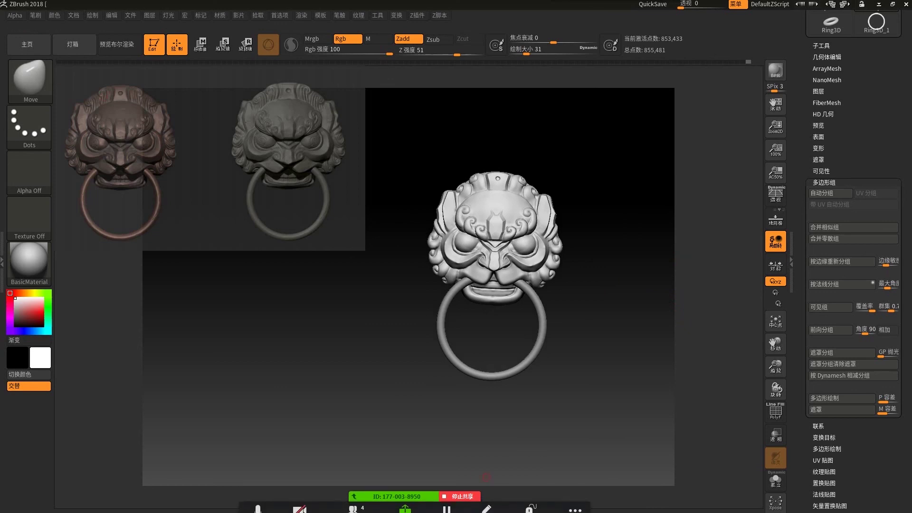
left_click(459, 482)
left_click(723, 375)
left_click(482, 292)
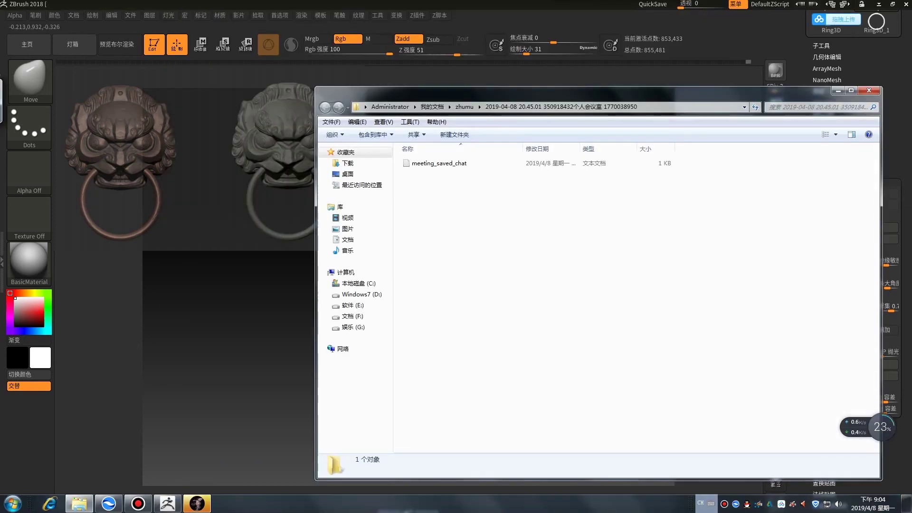
left_click(869, 90)
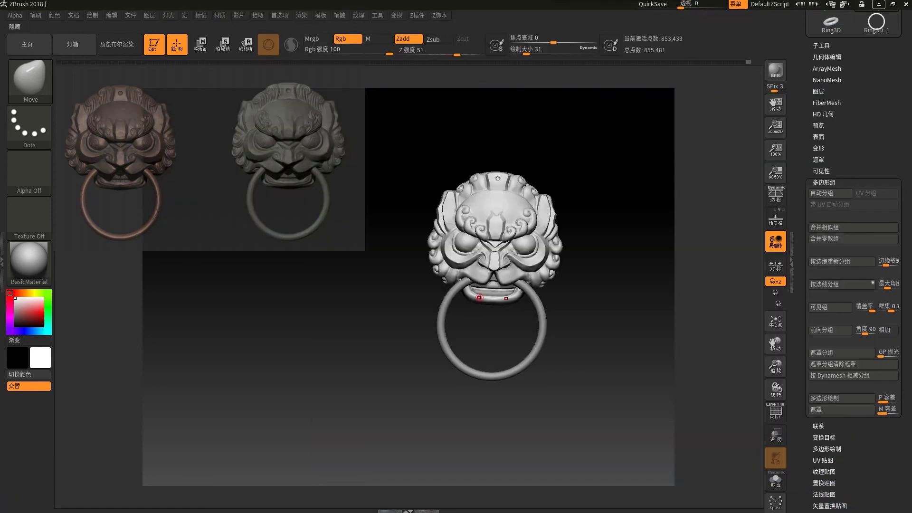